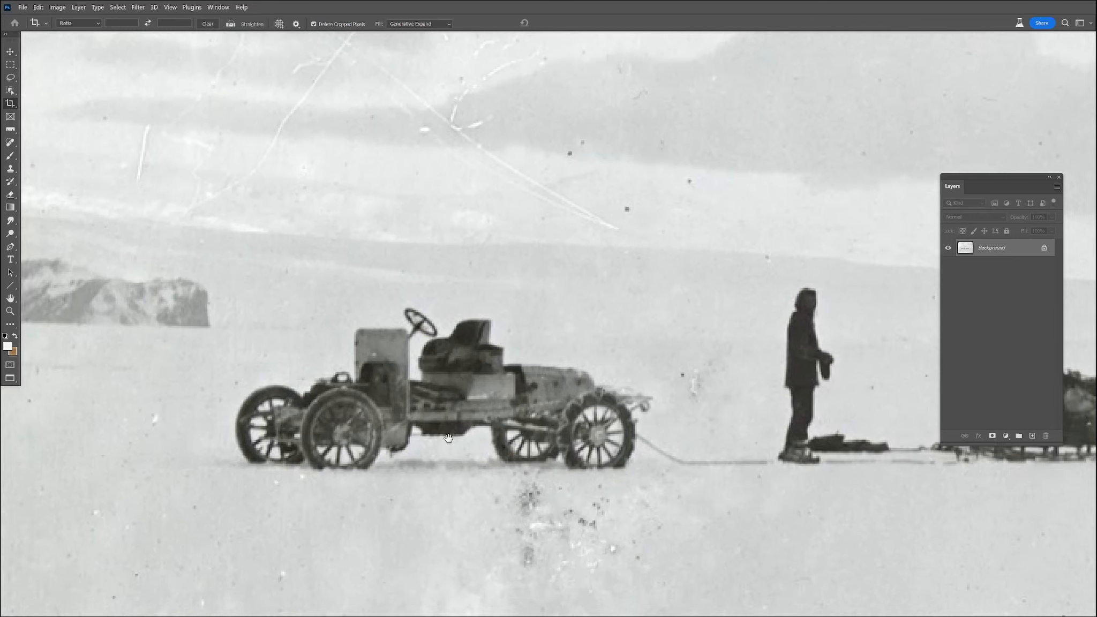
- Enable the Photo Restoration neural filter on the whole photo
key(ctrl+0)
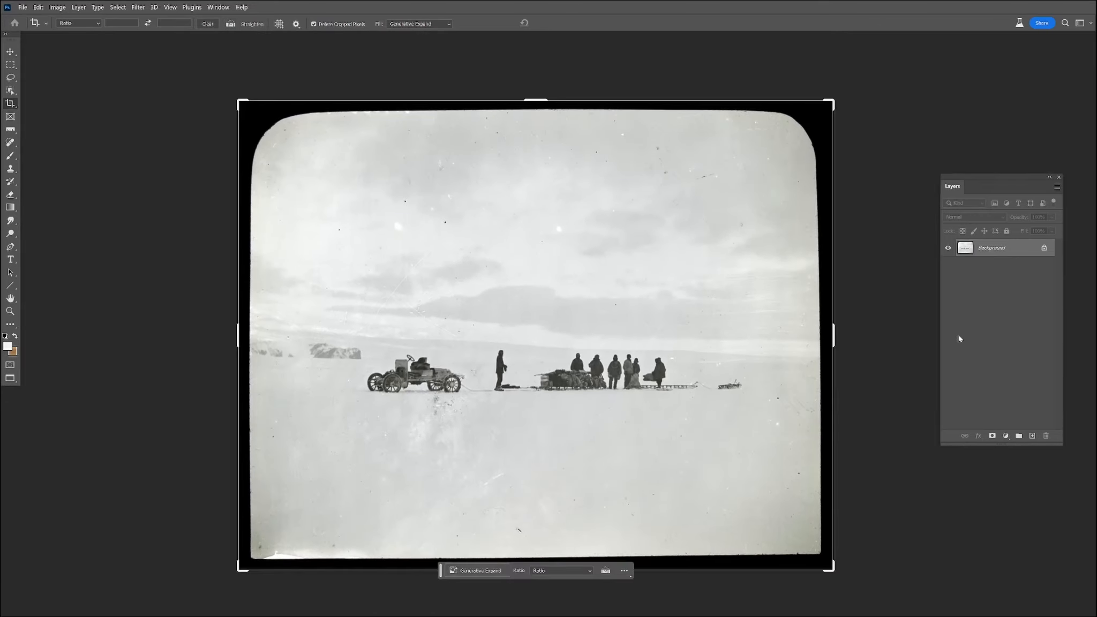
click(138, 8)
click(160, 43)
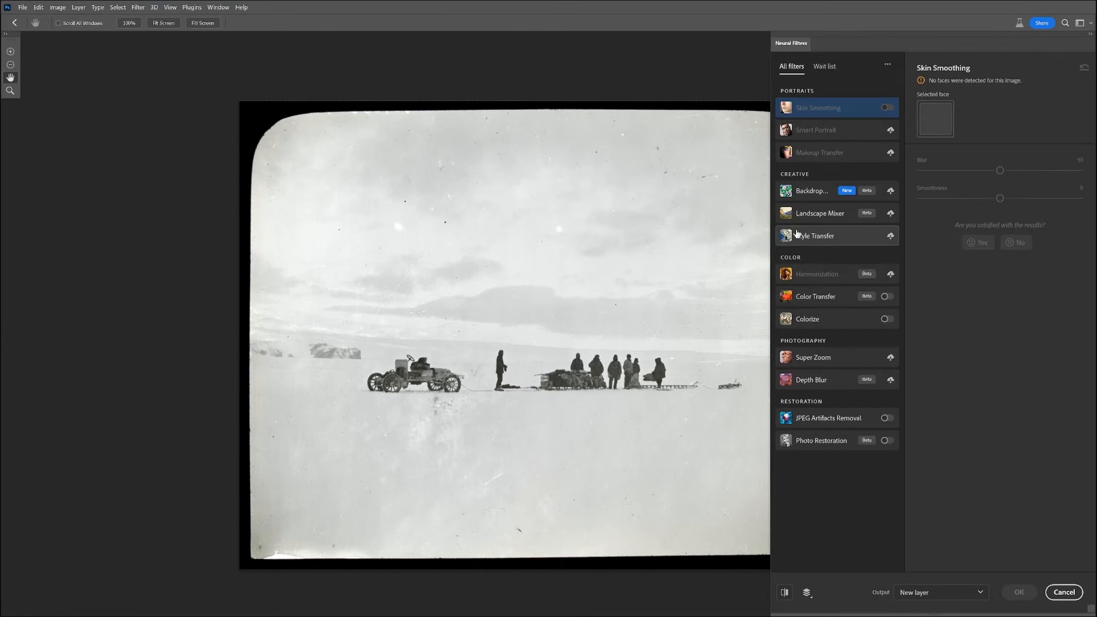
click(887, 440)
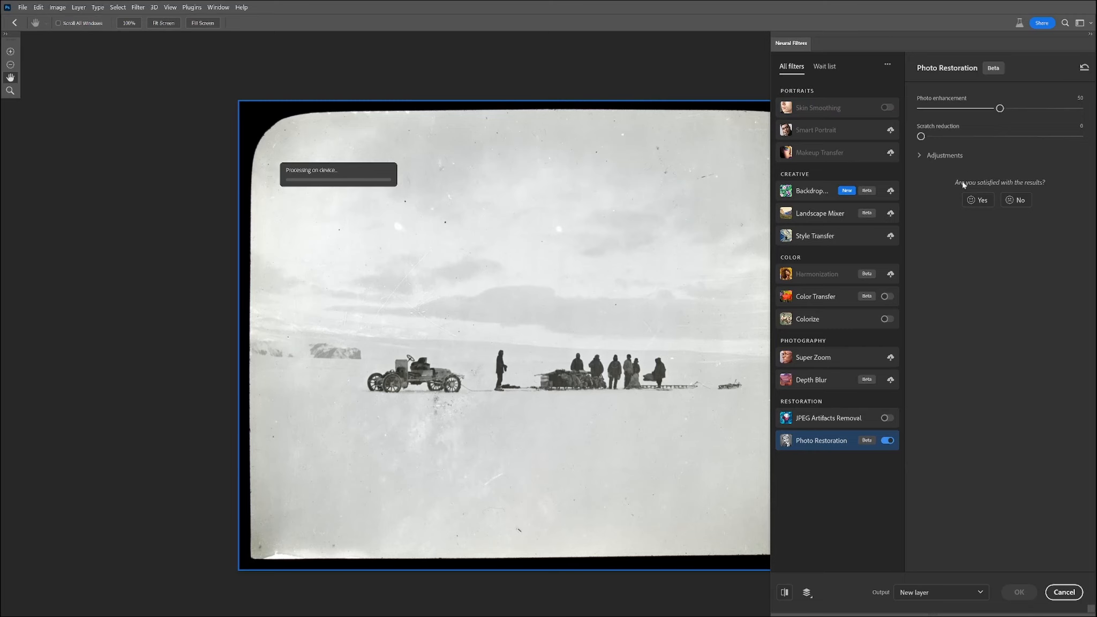
- Compare the photo around the vehicle and the people with and without the restoration preview
click(560, 382)
click(785, 592)
click(784, 592)
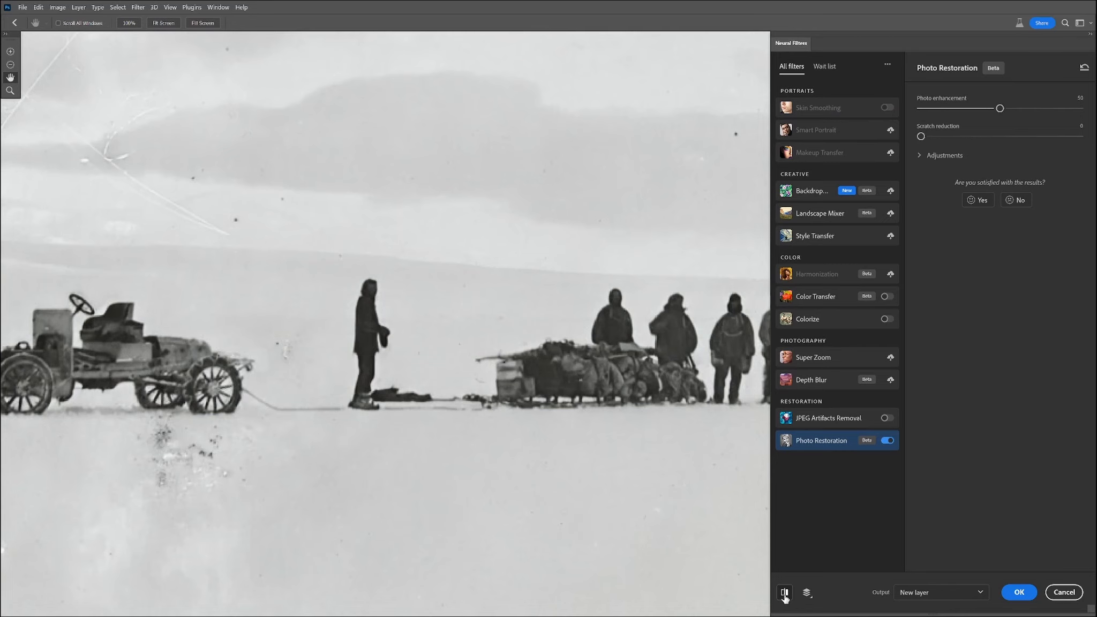
click(784, 592)
click(785, 592)
click(785, 592)
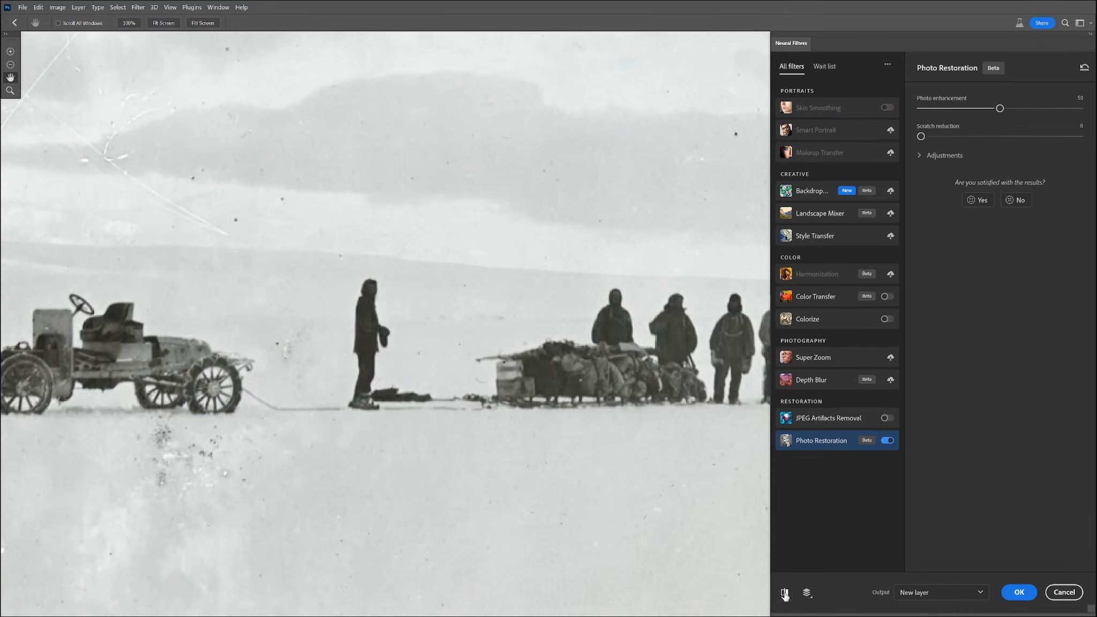
click(784, 593)
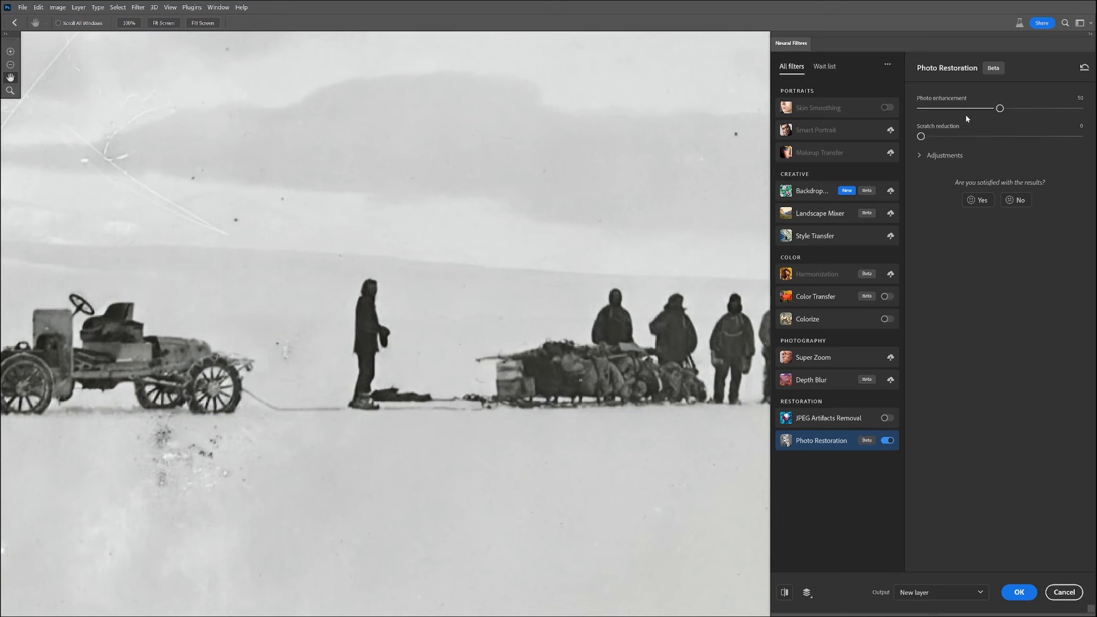
- Lower the restoration's Photo enhancement to about 22, set Noise reduction to 4, and compare the preview with the original
click(918, 157)
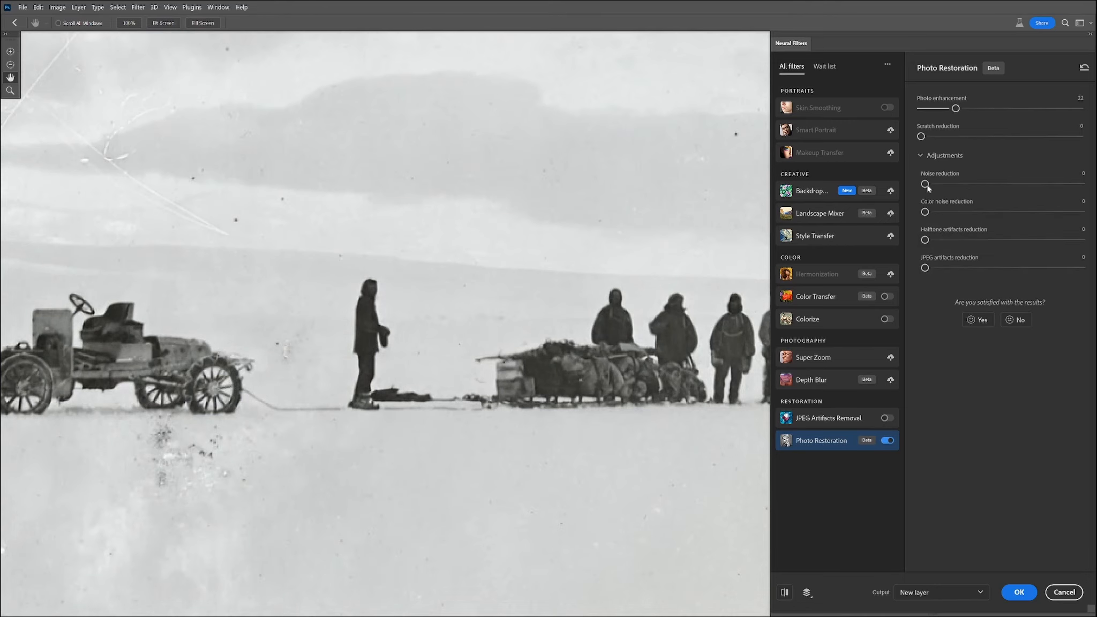
drag(932, 184, 930, 185)
click(783, 593)
click(784, 593)
click(784, 593)
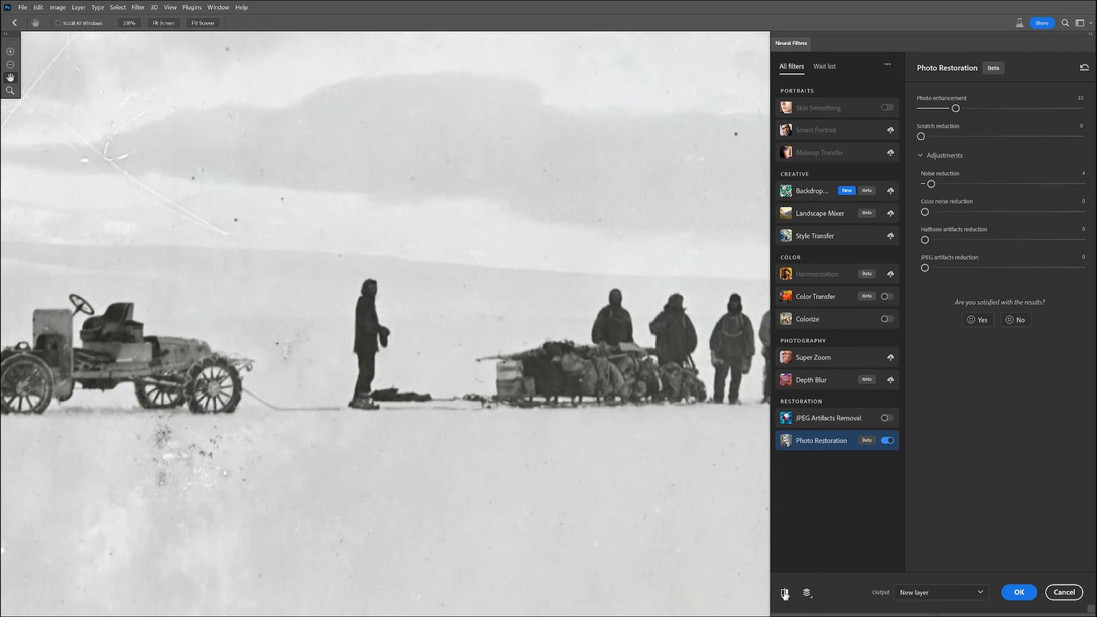
click(784, 593)
click(783, 593)
click(784, 594)
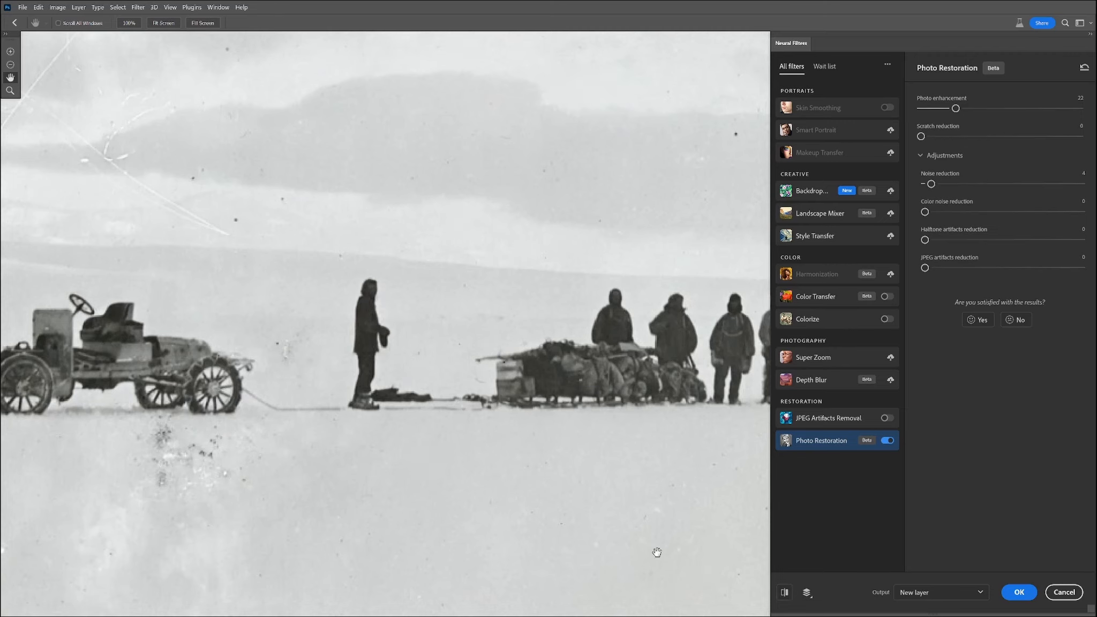
drag(187, 394, 428, 409)
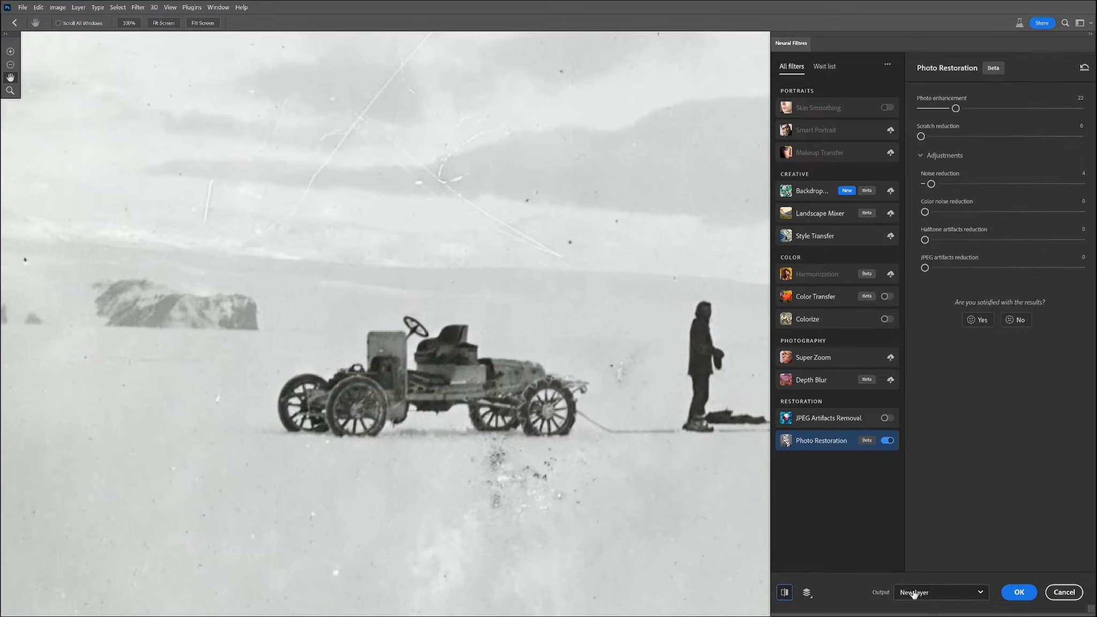
- Output the restoration to a new layer and compare it with the original by toggling that layer's visibility
click(1047, 594)
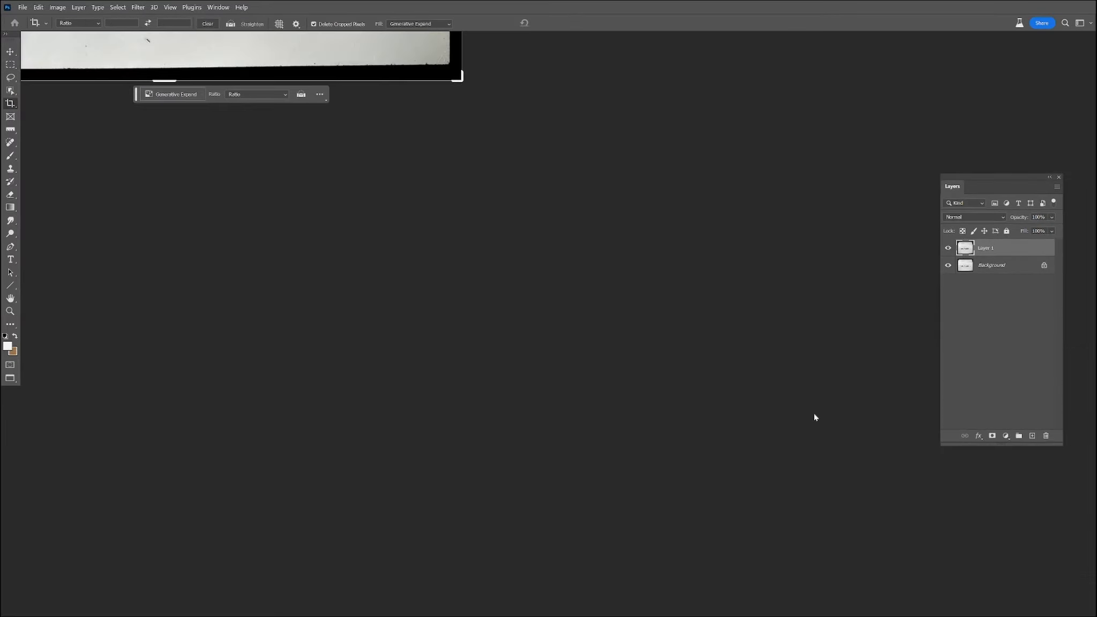
drag(295, 133, 375, 213)
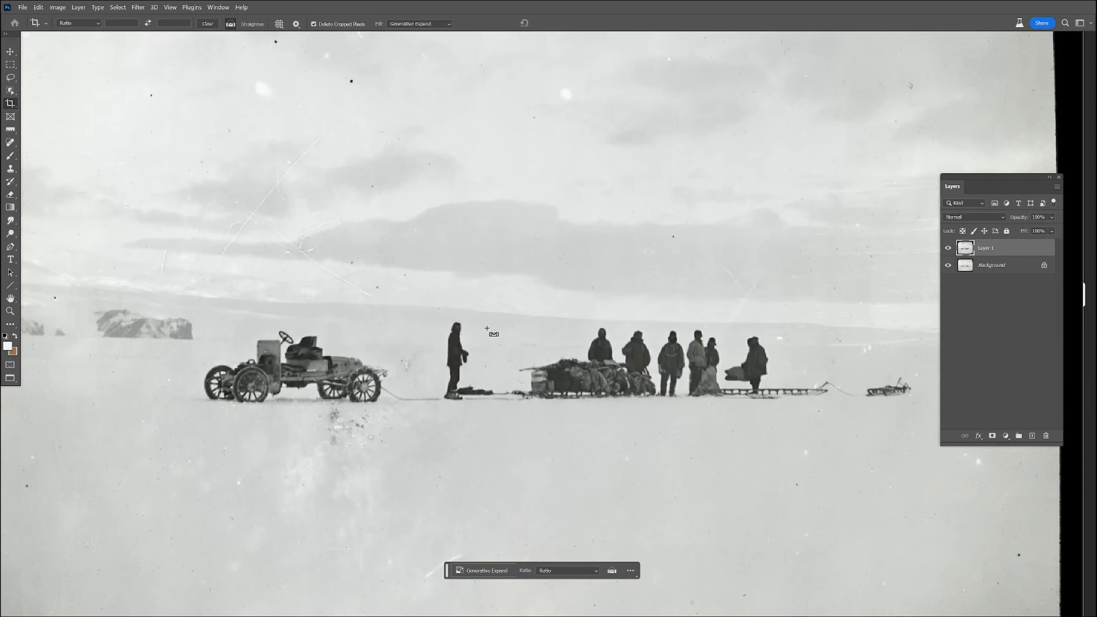
scroll(487, 329, up, 1)
click(948, 248)
click(947, 248)
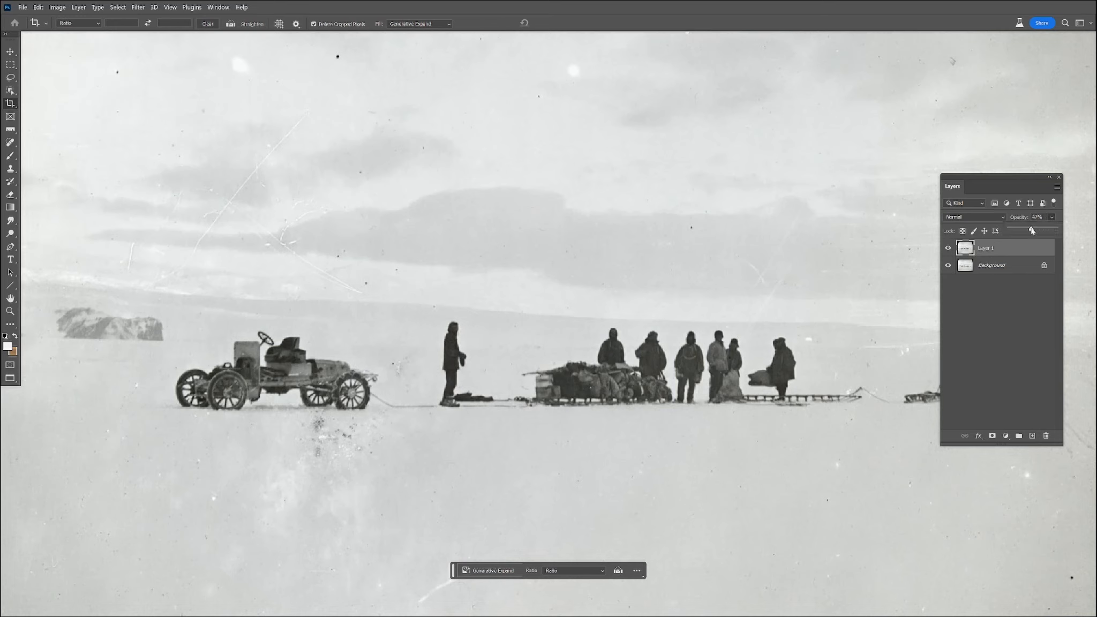
- Reduce the restored layer's opacity to about 47% and merge it with the Background layer
shift+click(1008, 269)
right_click(1001, 249)
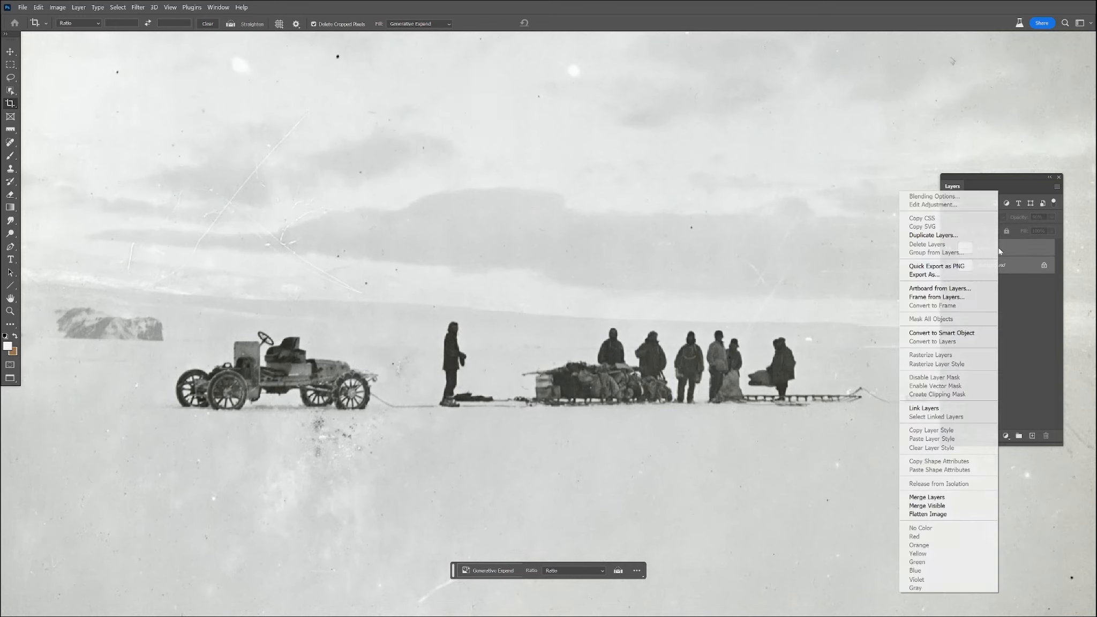
click(926, 497)
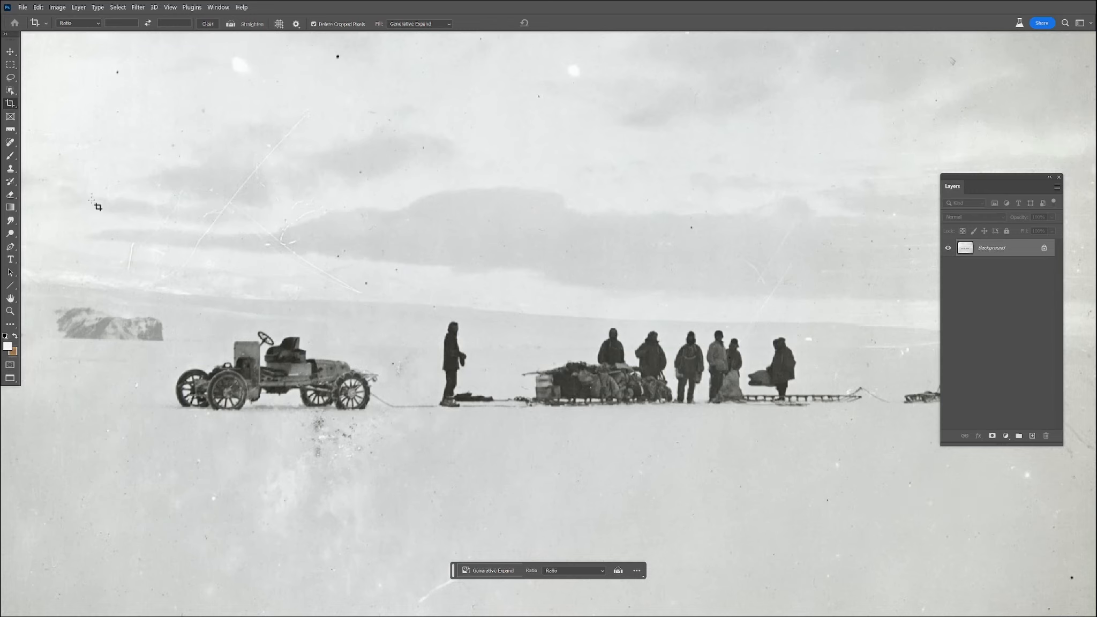
- Try to crop the black border off all edges of the photo
click(10, 141)
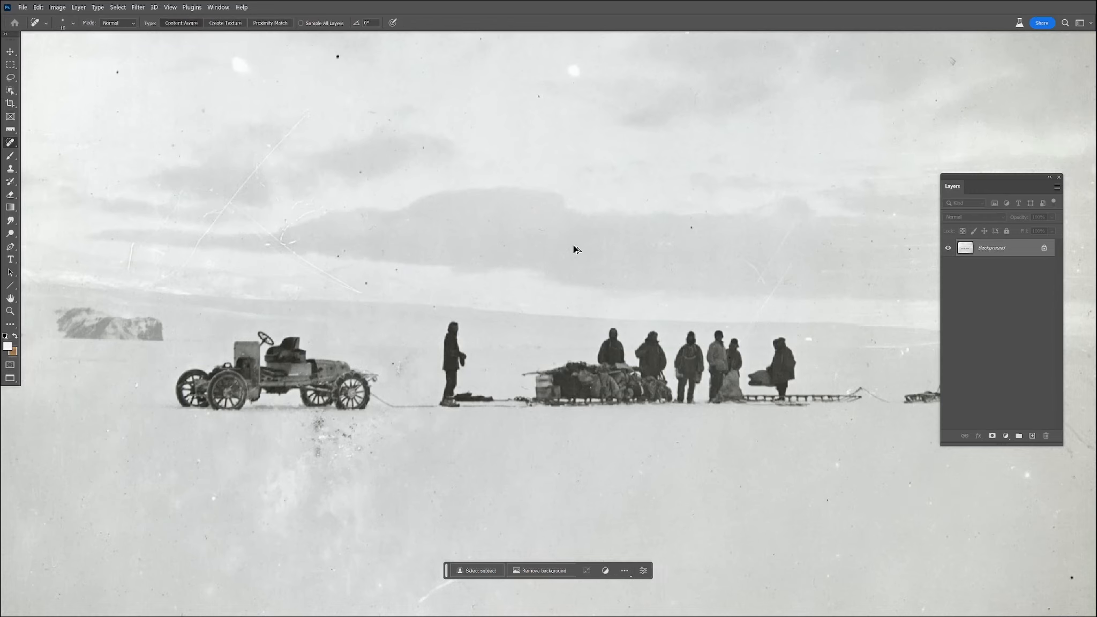
scroll(575, 249, down, 5)
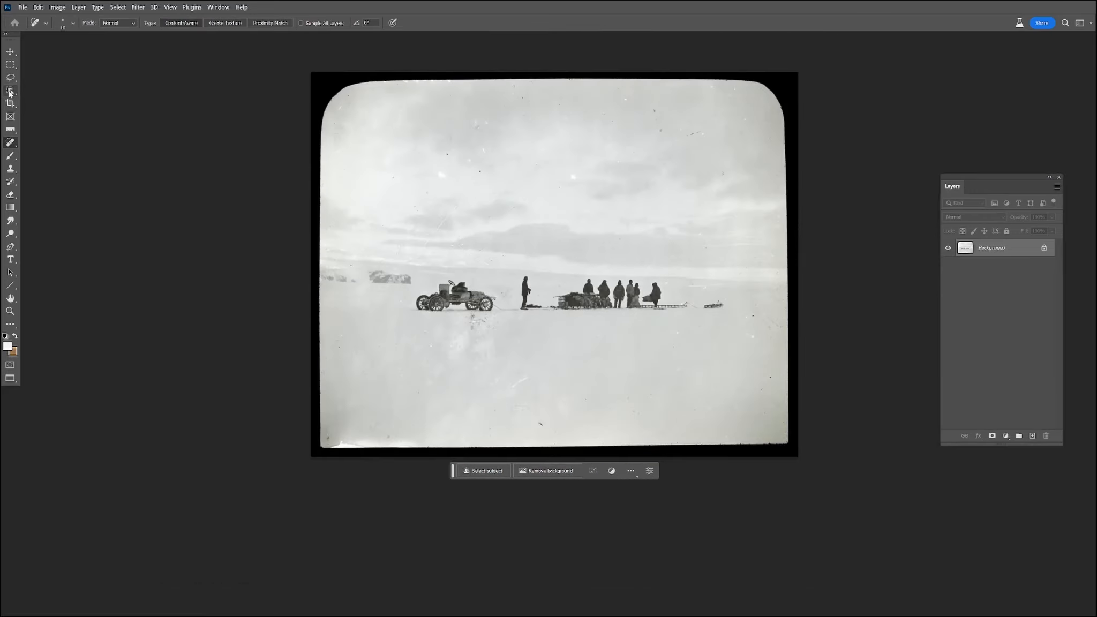
click(11, 103)
drag(544, 67, 545, 79)
drag(562, 452, 557, 450)
key(Escape)
drag(798, 263, 792, 264)
drag(557, 74, 557, 83)
drag(315, 261, 320, 260)
key(Return)
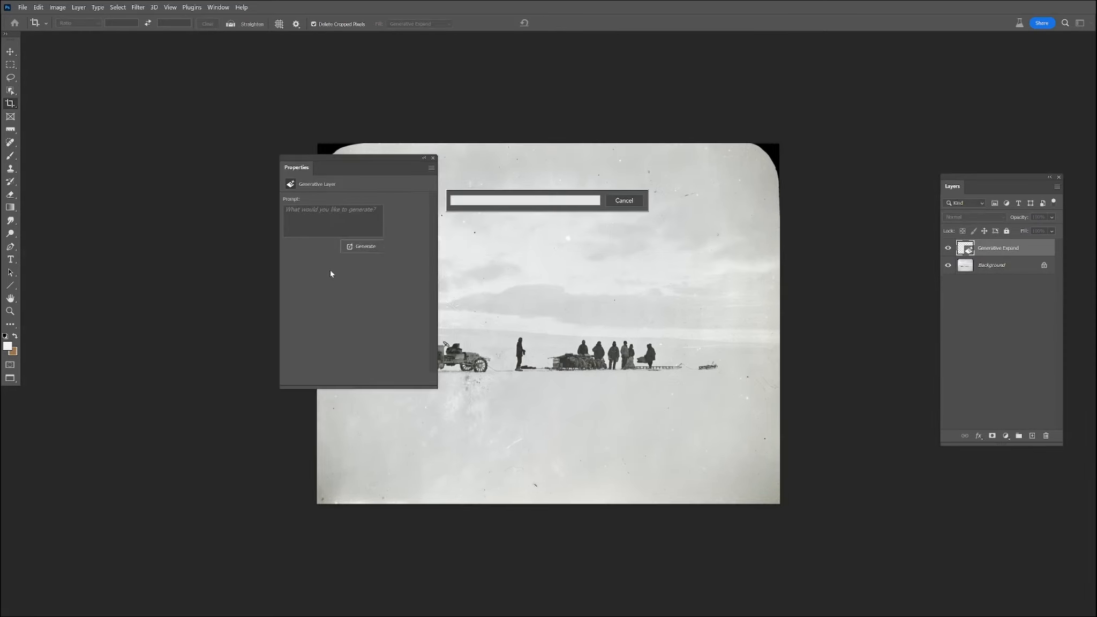
key(Escape)
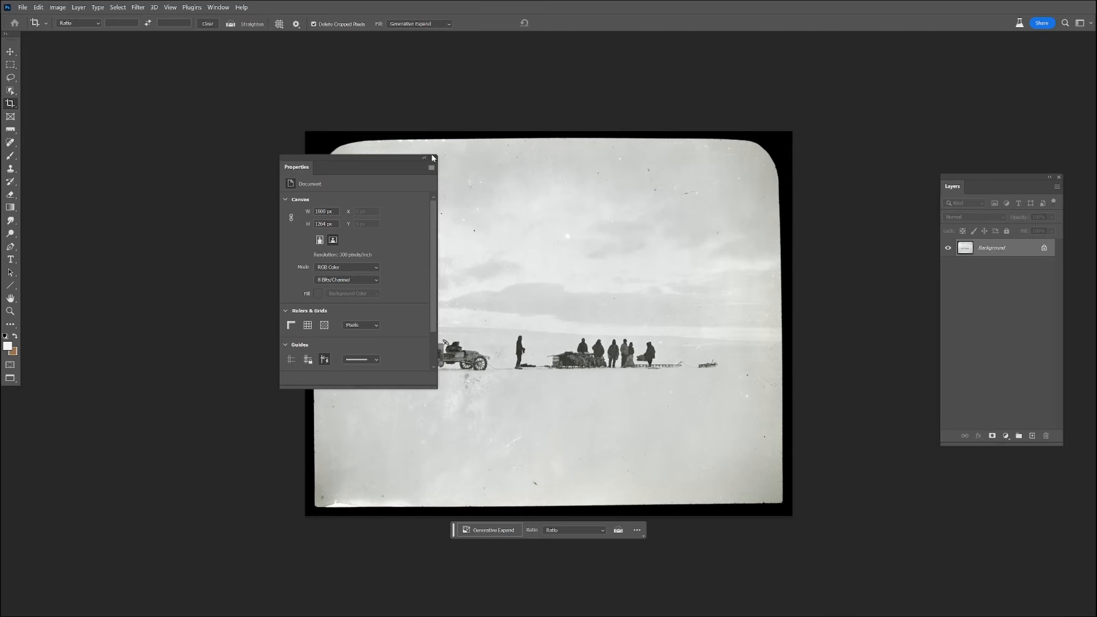
click(433, 158)
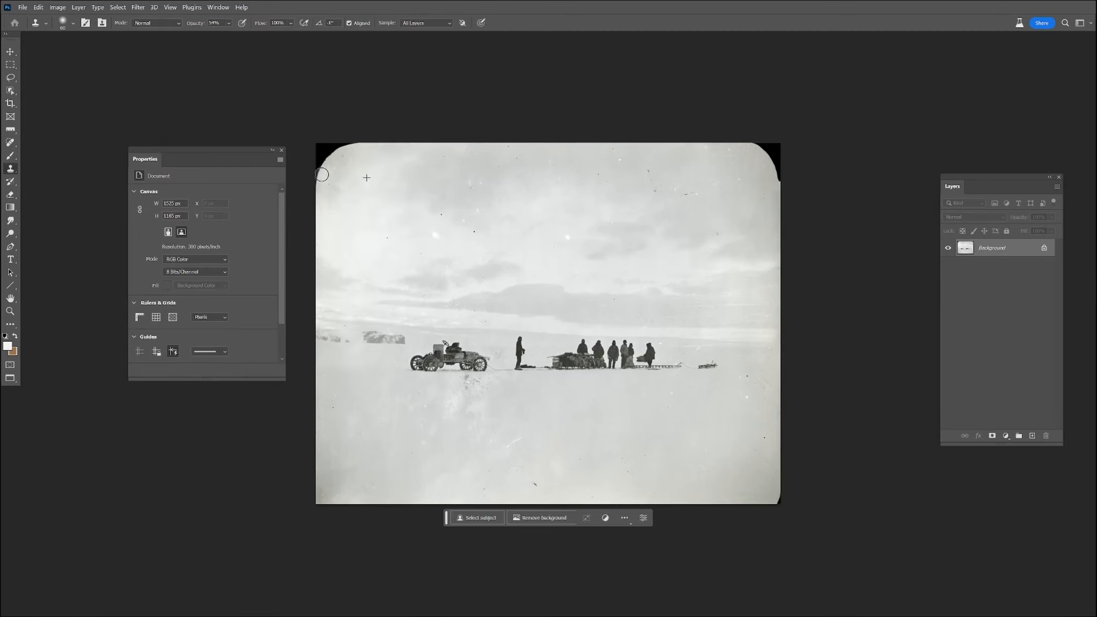
- Cover the photo's remaining black corners with cloned surroundings, using the Clone Stamp at 100% opacity
drag(321, 174, 320, 152)
click(230, 24)
drag(239, 37, 304, 43)
mouse_move(330, 154)
mouse_down()
mouse_move(330, 144)
mouse_move(331, 171)
mouse_up()
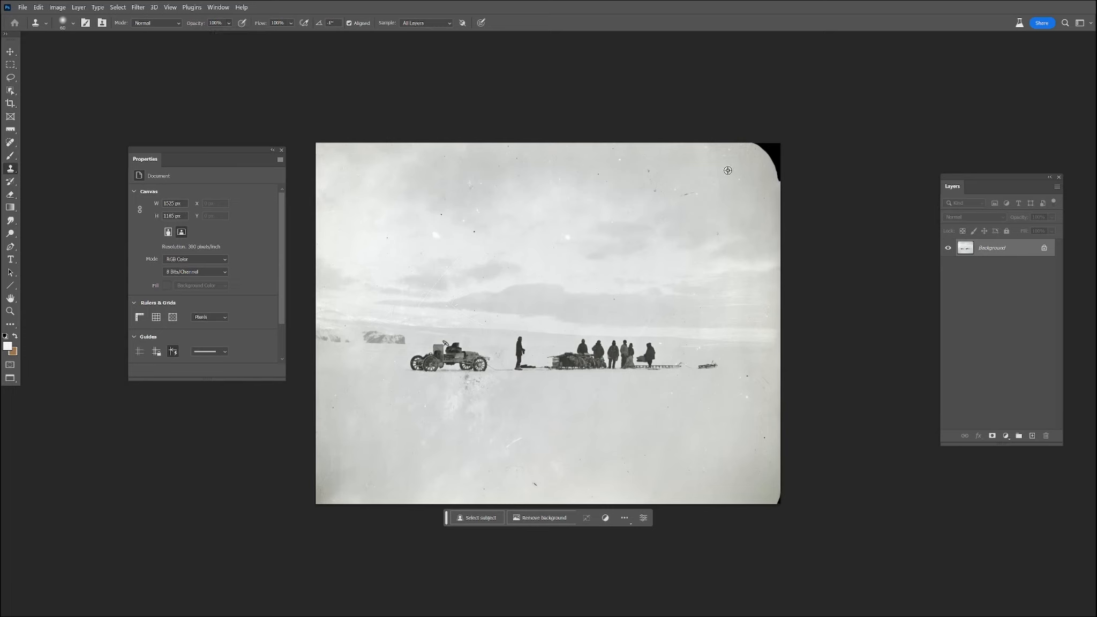
drag(765, 151, 771, 171)
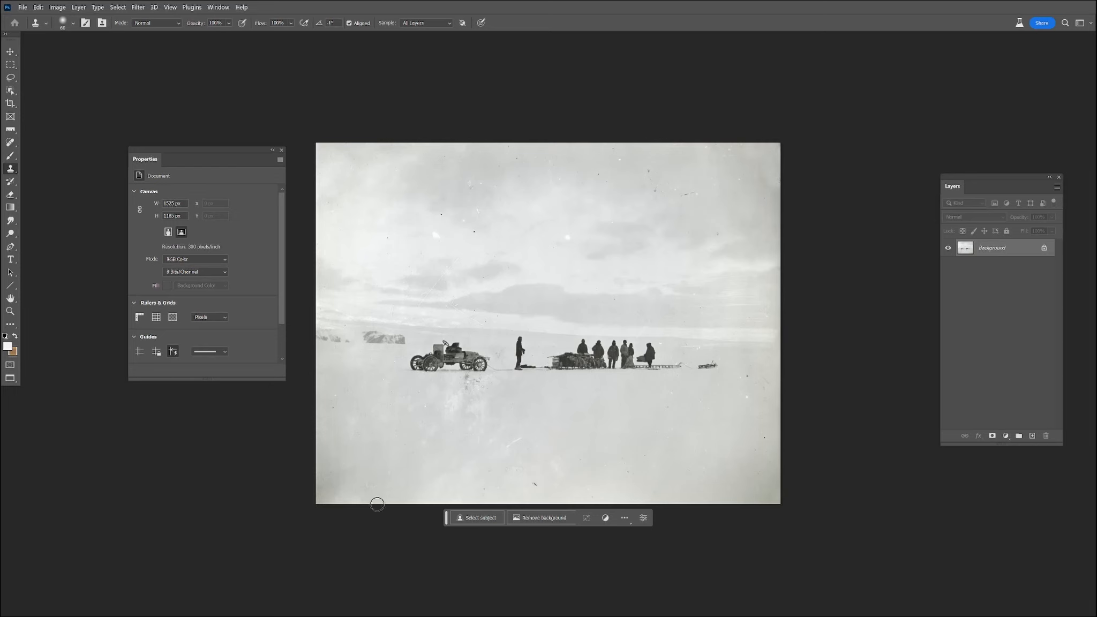
- Clean up the dark stains, specks and scratches on the snow below the vehicle with the Healing Brush
scroll(528, 387, up, 5)
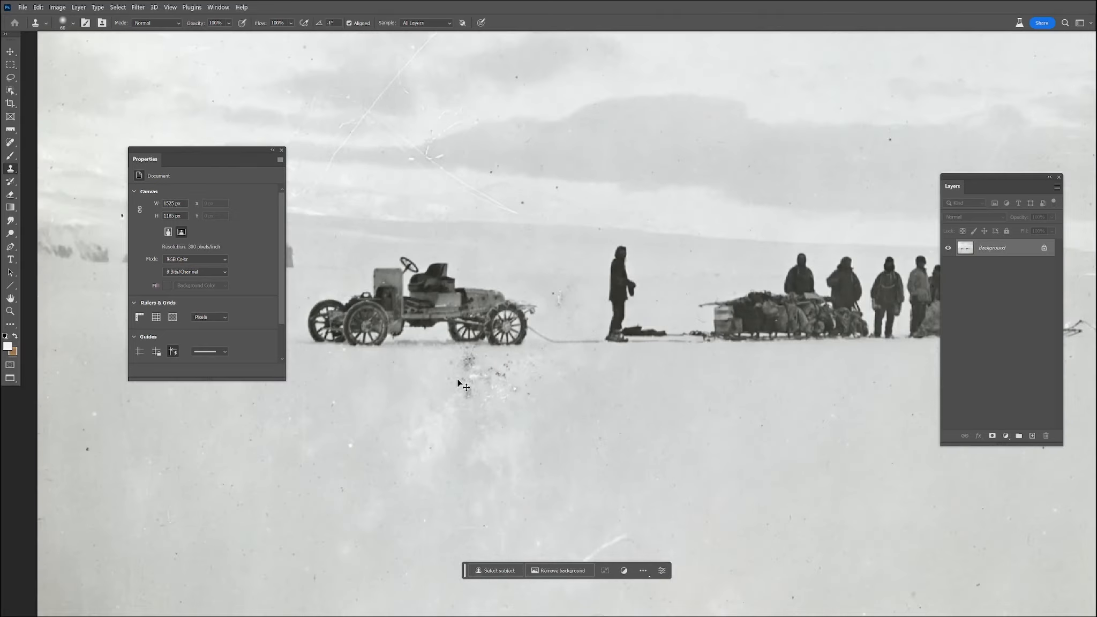
click(10, 142)
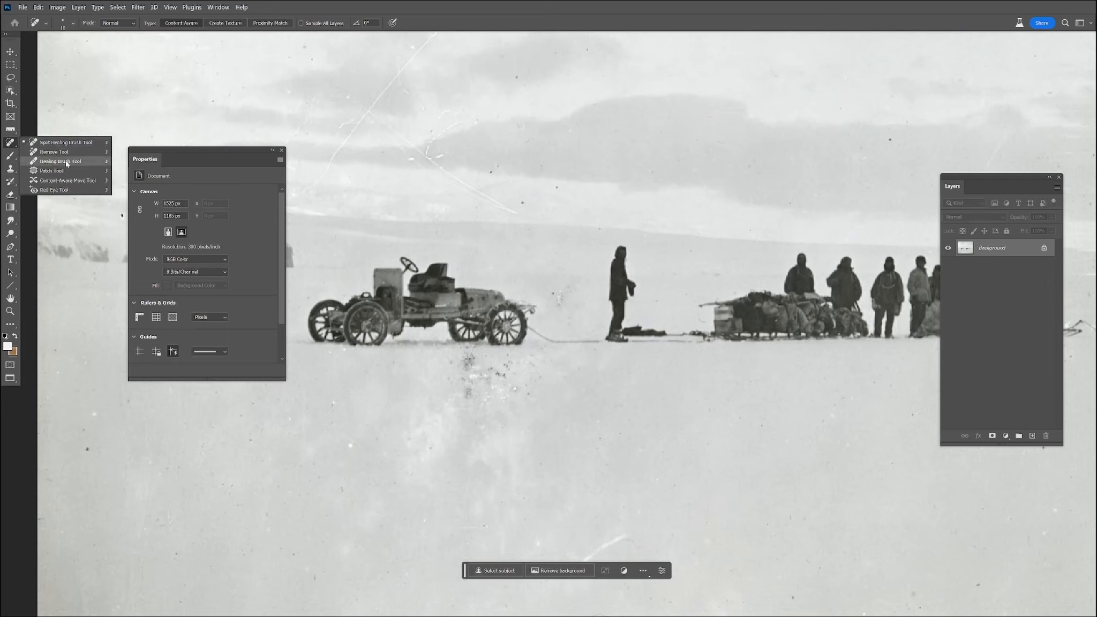
click(59, 161)
mouse_move(803, 521)
mouse_down()
mouse_move(772, 539)
mouse_move(823, 568)
mouse_up()
mouse_move(564, 399)
mouse_down()
mouse_move(457, 366)
mouse_move(540, 367)
mouse_move(541, 378)
mouse_move(460, 397)
mouse_move(557, 381)
mouse_move(470, 422)
mouse_move(461, 454)
mouse_move(526, 460)
mouse_move(493, 416)
mouse_move(577, 452)
mouse_move(358, 489)
mouse_up()
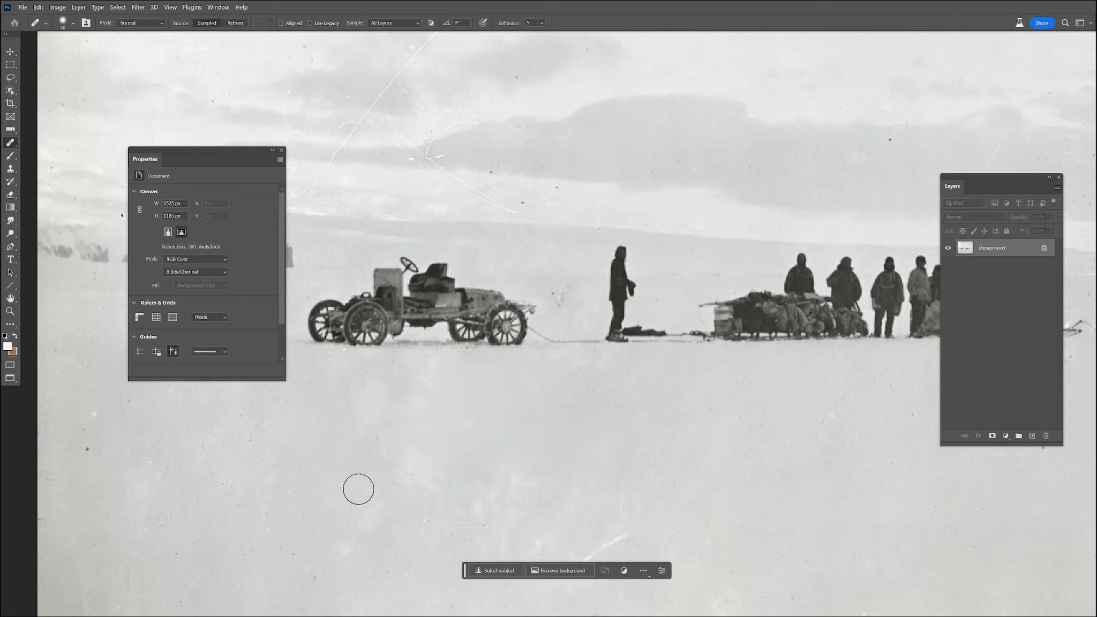
mouse_move(532, 488)
mouse_down()
mouse_move(616, 537)
mouse_move(587, 536)
mouse_move(587, 512)
mouse_move(371, 534)
mouse_move(331, 552)
mouse_up()
drag(455, 443, 739, 421)
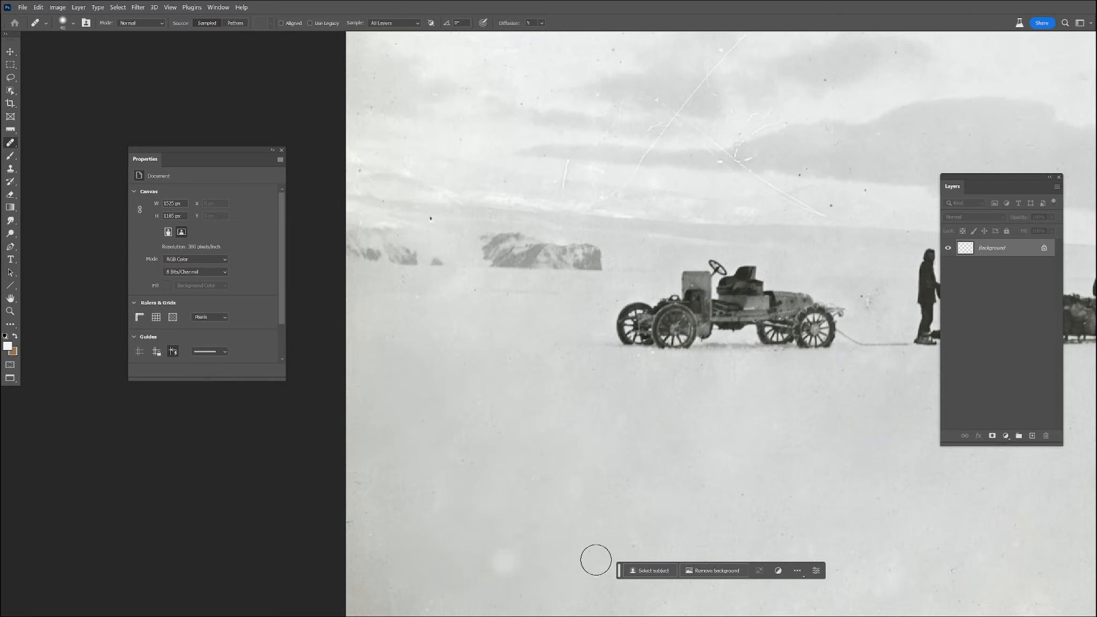
mouse_move(543, 502)
mouse_down()
mouse_move(485, 517)
mouse_move(489, 613)
mouse_up()
- Heal the dark specks and marks in the right half of the sky, above the group of people
mouse_move(595, 195)
mouse_down()
mouse_move(502, 340)
mouse_move(414, 317)
mouse_up()
click(603, 265)
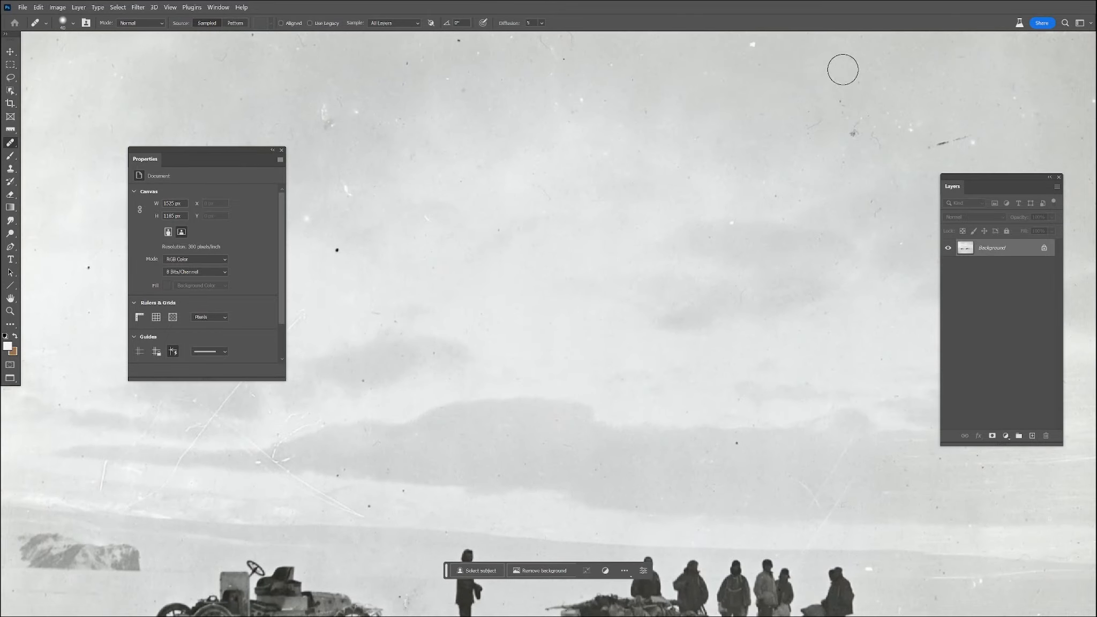
drag(781, 183, 617, 214)
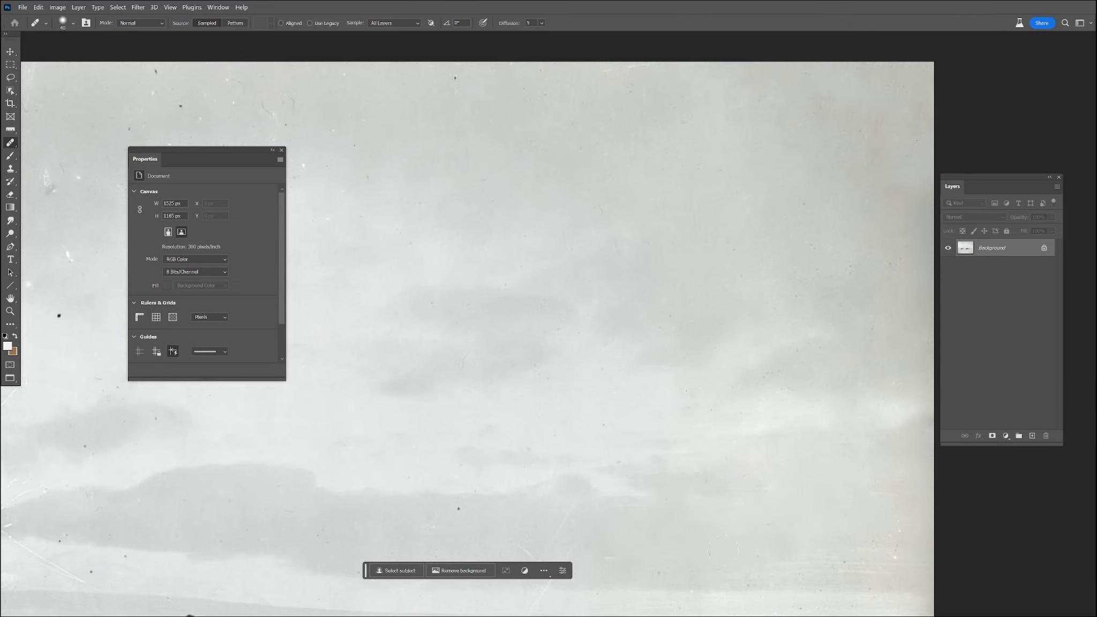
drag(646, 455, 690, 323)
click(509, 389)
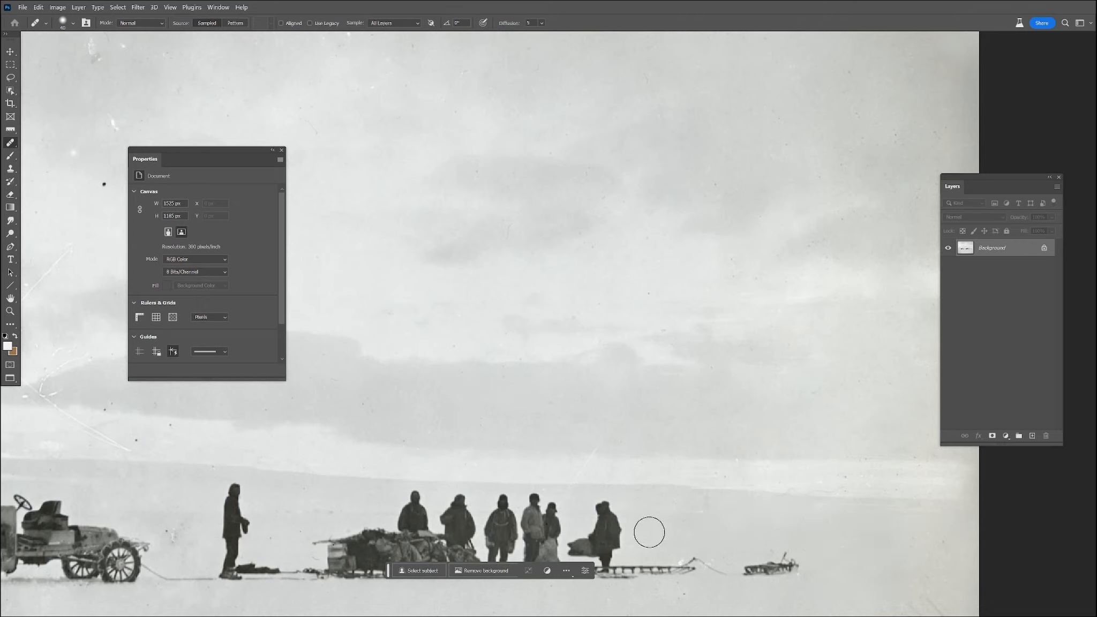
drag(736, 509, 648, 451)
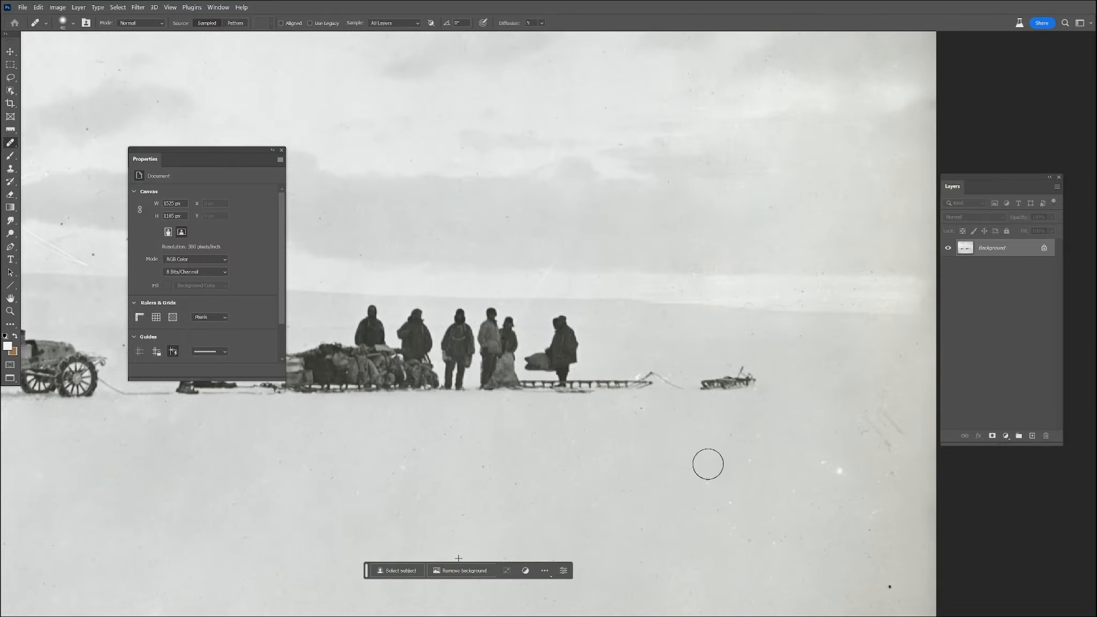
- Heal the white spots, scratches and dark specks on the snow below and to the right of the sledges
drag(836, 472, 876, 450)
drag(890, 586, 871, 578)
click(733, 539)
drag(353, 435, 377, 476)
- Erase the faint scratch above the people and the streaks along the right horizon with a smaller Remove Tool brush
right_click(10, 143)
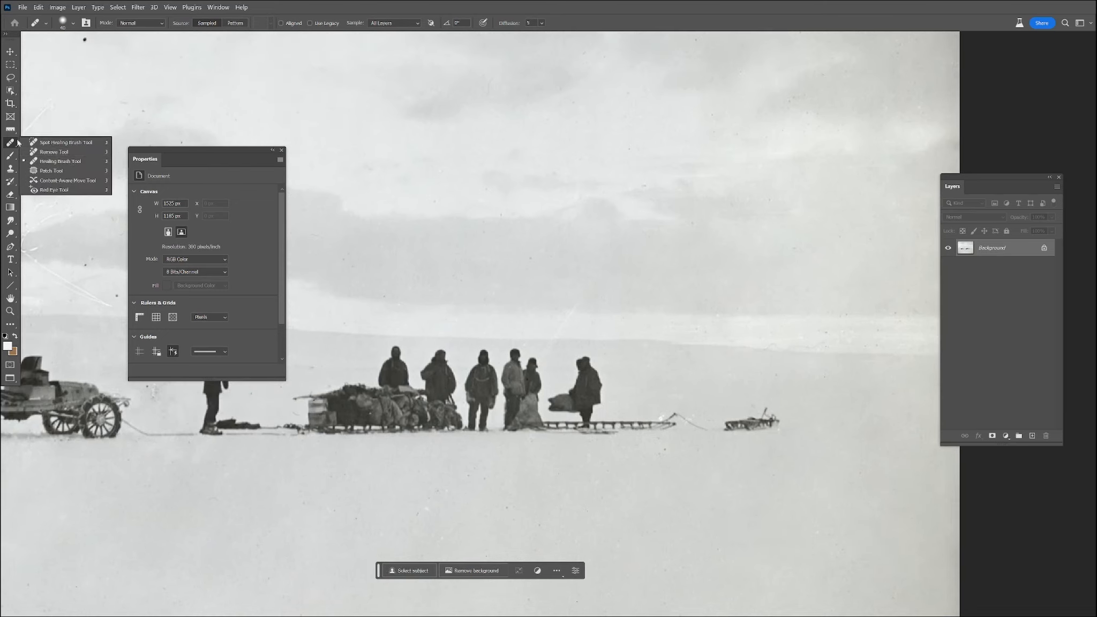
click(54, 151)
key(bracketleft)
key(bracketleft)
key(bracketleft)
key(bracketleft)
drag(541, 353, 583, 294)
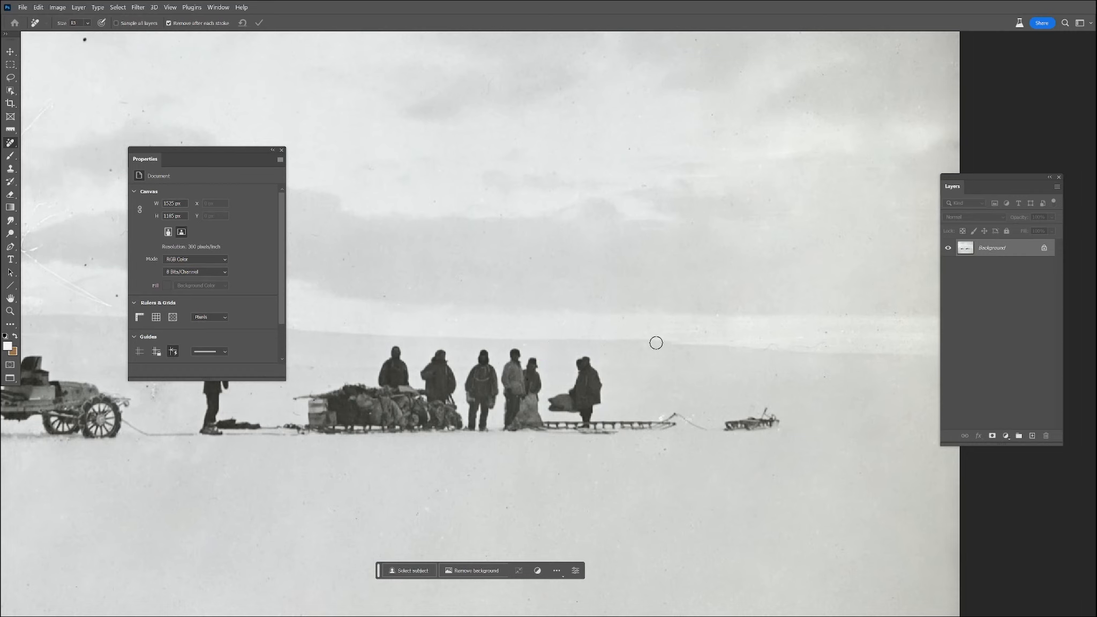
drag(696, 324, 820, 332)
drag(803, 324, 929, 337)
drag(768, 313, 675, 324)
- Remove the remaining specks from the snow beneath the people and the sledges
mouse_move(545, 455)
mouse_down()
mouse_move(590, 457)
mouse_move(539, 520)
mouse_up()
drag(652, 463, 635, 479)
mouse_move(490, 492)
mouse_down()
mouse_move(474, 507)
mouse_move(624, 482)
mouse_up()
drag(492, 408, 501, 444)
- Erase the specks from the sky left of the people and from the snow around the motor car
click(460, 318)
click(464, 260)
click(440, 281)
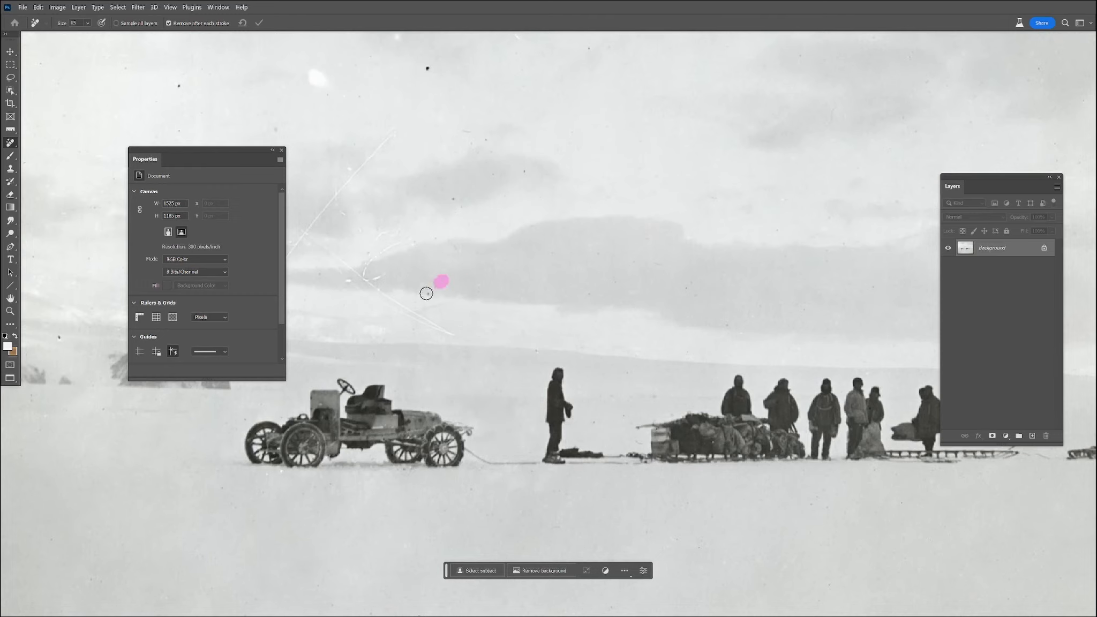
drag(359, 424, 519, 436)
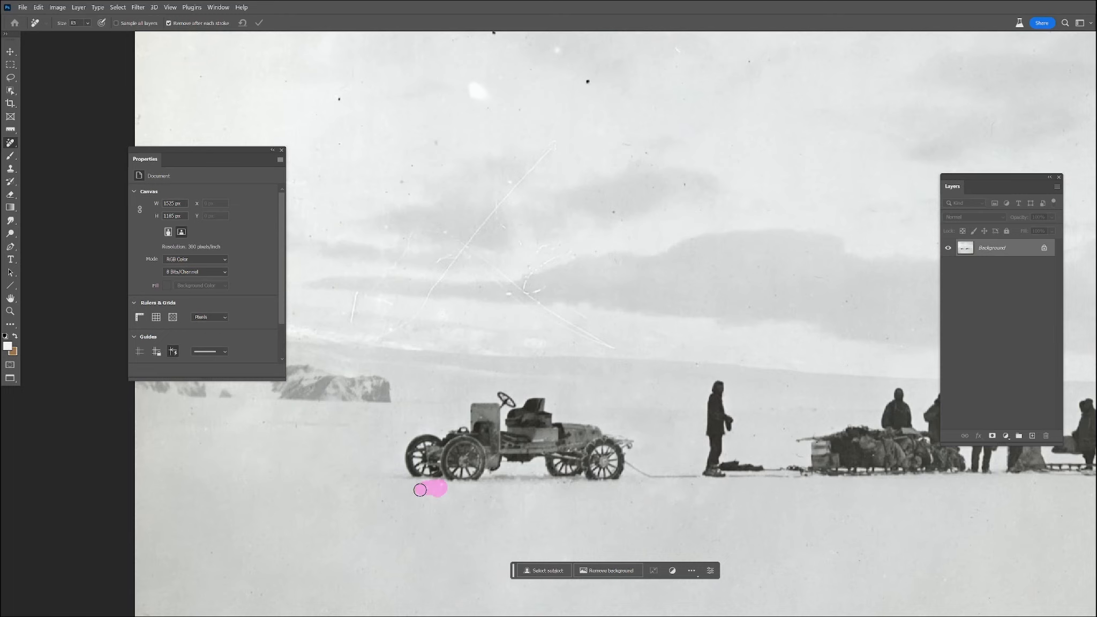
drag(569, 487, 546, 490)
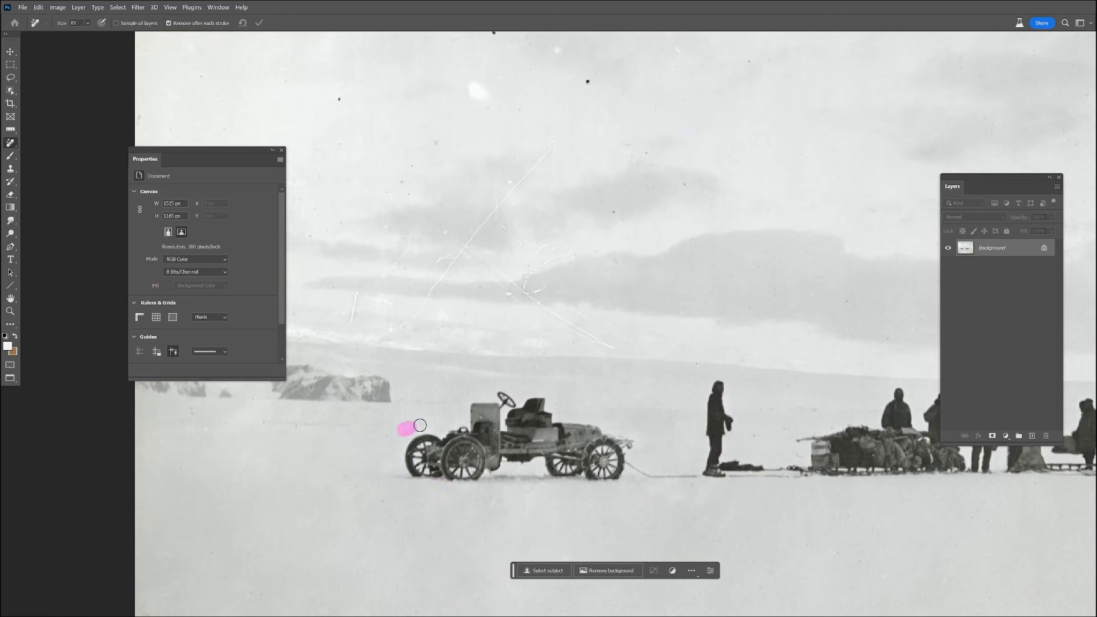
- Erase the short diagonal scratch and surrounding white marks above the motor car, plus nearby specks in the sky and snow
mouse_move(612, 343)
mouse_down()
mouse_move(484, 263)
mouse_move(547, 288)
mouse_move(573, 321)
mouse_move(605, 327)
mouse_up()
drag(634, 332, 678, 333)
mouse_move(523, 283)
mouse_down()
mouse_move(585, 250)
mouse_move(565, 244)
mouse_move(605, 248)
mouse_move(616, 209)
mouse_up()
drag(649, 154, 621, 145)
drag(628, 343, 571, 345)
drag(785, 426, 776, 431)
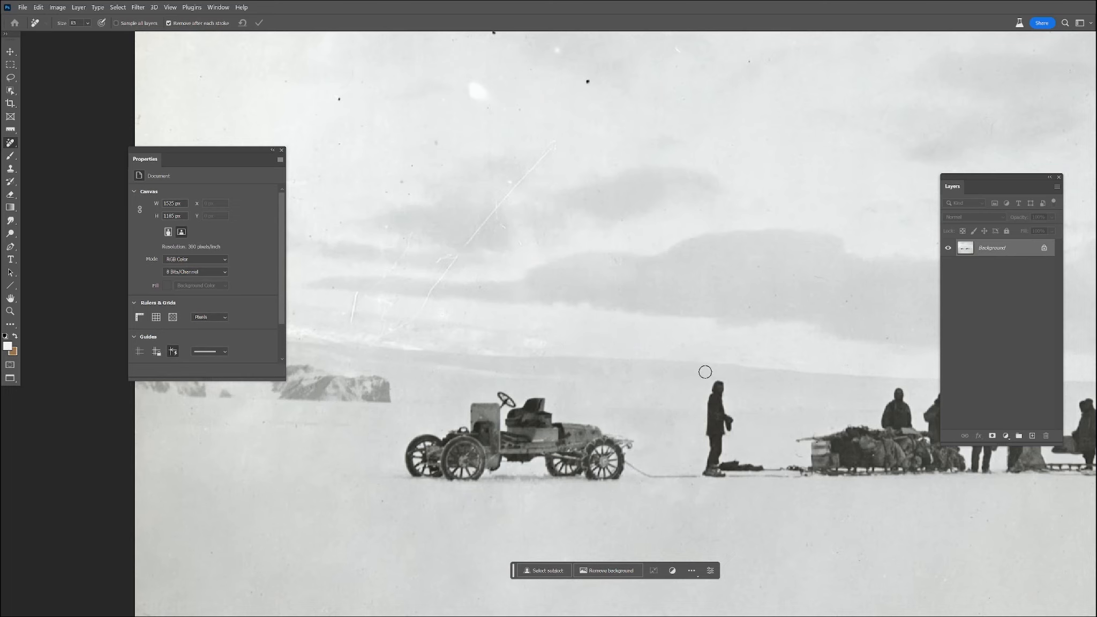
- Erase the long diagonal scratch in the left sky, along with the fainter scratches around it down to the horizon
drag(487, 228, 584, 330)
drag(481, 433, 659, 228)
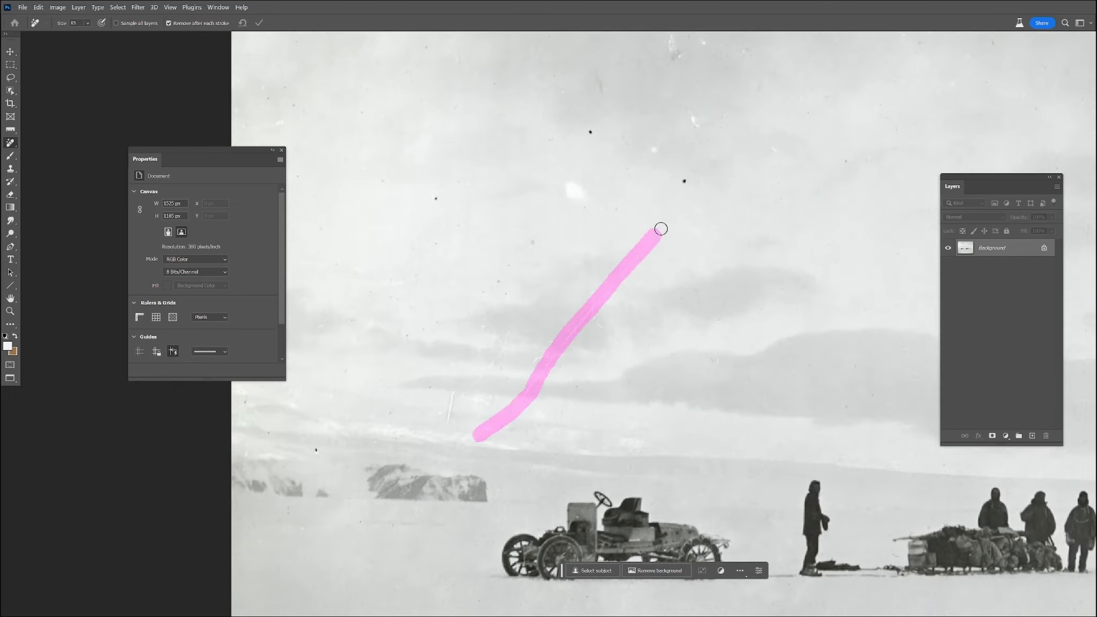
drag(582, 316, 617, 336)
drag(552, 355, 521, 365)
drag(514, 327, 440, 431)
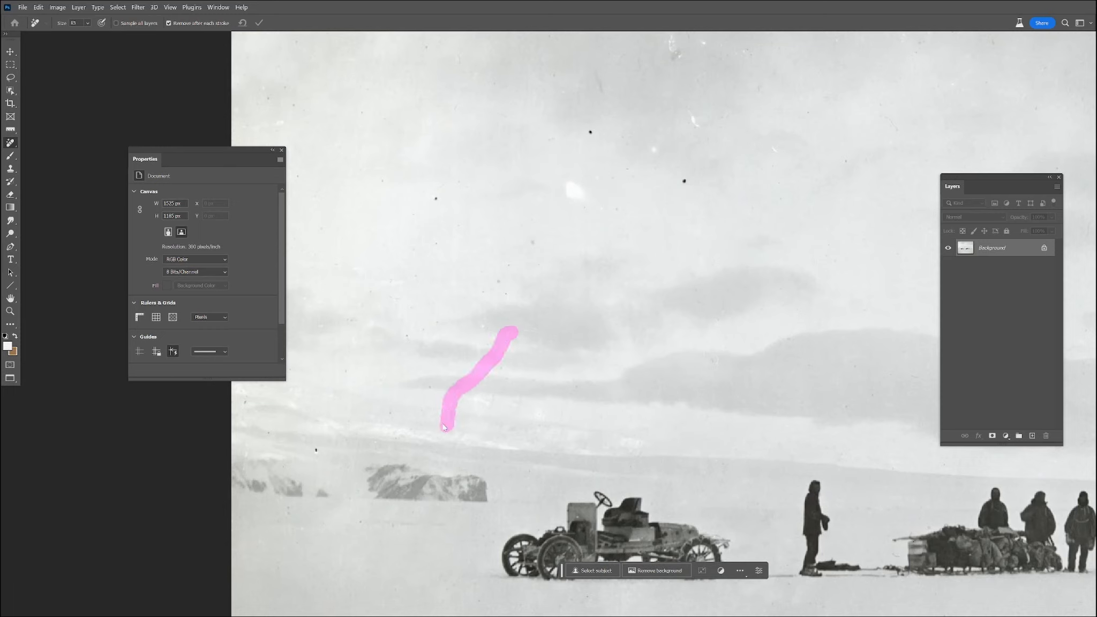
click(425, 386)
click(396, 410)
drag(518, 413, 543, 412)
- Erase the dark and white specks scattered around the large white spot in the left half of the sky
click(682, 181)
click(654, 151)
click(581, 211)
drag(619, 136, 630, 167)
mouse_move(553, 239)
mouse_down()
mouse_move(514, 257)
mouse_move(513, 295)
mouse_up()
drag(532, 269, 542, 259)
drag(494, 288, 471, 295)
drag(463, 306, 442, 317)
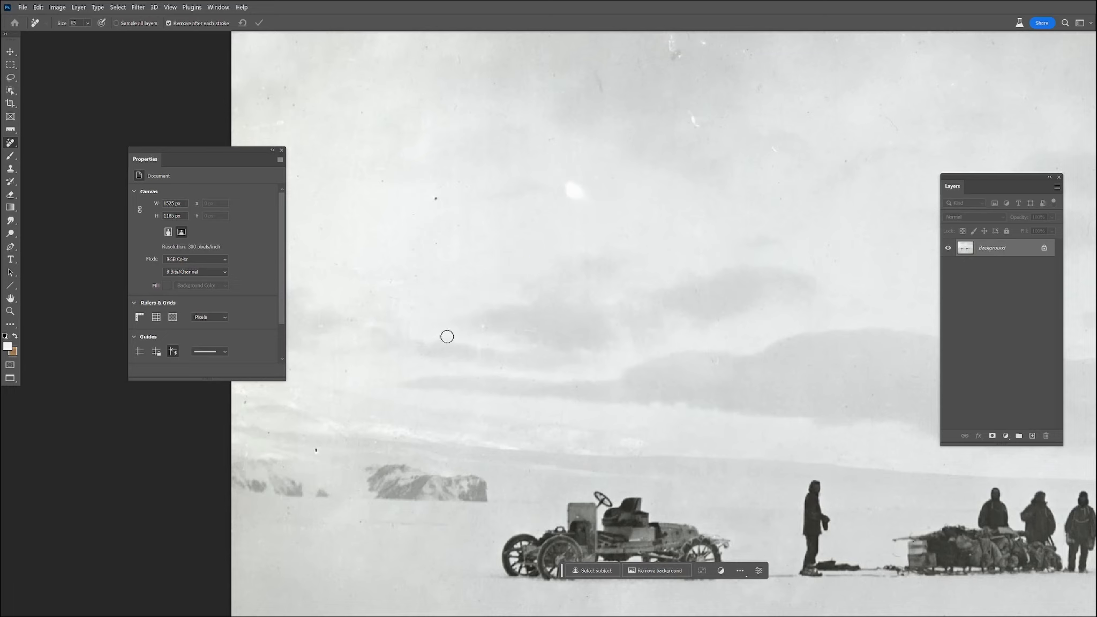
- Erase the large white spot in the sky and the specks near the photo's left side and distant mountains
drag(582, 181, 564, 200)
drag(413, 223, 438, 238)
drag(417, 335, 544, 302)
drag(444, 411, 444, 420)
mouse_move(476, 479)
mouse_down()
mouse_move(501, 492)
mouse_move(376, 488)
mouse_up()
click(397, 403)
drag(389, 308, 423, 288)
drag(515, 266, 513, 245)
- Erase the remaining specks, white scratches and the stain along the upper edge of the sky
drag(814, 79, 827, 102)
drag(904, 120, 912, 124)
click(969, 123)
drag(697, 117, 617, 312)
mouse_move(708, 215)
mouse_down()
mouse_move(668, 228)
mouse_move(686, 225)
mouse_up()
mouse_move(663, 158)
mouse_down()
mouse_move(647, 154)
mouse_move(688, 146)
mouse_up()
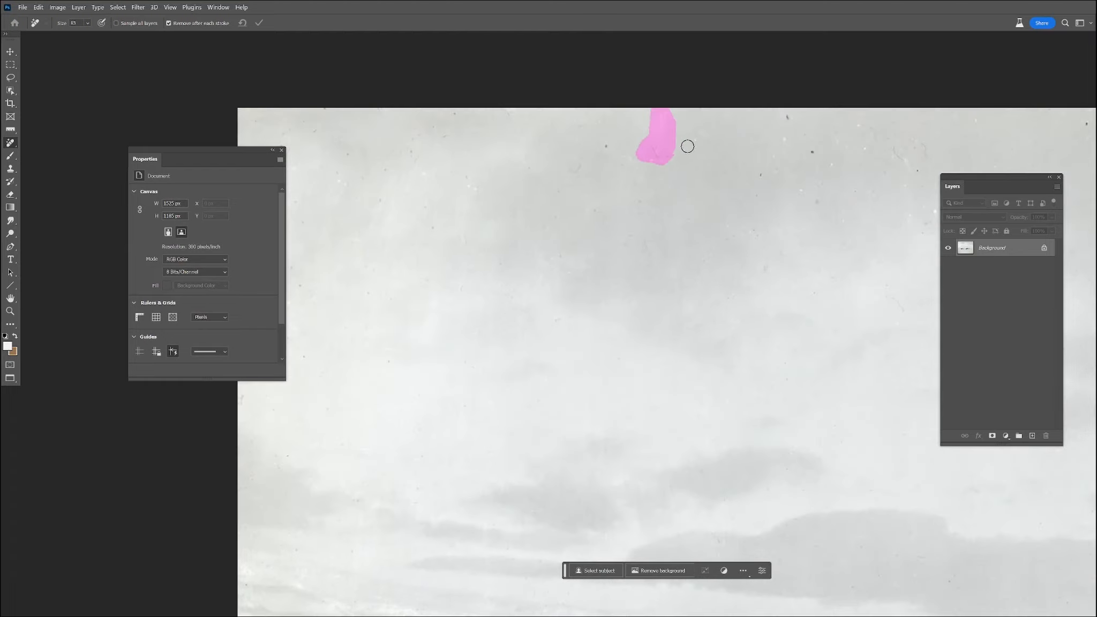
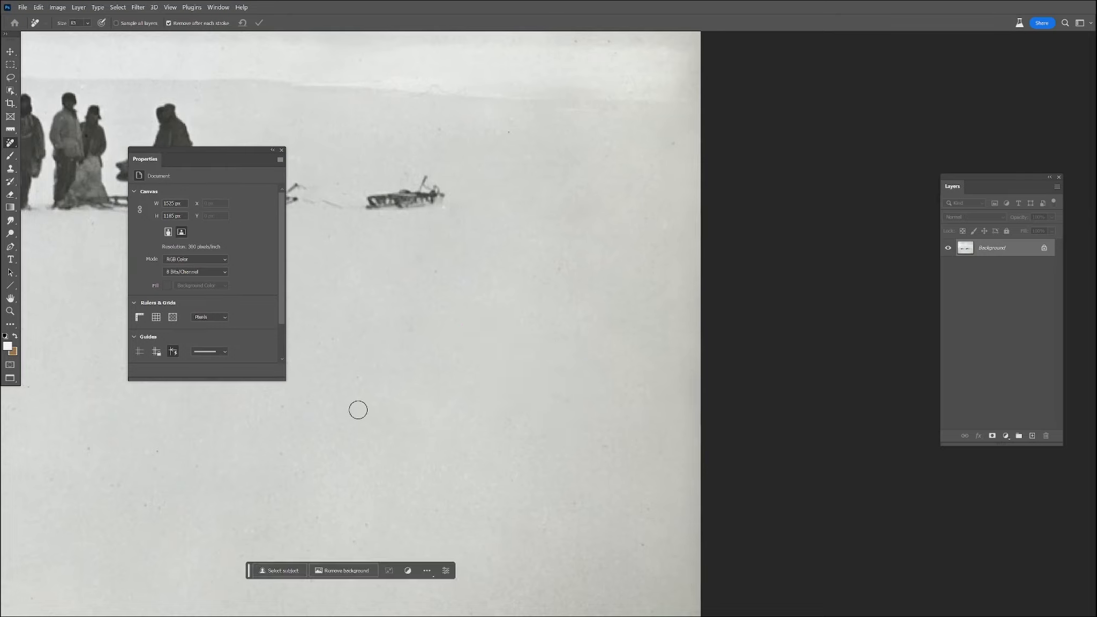
- Close the Properties panel and apply Levels with input values of 7, 1.27 and 248
click(282, 151)
drag(332, 166, 329, 178)
key(ctrl+l)
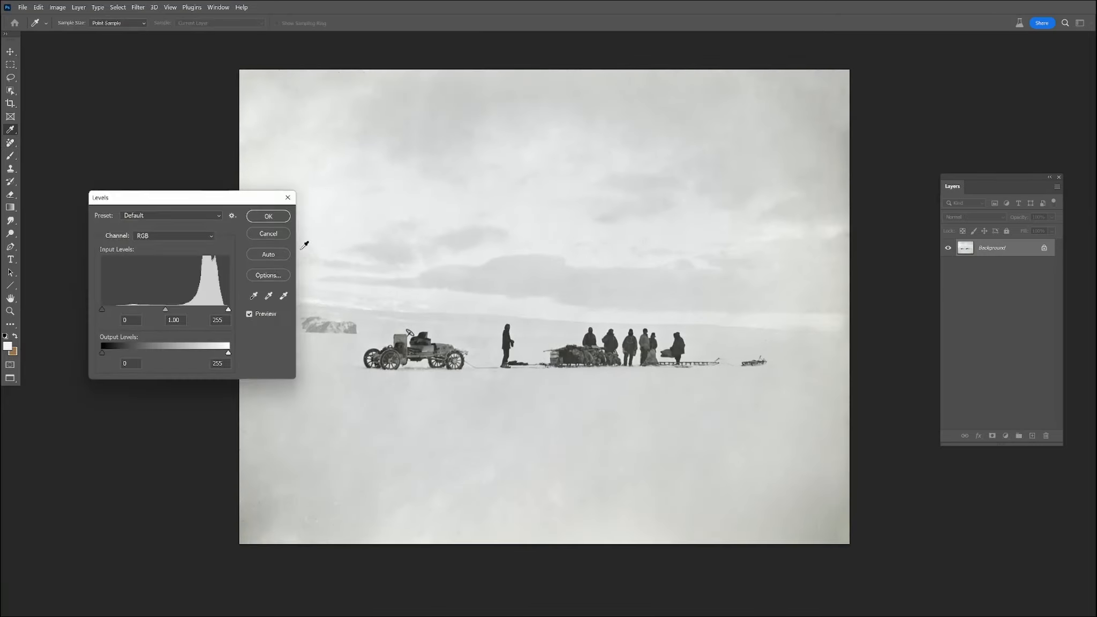
mouse_move(102, 310)
mouse_down()
mouse_move(161, 306)
mouse_move(121, 289)
mouse_move(92, 295)
mouse_move(106, 296)
mouse_up()
mouse_move(168, 311)
mouse_down()
mouse_move(147, 308)
mouse_move(155, 300)
mouse_up()
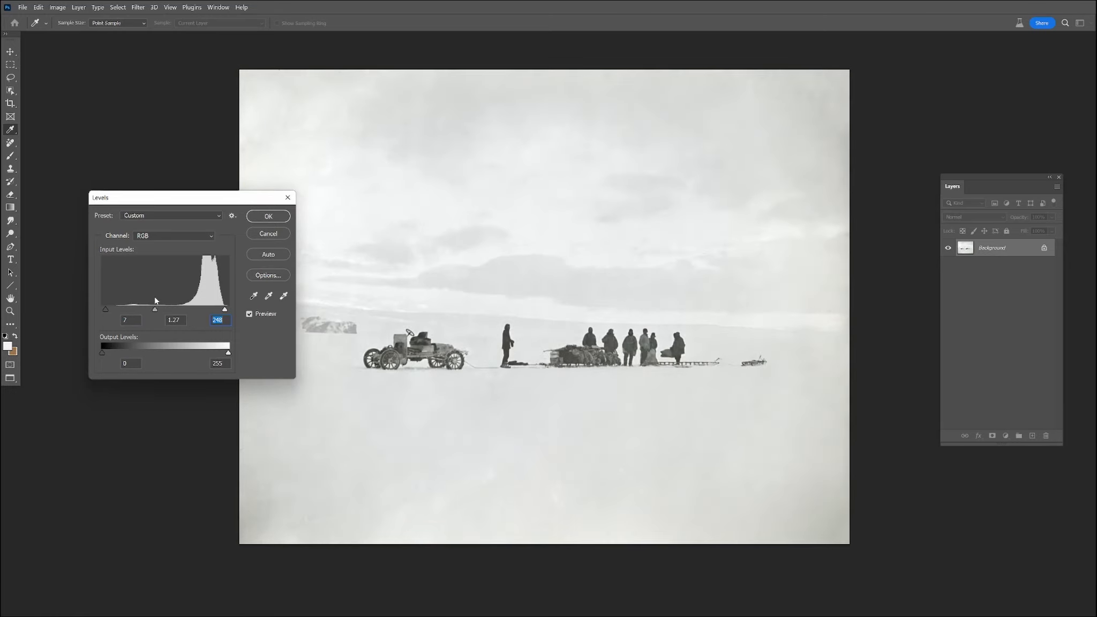
click(269, 216)
- Smooth out the blotches in the snow across the lower part of the photo with a larger Remove Tool brush
key(j)
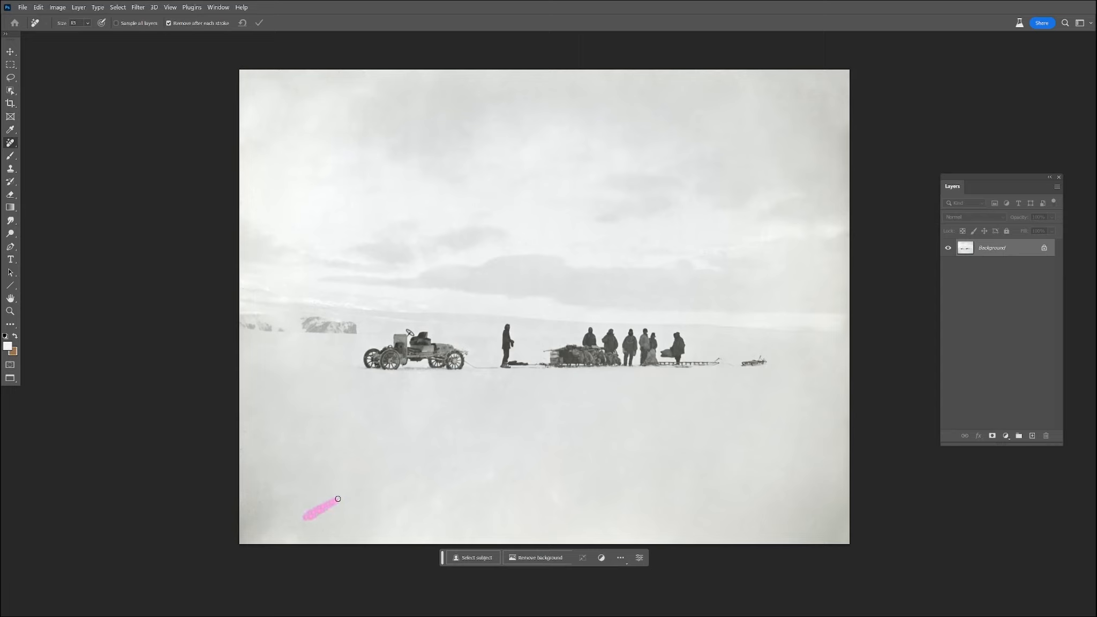
mouse_move(282, 513)
mouse_down()
mouse_move(275, 485)
mouse_move(235, 544)
mouse_move(300, 501)
mouse_up()
key(bracketright)
key(bracketright)
drag(539, 492, 585, 514)
drag(789, 455, 844, 438)
mouse_move(568, 434)
mouse_down()
mouse_move(477, 494)
mouse_move(456, 530)
mouse_up()
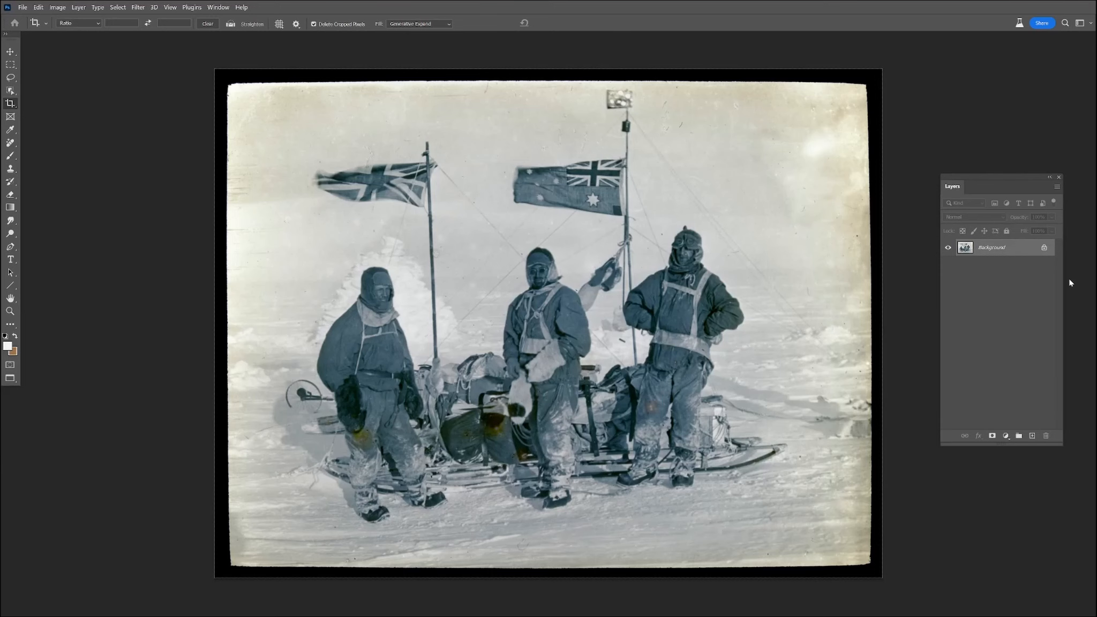
- Crop the black border off the three-man photo using Background (default) fill, and clone over the dark slivers left at its edges
click(11, 104)
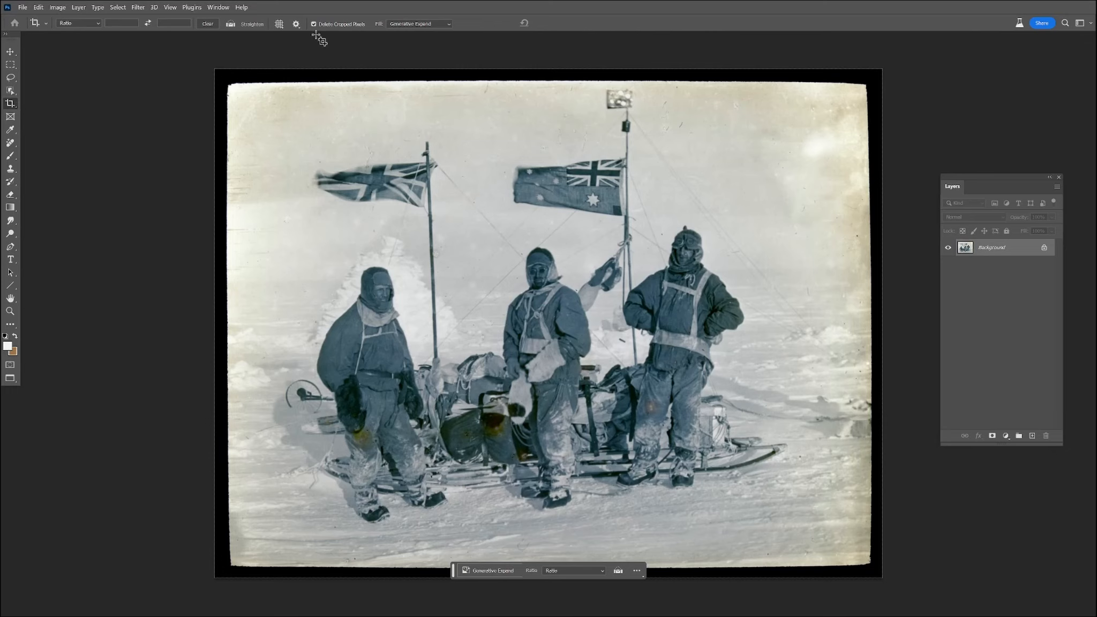
click(434, 26)
click(417, 32)
drag(211, 328, 219, 328)
drag(552, 69, 550, 77)
drag(875, 323, 872, 325)
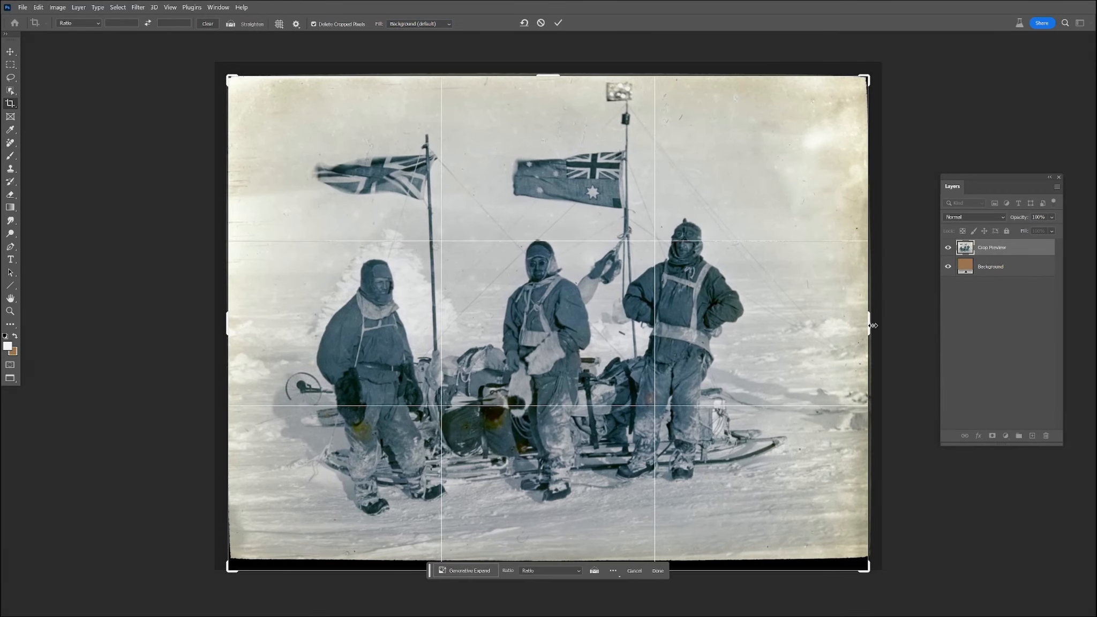
drag(429, 572, 432, 554)
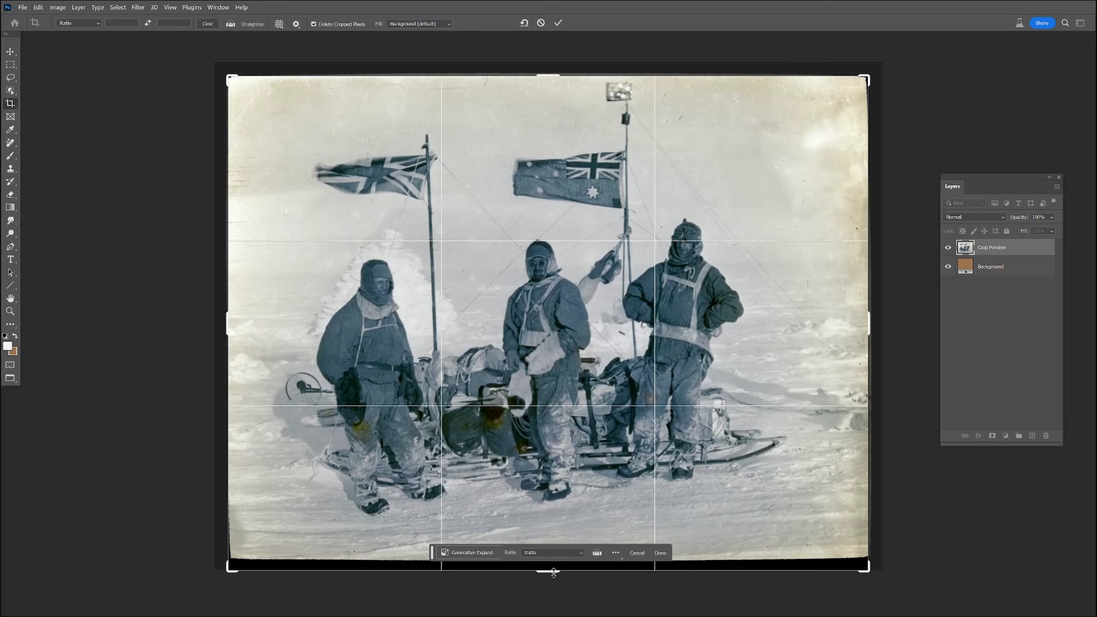
drag(553, 572, 553, 560)
click(660, 553)
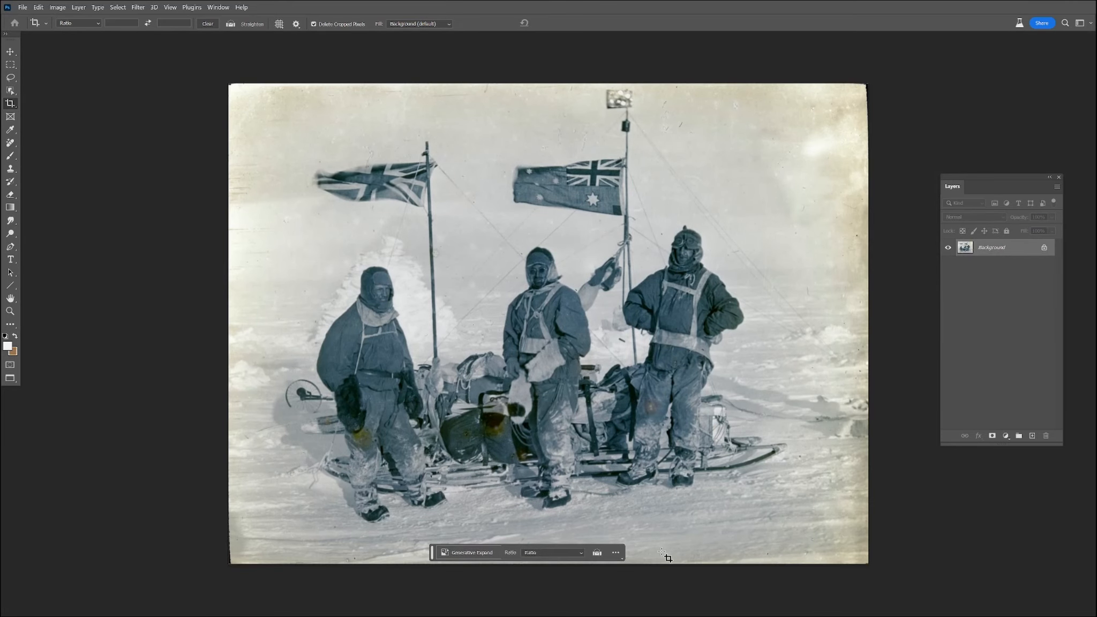
click(10, 168)
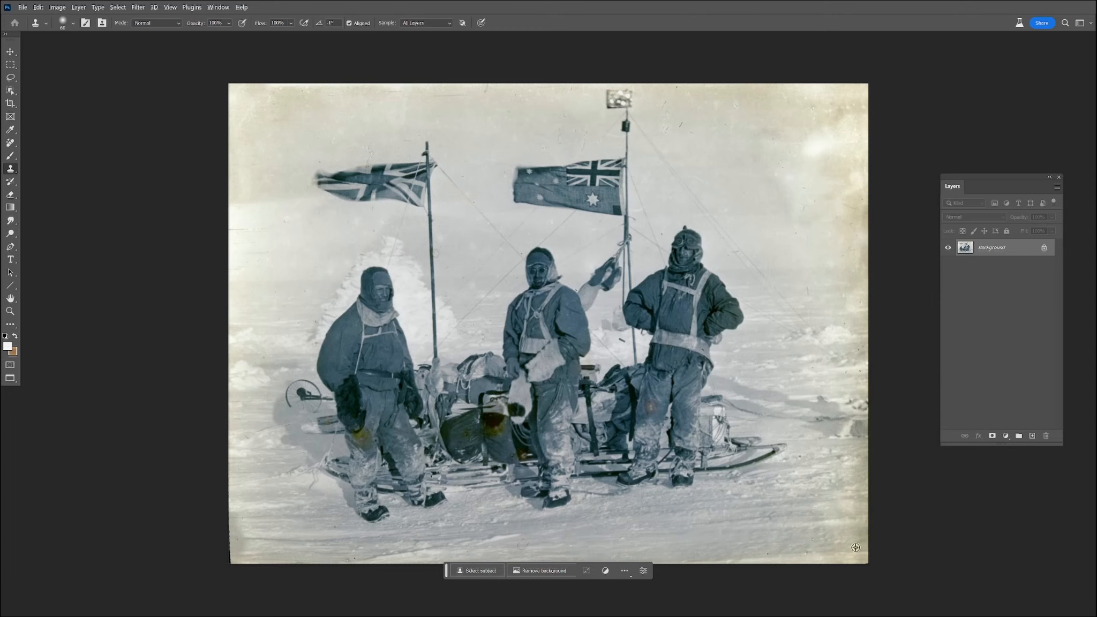
drag(224, 563, 231, 533)
- Fully desaturate the three-man photo with a Hue/Saturation adjustment
click(57, 7)
mouse_move(73, 31)
click(181, 81)
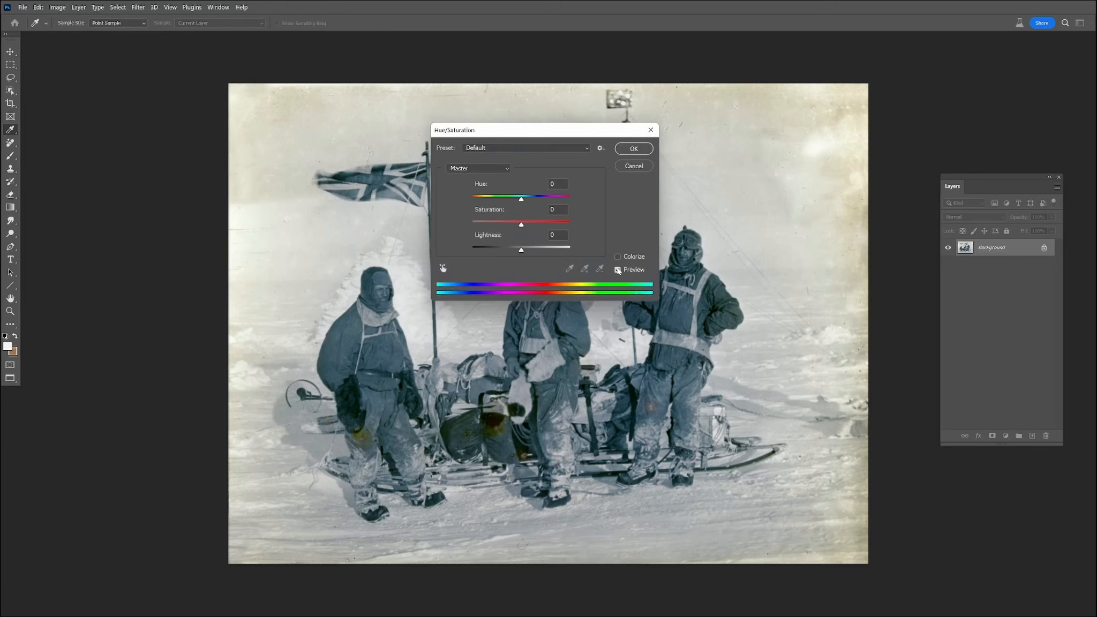
drag(521, 225, 431, 208)
click(633, 148)
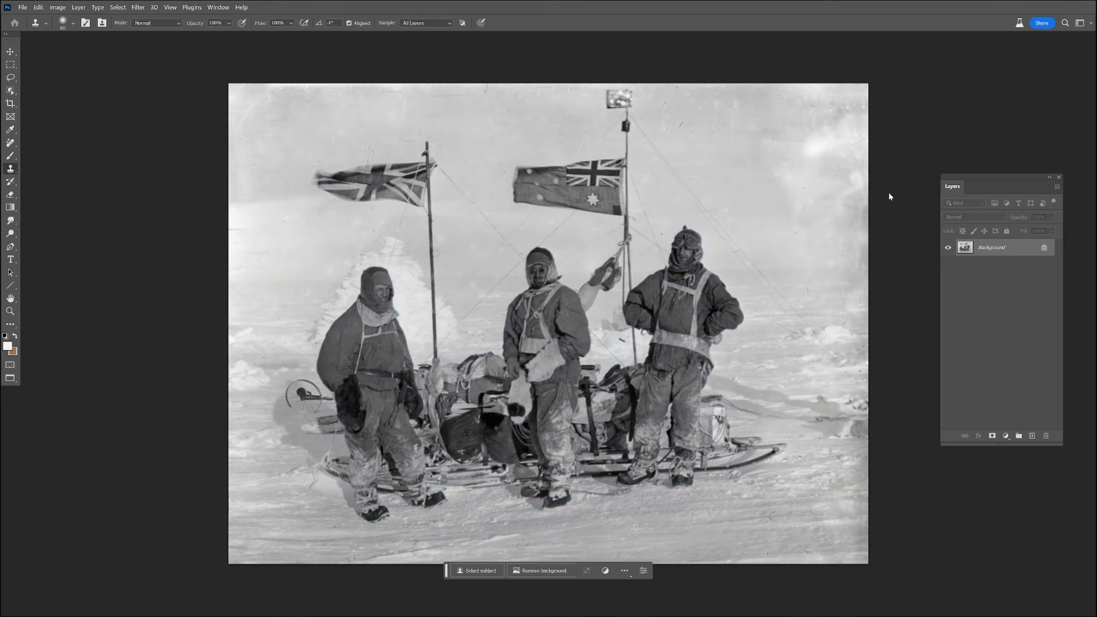
key(ctrl+l)
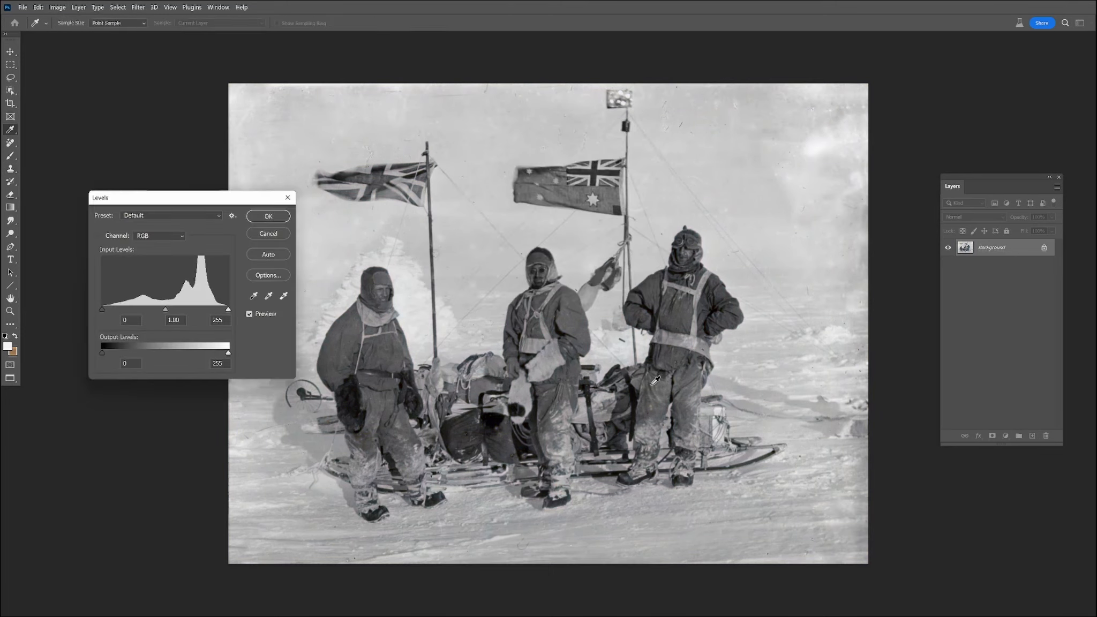
click(267, 234)
key(s)
- Apply Levels to the photo with the black input at 11 and the white input at 248
click(57, 7)
mouse_move(80, 37)
click(196, 41)
mouse_move(102, 312)
mouse_down()
mouse_move(130, 307)
mouse_move(102, 309)
mouse_up()
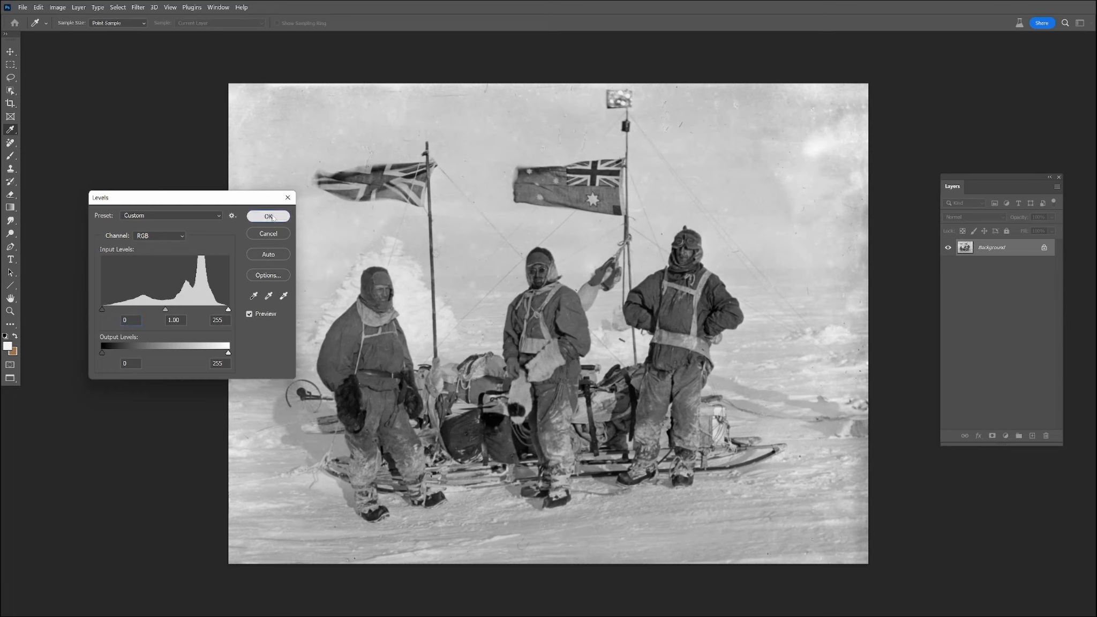
click(225, 310)
drag(101, 309, 107, 311)
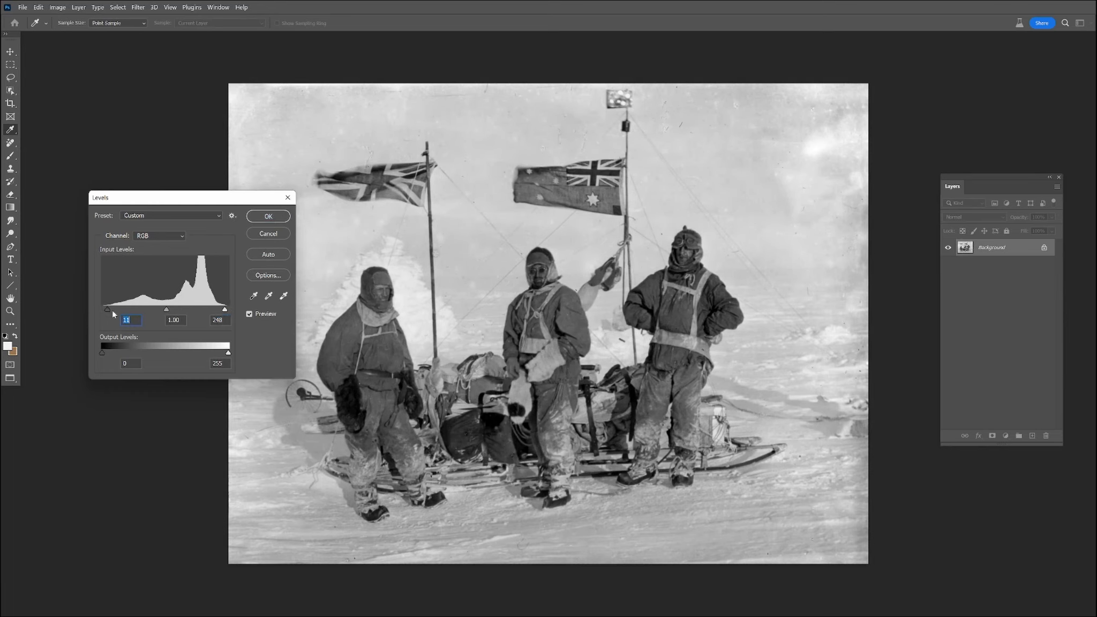
click(272, 219)
key(s)
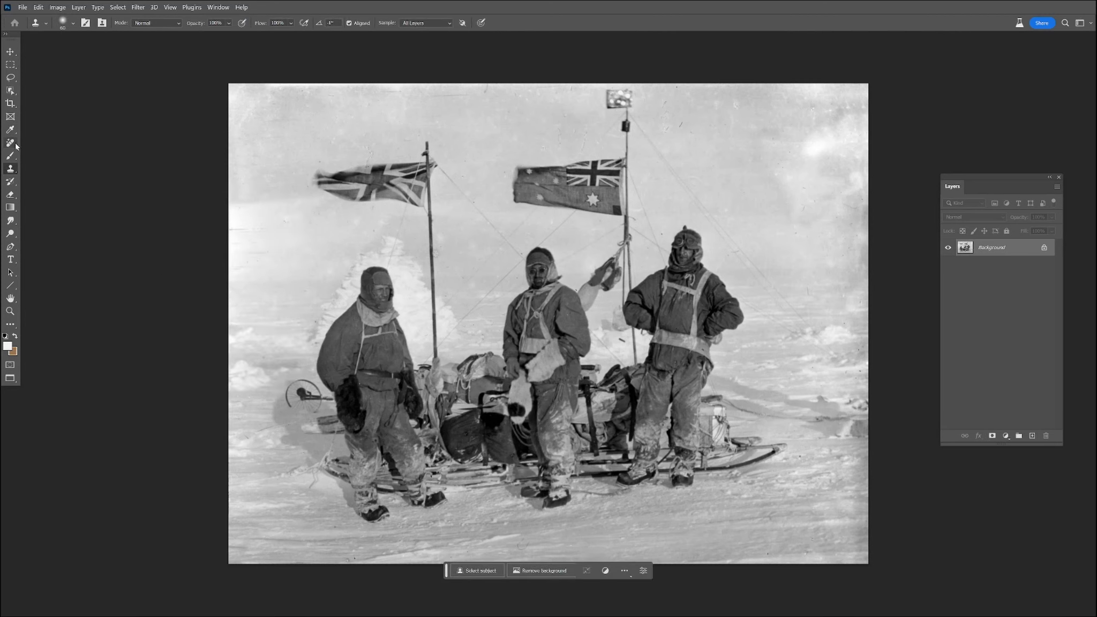
- Heal the stains and scratches along the upper-left edge of the sky with an enlarged Spot Healing Brush
drag(10, 142, 56, 154)
click(59, 142)
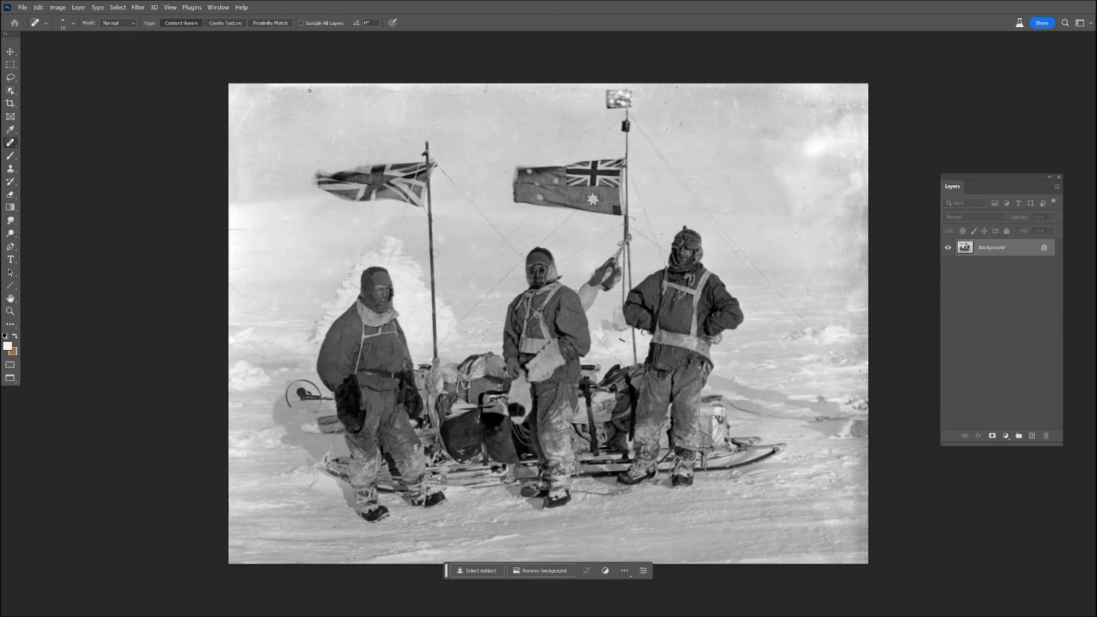
key(bracketright)
key(bracketright)
key(bracketright)
key(bracketright)
mouse_move(320, 91)
mouse_down()
mouse_move(269, 81)
mouse_move(252, 96)
mouse_move(267, 133)
mouse_up()
drag(346, 107, 412, 91)
drag(442, 94, 502, 94)
- Heal the scratches and spots in the sky above and between the two flags
scroll(581, 105, up, 2)
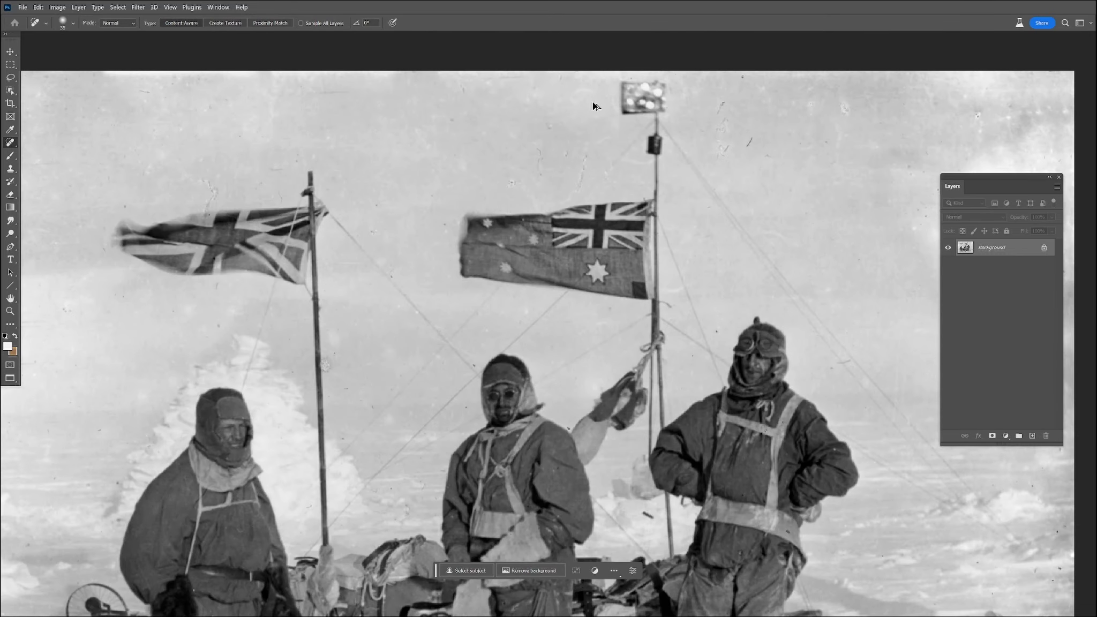
click(509, 181)
drag(585, 156, 566, 162)
drag(541, 147, 539, 135)
mouse_move(449, 124)
mouse_down()
mouse_move(443, 110)
mouse_move(463, 88)
mouse_move(266, 91)
mouse_up()
drag(280, 86, 160, 121)
drag(208, 177, 200, 209)
mouse_move(375, 202)
mouse_down()
mouse_move(374, 227)
mouse_move(433, 176)
mouse_up()
click(450, 224)
drag(335, 285, 290, 353)
key(ctrl+z)
key(ctrl+z)
- Heal the marks beside the left flagpole and in the sky below the left flag
click(326, 367)
click(326, 363)
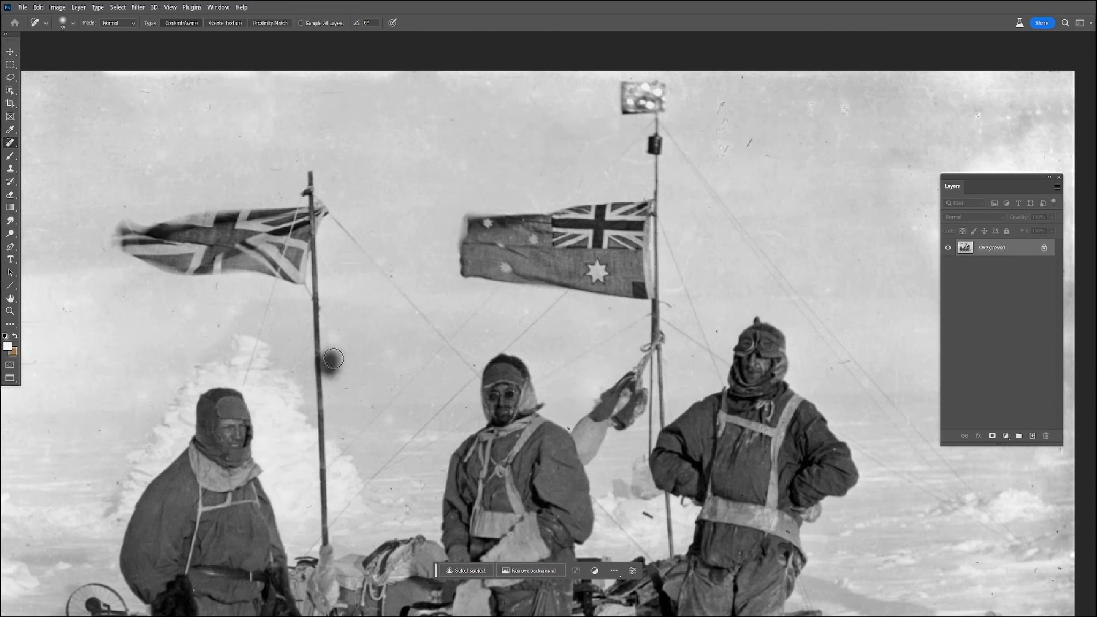
click(322, 369)
mouse_move(339, 353)
mouse_down()
mouse_move(365, 404)
mouse_move(397, 370)
mouse_up()
click(367, 407)
click(338, 435)
drag(223, 281, 184, 307)
- Heal the spots along the photo's top edge and the dark scratches near the tall flagpole
mouse_move(102, 81)
mouse_down()
mouse_move(253, 66)
mouse_move(549, 79)
mouse_up()
mouse_move(733, 87)
mouse_down()
mouse_move(725, 122)
mouse_move(738, 155)
mouse_move(720, 145)
mouse_move(739, 124)
mouse_move(738, 80)
mouse_move(751, 132)
mouse_up()
mouse_move(734, 92)
mouse_down()
mouse_move(743, 73)
mouse_move(679, 108)
mouse_up()
drag(568, 136, 464, 143)
drag(515, 170, 552, 180)
drag(506, 151, 481, 138)
- Heal the remaining faint spots and streaks across the upper part of the sky
drag(339, 136, 358, 116)
drag(288, 132, 328, 153)
mouse_move(415, 125)
mouse_down()
mouse_move(451, 133)
mouse_move(493, 95)
mouse_up()
drag(435, 87, 492, 70)
mouse_move(612, 87)
mouse_down()
mouse_move(651, 125)
mouse_move(706, 105)
mouse_up()
click(747, 113)
- Heal the specks around the guy ropes beside the rightmost man
drag(729, 248, 587, 243)
drag(729, 408, 712, 448)
drag(640, 364, 646, 391)
mouse_move(592, 369)
mouse_down()
mouse_move(579, 364)
mouse_move(597, 365)
mouse_up()
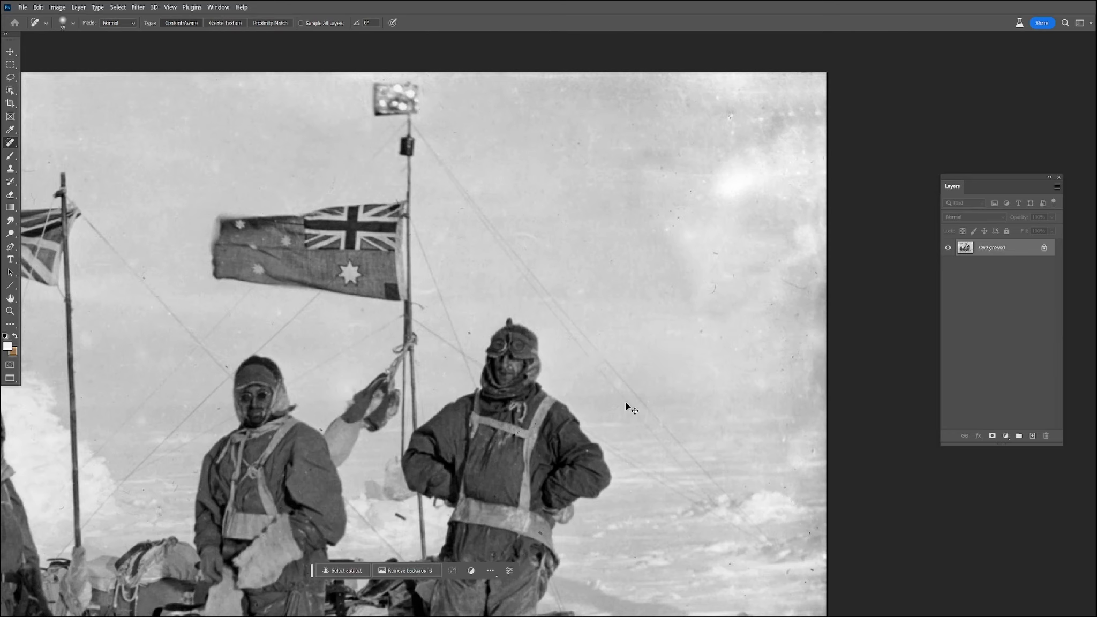
- Repair the broken stretch of guy rope beside the rightmost man with a smaller Remove Tool brush
right_click(10, 142)
click(53, 152)
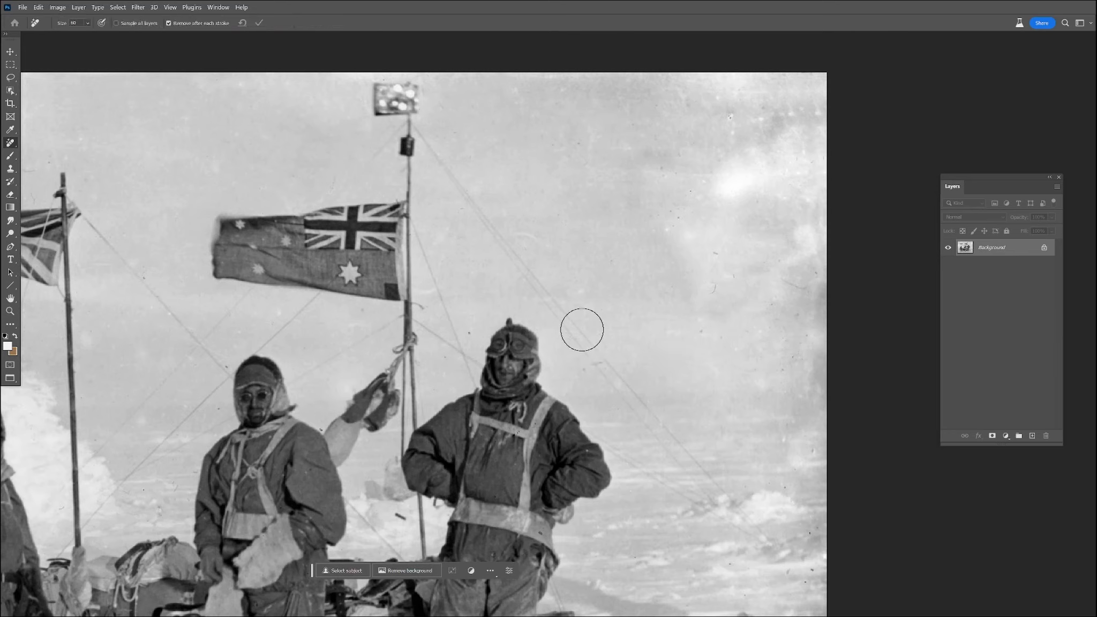
key(bracketleft)
mouse_move(578, 366)
mouse_down()
mouse_move(604, 363)
mouse_move(589, 363)
mouse_up()
- Erase the bright blotches and specks from the upper-right sky and right edge with a larger Remove Tool brush
key(bracketright)
key(bracketright)
key(bracketright)
key(bracketright)
mouse_move(729, 185)
mouse_down()
mouse_move(832, 115)
mouse_move(815, 235)
mouse_move(749, 237)
mouse_move(852, 310)
mouse_up()
drag(752, 123, 790, 105)
mouse_move(684, 98)
mouse_down()
mouse_move(688, 120)
mouse_move(641, 180)
mouse_up()
mouse_move(659, 207)
mouse_down()
mouse_move(697, 211)
mouse_move(740, 326)
mouse_move(810, 215)
mouse_up()
mouse_move(775, 358)
mouse_down()
mouse_move(805, 395)
mouse_move(803, 454)
mouse_up()
click(786, 462)
- Erase the dark specks from the snow beyond the rightmost man with the Remove Tool brush reduced to size 30
mouse_move(715, 327)
mouse_down()
mouse_move(673, 191)
mouse_move(658, 87)
mouse_up()
key(bracketleft)
key(bracketleft)
key(bracketleft)
key(bracketleft)
key(bracketleft)
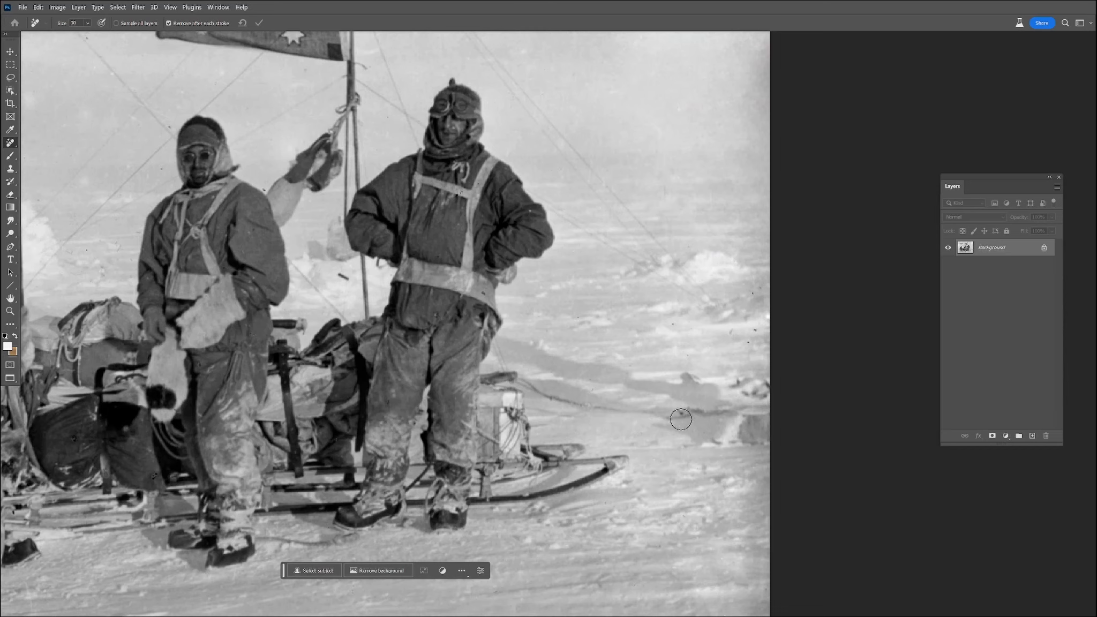
click(729, 335)
mouse_move(326, 266)
mouse_down()
mouse_move(381, 324)
mouse_move(406, 320)
mouse_move(431, 334)
mouse_up()
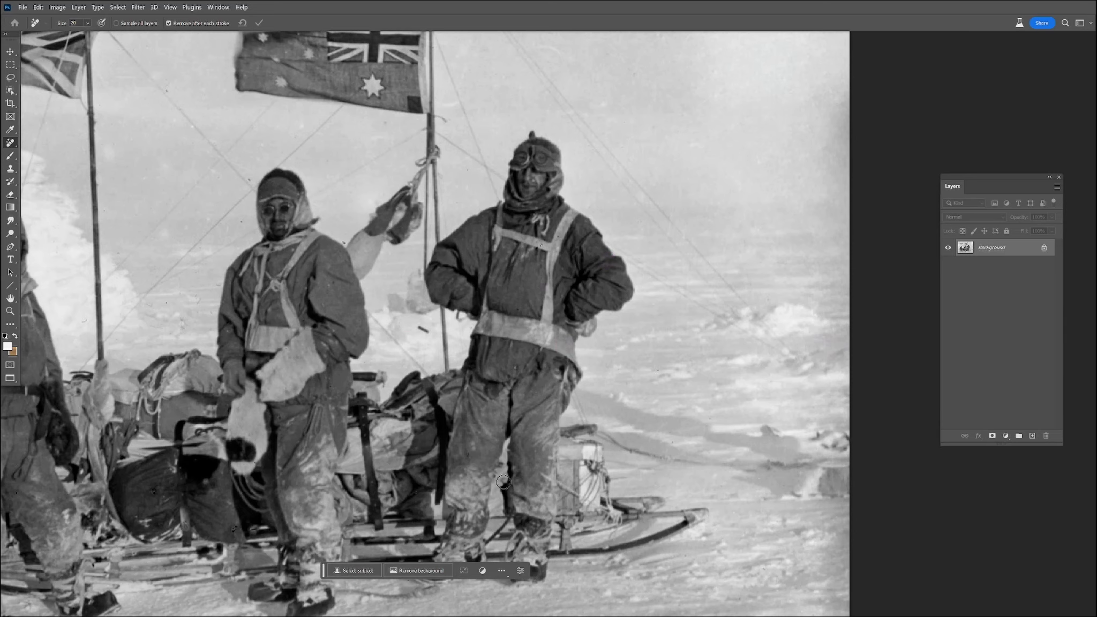
- Erase the specks from the foreground snow below the men and toward the lower-right corner with the Remove Tool
drag(482, 507, 575, 266)
drag(780, 455, 750, 467)
drag(844, 432, 823, 467)
drag(900, 462, 848, 468)
drag(550, 403, 819, 451)
mouse_move(626, 481)
mouse_down()
mouse_move(607, 484)
mouse_move(628, 489)
mouse_up()
drag(529, 500, 501, 512)
drag(465, 442, 450, 520)
drag(328, 509, 289, 517)
click(290, 458)
drag(338, 333, 346, 447)
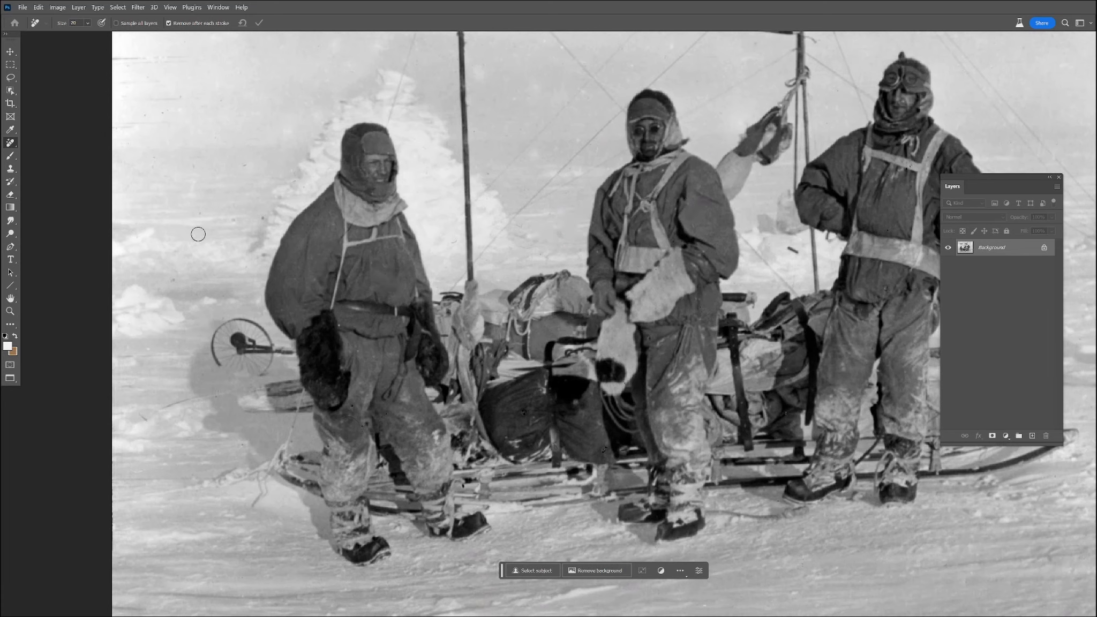
- Erase the specks from the snow and sky to the left of the leftmost man and the snow cairn
drag(226, 217, 194, 216)
drag(200, 156, 188, 176)
mouse_move(185, 275)
mouse_down()
mouse_move(168, 286)
mouse_move(320, 401)
mouse_move(307, 438)
mouse_up()
mouse_move(292, 193)
mouse_down()
mouse_move(186, 253)
mouse_move(296, 226)
mouse_move(338, 228)
mouse_up()
drag(343, 176, 308, 176)
drag(232, 156, 216, 251)
drag(242, 297, 232, 291)
drag(320, 368, 328, 374)
- Erase the specks from the sky above and around the left flag with the Remove Tool
drag(277, 141, 299, 297)
mouse_move(309, 226)
mouse_down()
mouse_move(288, 225)
mouse_move(321, 176)
mouse_move(257, 160)
mouse_move(288, 101)
mouse_move(333, 102)
mouse_up()
click(472, 132)
drag(432, 139, 414, 145)
mouse_move(535, 156)
mouse_down()
mouse_move(506, 189)
mouse_move(514, 105)
mouse_up()
drag(608, 156, 568, 176)
click(526, 219)
mouse_move(513, 213)
mouse_down()
mouse_move(502, 164)
mouse_move(432, 164)
mouse_move(399, 198)
mouse_move(474, 209)
mouse_move(458, 203)
mouse_up()
drag(516, 174, 494, 164)
mouse_move(305, 144)
mouse_down()
mouse_move(309, 103)
mouse_move(274, 112)
mouse_move(231, 183)
mouse_move(349, 178)
mouse_up()
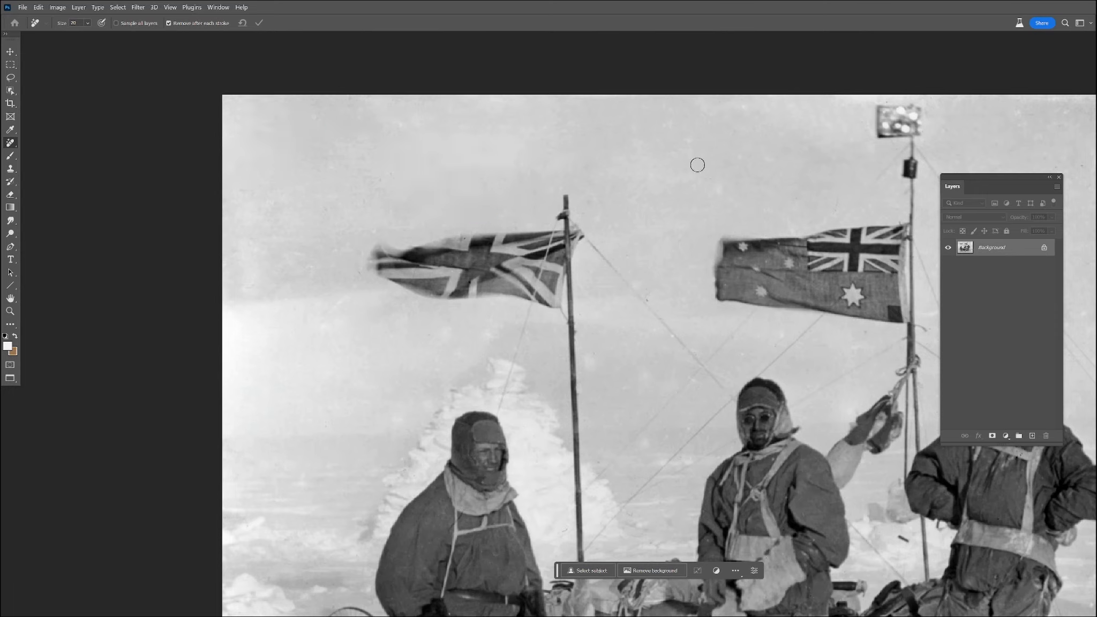
- Look over the whole photo and erase the leftover specks from the snow near its left edge
drag(624, 381, 514, 228)
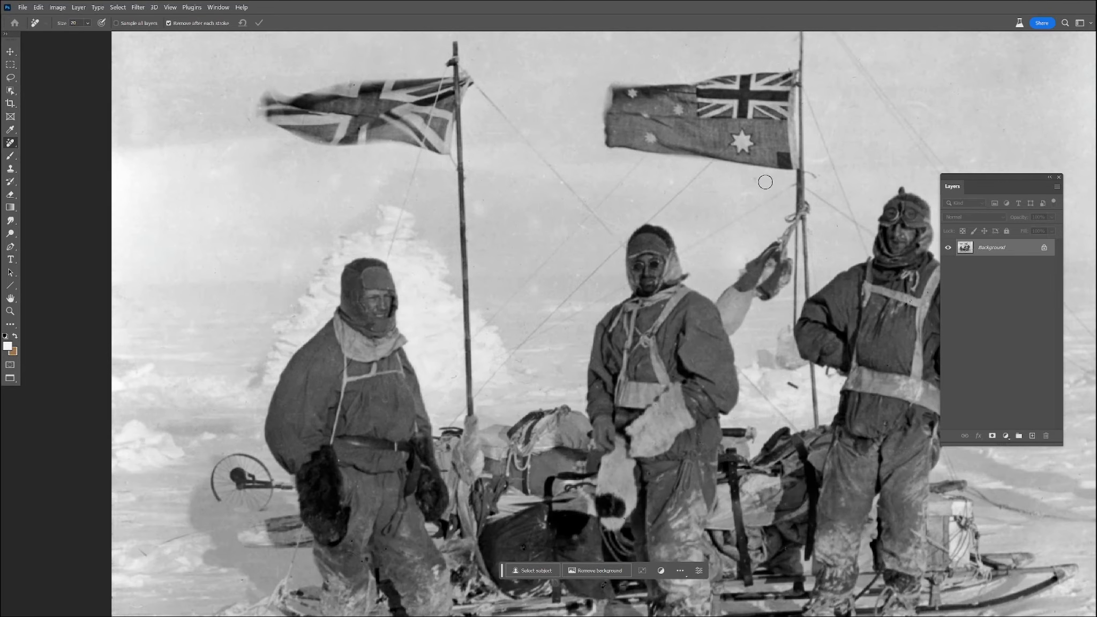
scroll(584, 368, down, 3)
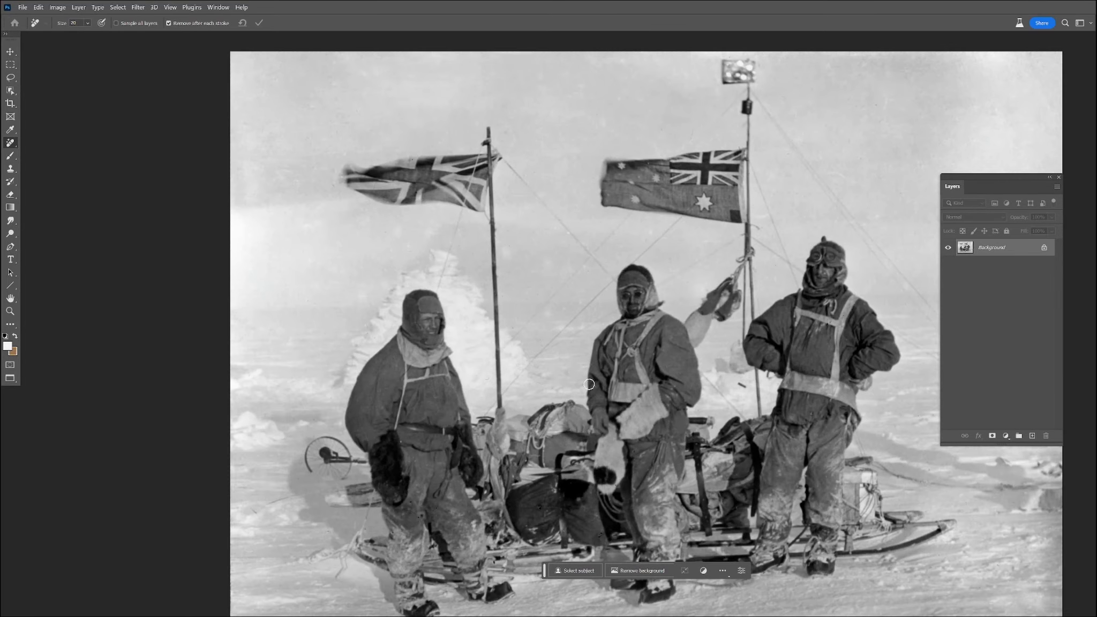
scroll(759, 440, down, 3)
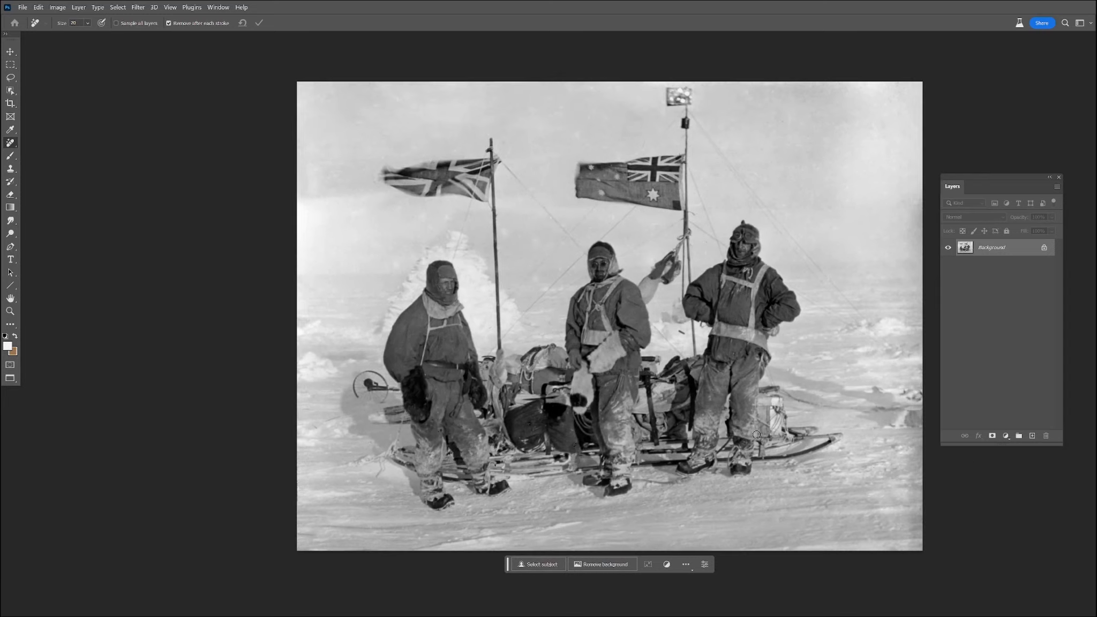
scroll(749, 418, up, 2)
drag(749, 418, 677, 443)
drag(682, 389, 676, 392)
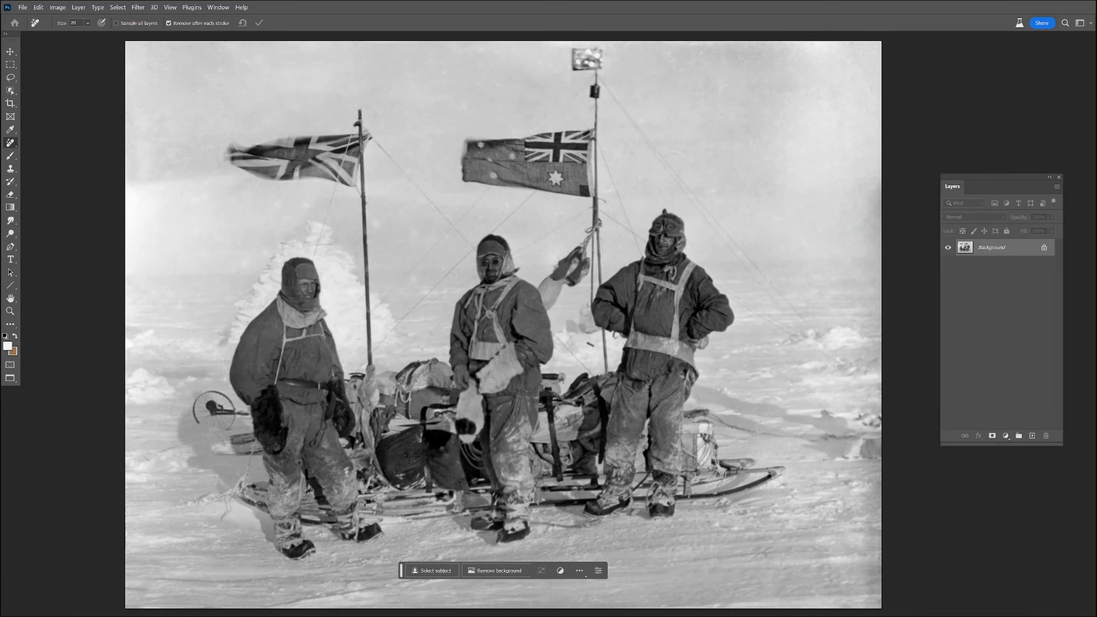
key(ctrl+0)
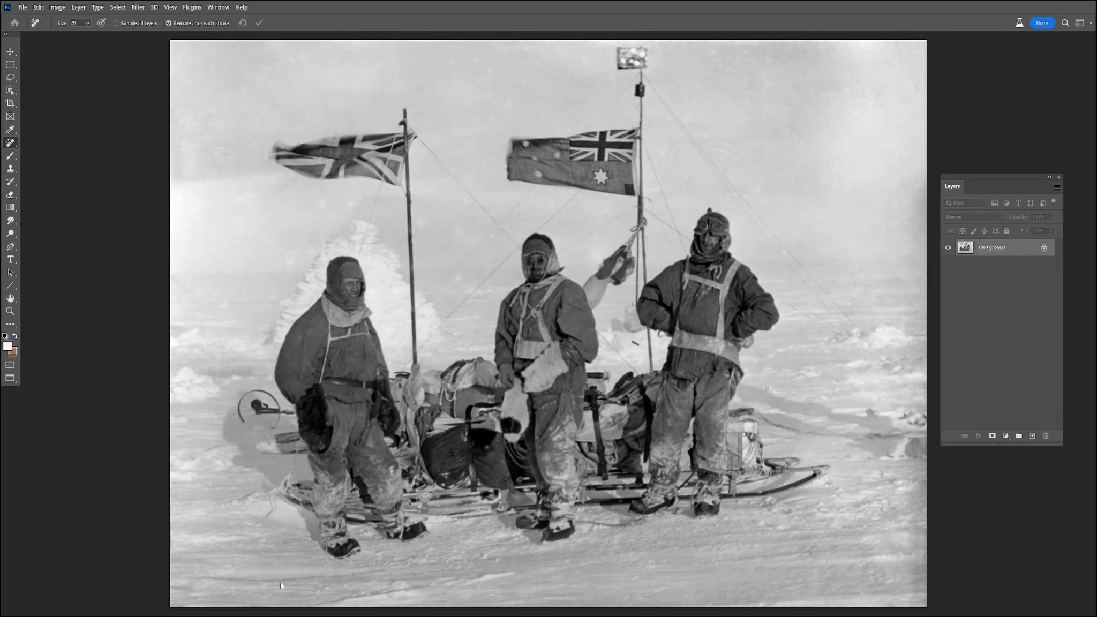
drag(217, 446, 192, 452)
click(183, 453)
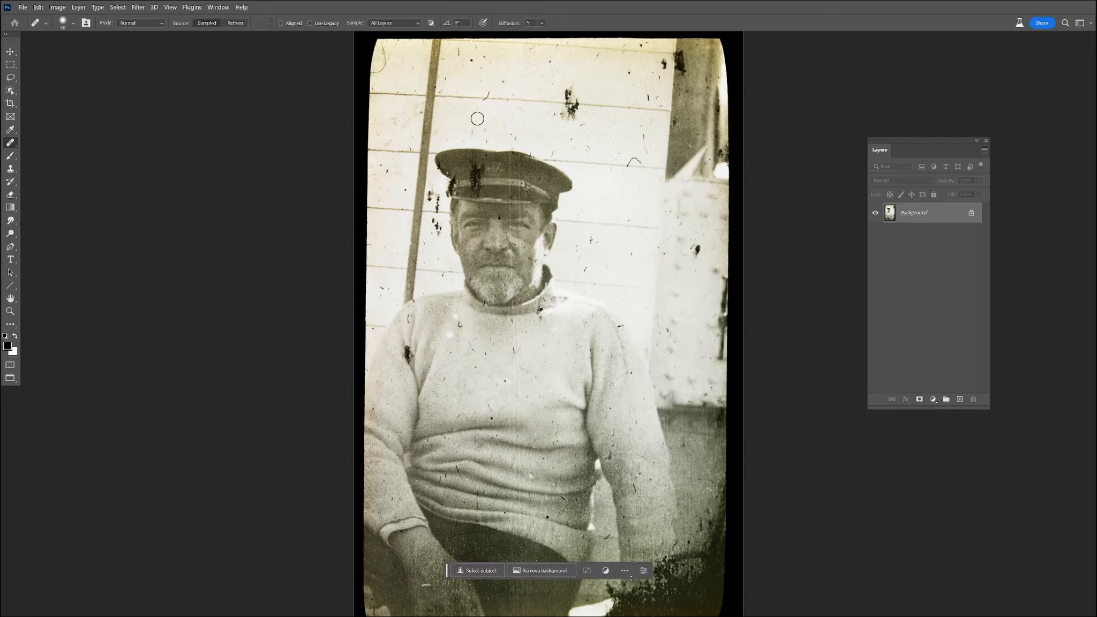
- Crop the portrait of the man in the cap inward on all four sides to trim off the black border
click(10, 104)
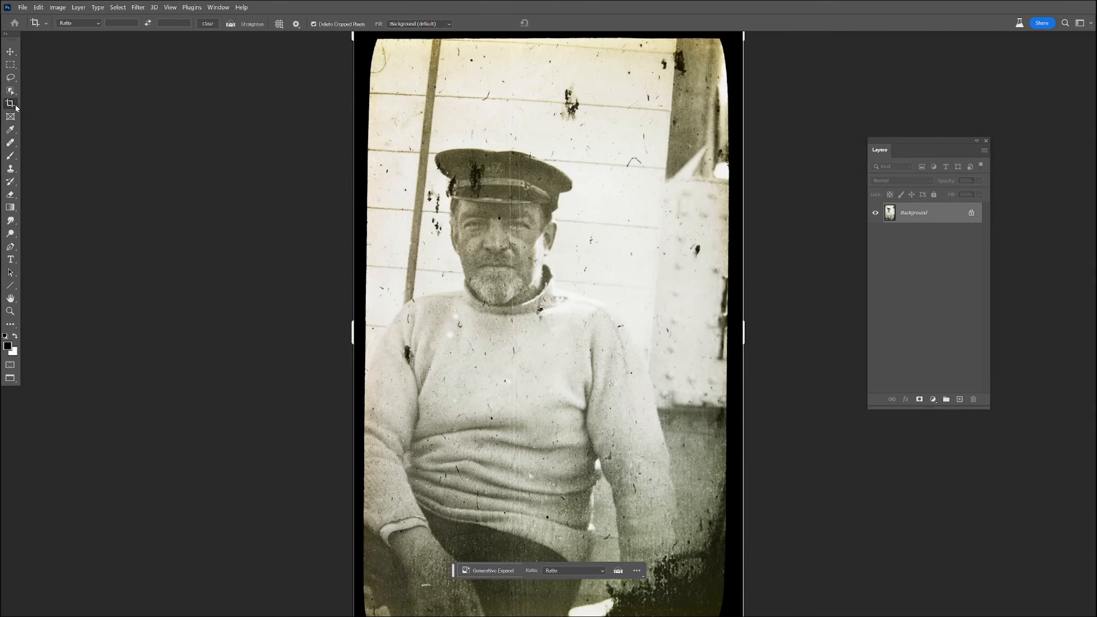
scroll(446, 278, down, 1)
drag(543, 599, 540, 595)
drag(542, 55, 543, 62)
drag(360, 319, 367, 320)
drag(698, 323, 701, 321)
key(Return)
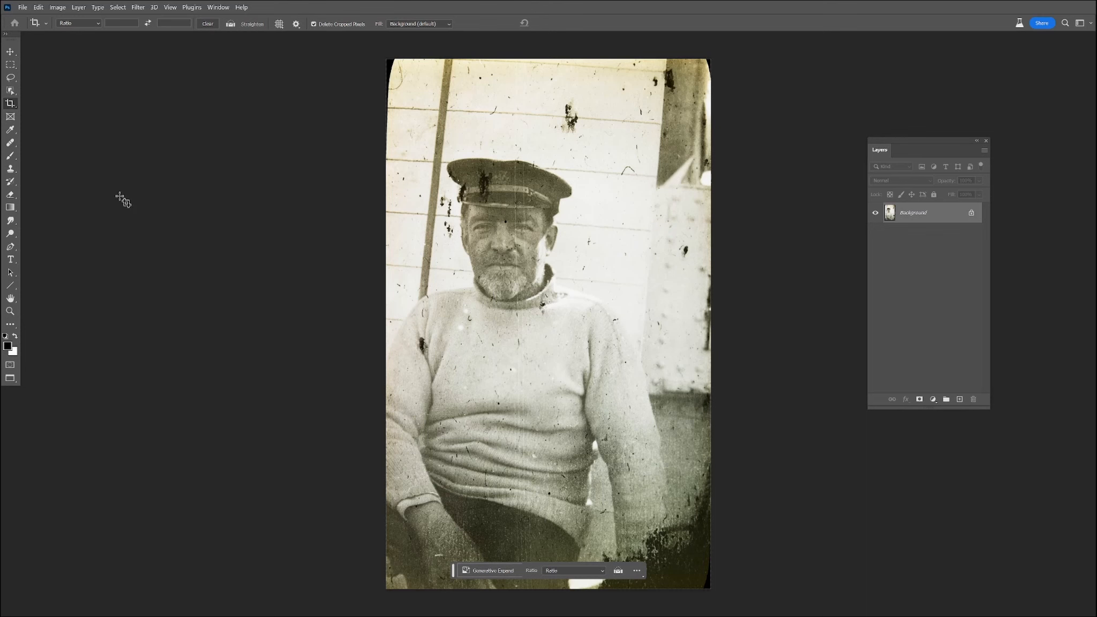
- Erase the dark stains on the plank wall beside the cap with an enlarged Remove Tool brush
click(10, 143)
scroll(489, 205, up, 2)
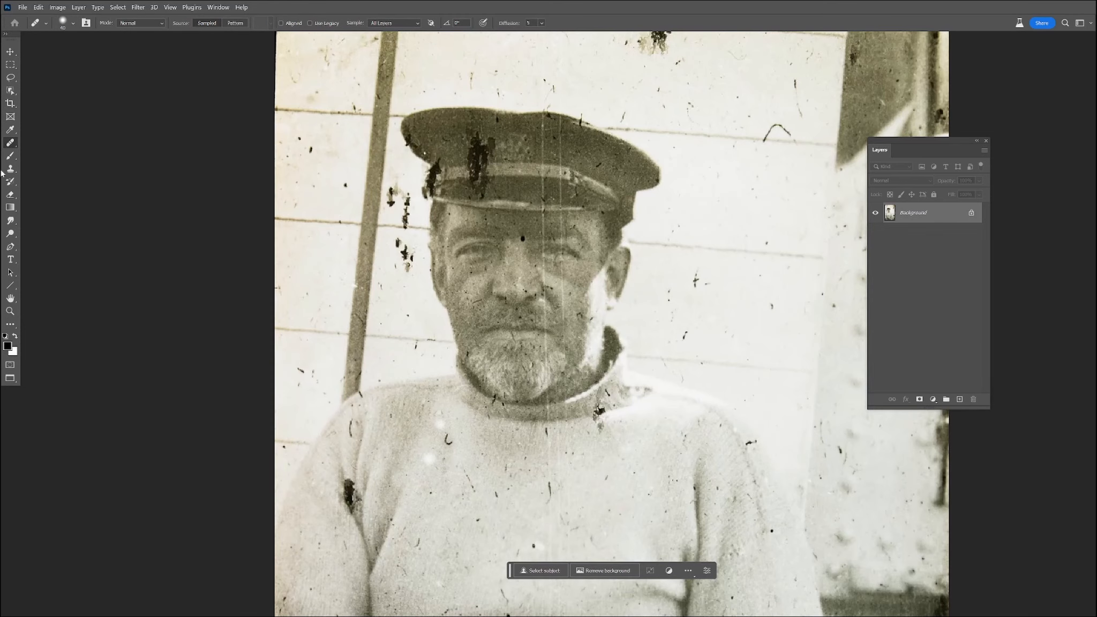
right_click(9, 143)
click(53, 153)
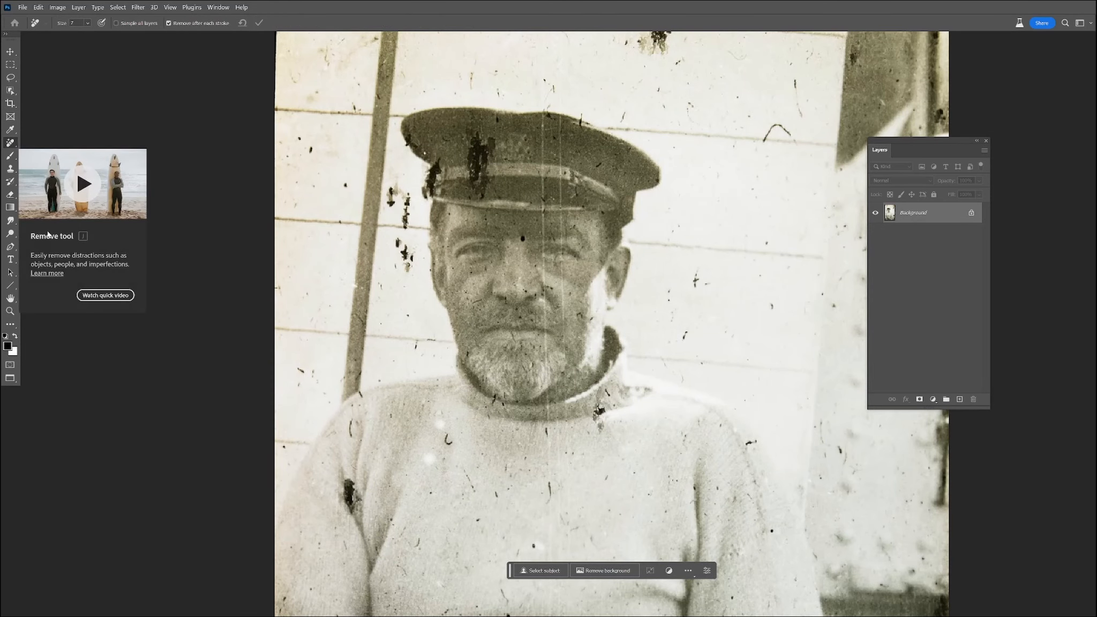
mouse_move(347, 374)
mouse_down()
mouse_move(340, 383)
mouse_move(354, 367)
mouse_up()
key(bracketright)
key(bracketright)
key(bracketright)
key(bracketright)
key(bracketright)
key(bracketright)
drag(397, 238, 406, 270)
mouse_move(407, 230)
mouse_down()
mouse_move(398, 181)
mouse_move(391, 206)
mouse_up()
- Erase the leftover marks and specks from the wall on both sides of the face with a smaller Remove Tool brush
key(bracketleft)
key(bracketleft)
key(bracketleft)
mouse_move(395, 279)
mouse_down()
mouse_move(402, 287)
mouse_move(381, 305)
mouse_up()
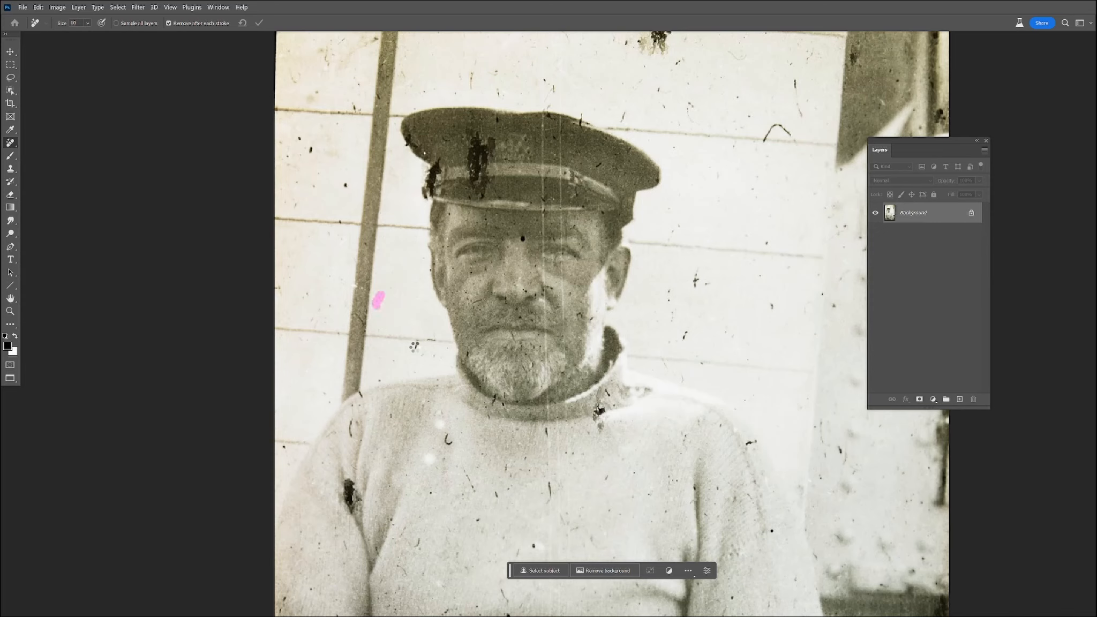
click(467, 352)
mouse_move(693, 285)
mouse_down()
mouse_move(691, 274)
mouse_move(710, 285)
mouse_up()
mouse_move(794, 267)
mouse_down()
mouse_move(787, 290)
mouse_move(819, 274)
mouse_move(803, 318)
mouse_up()
mouse_move(722, 317)
mouse_down()
mouse_move(747, 361)
mouse_move(698, 359)
mouse_move(665, 343)
mouse_up()
drag(578, 313, 594, 319)
- Heal the small specks on the wall planks around the dark post with the Spot Healing Brush
right_click(10, 142)
click(44, 142)
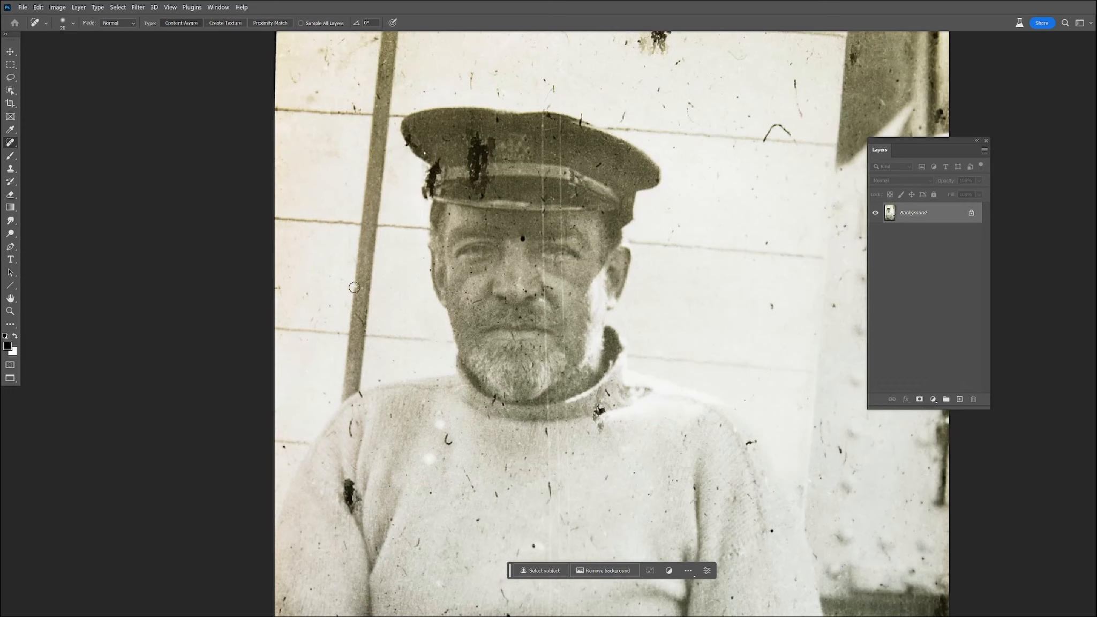
drag(337, 306, 320, 307)
drag(320, 314, 310, 320)
mouse_move(315, 298)
mouse_down()
mouse_move(280, 287)
mouse_move(288, 276)
mouse_move(271, 287)
mouse_move(305, 295)
mouse_move(317, 325)
mouse_up()
click(281, 288)
click(288, 269)
click(275, 285)
click(337, 331)
drag(325, 305, 333, 308)
drag(282, 335, 276, 335)
click(361, 393)
click(324, 396)
- Try to heal the dark stain on the left sleeve with the Spot Healing Brush
drag(339, 476, 357, 533)
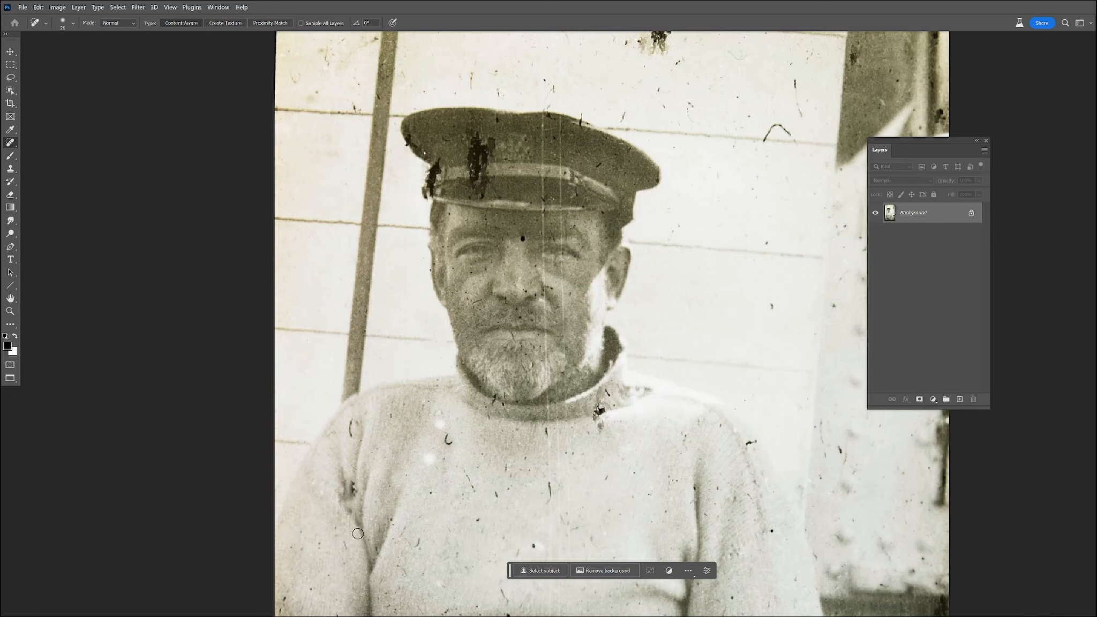
- Heal the specks and the curved hair mark on the sweater's upper left chest with a smaller Spot Healing Brush
drag(502, 522, 453, 420)
click(434, 359)
click(445, 365)
click(418, 373)
key([)
click(383, 362)
key([)
drag(399, 337, 410, 342)
click(393, 325)
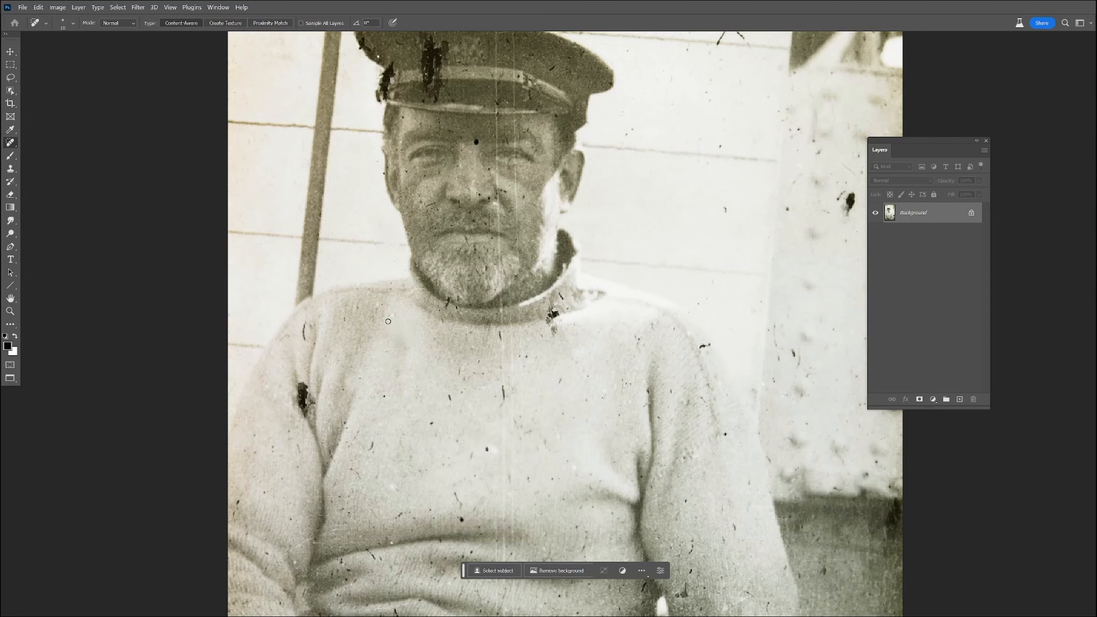
- Heal the marks on the sweater's left shoulder and middle chest and the dark stain at the collar
click(357, 306)
drag(305, 325, 305, 324)
drag(375, 306, 449, 299)
click(487, 449)
click(386, 400)
click(552, 314)
click(554, 322)
- Clean up the damaged edge where the collar meets the right shoulder with the Remove Tool
right_click(20, 146)
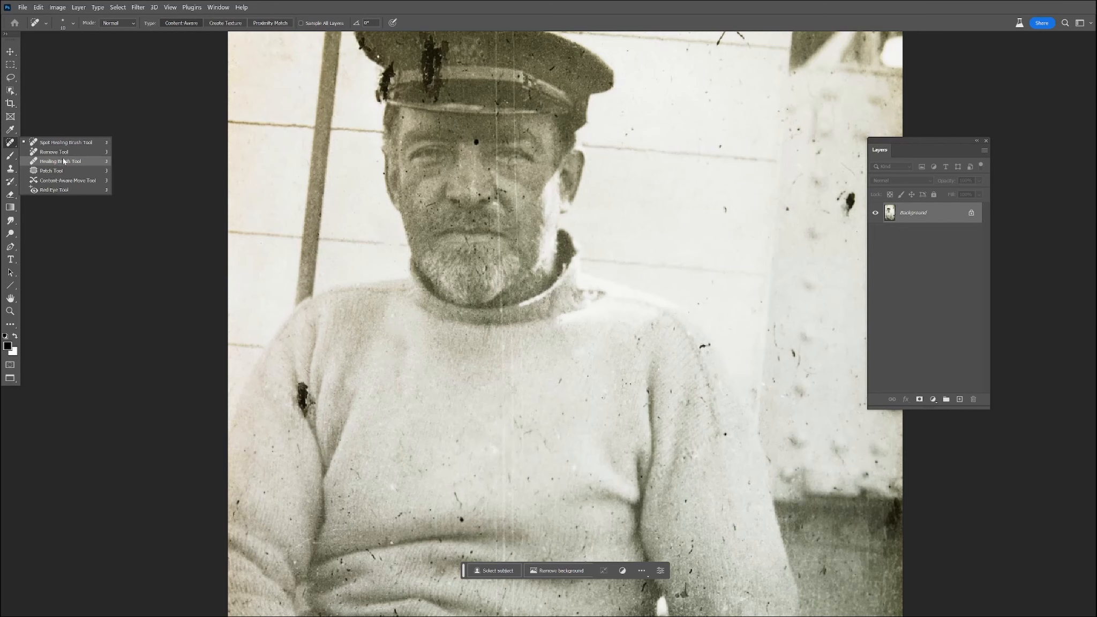
click(51, 152)
drag(551, 311, 589, 290)
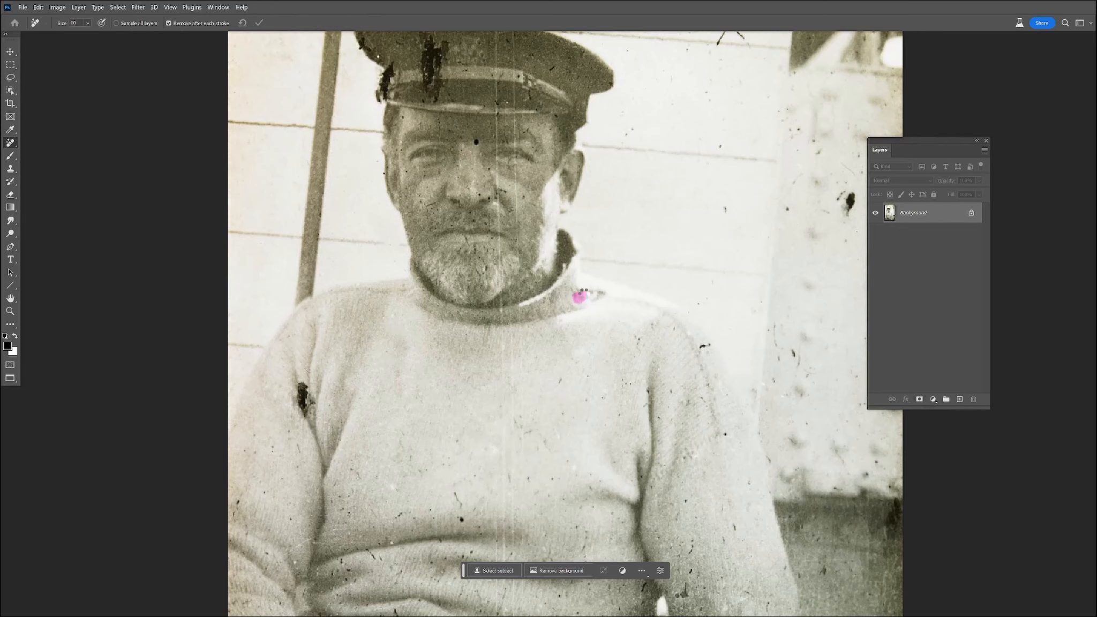
- Heal the specks across the middle of the sweater's chest with the Spot Healing Brush
right_click(13, 145)
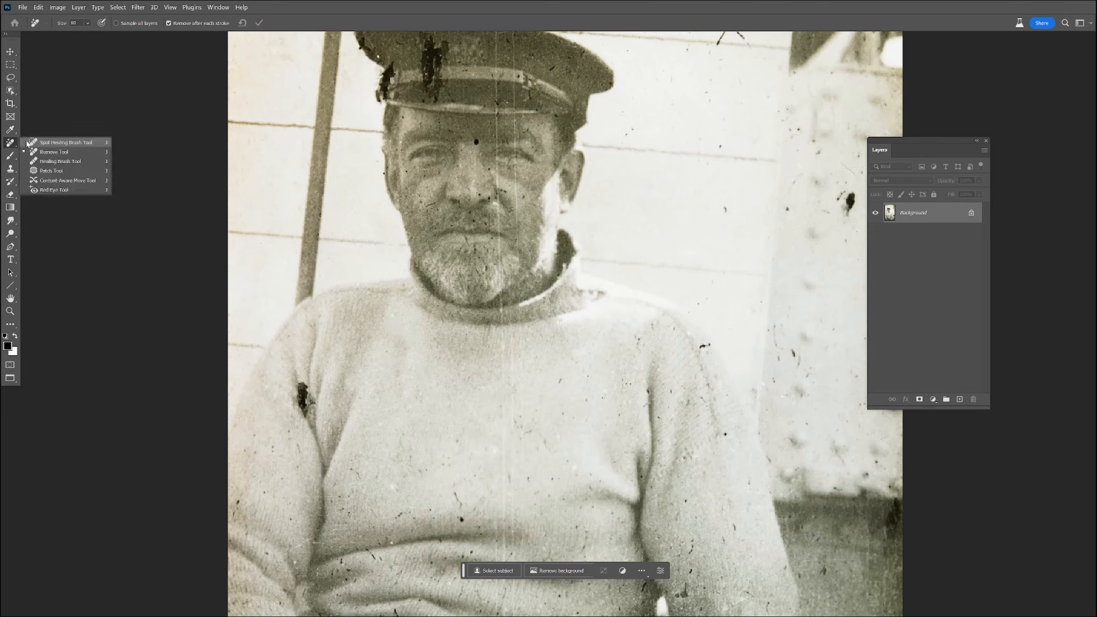
click(56, 144)
drag(626, 381, 627, 389)
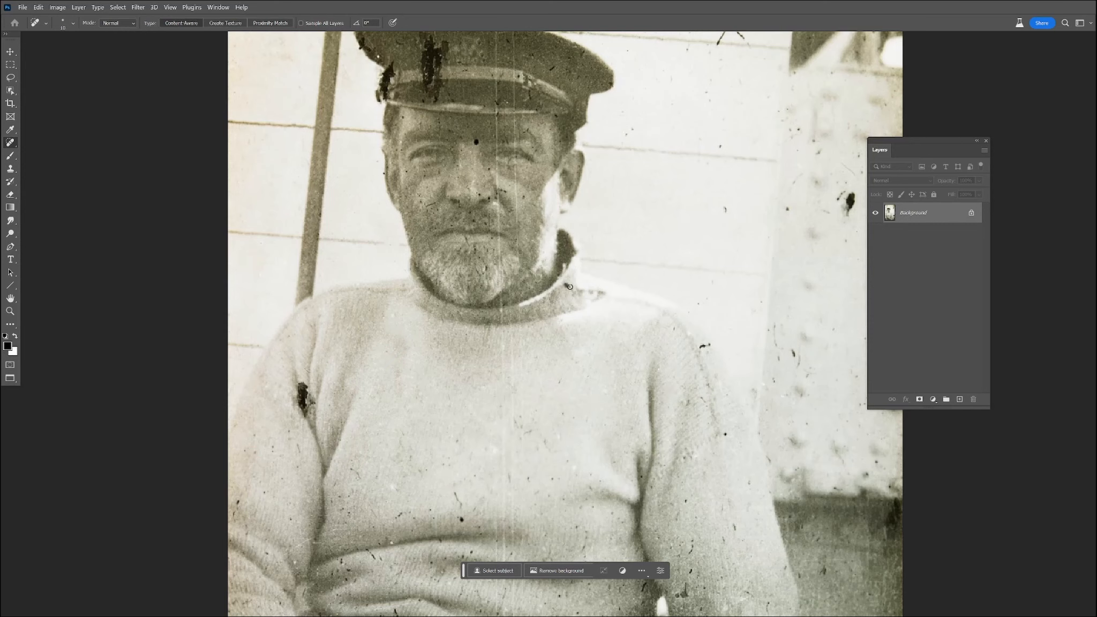
drag(513, 420, 520, 428)
click(432, 512)
- Heal the dark marks along the sweater's right shoulder and sleeve
drag(691, 459, 685, 448)
drag(698, 347, 706, 345)
click(693, 403)
click(725, 545)
click(680, 557)
mouse_move(692, 570)
mouse_down()
mouse_move(677, 598)
mouse_move(703, 589)
mouse_move(697, 564)
mouse_up()
click(698, 584)
- Heal the specks on the left side of the sweater's waist folds and the adjoining sleeve
drag(431, 481, 450, 138)
drag(451, 315, 451, 348)
drag(414, 268, 420, 288)
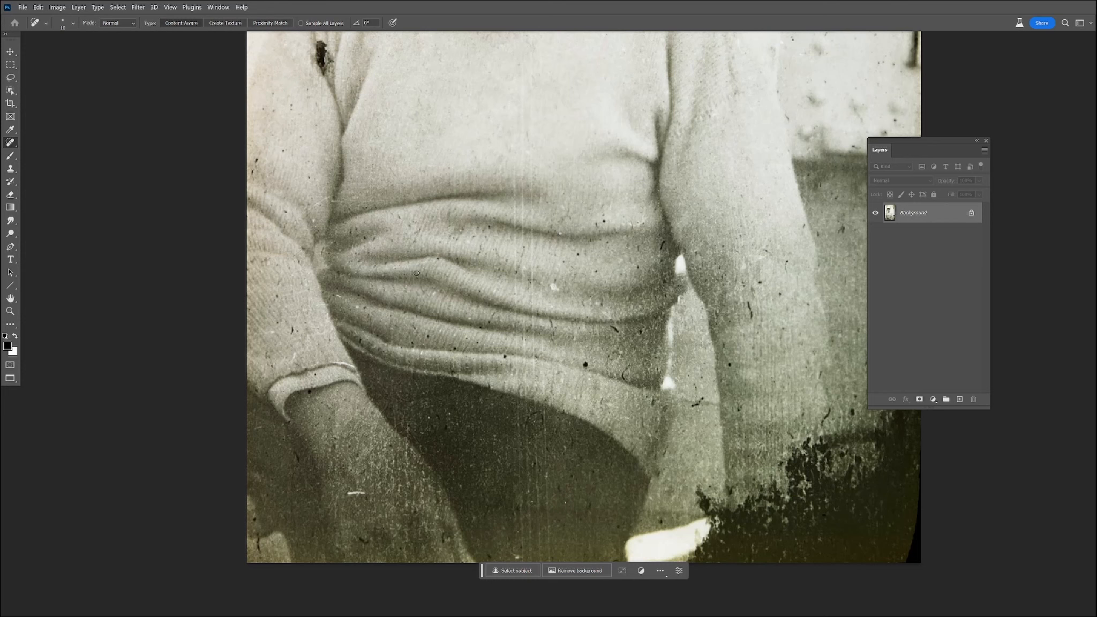
drag(419, 242, 412, 229)
click(337, 200)
drag(351, 226, 354, 238)
click(339, 274)
drag(336, 224, 336, 234)
- Heal the specks in the lower left and central folds of the sweater
drag(361, 336, 360, 344)
click(428, 337)
click(416, 317)
click(408, 311)
click(391, 315)
mouse_move(488, 228)
mouse_down()
mouse_move(484, 239)
mouse_move(473, 234)
mouse_up()
click(530, 282)
mouse_move(491, 310)
mouse_down()
mouse_move(493, 324)
mouse_move(472, 325)
mouse_up()
- Heal the dark spots on the right side of the sweater's waist and along its hem
click(585, 364)
click(598, 306)
drag(583, 299, 584, 308)
click(568, 215)
drag(623, 367, 625, 380)
drag(649, 367, 651, 360)
click(625, 367)
drag(666, 403, 665, 412)
drag(551, 400, 551, 385)
drag(542, 360, 542, 368)
mouse_move(532, 425)
mouse_down()
mouse_move(529, 414)
mouse_move(557, 416)
mouse_up()
- Erase the dark stain on the upper left sleeve with the Remove Tool
drag(480, 249, 577, 440)
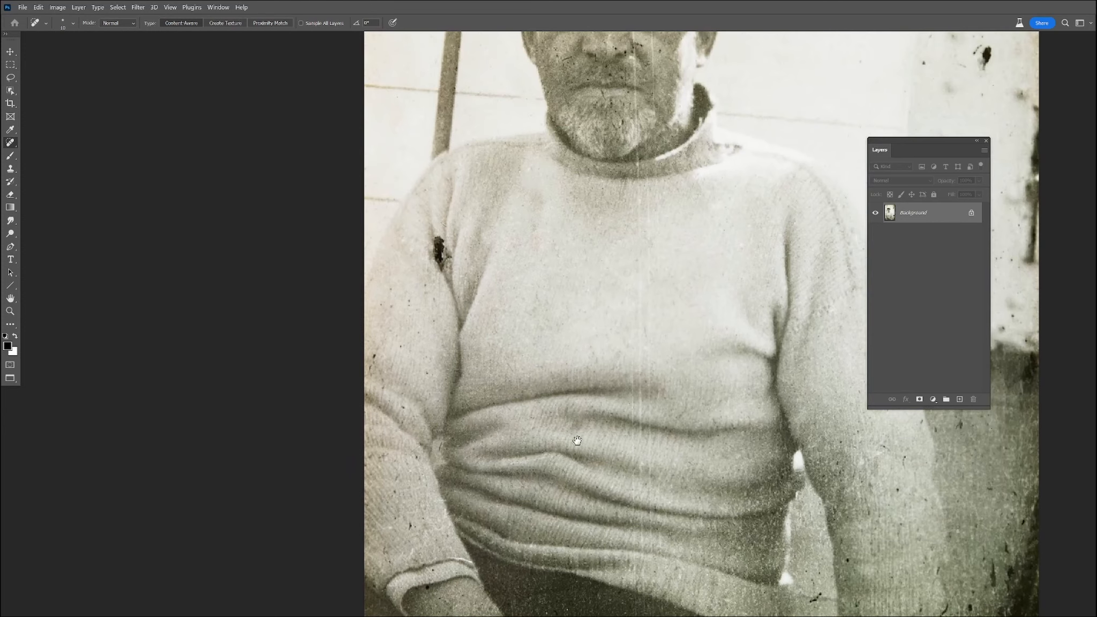
right_click(13, 144)
click(53, 152)
mouse_move(435, 242)
mouse_down()
mouse_move(448, 278)
mouse_move(434, 267)
mouse_up()
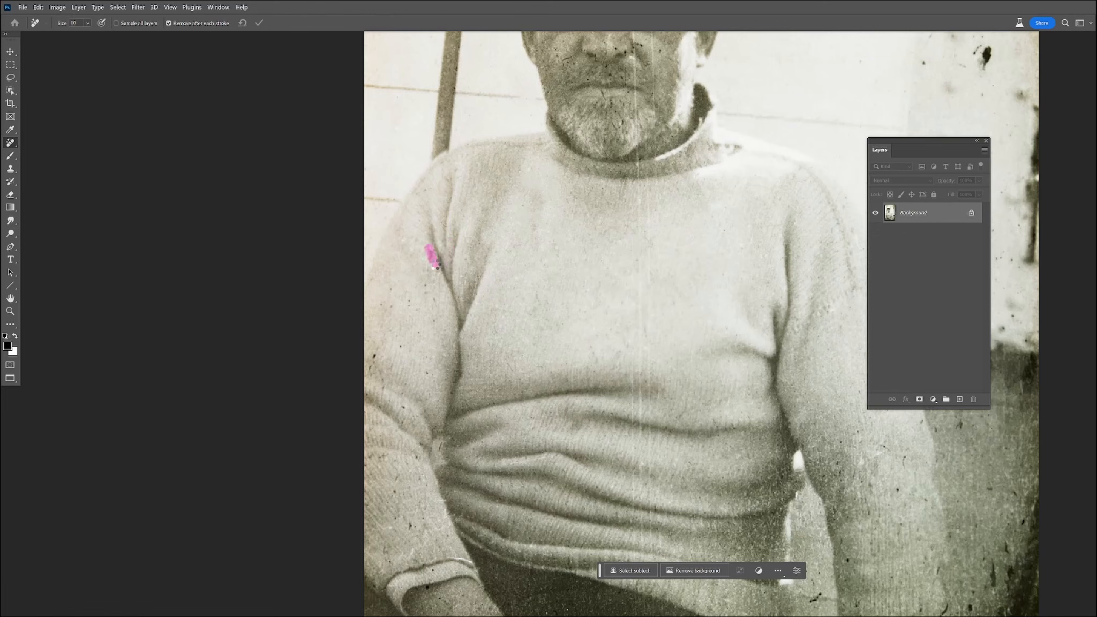
- Heal the small specks along the left sleeve down to the elbow with the Spot Healing Brush
right_click(10, 143)
click(52, 142)
click(425, 283)
click(400, 347)
drag(396, 338, 389, 304)
click(409, 303)
click(387, 334)
click(429, 373)
drag(450, 390, 450, 397)
drag(381, 375, 381, 384)
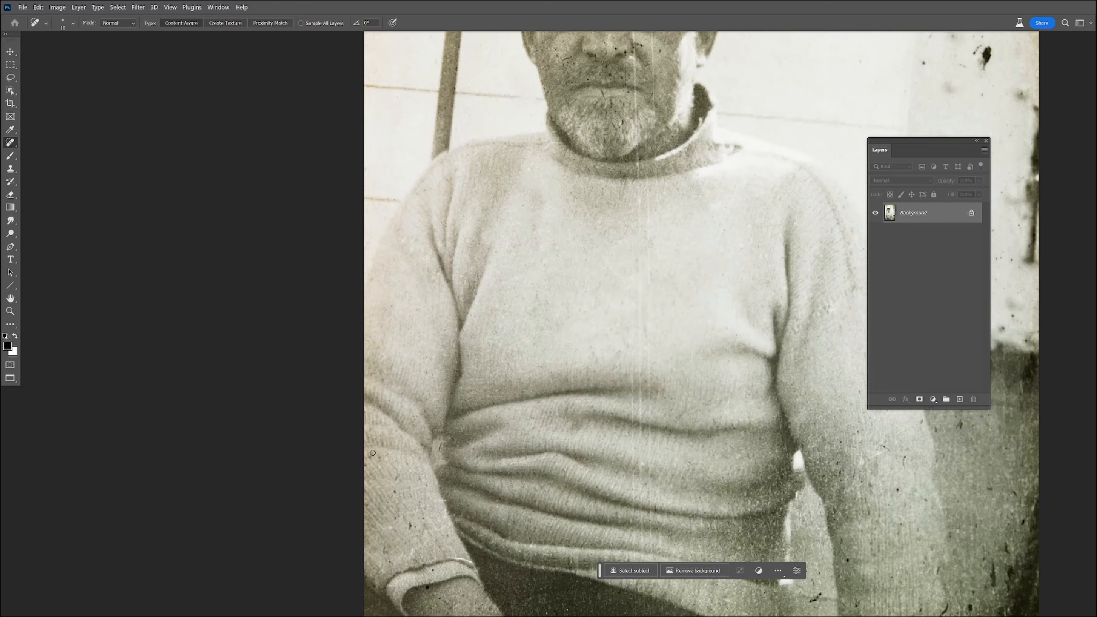
- Heal the specks on the left forearm and cuff and the dark mark beside the sweater's right hem
click(410, 490)
drag(422, 478, 422, 484)
click(387, 553)
scroll(419, 414, down, 3)
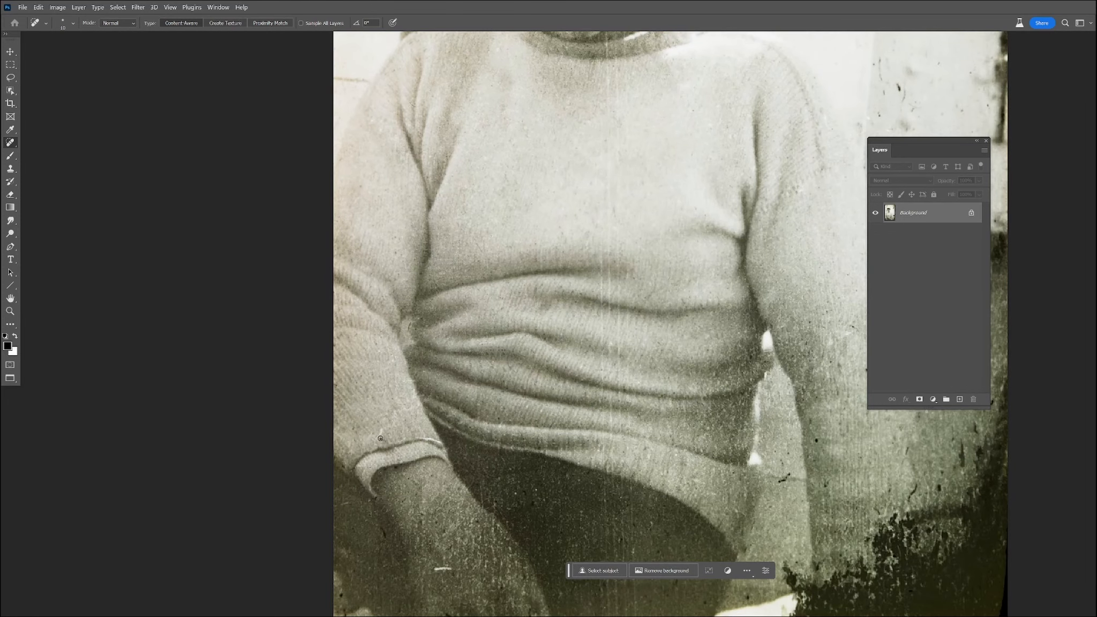
drag(423, 390, 427, 405)
drag(432, 471, 468, 488)
mouse_move(800, 475)
mouse_down()
mouse_move(678, 451)
mouse_move(656, 459)
mouse_up()
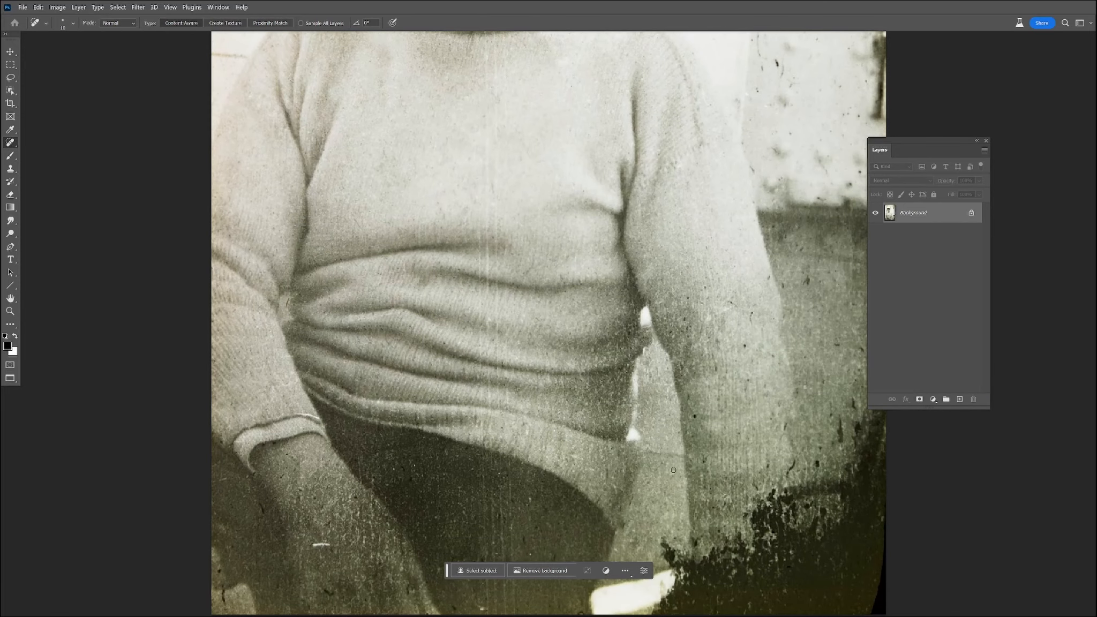
- Heal the dark specks on the sweater's right sleeve and on the shaded wall beside it
mouse_move(774, 493)
mouse_down()
mouse_move(660, 397)
mouse_move(613, 426)
mouse_move(625, 410)
mouse_up()
click(656, 398)
drag(621, 365, 634, 324)
click(584, 280)
mouse_move(591, 248)
mouse_down()
mouse_move(552, 275)
mouse_move(532, 378)
mouse_up()
click(569, 236)
- Erase the vertical scratches running down the middle of the sweater's chest with the Remove Tool
right_click(10, 143)
click(81, 152)
drag(327, 462, 318, 464)
drag(311, 55, 307, 325)
drag(321, 52, 311, 278)
drag(331, 52, 317, 385)
- Erase the remaining vertical streaks across the sweater's waist folds and hem and on the right sleeve
drag(327, 255, 327, 453)
drag(304, 286, 306, 427)
drag(313, 381, 317, 472)
drag(308, 425, 310, 487)
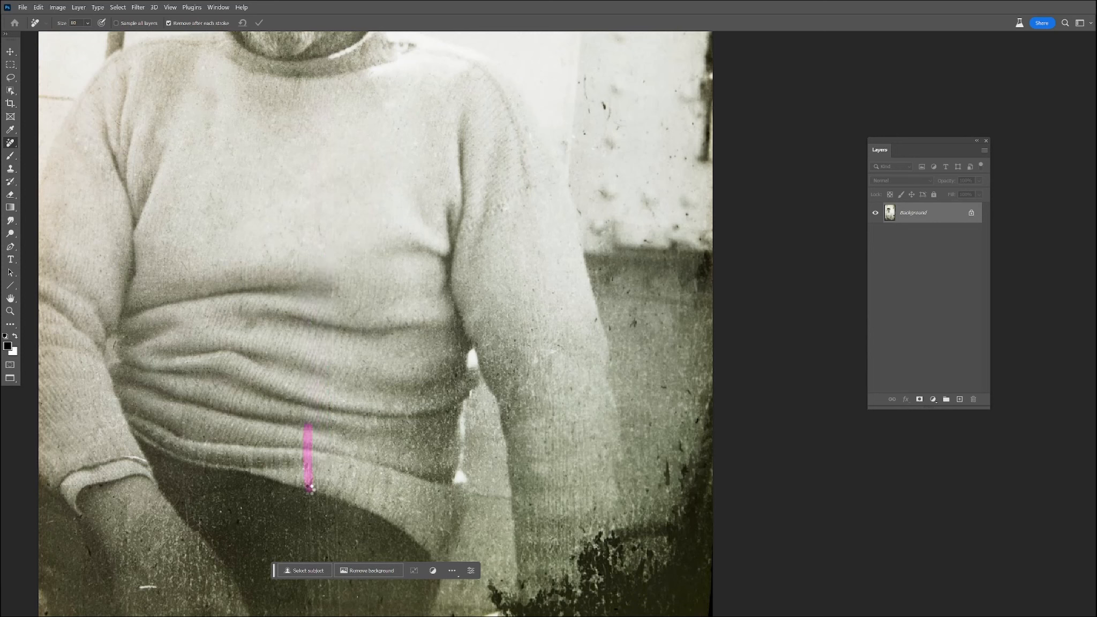
drag(334, 370, 341, 497)
drag(332, 287, 333, 309)
drag(514, 338, 513, 354)
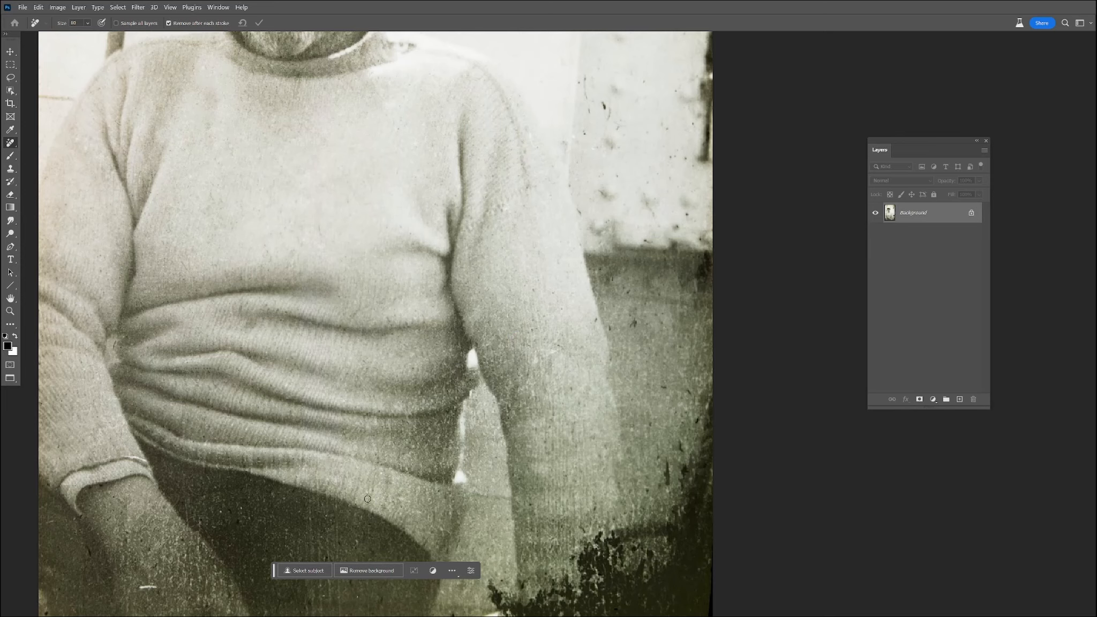
- Heal the small specks on the upper wall planks above the cap with the Spot Healing Brush
scroll(375, 225, down, 1)
scroll(380, 215, down, 3)
mouse_move(321, 213)
mouse_down()
mouse_move(465, 362)
mouse_move(413, 387)
mouse_move(557, 360)
mouse_move(375, 583)
mouse_up()
mouse_move(180, 59)
mouse_down()
mouse_move(300, 187)
mouse_move(302, 238)
mouse_up()
right_click(10, 142)
click(54, 140)
click(348, 173)
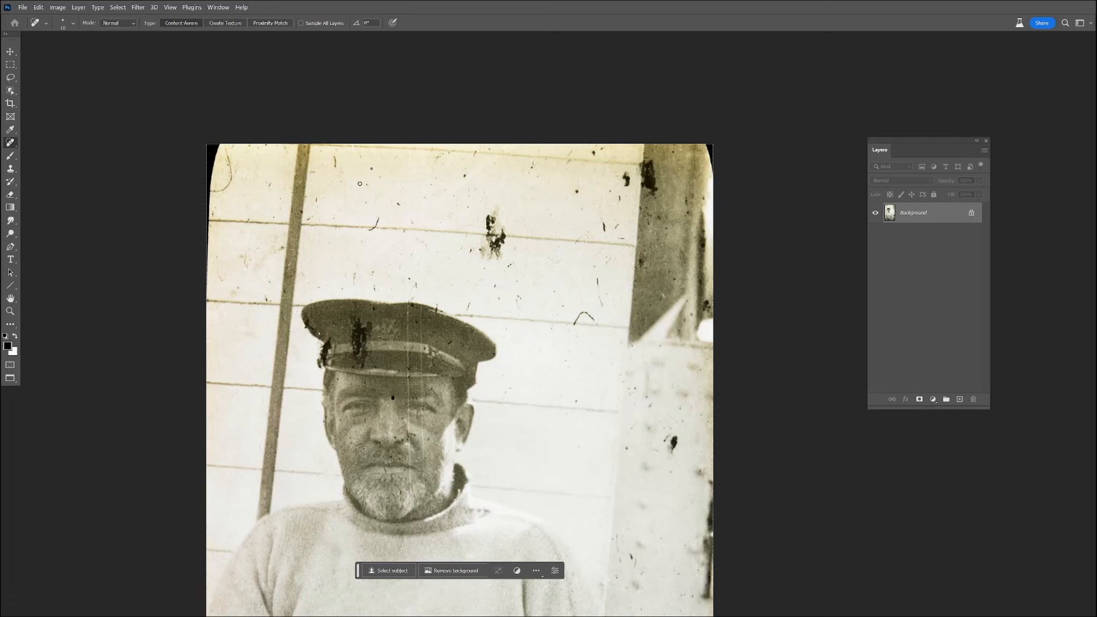
click(372, 168)
drag(339, 178, 358, 186)
mouse_move(434, 171)
mouse_down()
mouse_move(444, 154)
mouse_move(445, 174)
mouse_up()
- Heal the large dark stain and the surrounding marks on the planks above the cap with a larger brush
key(bracketright)
key(bracketright)
key(bracketright)
drag(509, 234, 491, 233)
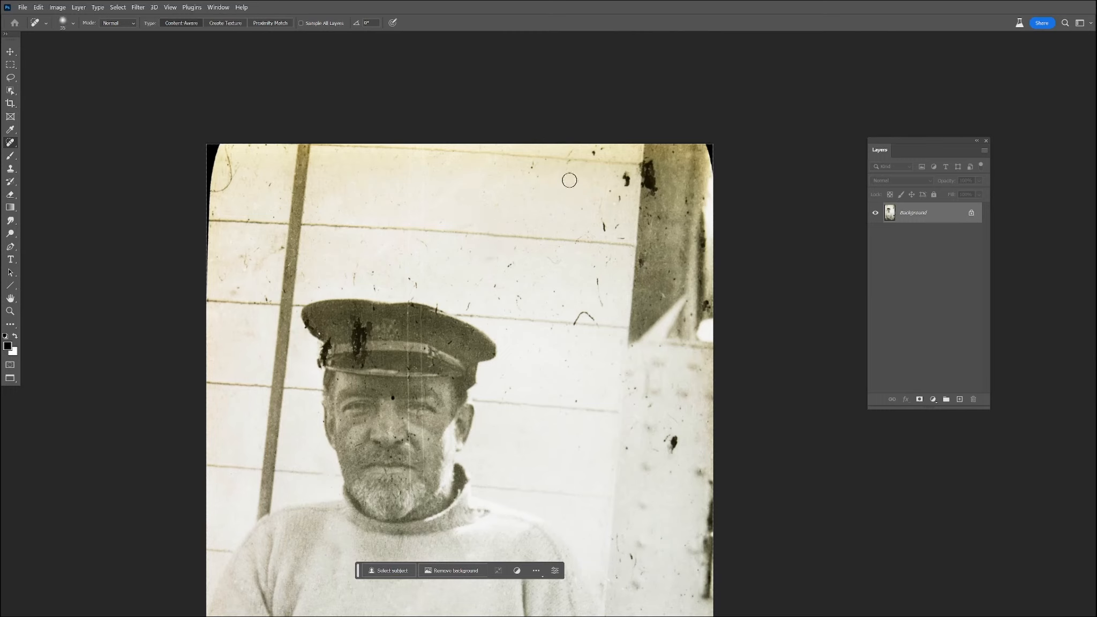
drag(593, 204, 603, 235)
click(625, 178)
drag(575, 244, 593, 234)
click(595, 149)
mouse_move(406, 241)
mouse_down()
mouse_move(411, 280)
mouse_move(434, 261)
mouse_up()
drag(343, 270, 347, 283)
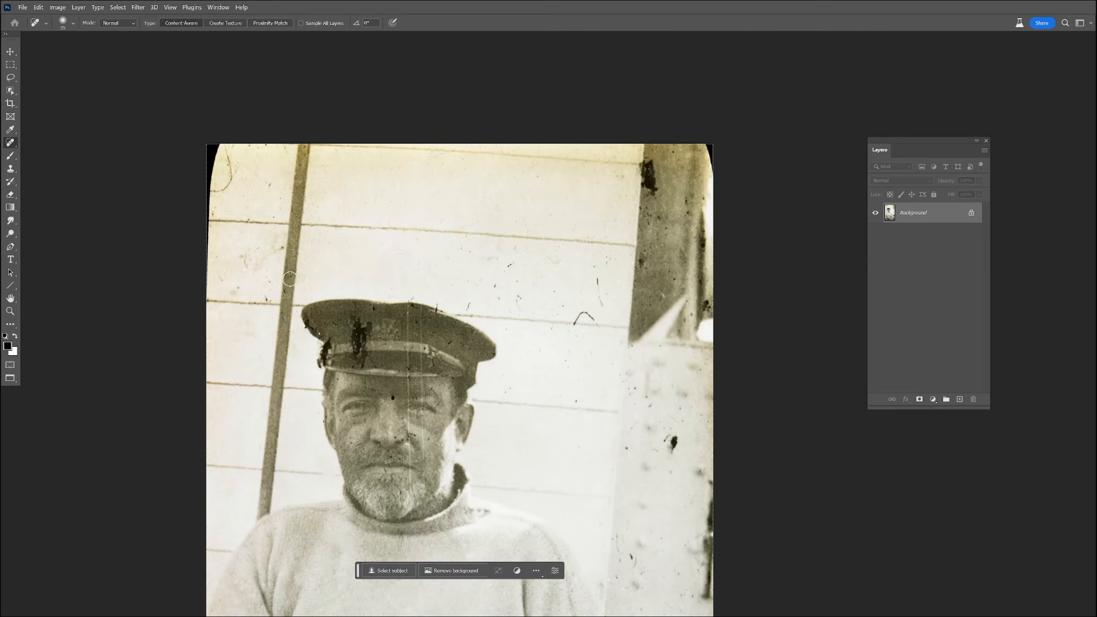
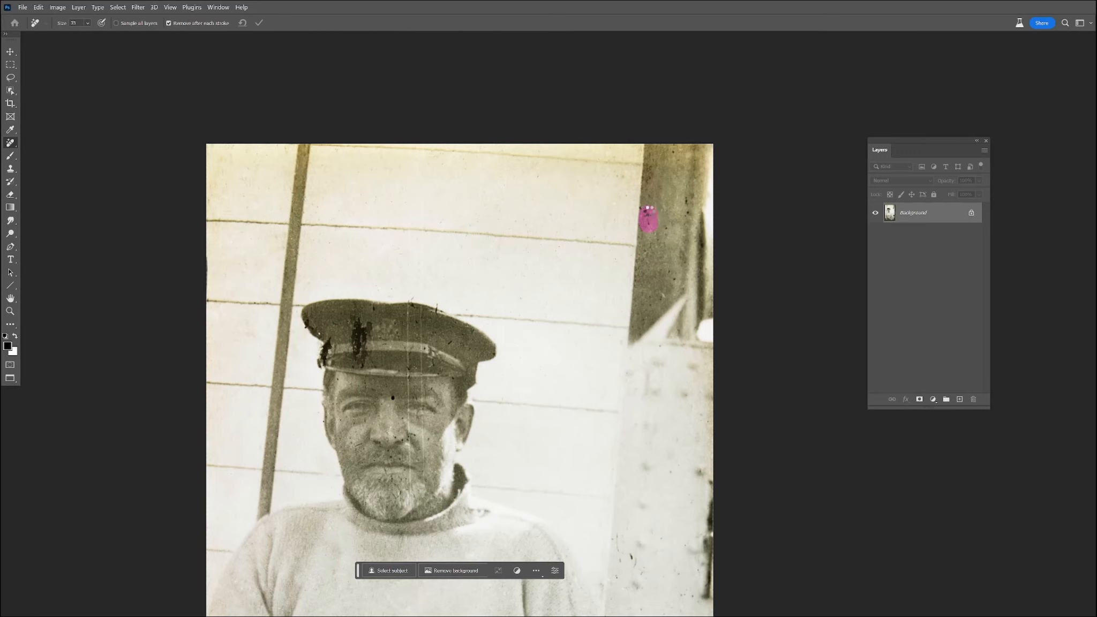
- Erase the dark spots on the post in the photo's upper right corner with the Remove Tool, reducing the brush for small ones
click(689, 199)
drag(689, 200, 686, 264)
key(bracketleft)
key(bracketleft)
key(bracketleft)
key(bracketleft)
click(674, 278)
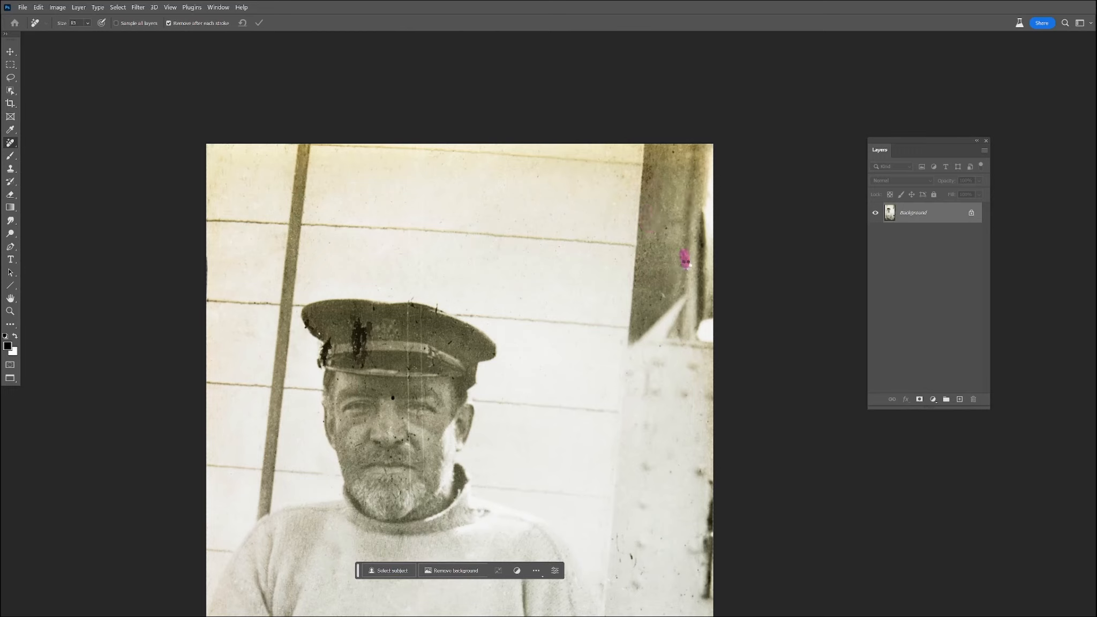
- Duplicate the Background layer and erase the dark stain at the left end of the cap's band with a smaller brush
drag(436, 310, 438, 300)
drag(329, 339, 319, 369)
scroll(324, 356, up, 2)
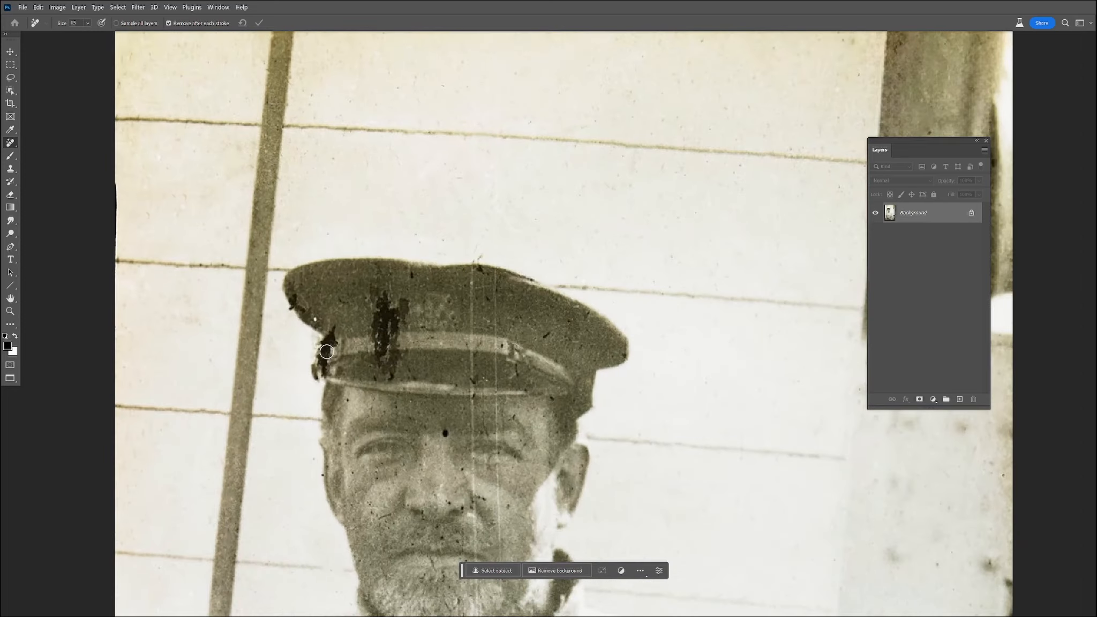
key(ctrl+j)
key(bracketleft)
key(bracketleft)
key(bracketleft)
key(bracketleft)
mouse_move(323, 375)
mouse_down()
mouse_move(331, 327)
mouse_move(332, 379)
mouse_move(321, 348)
mouse_up()
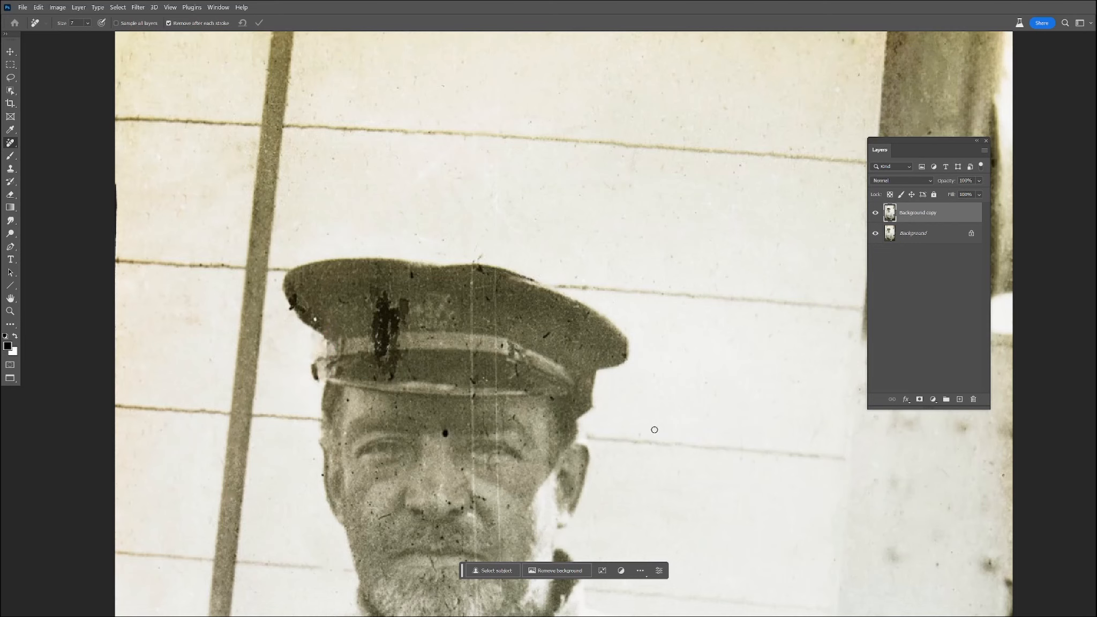
- Erase the marks on the cap's left edge and the large dark stain on its crown
mouse_move(288, 309)
mouse_down()
mouse_move(293, 299)
mouse_move(314, 318)
mouse_up()
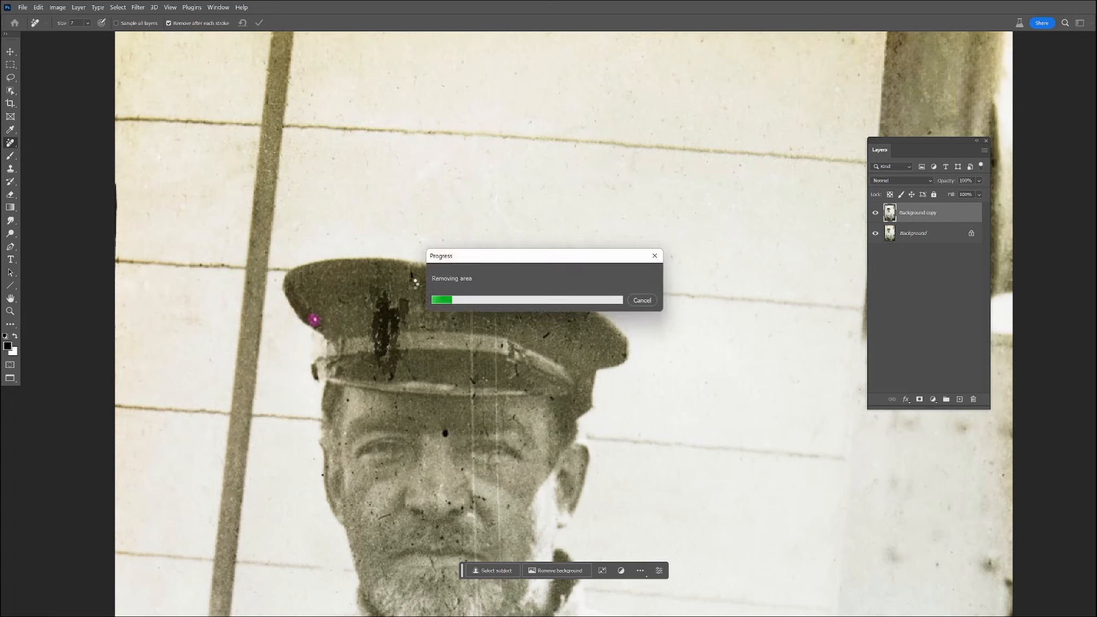
mouse_move(410, 271)
mouse_down()
mouse_move(387, 369)
mouse_move(389, 305)
mouse_move(376, 310)
mouse_move(375, 336)
mouse_move(380, 315)
mouse_up()
drag(381, 366, 382, 370)
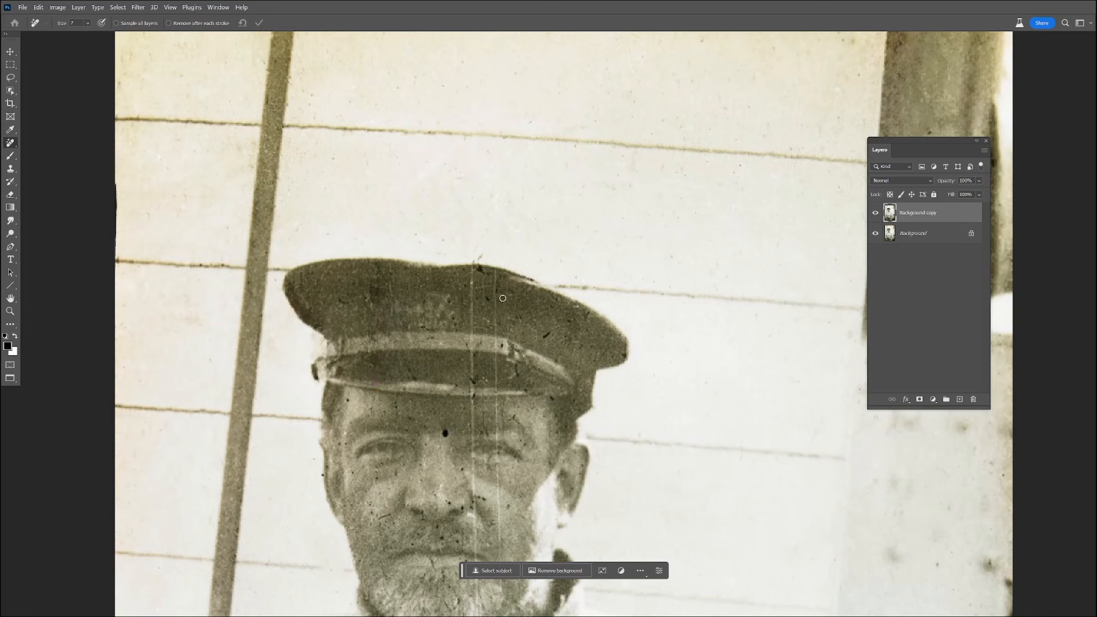
- Mark the cap's vertical scratches and the dark spots on the cap, face and ear, and remove them in one pass
drag(470, 298, 472, 267)
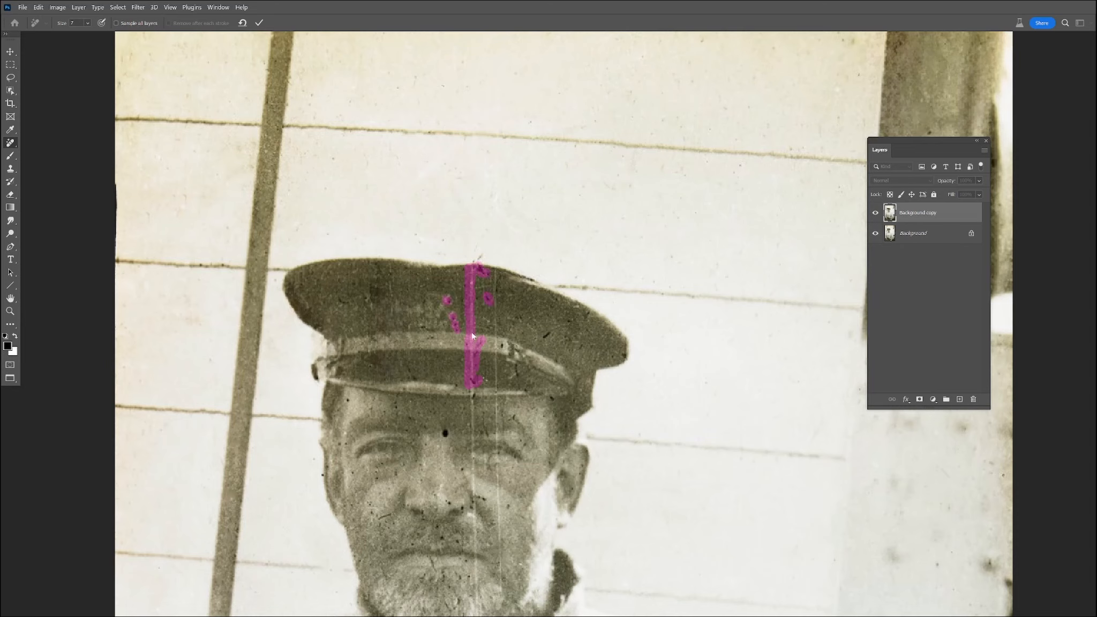
drag(494, 335, 498, 337)
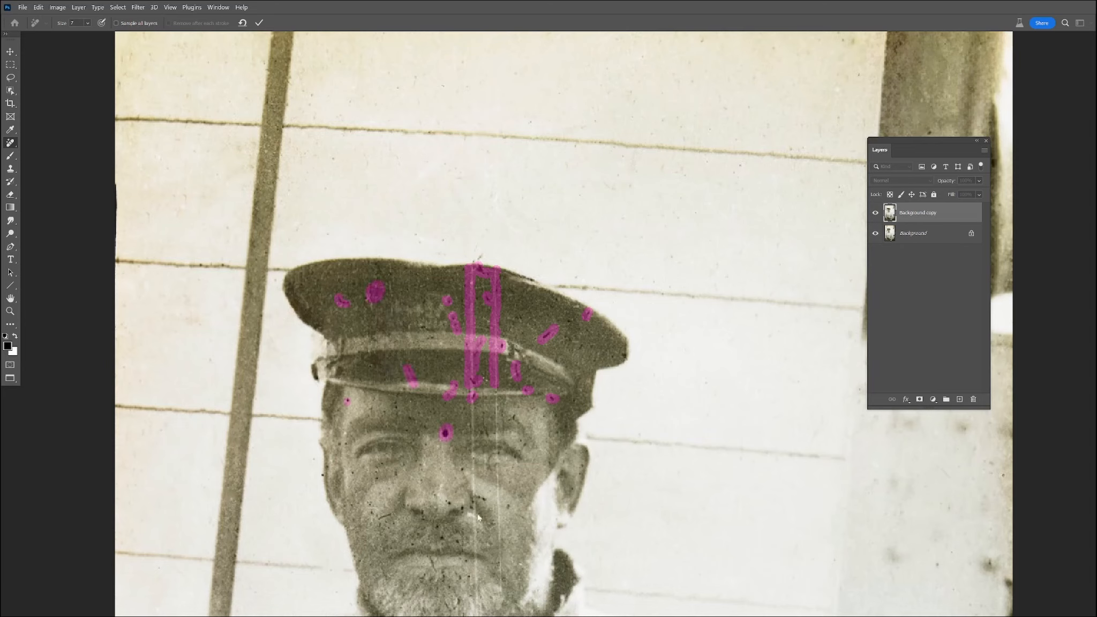
drag(448, 504, 442, 499)
click(260, 23)
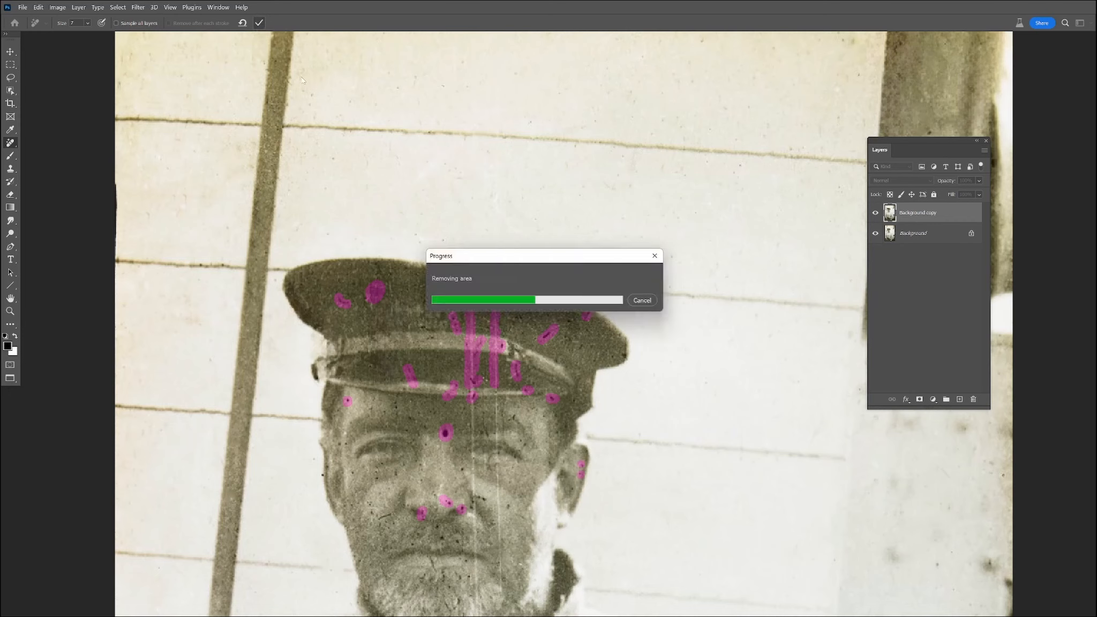
- Remove the leftover spots on the cap's crown, and erase the mark above its top edge with removal after each stroke enabled
drag(485, 300, 484, 304)
click(542, 343)
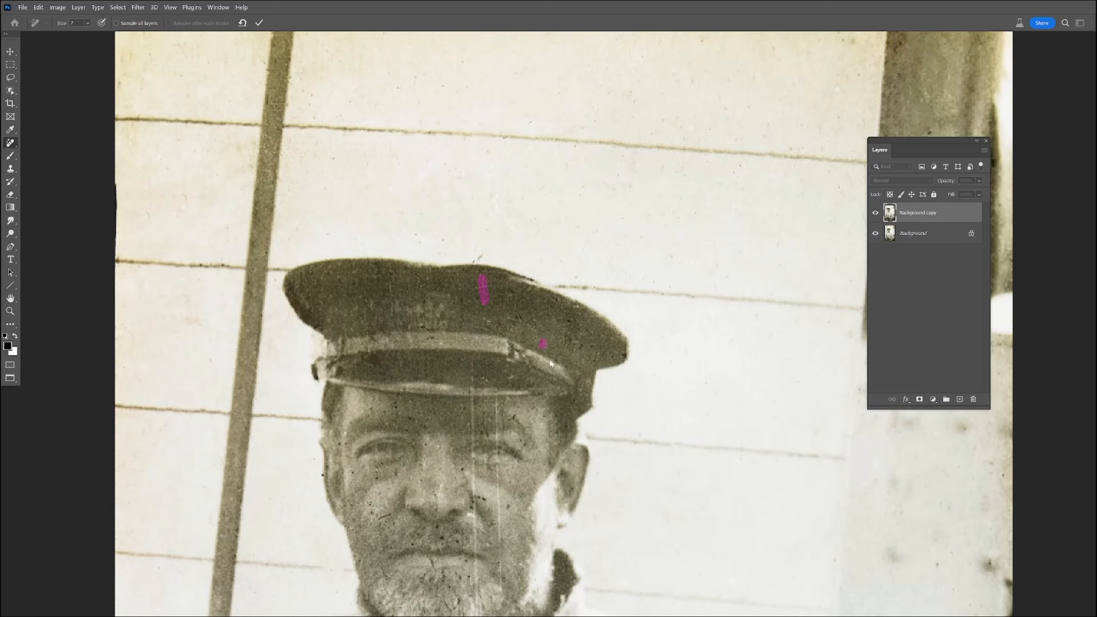
click(259, 24)
click(169, 23)
drag(474, 262, 489, 249)
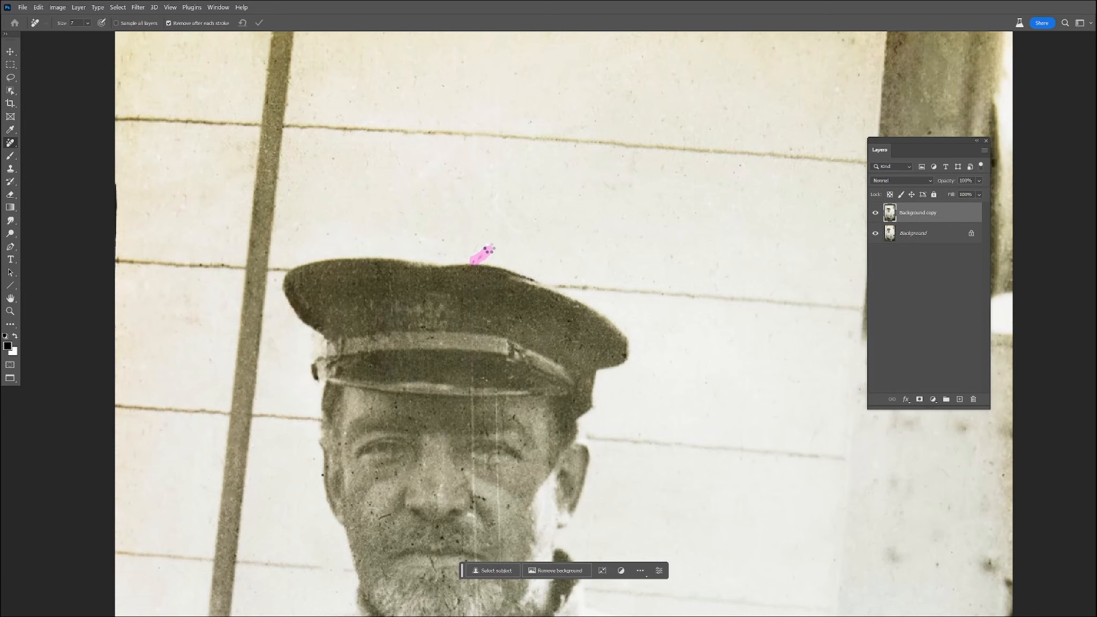
- Mark the two vertical scratches down the cap's visor and face plus nearby spots, and remove them in one pass
drag(574, 439, 497, 298)
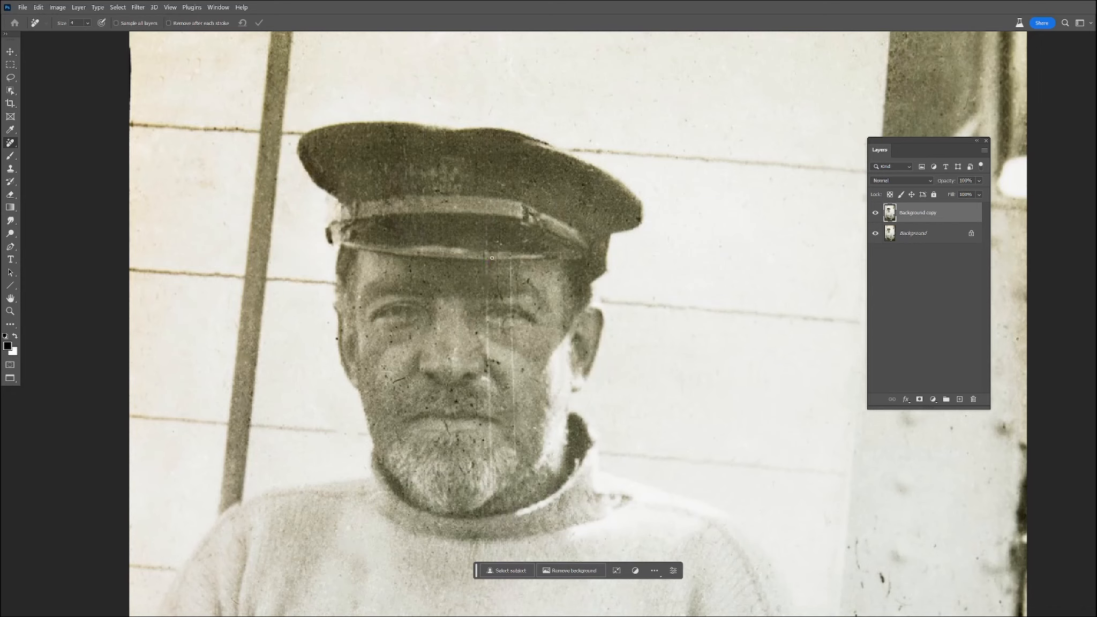
drag(486, 236, 486, 278)
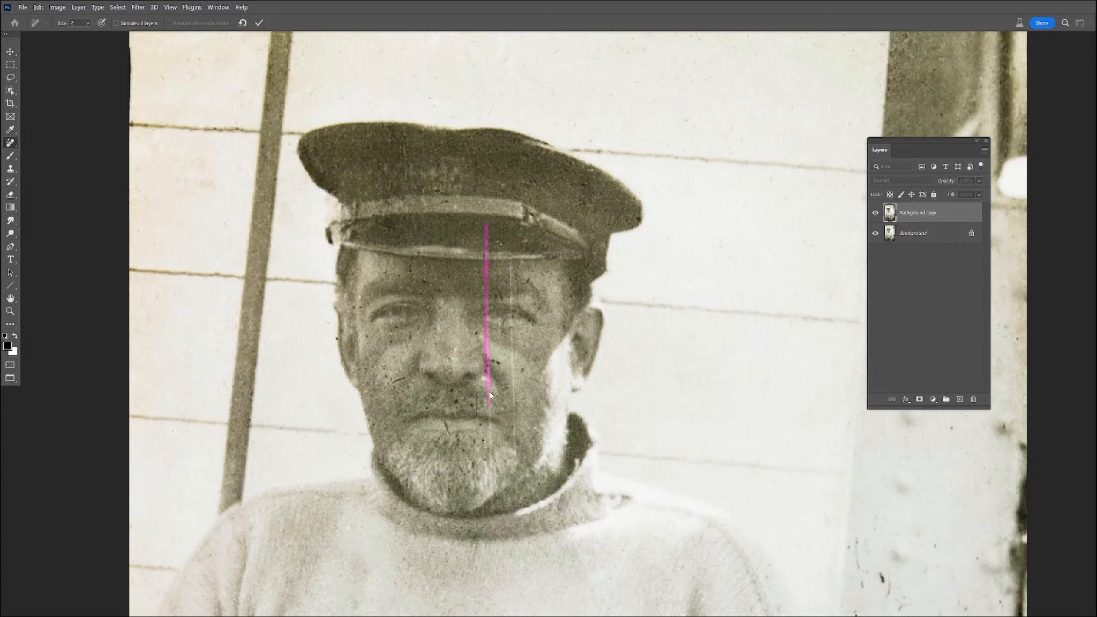
drag(490, 441, 493, 444)
drag(511, 355, 512, 349)
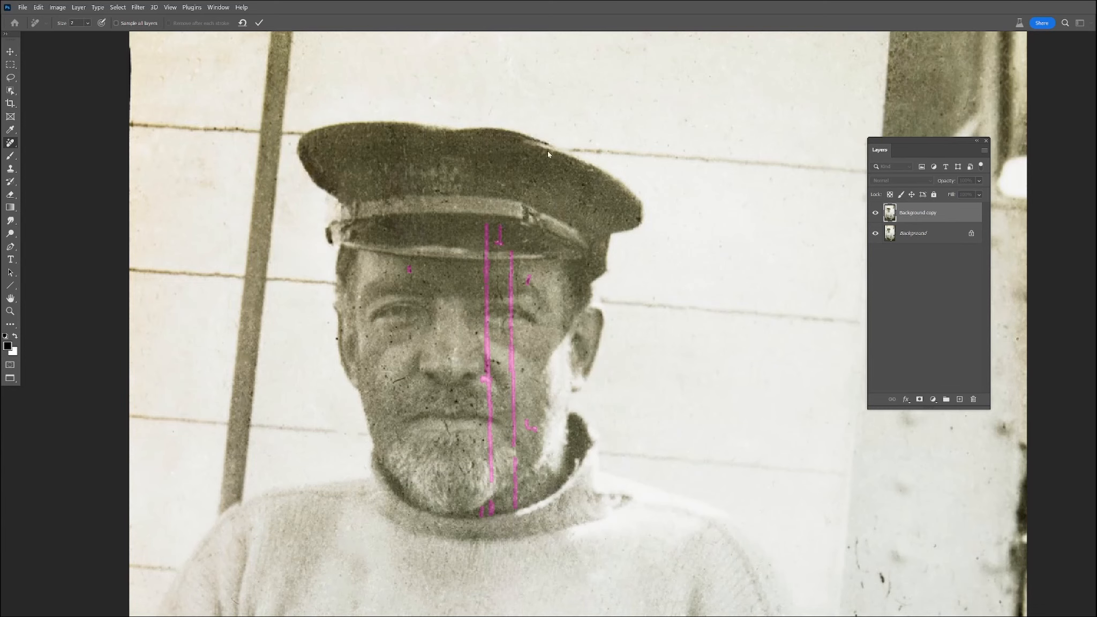
click(258, 23)
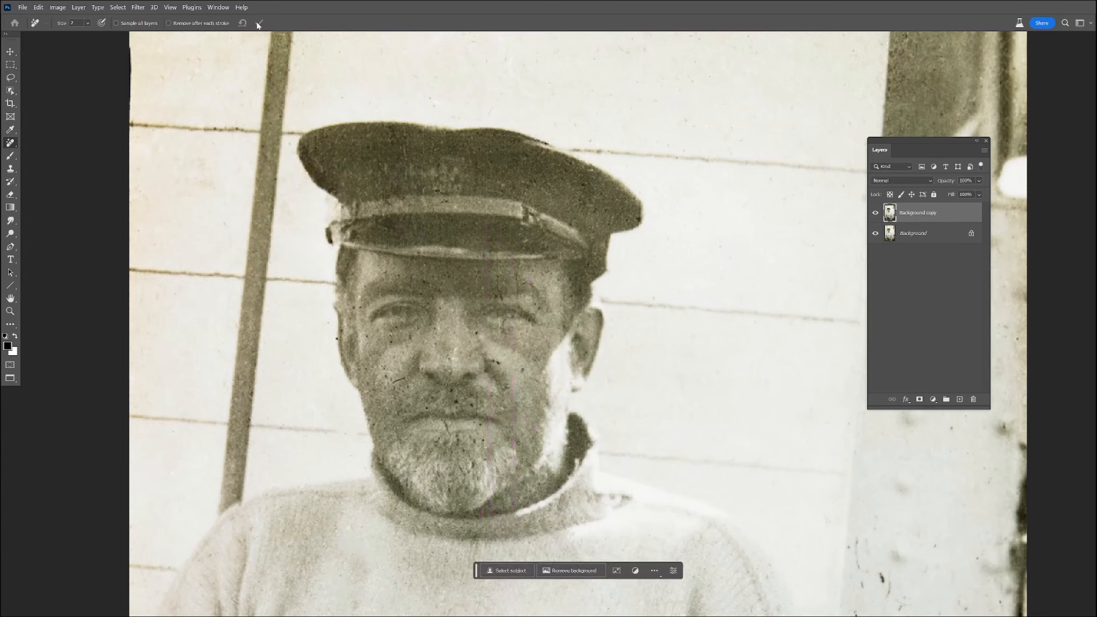
- Erase the leftover mark below the right eye with removal after each stroke enabled, and switch to the Spot Healing Brush
click(169, 23)
drag(502, 325, 499, 327)
right_click(10, 143)
click(48, 141)
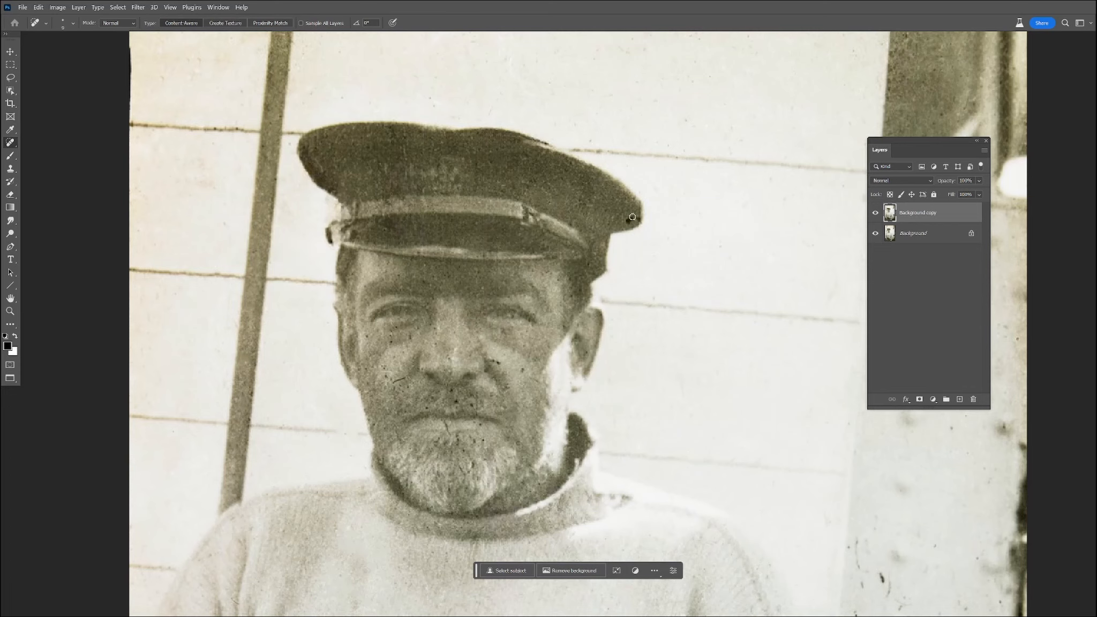
- Add a Levels adjustment layer that brightens the photo, and make the Background copy layer active again
click(932, 399)
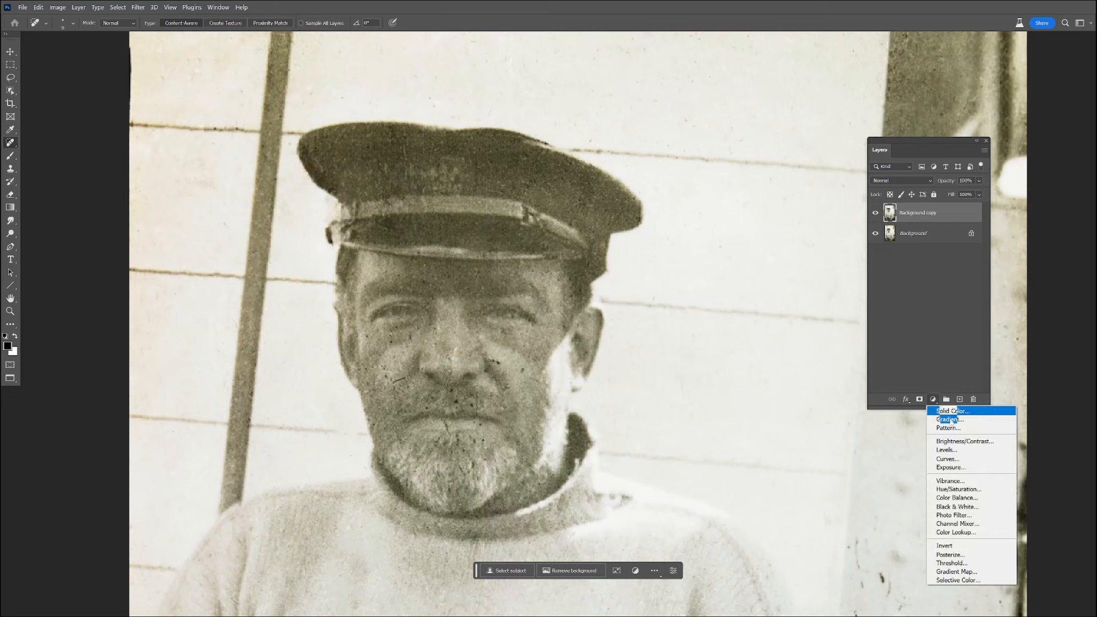
click(942, 451)
drag(461, 169, 729, 135)
drag(734, 246, 699, 245)
click(803, 130)
click(921, 230)
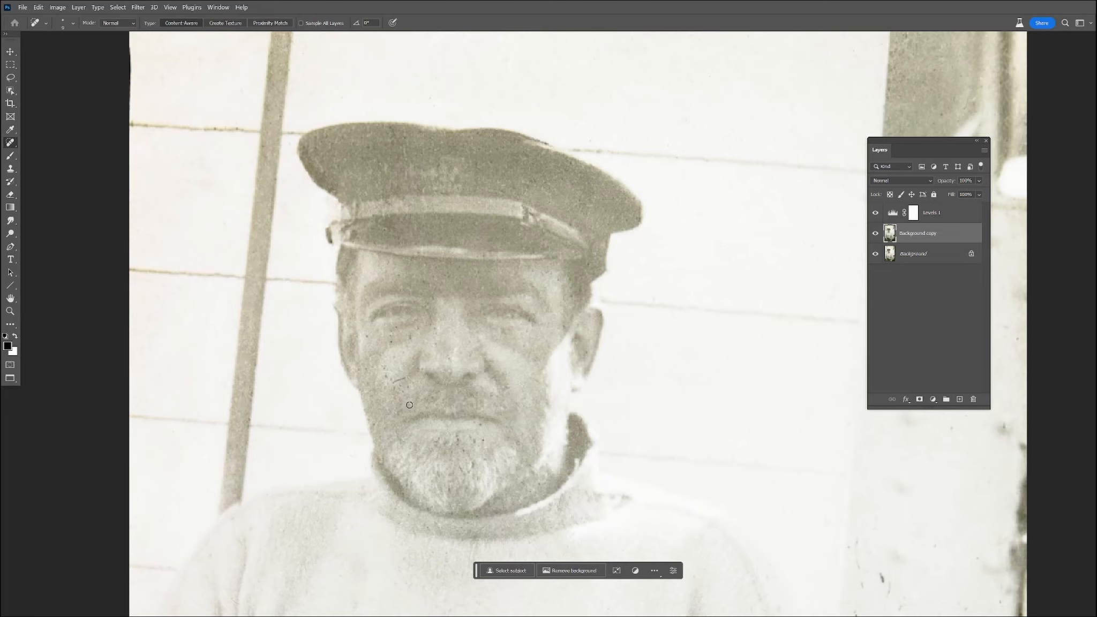
- Heal the dark specks on the cheek and beard and the marks on the wall's diagonal post
drag(394, 380, 402, 381)
click(386, 366)
click(396, 330)
click(364, 367)
drag(249, 413, 251, 389)
- Delete the Levels adjustment layer together with its mask
click(913, 212)
click(973, 399)
click(543, 233)
drag(921, 217, 972, 399)
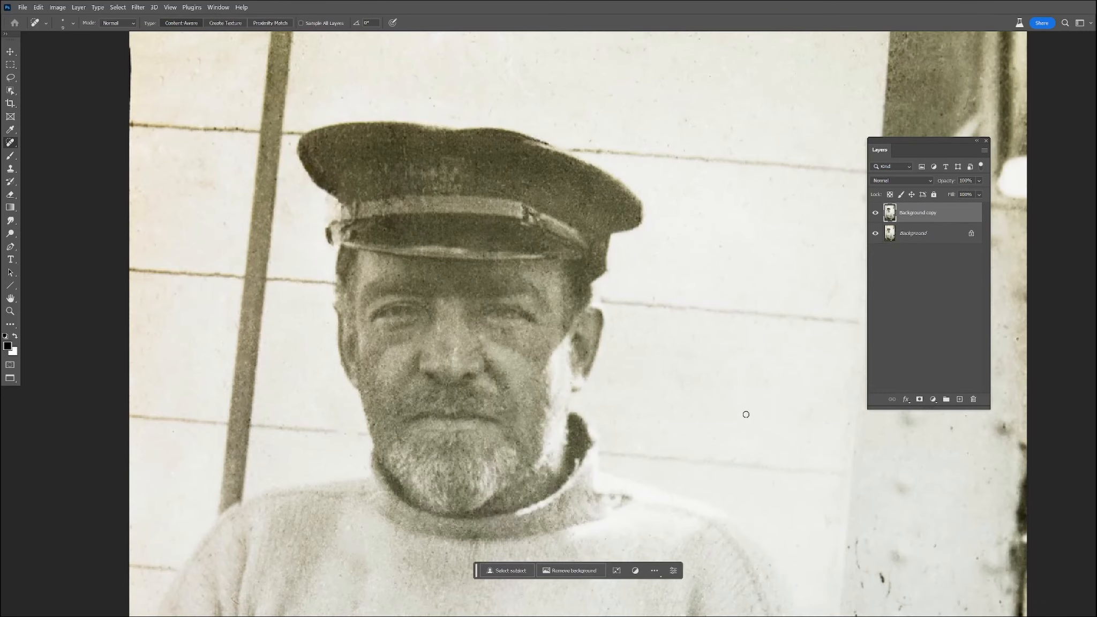
- Heal the dark scratches and specks along the left edge of the riveted panel beside the shoulder
scroll(587, 484, down, 5)
drag(715, 483, 655, 282)
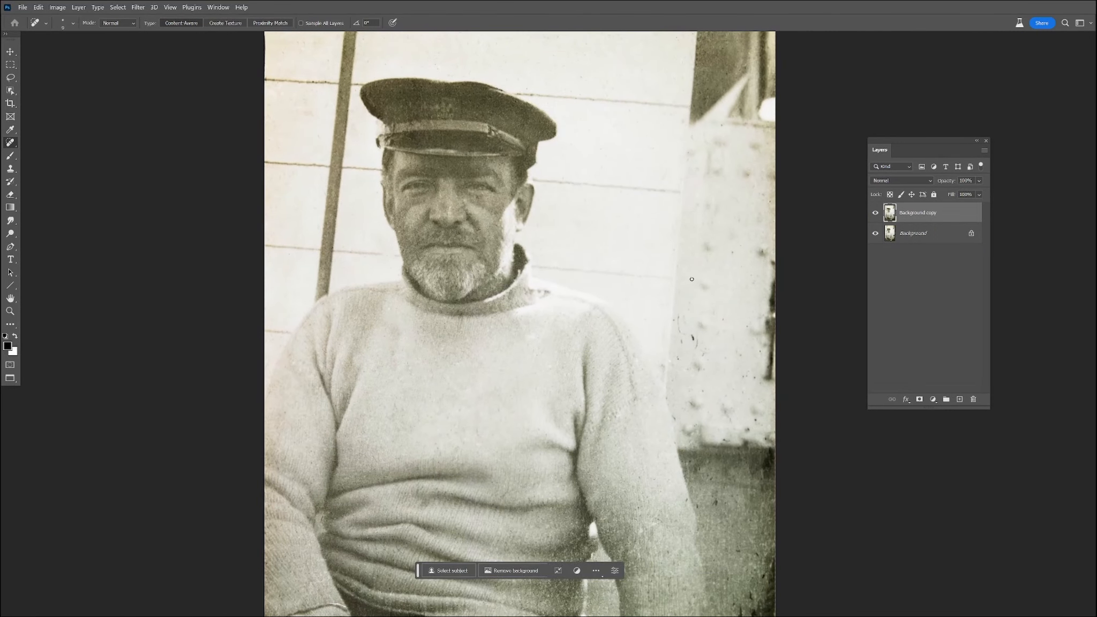
scroll(738, 331, up, 3)
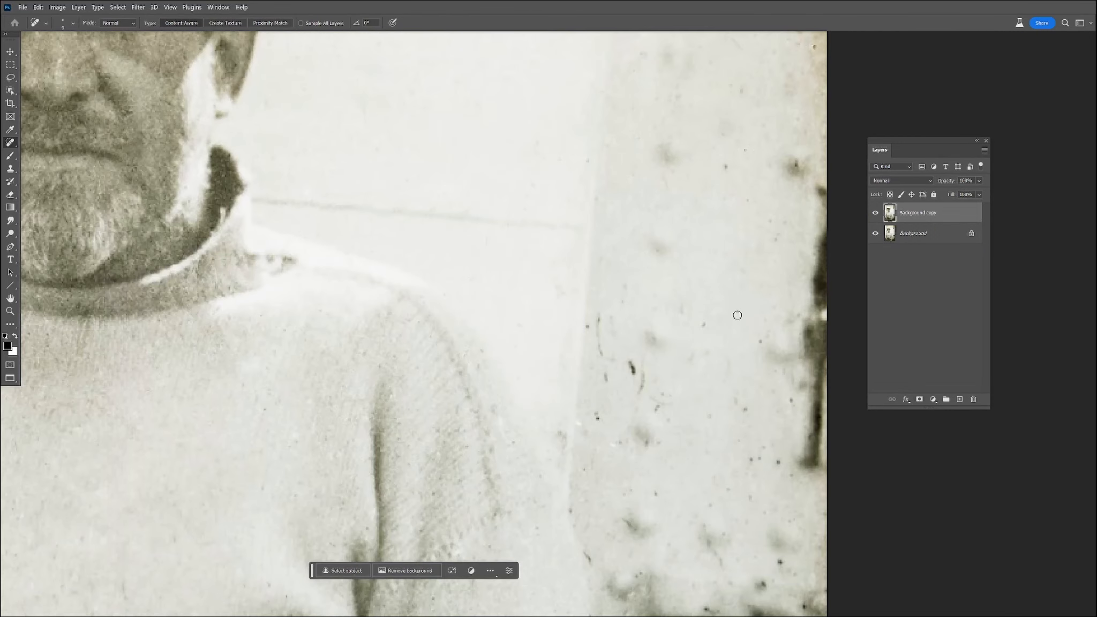
click(605, 314)
drag(589, 322, 588, 332)
drag(609, 365, 596, 416)
click(579, 422)
click(582, 466)
drag(642, 367, 641, 389)
drag(664, 404, 657, 408)
- Heal the specks around the panel's lower left rivets and along the edge of the sweater's right shoulder
click(647, 442)
click(622, 439)
drag(607, 375, 603, 391)
drag(560, 432, 564, 456)
click(513, 442)
drag(570, 505, 570, 509)
drag(589, 460, 589, 490)
drag(580, 553, 591, 561)
mouse_move(626, 516)
mouse_down()
mouse_move(641, 497)
mouse_move(633, 525)
mouse_up()
click(627, 492)
click(656, 493)
click(658, 443)
- Heal the specks scattered across the right half of the riveted panel
click(703, 324)
click(761, 341)
click(745, 411)
mouse_move(736, 393)
mouse_down()
mouse_move(742, 425)
mouse_move(792, 405)
mouse_up()
click(779, 461)
click(761, 459)
click(752, 459)
click(751, 500)
drag(724, 487, 732, 489)
drag(708, 410, 717, 417)
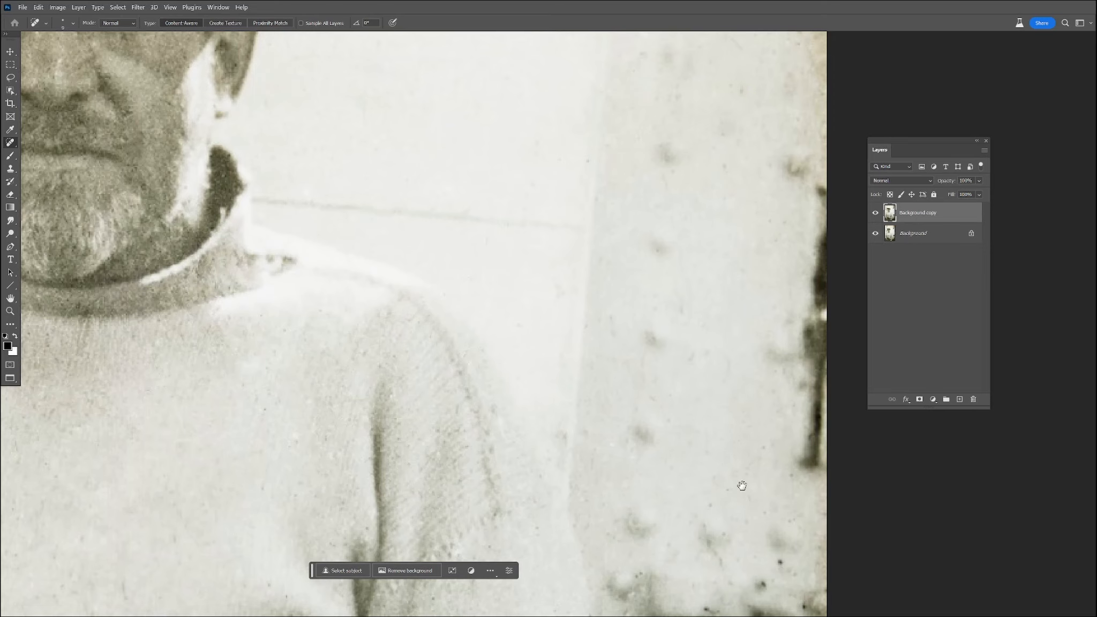
- Heal the specks on the lower part of the riveted panel, just above the dark wall section
drag(739, 482, 660, 379)
drag(641, 443, 673, 443)
click(719, 395)
click(742, 440)
click(701, 418)
drag(758, 407, 758, 395)
drag(739, 388, 733, 406)
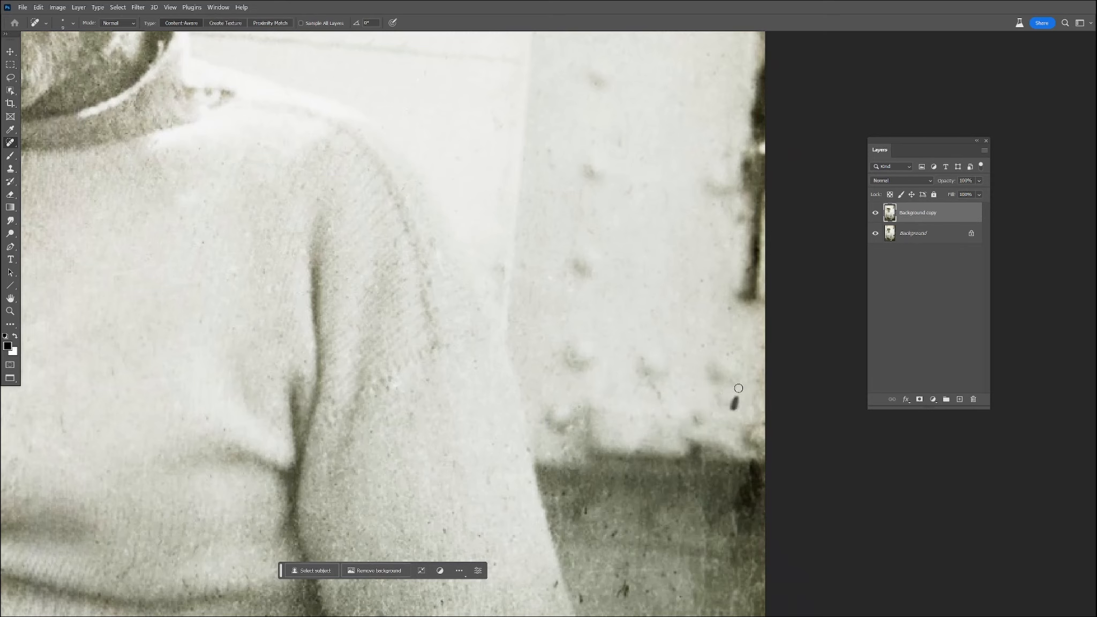
drag(651, 386, 661, 418)
- Heal the dark specks on the right sleeve and on the dark wall section below the riveted panel
drag(394, 496, 395, 489)
drag(585, 504, 586, 516)
mouse_move(625, 593)
mouse_down()
mouse_move(618, 580)
mouse_move(669, 579)
mouse_up()
click(580, 594)
click(647, 593)
drag(555, 582, 563, 589)
drag(751, 526, 794, 327)
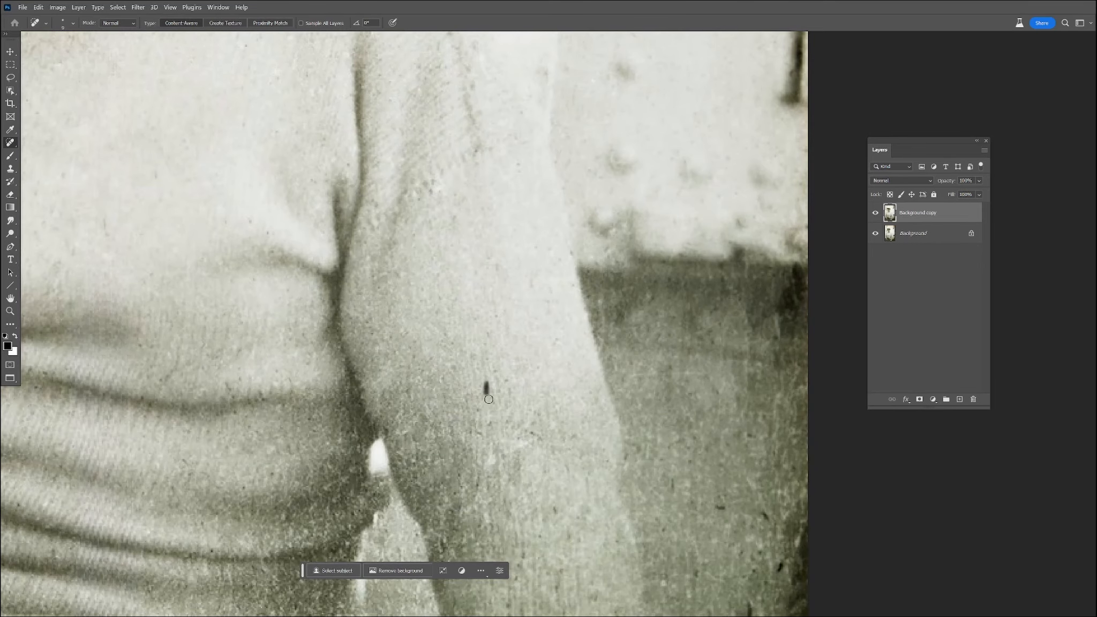
drag(721, 509, 718, 501)
click(766, 515)
click(779, 565)
- Heal the remaining specks on the lower right sleeve and the shaded wall next to it
drag(722, 503, 717, 306)
drag(704, 412, 709, 441)
mouse_move(721, 440)
mouse_down()
mouse_move(725, 492)
mouse_move(714, 448)
mouse_move(748, 483)
mouse_up()
click(685, 494)
click(595, 524)
click(574, 562)
drag(590, 526, 589, 543)
drag(546, 382, 547, 399)
drag(537, 458, 538, 481)
drag(477, 517, 479, 544)
drag(519, 355, 513, 386)
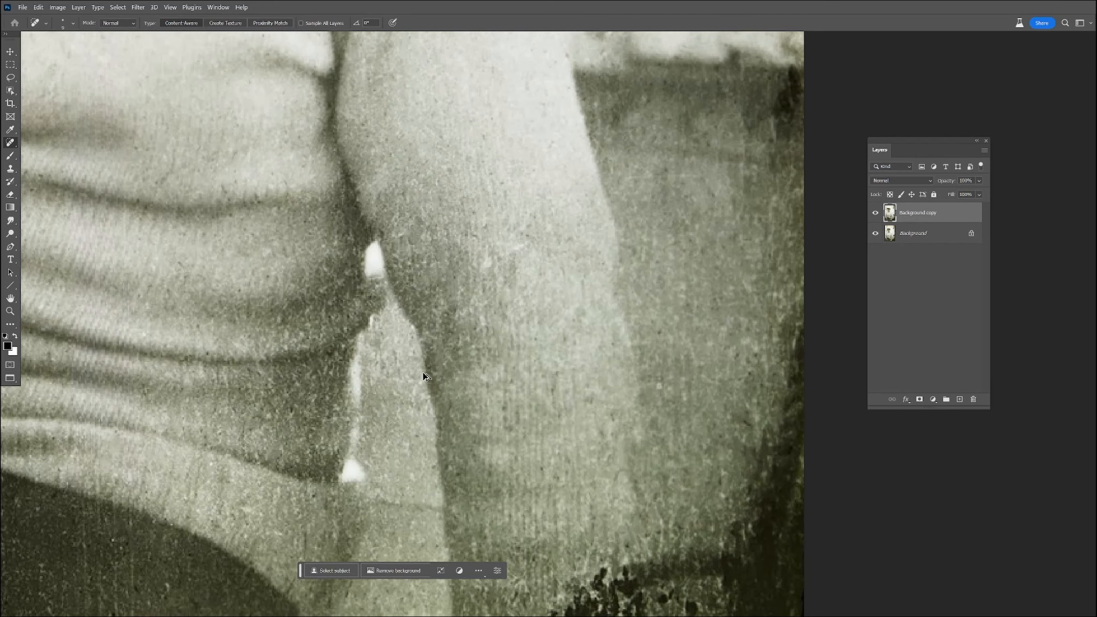
- Crop the photo to cut away the strips along its top, bottom and right edges
key(ctrl+0)
drag(509, 340, 478, 377)
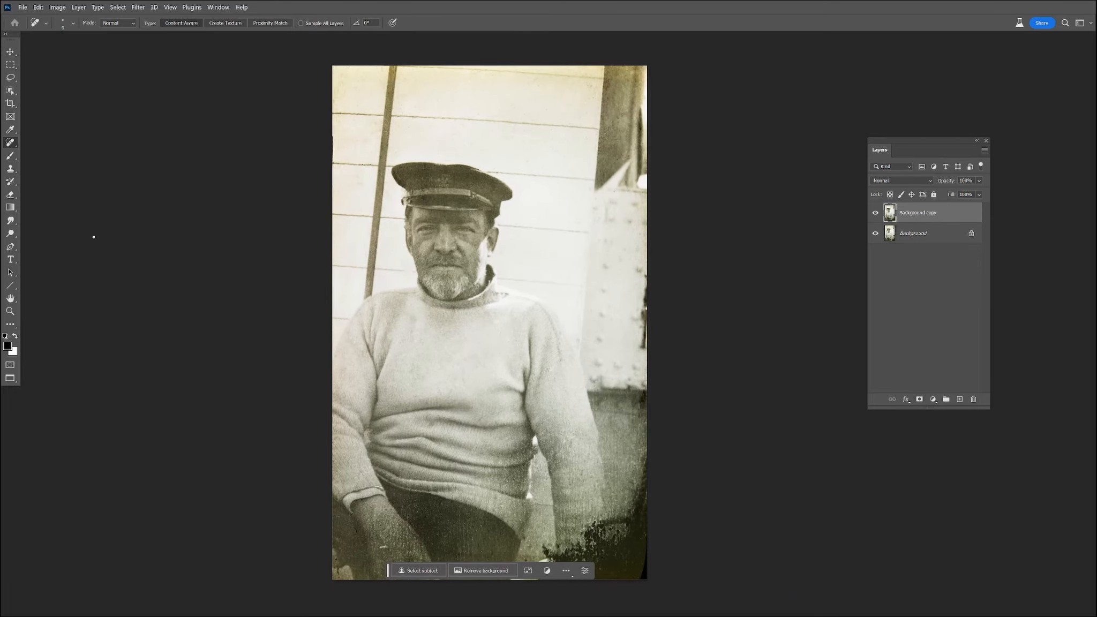
click(9, 107)
drag(490, 581, 496, 566)
drag(489, 83, 489, 101)
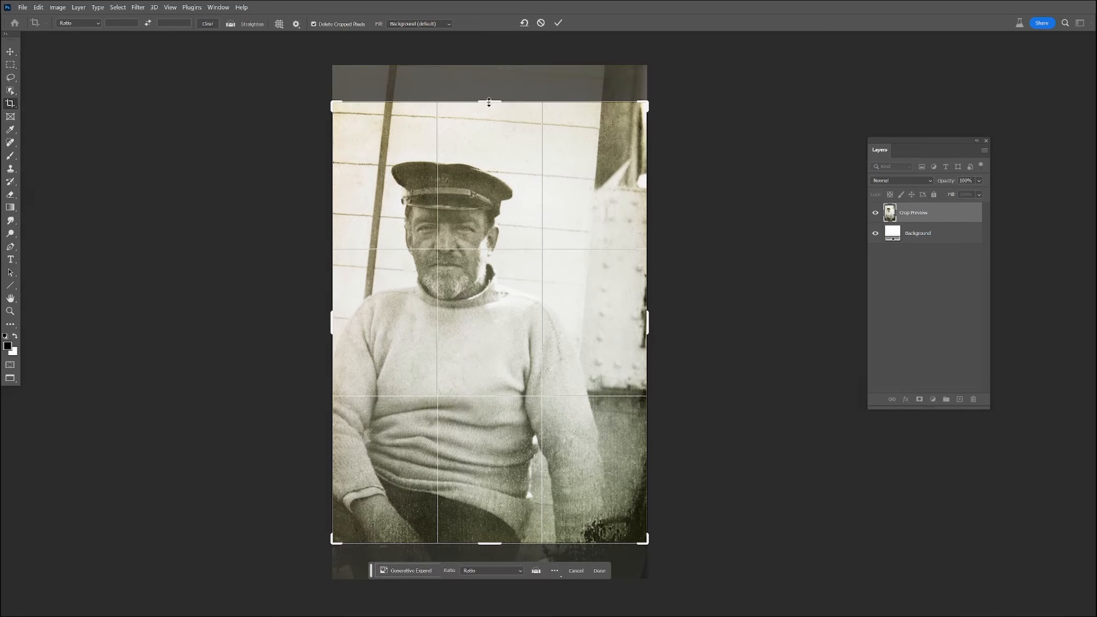
drag(647, 324, 645, 324)
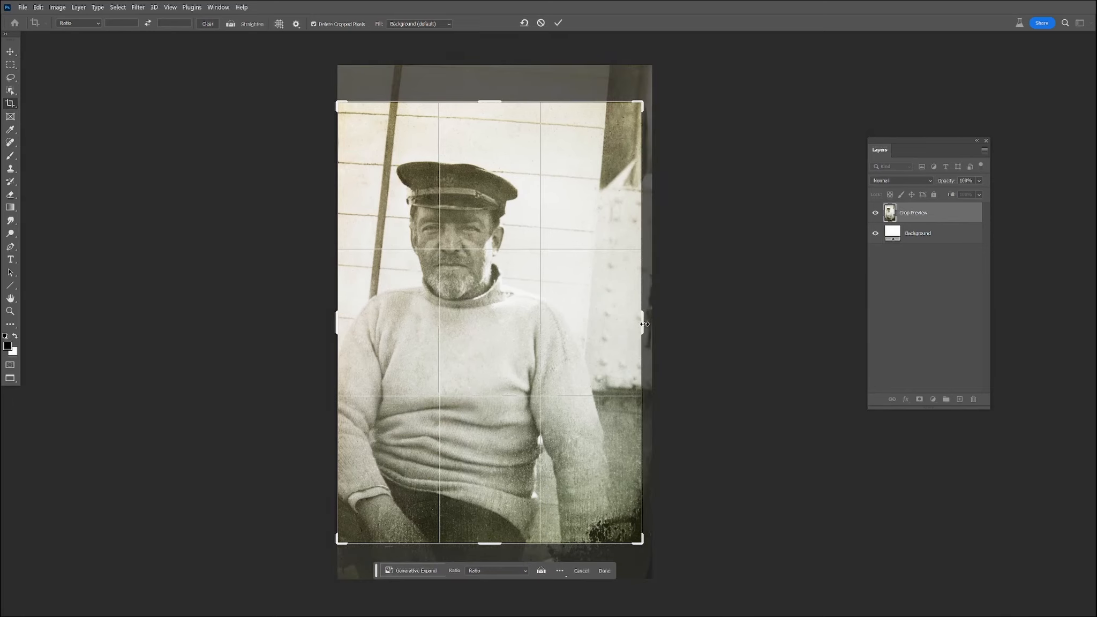
key(Return)
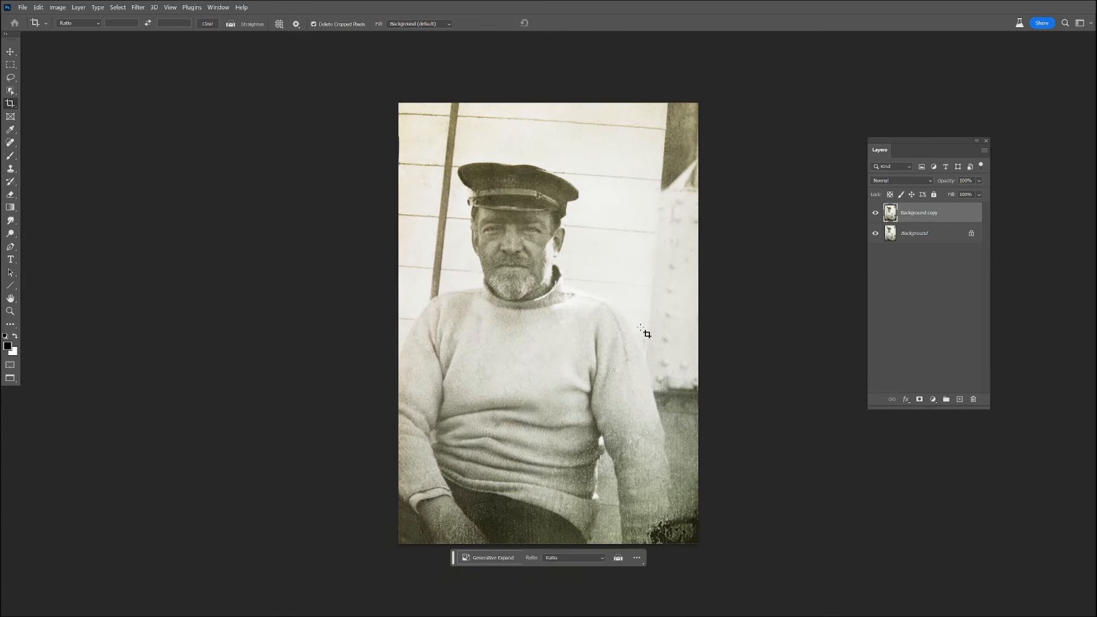
key(ctrl)
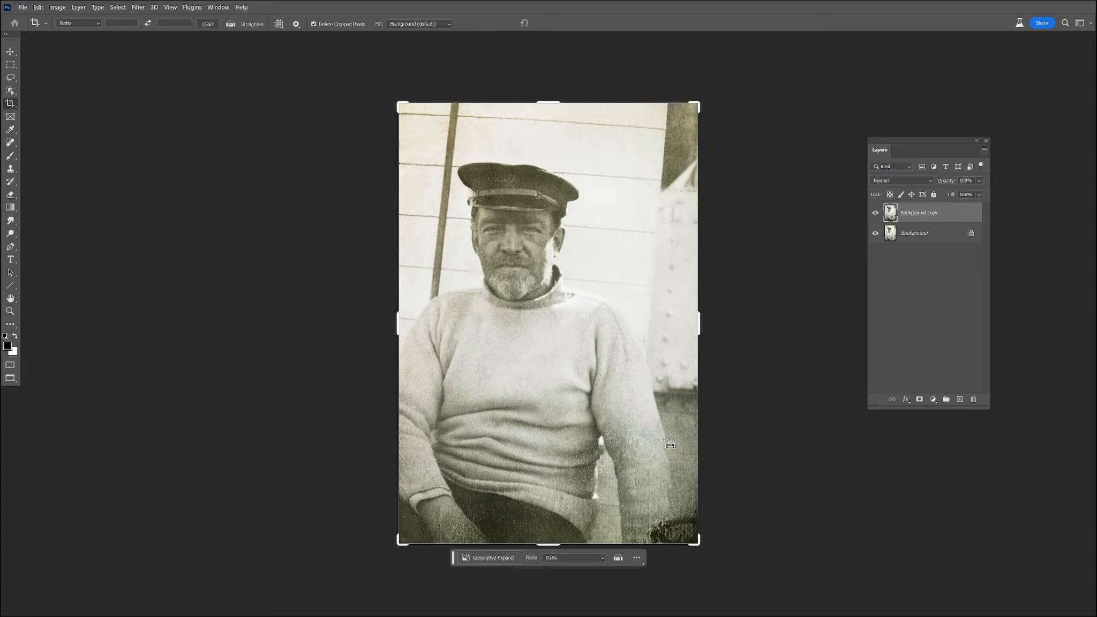
- Paint out the black damage in the lower right corner and the specks on the dark trousers with an enlarged Remove tool brush
scroll(699, 493, up, 5)
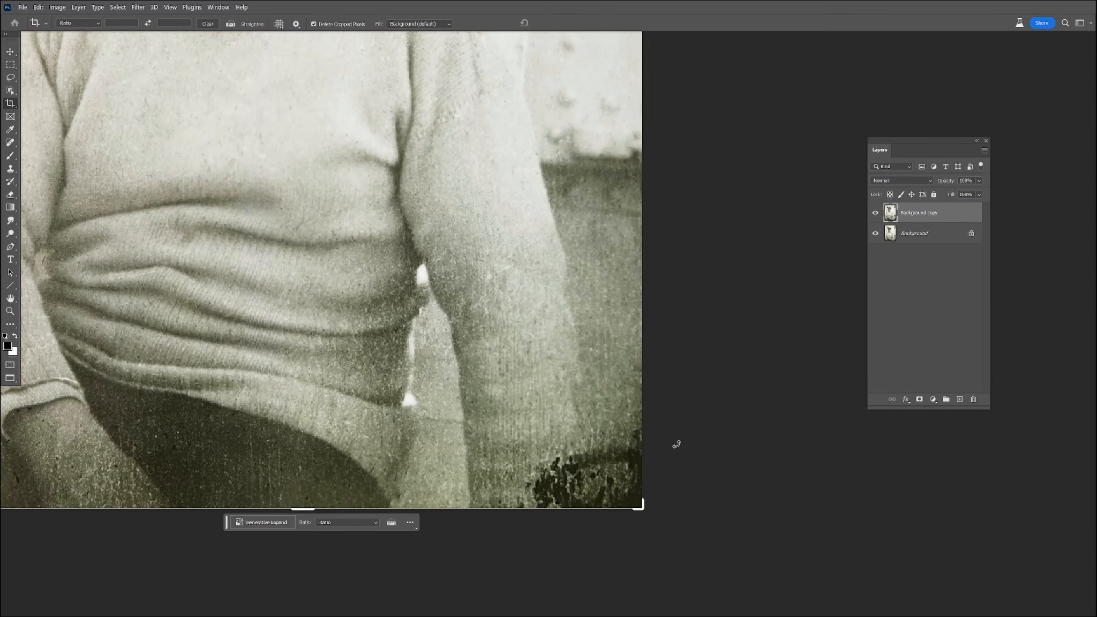
click(12, 131)
click(14, 143)
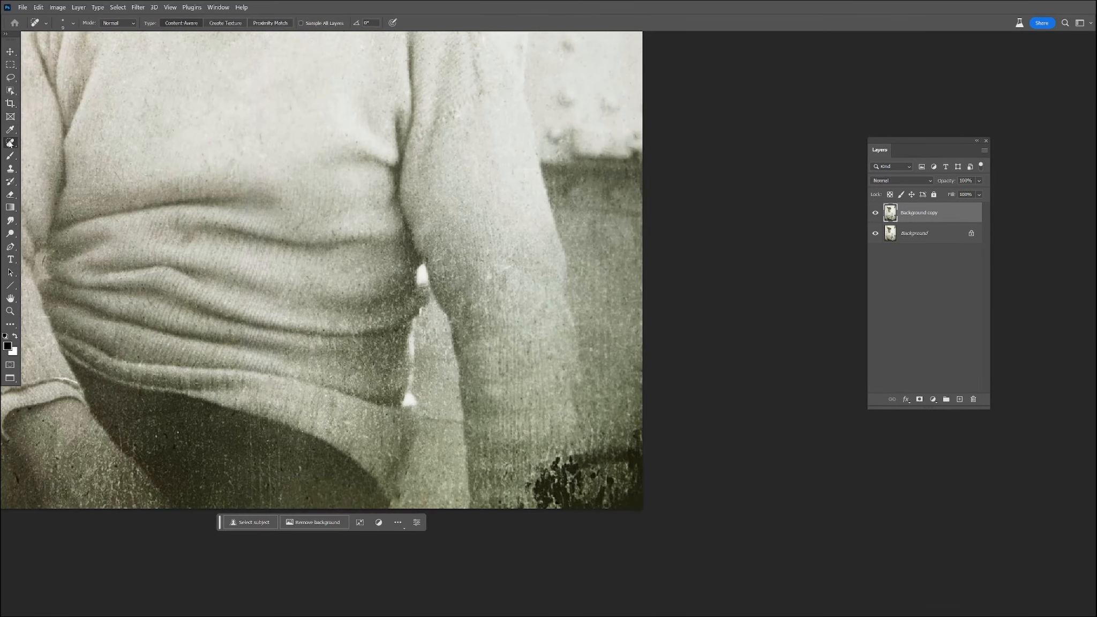
click(54, 151)
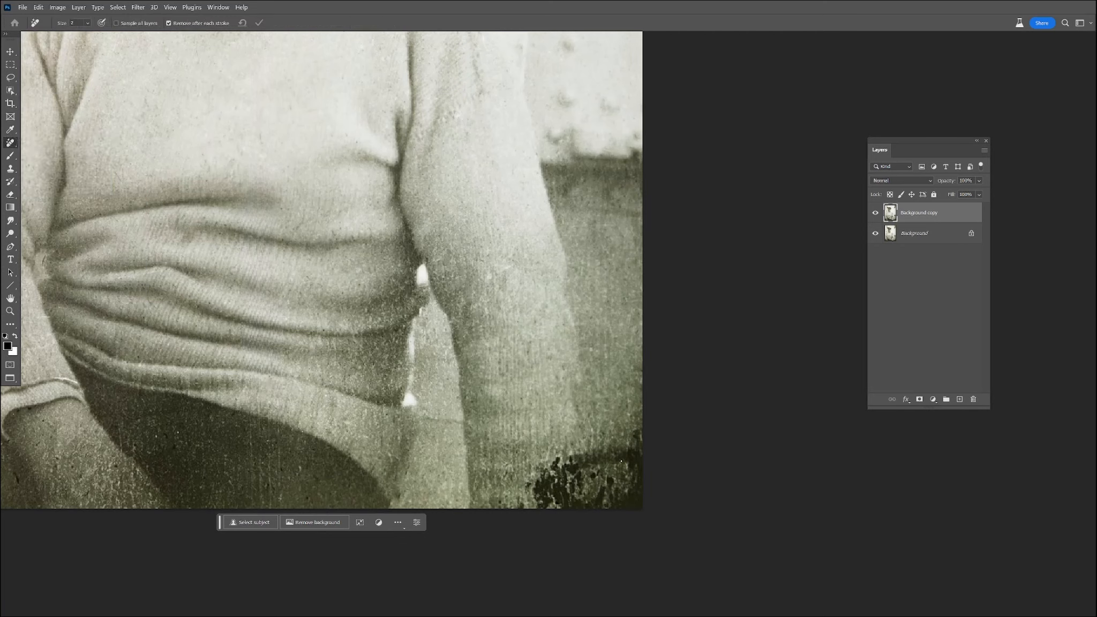
key(bracketright)
key(bracketright)
key(bracketright)
key(bracketright)
key(bracketright)
key(bracketright)
key(bracketright)
key(bracketright)
key(bracketright)
key(bracketright)
key(bracketright)
key(bracketright)
key(bracketright)
key(bracketright)
key(bracketright)
key(bracketright)
key(bracketright)
mouse_move(541, 502)
mouse_down()
mouse_move(578, 470)
mouse_move(629, 463)
mouse_move(595, 503)
mouse_up()
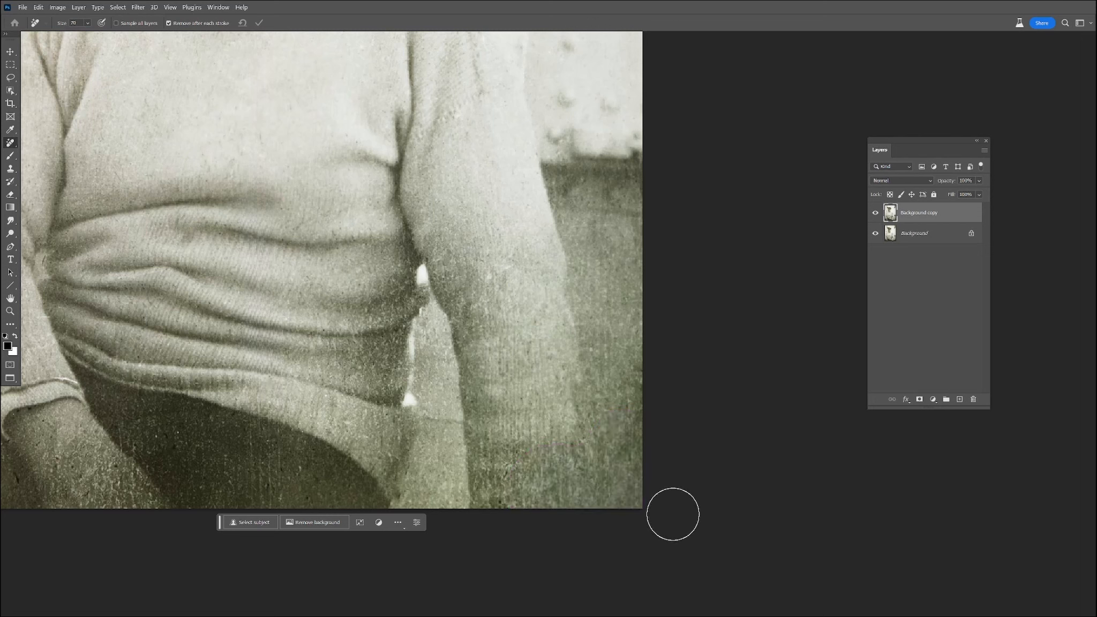
drag(260, 453, 287, 492)
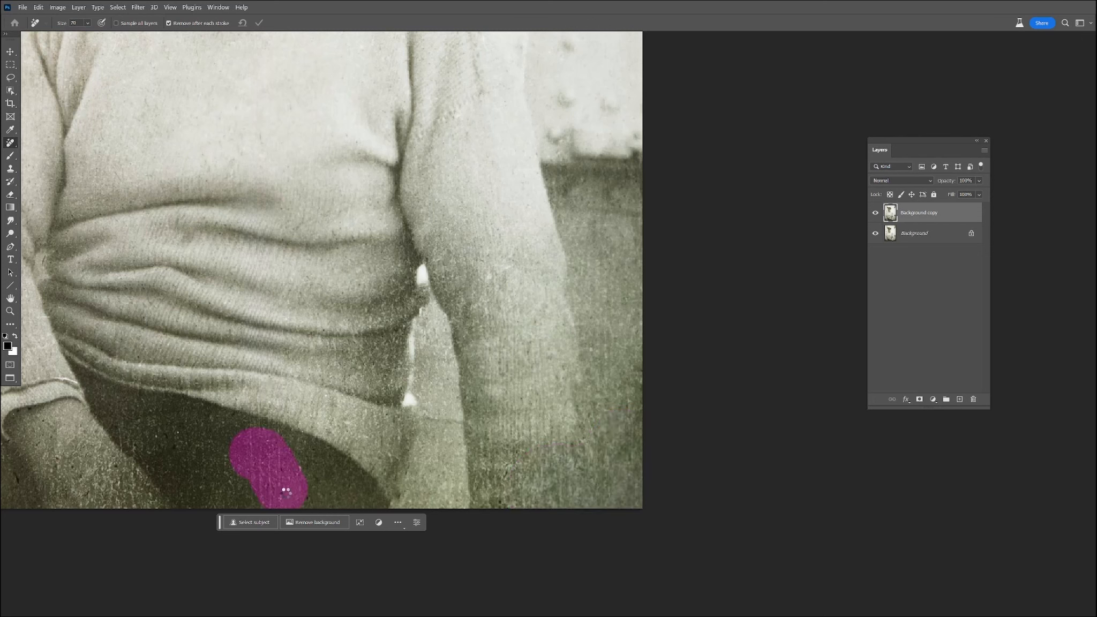
drag(135, 430, 151, 440)
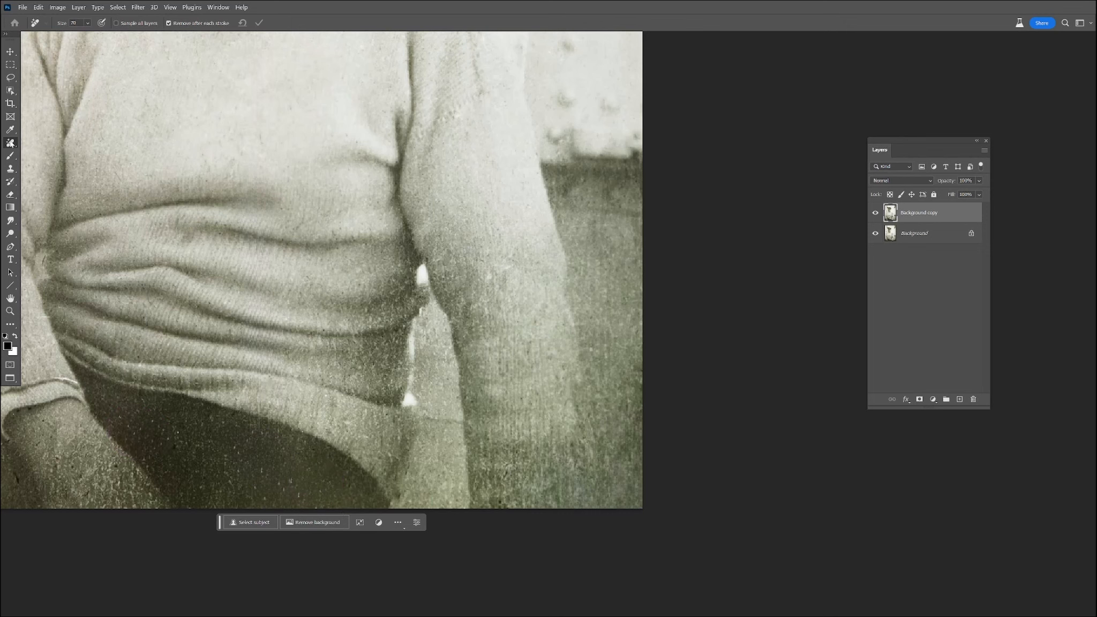
- Heal the specks on the wrist, the hand, the dark corner beside it and the trousers with the Spot Healing Brush
right_click(10, 142)
click(48, 142)
drag(220, 384, 279, 373)
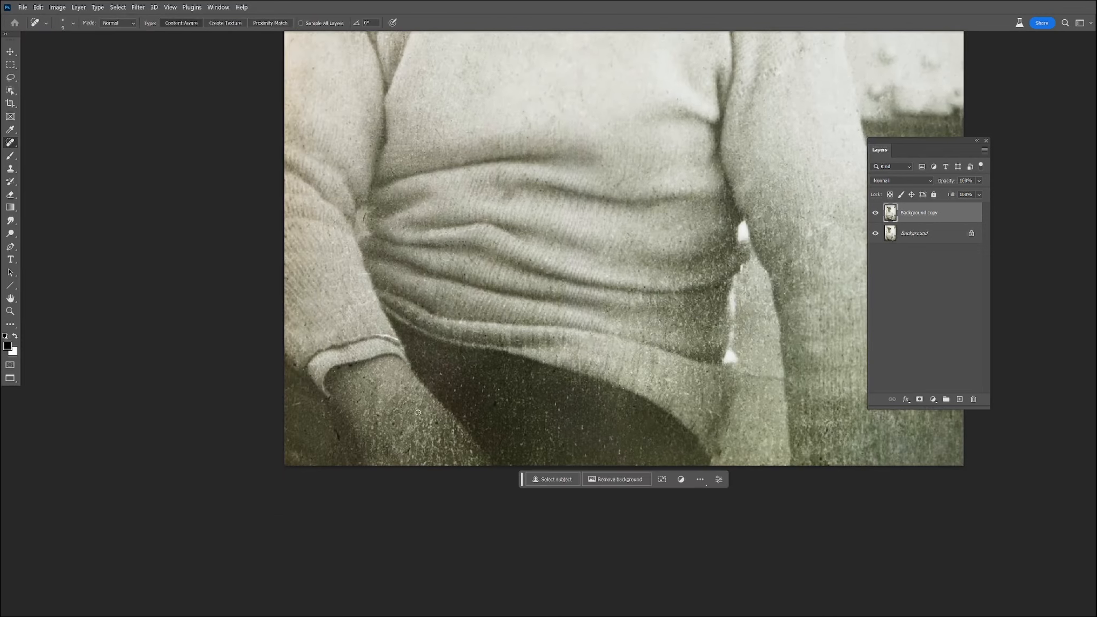
click(361, 366)
drag(307, 430, 306, 438)
click(440, 425)
click(570, 397)
drag(475, 379, 478, 412)
drag(544, 414, 545, 422)
drag(601, 439, 640, 463)
- Heal the remaining specks and scratches on the hand, along the trouser edge and beneath the sweater cuff
mouse_move(455, 466)
mouse_down()
mouse_move(431, 422)
mouse_move(430, 443)
mouse_up()
mouse_move(413, 443)
mouse_down()
mouse_move(427, 461)
mouse_move(453, 462)
mouse_up()
click(407, 451)
drag(775, 348, 778, 357)
drag(472, 448, 473, 464)
drag(401, 431, 401, 436)
drag(406, 442, 399, 463)
mouse_move(333, 375)
mouse_down()
mouse_move(344, 374)
mouse_move(295, 384)
mouse_up()
key(ctrl+0)
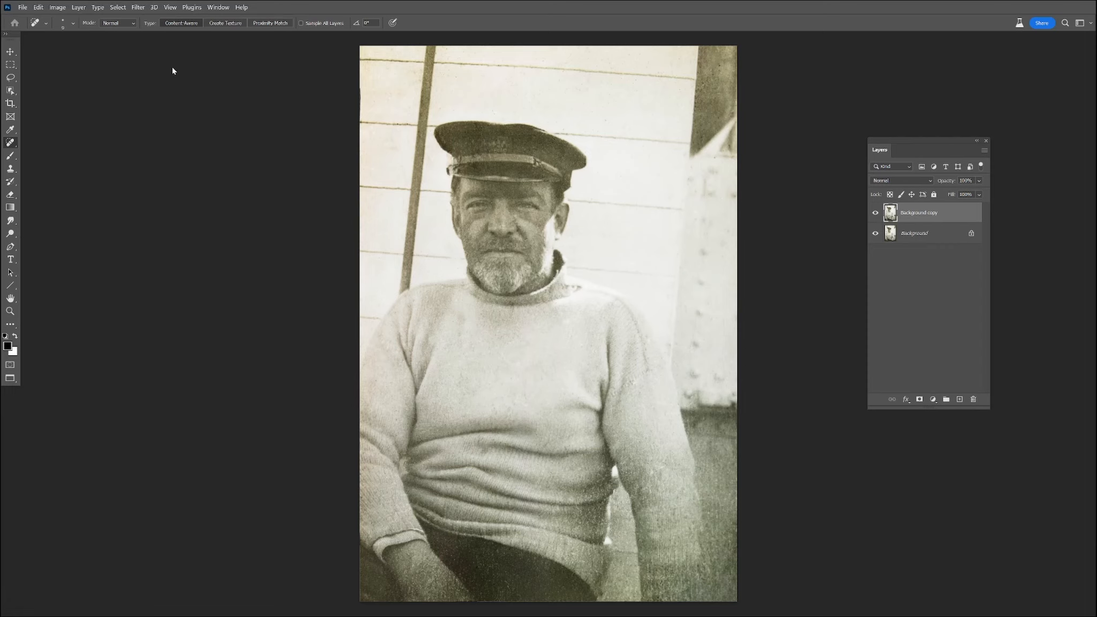
- Desaturate the Background copy layer to neutral black and white with a Hue/Saturation adjustment
click(58, 7)
mouse_move(96, 31)
click(202, 81)
drag(522, 223, 452, 225)
click(631, 148)
key(j)
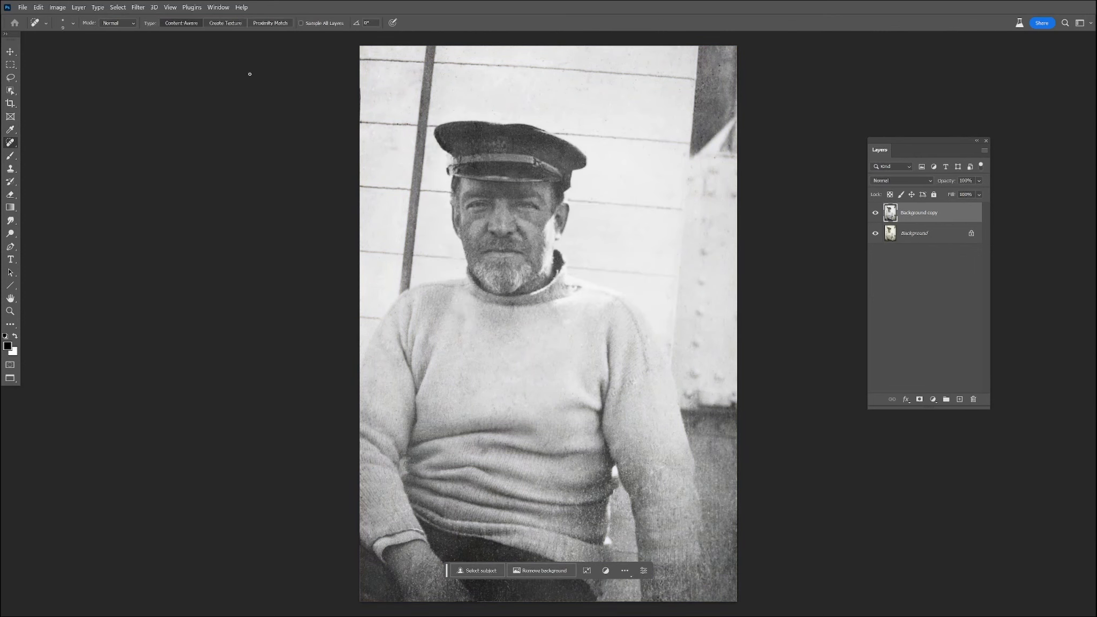
- Enable the Photo Restoration neural filter on the portrait and set Enhance face to 13
click(138, 7)
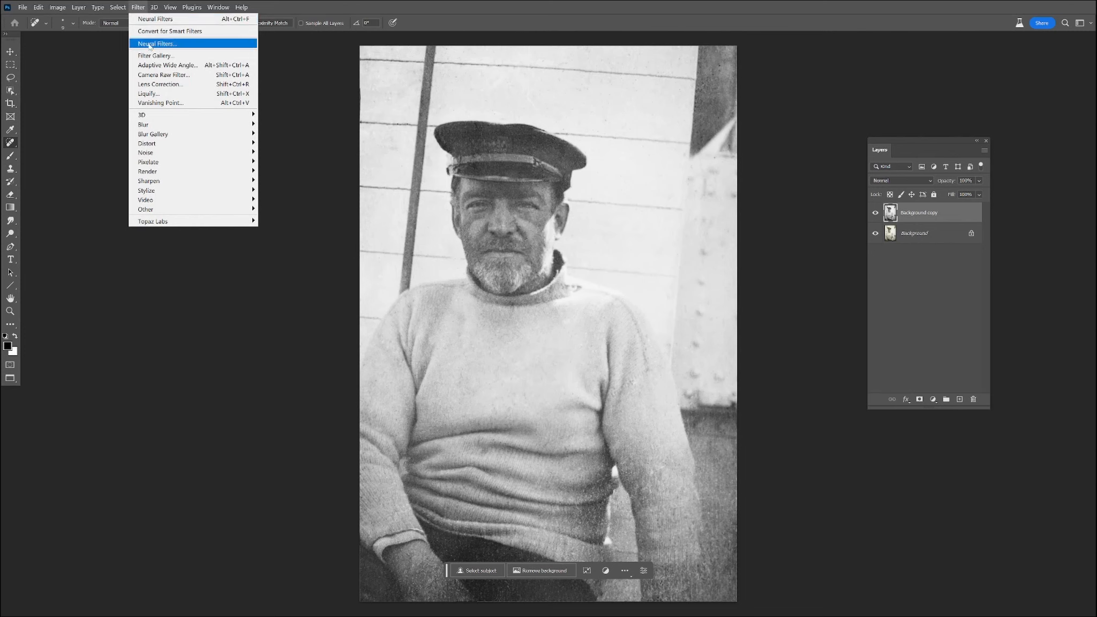
click(150, 44)
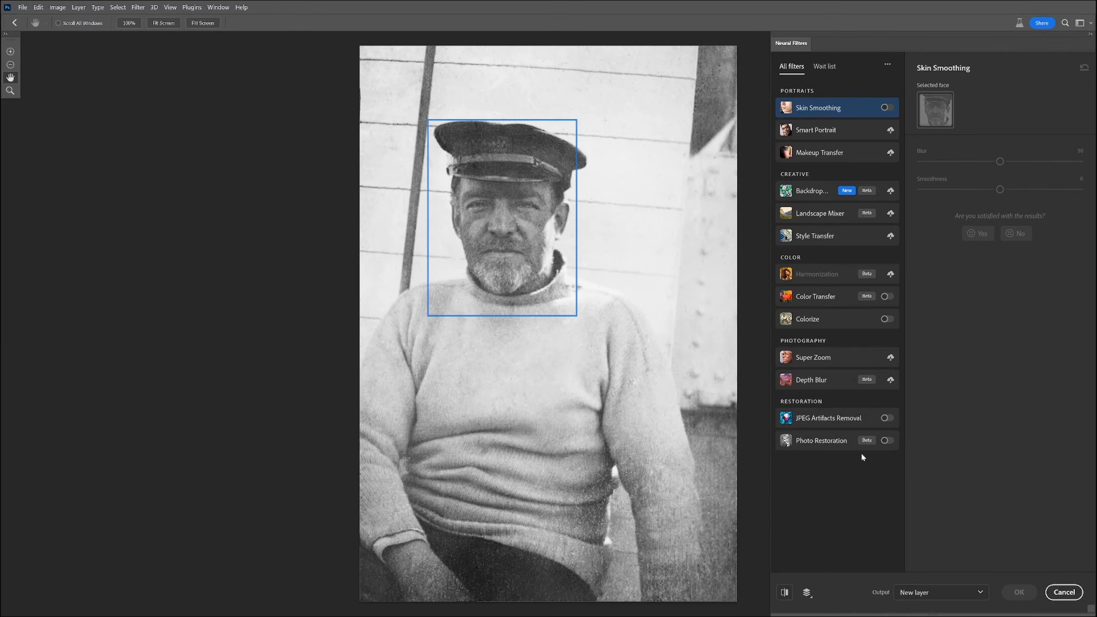
click(878, 440)
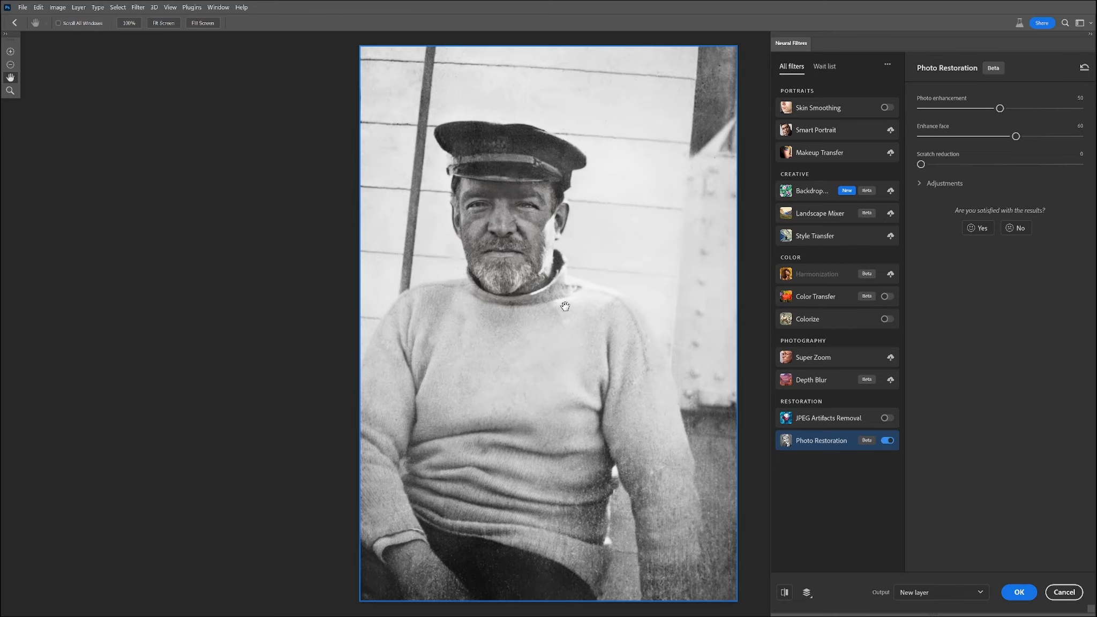
drag(1009, 134, 938, 138)
- Compare the Photo Restoration preview with the original on the whole portrait, the sweater and the face
click(786, 592)
click(786, 592)
click(786, 593)
click(785, 592)
click(785, 592)
click(785, 592)
click(786, 592)
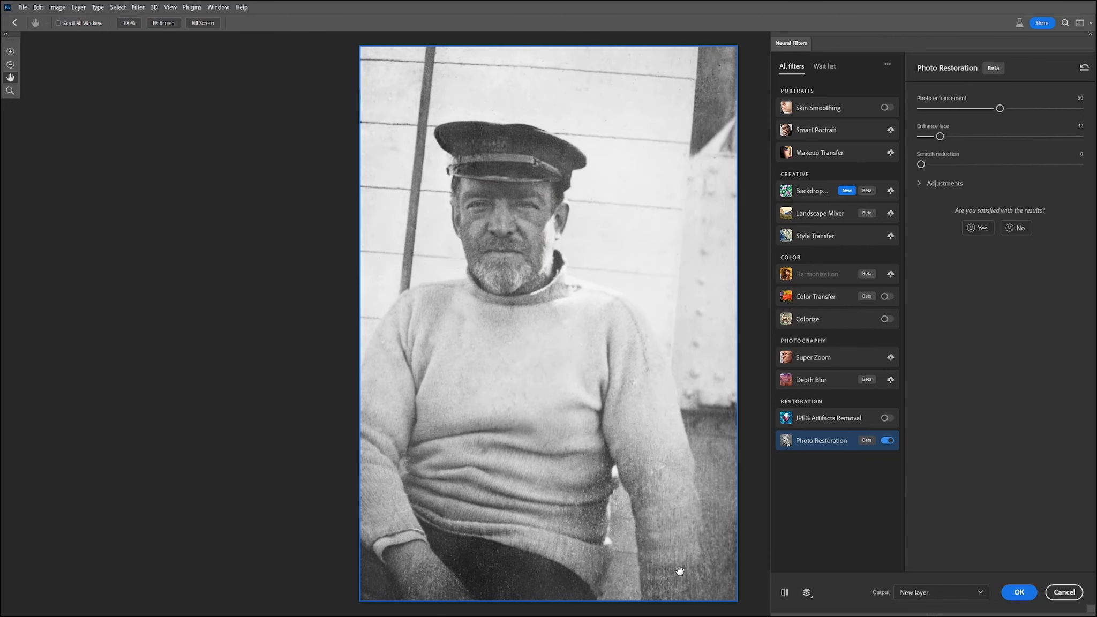
scroll(646, 558, up, 5)
click(786, 593)
click(786, 593)
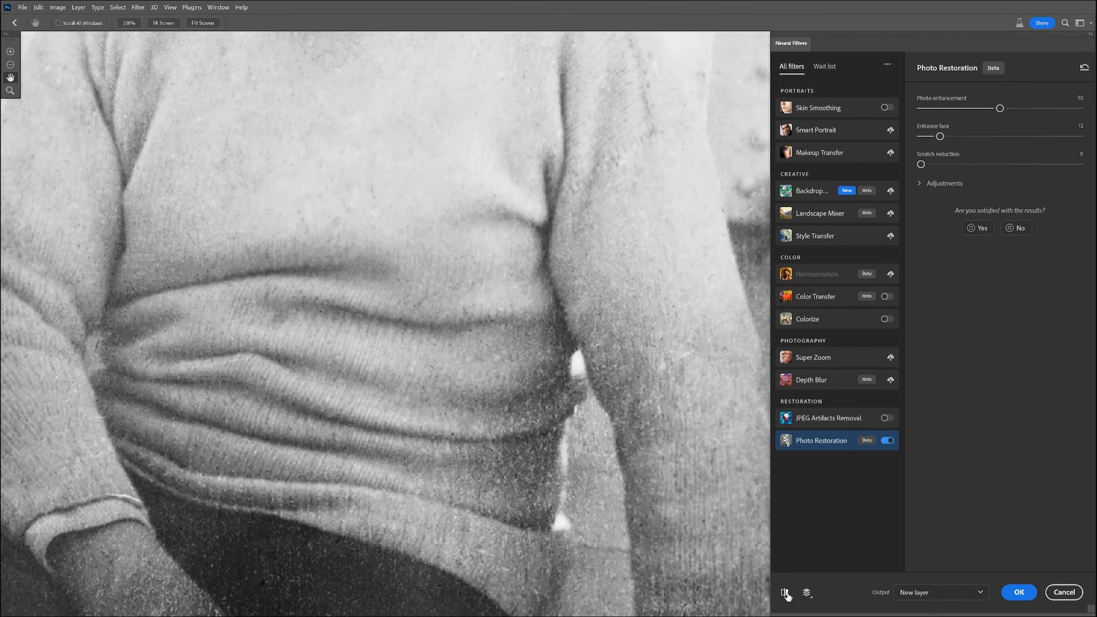
click(785, 593)
mouse_move(492, 311)
mouse_down()
mouse_move(500, 319)
mouse_move(504, 294)
mouse_up()
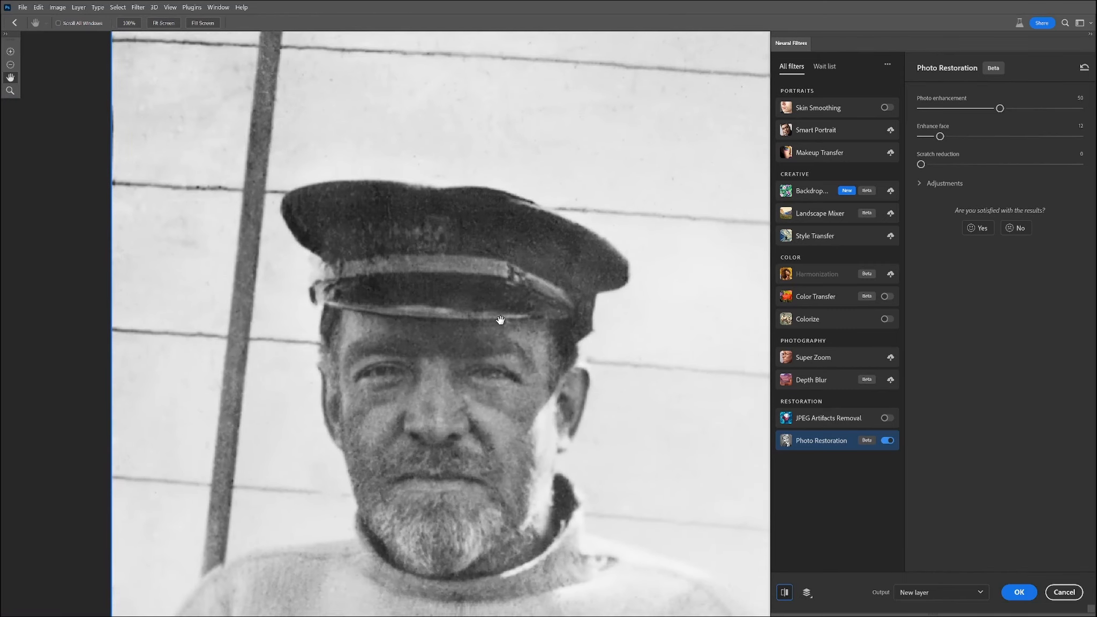
click(786, 595)
click(786, 594)
click(786, 595)
click(786, 595)
click(786, 595)
- Set Photo enhancement to 27, compare it with the original, and output the Photo Restoration result to a new layer
drag(974, 109, 963, 108)
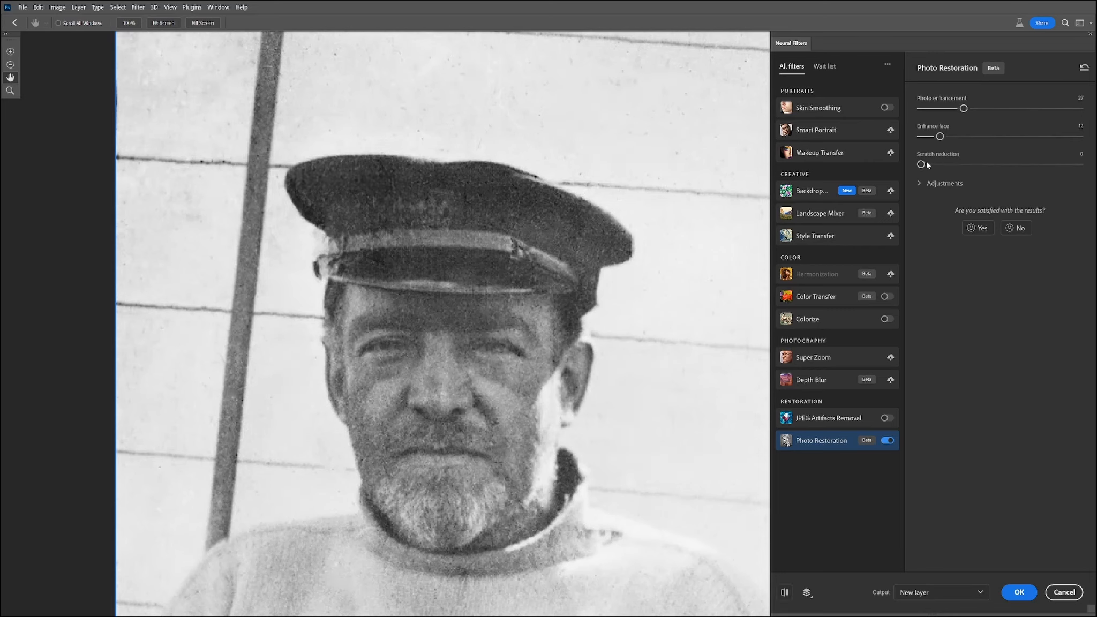
click(785, 593)
click(786, 593)
click(786, 593)
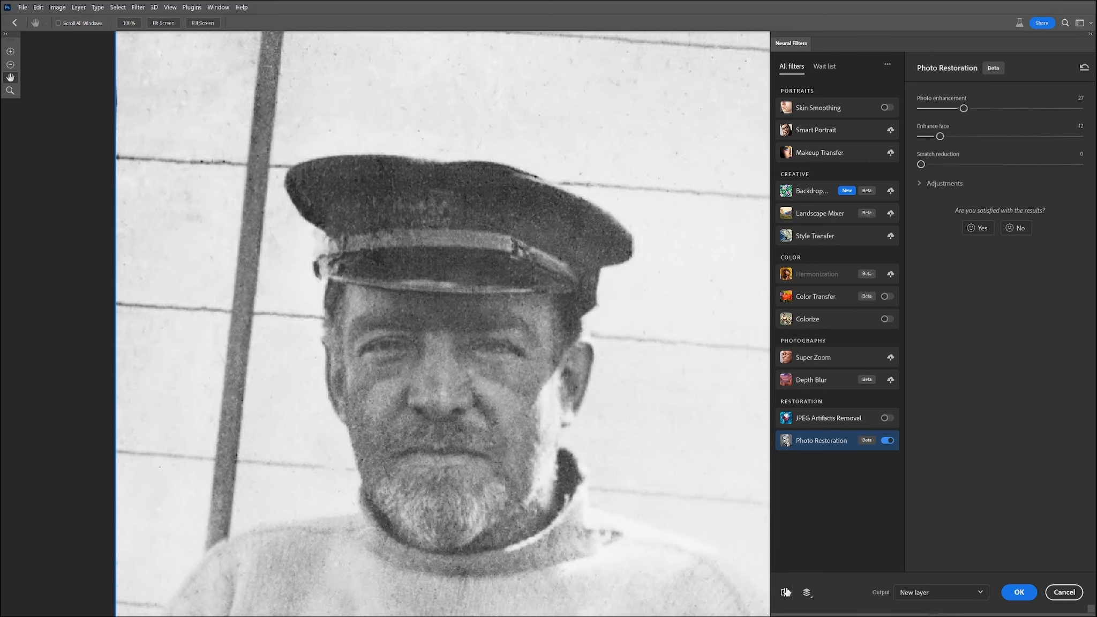
click(785, 593)
click(920, 592)
click(933, 536)
click(1019, 591)
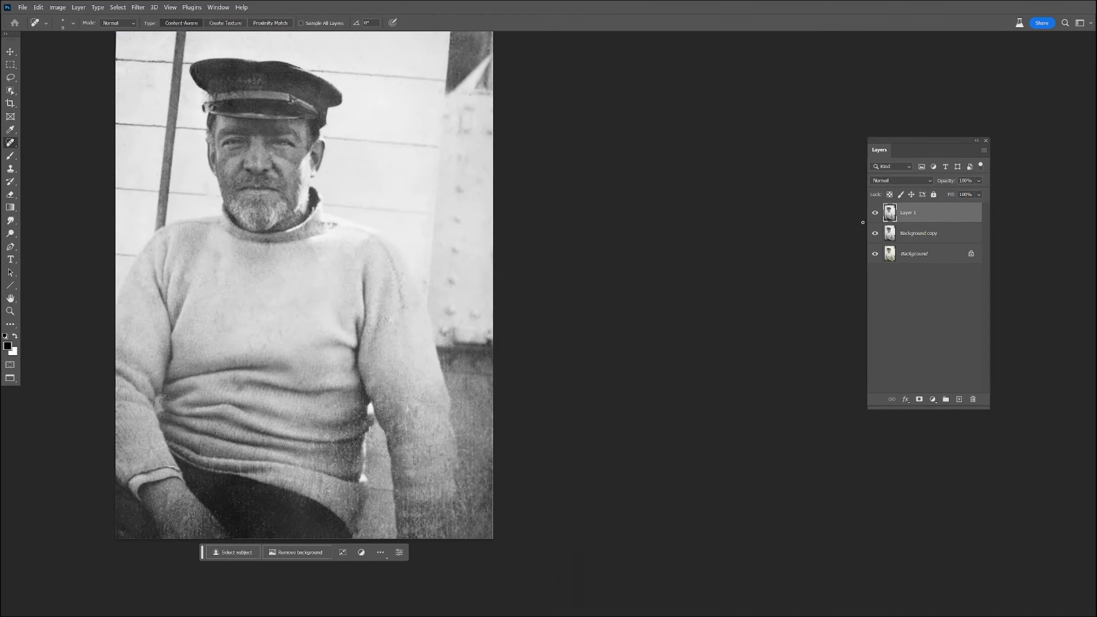
- Compare the portrait without the Photo Restoration layer, and delete that layer
drag(364, 160, 588, 227)
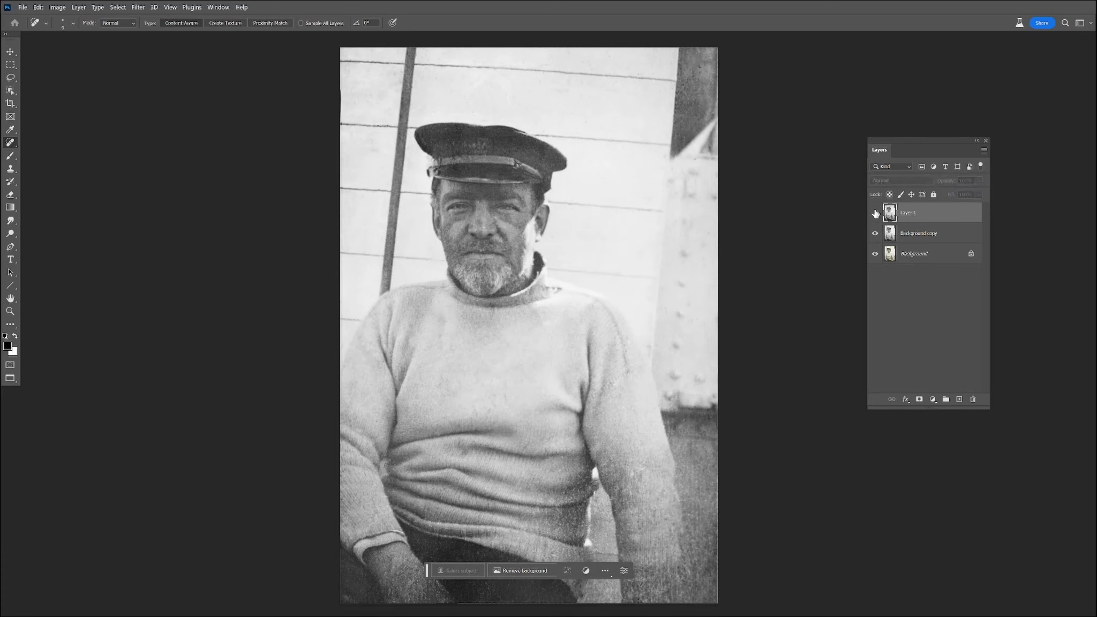
drag(928, 214, 973, 399)
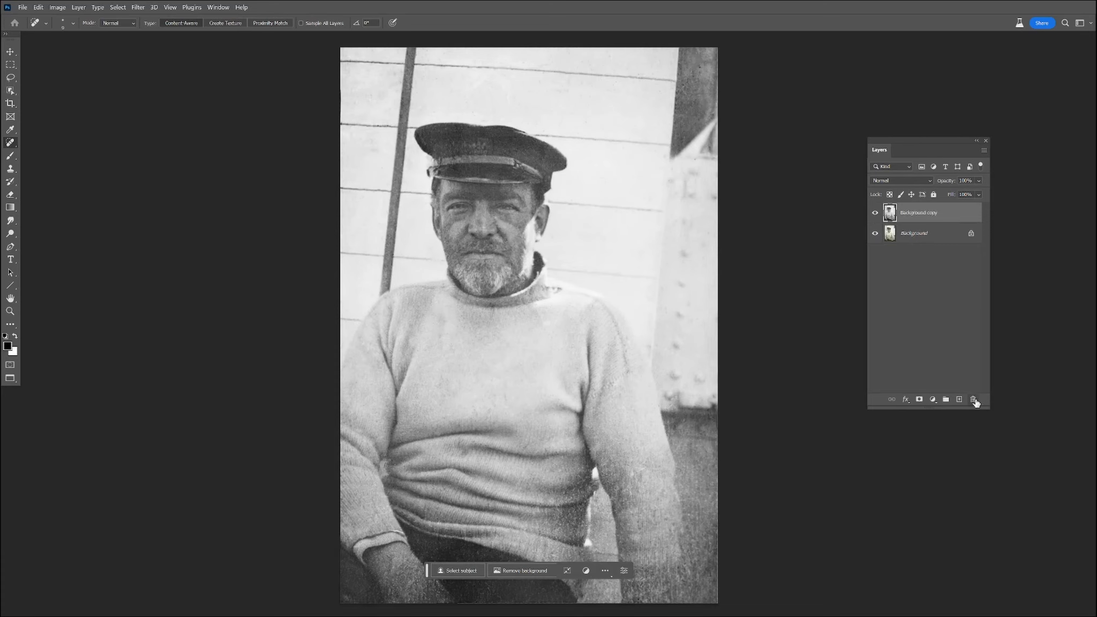
- Apply Levels to the Background copy layer with the shadow input at 31 and the highlight input at 252
key(ctrl+l)
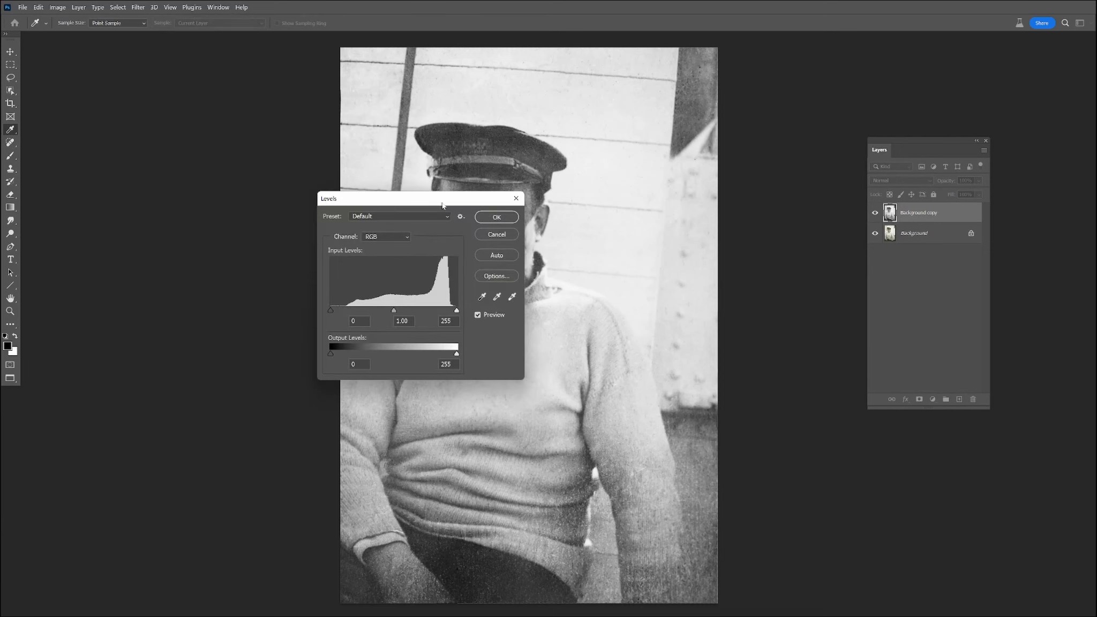
drag(443, 205, 733, 178)
drag(622, 279, 639, 278)
drag(748, 282, 695, 282)
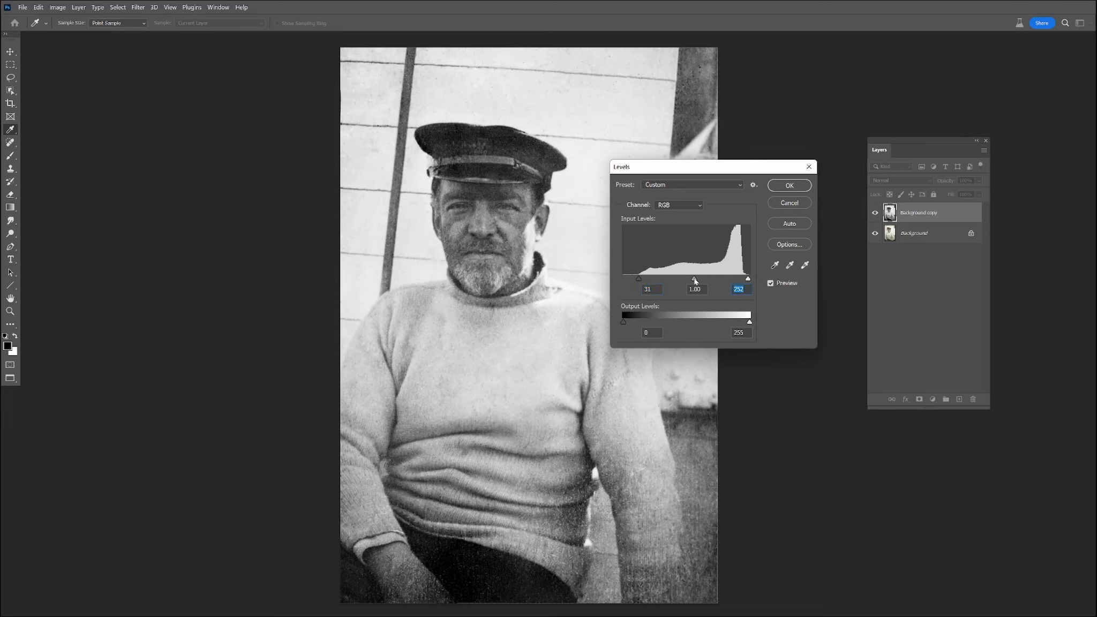
click(789, 186)
key(j)
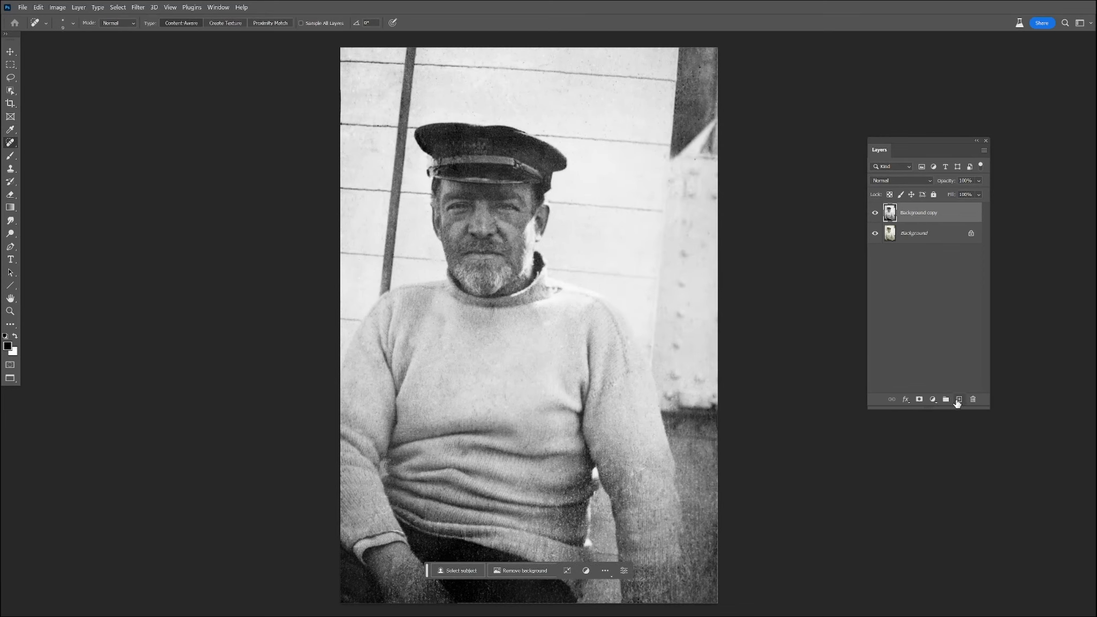
- Add a Levels adjustment layer with input levels of 18, 0.83 and 234 to strengthen the contrast
click(932, 399)
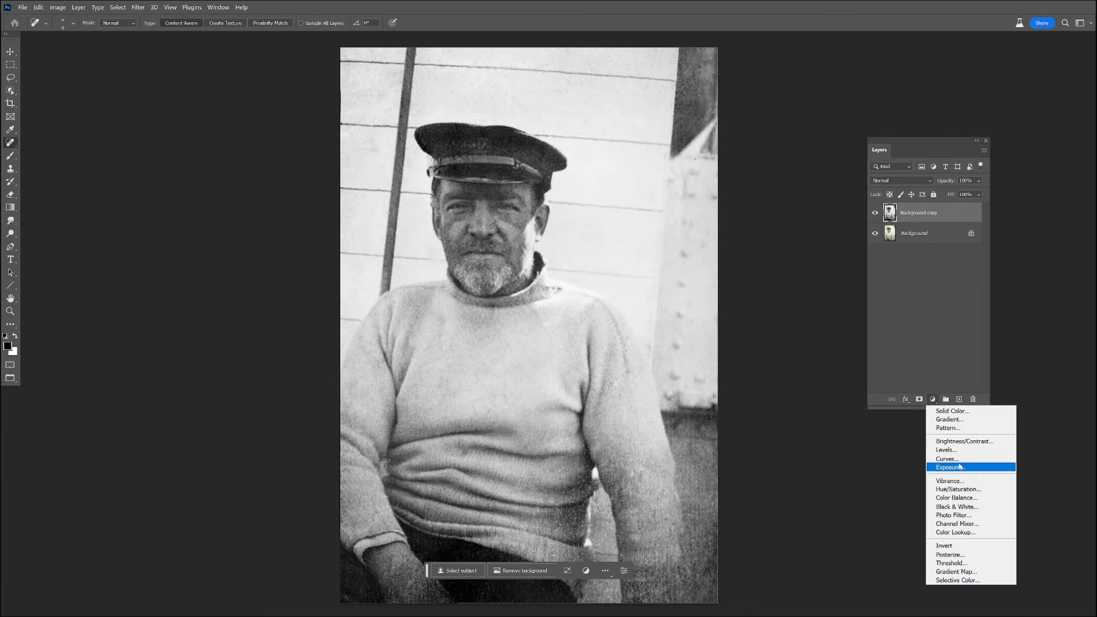
click(951, 449)
drag(733, 246, 741, 247)
drag(671, 246, 680, 245)
mouse_move(794, 246)
mouse_down()
mouse_move(764, 246)
mouse_move(786, 244)
mouse_up()
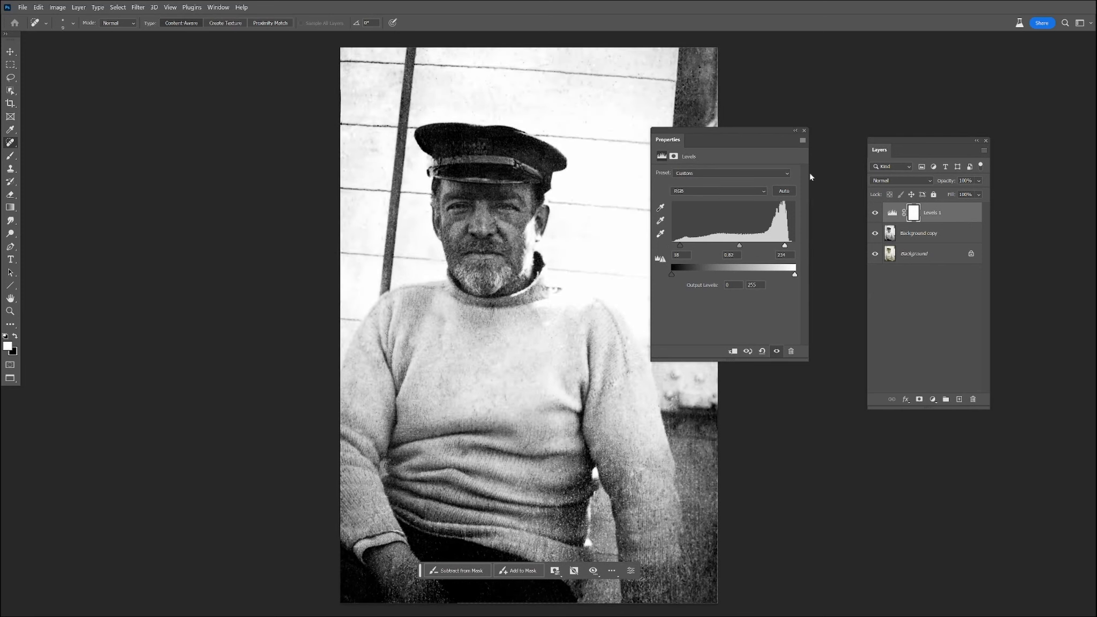
click(803, 131)
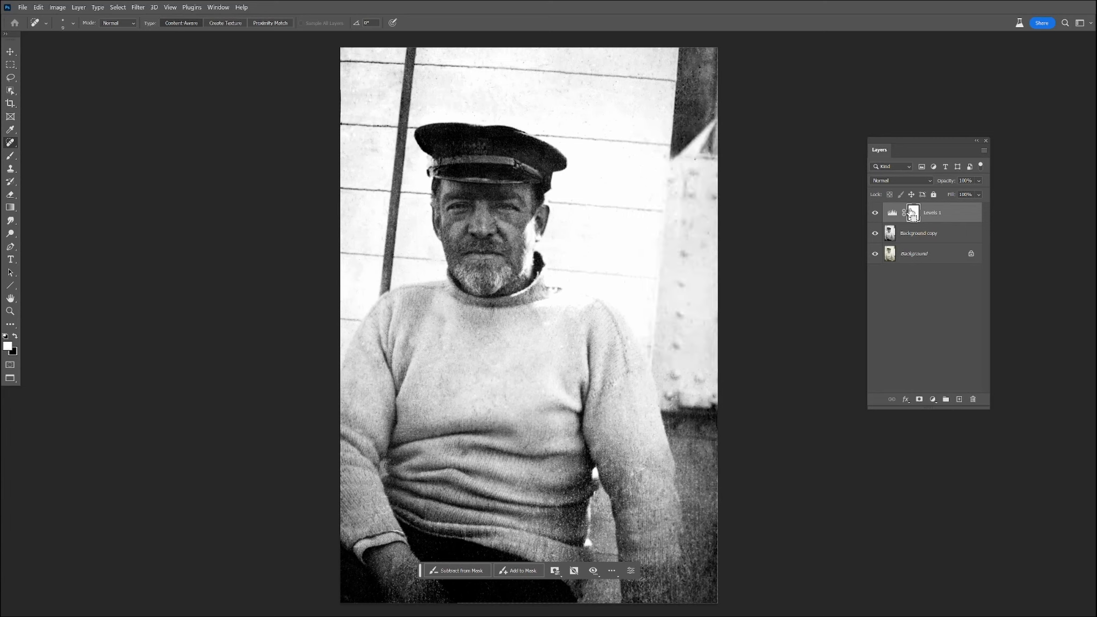
- Invert the Levels layer's mask to black and paint white over the face with an enlarged brush
key(ctrl+i)
click(892, 213)
click(11, 156)
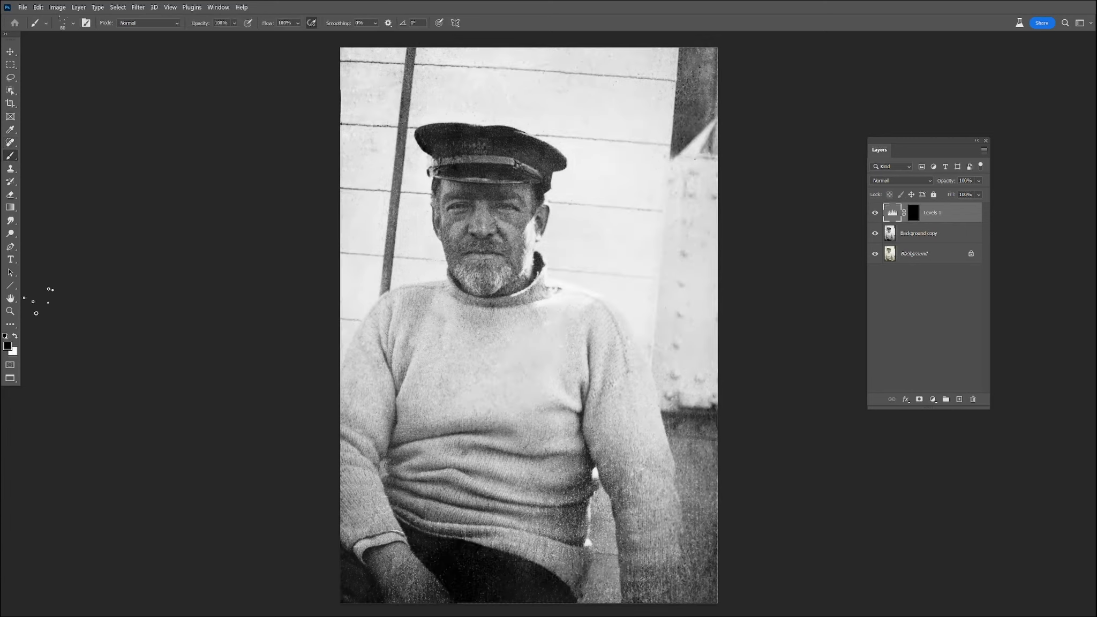
click(14, 337)
click(913, 213)
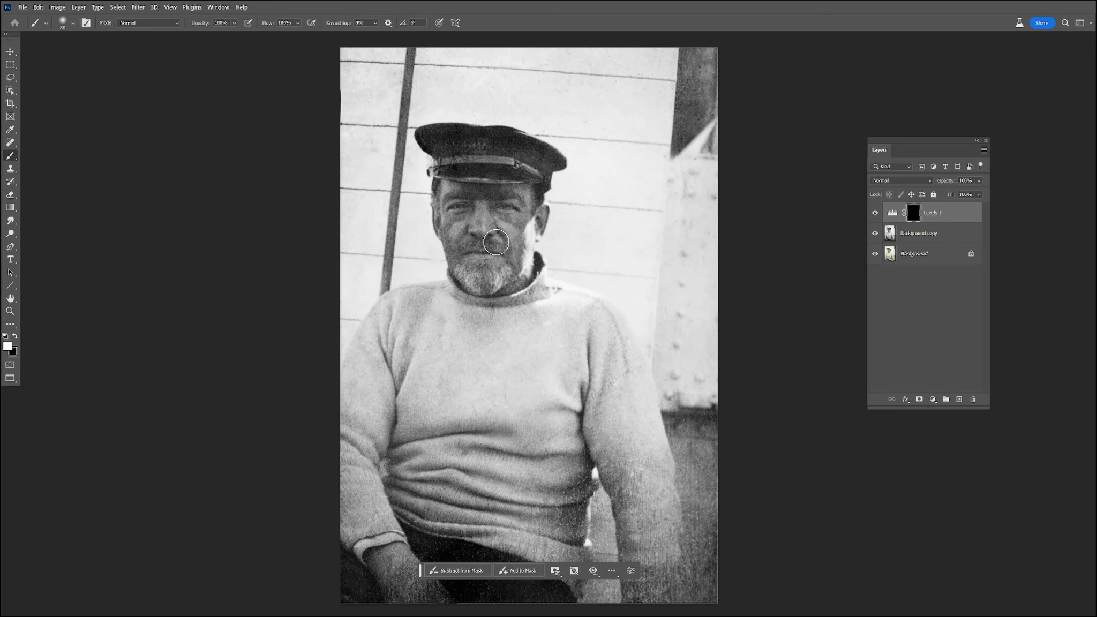
key(bracketright)
key(bracketright)
key(bracketright)
key(bracketright)
mouse_move(474, 212)
mouse_down()
mouse_move(471, 241)
mouse_move(482, 187)
mouse_up()
- Try painting the sweater into the Levels mask with a much larger brush at full opacity, and undo the strokes
key(bracketright)
key(bracketright)
key(bracketright)
key(bracketright)
key(bracketright)
mouse_move(527, 361)
mouse_down()
mouse_move(433, 383)
mouse_move(557, 396)
mouse_move(496, 475)
mouse_up()
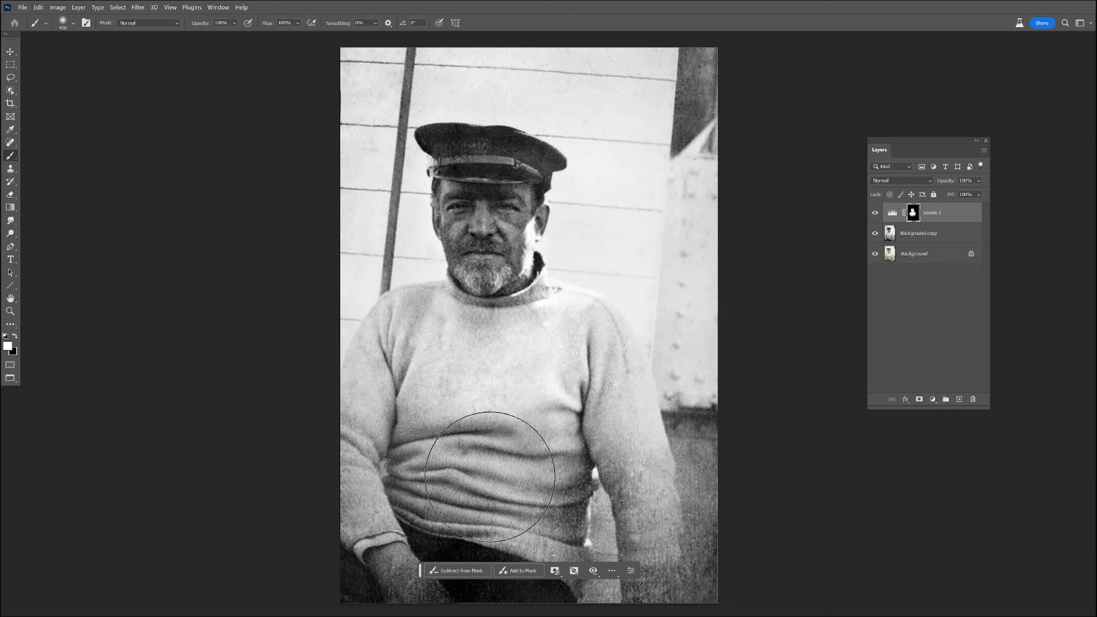
key(ctrl+z)
mouse_move(567, 369)
mouse_down()
mouse_move(425, 375)
mouse_move(501, 425)
mouse_up()
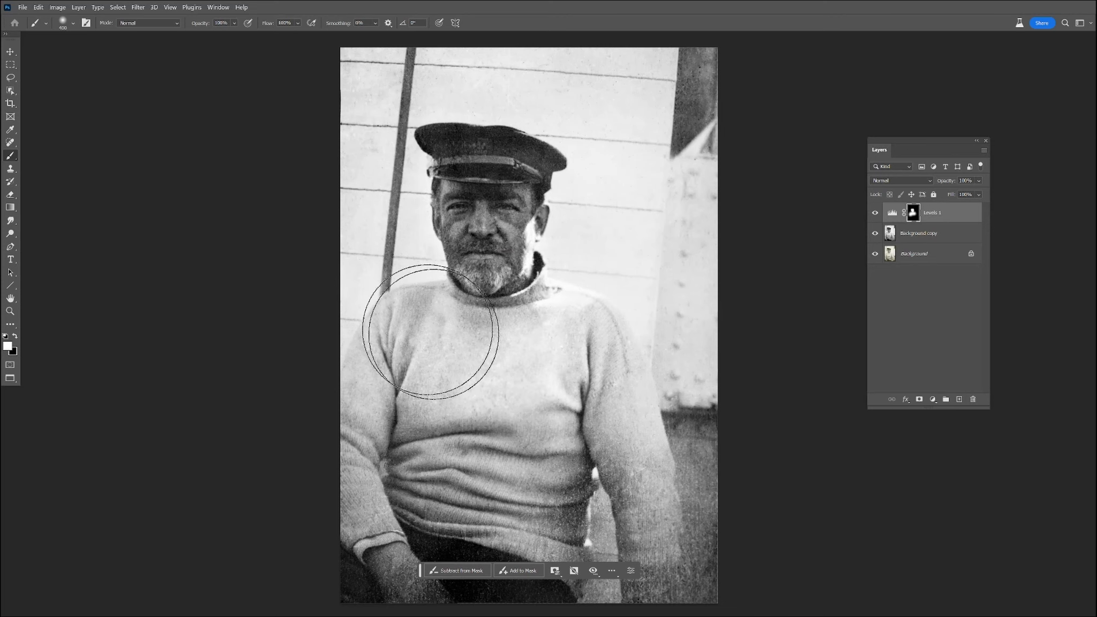
key(ctrl+z)
- Lower the brush opacity and paint the sweater into the Levels mask
click(234, 23)
click(228, 35)
mouse_move(463, 365)
mouse_down()
mouse_move(432, 405)
mouse_move(504, 438)
mouse_up()
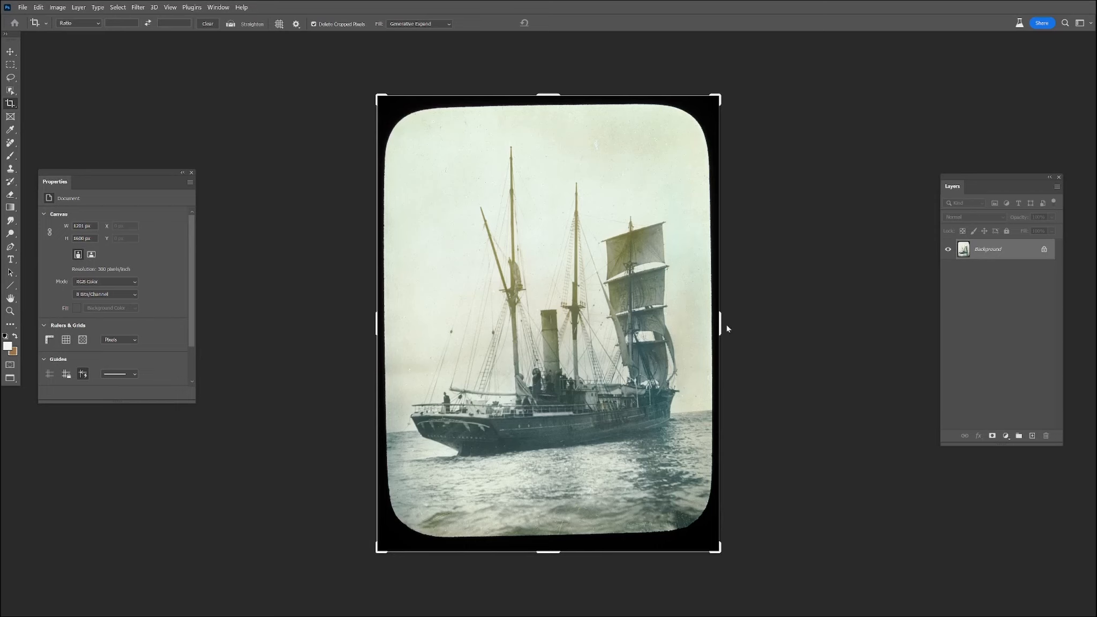
- Measure along the sea horizon of the ship photo with the Ruler tool and straighten the layer to that line
drag(721, 328, 721, 329)
key(Escape)
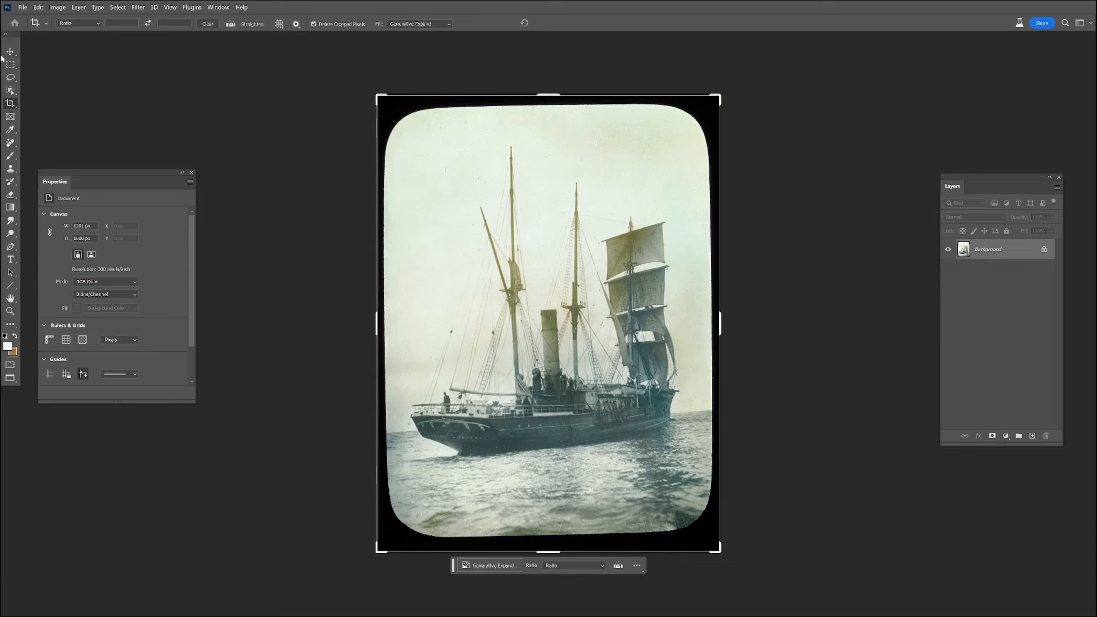
click(9, 129)
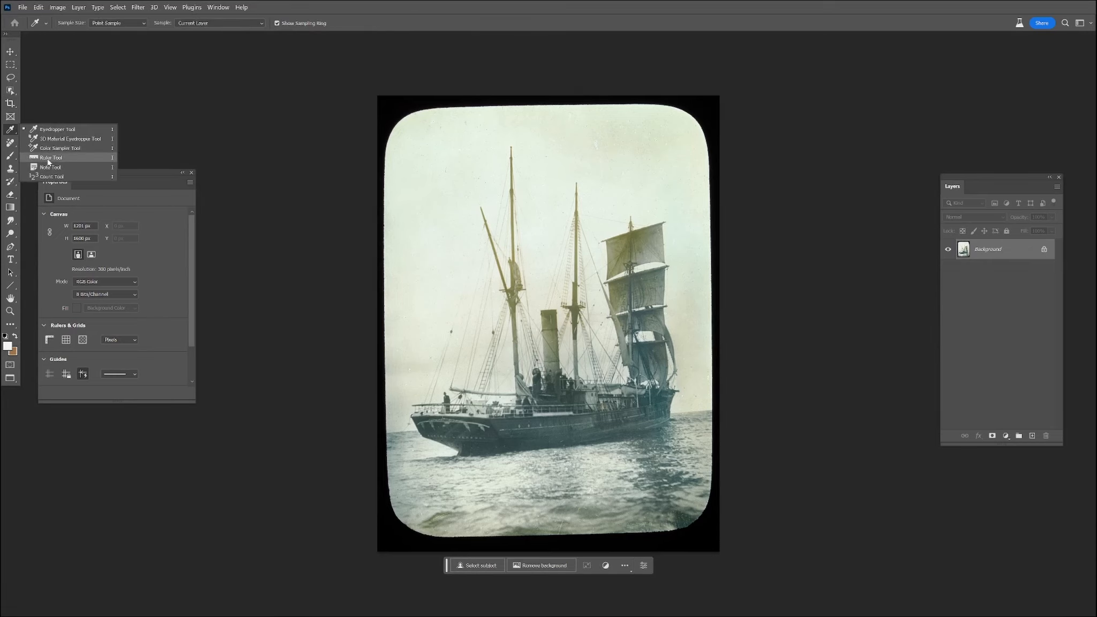
click(48, 156)
mouse_move(387, 433)
mouse_down()
mouse_move(633, 446)
mouse_move(721, 412)
mouse_up()
drag(719, 409, 719, 409)
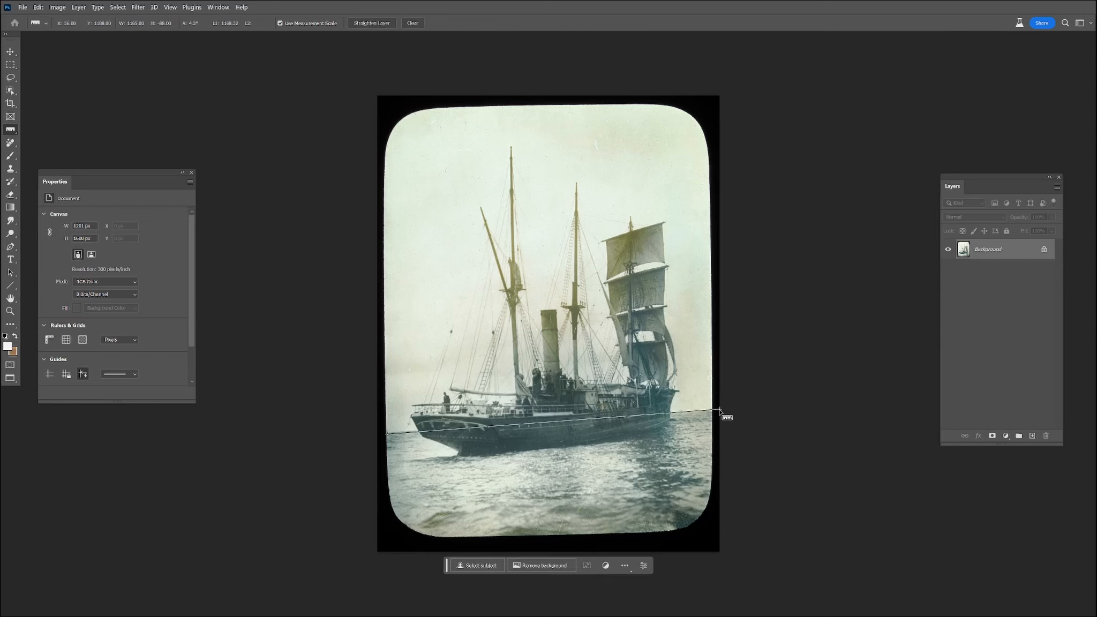
click(370, 25)
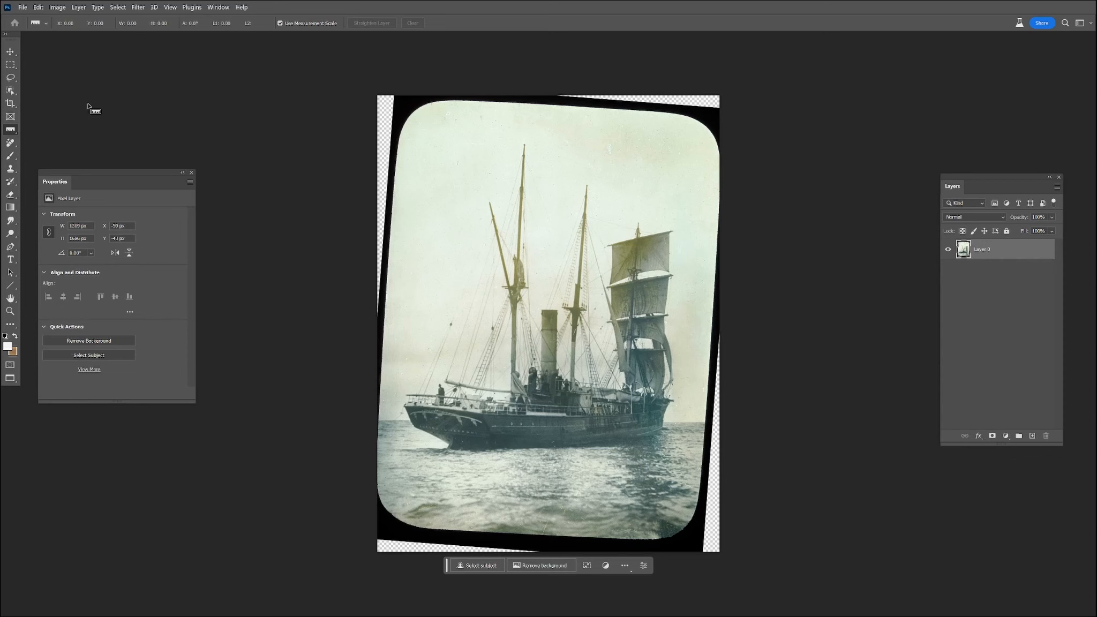
- Crop the ship photo inward on all four sides to trim off most of the transparent and black borders
click(10, 103)
drag(544, 94, 549, 105)
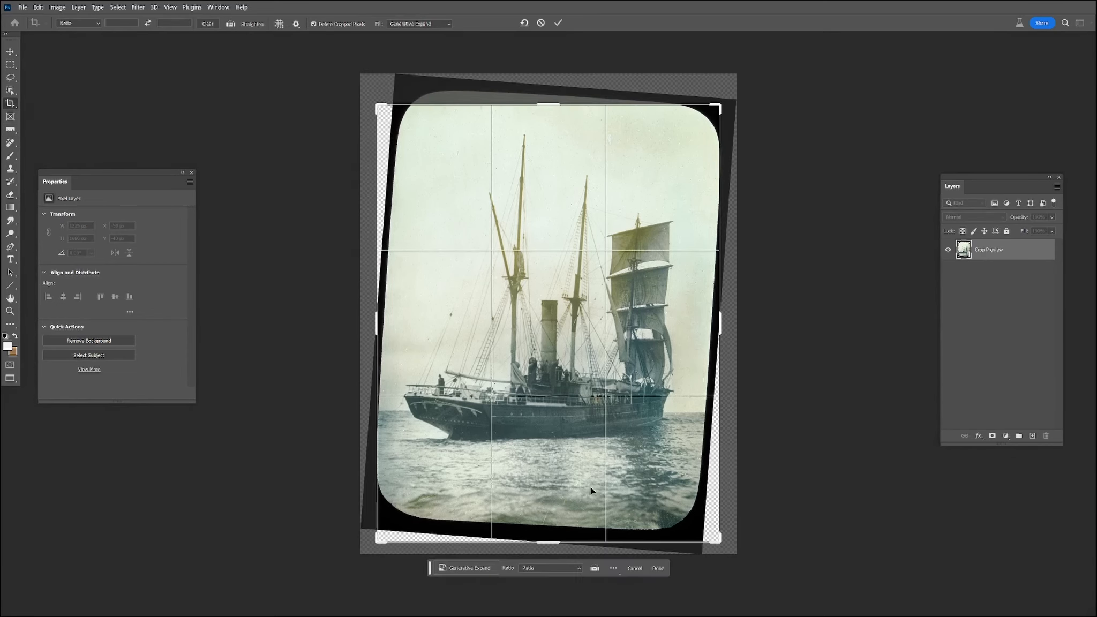
drag(546, 538, 547, 520)
drag(377, 325, 382, 325)
drag(717, 323, 711, 324)
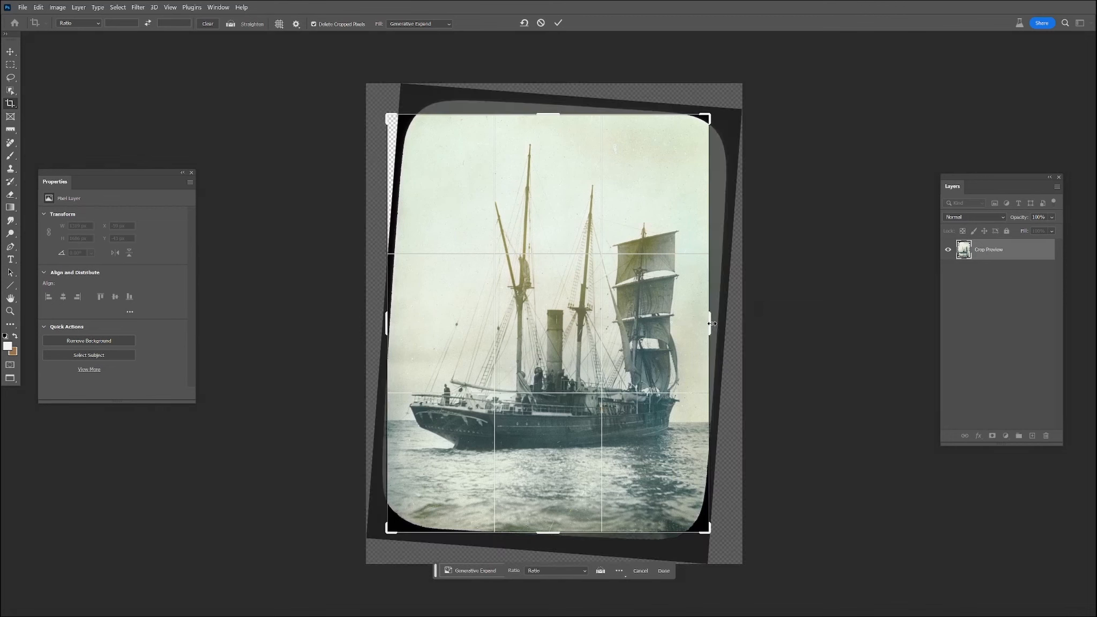
click(661, 572)
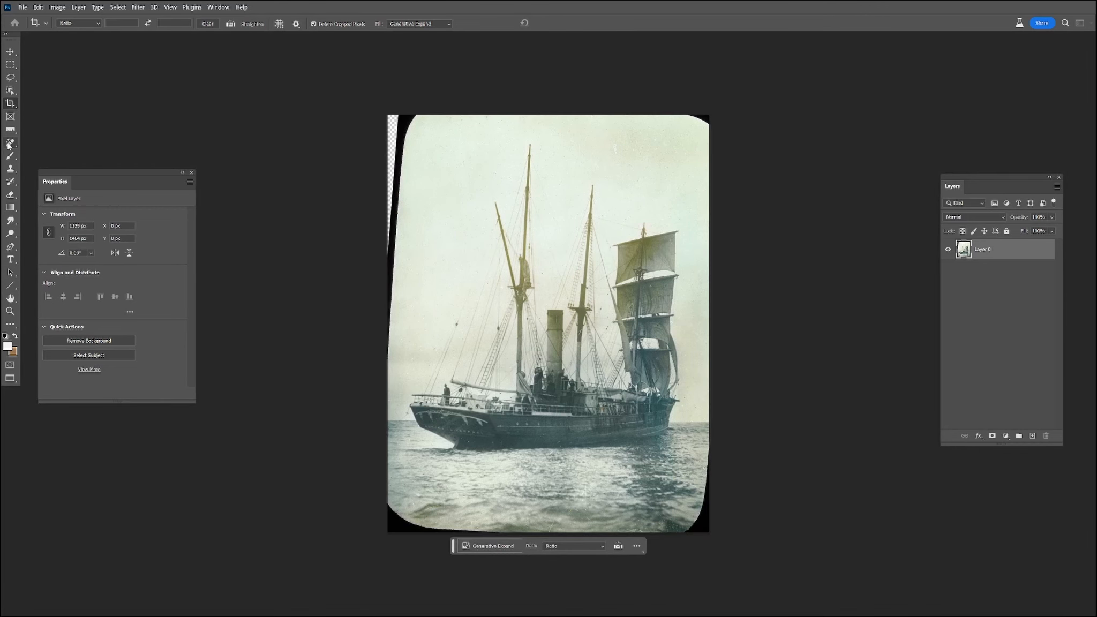
- Cover the remaining transparent and black edges and corners with neighbouring sky and sea using the Clone Stamp
click(11, 169)
mouse_move(393, 317)
mouse_down()
mouse_move(381, 361)
mouse_move(391, 216)
mouse_move(380, 190)
mouse_move(404, 184)
mouse_move(393, 174)
mouse_move(412, 125)
mouse_up()
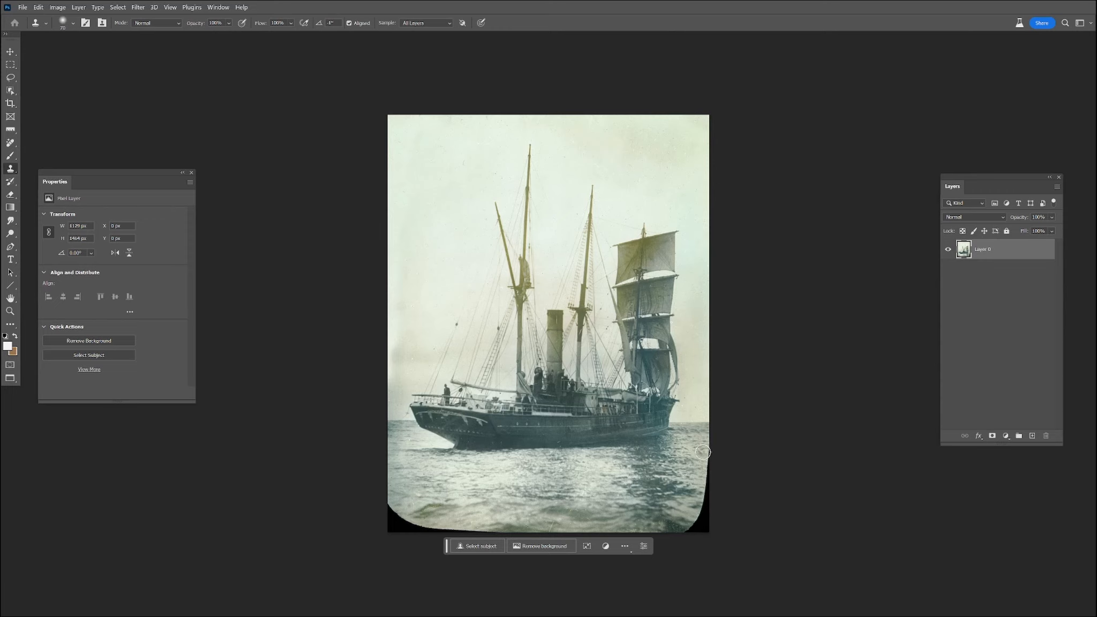
drag(709, 479, 703, 530)
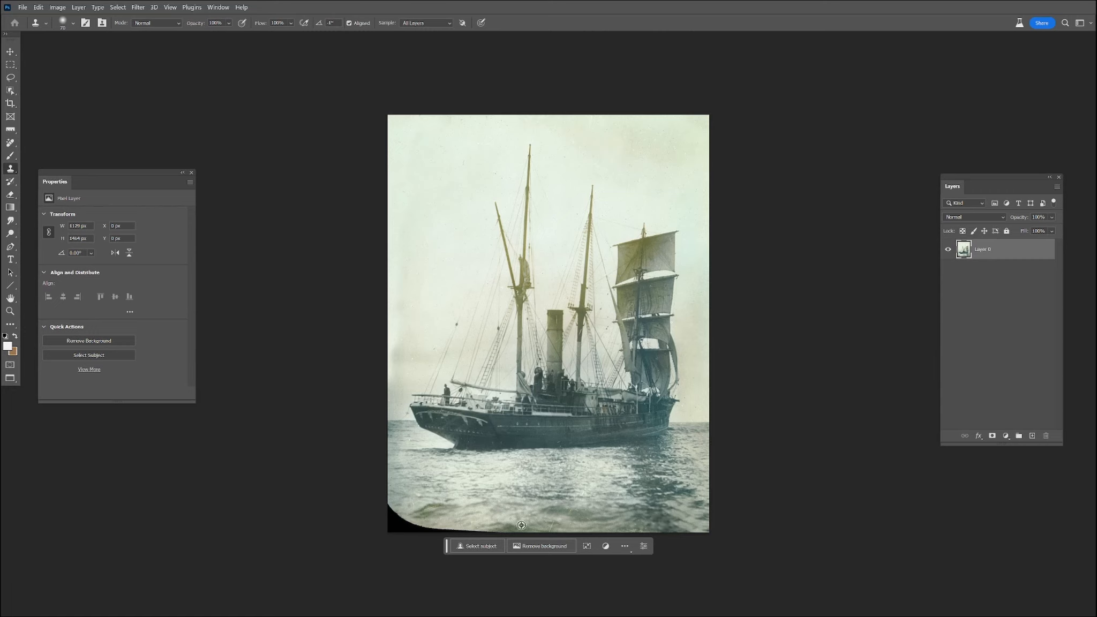
mouse_move(472, 526)
mouse_down()
mouse_move(426, 528)
mouse_move(485, 535)
mouse_move(387, 522)
mouse_move(391, 505)
mouse_move(431, 529)
mouse_move(439, 505)
mouse_move(385, 518)
mouse_up()
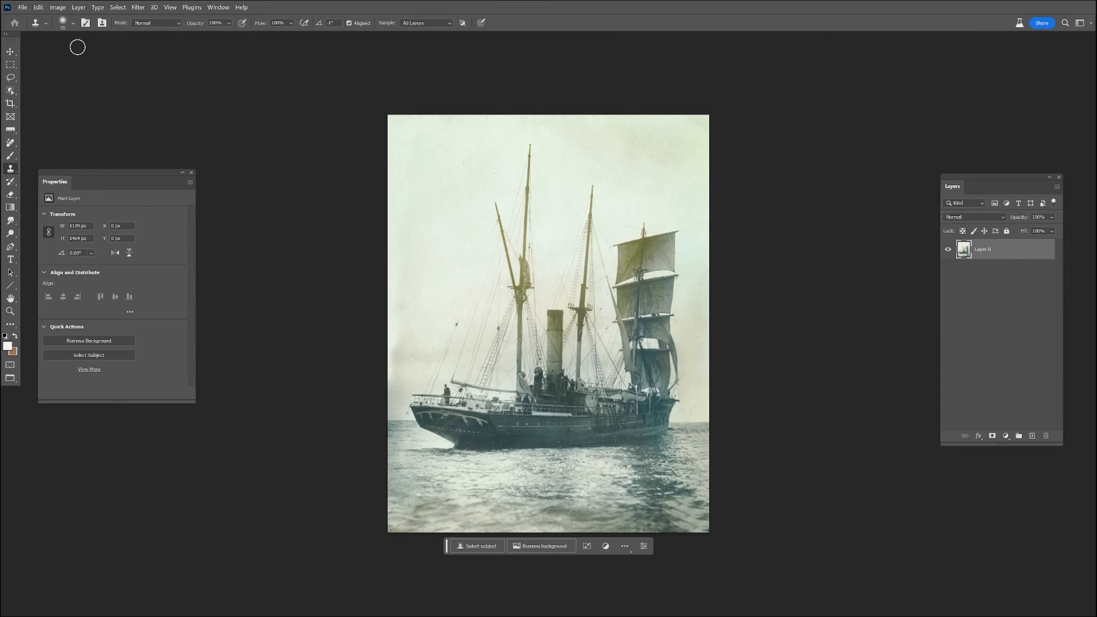
- Extend the canvas to the left of the ship and fill it with Generative Expand, without a prompt
key(c)
drag(387, 320, 329, 319)
click(601, 546)
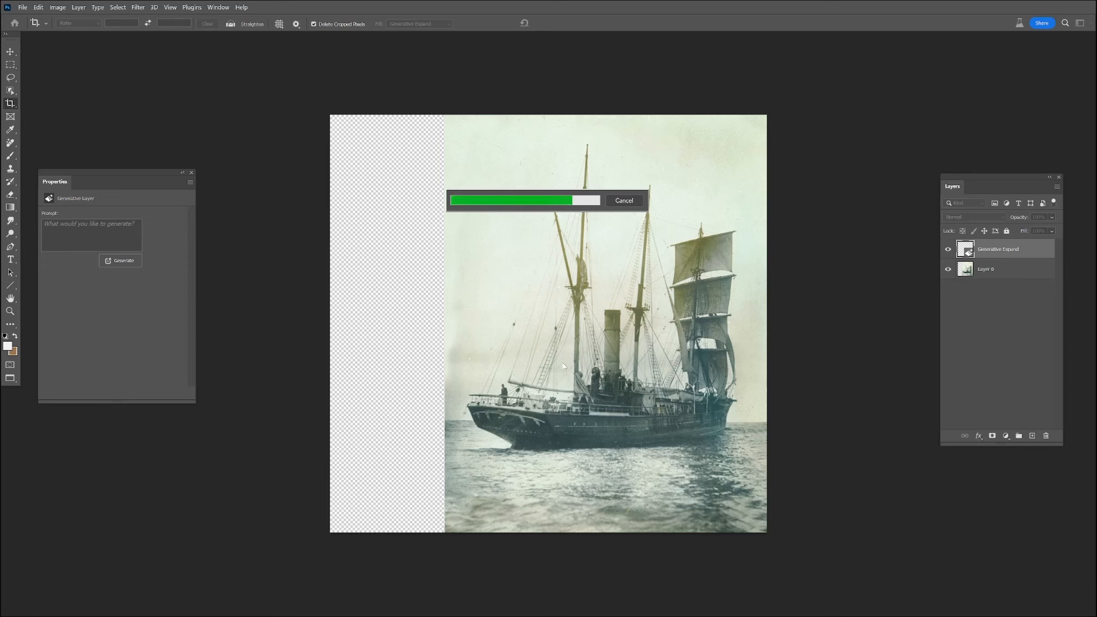
- Compare the generated left-side variations, generate another set without a prompt, and choose the sixth variation
click(91, 300)
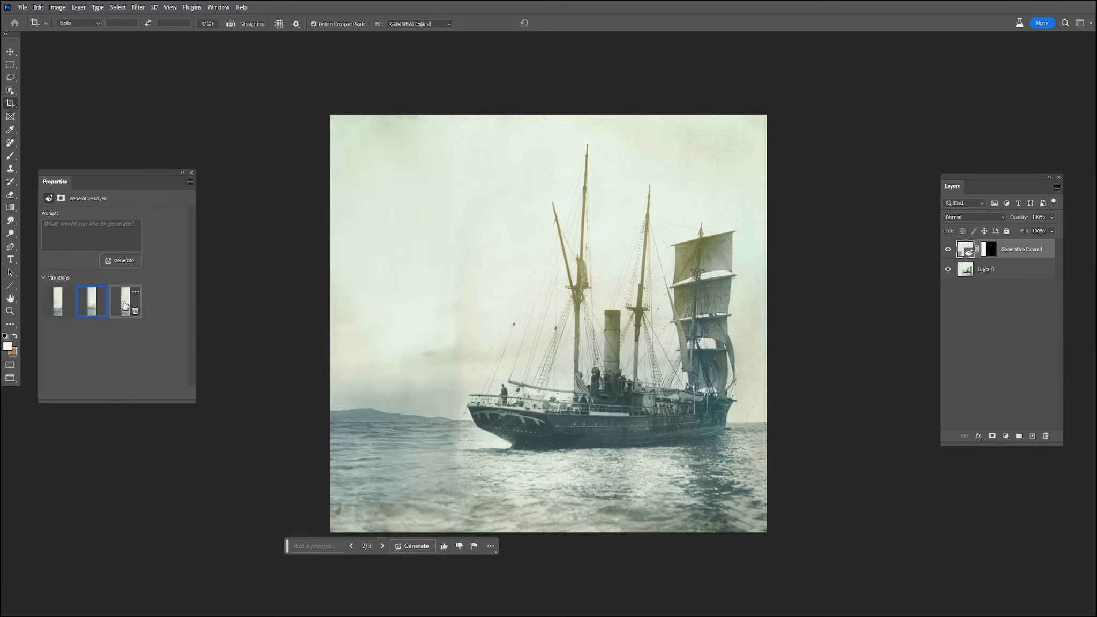
click(125, 300)
click(58, 301)
click(123, 261)
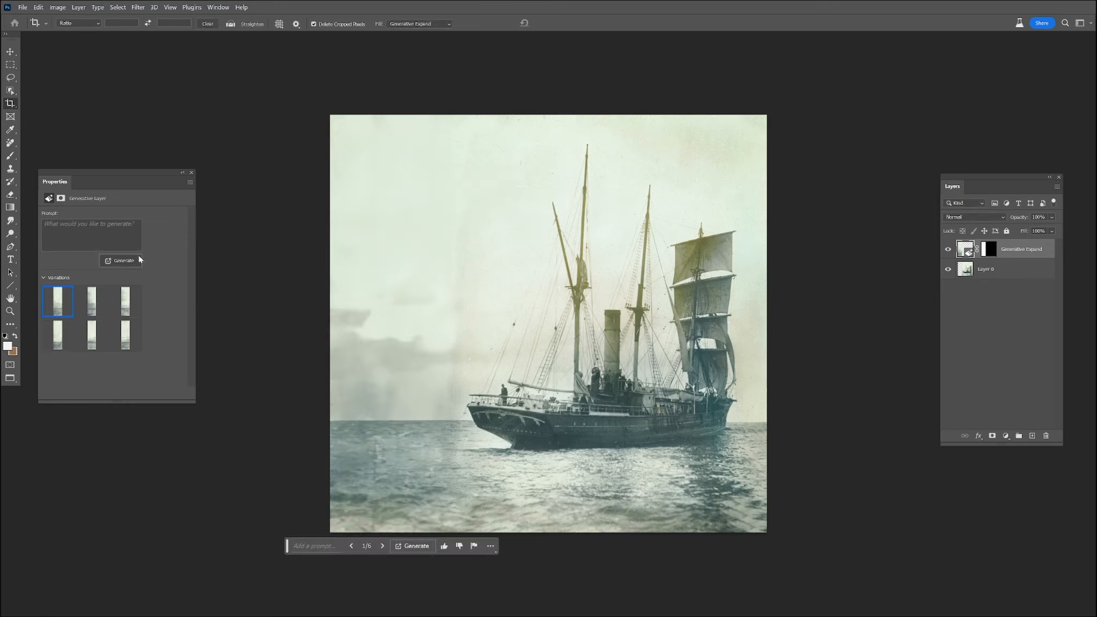
click(91, 302)
click(128, 300)
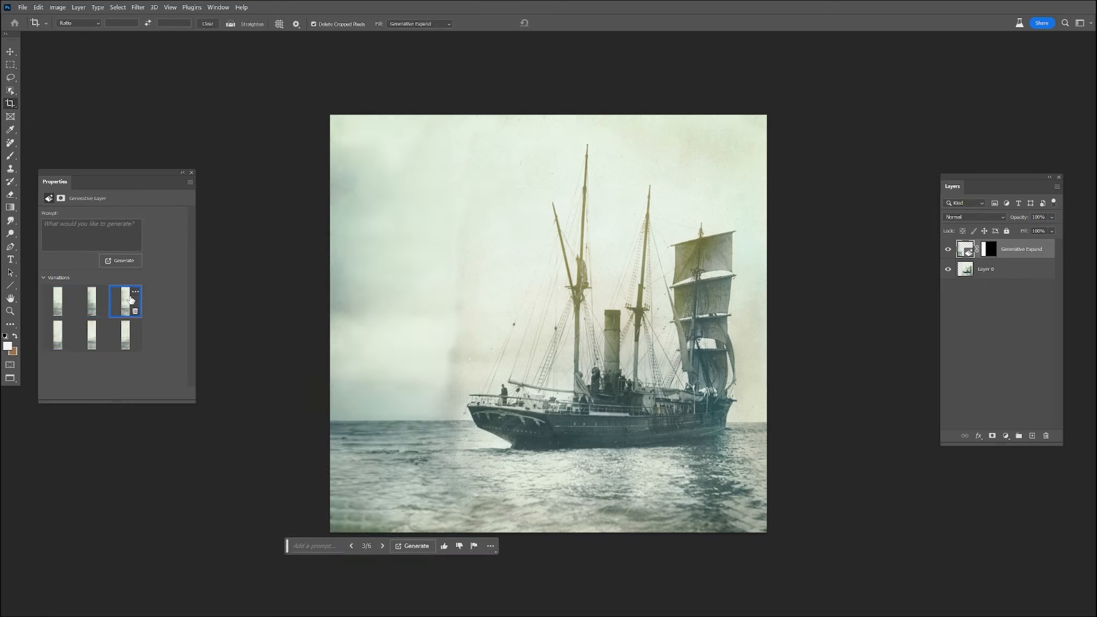
click(58, 335)
click(92, 335)
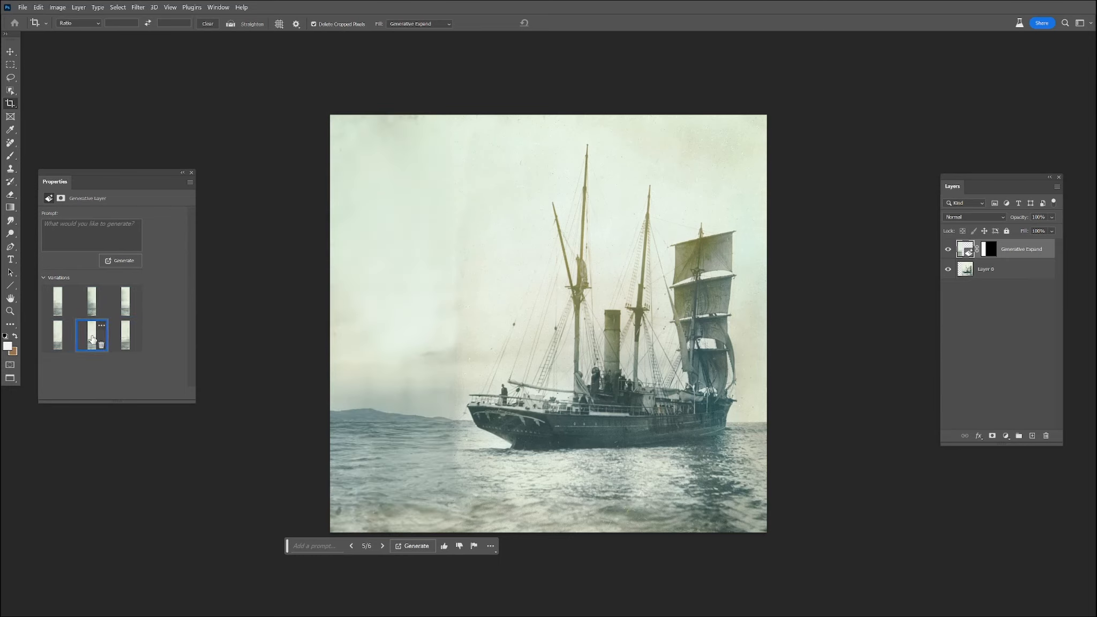
click(127, 338)
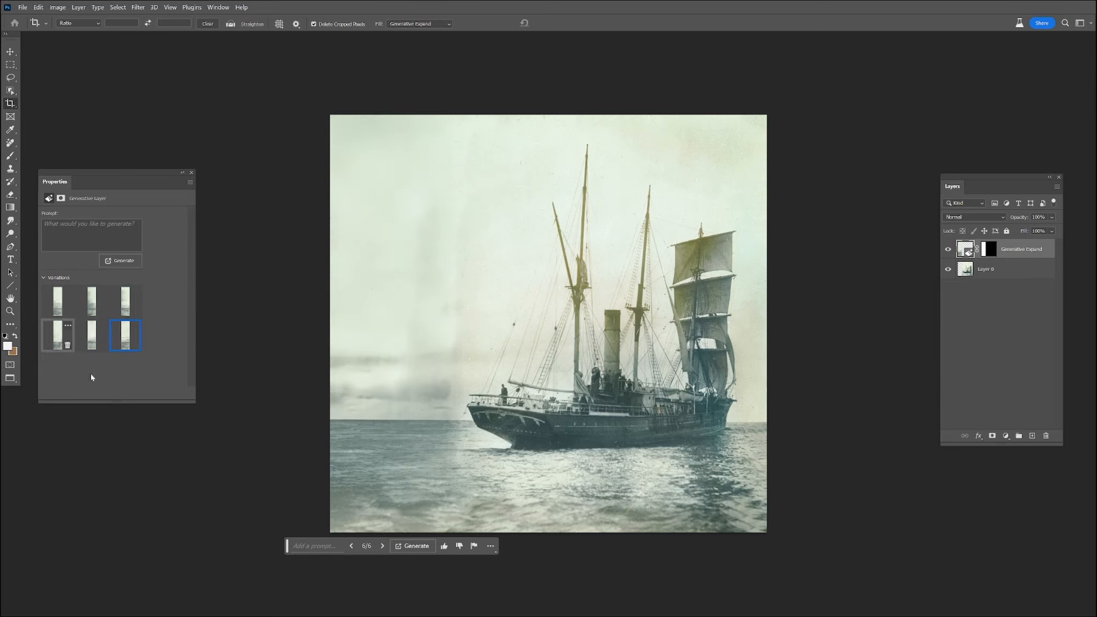
- Extend the canvas to the right of the ship with Generative Expand, without a prompt, and choose the second variation
click(10, 104)
drag(768, 323, 822, 321)
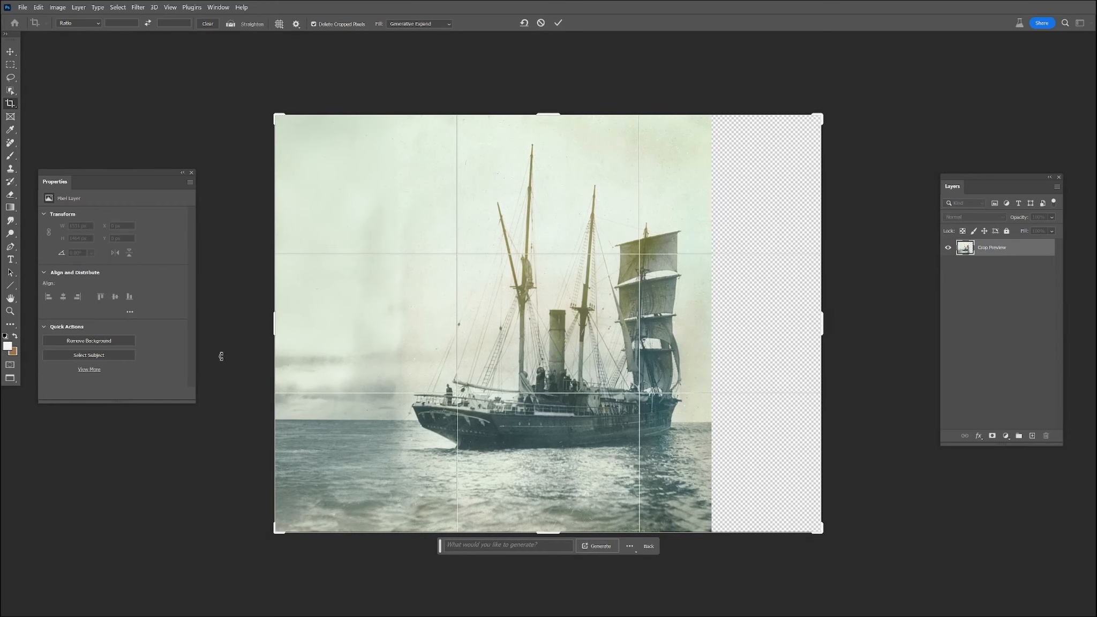
click(600, 546)
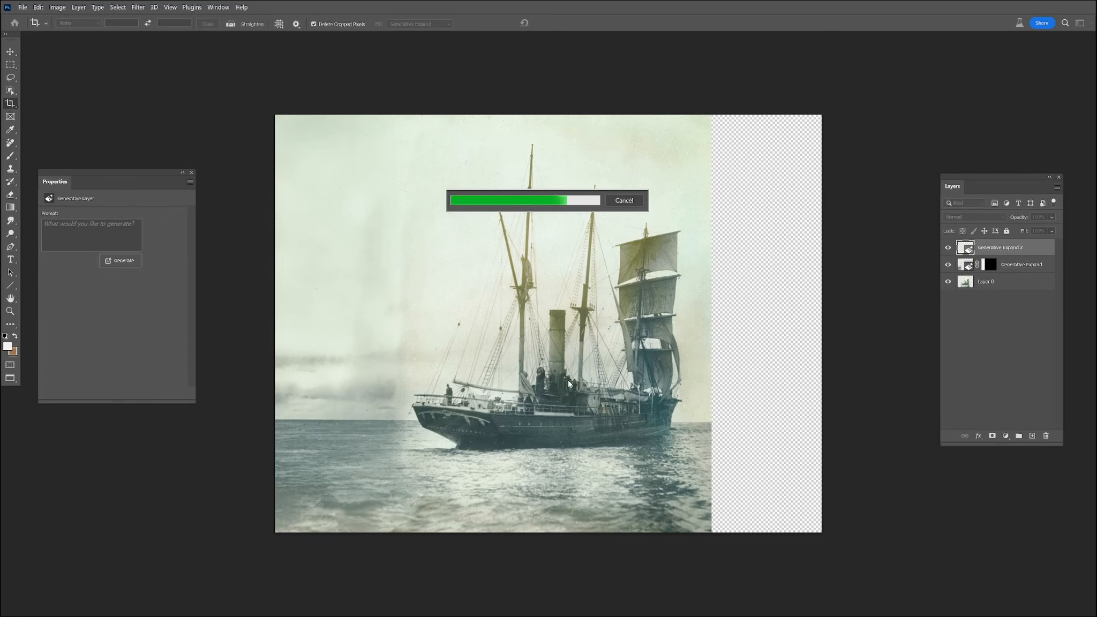
click(94, 307)
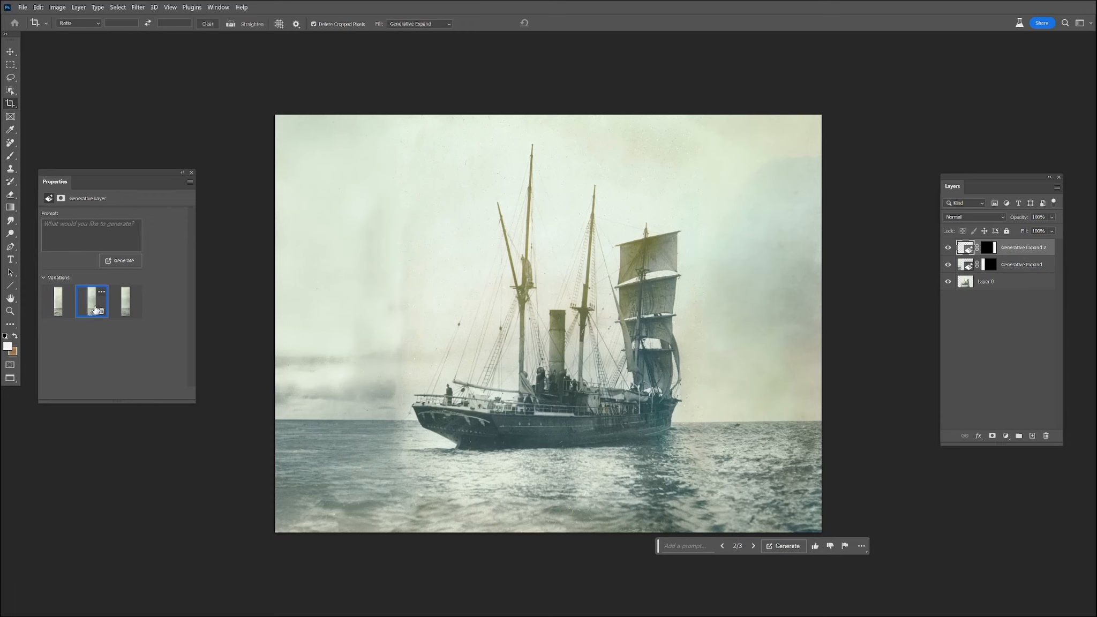
- Merge the two expansion layers with the ship layer and fully desaturate the result with Hue/Saturation
right_click(1008, 287)
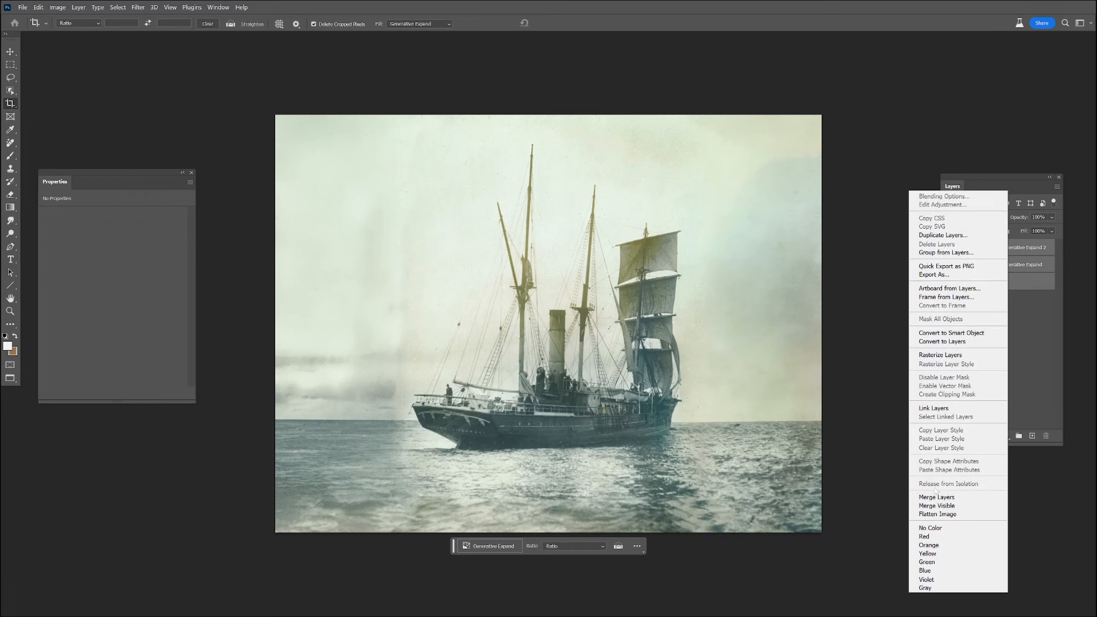
click(958, 495)
click(58, 7)
mouse_move(96, 31)
click(209, 81)
drag(512, 216, 424, 217)
click(633, 147)
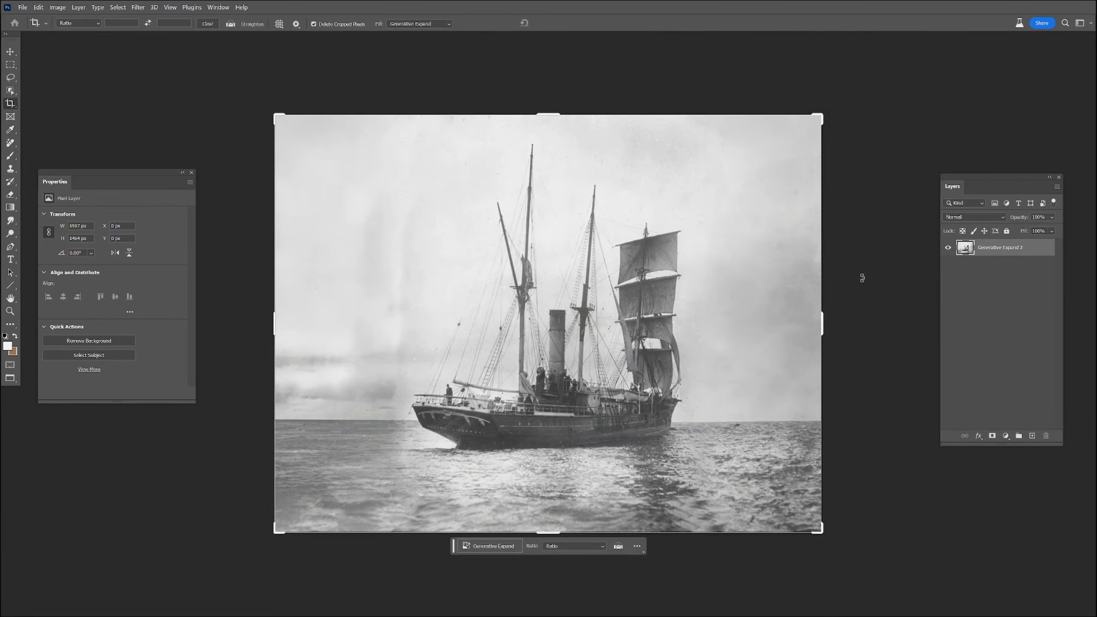
- Add a Levels adjustment layer with input levels of 53, 1.19 and 244 to strengthen the ship photo's contrast
click(1005, 436)
click(1028, 300)
drag(127, 176, 368, 161)
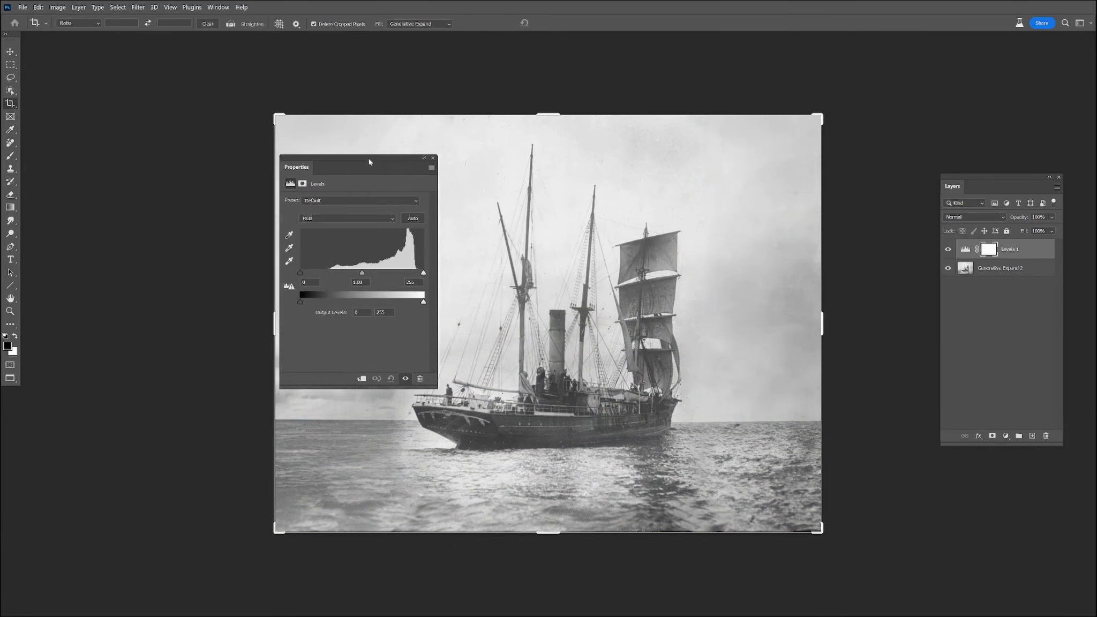
drag(423, 274, 404, 276)
drag(301, 274, 367, 276)
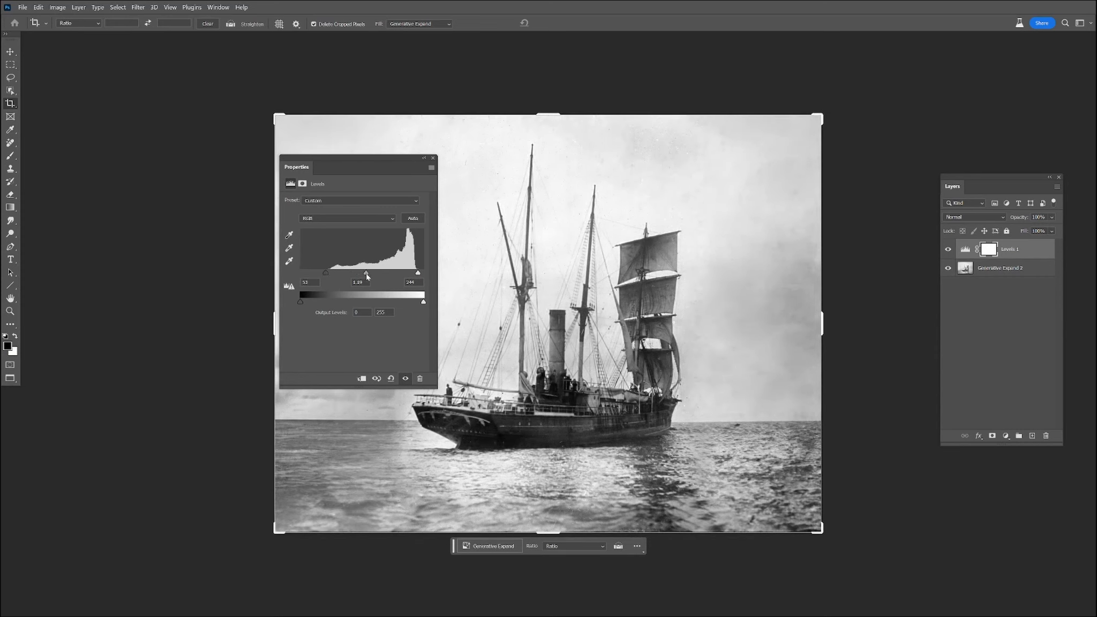
click(432, 158)
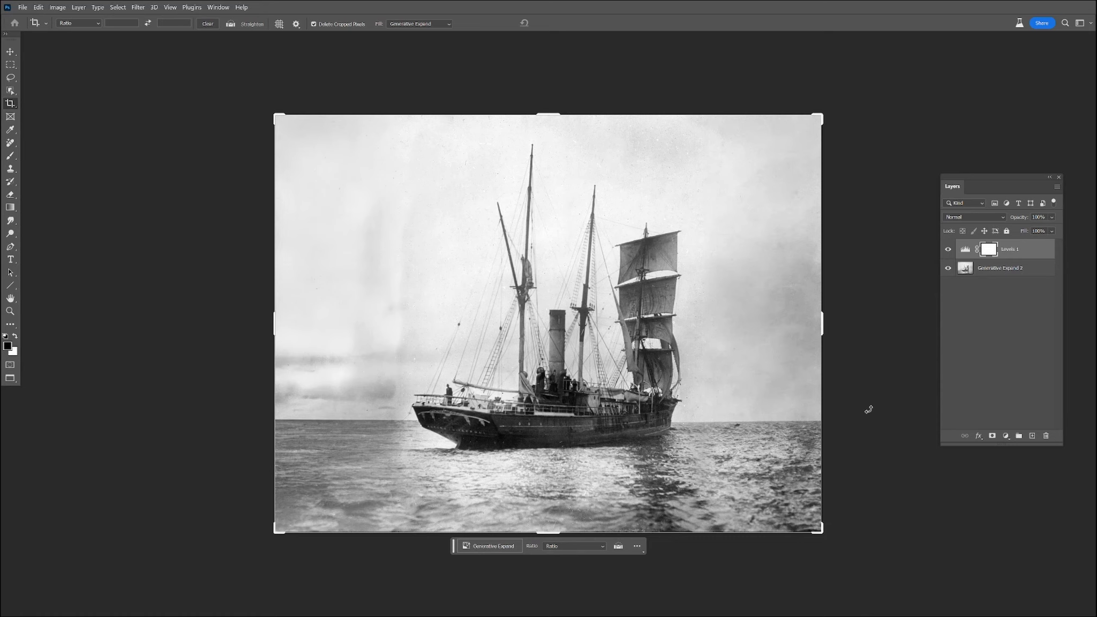
- Enlarge the Healing Brush, sample clean sky right of the ship, and try healing the streaks in the left sky
right_click(12, 143)
click(64, 160)
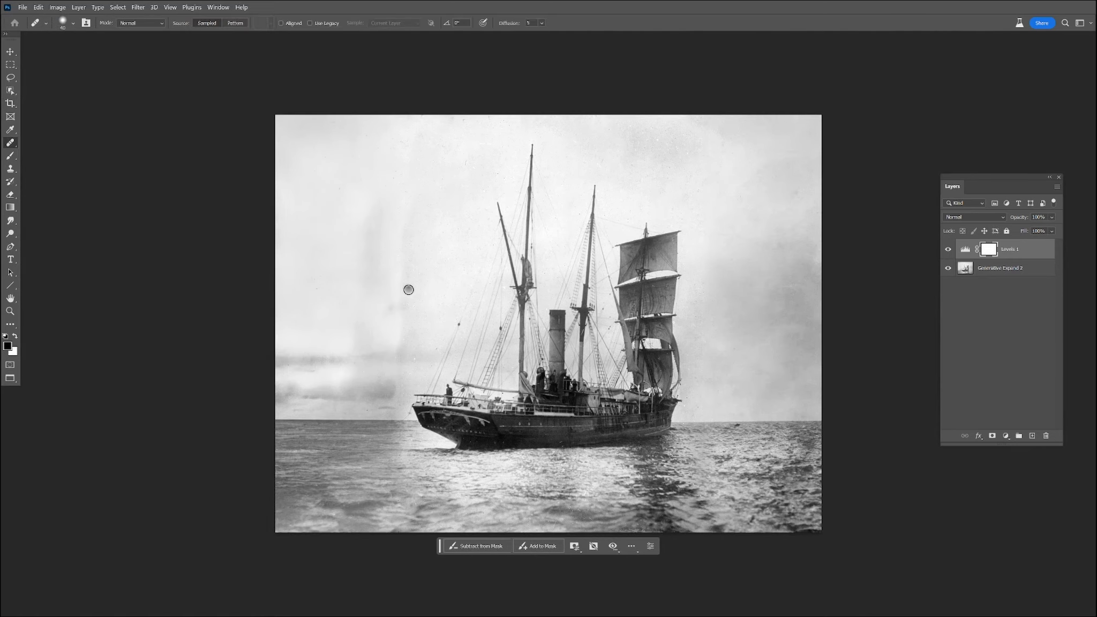
key(bracketright)
key(bracketright)
key(bracketright)
key(bracketright)
key(bracketright)
key(bracketright)
key(bracketright)
key(bracketright)
key(bracketright)
key(bracketright)
key(bracketright)
key(bracketright)
key(bracketleft)
key(bracketleft)
key(bracketleft)
alt+click(749, 255)
mouse_move(395, 345)
mouse_down()
mouse_move(403, 261)
mouse_move(399, 317)
mouse_move(413, 311)
mouse_move(393, 294)
mouse_move(397, 252)
mouse_up()
- Merge the Levels adjustment with the ship photo layer
click(1001, 255)
right_click(975, 267)
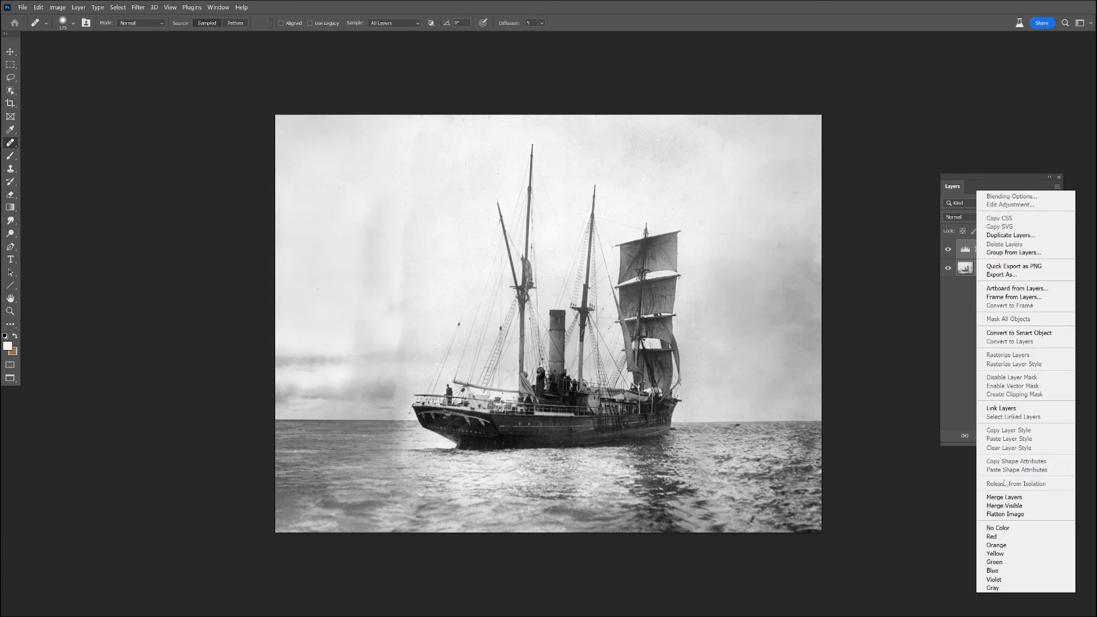
click(996, 498)
- Heal the streaks and uneven clouds left of the ship with the Healing Brush, sampling clean sky on the right
mouse_move(414, 289)
mouse_down()
mouse_move(326, 255)
mouse_move(390, 325)
mouse_move(403, 245)
mouse_move(371, 242)
mouse_move(401, 227)
mouse_move(342, 246)
mouse_move(398, 164)
mouse_move(396, 222)
mouse_move(363, 356)
mouse_move(378, 343)
mouse_move(316, 338)
mouse_move(289, 355)
mouse_move(343, 336)
mouse_up()
alt+click(761, 300)
mouse_move(382, 388)
mouse_down()
mouse_move(320, 379)
mouse_move(371, 369)
mouse_move(334, 386)
mouse_move(354, 377)
mouse_move(368, 396)
mouse_up()
alt+click(724, 223)
alt+click(797, 164)
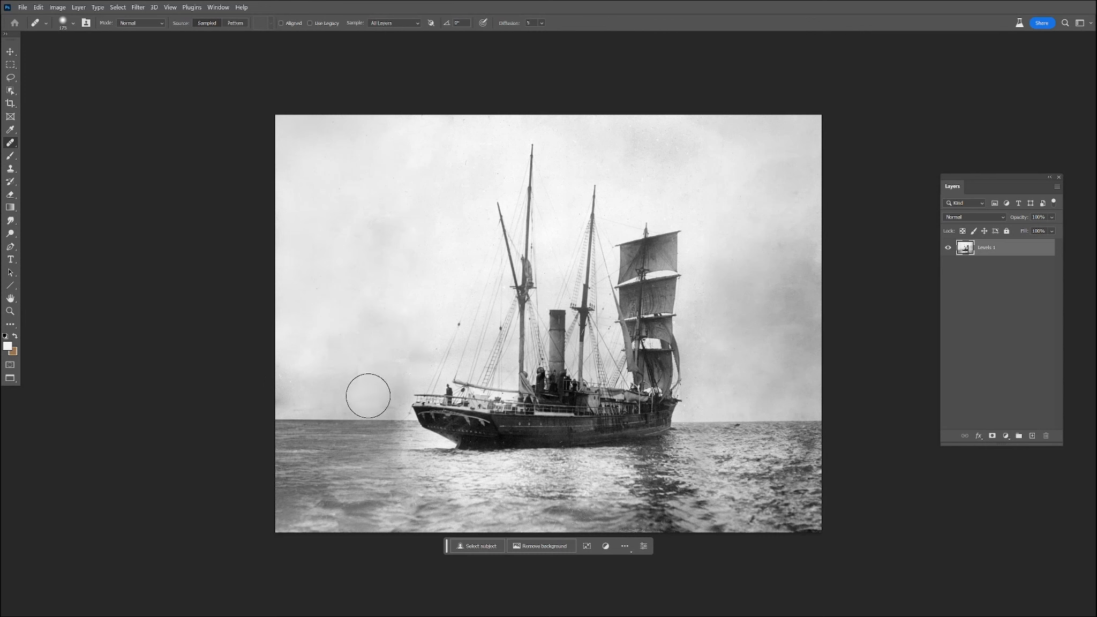
- Reduce the Healing Brush size and touch up small blemishes in the sky and near the horizon left of the ship
key(bracketleft)
key(bracketleft)
key(bracketleft)
key(bracketleft)
key(bracketleft)
key(bracketleft)
key(bracketleft)
scroll(375, 384, up, 3)
mouse_move(478, 334)
mouse_down()
mouse_move(461, 324)
mouse_move(422, 432)
mouse_move(329, 420)
mouse_move(177, 366)
mouse_up()
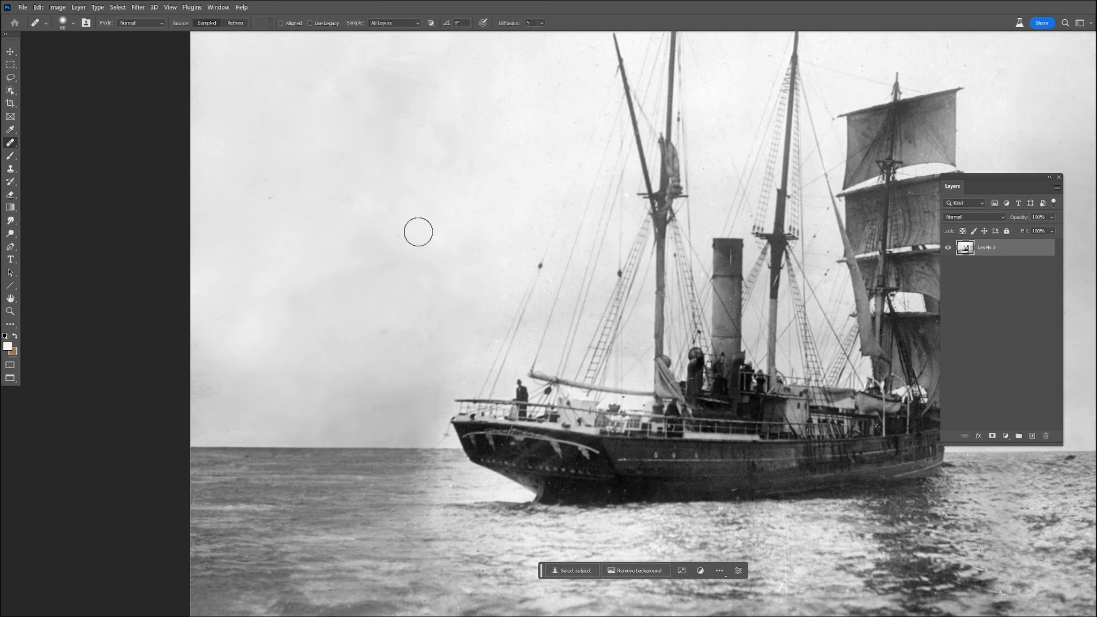
click(347, 440)
click(527, 163)
- Lower the Clone Stamp opacity, try cloning water over the tonal seam left of the ship, and undo the stroke
click(10, 168)
click(250, 124)
key(ctrl+z)
click(228, 23)
click(229, 33)
mouse_move(405, 486)
mouse_down()
mouse_move(391, 443)
mouse_move(243, 422)
mouse_move(232, 396)
mouse_up()
alt+click(308, 421)
alt+click(305, 475)
drag(272, 437, 144, 423)
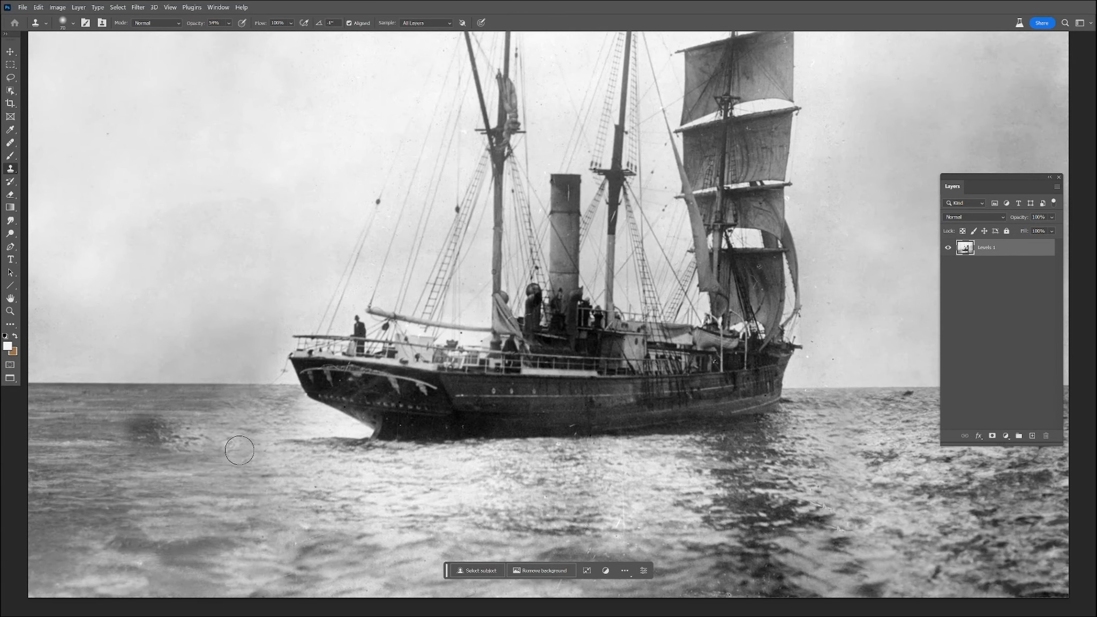
key(ctrl+z)
- Clone sampled water texture over the sea right of the ship and reduce the Clone Stamp brush size
alt+click(925, 436)
click(925, 403)
mouse_move(865, 403)
mouse_down()
mouse_move(812, 392)
mouse_move(809, 442)
mouse_up()
scroll(822, 396, down, 2)
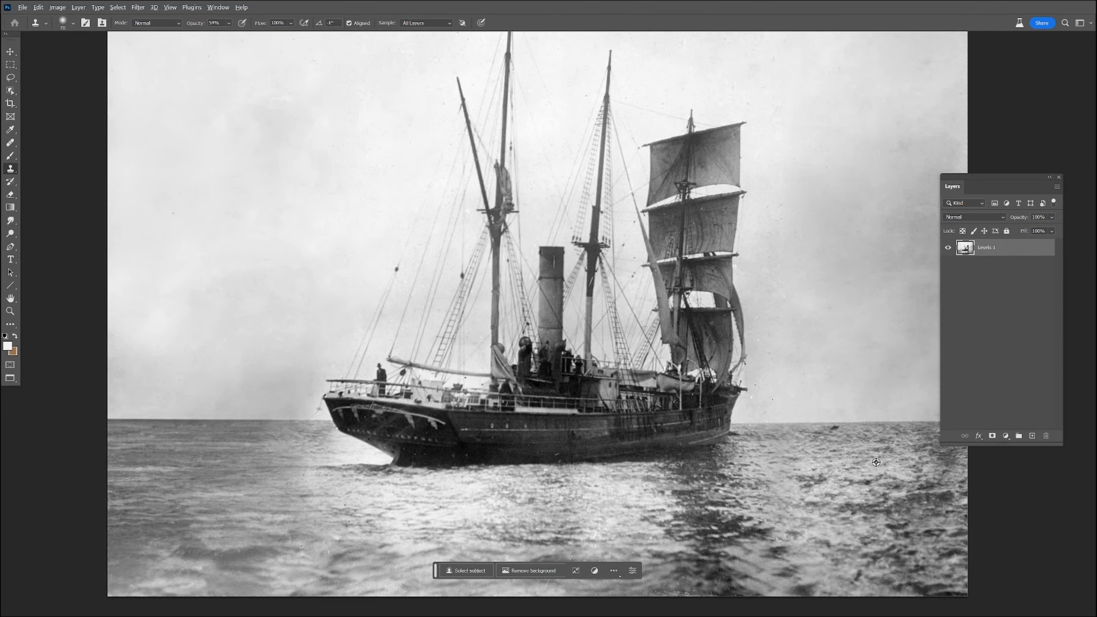
key(bracketleft)
key(bracketleft)
key(bracketleft)
key(bracketleft)
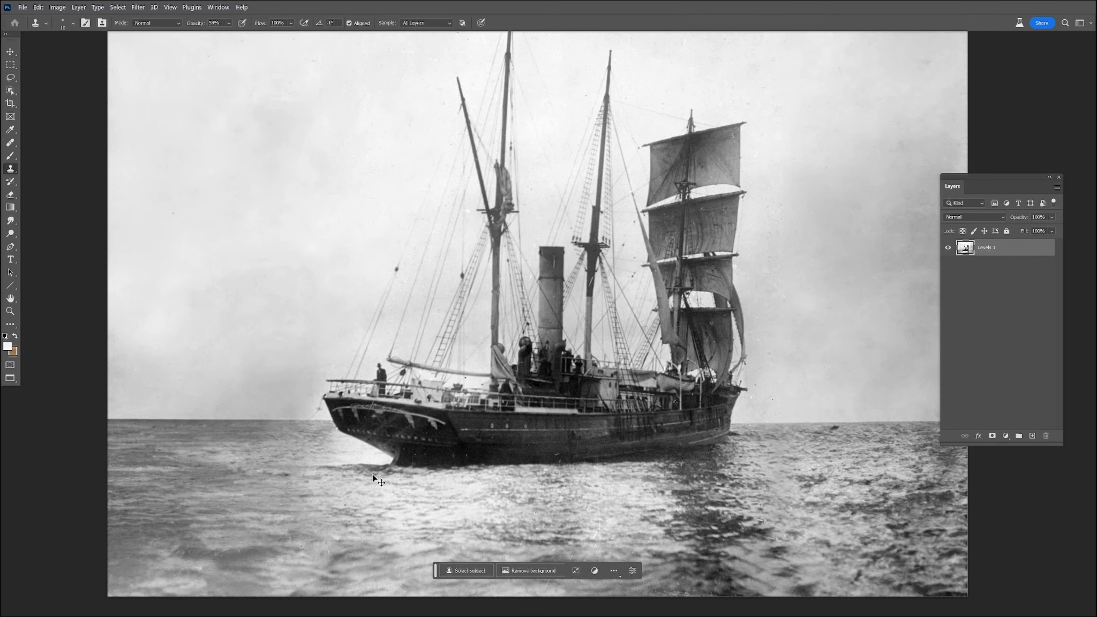
- Remove the specks and scratches around the ship's deck and hull with the Spot Healing Brush
scroll(372, 473, down, 1)
scroll(589, 458, up, 3)
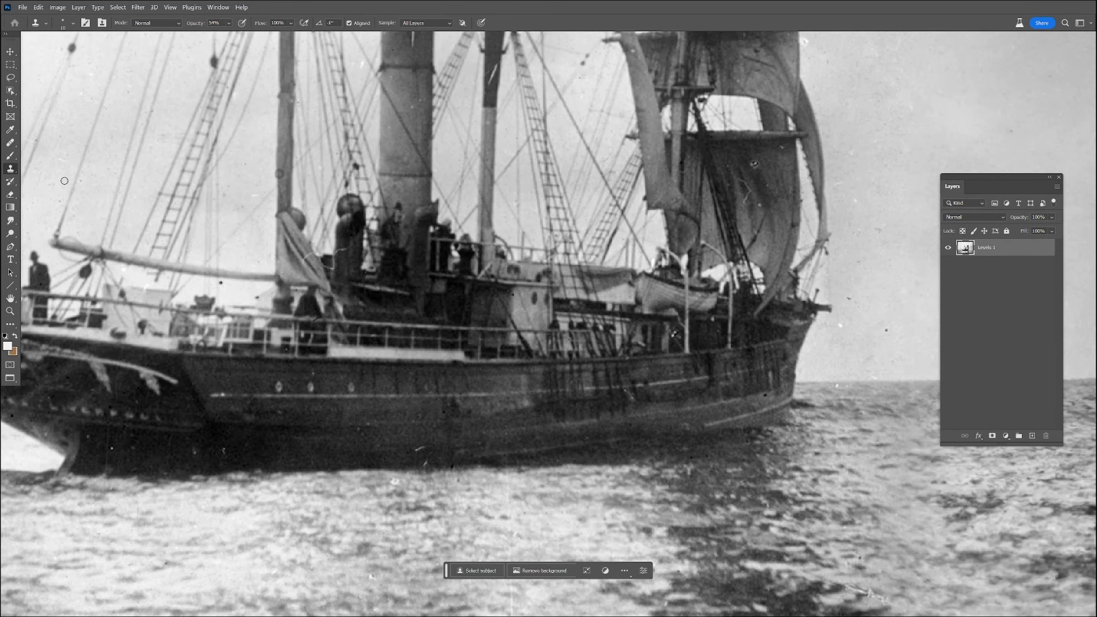
key(j)
right_click(10, 143)
click(48, 141)
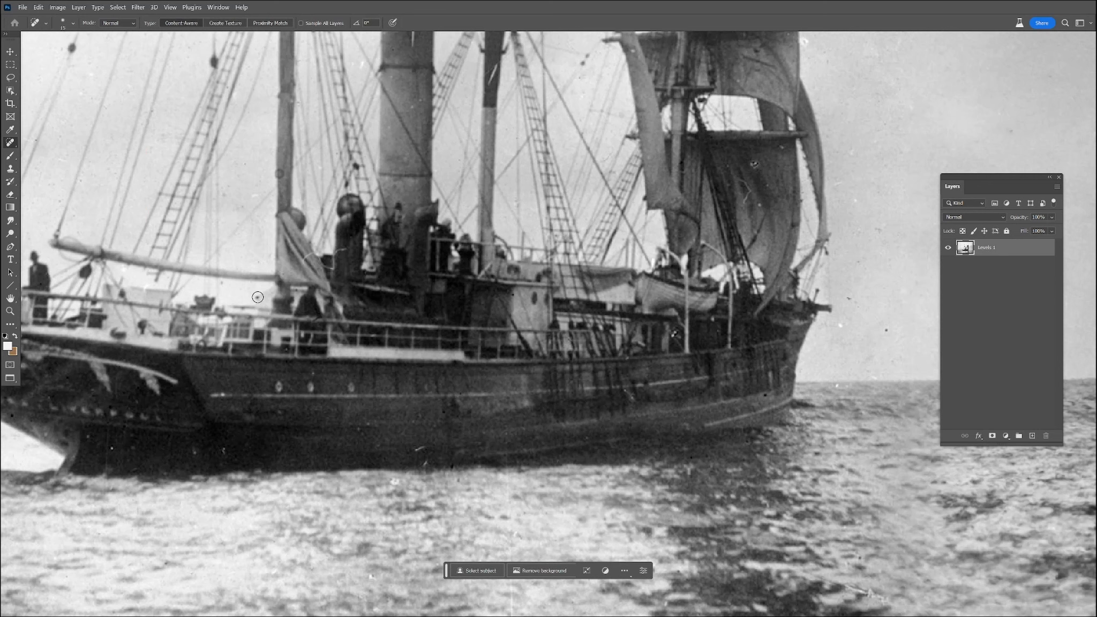
click(334, 253)
drag(507, 418, 506, 551)
mouse_move(408, 459)
mouse_down()
mouse_move(432, 402)
mouse_move(452, 242)
mouse_up()
- Remove the specks and scratches from the bright water below the hull with the Spot Healing Brush
drag(557, 338, 555, 410)
drag(539, 428, 551, 393)
mouse_move(573, 439)
mouse_down()
mouse_move(562, 452)
mouse_move(572, 500)
mouse_move(502, 471)
mouse_up()
drag(455, 483, 436, 521)
click(494, 502)
drag(554, 527, 548, 535)
drag(578, 538, 587, 506)
drag(612, 436, 655, 456)
- Spot-heal the white marks and specks in and beside the ship's dark reflection, down to the photo's lower edge
drag(752, 480, 538, 444)
mouse_move(746, 389)
mouse_down()
mouse_move(694, 373)
mouse_move(632, 312)
mouse_up()
mouse_move(707, 351)
mouse_down()
mouse_move(671, 338)
mouse_move(716, 353)
mouse_up()
drag(705, 343, 696, 350)
click(726, 385)
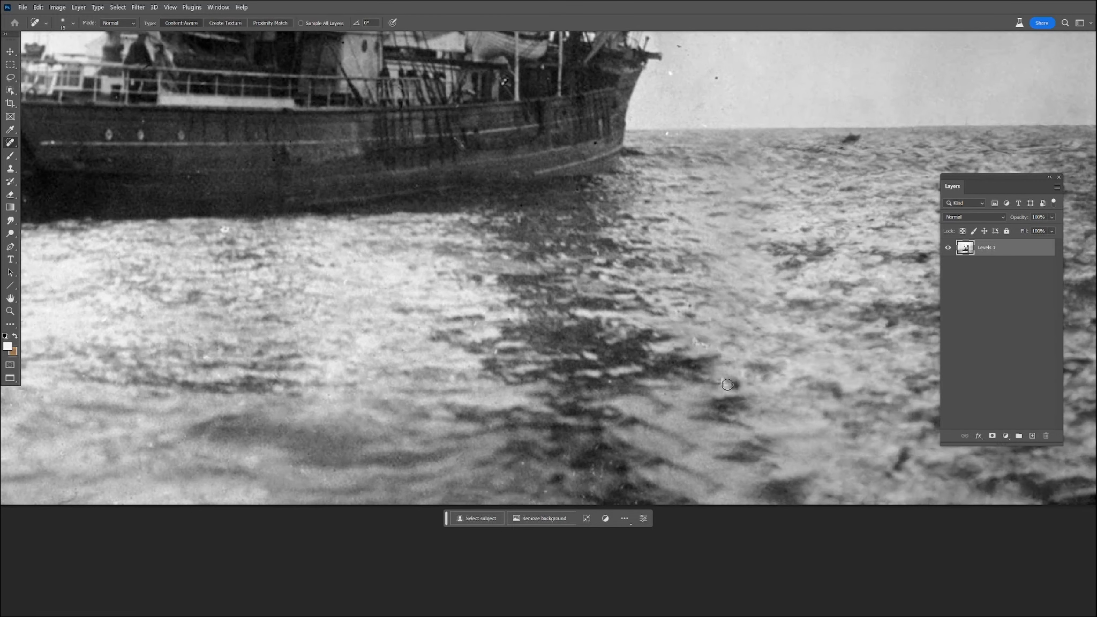
key(s)
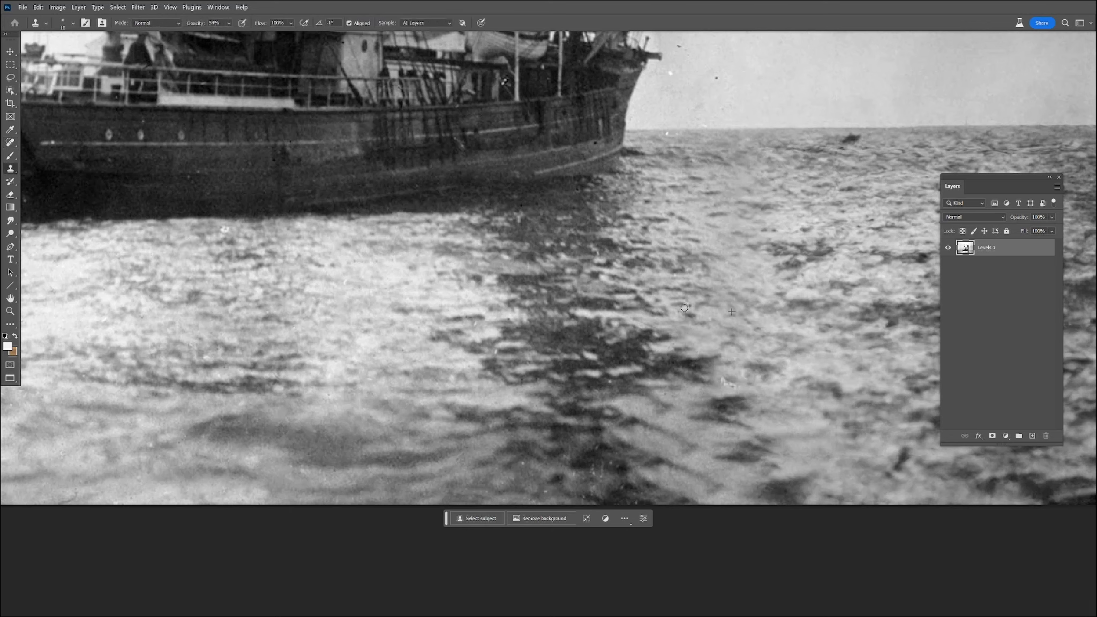
key(j)
drag(713, 370, 727, 381)
click(596, 377)
mouse_move(607, 465)
mouse_down()
mouse_move(652, 442)
mouse_move(688, 448)
mouse_move(704, 492)
mouse_move(569, 471)
mouse_move(594, 479)
mouse_up()
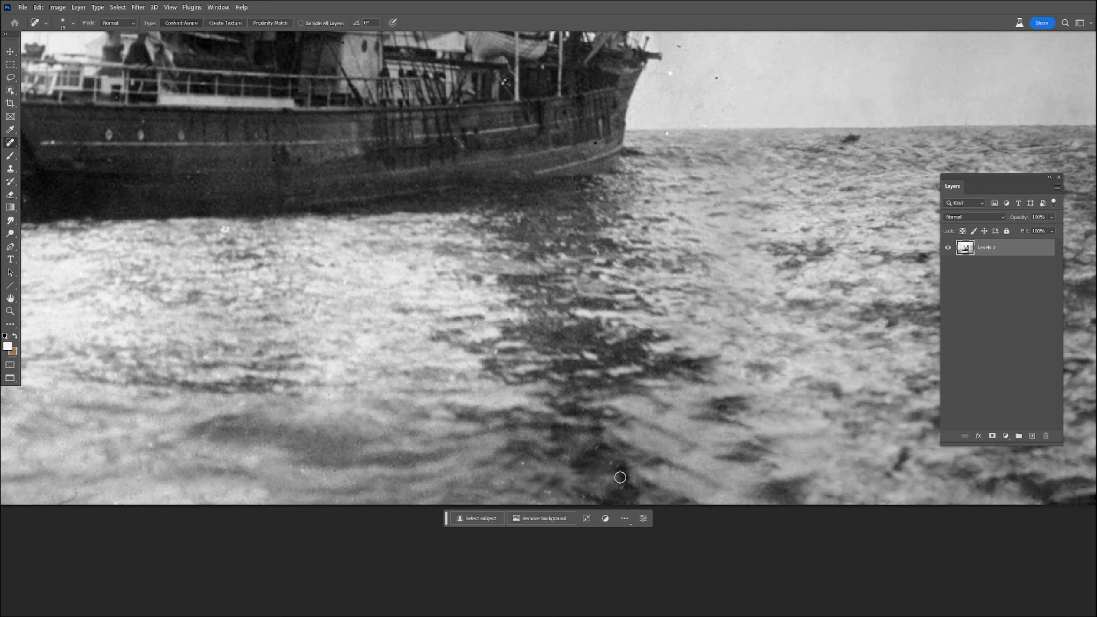
- Enlarge the Clone Stamp brush and clone water texture over the blemishes beside the lower part of the reflection
key(s)
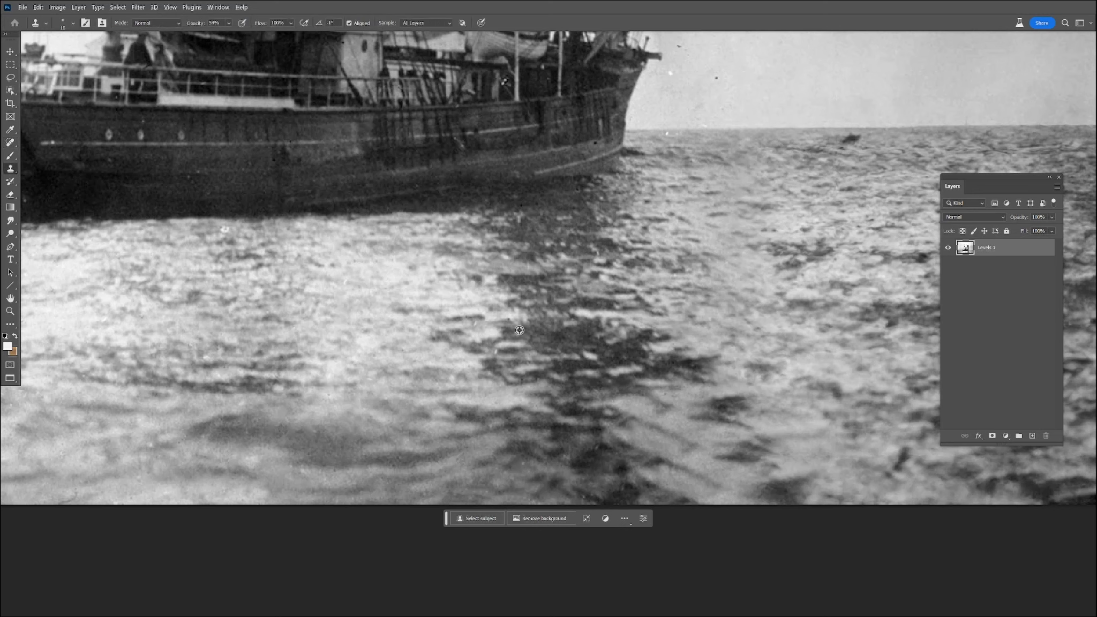
key(bracketright)
key(bracketright)
key(bracketright)
drag(654, 397, 679, 405)
drag(665, 442, 750, 447)
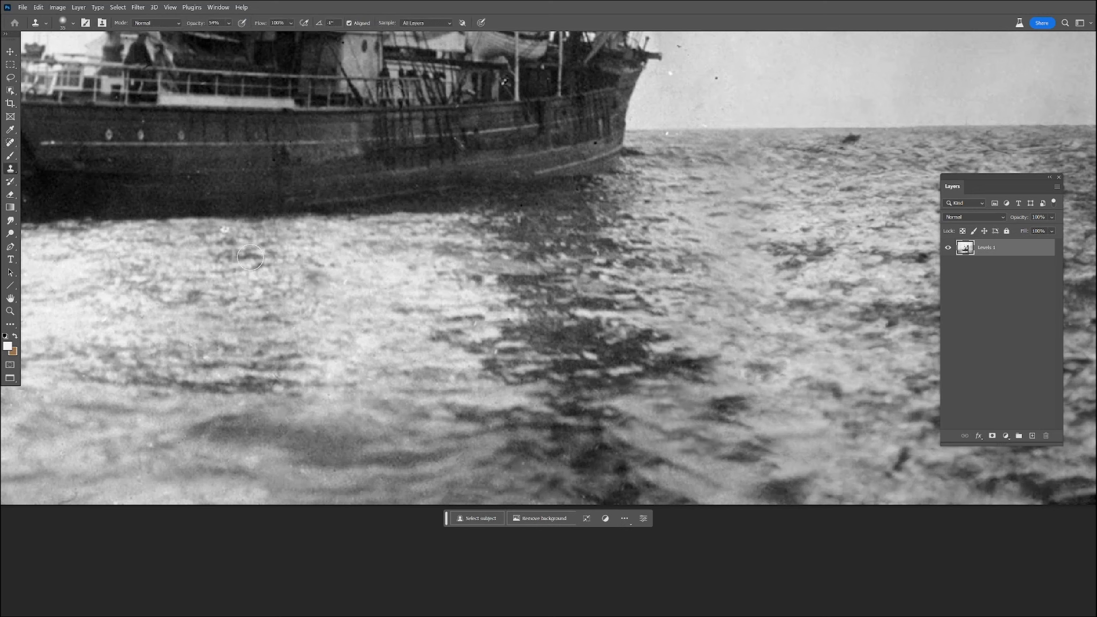
- Remove the dark speck on the horizon and the specks in the sky beside the bow and sails with the Spot Healing Brush
click(10, 142)
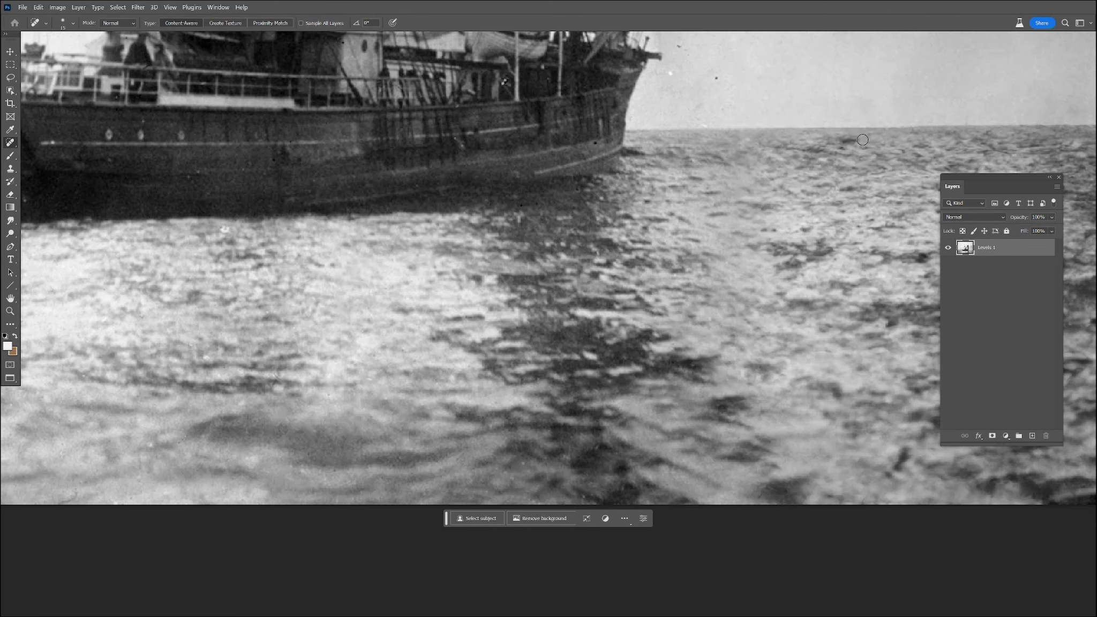
drag(785, 437, 571, 558)
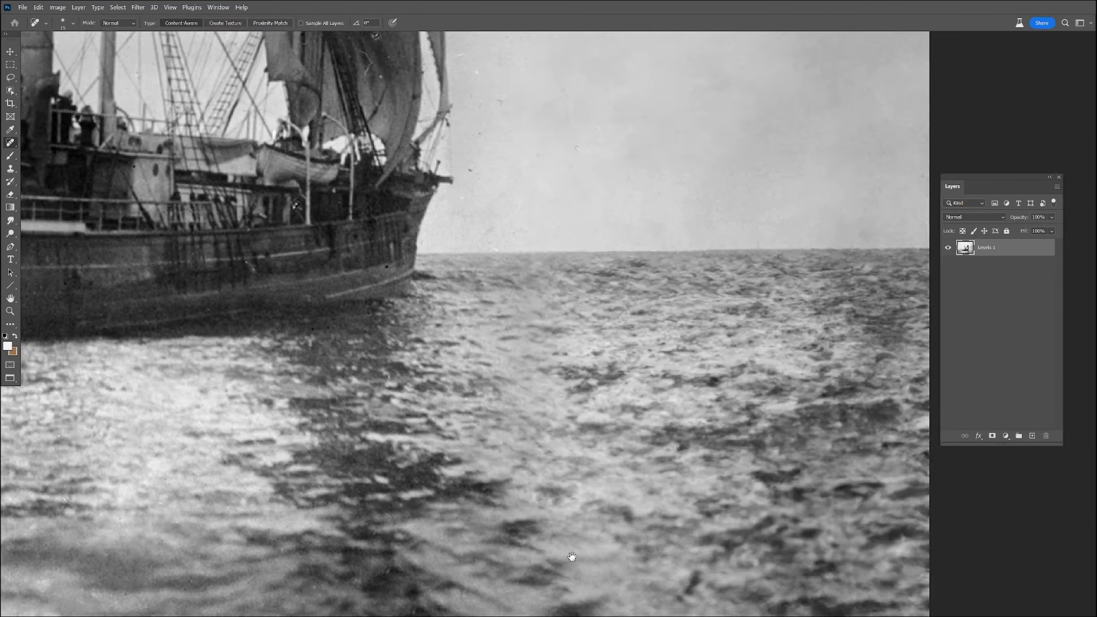
drag(560, 328, 669, 597)
drag(587, 447, 575, 429)
drag(595, 362, 609, 371)
click(574, 436)
drag(586, 334, 583, 337)
drag(562, 326, 557, 316)
click(480, 303)
mouse_move(462, 318)
mouse_down()
mouse_move(468, 339)
mouse_move(662, 506)
mouse_up()
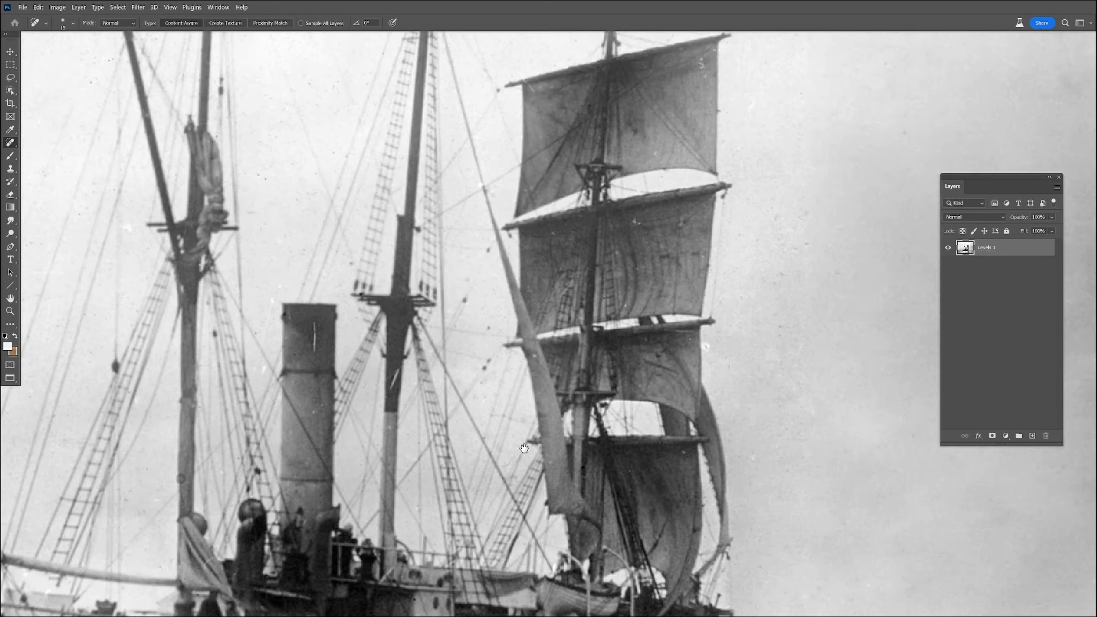
drag(785, 279, 785, 280)
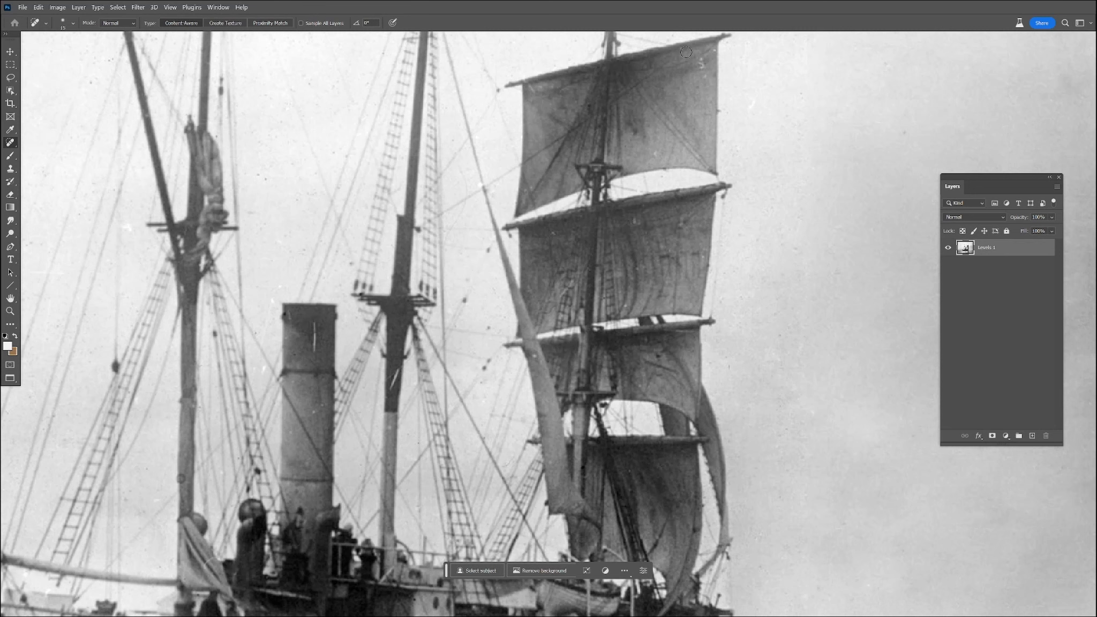
- Spot-heal the specks in the sky between the masts and around the rigging above the stern
drag(441, 377, 614, 314)
drag(488, 256, 486, 285)
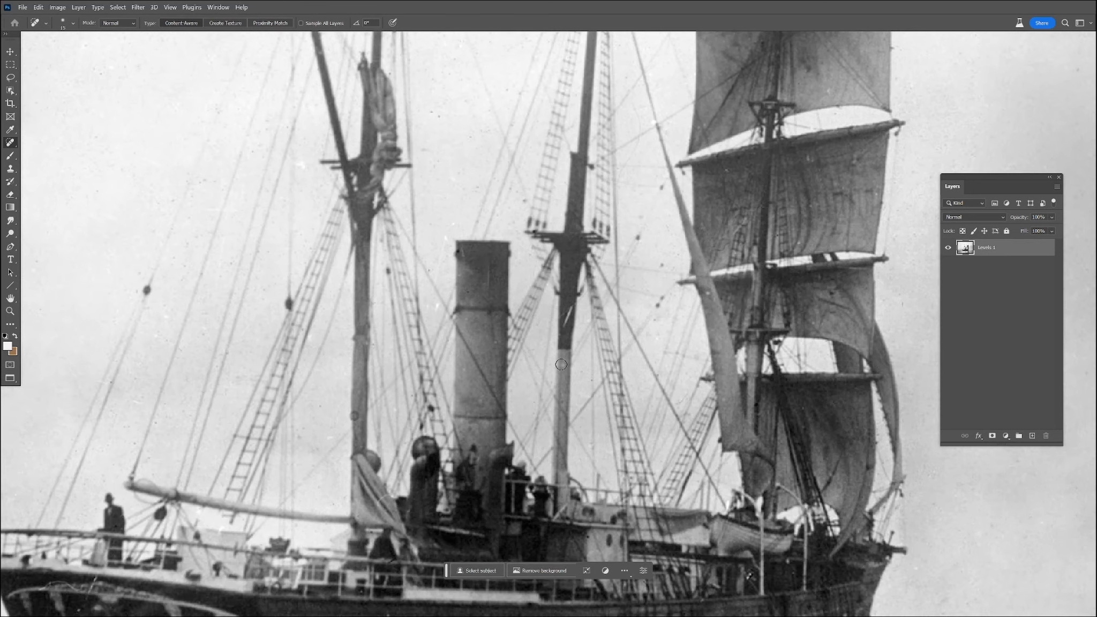
drag(454, 266, 436, 221)
drag(318, 357, 542, 398)
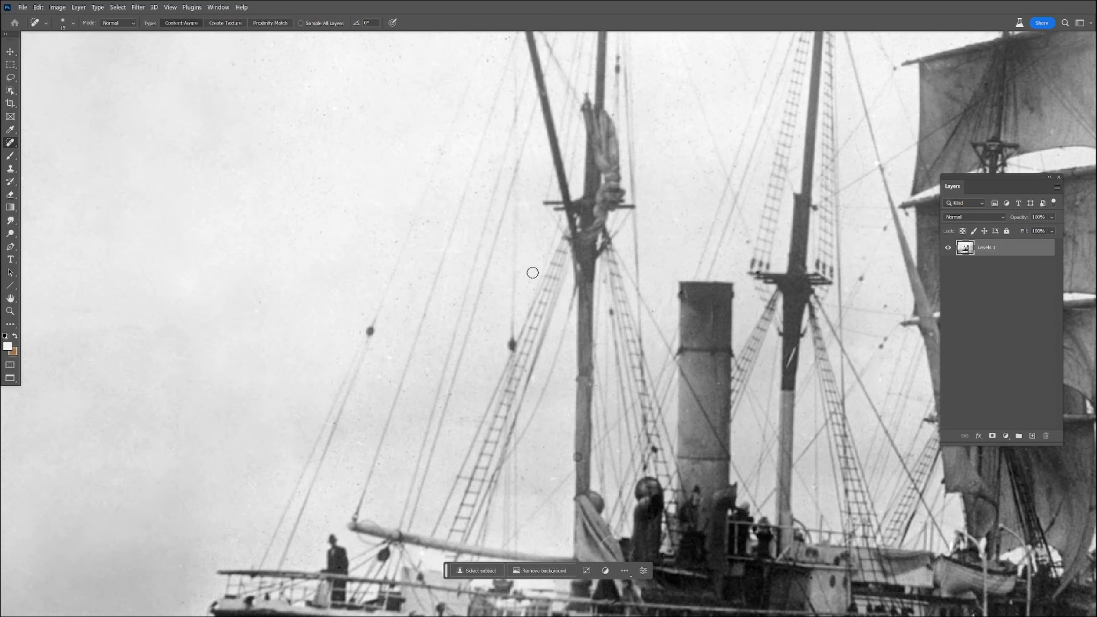
drag(402, 285, 392, 331)
click(390, 351)
drag(456, 446, 400, 224)
drag(280, 260, 257, 314)
drag(248, 322, 266, 293)
drag(325, 256, 341, 227)
ctrl+click(265, 330)
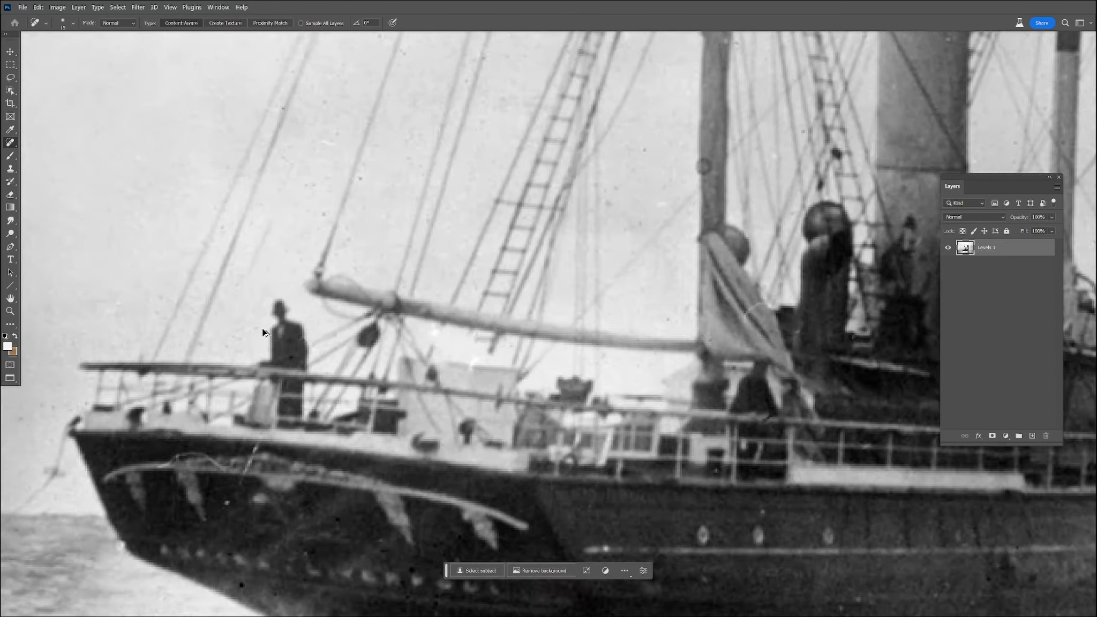
- Shrink the Spot Healing Brush and remove the scratches and specks on the ship's dark stern
scroll(262, 328, up, 3)
drag(242, 352, 195, 309)
scroll(343, 284, down, 4)
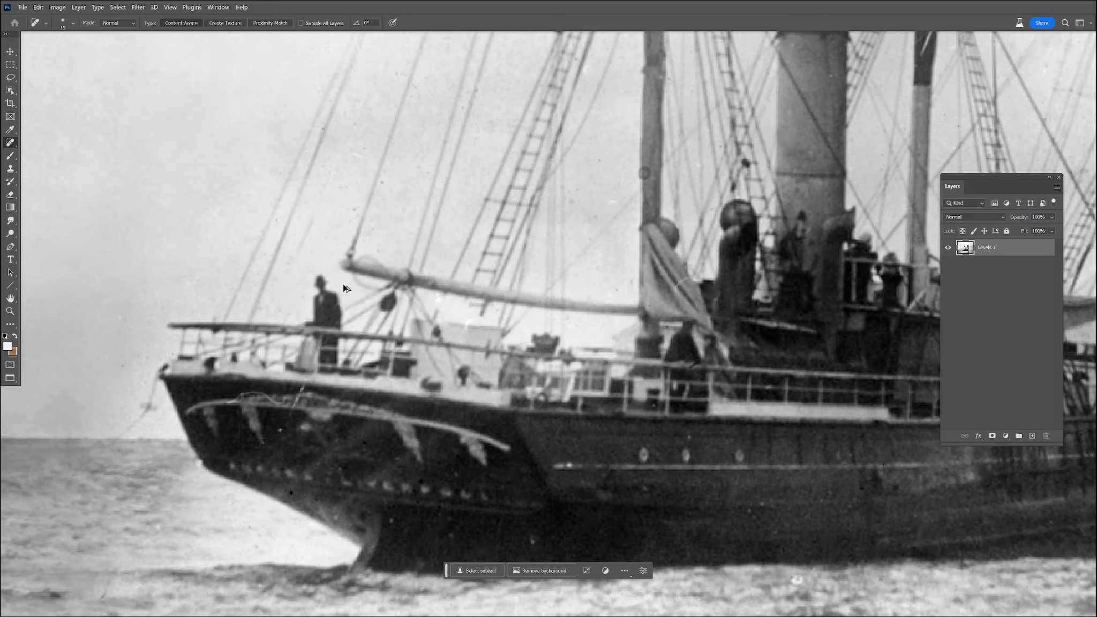
scroll(343, 288, down, 5)
scroll(333, 367, up, 5)
key(bracketleft)
key(bracketleft)
key(bracketleft)
mouse_move(375, 348)
mouse_down()
mouse_move(391, 313)
mouse_move(367, 370)
mouse_up()
drag(501, 473, 513, 480)
drag(571, 494, 583, 495)
drag(673, 501, 691, 506)
click(500, 403)
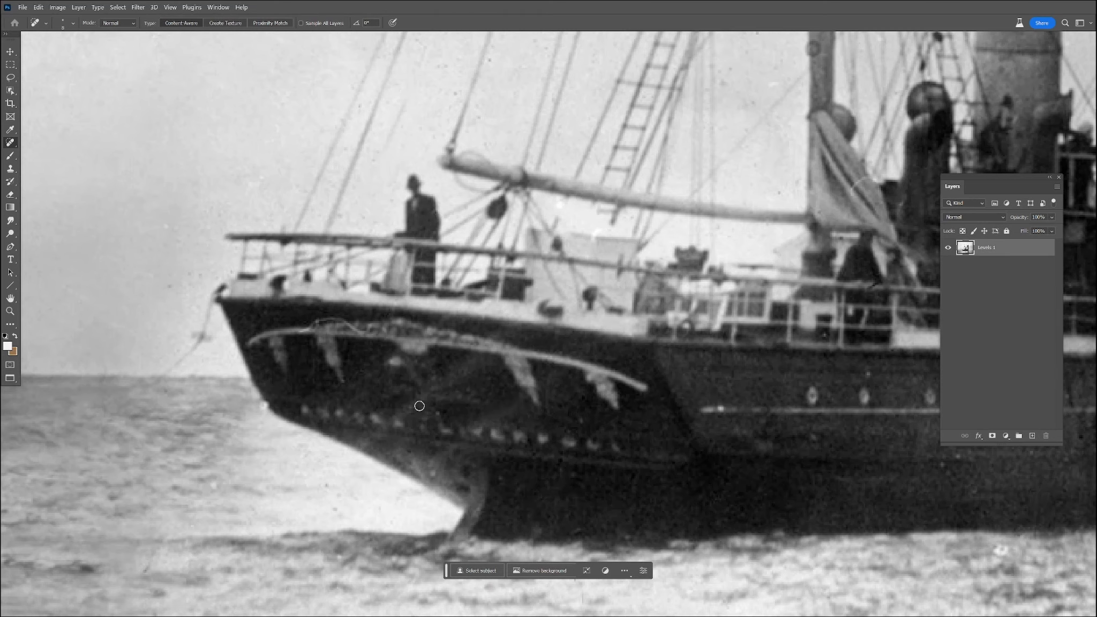
- Spot-heal the blemishes on the water below and beside the ship's stern
drag(103, 553, 162, 460)
drag(207, 462, 198, 477)
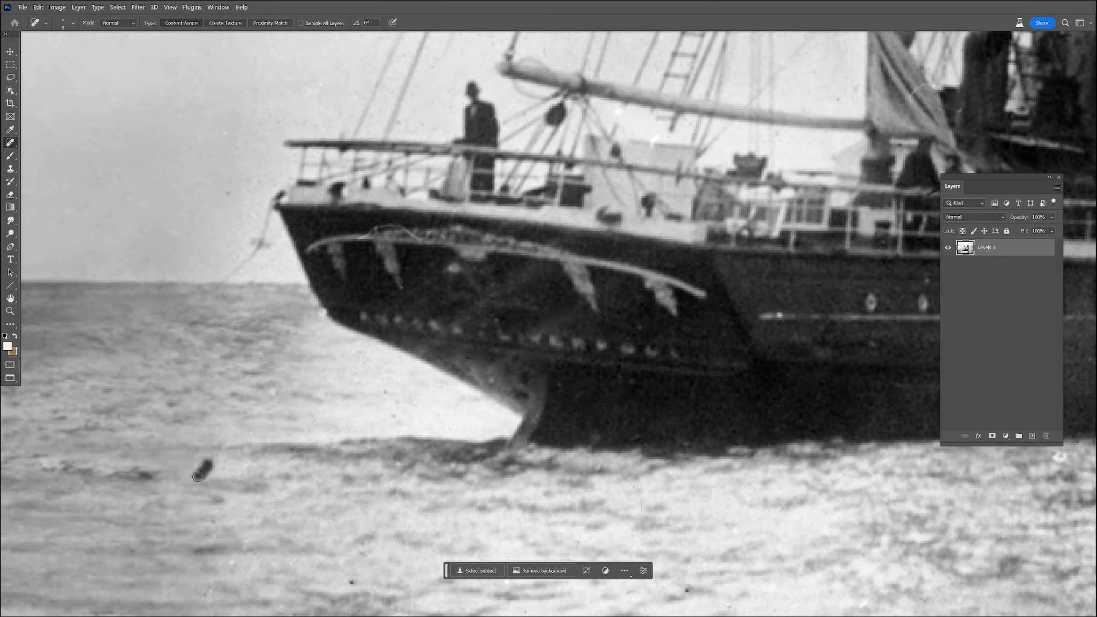
drag(383, 417, 390, 388)
key(ctrl+0)
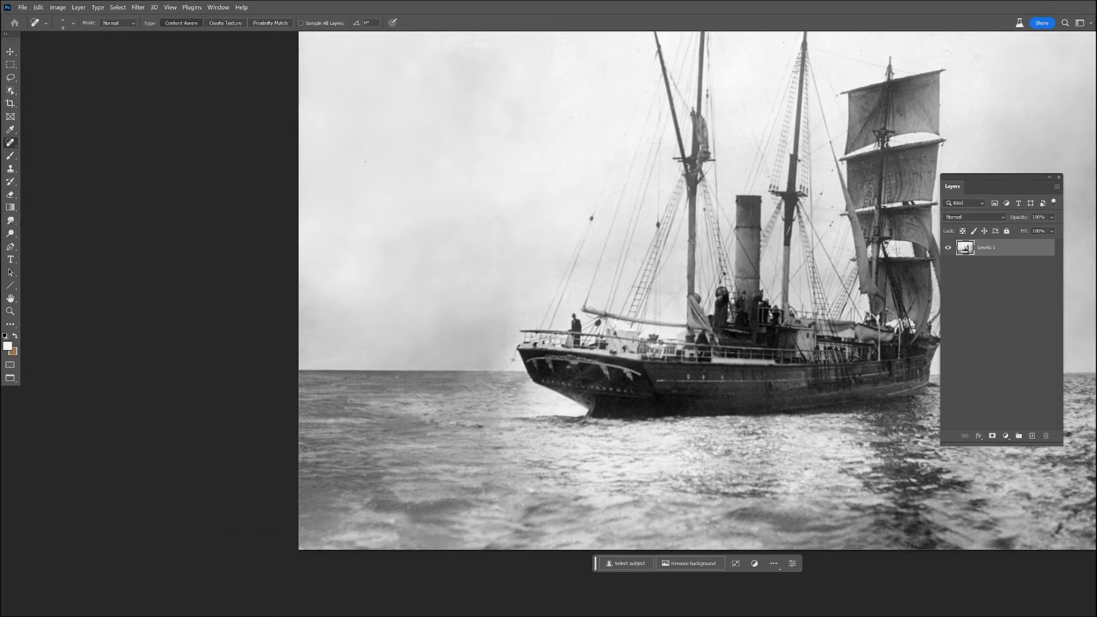
- Enlarge the Spot Healing Brush and remove the specks in the upper sky above the ship
scroll(615, 331, up, 5)
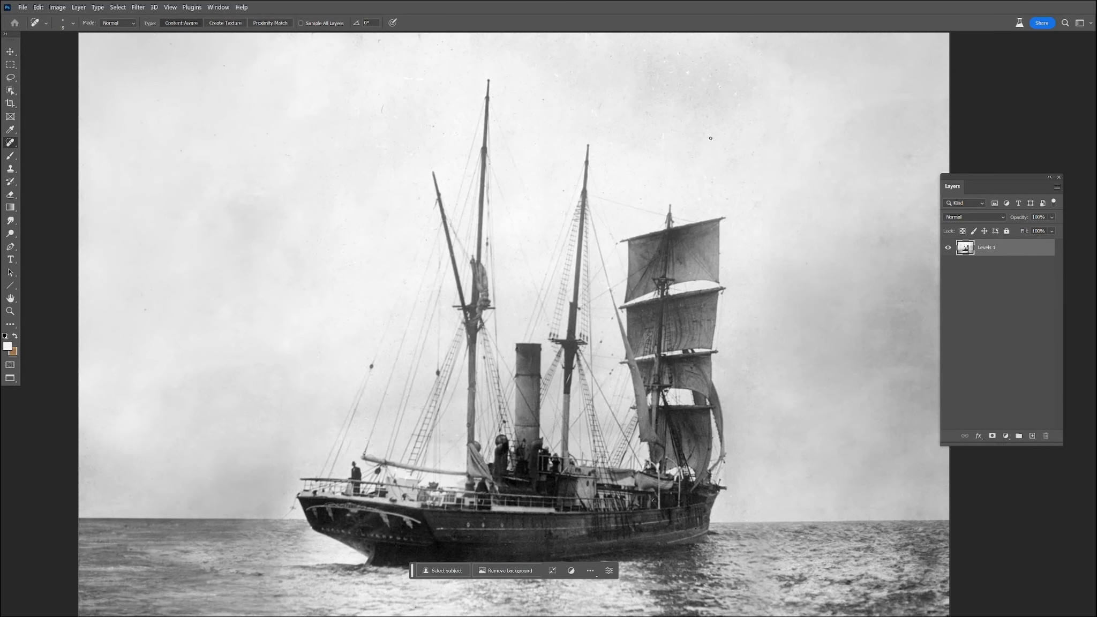
key(])
mouse_move(668, 59)
mouse_down()
mouse_move(644, 185)
mouse_move(695, 157)
mouse_up()
drag(540, 92, 420, 154)
drag(284, 195, 221, 285)
drag(186, 178, 188, 205)
drag(554, 305, 585, 333)
drag(653, 346, 619, 371)
click(462, 274)
drag(345, 116, 404, 218)
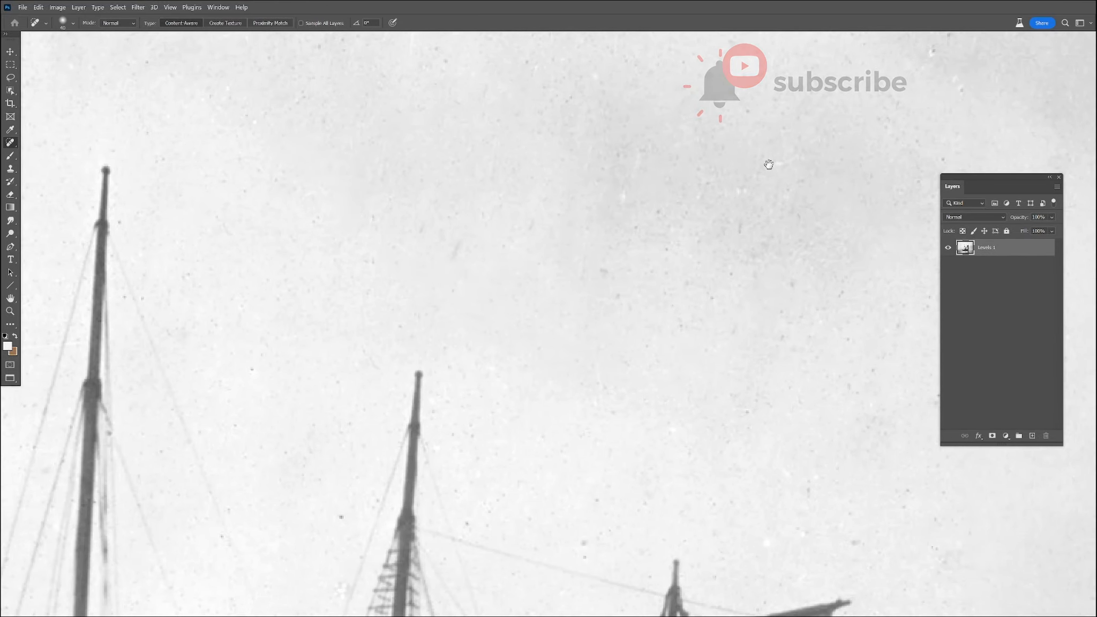
- Brush away the specks and marks in the sky around the middle mast and above the square sails
drag(768, 164, 429, 358)
drag(604, 220, 625, 243)
drag(644, 412, 668, 118)
drag(723, 59, 757, 286)
drag(847, 323, 746, 365)
drag(591, 401, 478, 431)
drag(474, 362, 543, 411)
click(299, 435)
drag(489, 265, 348, 330)
drag(268, 347, 695, 306)
drag(369, 185, 328, 228)
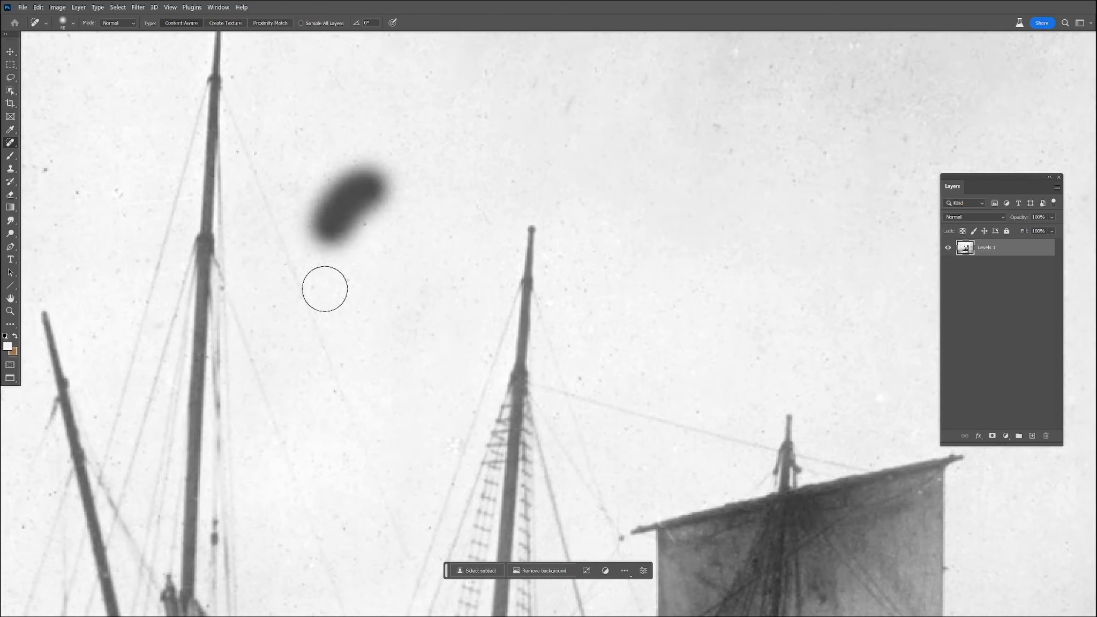
- Spot-heal the remaining sky specks around the rear mast tops and near the photo's right edge
drag(49, 162, 80, 198)
drag(134, 226, 259, 250)
drag(196, 87, 197, 126)
drag(214, 196, 245, 257)
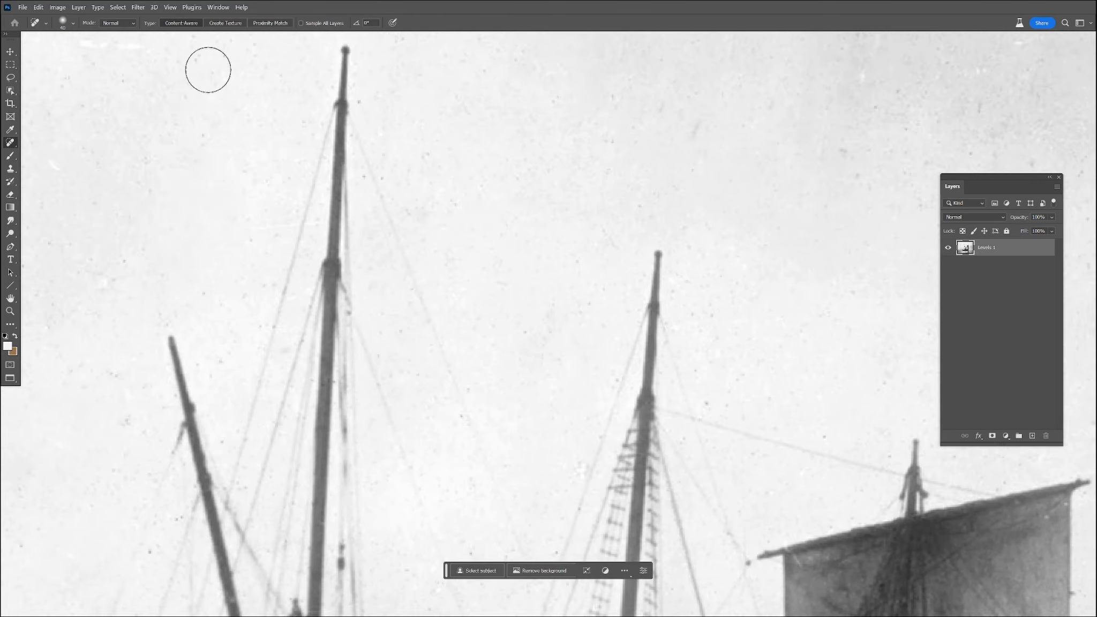
scroll(209, 75, down, 6)
scroll(556, 367, down, 6)
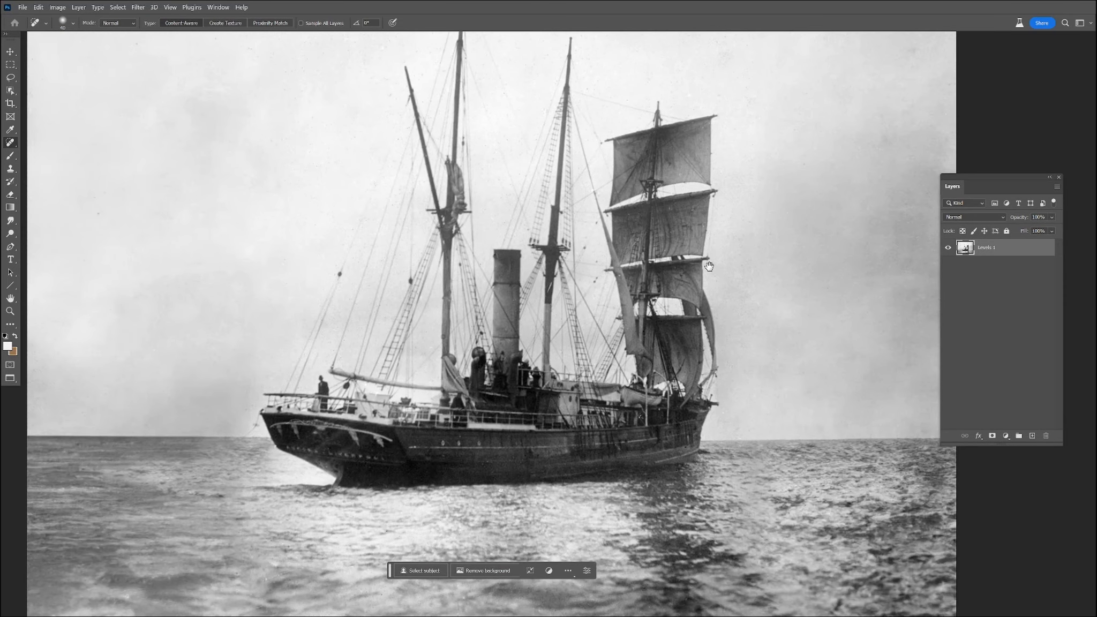
scroll(670, 377, up, 2)
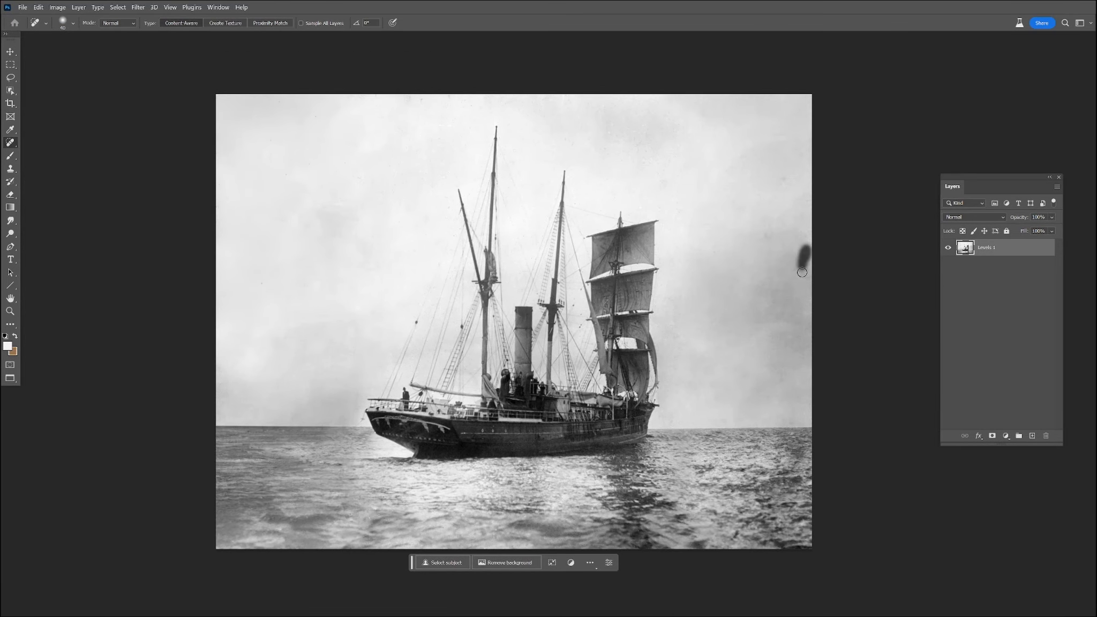
- Open Neural Filters, enable Photo Restoration and compare its result with the original ship photo
click(135, 7)
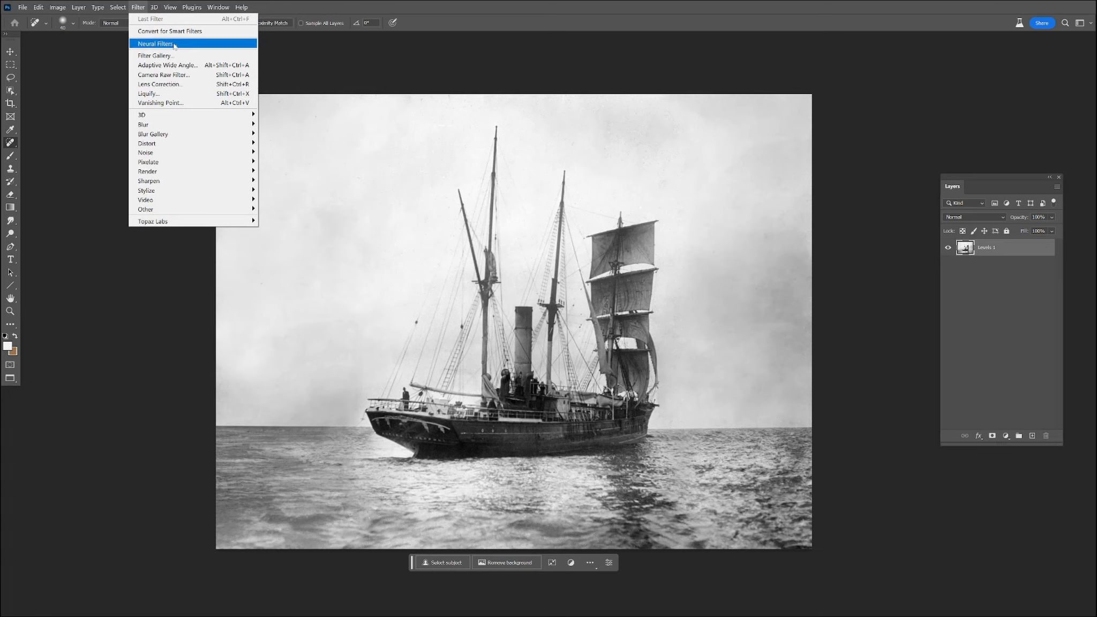
click(155, 44)
scroll(550, 336, up, 4)
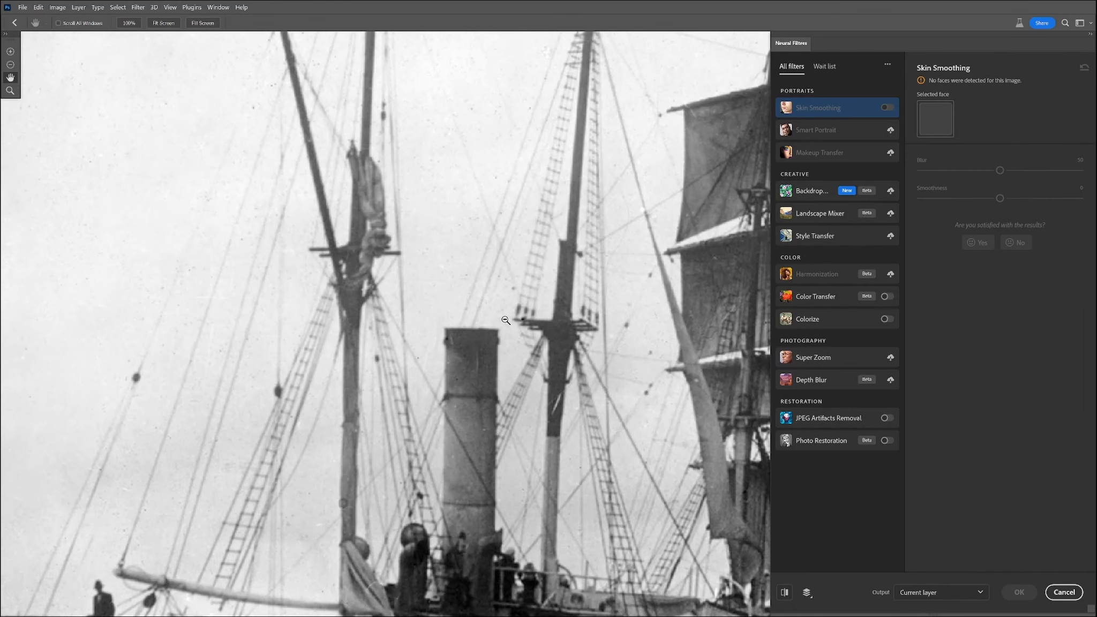
click(884, 440)
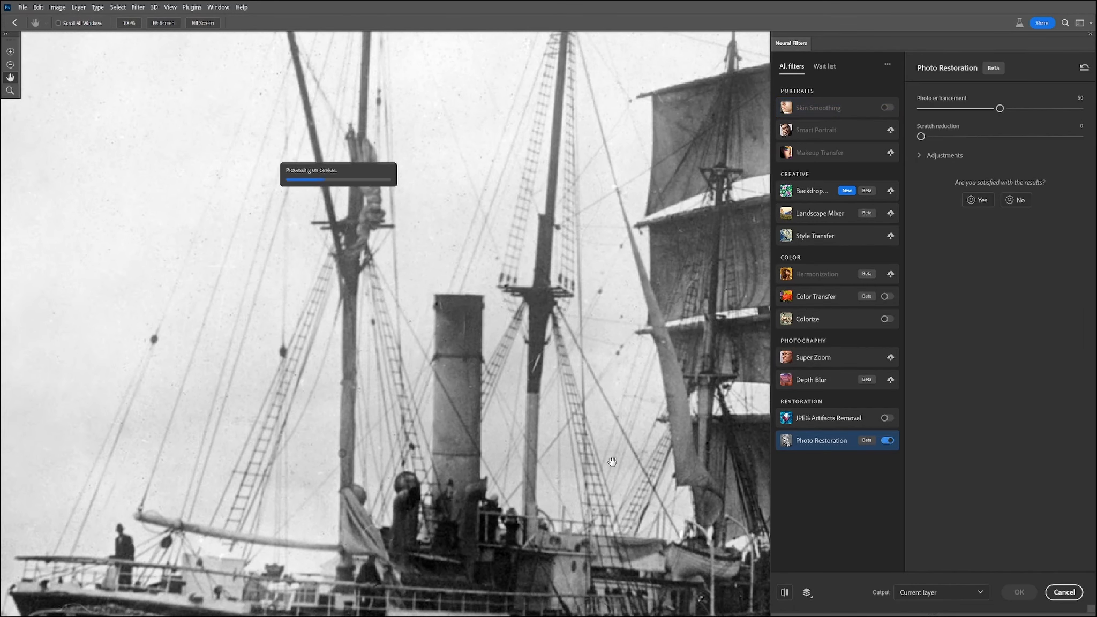
click(784, 594)
click(785, 594)
click(785, 593)
click(785, 593)
- Show the filter's adjustments, try out a higher scratch reduction against the original and return it to 0
click(921, 156)
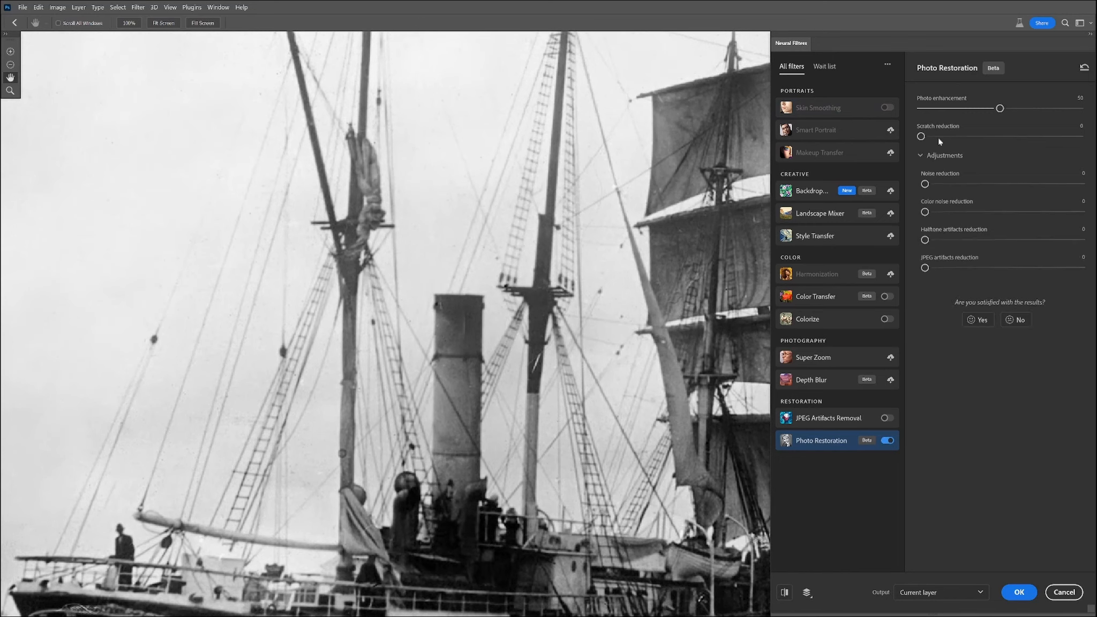
drag(928, 137, 971, 138)
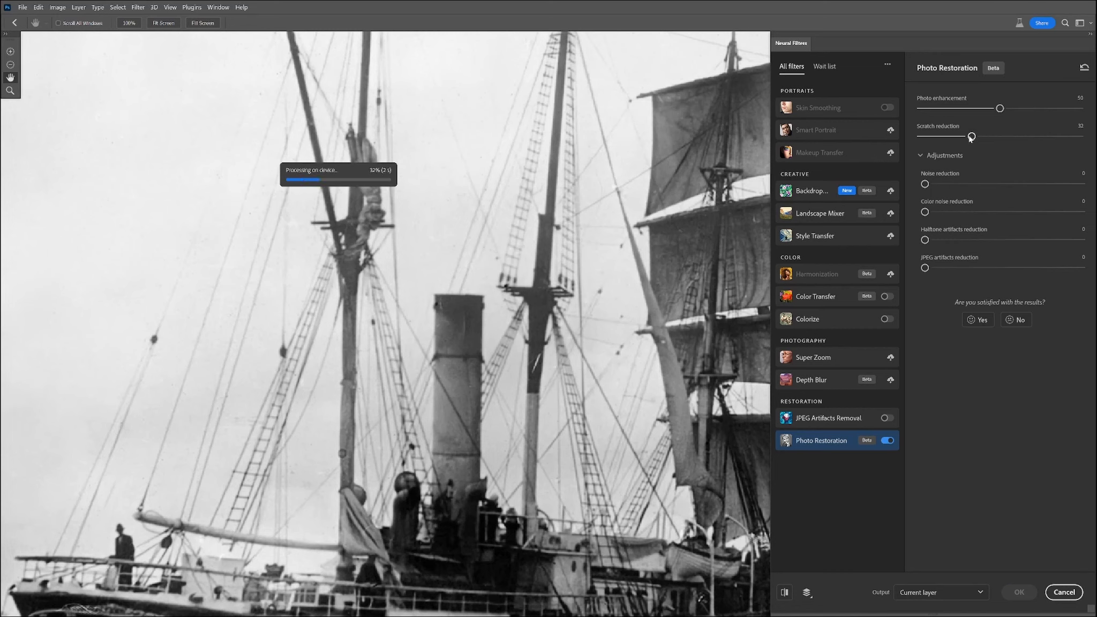
click(785, 592)
click(785, 592)
click(787, 592)
click(787, 592)
click(787, 591)
click(787, 591)
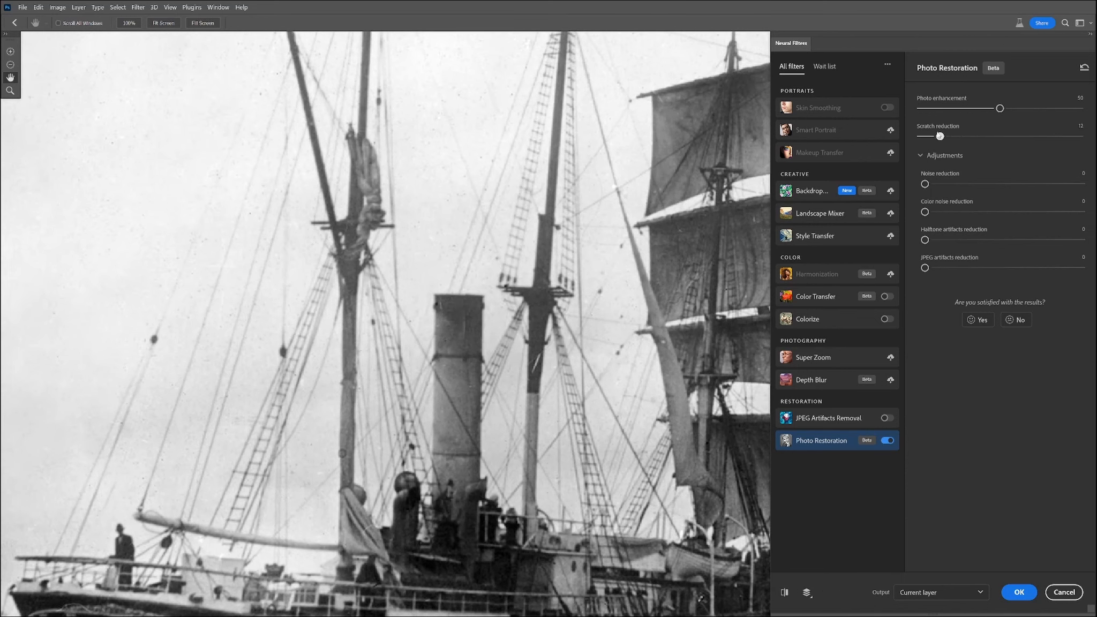
drag(939, 136, 920, 137)
- Try a noise reduction of 70 and compare the rigging and sky with the original
drag(960, 184, 1034, 185)
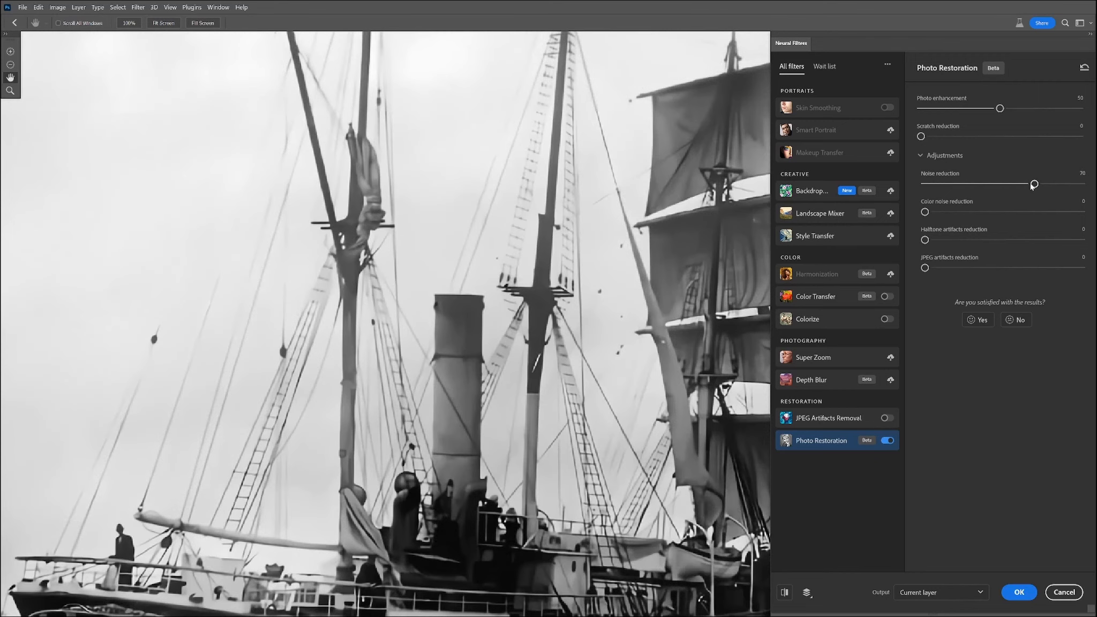
click(784, 592)
click(784, 592)
click(784, 592)
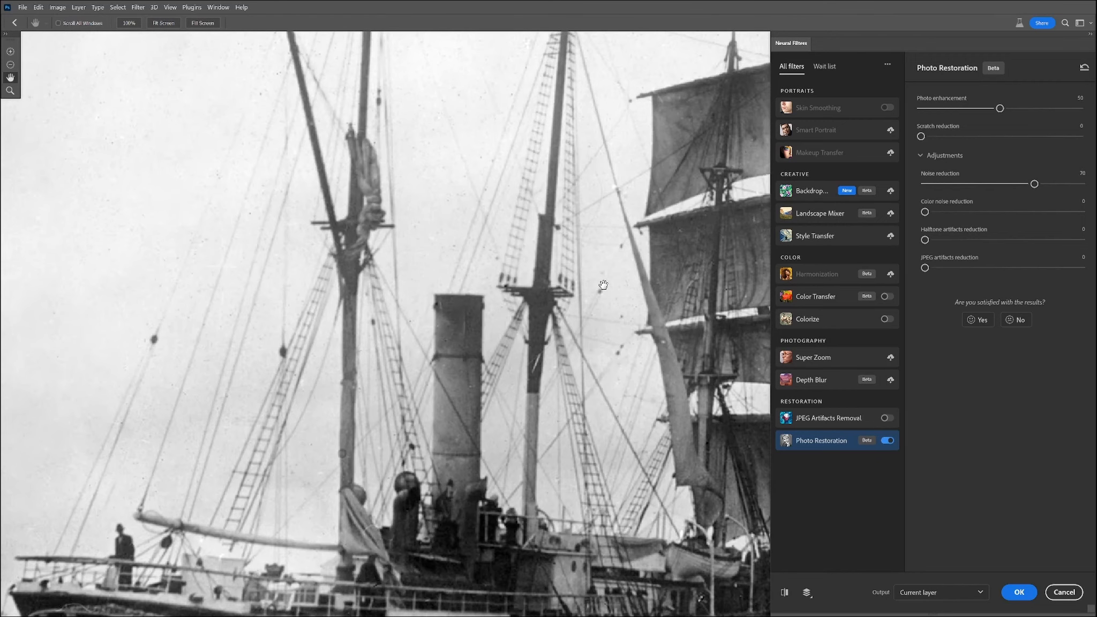
scroll(603, 284, up, 3)
click(784, 593)
click(784, 592)
click(784, 592)
- Set the noise reduction to 2 and compare the result with the original
drag(1034, 184, 928, 187)
click(784, 593)
click(783, 593)
- Compare the restored ship's details with the original at close range and lower the photo enhancement to 35
scroll(522, 433, down, 5)
drag(492, 460, 580, 351)
click(785, 595)
click(785, 594)
click(785, 594)
scroll(567, 502, up, 4)
scroll(568, 502, up, 3)
click(784, 592)
click(784, 593)
click(784, 592)
click(784, 592)
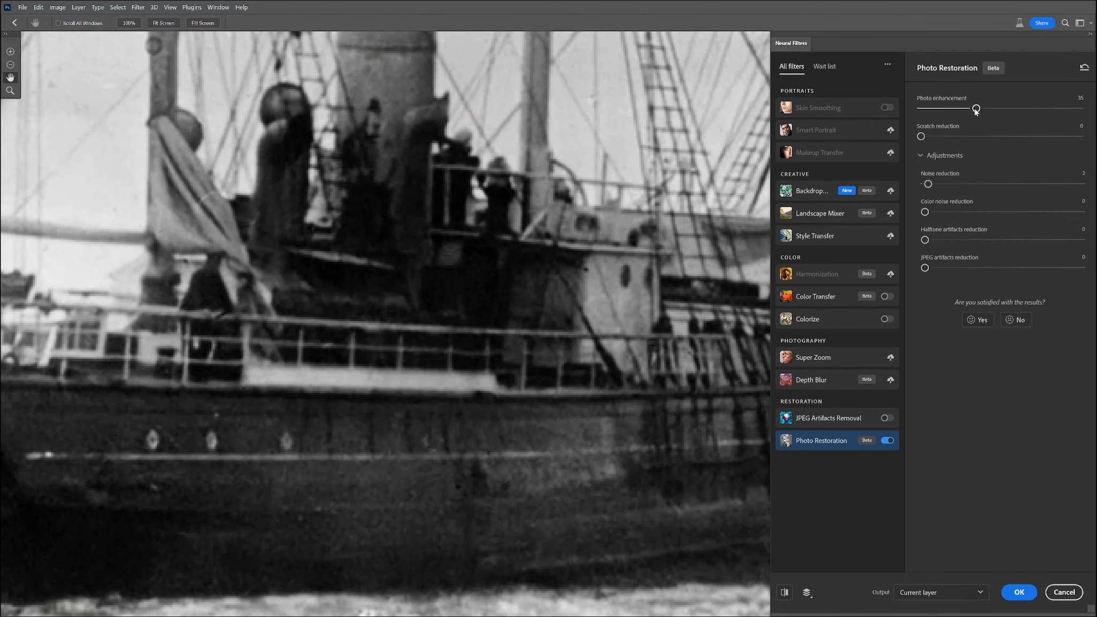
- Set the filter output to a new layer and apply the Photo Restoration
scroll(559, 346, down, 3)
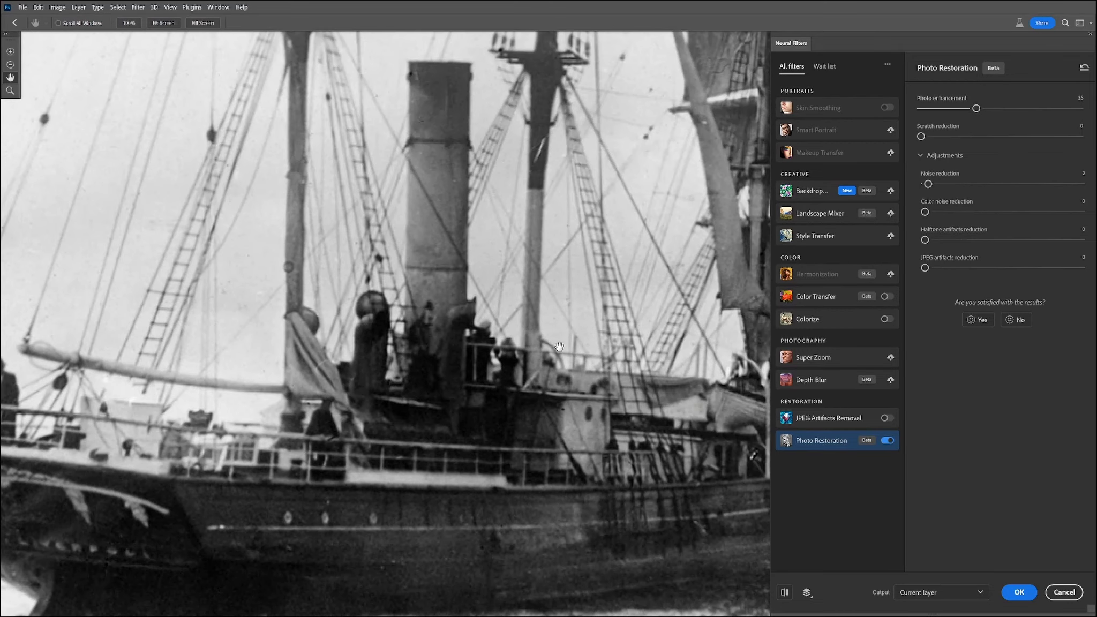
click(942, 592)
click(918, 534)
click(1030, 599)
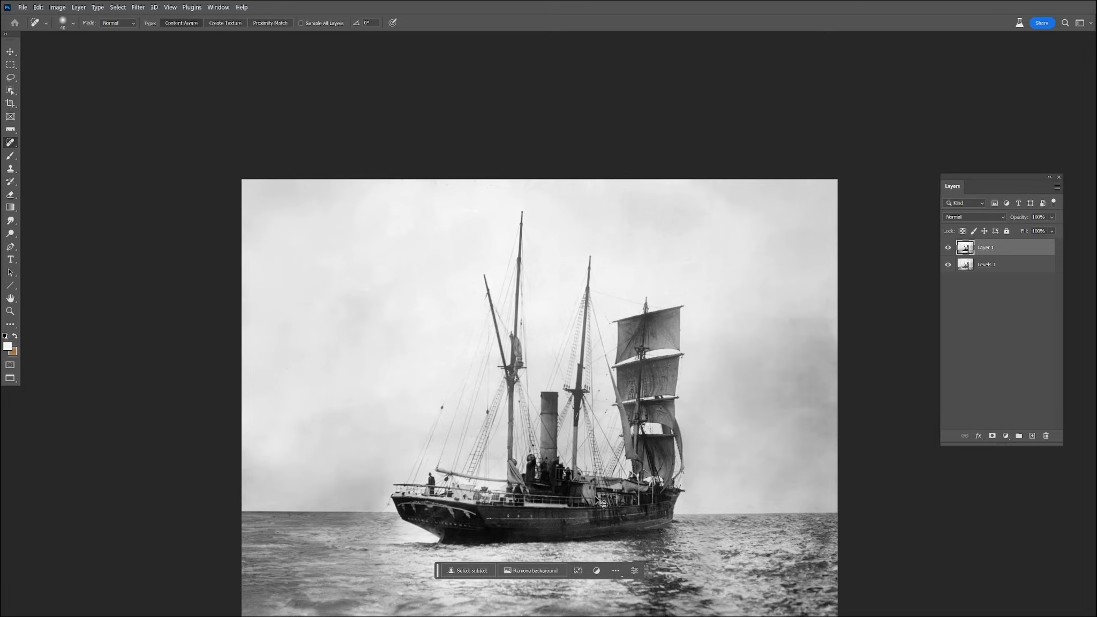
- Toggle the restored layer's visibility to compare it with the Levels 1 layer, and merge the two layers
scroll(597, 501, up, 3)
click(948, 247)
scroll(906, 275, down, 3)
click(947, 247)
click(947, 247)
click(947, 247)
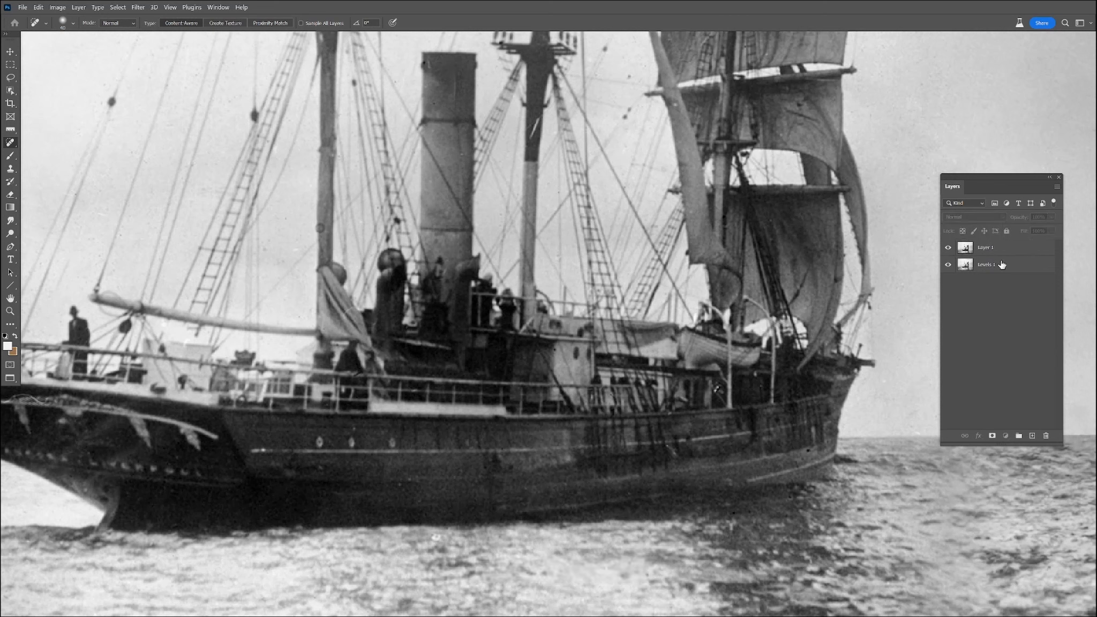
right_click(995, 245)
click(946, 497)
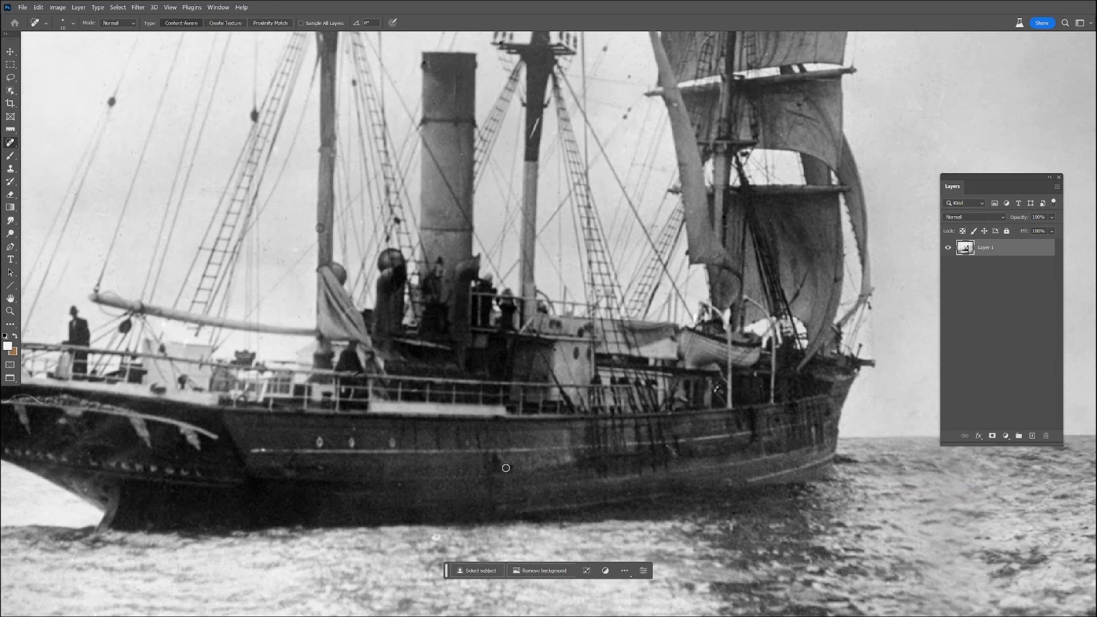
- Crop a narrow strip off the ship photo's upper and lower edges
scroll(544, 460, down, 12)
click(9, 103)
drag(528, 101, 527, 110)
drag(528, 563, 530, 551)
key(Return)
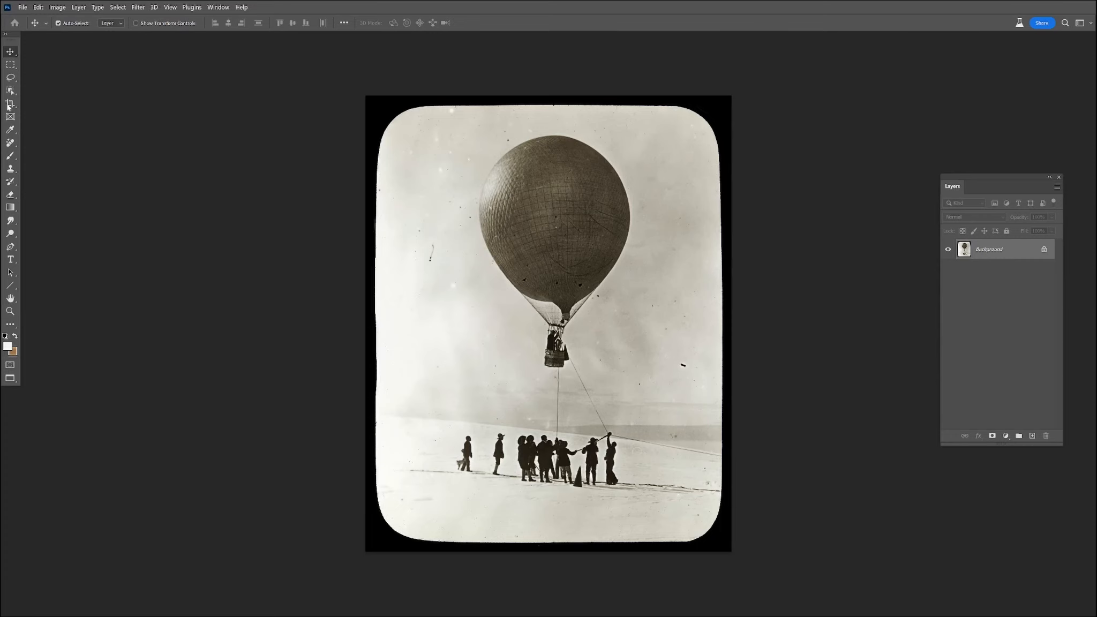
- Crop the balloon photo on all four sides to cut away the straight black borders
click(9, 105)
drag(360, 324, 375, 323)
drag(730, 324, 723, 327)
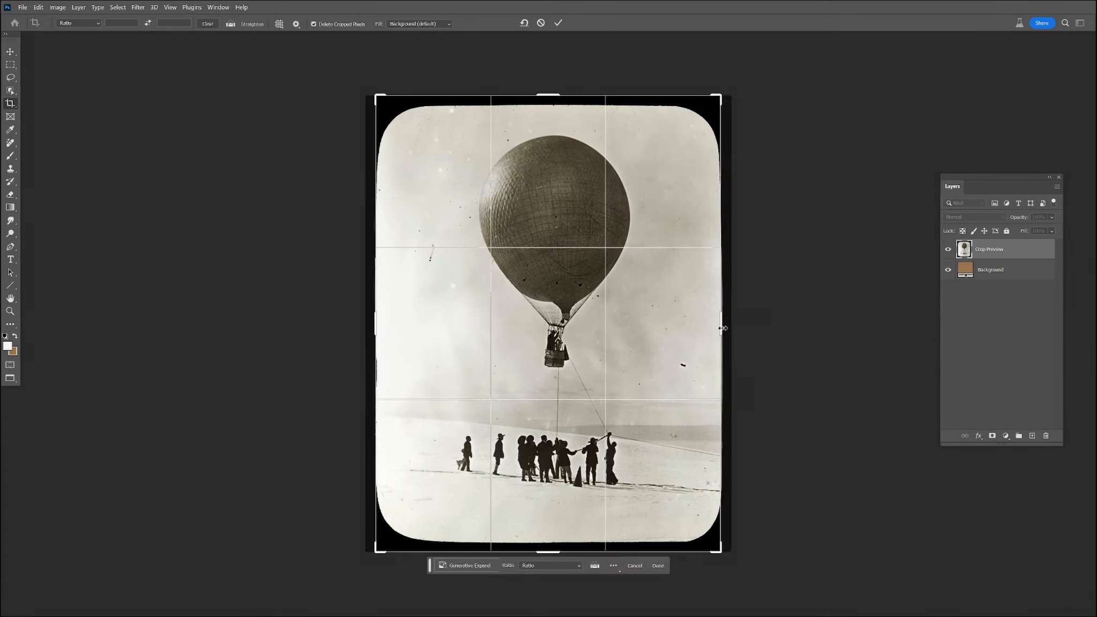
drag(545, 96, 544, 101)
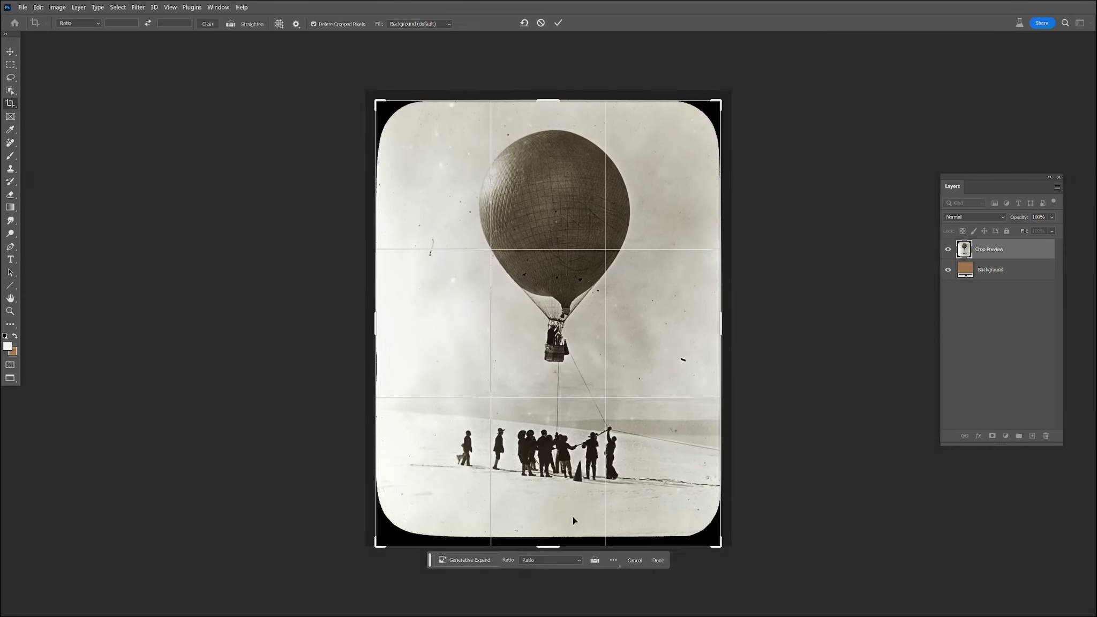
drag(551, 545, 557, 539)
key(Return)
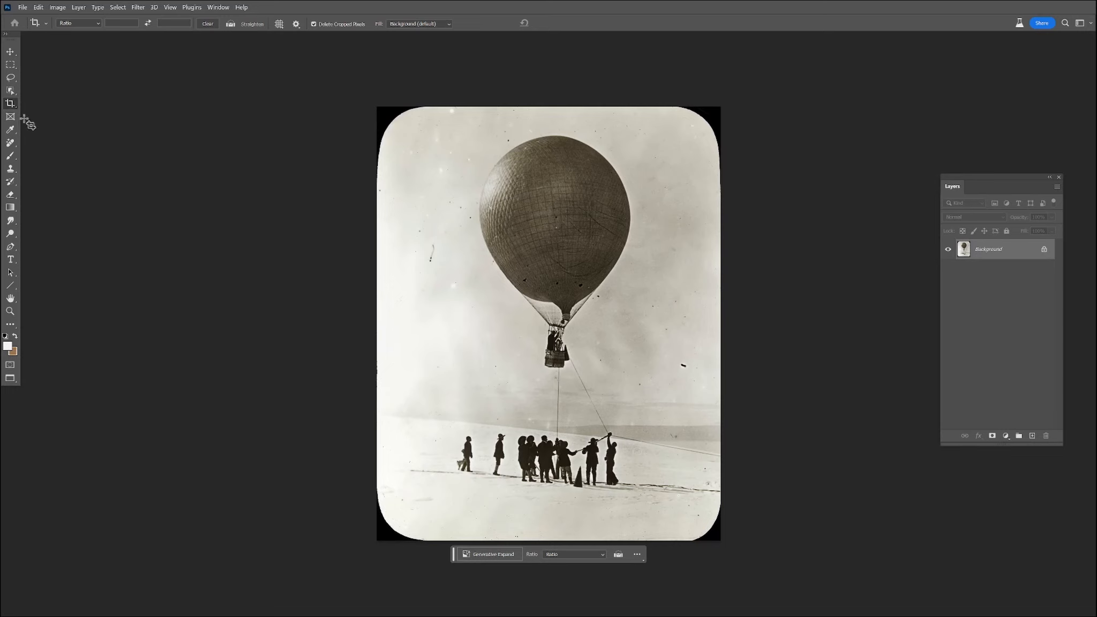
- Cover the four black rounded corners of the balloon photo with the Clone Stamp, using the adjoining sky and snow
click(16, 158)
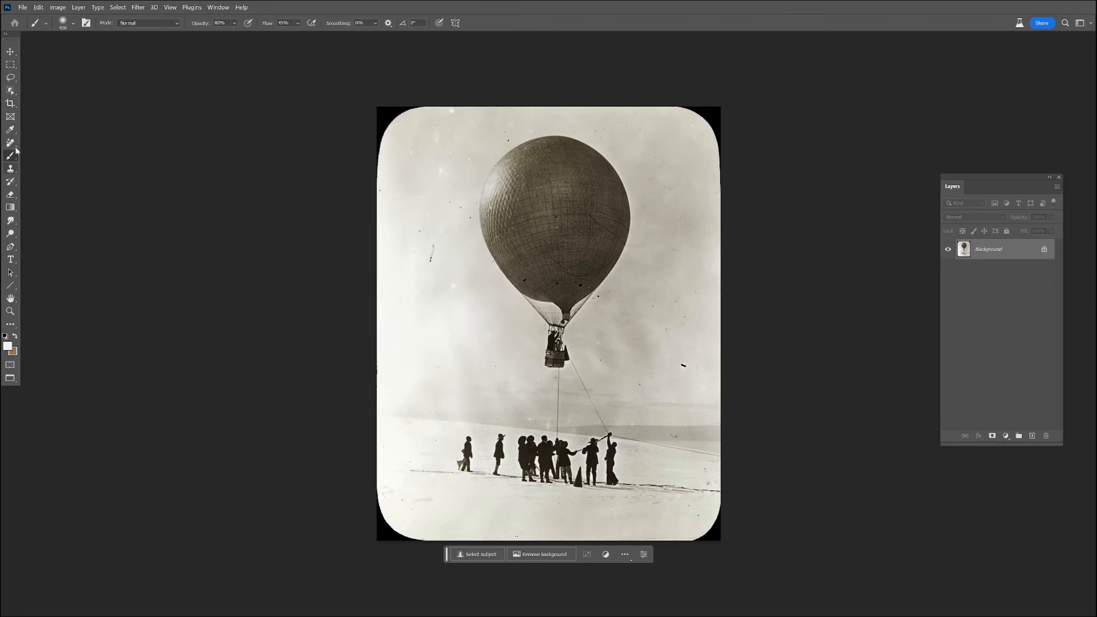
click(10, 168)
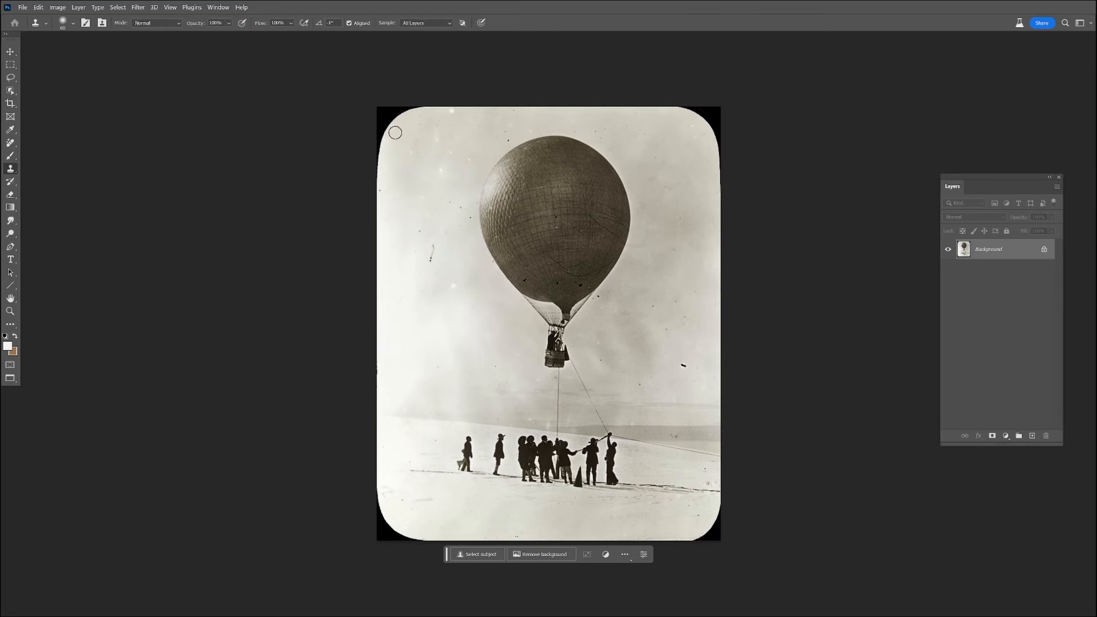
mouse_move(369, 172)
mouse_down()
mouse_move(386, 111)
mouse_move(404, 102)
mouse_move(383, 131)
mouse_up()
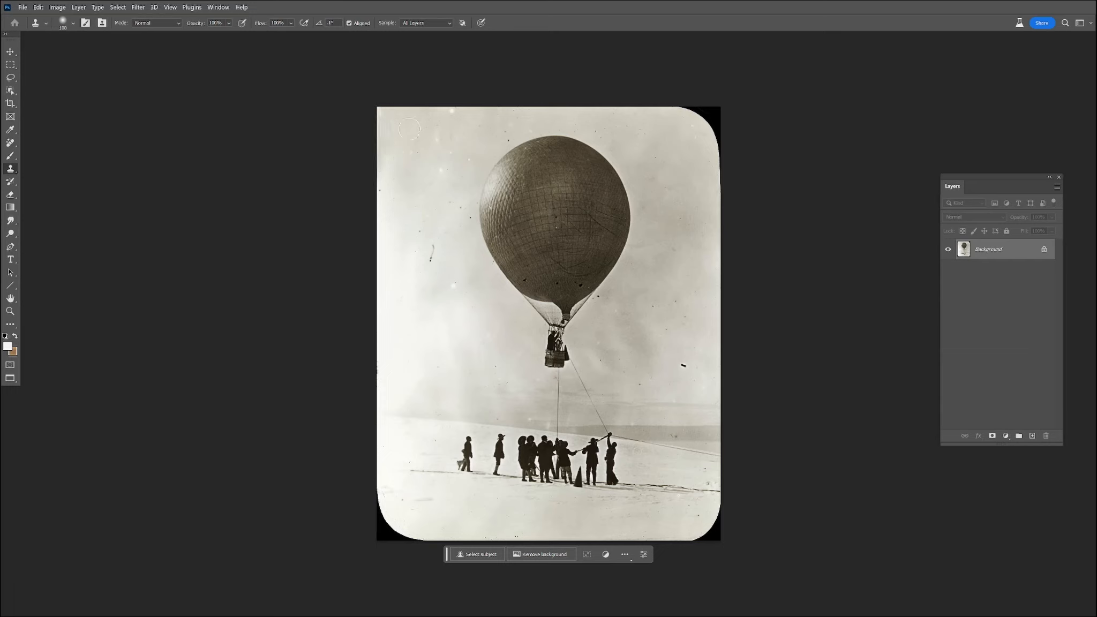
mouse_move(684, 131)
mouse_down()
mouse_move(703, 107)
mouse_move(722, 175)
mouse_up()
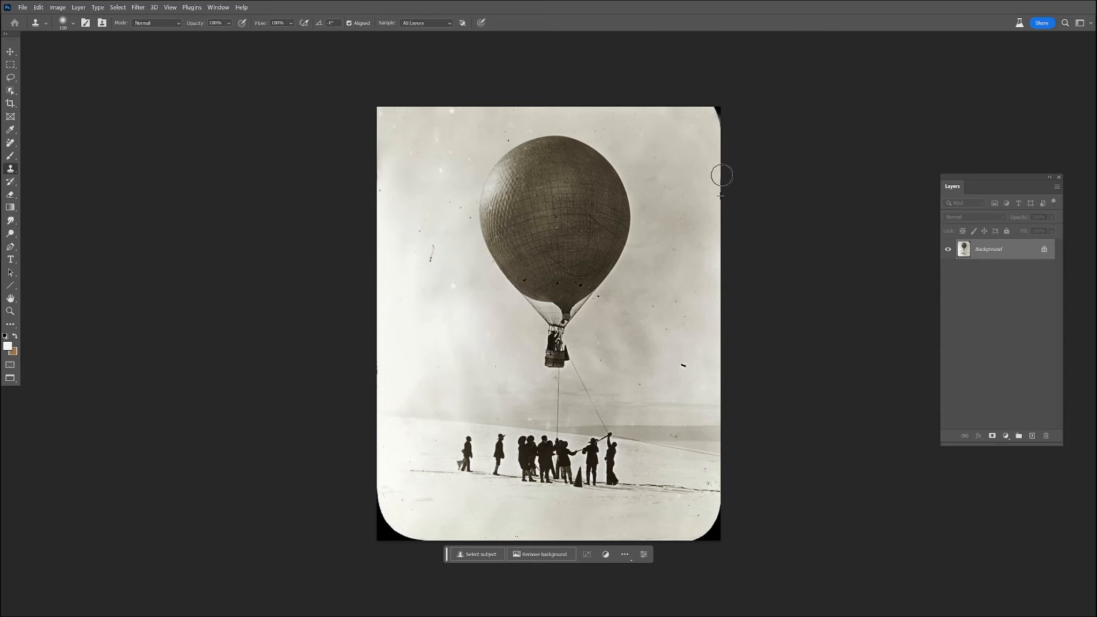
alt+click(674, 525)
drag(704, 534, 719, 508)
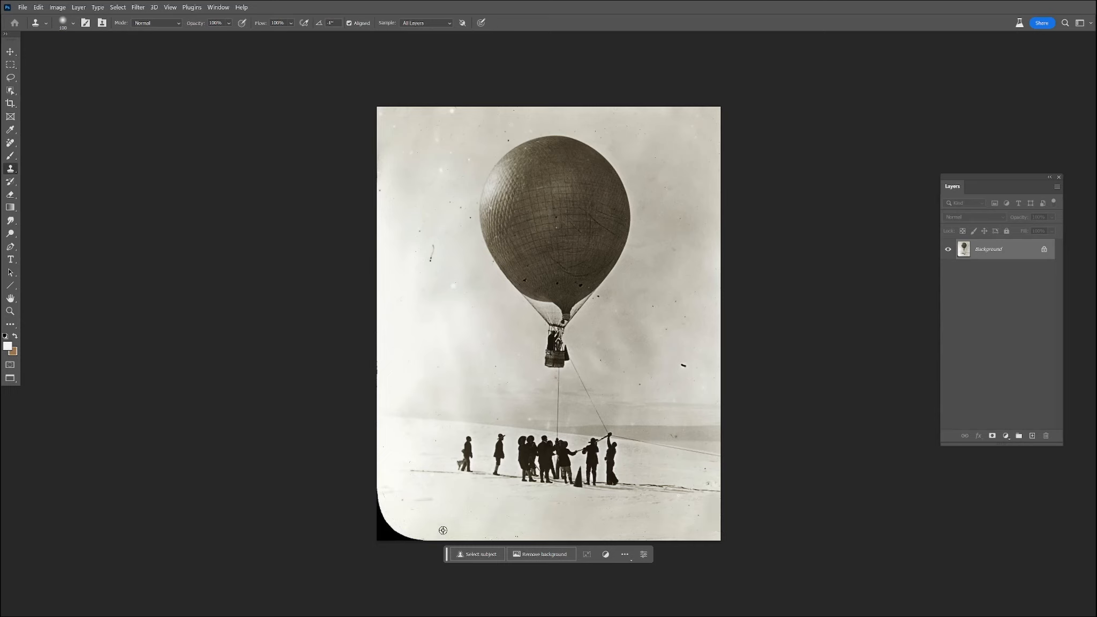
alt+click(442, 511)
mouse_move(426, 536)
mouse_down()
mouse_move(379, 526)
mouse_move(371, 482)
mouse_up()
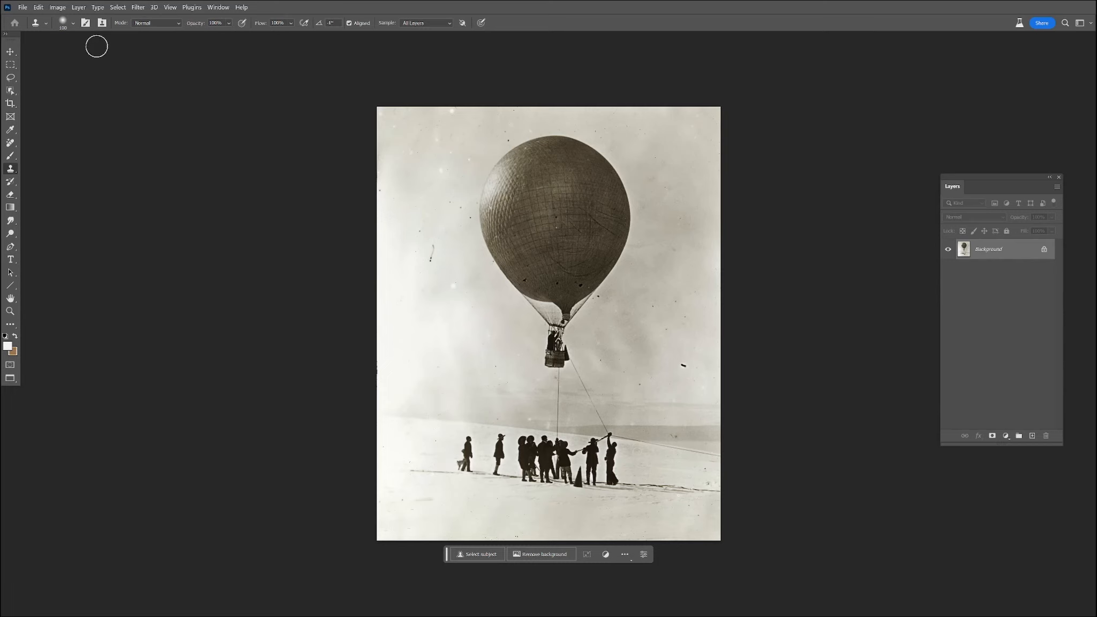
- Remove the sepia tint from the balloon photo by fully desaturating it with Hue/Saturation
click(58, 7)
mouse_move(75, 31)
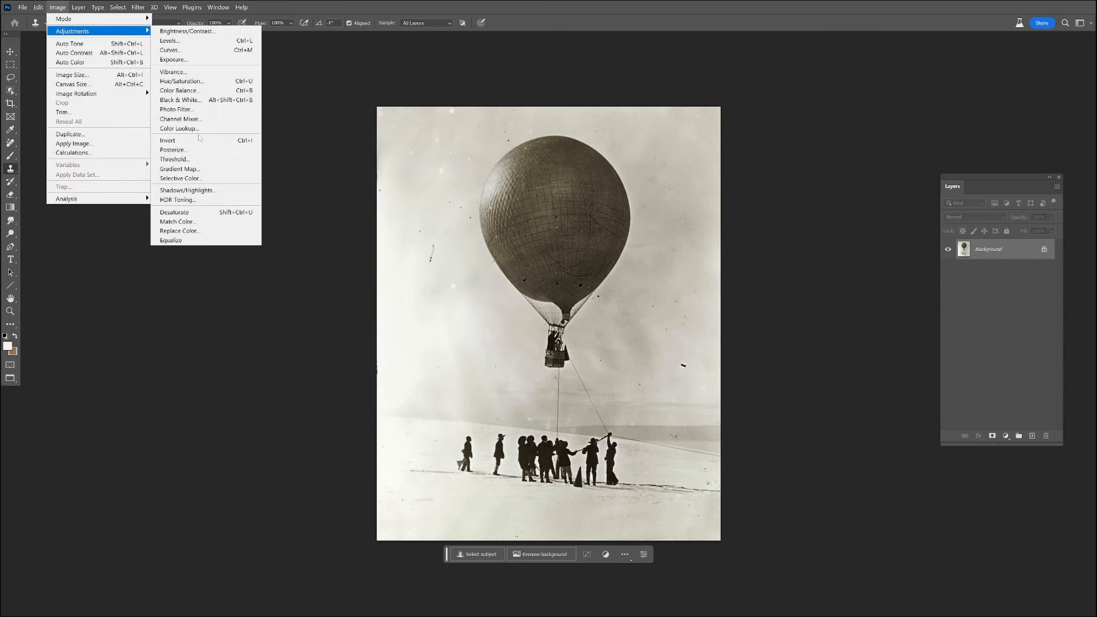
click(217, 81)
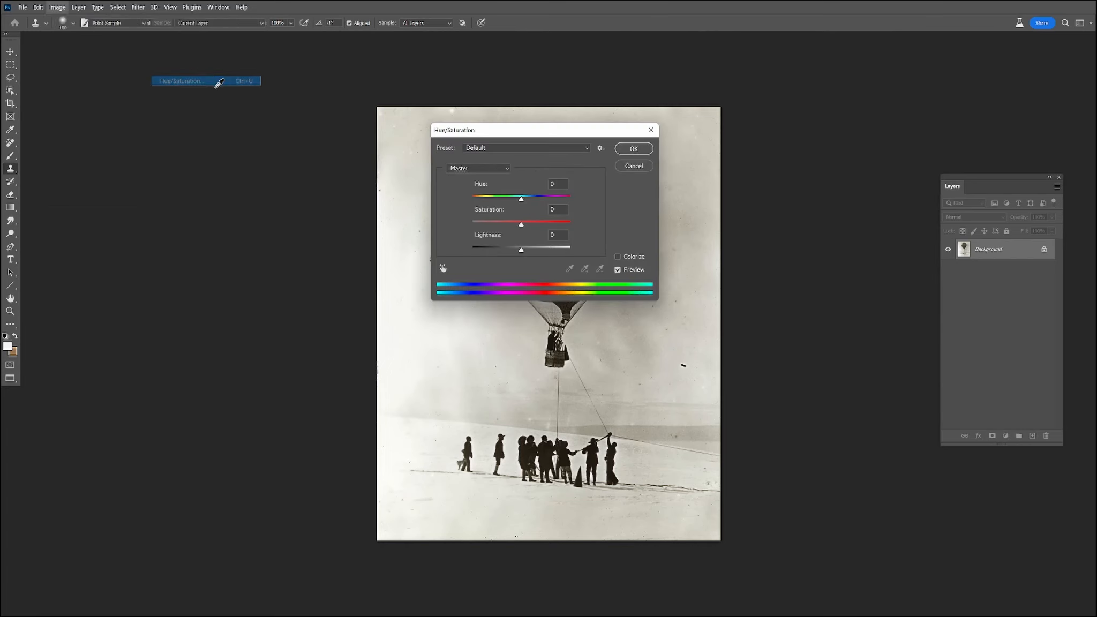
drag(520, 224, 451, 224)
click(629, 155)
key(s)
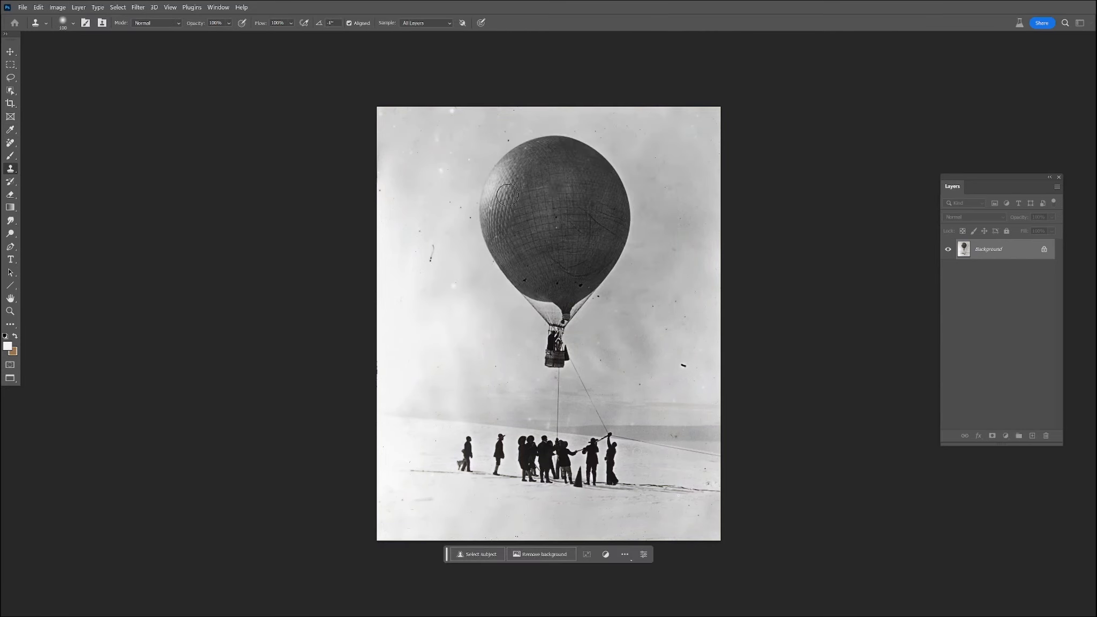
- Apply Shadows/Highlights to the balloon photo with shadows at 0% and highlights at 6%
click(57, 7)
mouse_move(75, 31)
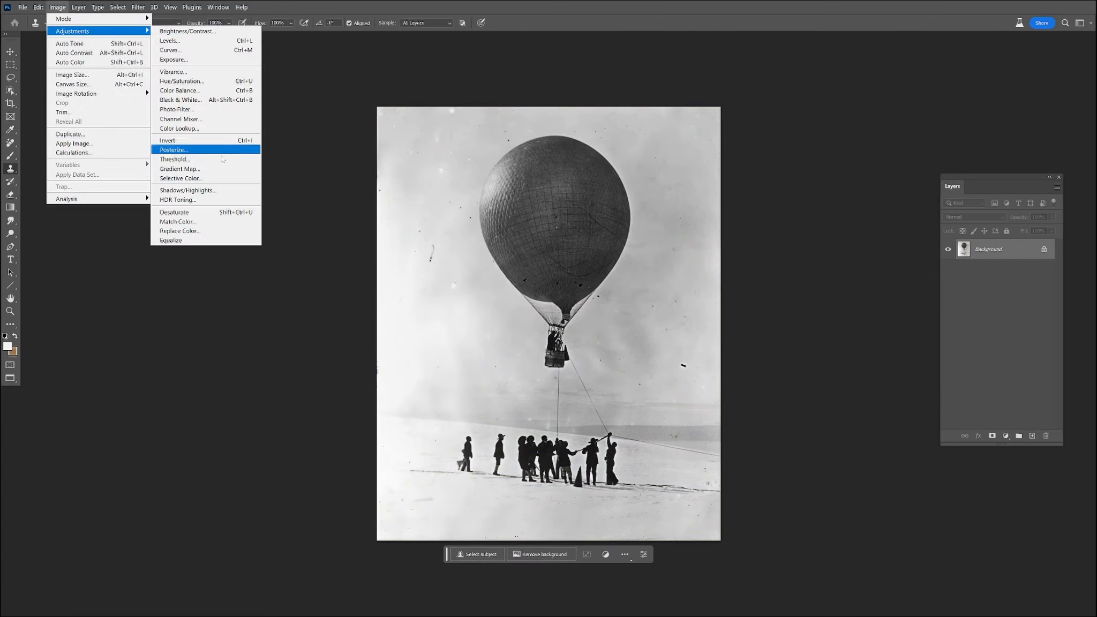
click(212, 178)
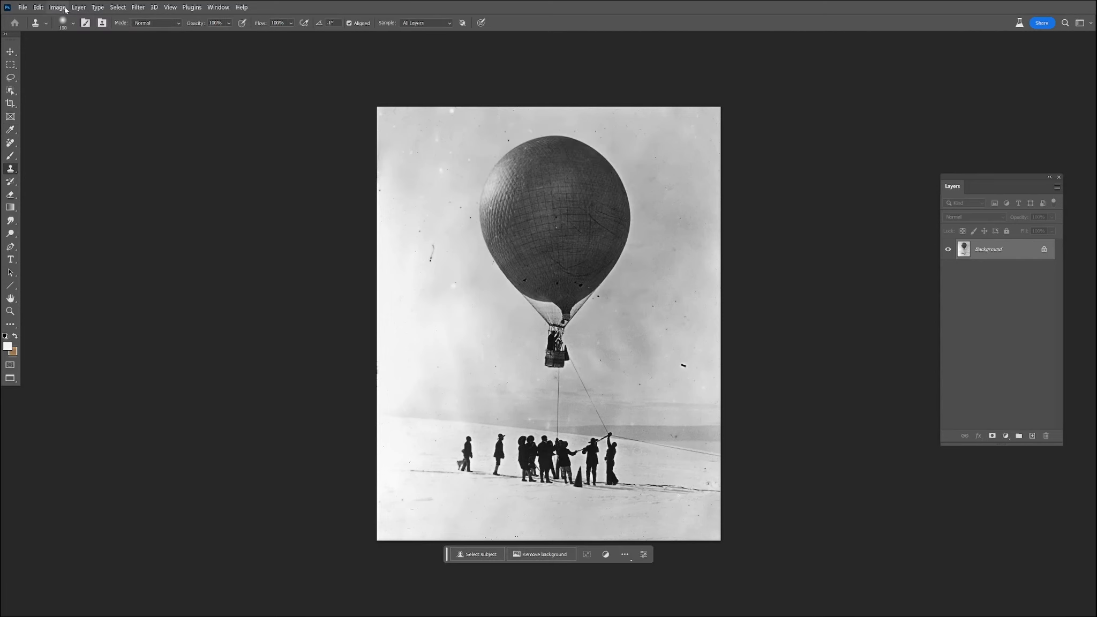
click(57, 7)
mouse_move(75, 31)
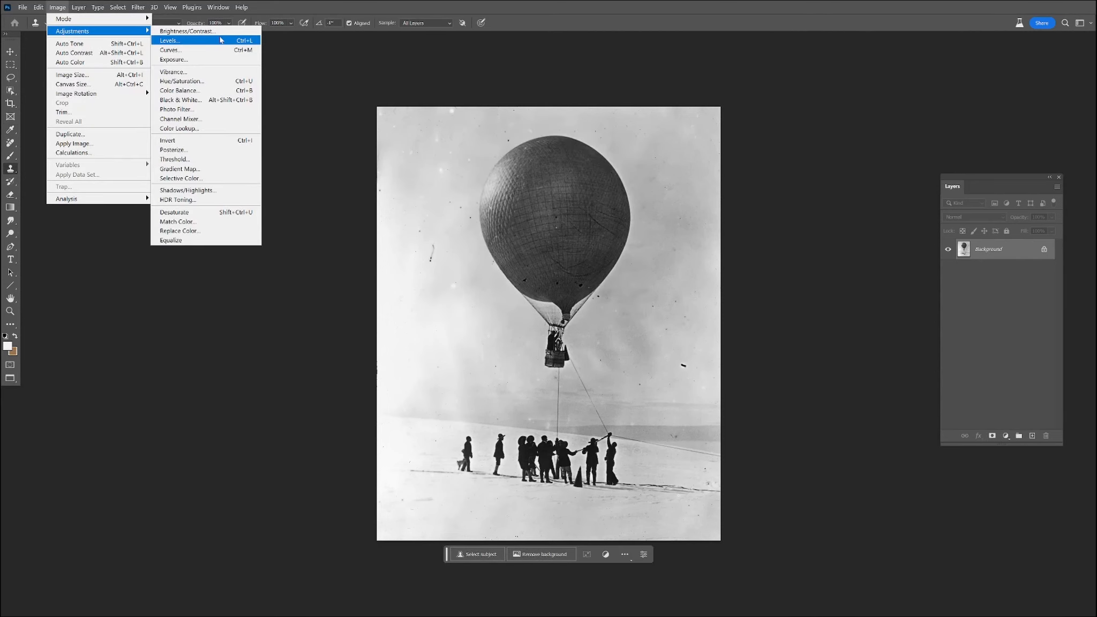
click(204, 191)
drag(549, 349, 270, 251)
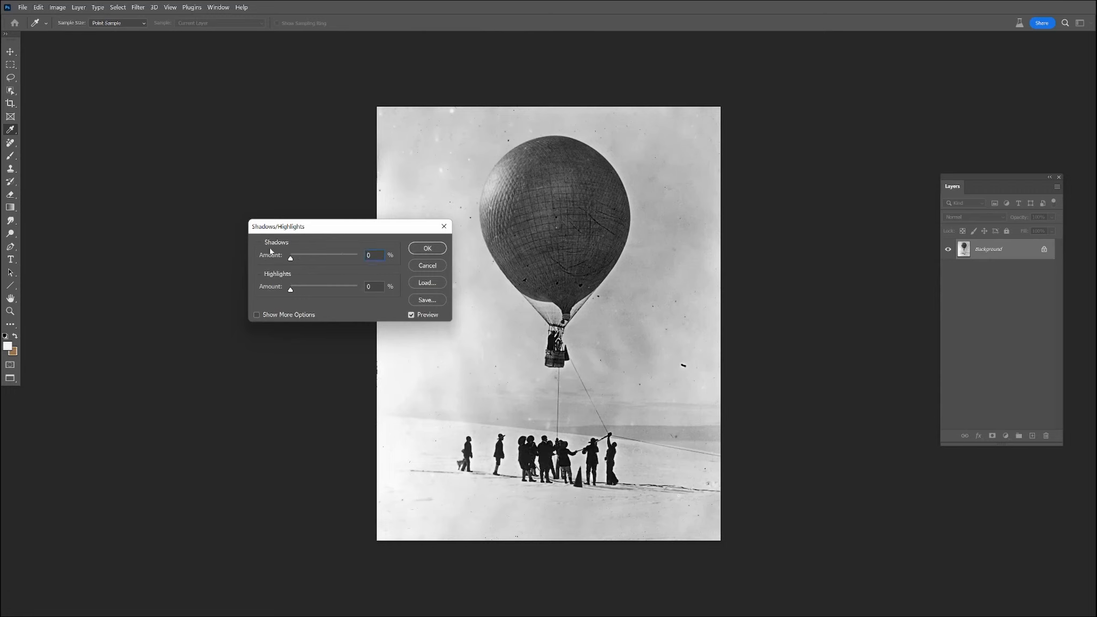
mouse_move(294, 293)
mouse_down()
mouse_move(350, 291)
mouse_move(299, 289)
mouse_up()
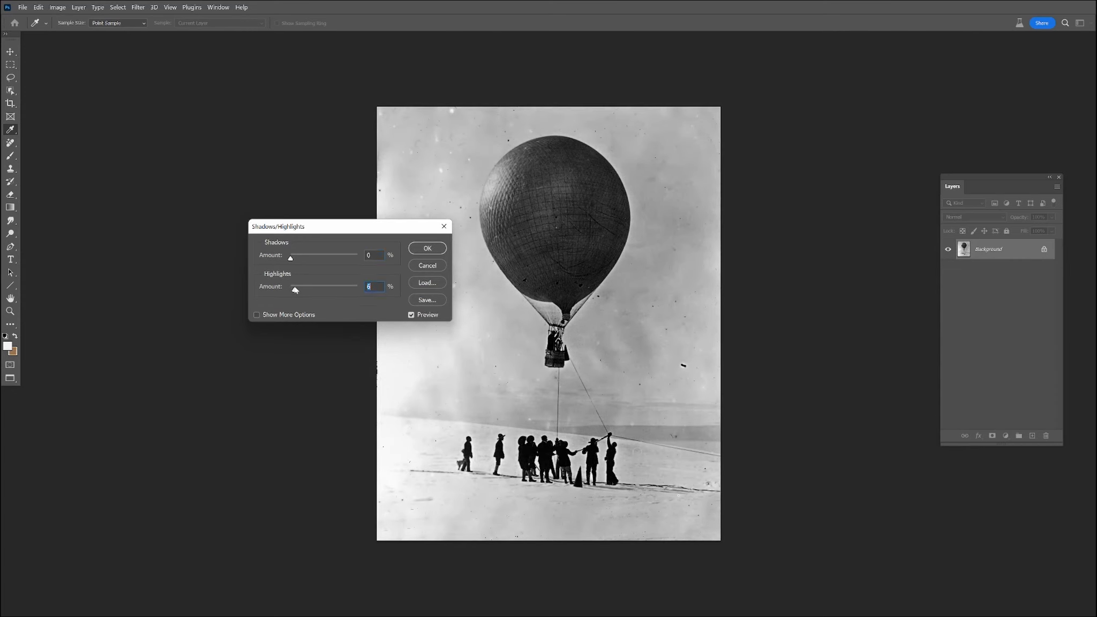
click(427, 248)
key(s)
- Duplicate the Background layer and brighten the copy's dark areas by raising the shadows amount in Shadows/Highlights
drag(994, 177, 798, 143)
drag(791, 216, 835, 401)
scroll(517, 448, up, 3)
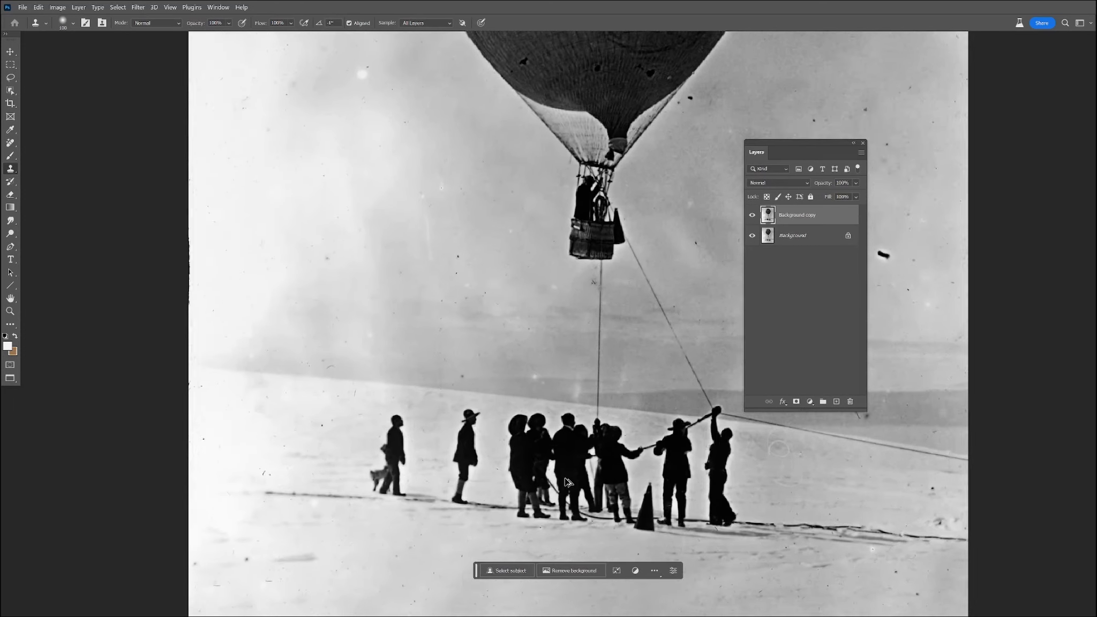
click(57, 7)
mouse_move(97, 31)
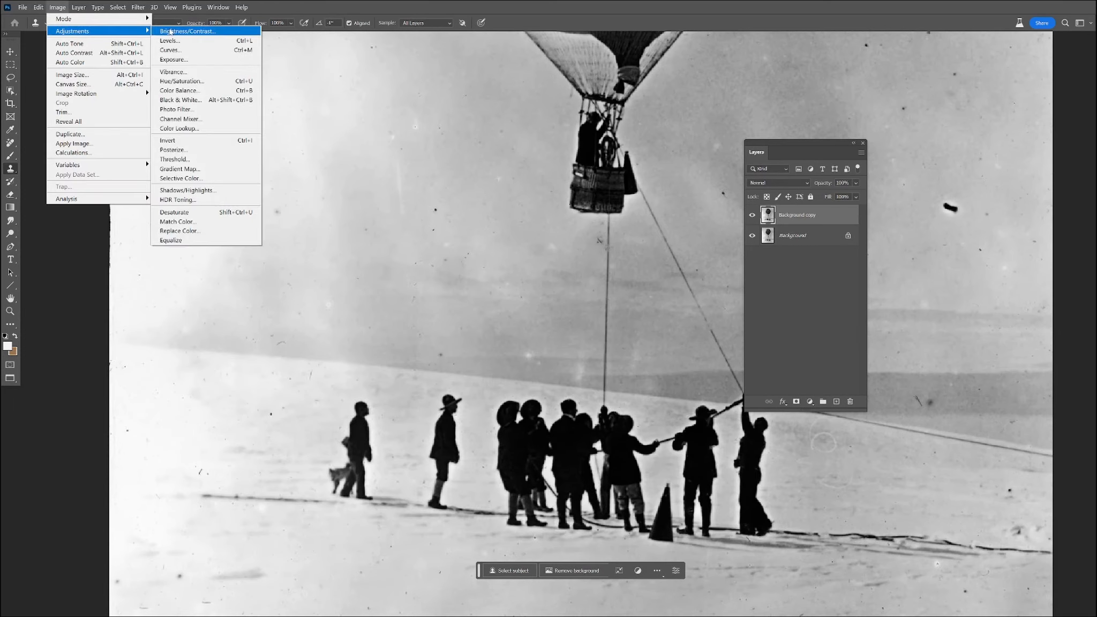
click(204, 190)
text(0)
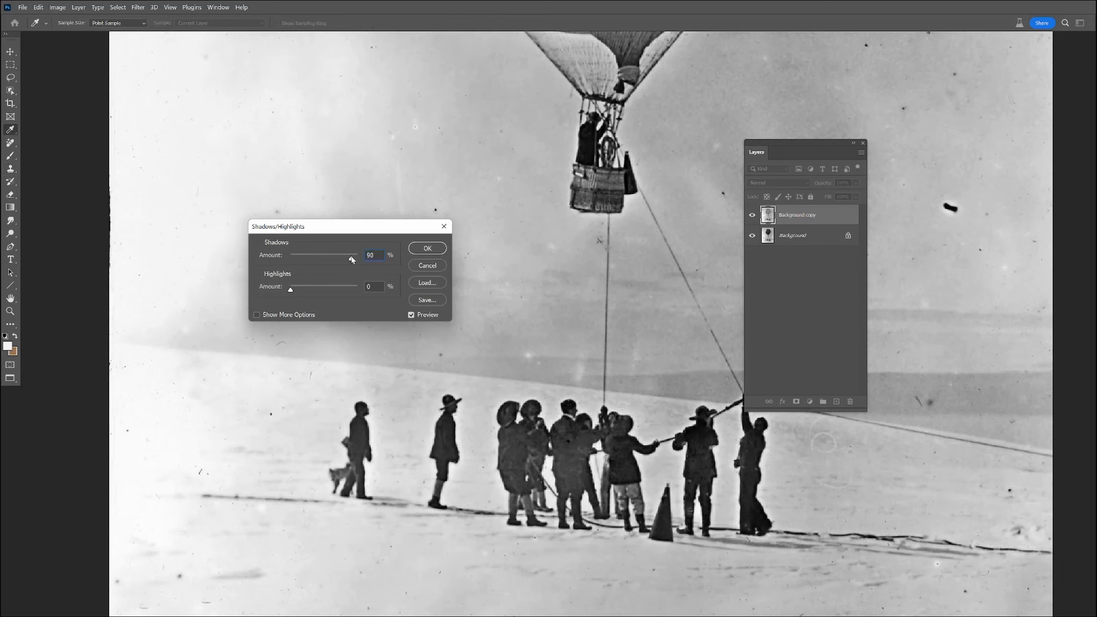
drag(290, 257, 331, 254)
click(416, 253)
key(s)
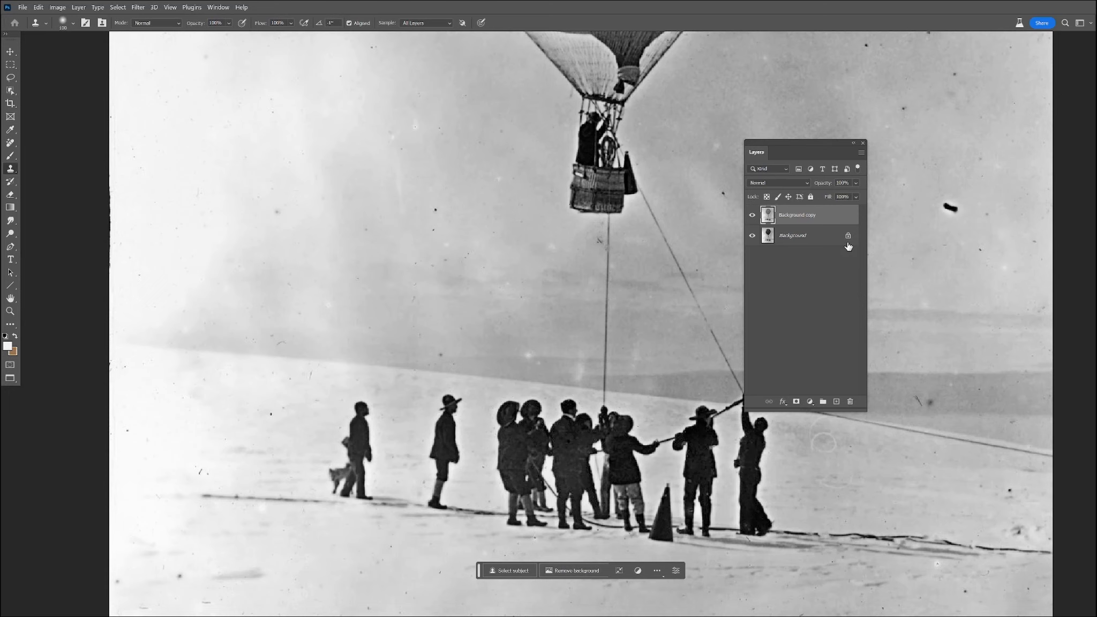
- Add an inverted black mask to the Background copy layer and paint white over the people and the basket
click(795, 401)
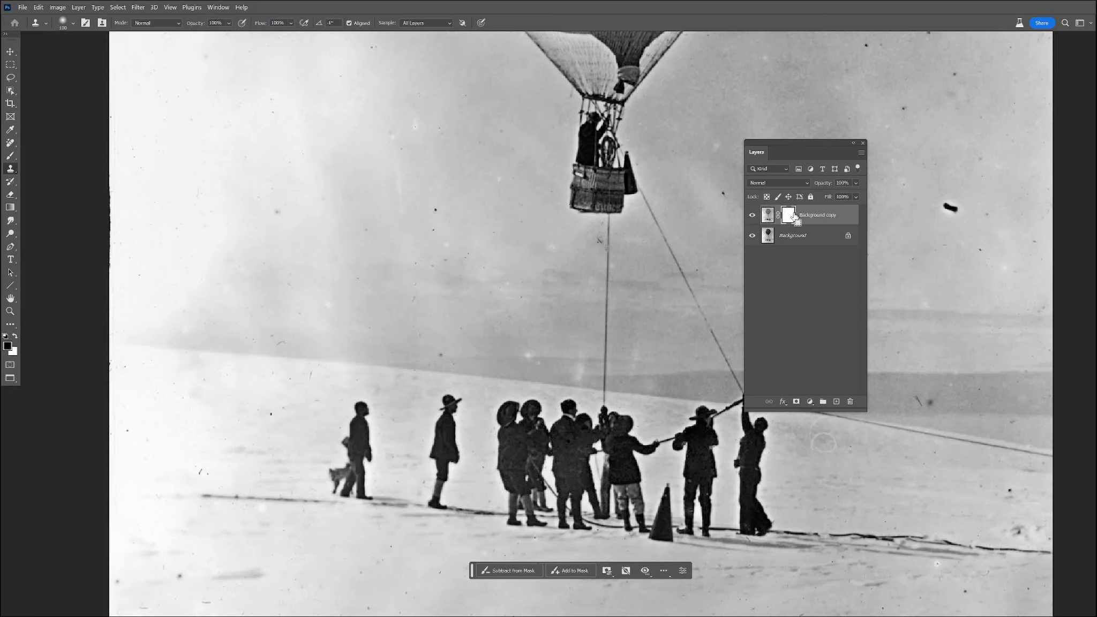
key(ctrl+i)
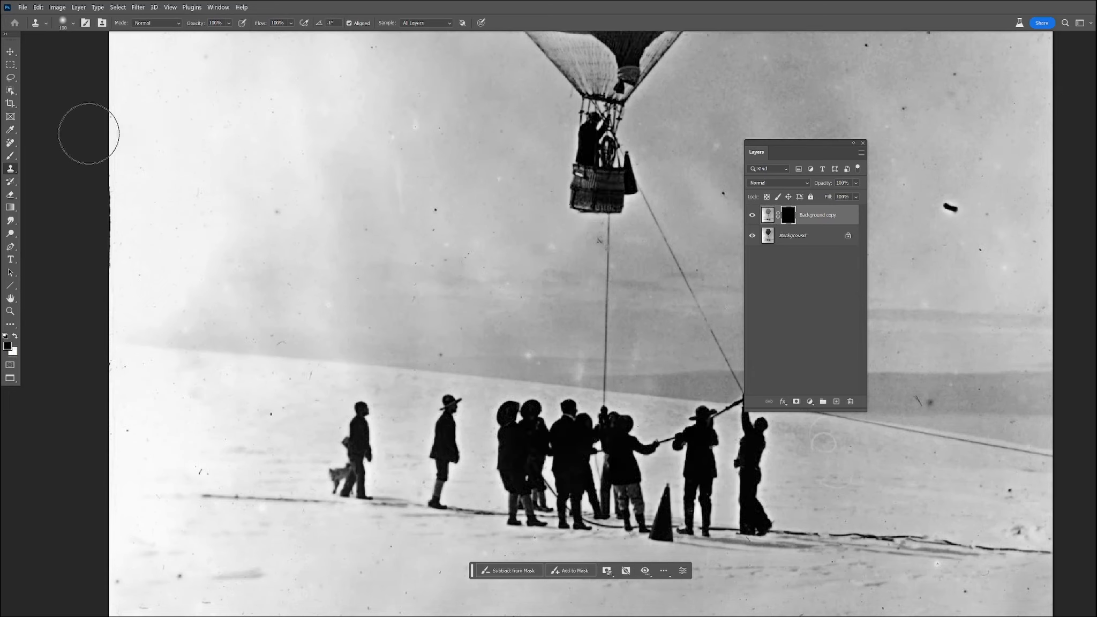
click(10, 155)
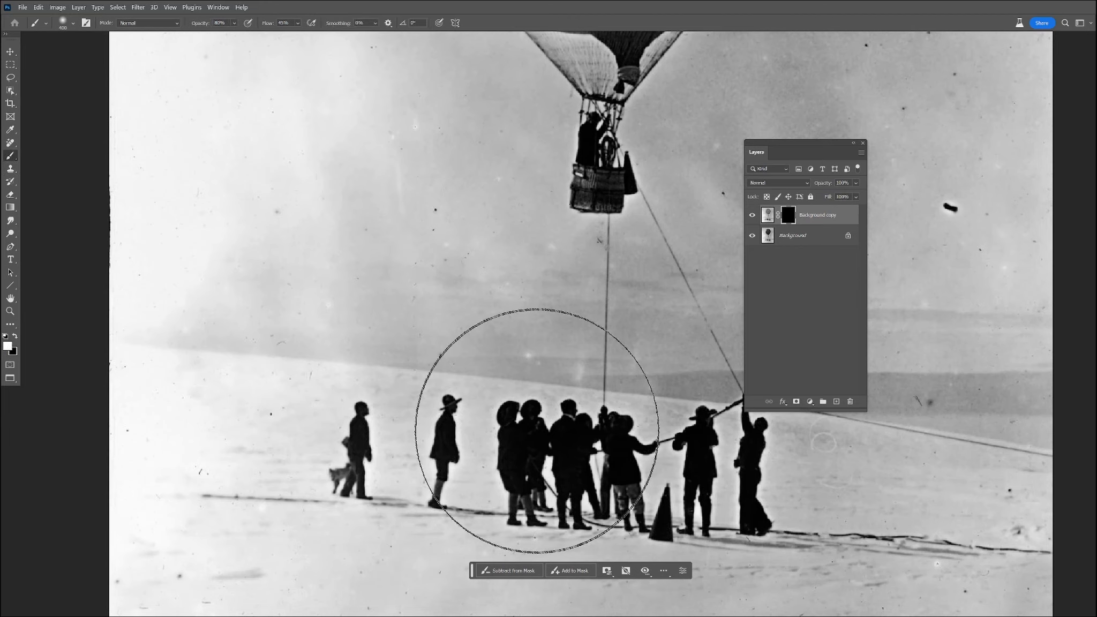
mouse_move(519, 448)
mouse_down()
mouse_move(528, 435)
mouse_move(586, 447)
mouse_move(608, 471)
mouse_move(574, 502)
mouse_up()
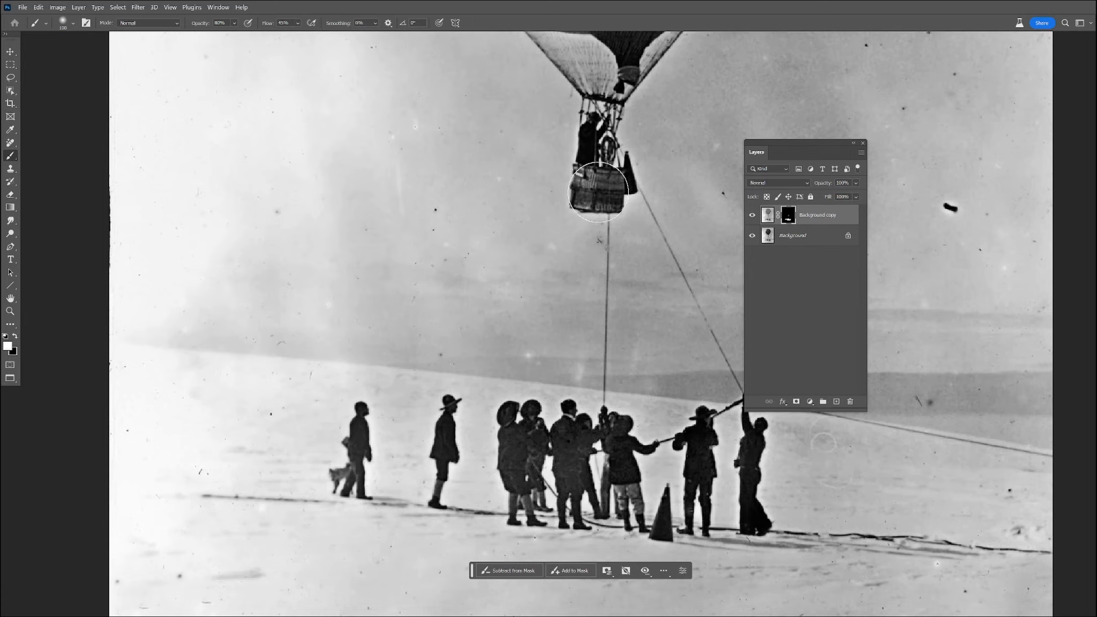
- Paint the balloon into the layer mask in white with a larger brush at a lower opacity
scroll(651, 236, down, 2)
drag(673, 197, 556, 310)
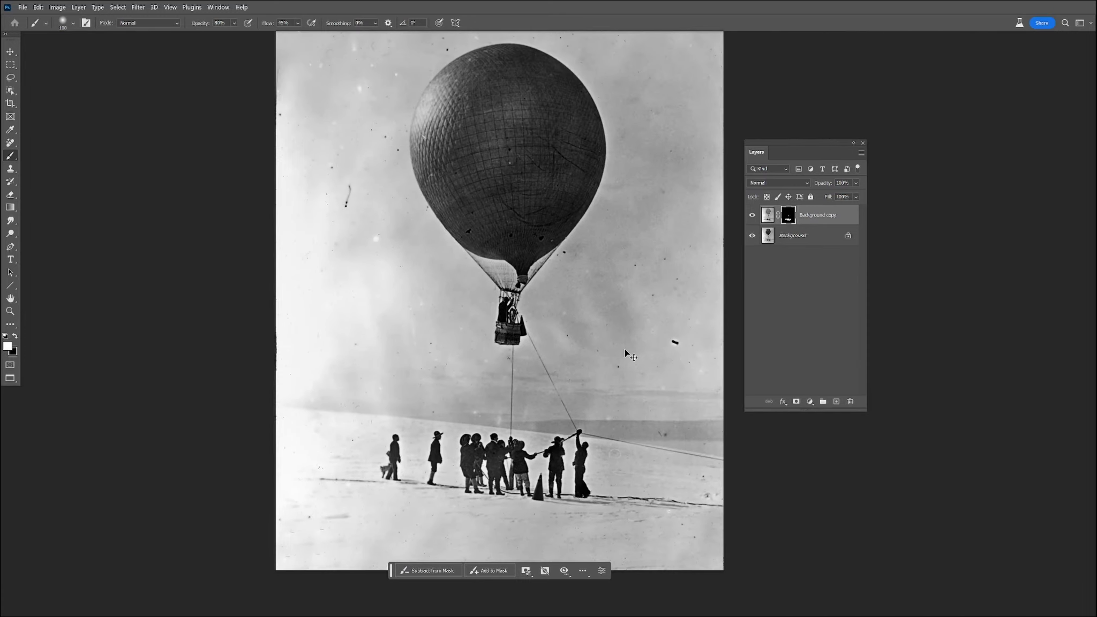
key(bracketright)
key(bracketright)
key(bracketright)
key(bracketright)
key(bracketright)
key(bracketright)
mouse_move(498, 99)
mouse_down()
mouse_move(539, 167)
mouse_move(513, 210)
mouse_up()
key(ctrl+z)
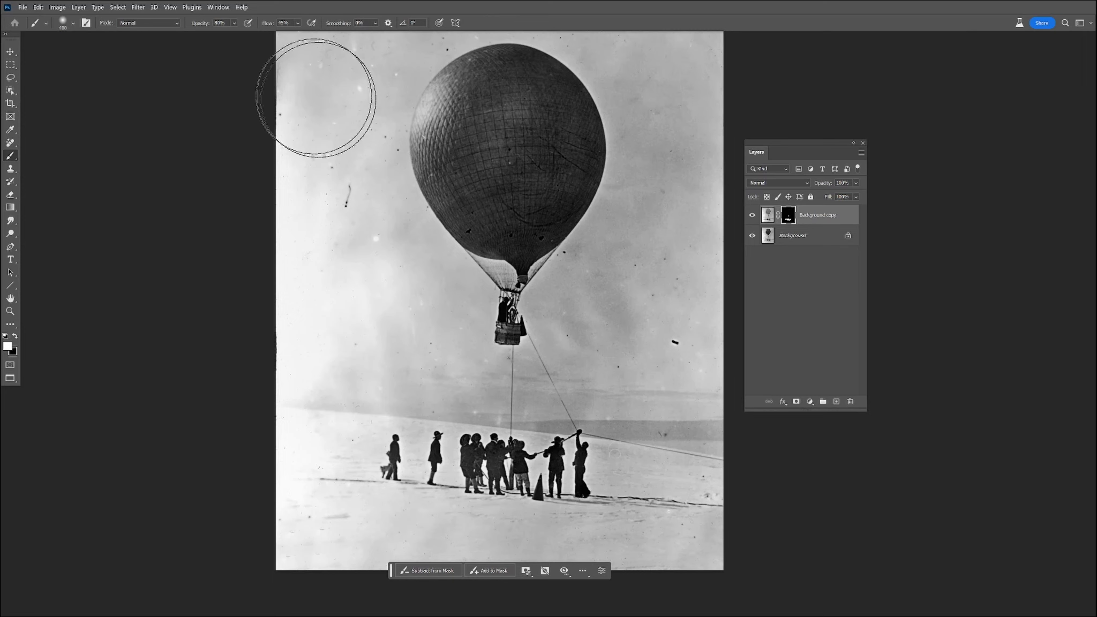
click(233, 36)
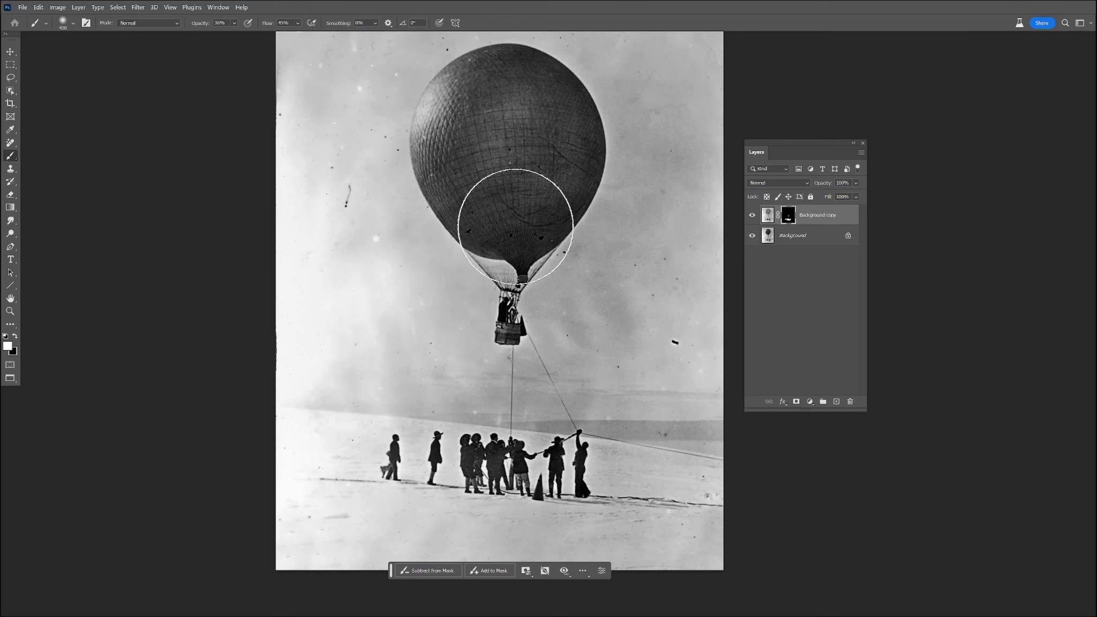
- Toggle the Background copy layer's visibility to compare the result, and merge it with the Background layer
right_click(817, 241)
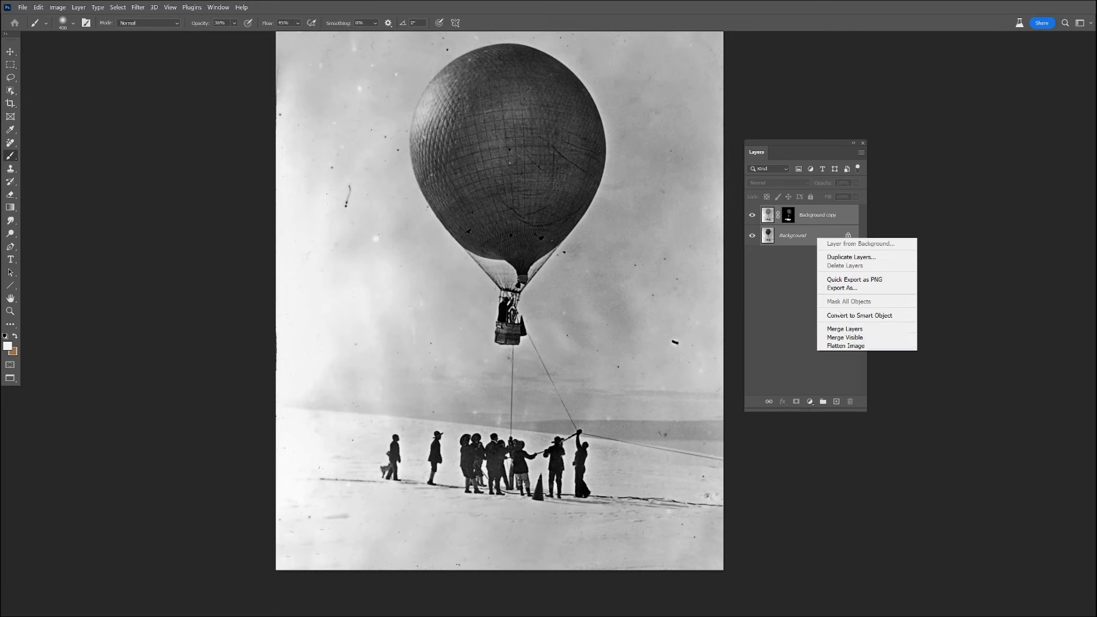
click(752, 216)
click(751, 216)
click(752, 215)
click(751, 216)
click(752, 216)
right_click(799, 234)
click(828, 322)
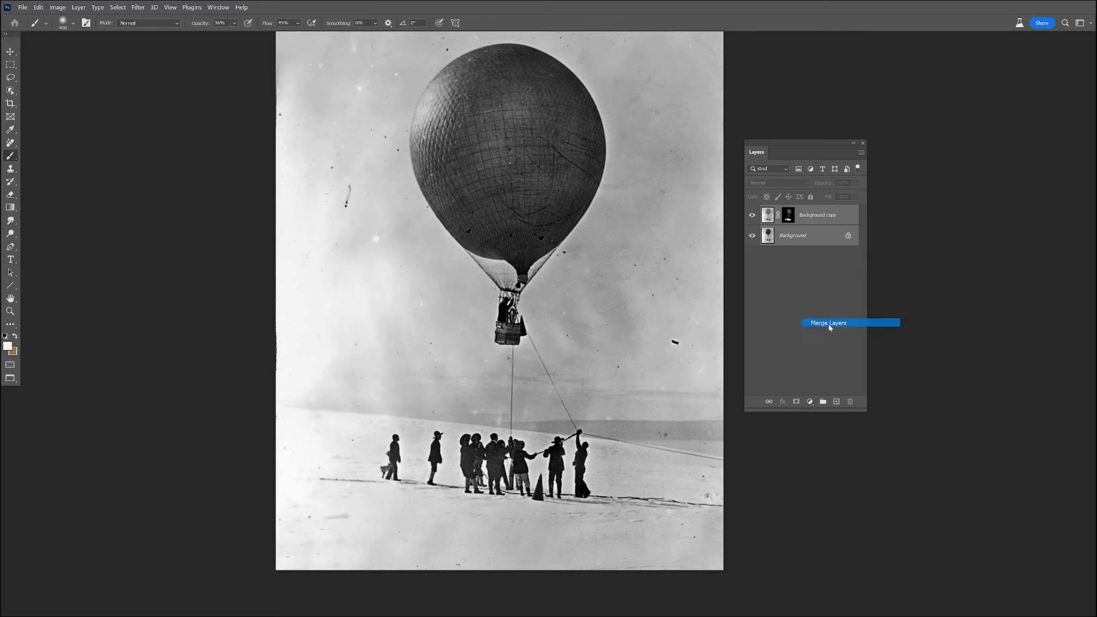
- Remove the scratch and dark specks from the sky around the balloon basket with the Spot Healing Brush
click(7, 145)
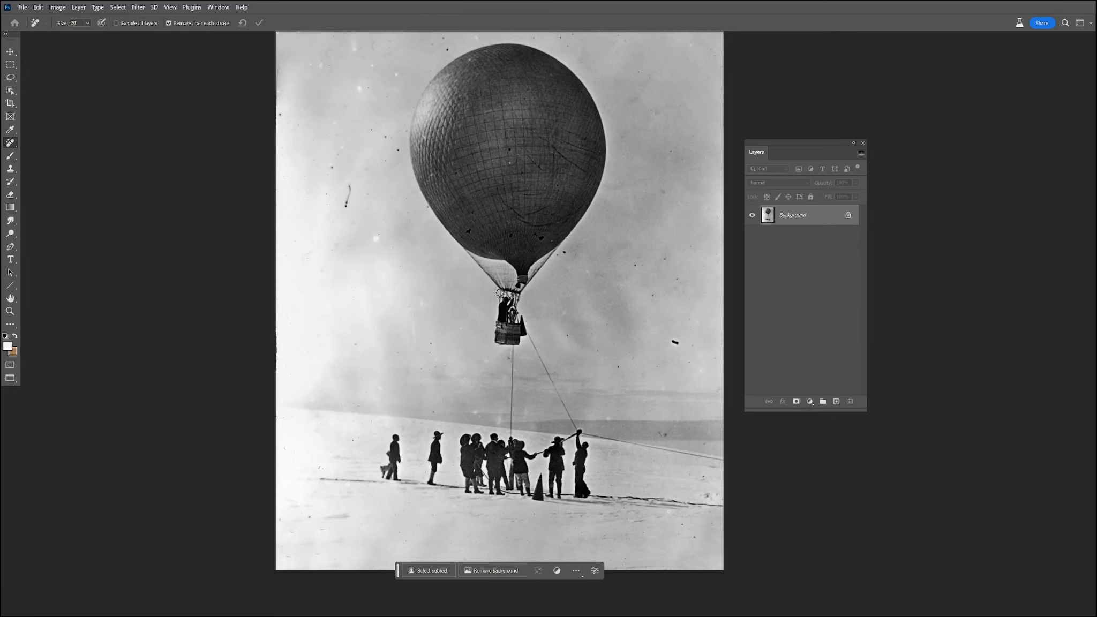
right_click(20, 143)
click(21, 142)
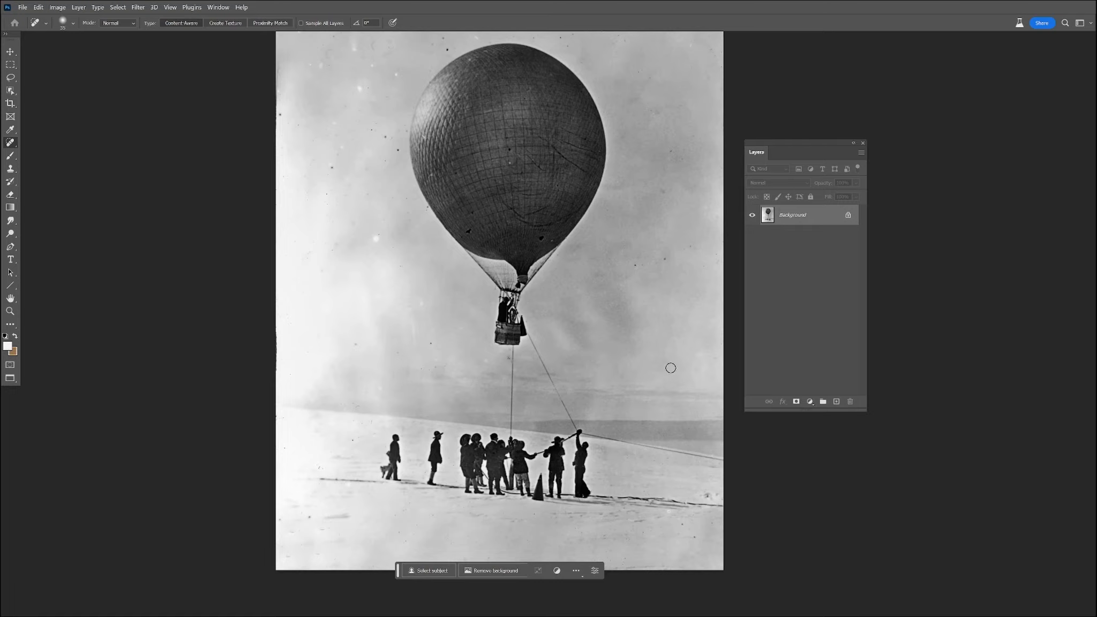
scroll(686, 361, up, 4)
drag(590, 338, 543, 347)
mouse_move(541, 322)
mouse_down()
mouse_move(558, 353)
mouse_move(542, 359)
mouse_up()
drag(466, 366, 437, 379)
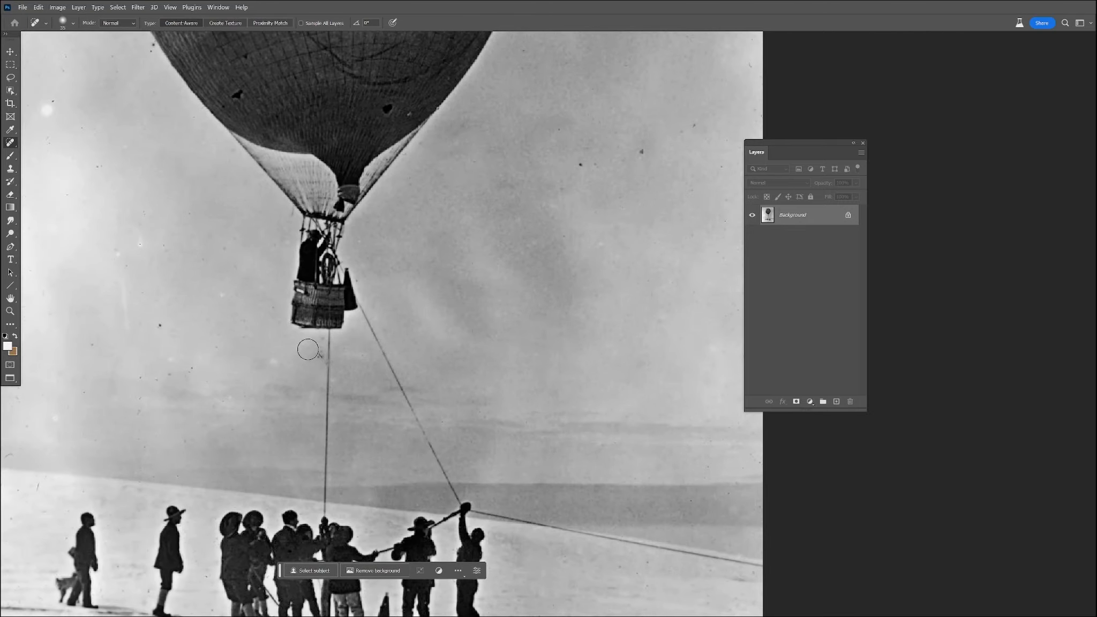
- Heal the dark marks on the balloon's lower part and the specks in the sky to the right of the basket
drag(484, 237, 324, 394)
drag(223, 288, 244, 286)
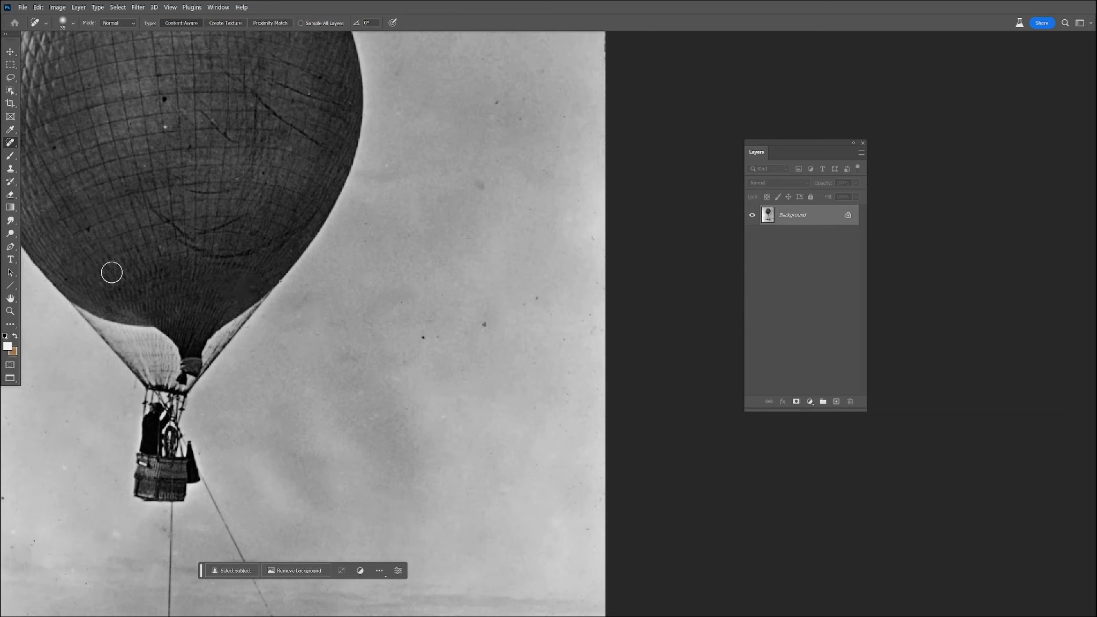
mouse_move(424, 342)
mouse_down()
mouse_move(410, 320)
mouse_move(414, 299)
mouse_move(507, 320)
mouse_move(545, 301)
mouse_move(587, 333)
mouse_move(584, 201)
mouse_move(541, 298)
mouse_move(564, 337)
mouse_up()
click(531, 465)
click(535, 412)
click(505, 434)
click(495, 455)
- Heal the cluster of specks in the sky to the right of the balloon's widest part
drag(473, 196, 493, 177)
click(496, 96)
drag(517, 112, 526, 115)
click(508, 104)
click(490, 97)
click(515, 100)
- Heal the marks beside the balloon's right edge and the spots in the sky toward the photo's right border
drag(424, 220, 435, 366)
drag(370, 375, 384, 365)
drag(388, 316, 398, 308)
mouse_move(418, 380)
mouse_down()
mouse_move(425, 394)
mouse_move(388, 382)
mouse_up()
click(546, 212)
drag(569, 250, 580, 276)
drag(597, 218, 613, 199)
mouse_move(572, 124)
mouse_down()
mouse_move(561, 257)
mouse_move(578, 192)
mouse_up()
mouse_move(576, 163)
mouse_down()
mouse_move(585, 188)
mouse_move(577, 172)
mouse_up()
click(535, 165)
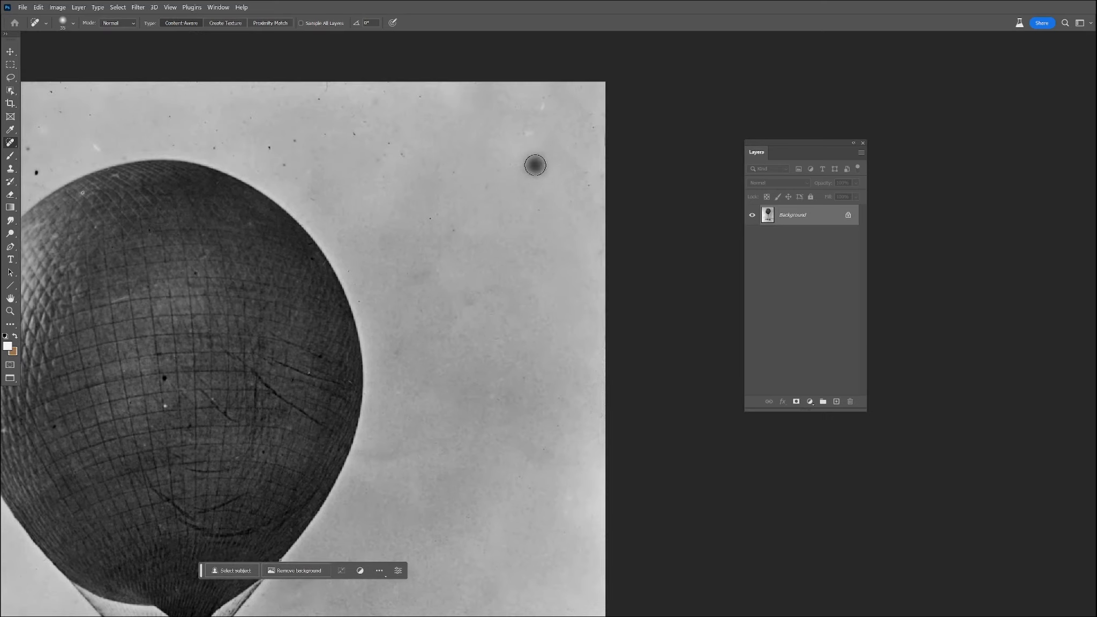
- Switch to the Remove Tool with a larger brush and remove the streaks and specks in the sky's upper-right corner
right_click(10, 142)
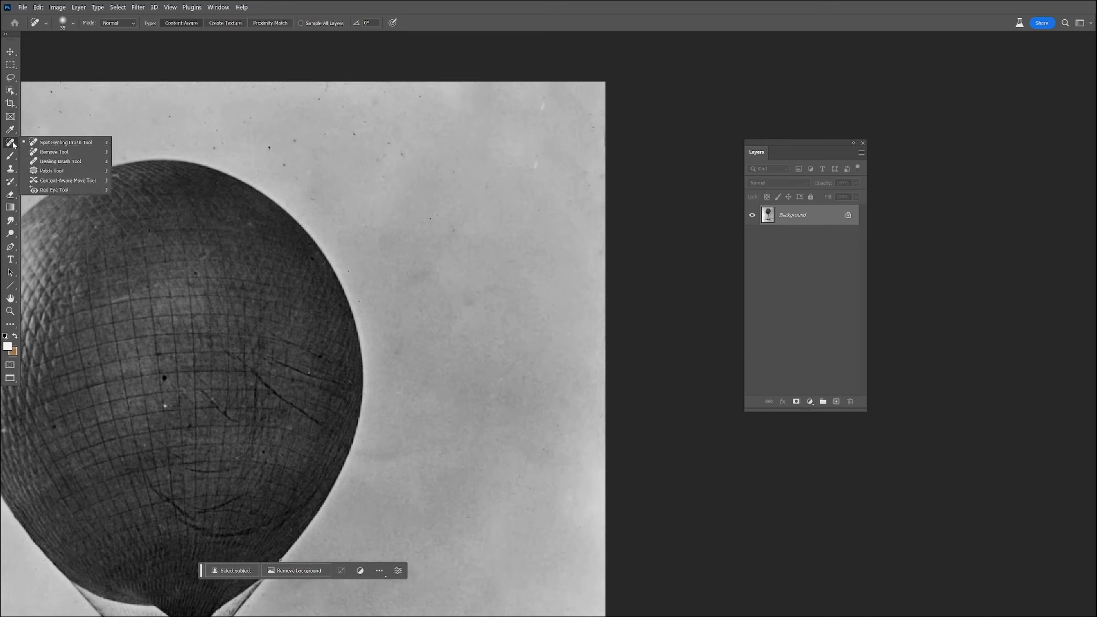
click(53, 150)
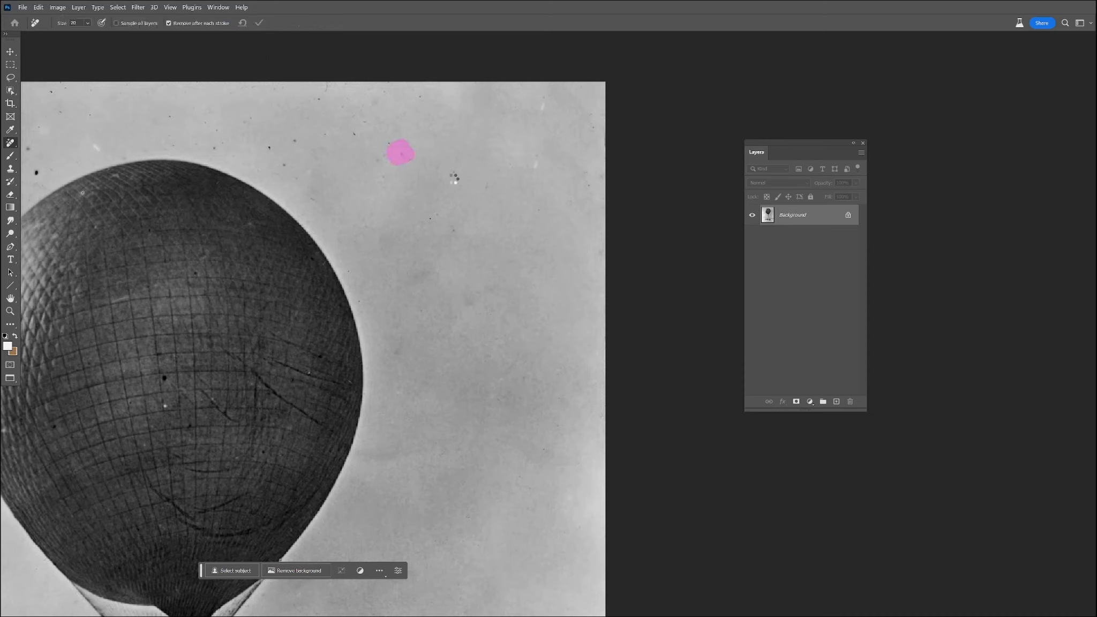
key(bracketright)
drag(540, 125, 560, 104)
click(592, 128)
drag(591, 165, 583, 192)
drag(527, 161, 523, 185)
- Remove the specks in the sky above and to the right of the balloon's upper-right curve
drag(428, 216, 453, 226)
mouse_move(353, 136)
mouse_down()
mouse_move(373, 123)
mouse_move(361, 132)
mouse_up()
drag(375, 162, 392, 151)
drag(414, 103, 428, 90)
mouse_move(351, 105)
mouse_down()
mouse_move(377, 94)
mouse_move(319, 86)
mouse_move(354, 82)
mouse_up()
mouse_move(307, 130)
mouse_down()
mouse_move(266, 138)
mouse_move(286, 161)
mouse_up()
drag(325, 129, 311, 137)
drag(319, 185, 299, 201)
drag(316, 173, 329, 171)
drag(479, 269, 473, 307)
drag(562, 367, 557, 449)
- Remove the specks in the sky directly above the balloon's top and along its upper-left curve
mouse_move(279, 147)
mouse_down()
mouse_move(572, 215)
mouse_move(509, 188)
mouse_move(526, 161)
mouse_move(594, 189)
mouse_move(538, 188)
mouse_up()
drag(464, 184, 475, 187)
drag(413, 214, 392, 212)
mouse_move(391, 181)
mouse_down()
mouse_move(395, 172)
mouse_move(351, 159)
mouse_move(333, 181)
mouse_move(368, 166)
mouse_up()
click(325, 243)
click(316, 216)
click(332, 191)
click(302, 170)
mouse_move(253, 182)
mouse_down()
mouse_move(246, 215)
mouse_move(317, 218)
mouse_move(407, 164)
mouse_up()
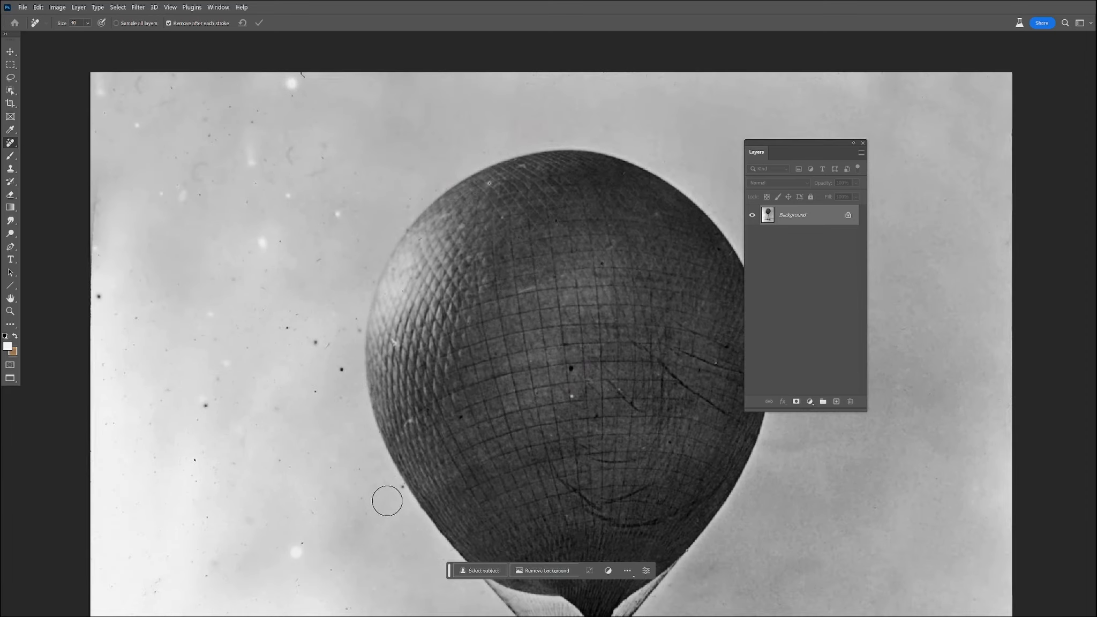
- Remove the dark and light specks in the sky just outside the balloon's left curve with the Remove Tool
drag(372, 499, 341, 502)
mouse_move(354, 472)
mouse_down()
mouse_move(323, 467)
mouse_move(353, 505)
mouse_up()
mouse_move(309, 542)
mouse_down()
mouse_move(289, 554)
mouse_move(294, 574)
mouse_up()
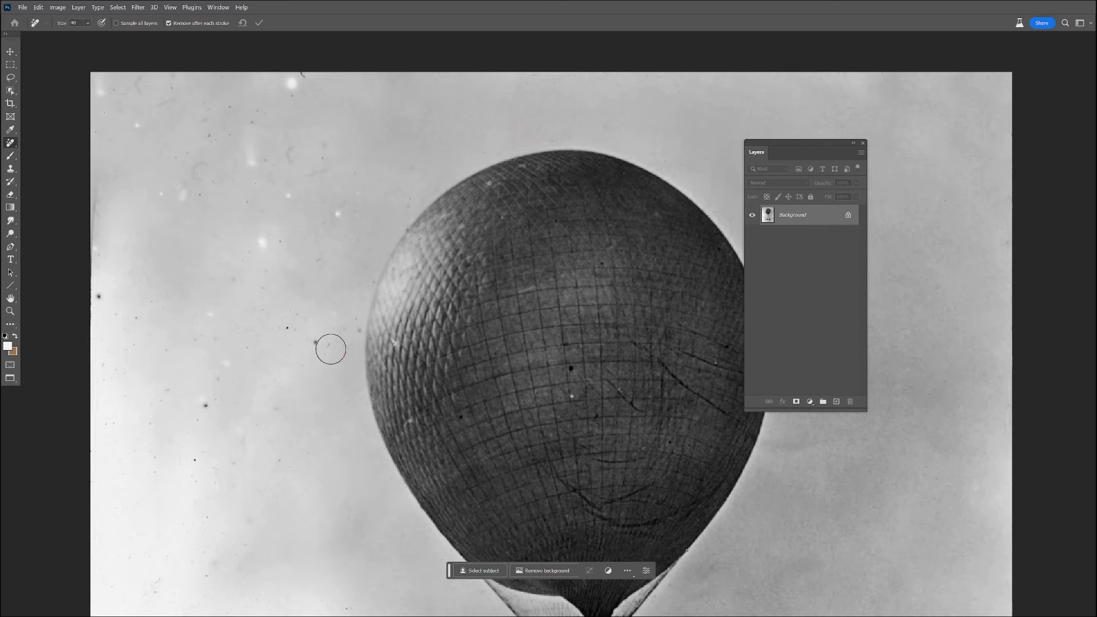
drag(348, 319, 351, 327)
drag(283, 315, 318, 320)
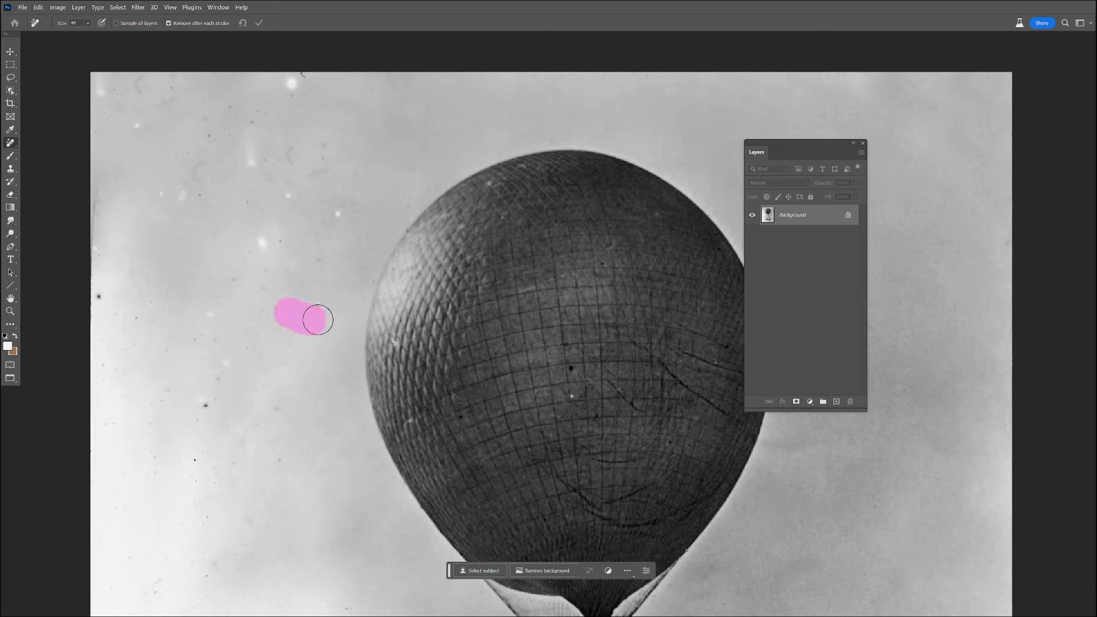
click(364, 246)
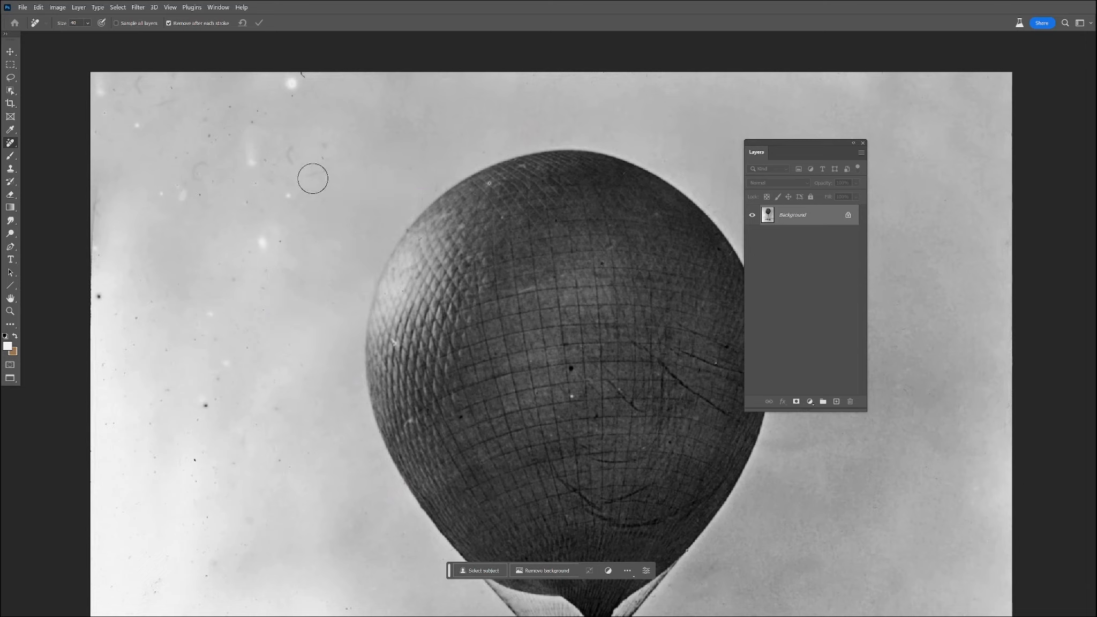
- Remove the bright spots and specks in the upper-left sky, from the photo's top border down to its left border
click(333, 171)
drag(304, 104, 303, 68)
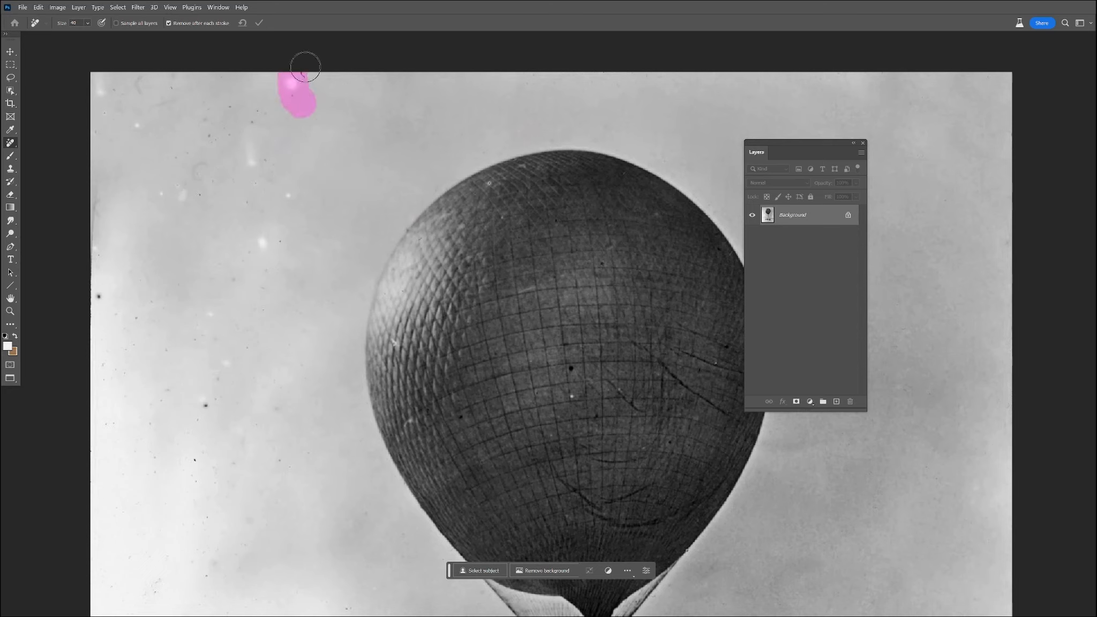
drag(330, 215, 410, 203)
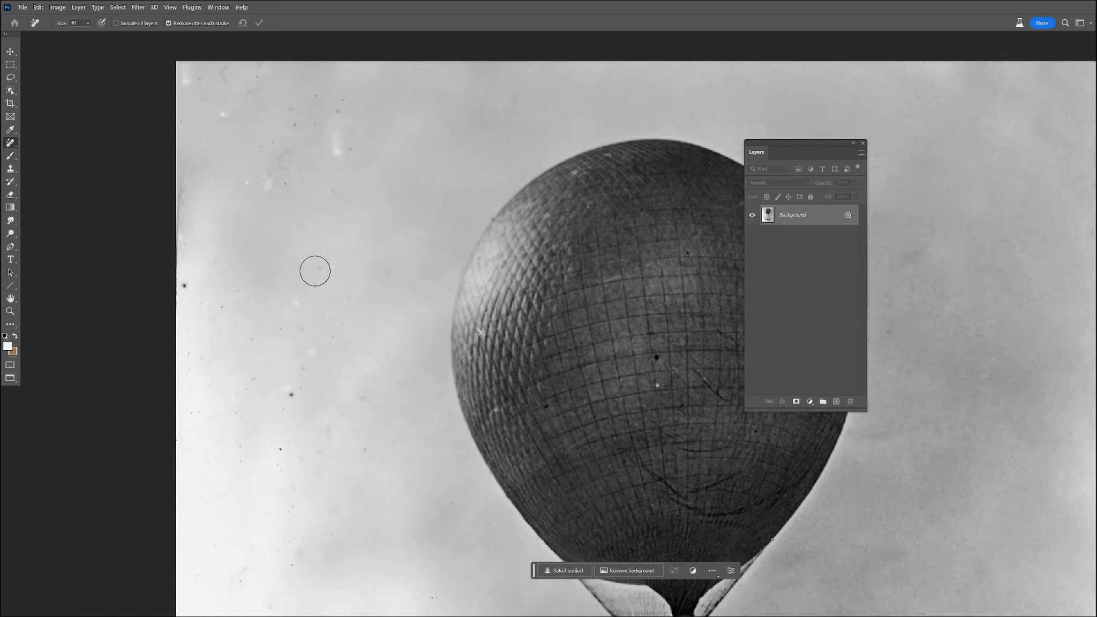
click(328, 196)
click(329, 179)
mouse_move(291, 186)
mouse_down()
mouse_move(244, 175)
mouse_move(282, 195)
mouse_up()
mouse_move(196, 214)
mouse_down()
mouse_move(181, 237)
mouse_move(189, 254)
mouse_move(168, 231)
mouse_move(158, 322)
mouse_move(185, 292)
mouse_move(230, 308)
mouse_move(225, 286)
mouse_up()
click(180, 292)
drag(240, 249, 224, 233)
- Remove the remaining spots and streaks in the sky's upper-left corner and along the photo's top border
click(224, 117)
mouse_move(188, 105)
mouse_down()
mouse_move(205, 60)
mouse_move(173, 73)
mouse_move(207, 97)
mouse_move(224, 78)
mouse_move(207, 101)
mouse_move(235, 81)
mouse_up()
drag(226, 105, 278, 68)
mouse_move(252, 117)
mouse_down()
mouse_move(298, 95)
mouse_move(298, 154)
mouse_move(296, 93)
mouse_up()
mouse_move(306, 182)
mouse_down()
mouse_move(421, 223)
mouse_move(408, 254)
mouse_up()
click(318, 69)
mouse_move(506, 114)
mouse_down()
mouse_move(509, 88)
mouse_move(474, 121)
mouse_up()
- Remove the specks in the middle of the sky between the photo's left border and the balloon
drag(930, 223, 902, 318)
mouse_move(373, 391)
mouse_down()
mouse_move(289, 360)
mouse_move(304, 322)
mouse_up()
drag(431, 442, 547, 332)
mouse_move(390, 211)
mouse_down()
mouse_move(280, 236)
mouse_move(306, 299)
mouse_move(391, 362)
mouse_move(411, 399)
mouse_up()
drag(293, 276, 293, 316)
drag(292, 373, 296, 498)
mouse_move(323, 428)
mouse_down()
mouse_move(418, 443)
mouse_move(461, 392)
mouse_up()
- Remove the specks in the sky beside the balloon's lower-left curve
mouse_move(476, 332)
mouse_down()
mouse_move(457, 330)
mouse_move(485, 257)
mouse_up()
drag(500, 246, 563, 407)
mouse_move(558, 409)
mouse_down()
mouse_move(588, 426)
mouse_move(602, 468)
mouse_up()
mouse_move(525, 393)
mouse_down()
mouse_move(534, 325)
mouse_move(502, 164)
mouse_up()
mouse_move(548, 321)
mouse_down()
mouse_move(522, 348)
mouse_move(616, 381)
mouse_move(566, 426)
mouse_up()
drag(548, 359, 556, 405)
drag(578, 327, 546, 339)
mouse_move(472, 403)
mouse_down()
mouse_move(421, 369)
mouse_move(383, 308)
mouse_up()
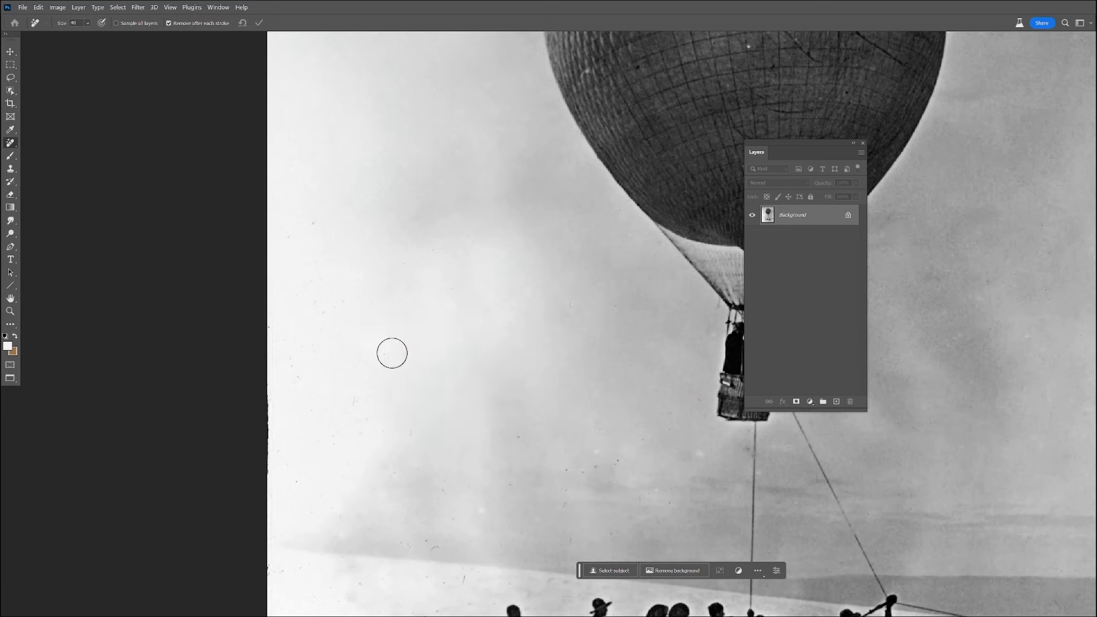
- Remove the specks along the photo's left border and in the low sky to the left of the basket's rope
mouse_move(270, 193)
mouse_down()
mouse_move(276, 417)
mouse_move(311, 519)
mouse_move(386, 423)
mouse_move(311, 326)
mouse_move(318, 263)
mouse_up()
mouse_move(327, 160)
mouse_down()
mouse_move(291, 181)
mouse_move(322, 269)
mouse_up()
drag(407, 238, 411, 287)
drag(619, 461, 553, 492)
drag(637, 488, 582, 477)
mouse_move(685, 458)
mouse_down()
mouse_move(650, 441)
mouse_move(671, 427)
mouse_up()
drag(518, 439, 502, 441)
click(506, 480)
mouse_move(480, 511)
mouse_down()
mouse_move(471, 517)
mouse_move(470, 488)
mouse_up()
drag(449, 527, 445, 483)
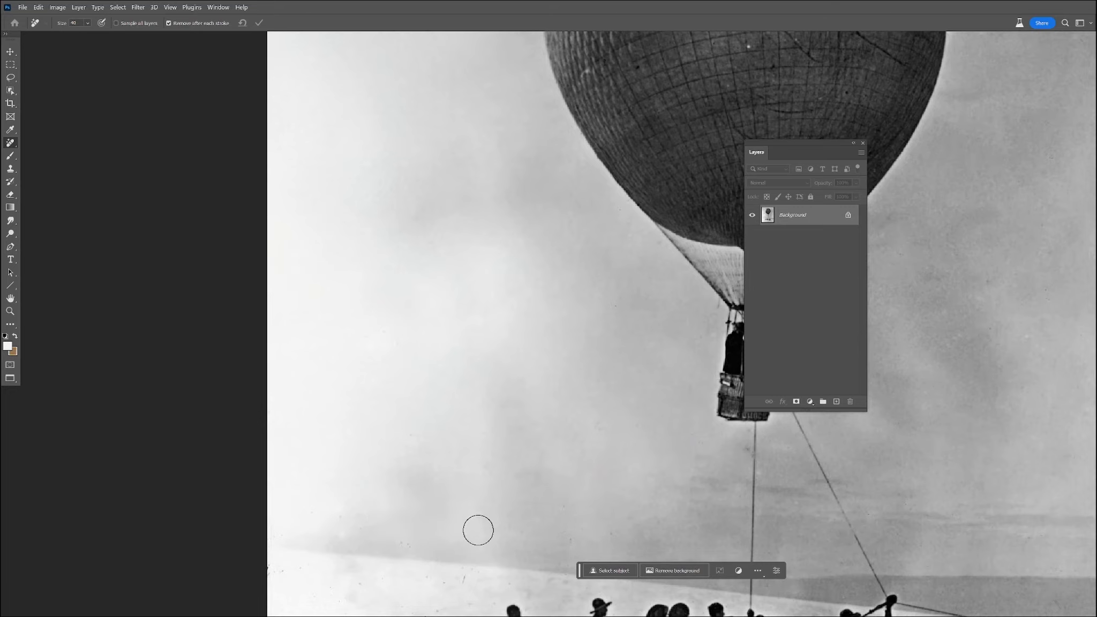
- Remove the specks around the left end of the horizon and on the snow along the photo's left border
drag(477, 527, 423, 308)
drag(391, 384, 347, 383)
mouse_move(354, 408)
mouse_down()
mouse_move(345, 414)
mouse_move(296, 383)
mouse_move(235, 397)
mouse_move(242, 371)
mouse_up()
drag(300, 322, 201, 314)
drag(233, 373, 171, 367)
drag(192, 332, 186, 336)
drag(228, 432, 181, 433)
drag(296, 475, 241, 472)
drag(271, 566, 195, 577)
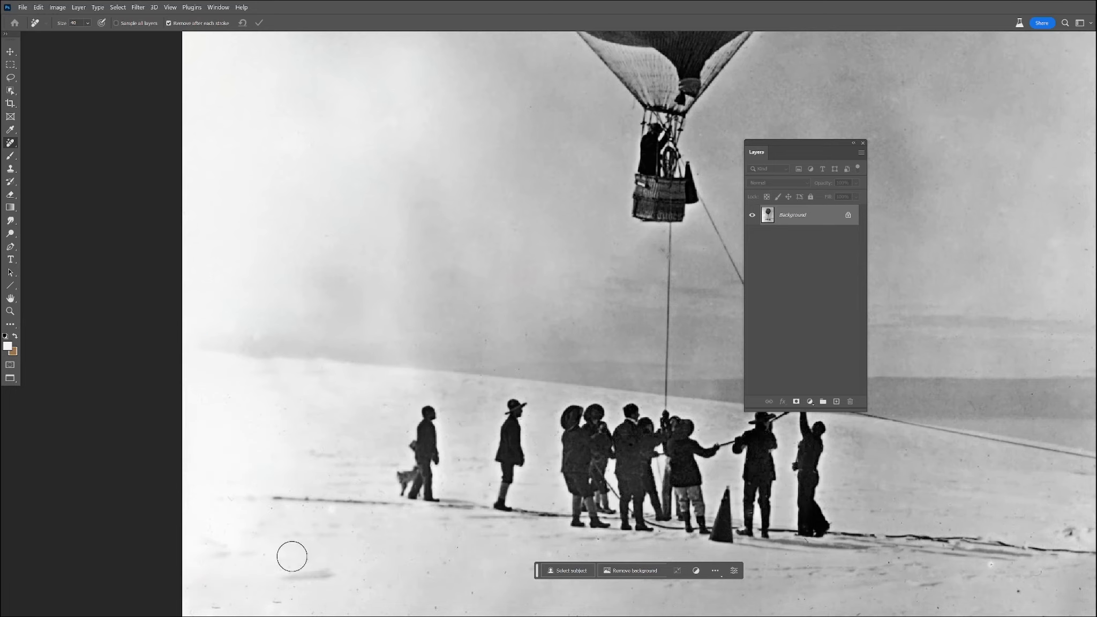
- Remove the specks on the foreground snow below the two standing figures at the left of the crowd
scroll(291, 556, down, 5)
drag(308, 478, 182, 472)
mouse_move(271, 515)
mouse_down()
mouse_move(303, 516)
mouse_move(337, 546)
mouse_up()
mouse_move(313, 474)
mouse_down()
mouse_move(274, 521)
mouse_move(423, 547)
mouse_up()
mouse_move(461, 423)
mouse_down()
mouse_move(428, 426)
mouse_move(438, 513)
mouse_move(335, 550)
mouse_up()
drag(409, 499, 476, 478)
drag(448, 521, 351, 542)
mouse_move(462, 547)
mouse_down()
mouse_move(487, 544)
mouse_move(516, 489)
mouse_up()
drag(589, 520, 609, 538)
mouse_move(541, 548)
mouse_down()
mouse_move(529, 546)
mouse_move(540, 541)
mouse_up()
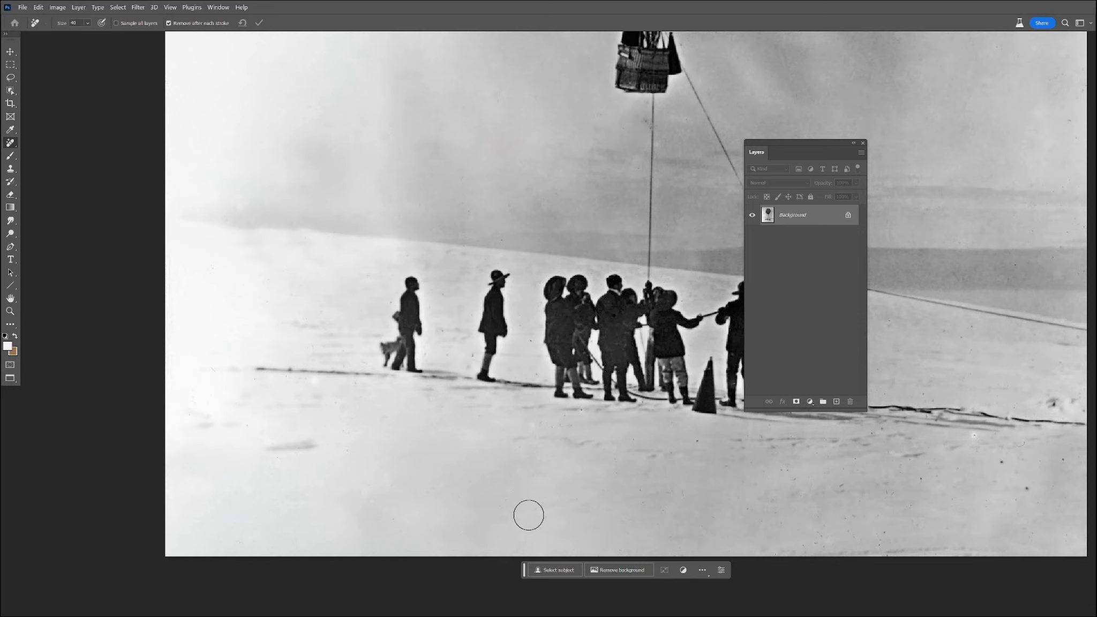
- Remove the specks on the foreground snow right of the cone and along the photo's bottom border
mouse_move(673, 510)
mouse_down()
mouse_move(661, 518)
mouse_move(697, 501)
mouse_move(765, 517)
mouse_up()
click(779, 481)
click(781, 522)
key(space)
mouse_move(891, 530)
mouse_down()
mouse_move(794, 544)
mouse_move(391, 458)
mouse_move(510, 444)
mouse_up()
drag(429, 438, 548, 407)
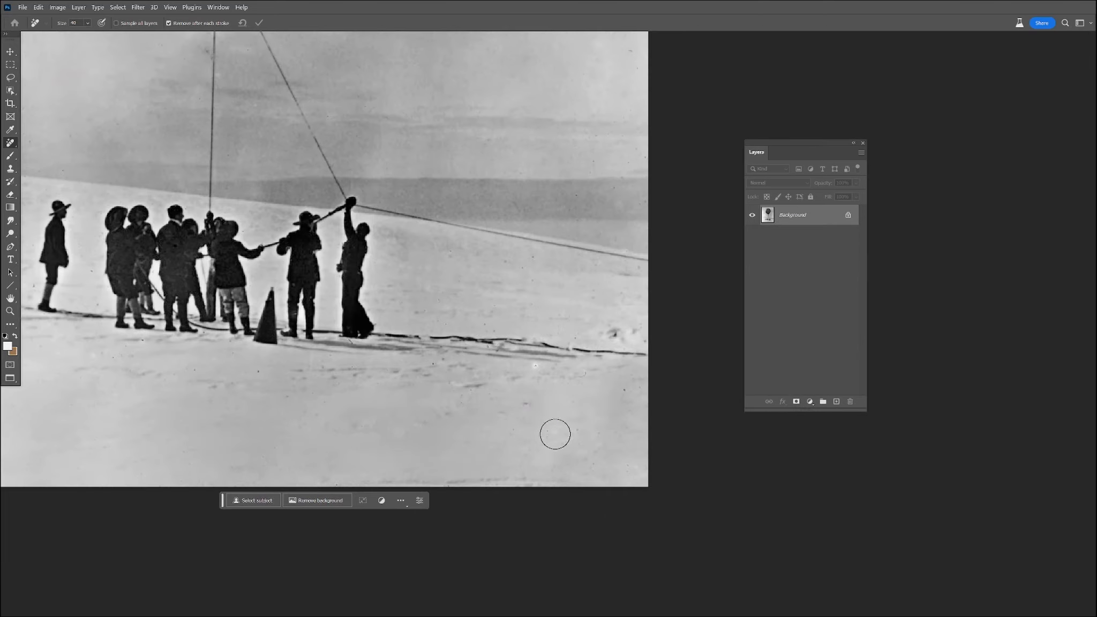
drag(563, 371, 508, 363)
mouse_move(560, 410)
mouse_down()
mouse_move(577, 411)
mouse_move(575, 423)
mouse_up()
drag(568, 471, 321, 474)
- Remove the specks on the snow slope and in the sky near the photo's right border, using a smaller brush
drag(639, 344, 588, 291)
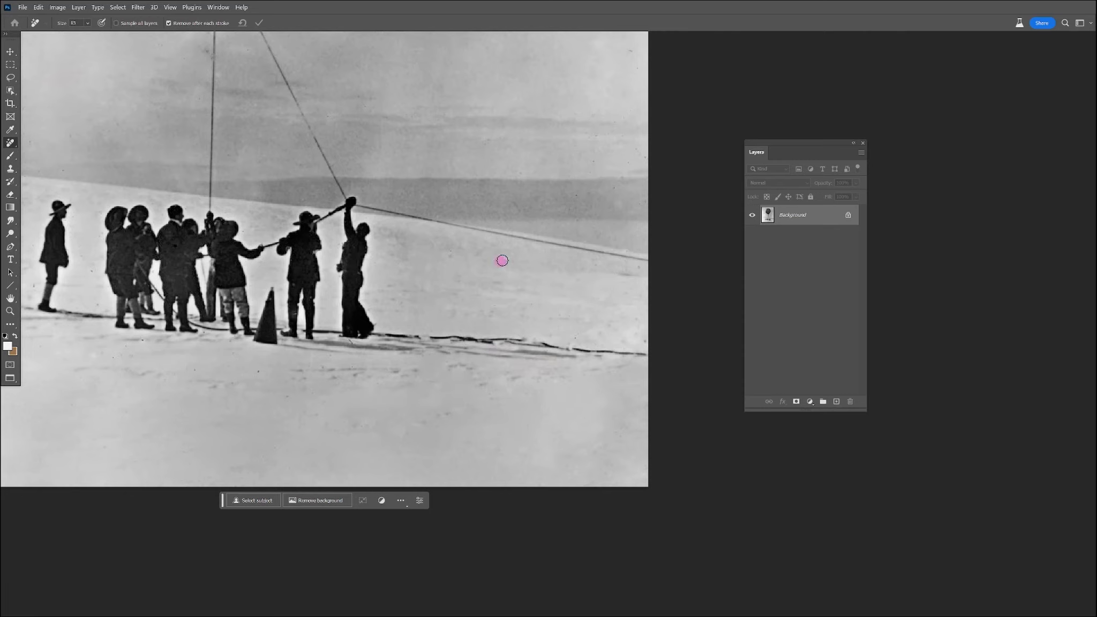
drag(611, 158, 612, 158)
drag(617, 147, 625, 146)
drag(613, 86, 600, 126)
drag(638, 271, 638, 275)
mouse_move(579, 335)
mouse_down()
mouse_move(601, 339)
mouse_move(567, 313)
mouse_up()
click(642, 340)
drag(299, 382, 537, 415)
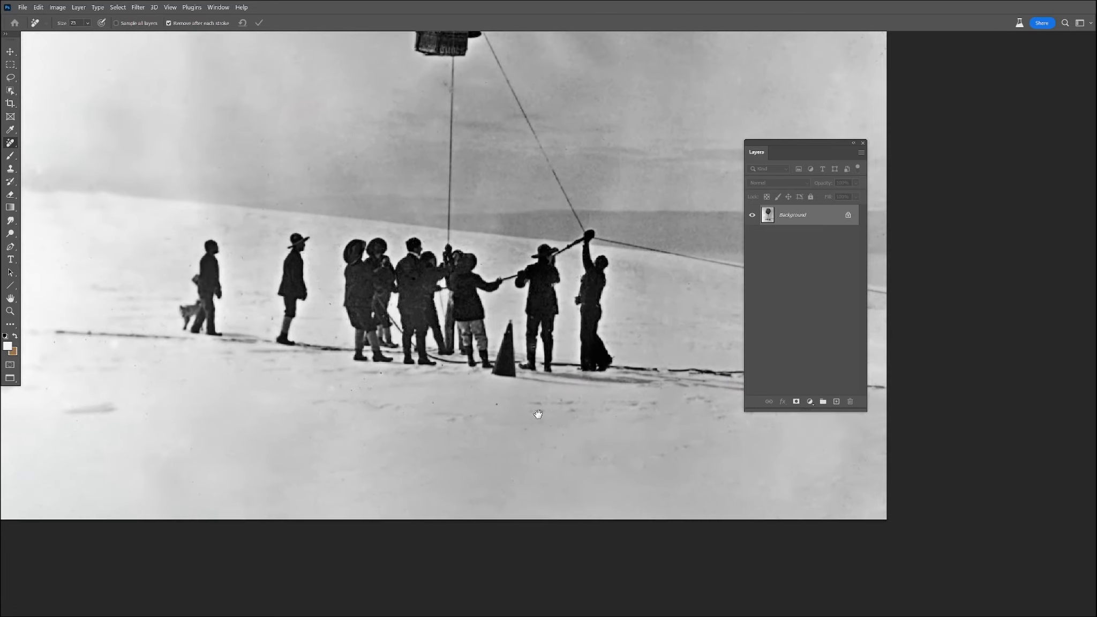
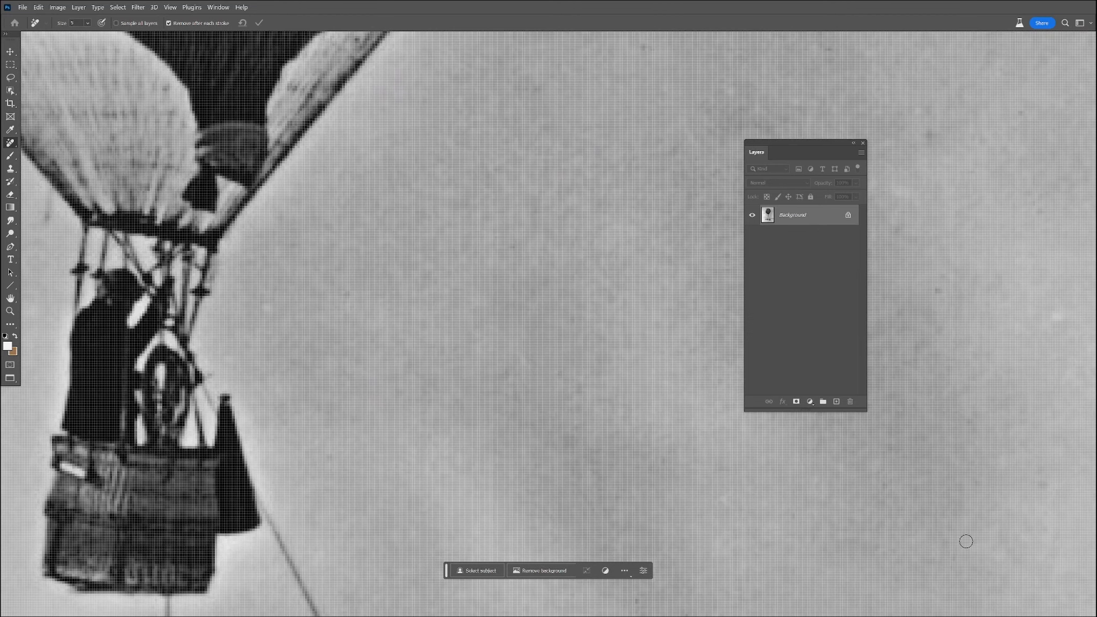
- Remove the fine specks in the sky to the right of the balloon's basket
drag(938, 291, 949, 279)
drag(934, 143, 926, 131)
drag(1018, 114, 1001, 145)
- Enlarge the Remove Tool brush and remove the blotches in the sky on both sides of the basket
scroll(455, 323, down, 3)
scroll(539, 319, down, 2)
key(bracketright)
key(bracketright)
key(bracketright)
key(bracketright)
key(bracketright)
key(bracketright)
key(bracketright)
key(bracketright)
key(bracketright)
key(bracketright)
drag(583, 332, 624, 303)
click(565, 229)
mouse_move(533, 261)
mouse_down()
mouse_move(529, 310)
mouse_move(478, 330)
mouse_up()
drag(354, 448, 348, 467)
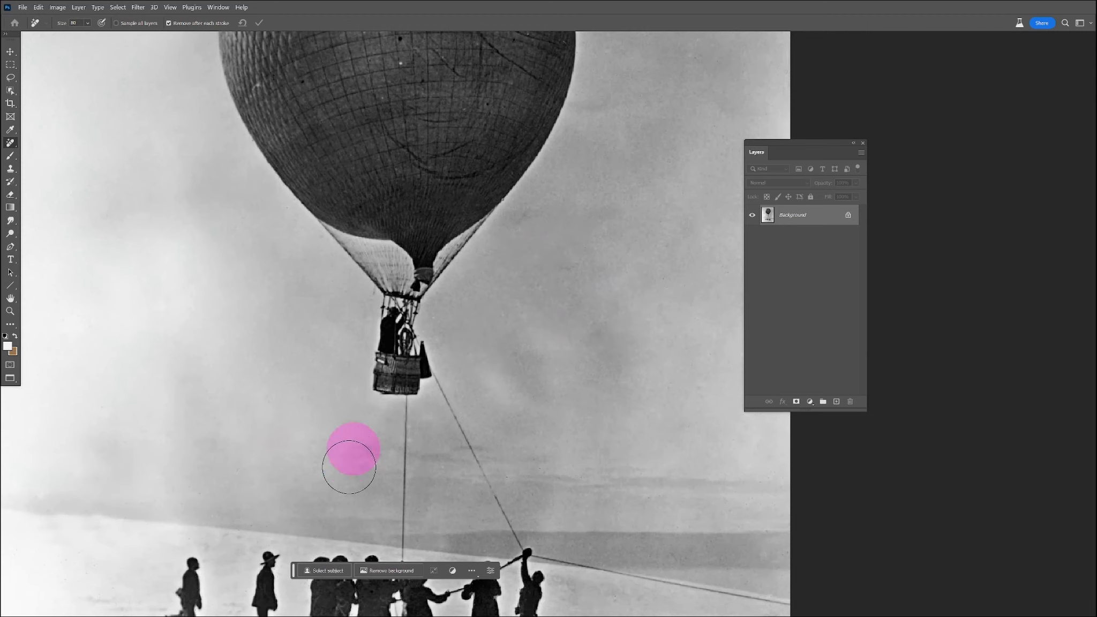
- Shrink the Remove Tool brush and remove the specks in the middle of the balloon's fabric
drag(216, 277, 256, 495)
scroll(444, 260, up, 4)
key(bracketleft)
key(bracketleft)
key(bracketleft)
key(bracketleft)
key(bracketleft)
key(bracketleft)
key(bracketleft)
key(bracketleft)
key(bracketleft)
key(bracketleft)
click(420, 324)
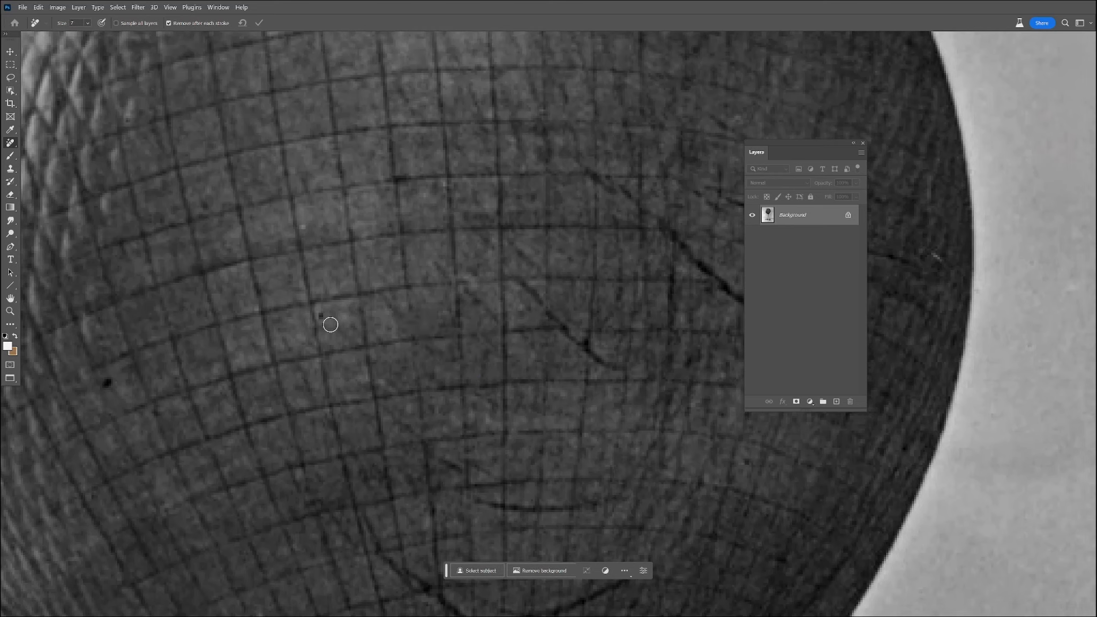
- Remove the light and dark specks on the balloon's upper half and its bright left shoulder
mouse_move(296, 203)
mouse_down()
mouse_move(546, 384)
mouse_move(508, 489)
mouse_up()
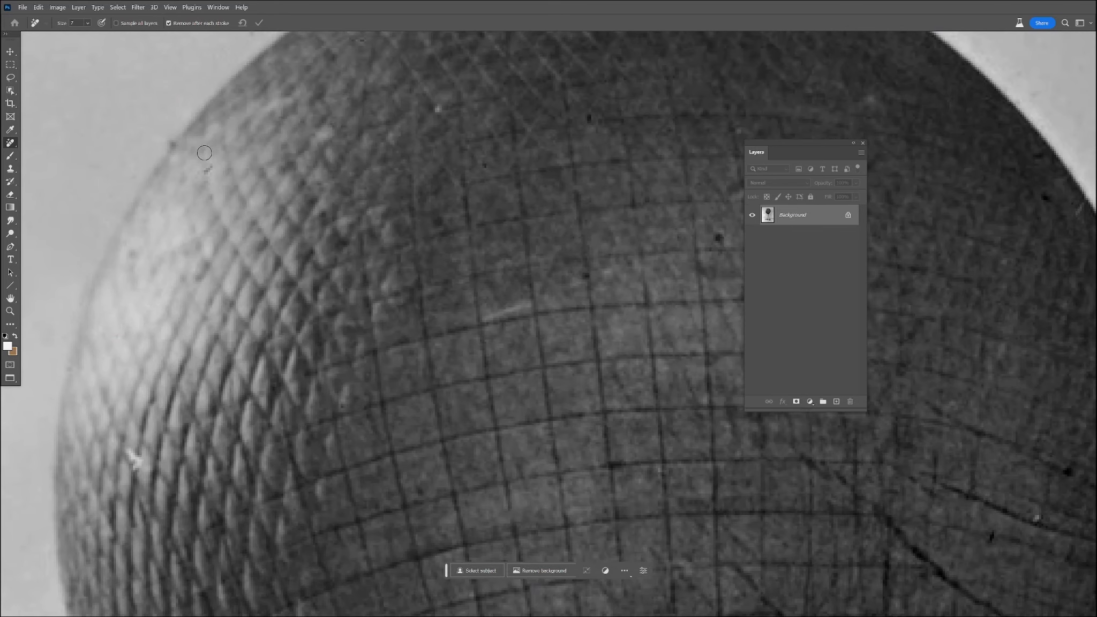
click(481, 161)
drag(619, 254, 366, 216)
click(465, 201)
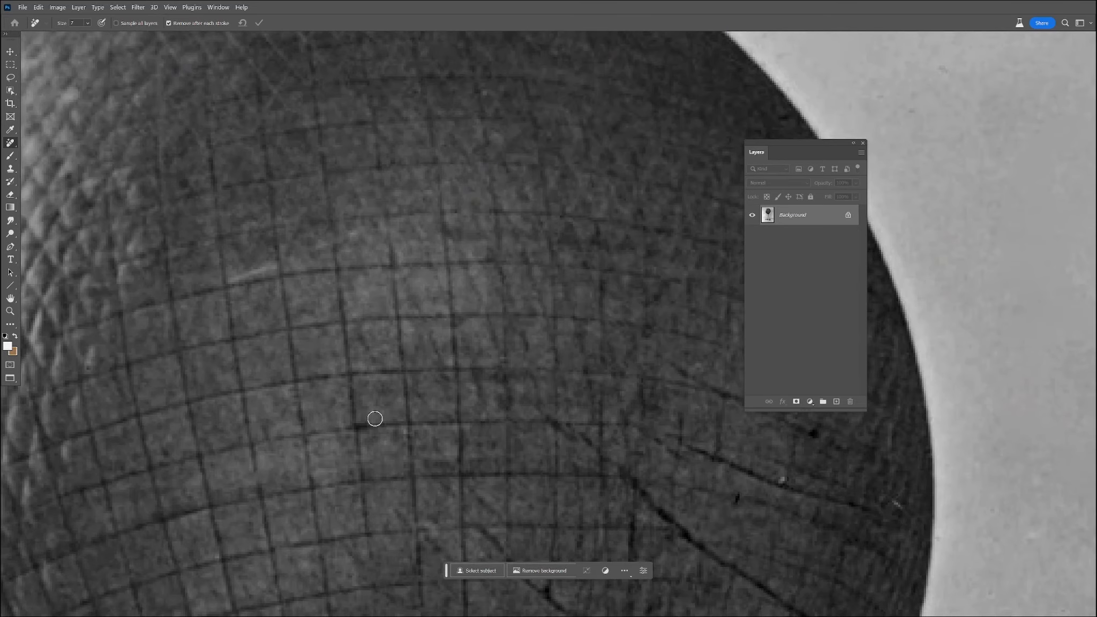
- Remove the marks beside the creases on the balloon's right side and along its lower-right edge and left side
drag(375, 418, 163, 226)
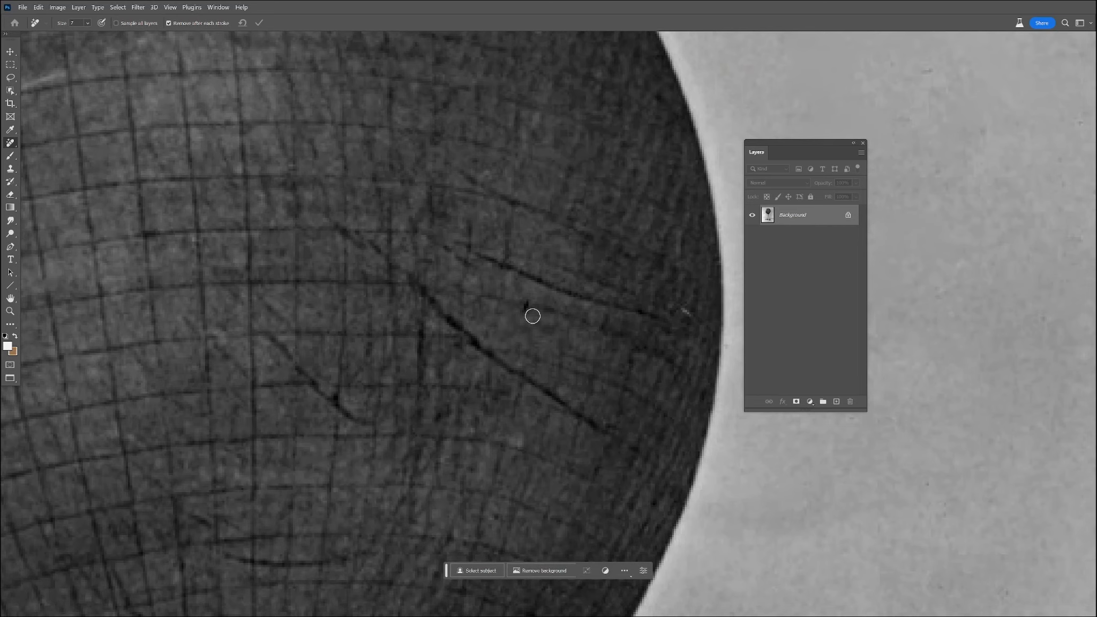
drag(625, 394, 639, 96)
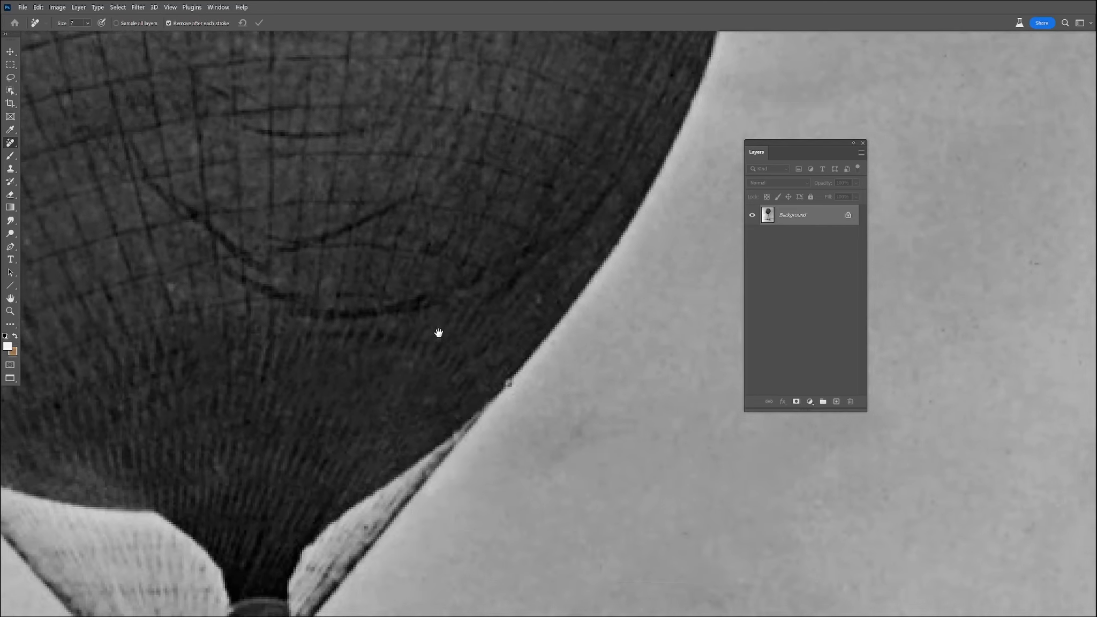
drag(507, 352, 573, 234)
click(577, 270)
drag(233, 212, 441, 336)
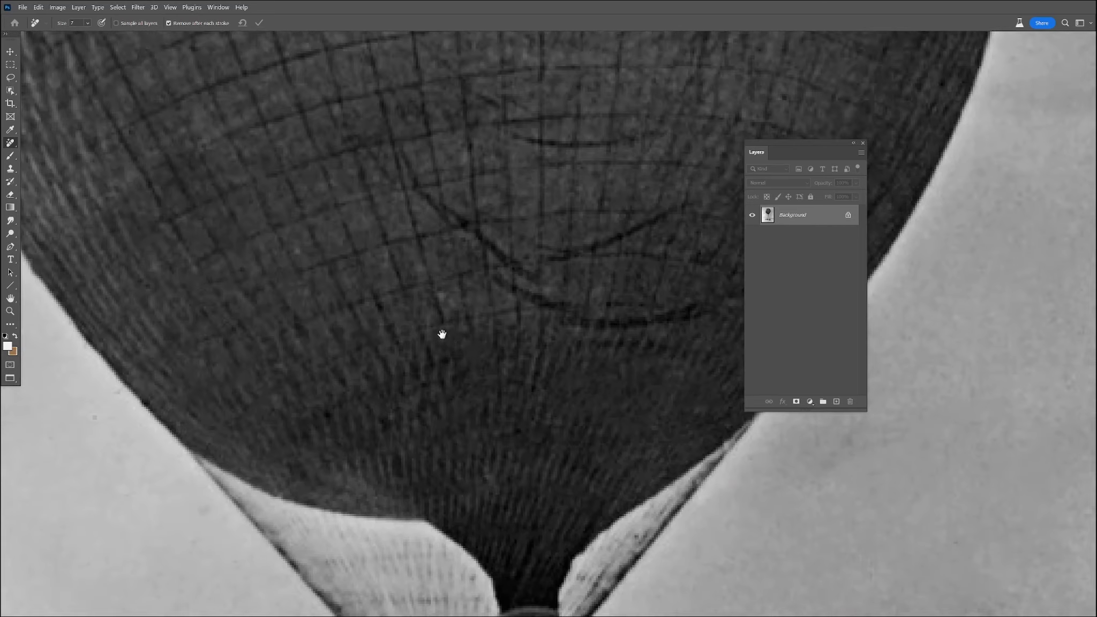
drag(419, 395, 637, 568)
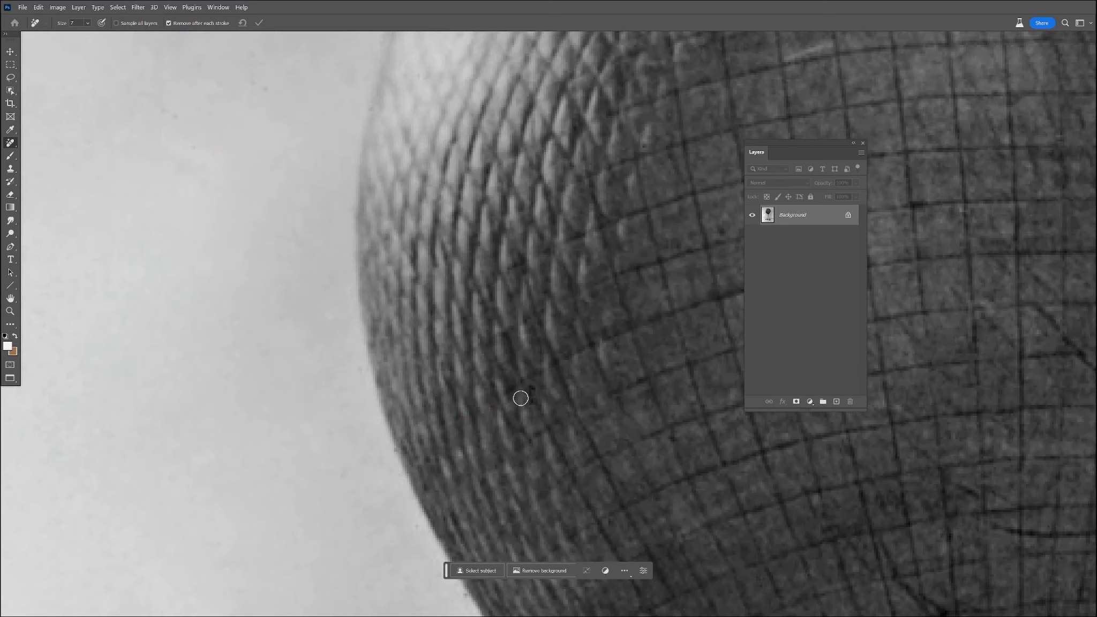
- Remove the pale streak and the remaining dark specks from the balloon's upper half and right edge
scroll(506, 343, down, 5)
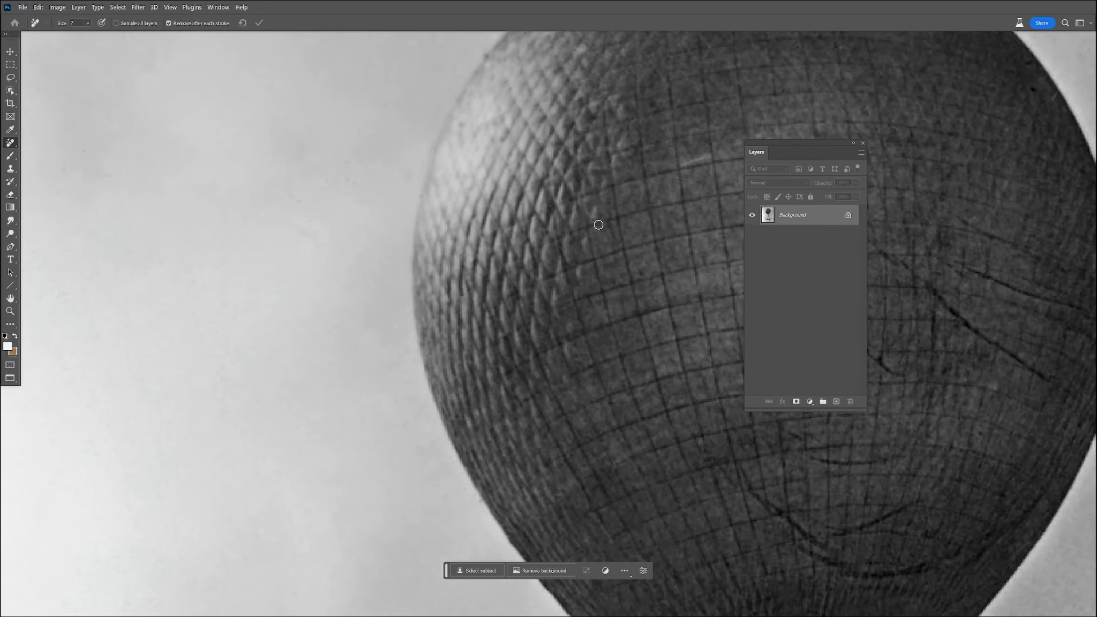
drag(652, 284, 408, 389)
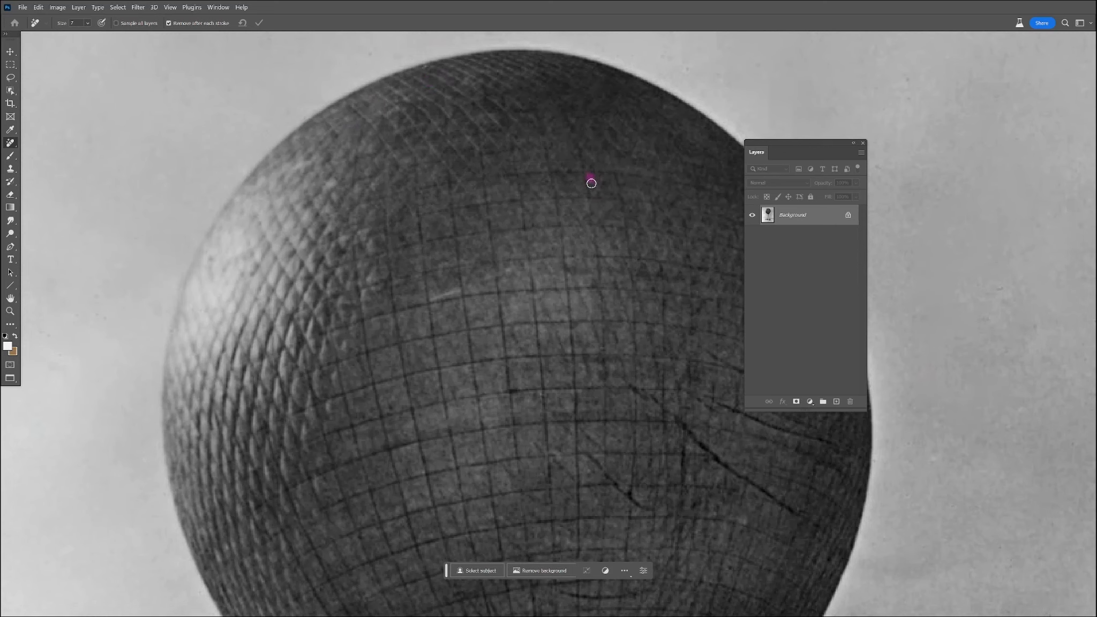
drag(611, 355, 501, 235)
click(438, 273)
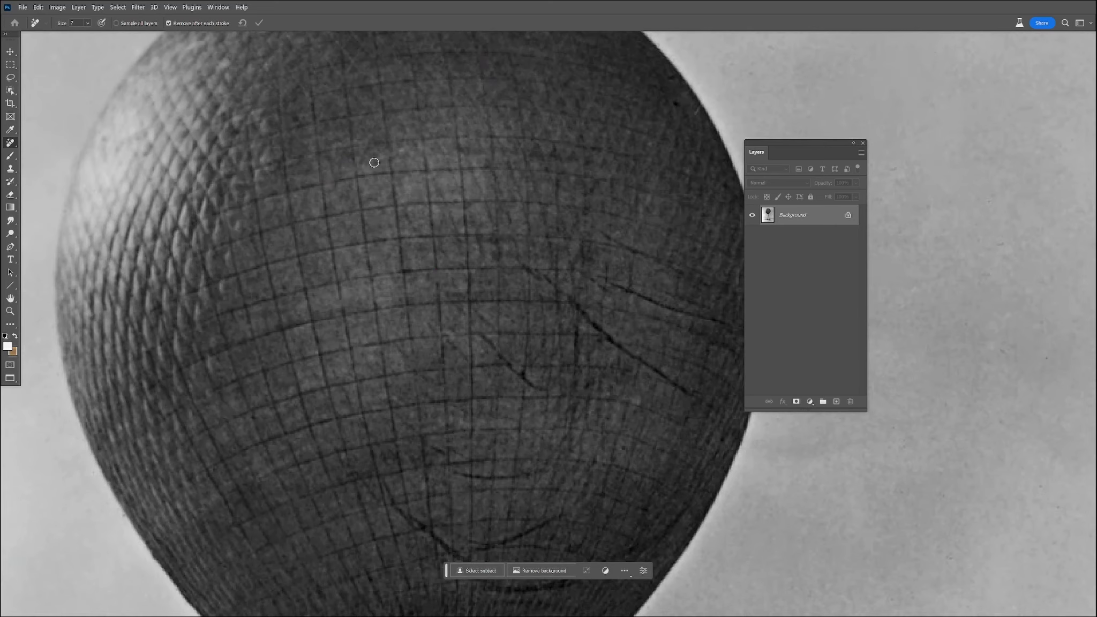
drag(565, 308, 493, 210)
click(580, 45)
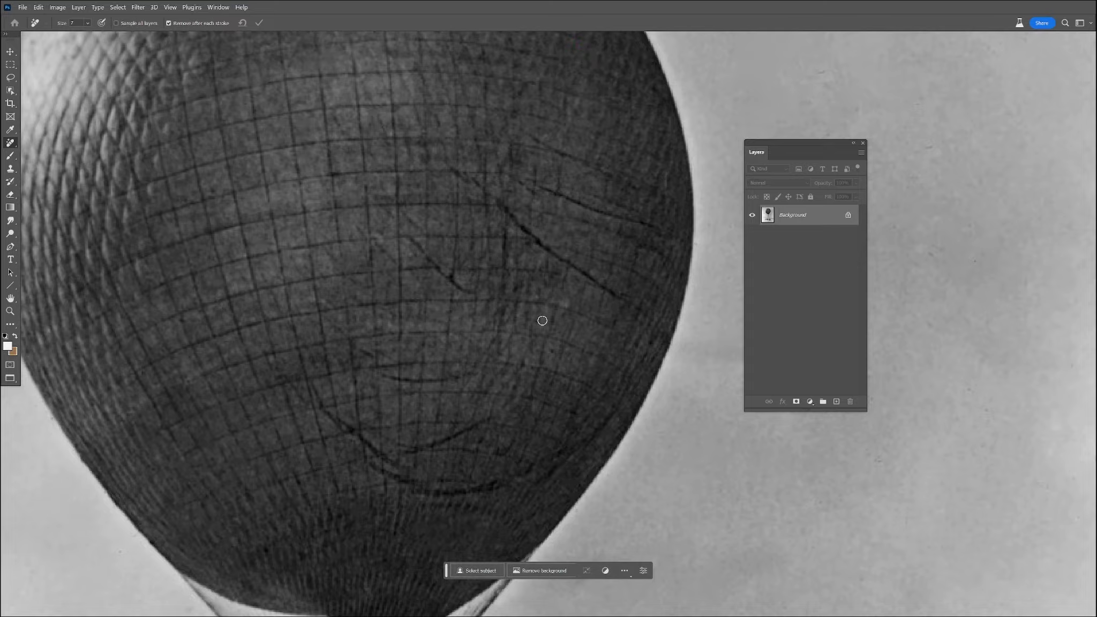
scroll(542, 320, down, 6)
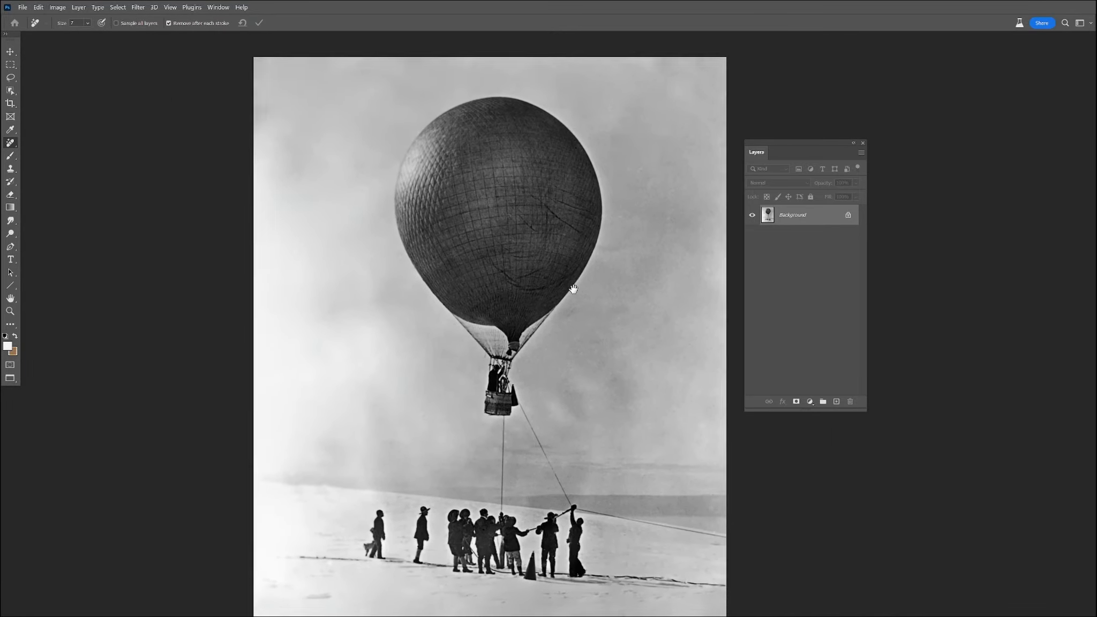
drag(572, 289, 580, 245)
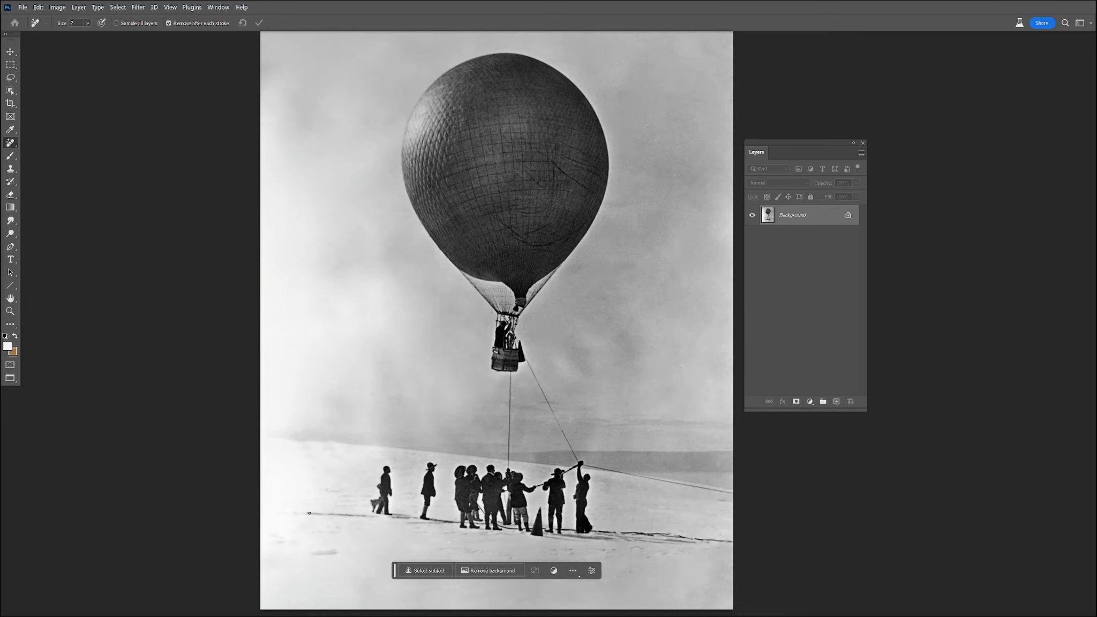
scroll(563, 380, down, 1)
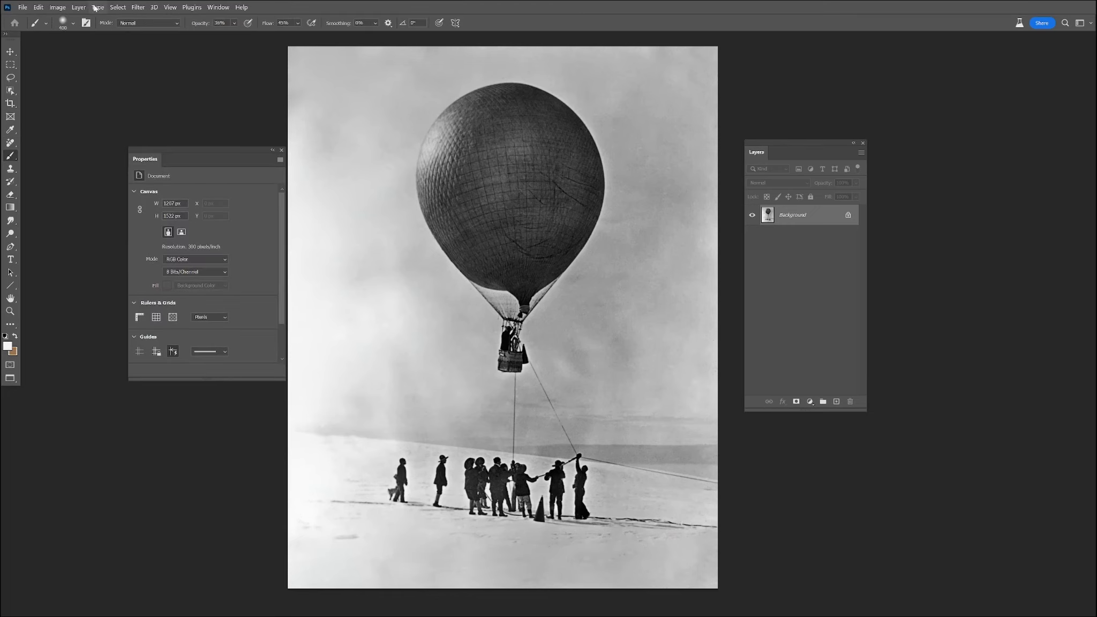
- Select the subject automatically and add an empty layer above the photo
click(118, 7)
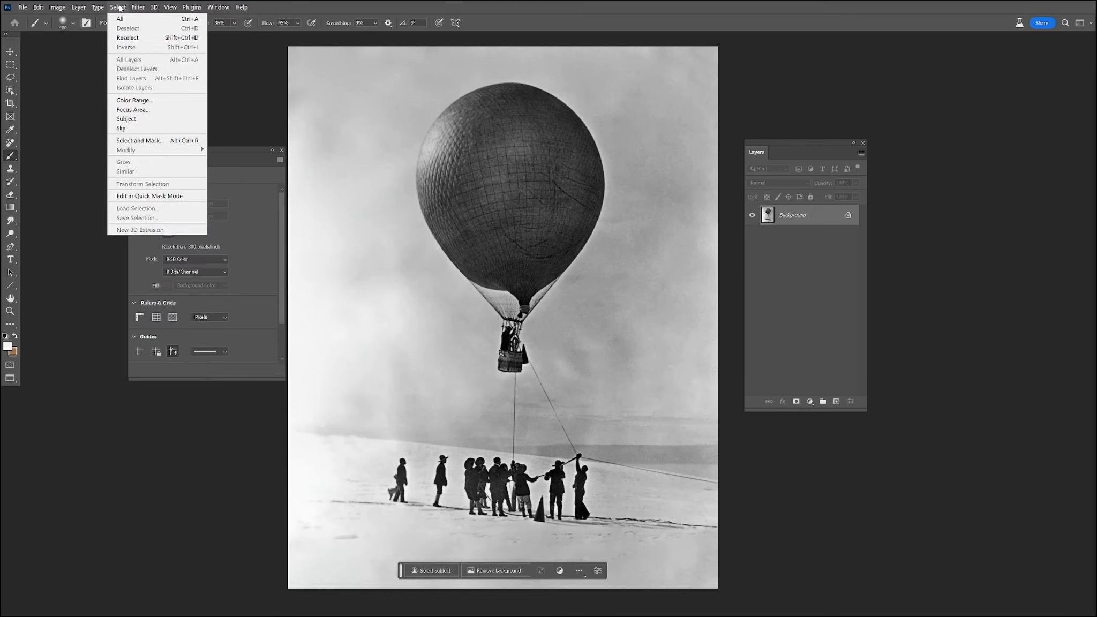
click(132, 119)
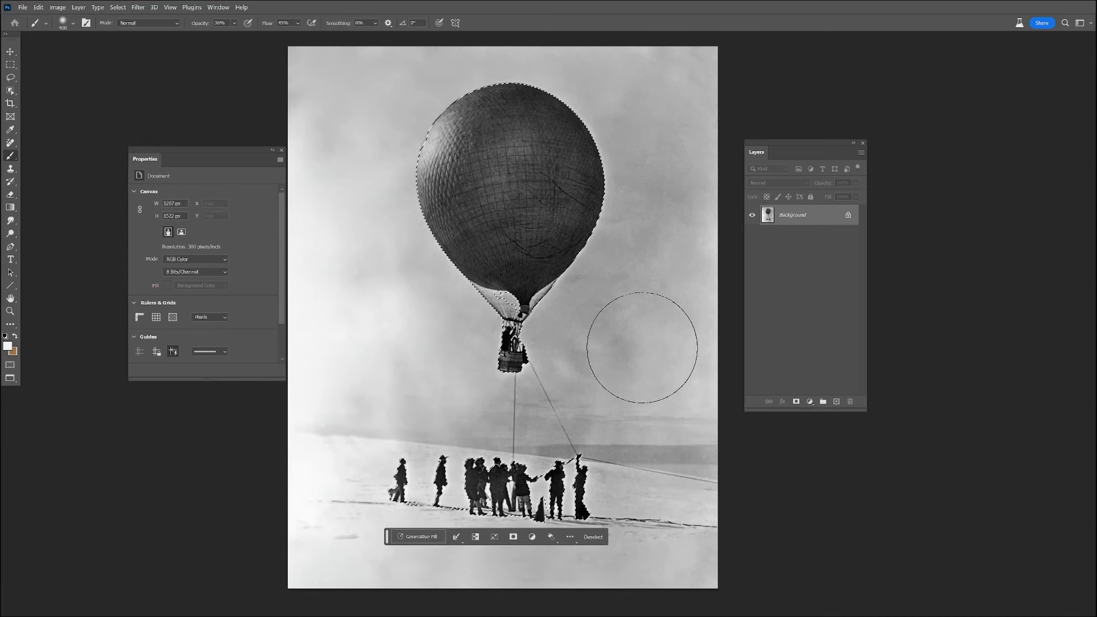
click(834, 400)
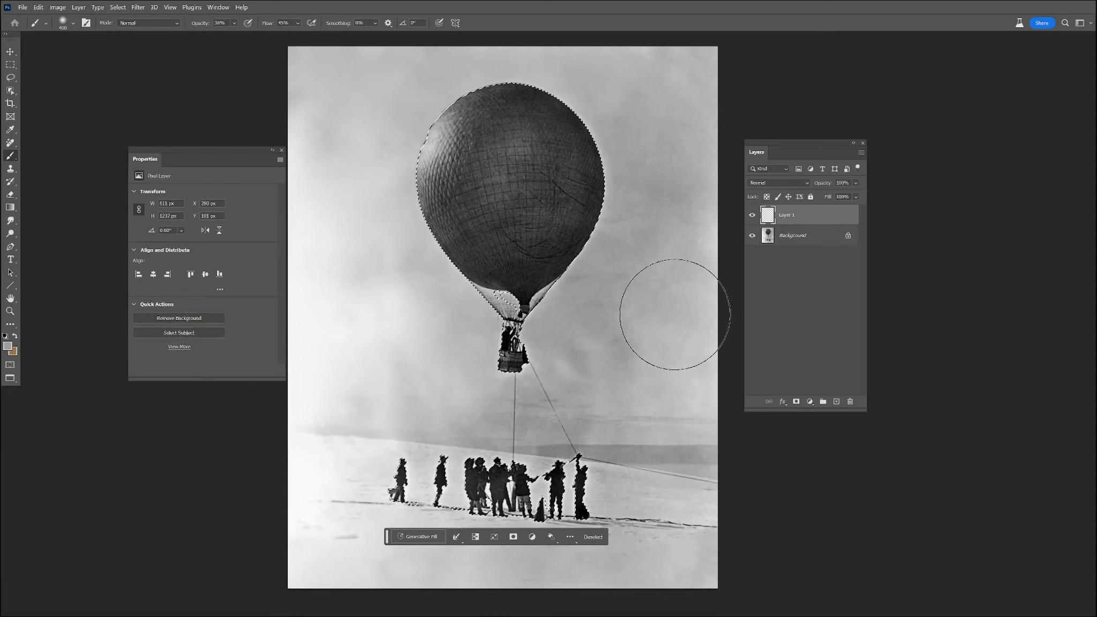
click(785, 247)
click(801, 215)
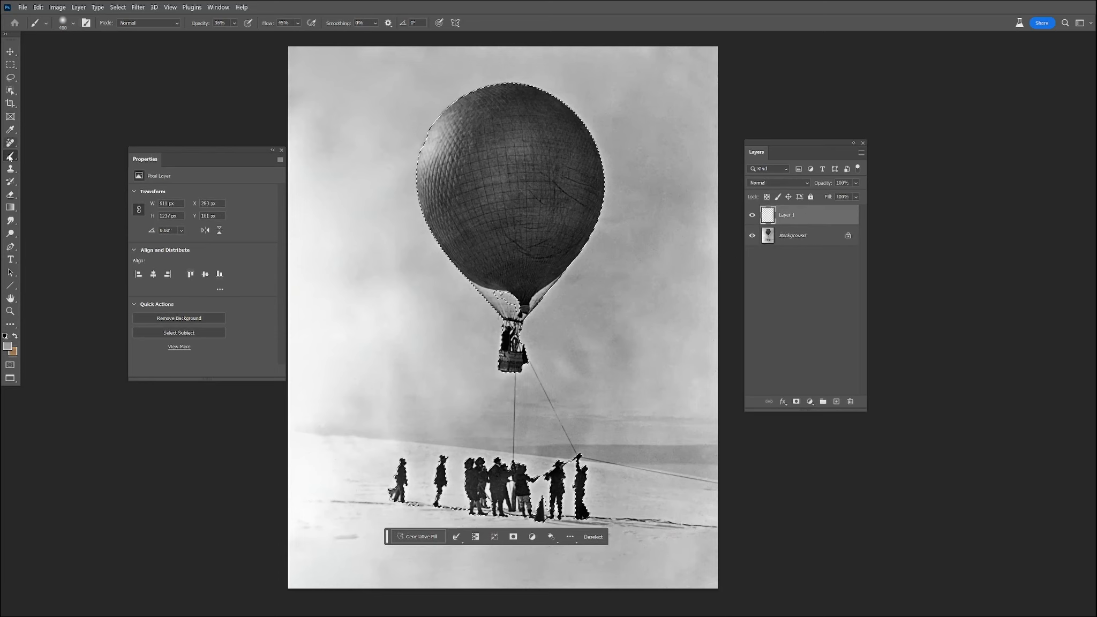
- Invert the subject selection, even out the sky on the empty layer with a large soft brush, and deselect
click(118, 7)
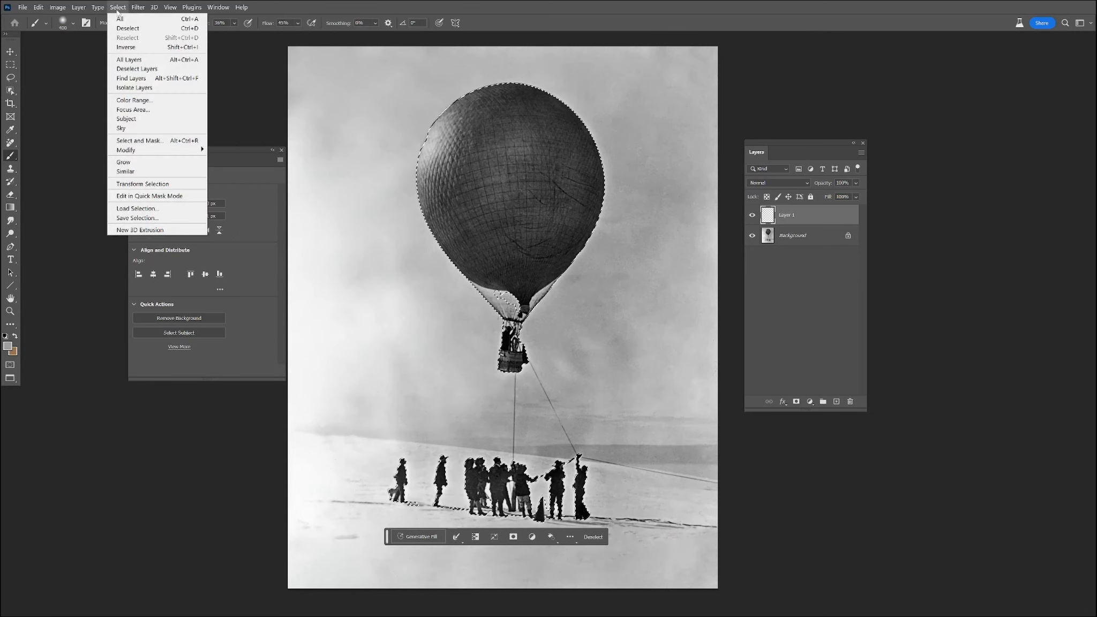
click(124, 42)
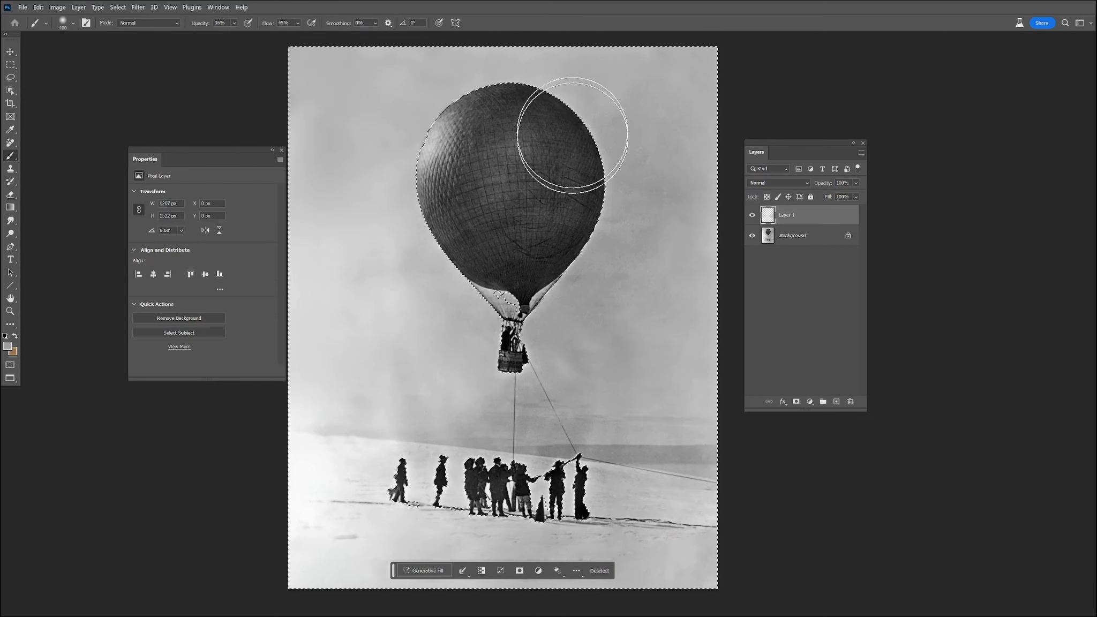
key(bracketleft)
key(bracketleft)
key(bracketright)
key(bracketright)
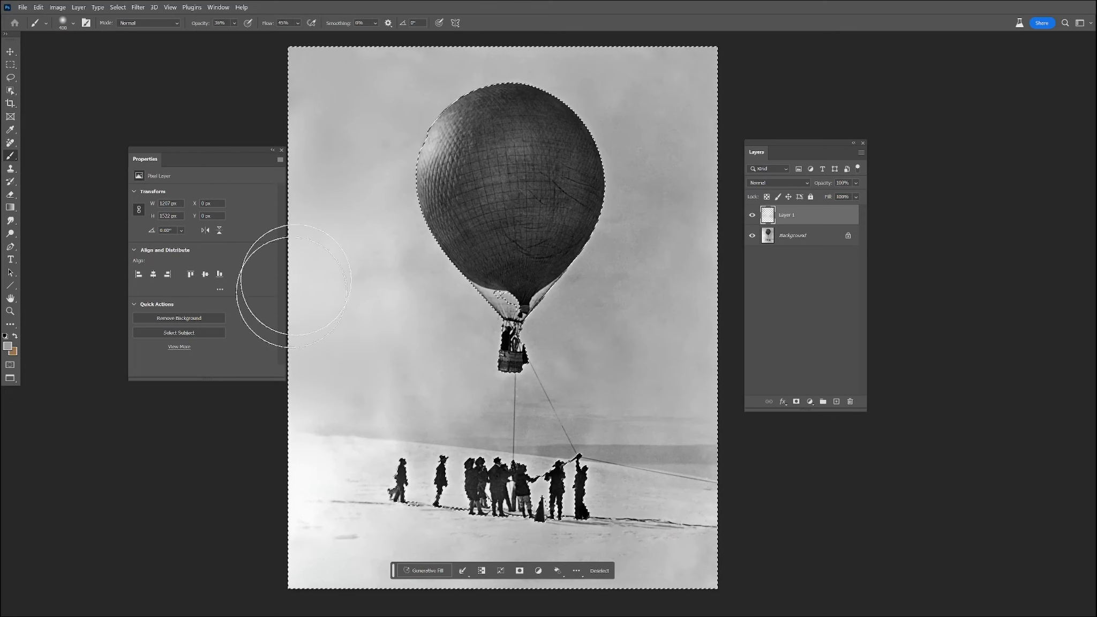
click(117, 7)
click(127, 27)
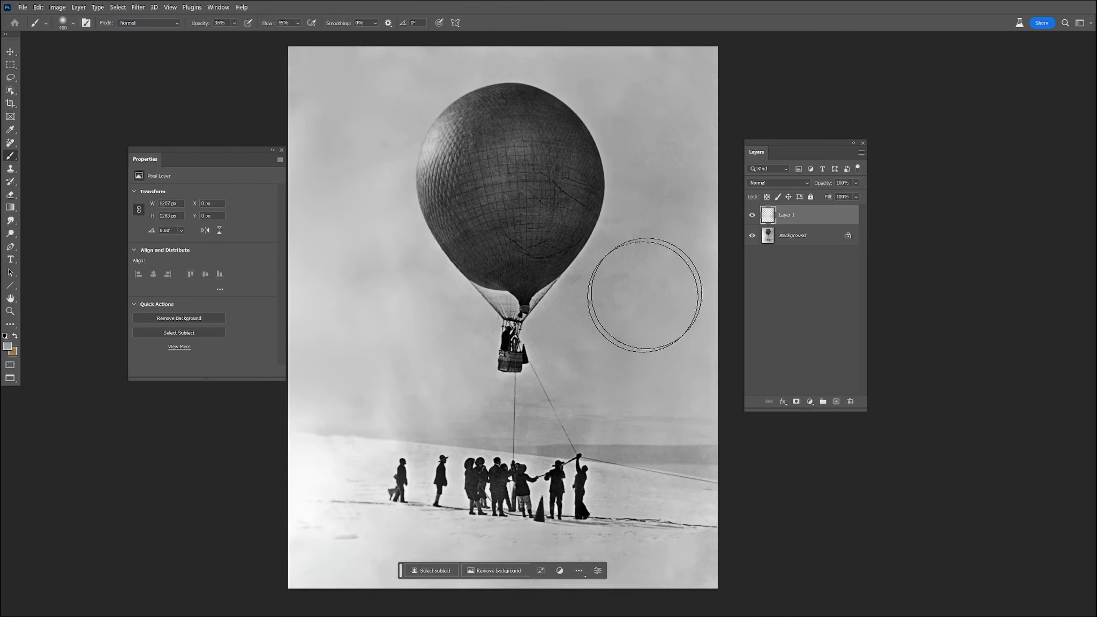
- Compare the balloon photo with and without the painted sky layer and adjust that layer's opacity
click(752, 215)
click(752, 216)
click(752, 216)
click(752, 216)
click(752, 216)
click(752, 216)
drag(855, 186, 848, 196)
- Select the Background layer and ready the Remove tool with a smaller brush
click(806, 236)
key(bracketleft)
key(bracketleft)
key(bracketleft)
key(bracketleft)
key(bracketleft)
key(bracketleft)
key(bracketleft)
key(bracketleft)
click(10, 144)
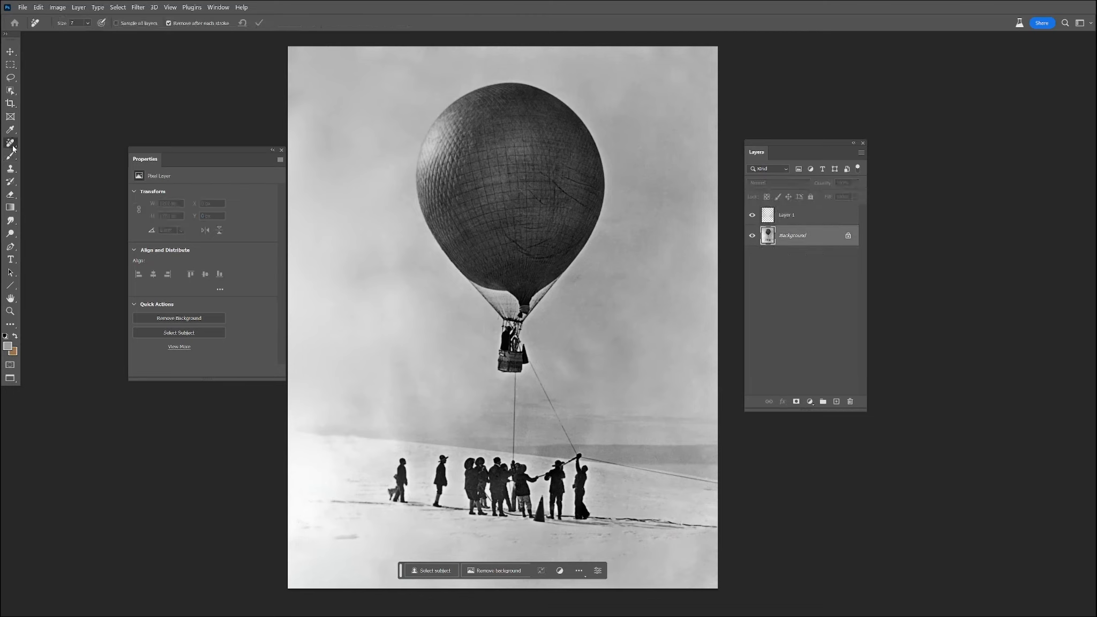
click(54, 162)
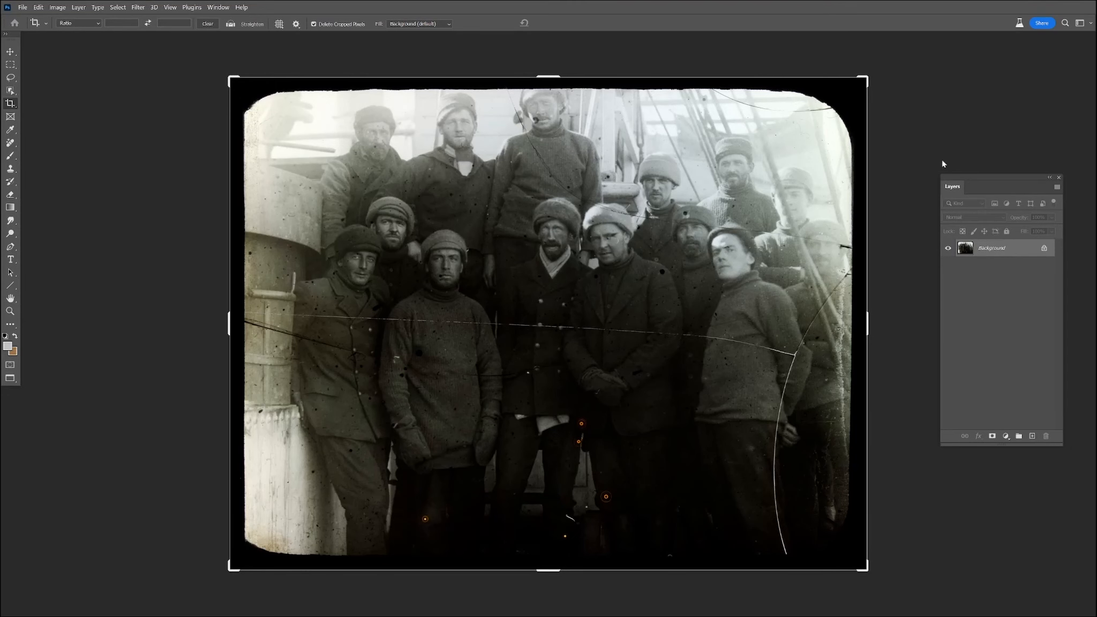
- Duplicate the group photo's Background layer and apply Shadows/Highlights to the copy, raising the shadows and setting highlights to 100%
mouse_move(577, 279)
mouse_down()
mouse_move(545, 279)
mouse_move(557, 274)
mouse_up()
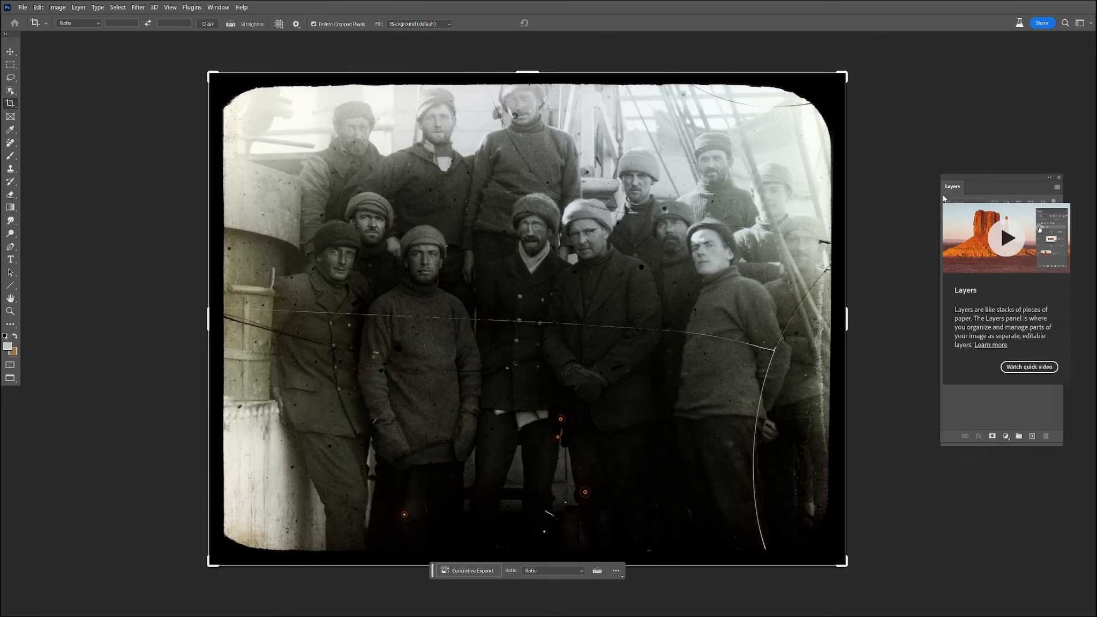
drag(991, 248, 1032, 436)
click(57, 7)
mouse_move(97, 31)
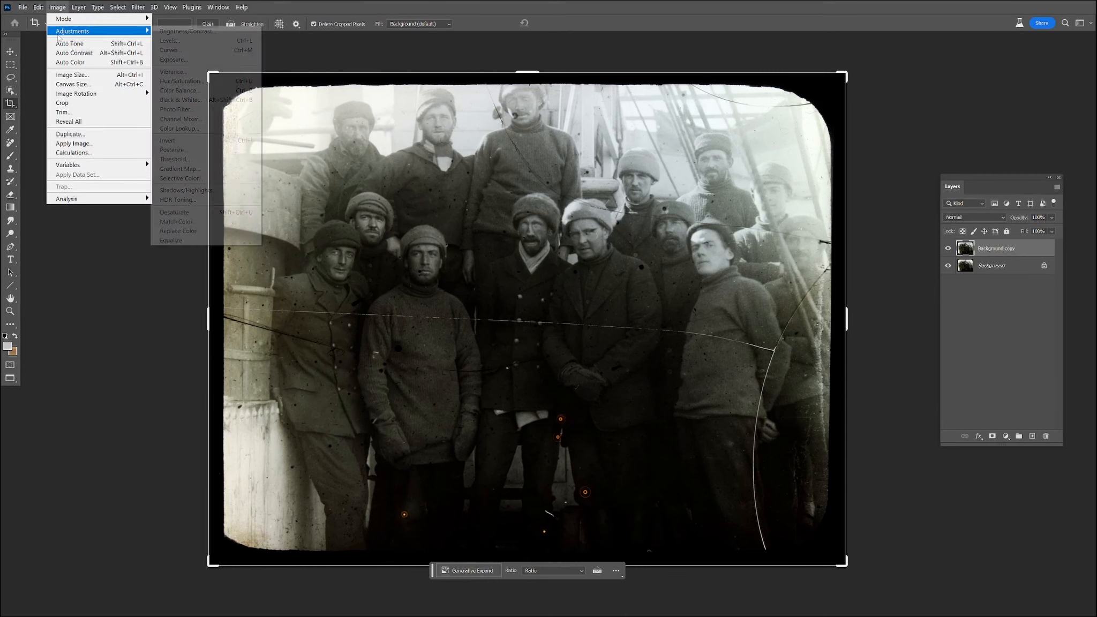
click(225, 190)
mouse_move(267, 143)
mouse_down()
mouse_move(235, 139)
mouse_move(259, 147)
mouse_up()
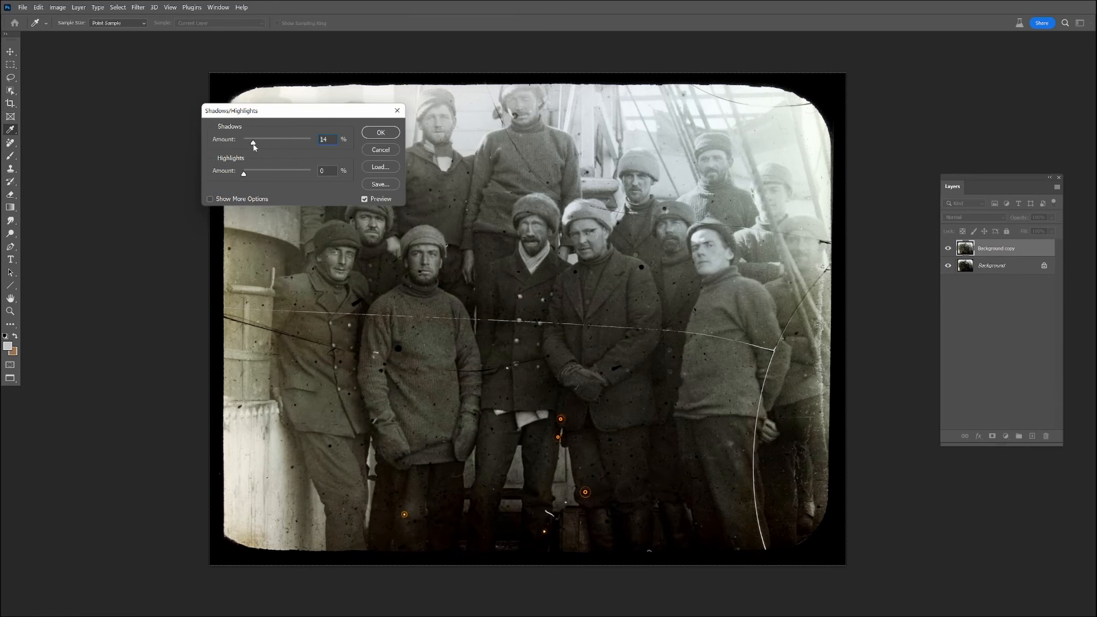
drag(304, 118, 580, 353)
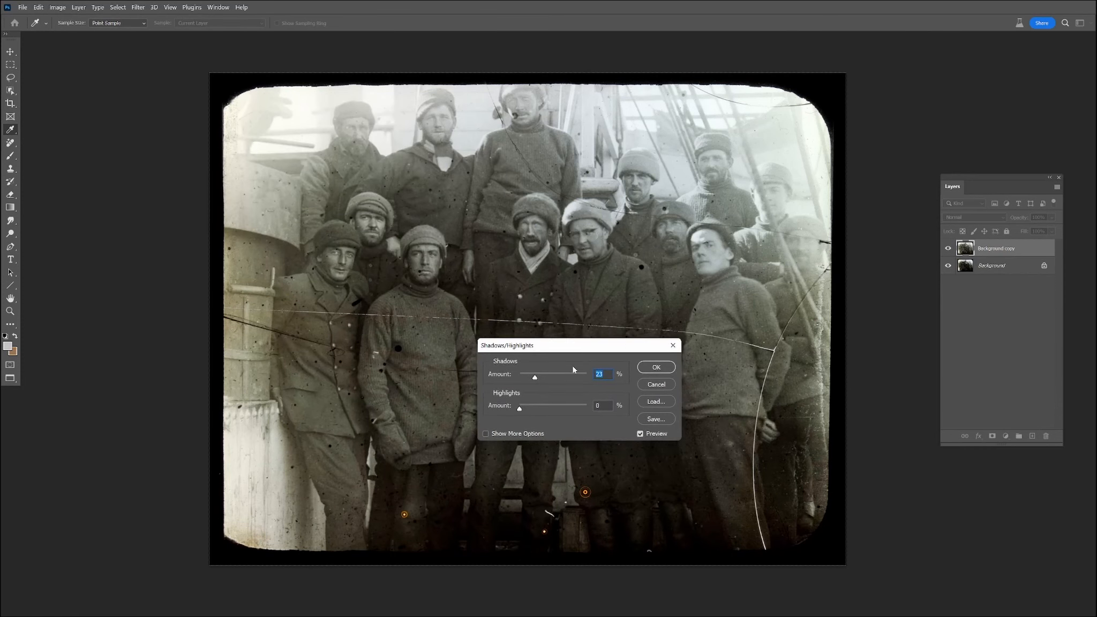
drag(518, 409, 548, 381)
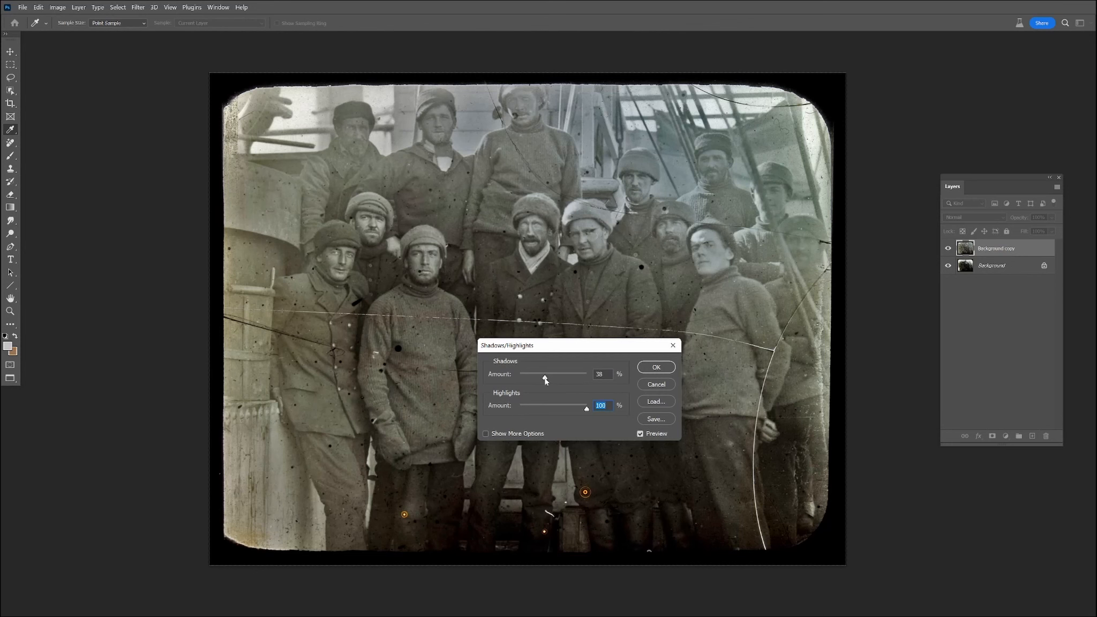
click(656, 367)
- Compare the adjusted layer with the original and crop the black border off all four sides of the group photo
key(c)
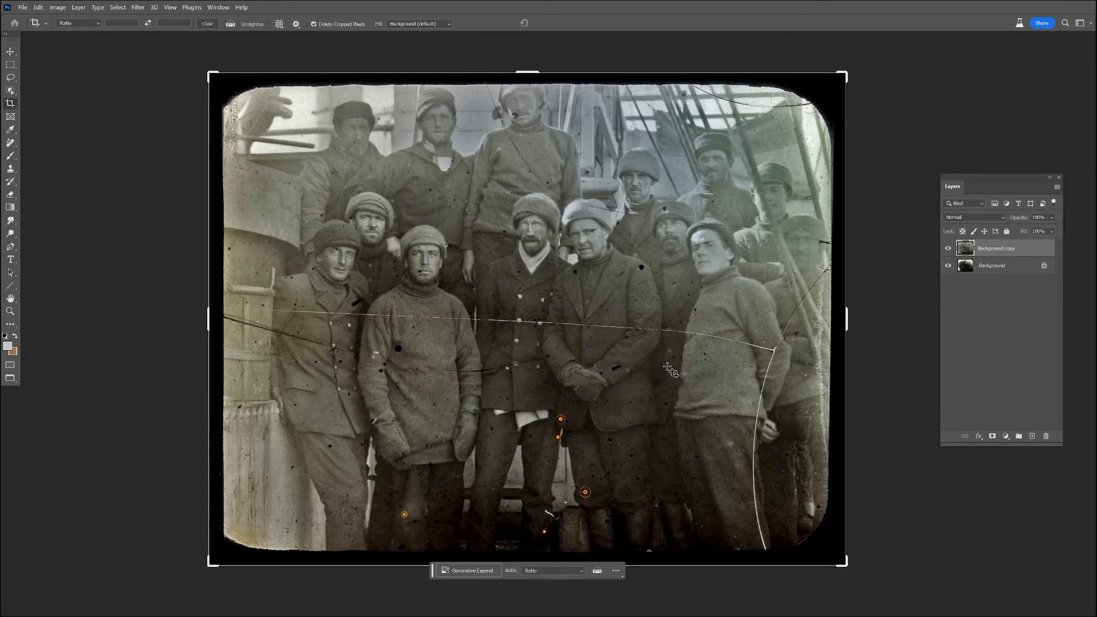
click(948, 248)
click(948, 248)
click(948, 248)
click(948, 248)
drag(851, 323, 838, 323)
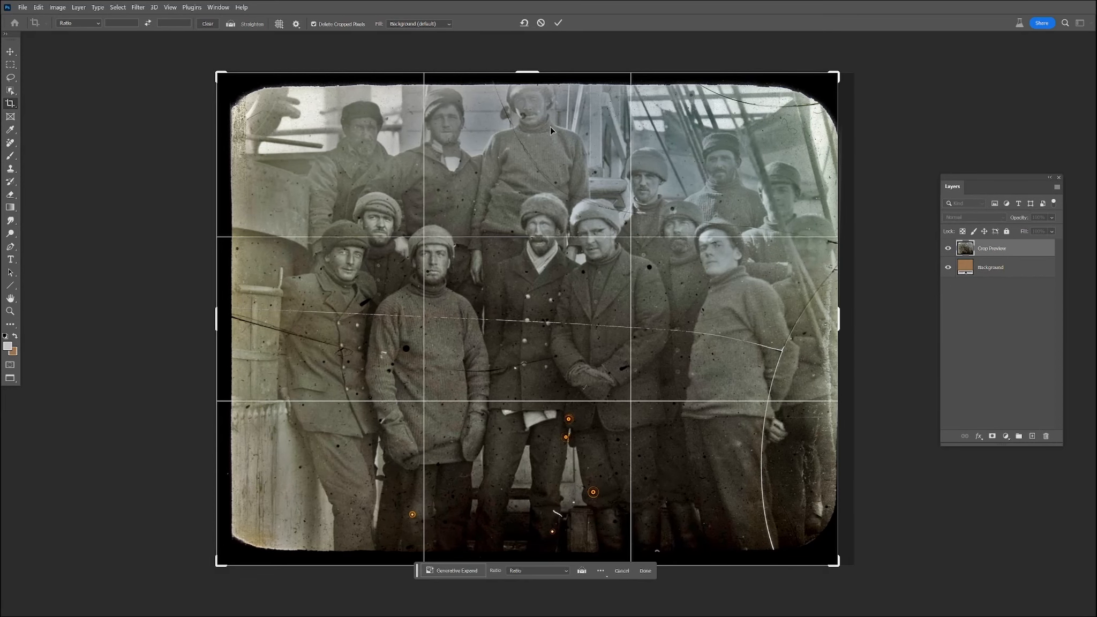
drag(529, 71, 529, 86)
drag(220, 320, 237, 320)
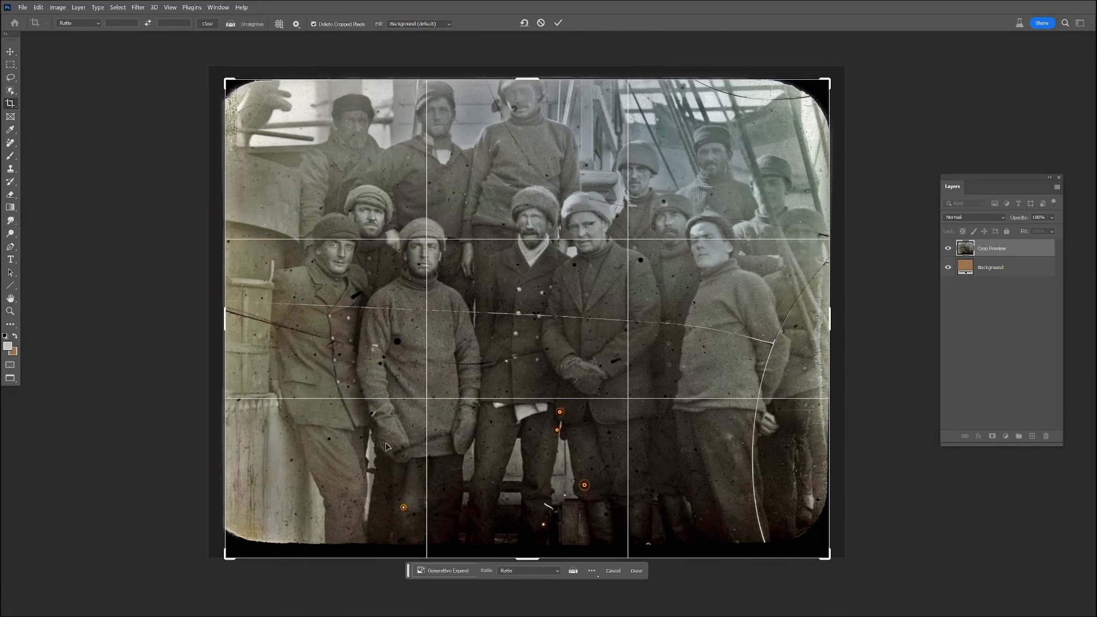
drag(525, 554, 527, 539)
key(Return)
click(948, 248)
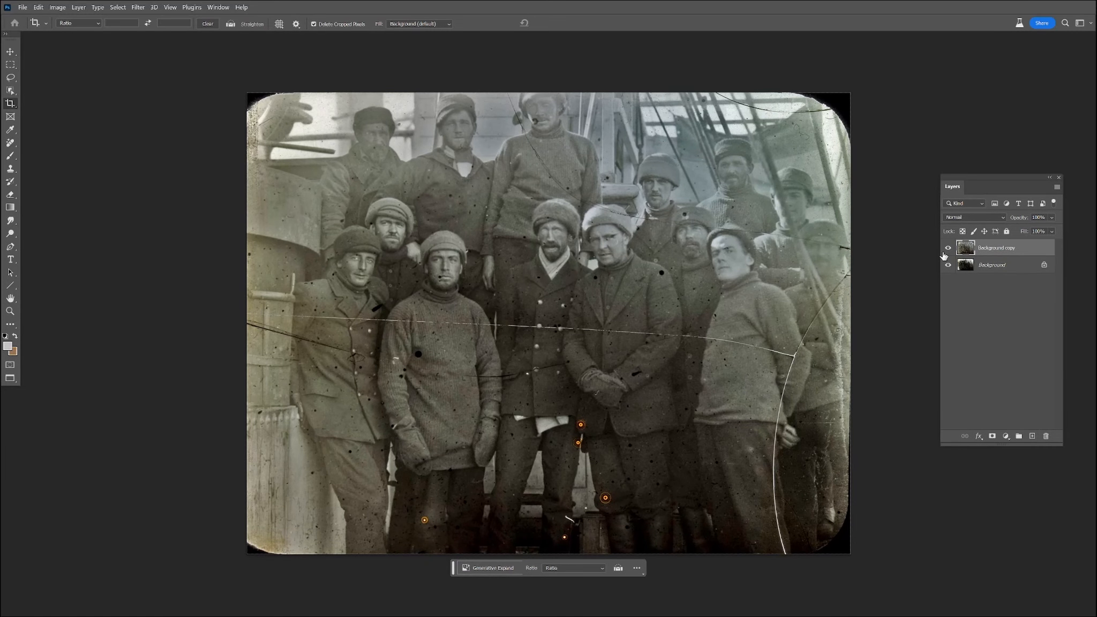
- Set the copied layer's saturation to -100 and strengthen its contrast with Levels
key(ctrl+u)
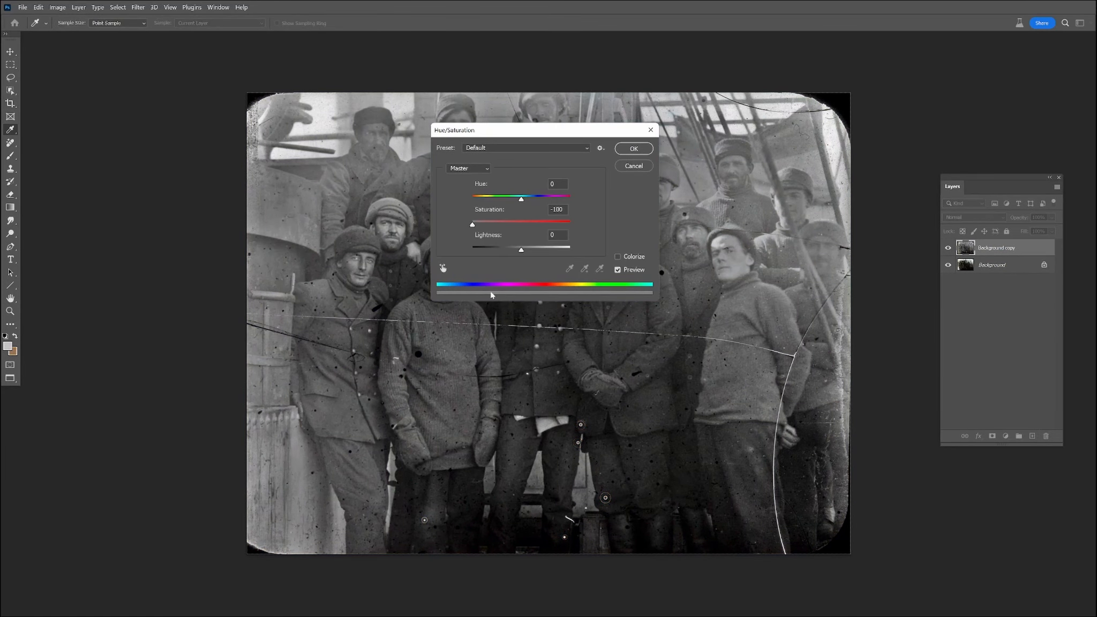
click(633, 148)
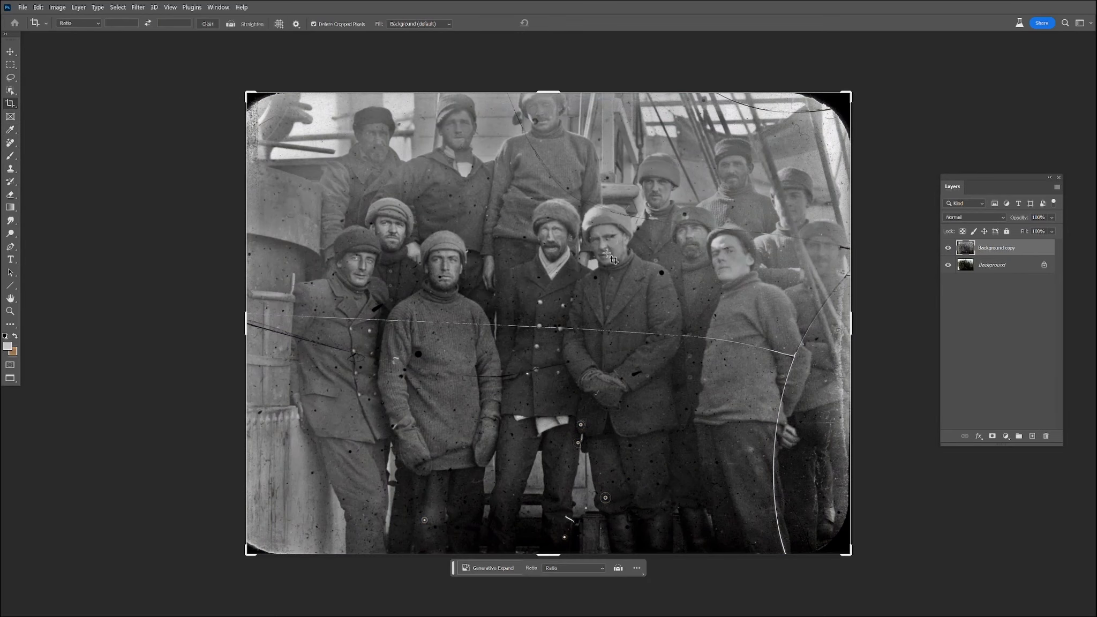
key(ctrl+l)
drag(300, 228, 173, 198)
- Remove the white crack across the centre man's dark coat beside its buttons with a small Remove tool brush
drag(102, 310, 105, 310)
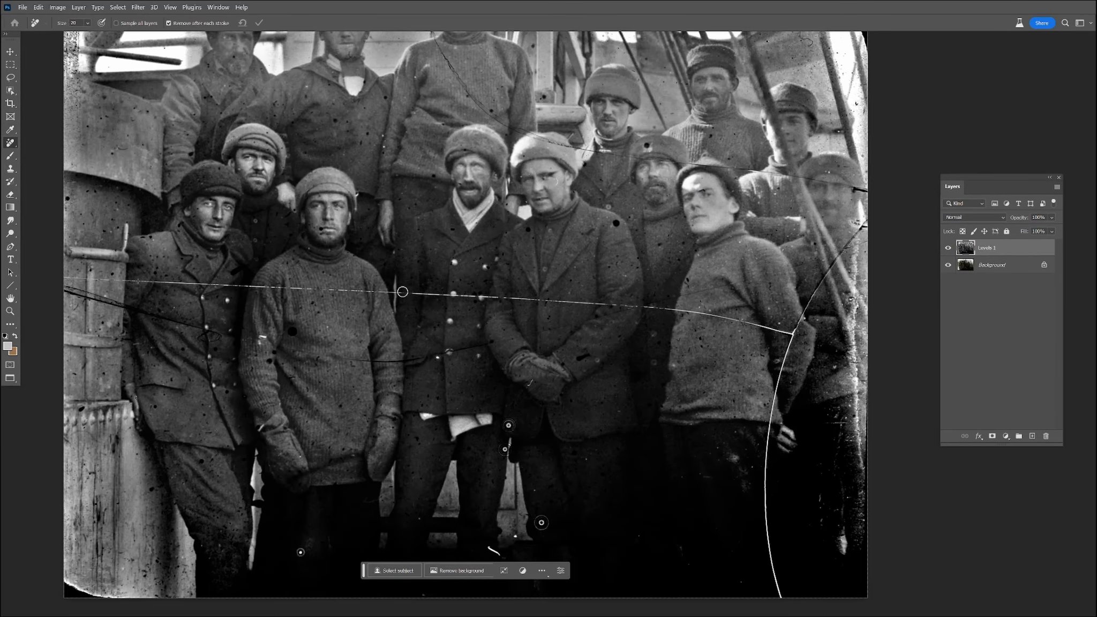
drag(395, 292, 511, 297)
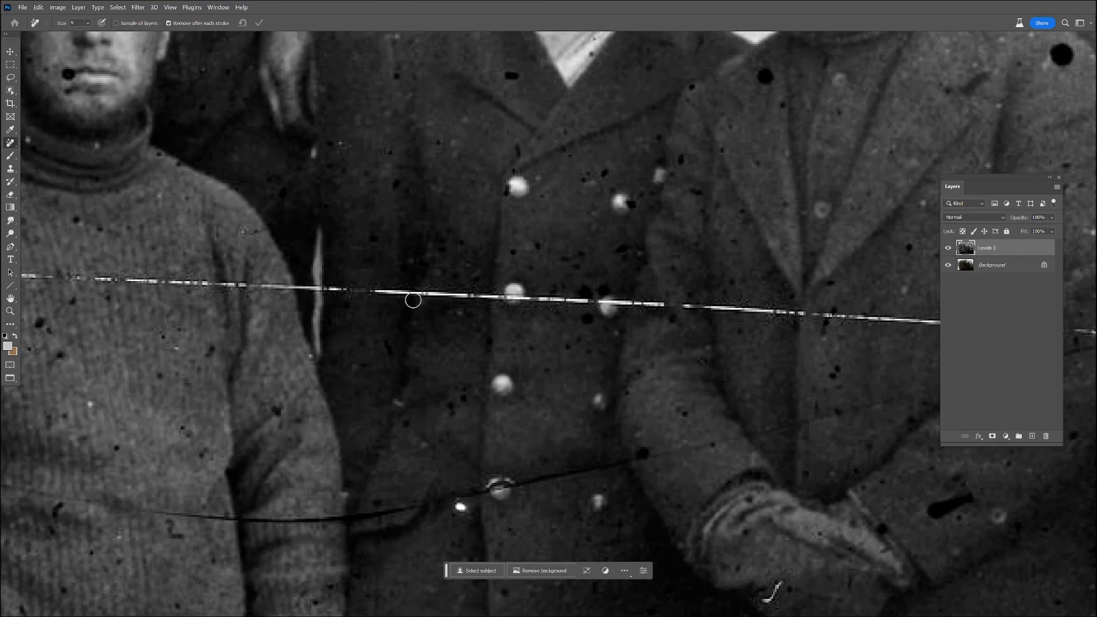
mouse_move(365, 292)
mouse_down()
mouse_move(549, 300)
mouse_move(373, 289)
mouse_move(488, 296)
mouse_move(477, 288)
mouse_move(349, 297)
mouse_up()
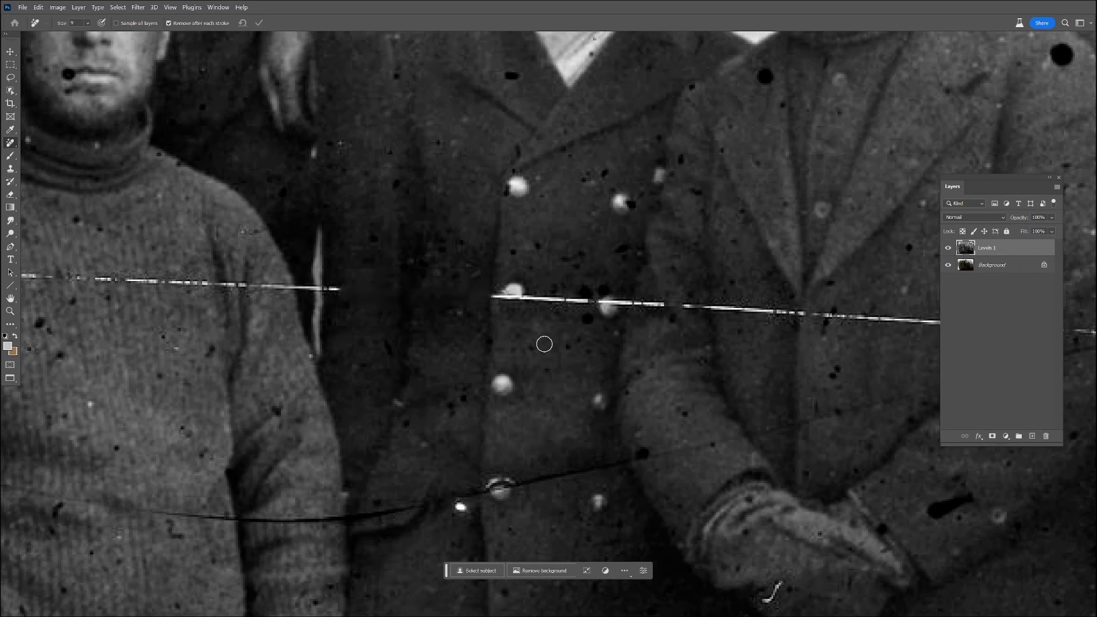
drag(636, 320, 934, 327)
drag(821, 333, 821, 333)
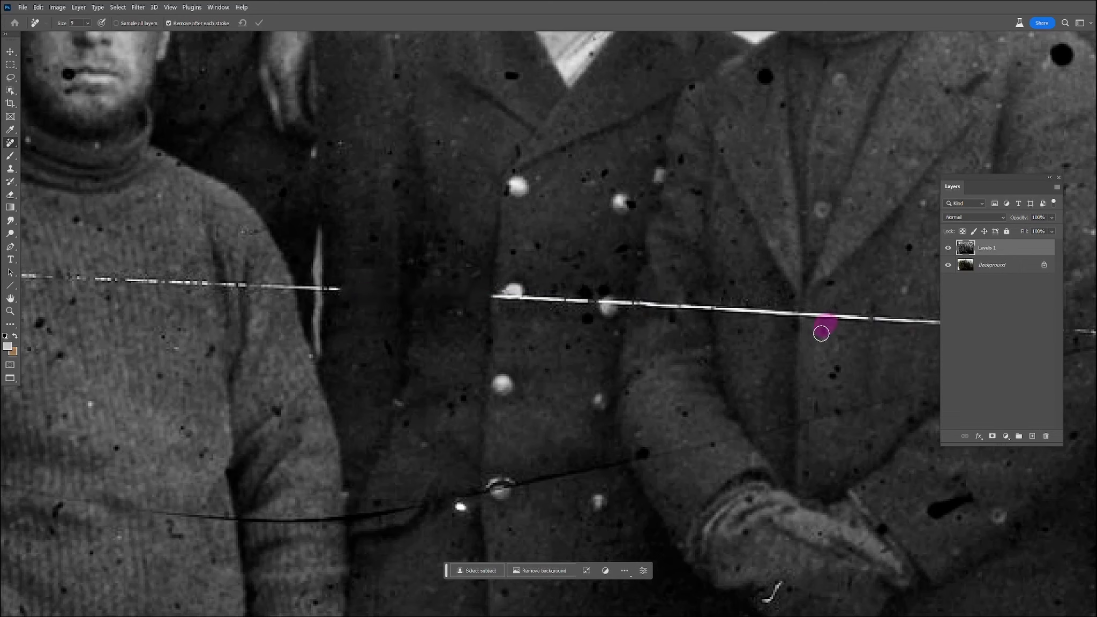
- Remove the white crack and dark specks from the coat front and sleeve of the man with clasped hands
scroll(794, 366, down, 5)
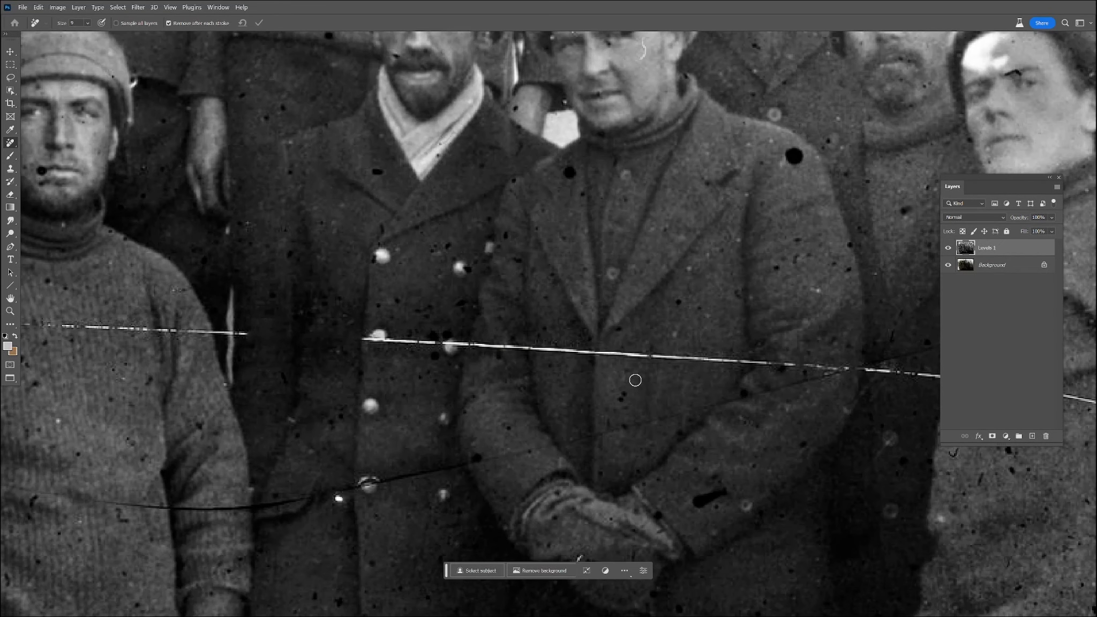
key(bracketright)
drag(767, 362, 479, 348)
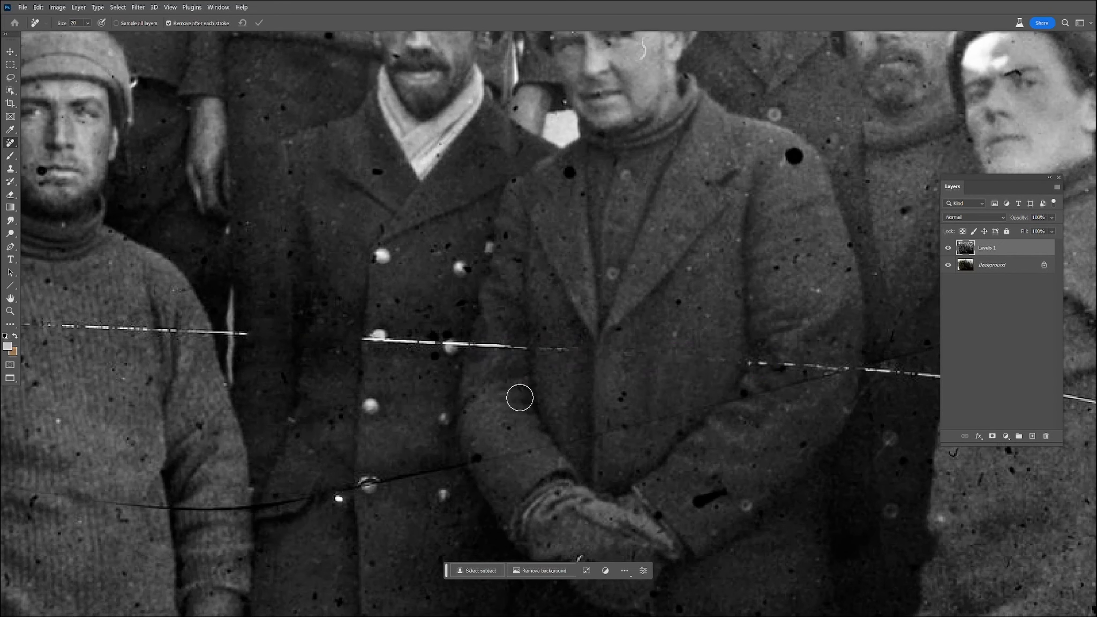
drag(636, 355, 620, 355)
click(677, 335)
click(681, 302)
click(699, 306)
click(694, 269)
drag(707, 256, 720, 256)
drag(750, 363, 854, 368)
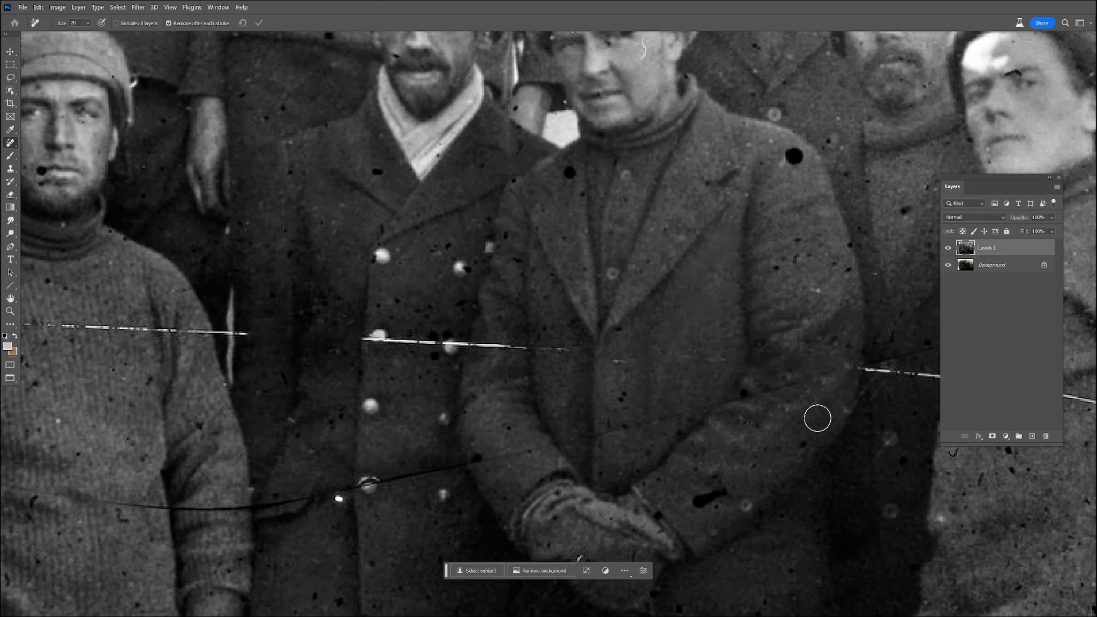
- Remove the white cracks across the light sweater and along the arm of the man on the right, plus nearby specks
mouse_move(623, 392)
mouse_down()
mouse_move(620, 403)
mouse_move(316, 378)
mouse_up()
drag(371, 322, 419, 318)
mouse_move(542, 325)
mouse_down()
mouse_move(808, 363)
mouse_move(921, 397)
mouse_up()
click(715, 343)
click(687, 331)
click(698, 307)
drag(664, 274, 660, 255)
mouse_move(646, 375)
mouse_down()
mouse_move(555, 383)
mouse_move(316, 362)
mouse_up()
mouse_move(659, 270)
mouse_down()
mouse_move(754, 112)
mouse_move(777, 108)
mouse_move(709, 185)
mouse_move(631, 324)
mouse_move(574, 453)
mouse_move(556, 531)
mouse_move(599, 352)
mouse_move(599, 529)
mouse_move(544, 209)
mouse_move(595, 443)
mouse_up()
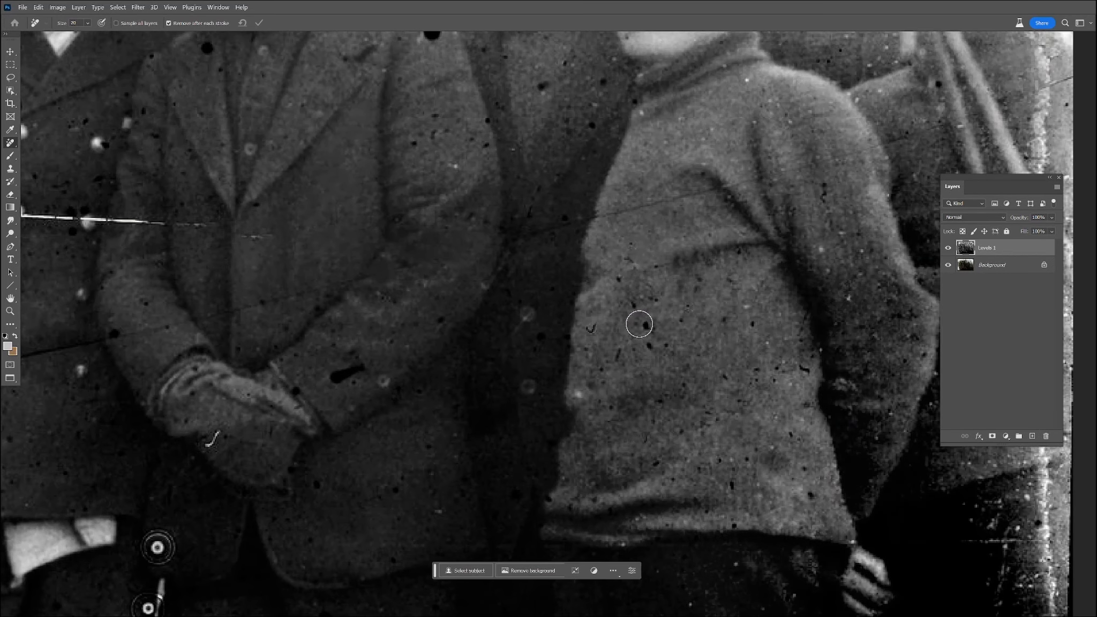
click(619, 282)
- Remove the white crack running across the ribbed sweater and jacket of the two men at the photo's left
scroll(330, 275, up, 1)
drag(218, 295, 519, 357)
mouse_move(122, 286)
mouse_down()
mouse_move(682, 352)
mouse_move(142, 308)
mouse_up()
drag(206, 370, 864, 419)
drag(796, 357, 408, 345)
drag(540, 338, 542, 336)
- Remove the dark double crack running across the barrel and the leftmost man's jacket
drag(808, 506, 825, 524)
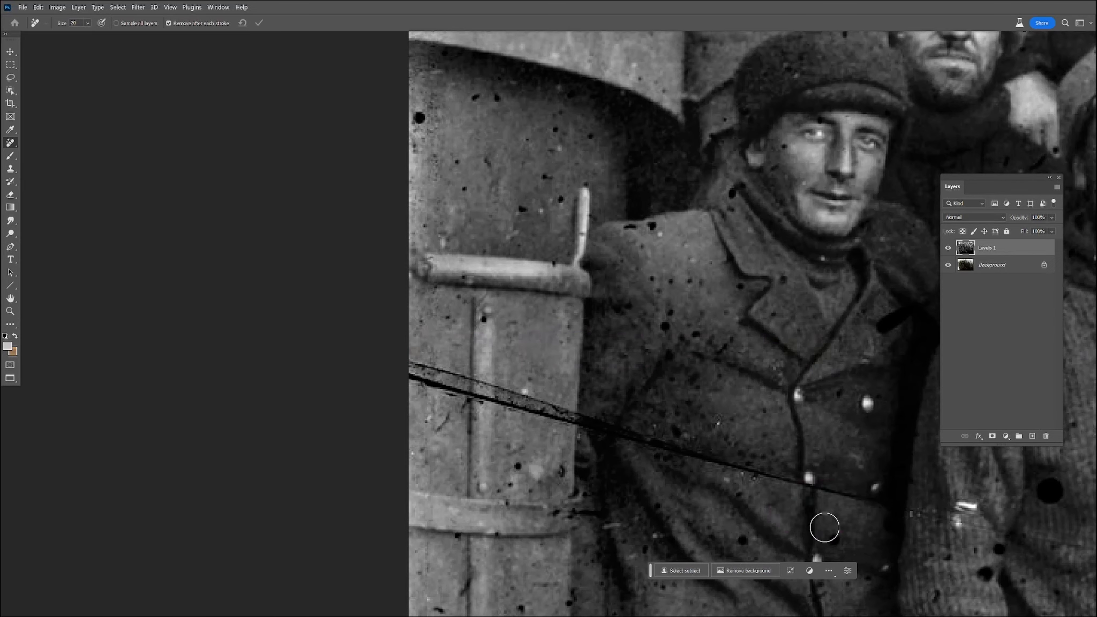
drag(774, 477, 415, 370)
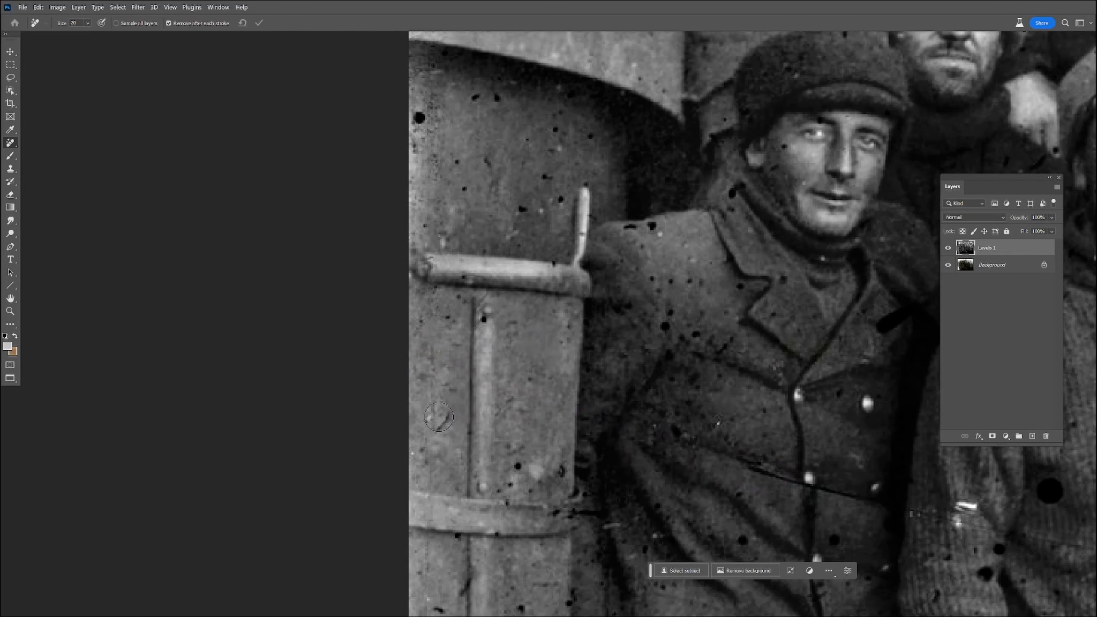
scroll(789, 366, up, 1)
scroll(782, 383, up, 4)
scroll(773, 389, down, 4)
- Raise the Clone Stamp's opacity and cover the remaining dark crack beside the leftmost man's jacket buttons
drag(773, 389, 440, 222)
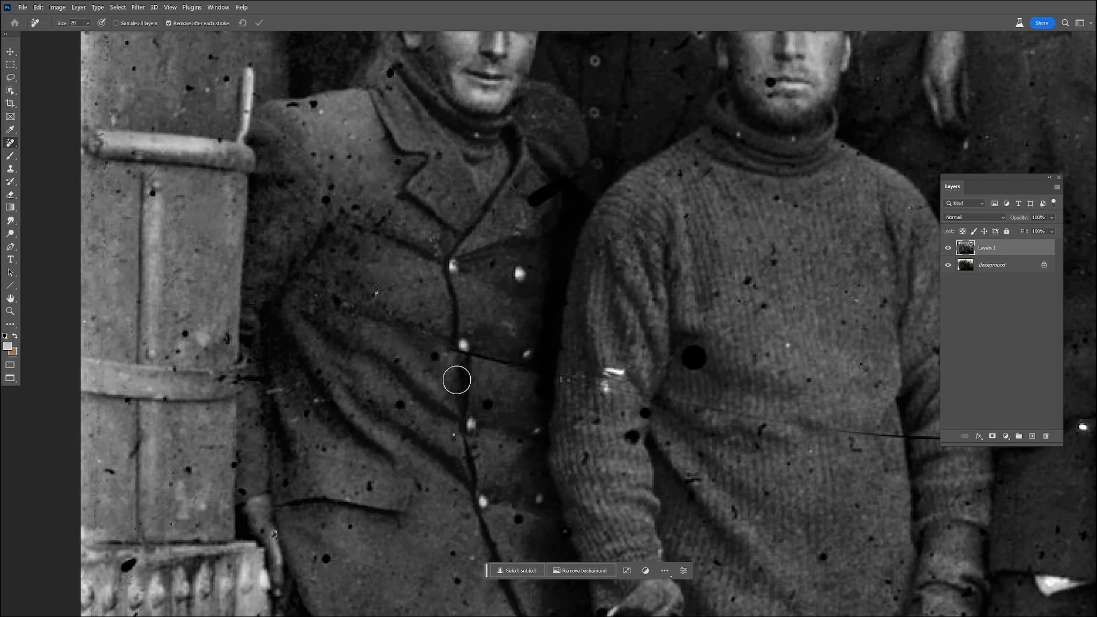
click(10, 168)
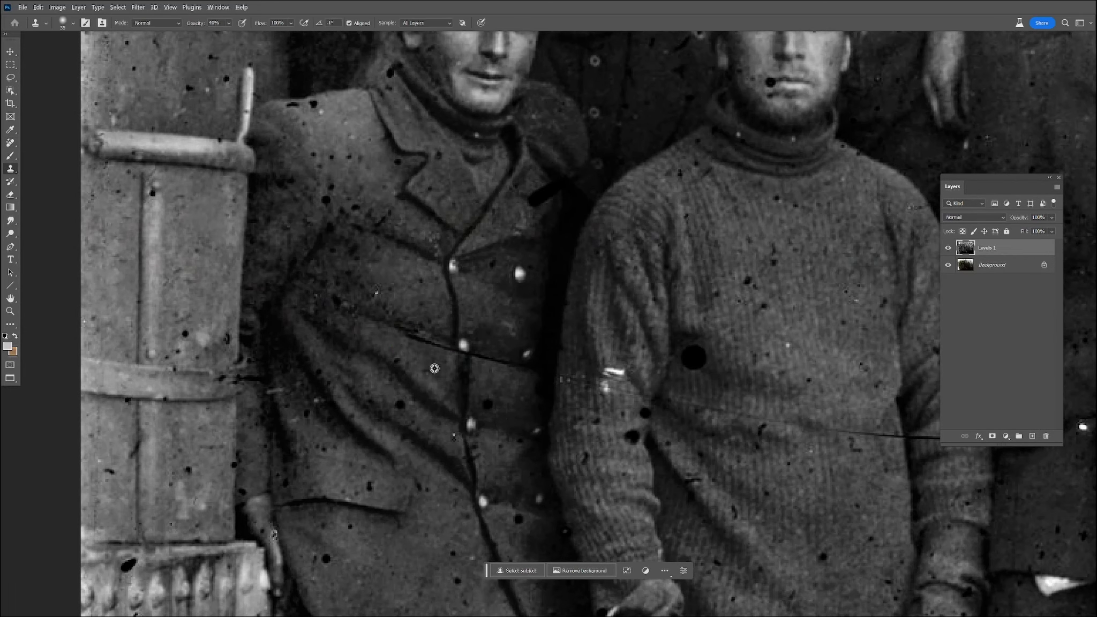
drag(230, 25, 260, 36)
alt+click(478, 369)
drag(488, 360, 514, 364)
- Rebuild the centre man's damaged coat buttons and cover the crack around them by cloning intact areas
drag(822, 427, 272, 354)
alt+click(567, 256)
mouse_move(564, 340)
mouse_down()
mouse_move(577, 347)
mouse_move(569, 334)
mouse_up()
key(ctrl+z)
mouse_move(493, 352)
mouse_down()
mouse_move(454, 362)
mouse_move(478, 361)
mouse_move(484, 317)
mouse_move(487, 353)
mouse_move(465, 356)
mouse_up()
alt+click(485, 317)
mouse_move(574, 183)
mouse_down()
mouse_move(561, 187)
mouse_move(573, 189)
mouse_up()
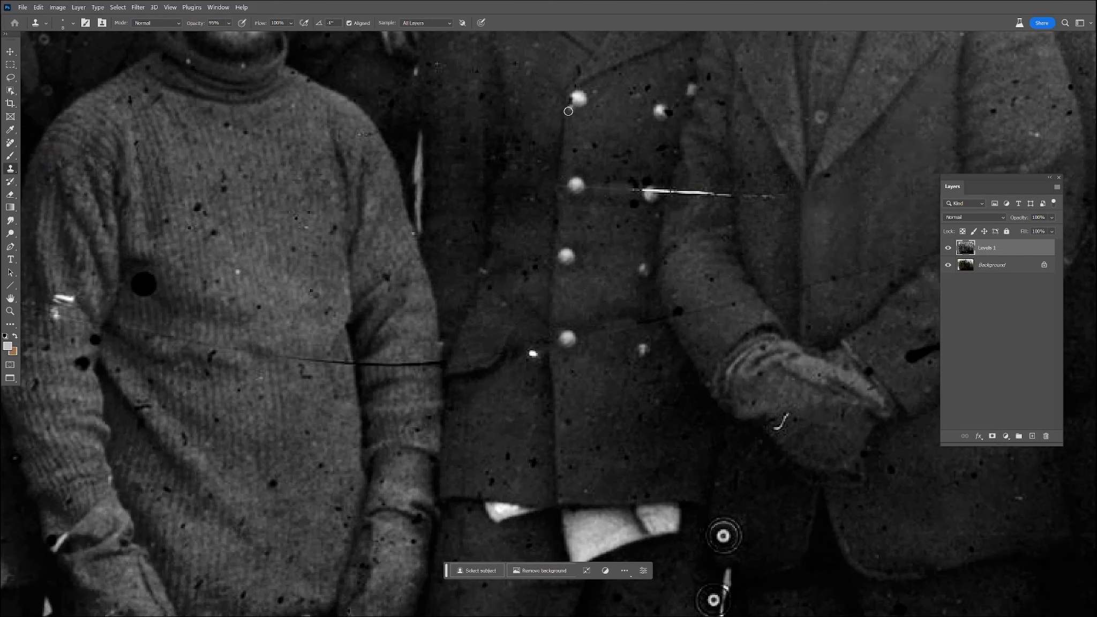
drag(650, 189, 650, 190)
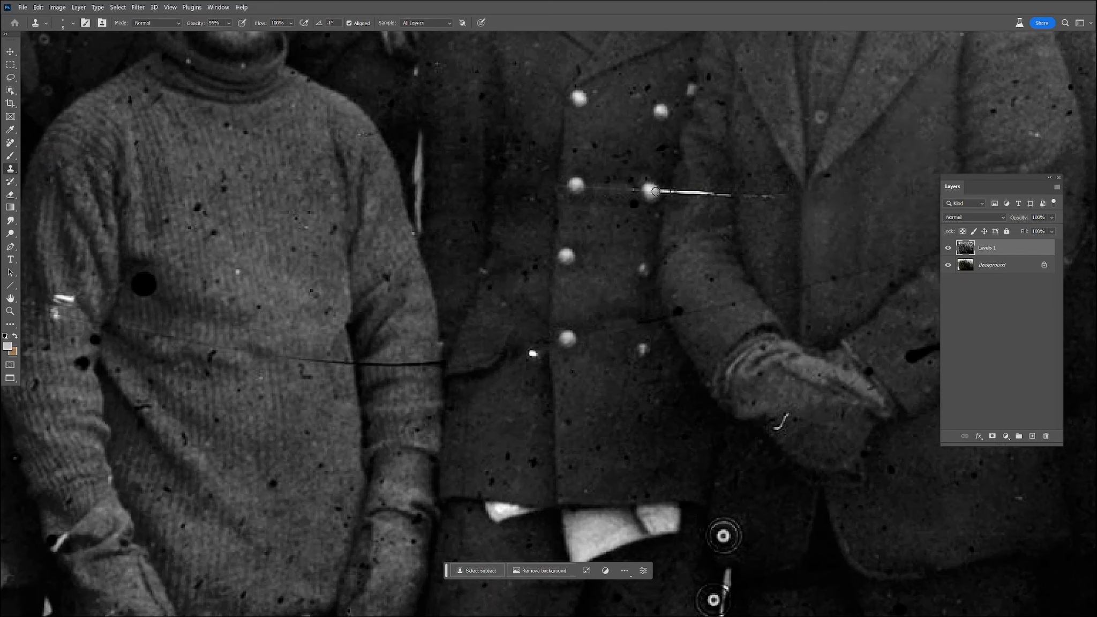
key(ctrl+z)
- Remove the remaining white crack beside the centre man's button and the dark crack across the ribbed sweater
key(j)
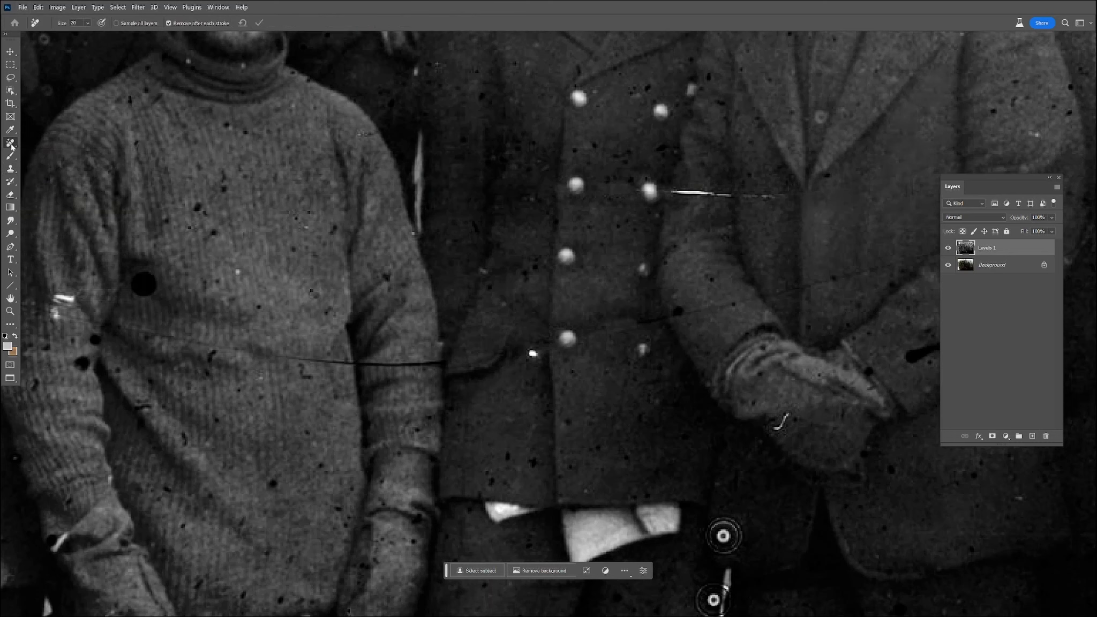
drag(670, 191, 783, 197)
mouse_move(431, 368)
mouse_down()
mouse_move(233, 352)
mouse_move(81, 318)
mouse_up()
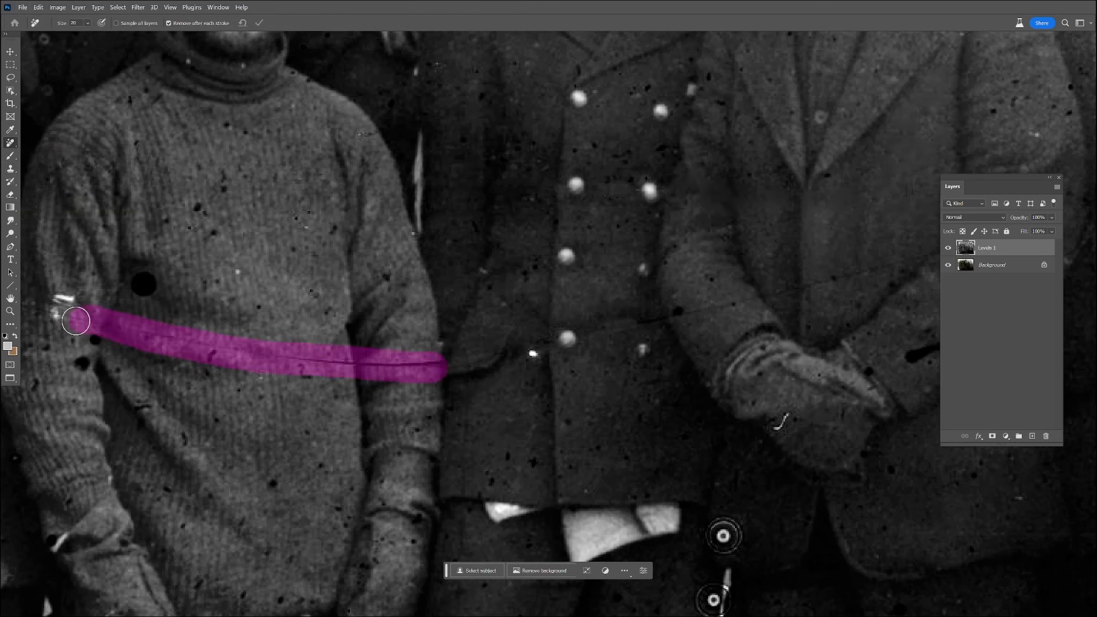
- Remove the specks from the lower part of the centre man's coat and the white squiggle on the neighbouring glove
mouse_move(524, 442)
mouse_down()
mouse_move(489, 475)
mouse_move(501, 476)
mouse_up()
click(521, 447)
drag(574, 424, 620, 414)
drag(780, 426, 788, 418)
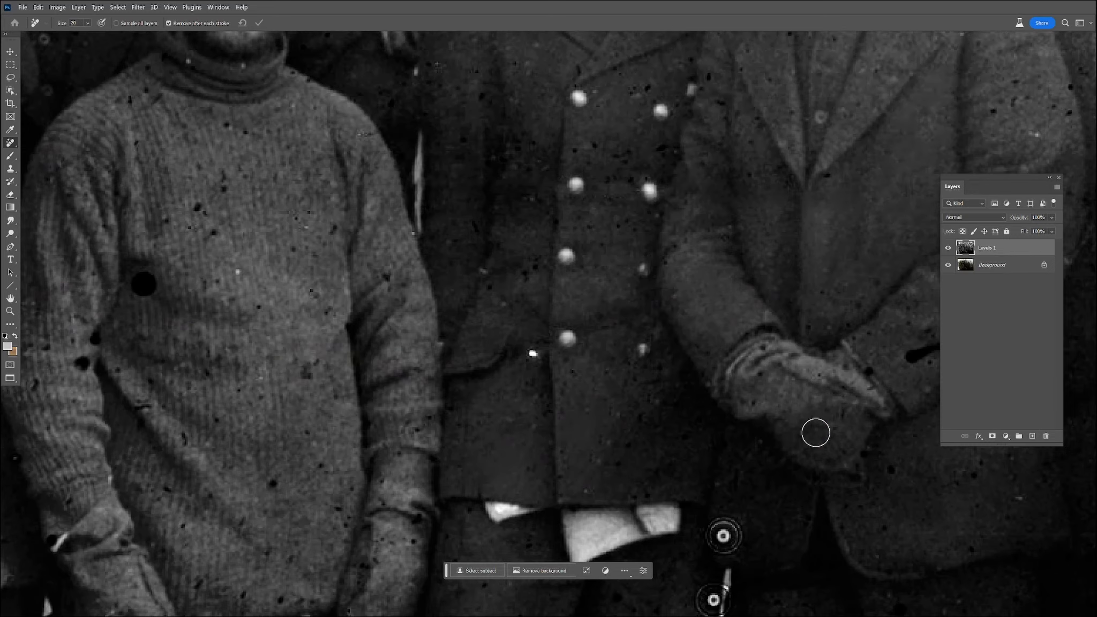
- Remove the dark crack running from the photo's upper edge across the tall standing man's sweater and the crack end at the right edge
scroll(576, 321, up, 2)
scroll(577, 322, down, 6)
drag(529, 156, 396, 272)
mouse_move(330, 122)
mouse_down()
mouse_move(336, 155)
mouse_move(381, 229)
mouse_up()
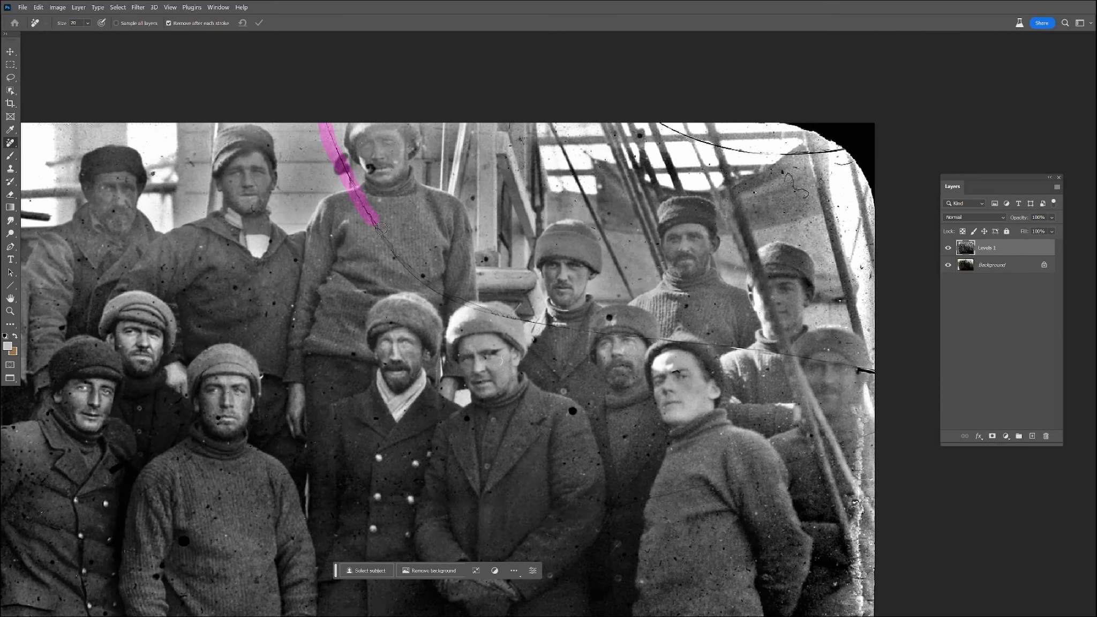
mouse_move(418, 277)
mouse_down()
mouse_move(474, 316)
mouse_move(549, 330)
mouse_up()
key(ctrl+z)
drag(744, 350, 812, 357)
drag(871, 379, 872, 379)
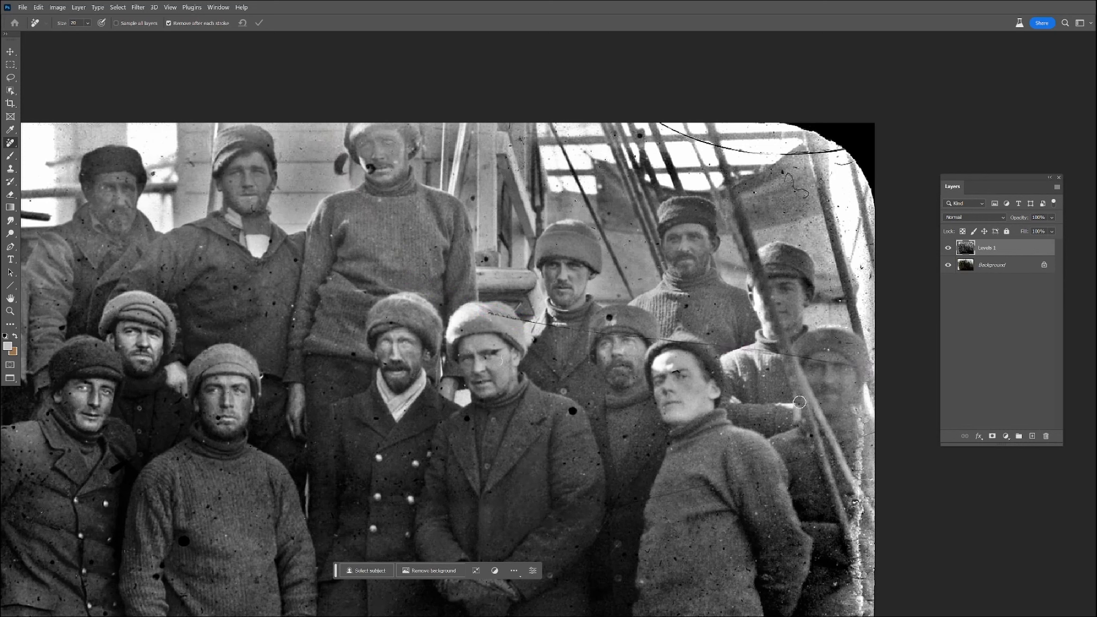
- Remove the crack across the front men's hats and brow and the large black spot on the seated man's dark coat
click(467, 419)
drag(504, 361, 497, 373)
scroll(531, 377, up, 5)
scroll(531, 377, down, 5)
mouse_move(534, 416)
mouse_down()
mouse_move(698, 279)
mouse_move(625, 305)
mouse_move(601, 286)
mouse_up()
scroll(625, 305, down, 4)
mouse_move(187, 104)
mouse_down()
mouse_move(214, 85)
mouse_move(188, 116)
mouse_up()
mouse_move(777, 89)
mouse_down()
mouse_move(823, 95)
mouse_move(830, 158)
mouse_up()
drag(220, 581, 221, 581)
drag(790, 587, 830, 538)
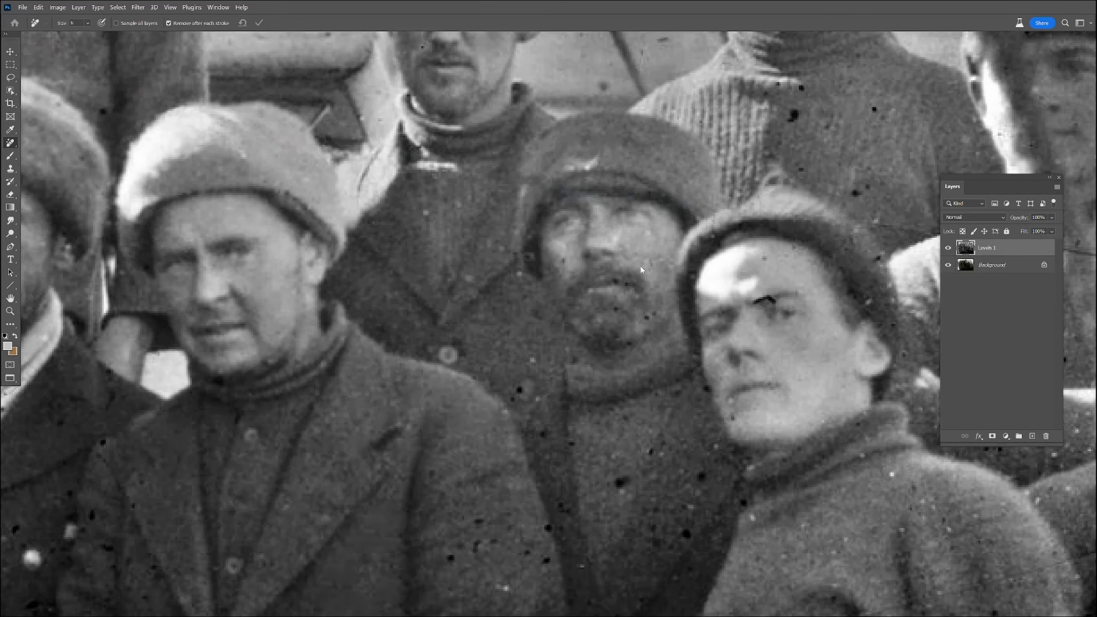
- Remove the dark specks from the bearded man's face and dark sweater and from the clothing around him
click(649, 316)
click(630, 285)
click(503, 248)
mouse_move(521, 388)
mouse_down()
mouse_move(513, 400)
mouse_move(542, 434)
mouse_up()
click(572, 444)
mouse_move(626, 478)
mouse_down()
mouse_move(618, 485)
mouse_move(654, 449)
mouse_up()
drag(567, 511, 561, 506)
drag(556, 531, 547, 528)
- Remove the specks on the bearded man's lower sweater and the thin crack continuing across the neighbouring light sweater
key(space)
drag(554, 482, 502, 311)
click(467, 272)
click(639, 386)
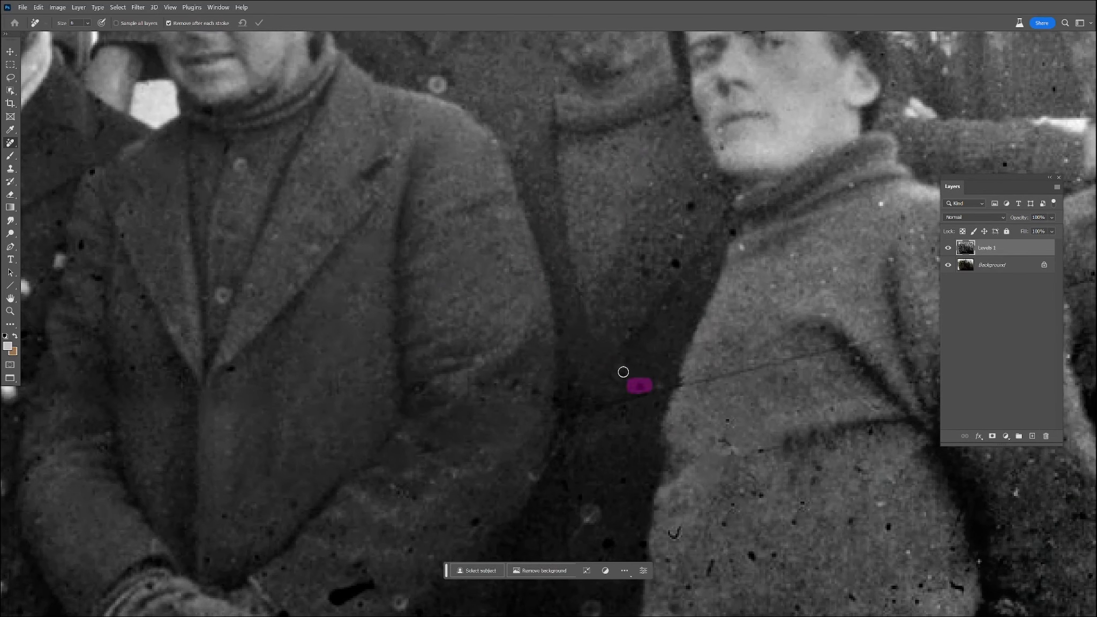
click(690, 207)
drag(563, 411, 661, 397)
click(534, 390)
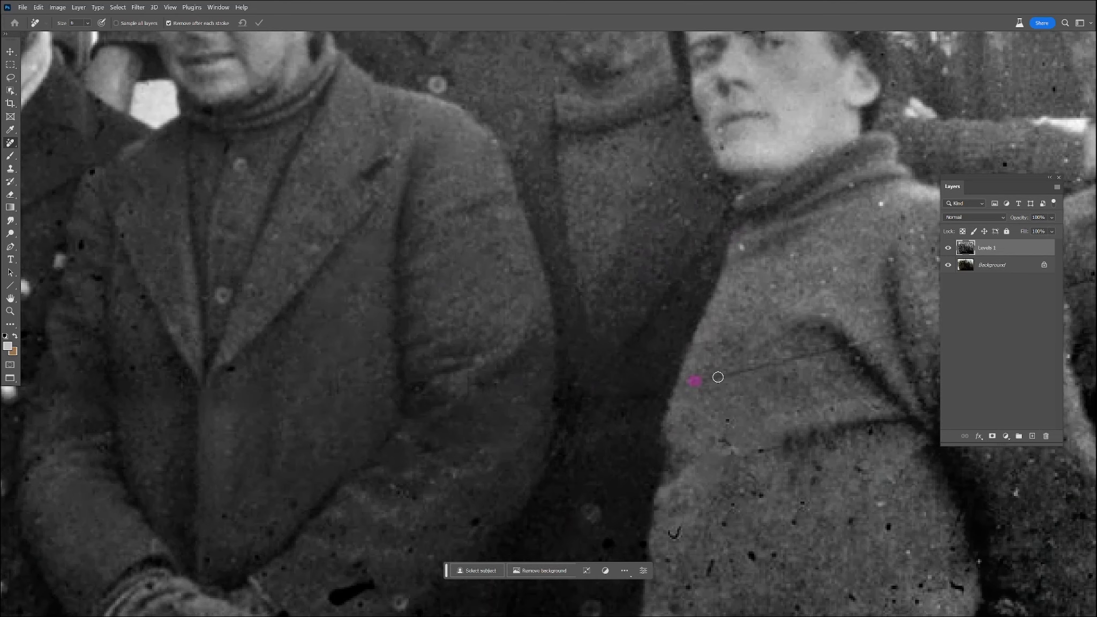
drag(718, 377, 905, 329)
- Remove the dark specks scattered over the front and sleeves of the centre man's buttoned-up jacket
drag(388, 405, 617, 357)
click(458, 320)
click(322, 125)
click(289, 174)
click(312, 196)
click(299, 212)
drag(320, 229, 330, 232)
click(379, 250)
click(522, 453)
drag(507, 479, 465, 478)
drag(437, 512, 437, 521)
- Remove the remaining dark spots from the centre man's lower sleeve and around his cuff
mouse_move(562, 550)
mouse_down()
mouse_move(531, 421)
mouse_move(577, 404)
mouse_up()
click(557, 388)
click(571, 442)
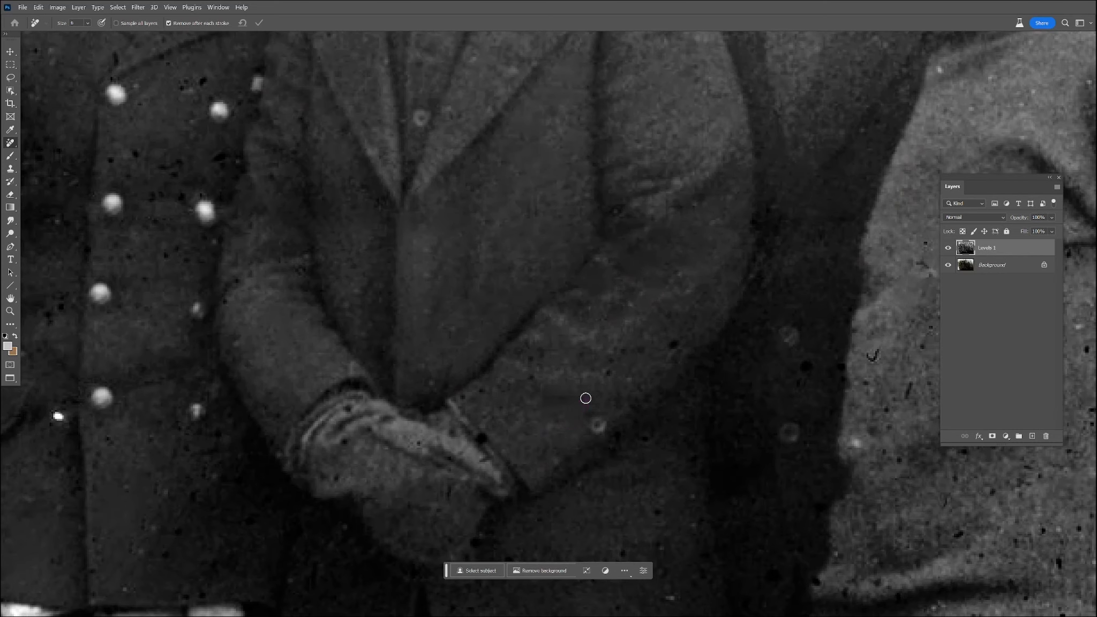
click(614, 435)
click(470, 394)
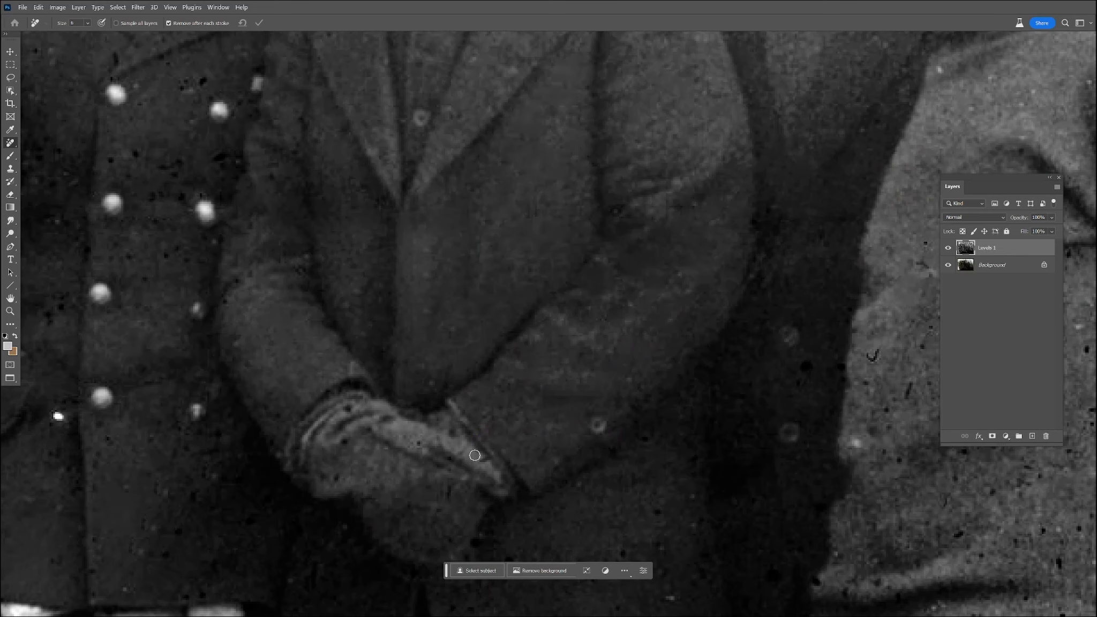
- Remove the specks from the clasped hands and lower sleeves of the man in the open jacket with the Remove tool
click(348, 408)
click(448, 490)
click(486, 460)
drag(324, 354, 450, 396)
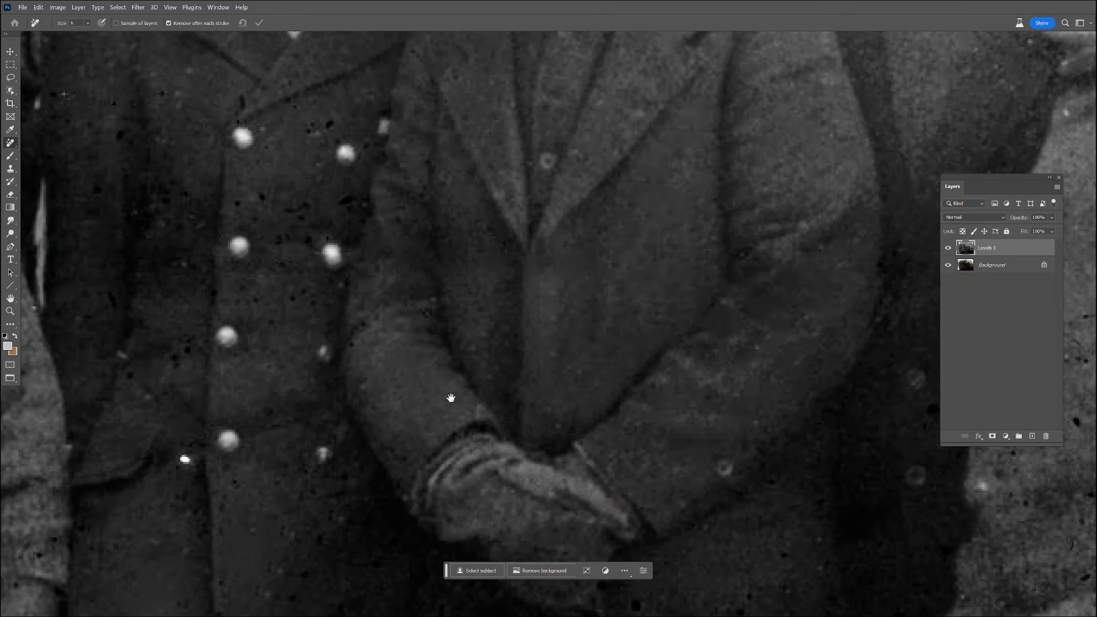
drag(356, 318, 356, 337)
- Remove the dark specks scattered around the upper buttons of the double-breasted coat
mouse_move(443, 162)
mouse_down()
mouse_move(477, 300)
mouse_move(570, 360)
mouse_up()
drag(435, 328, 457, 323)
click(499, 347)
drag(462, 397, 483, 402)
click(435, 417)
click(389, 395)
click(365, 401)
drag(406, 437, 418, 437)
mouse_move(435, 439)
mouse_down()
mouse_move(454, 438)
mouse_move(380, 458)
mouse_up()
click(381, 498)
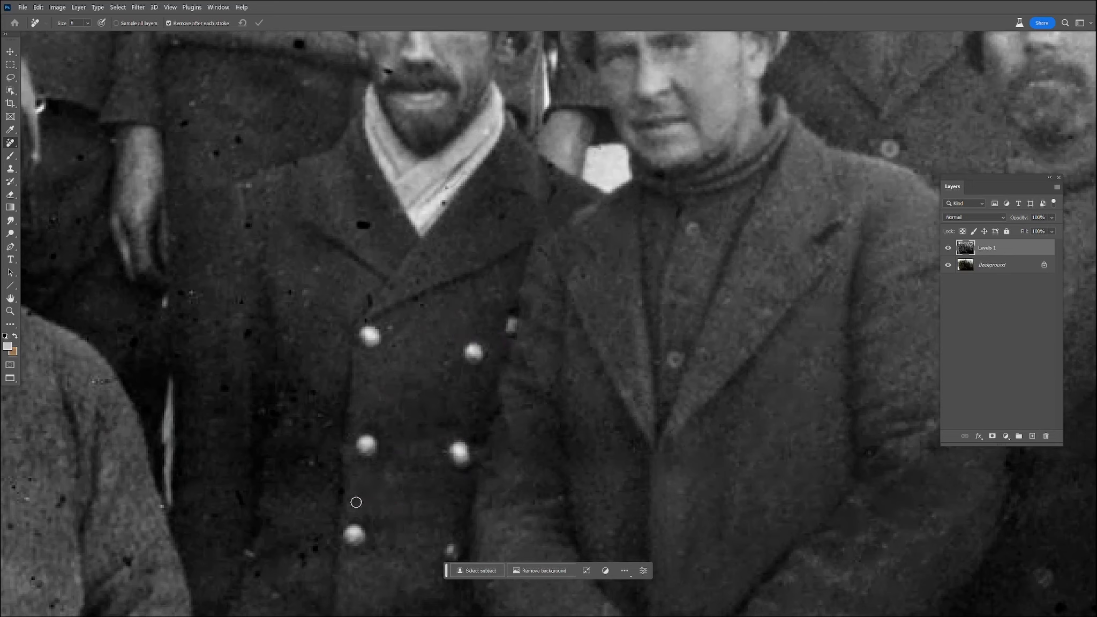
- Remove the larger dark blobs from the lapels and chest of the double-breasted coat
drag(355, 502, 361, 399)
click(403, 237)
drag(450, 86, 446, 102)
click(367, 122)
click(373, 198)
- Remove the specks from the lower front and pocket area of the double-breasted coat
drag(411, 448, 414, 246)
click(474, 368)
click(465, 417)
click(442, 464)
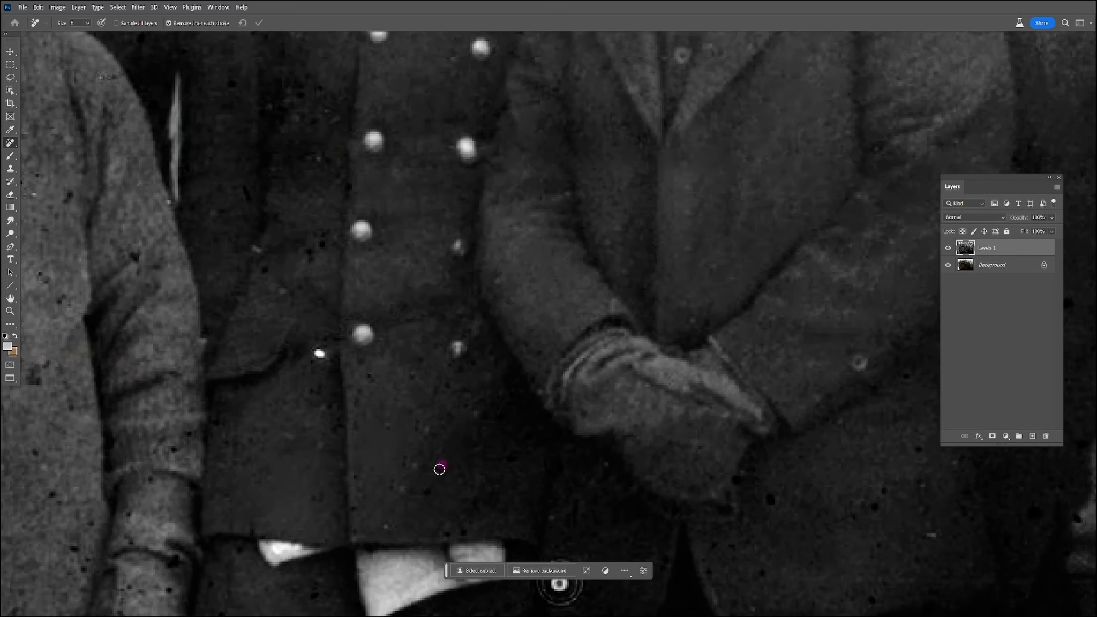
click(484, 483)
click(362, 396)
click(316, 251)
- Remove the specks from the upper part of the right-hand trouser leg below the double-breasted coat
drag(541, 492, 560, 202)
click(444, 367)
drag(496, 372, 499, 391)
drag(557, 364, 567, 375)
drag(576, 292, 565, 292)
click(509, 462)
- Remove the specks along the lower right-hand trouser leg and the light gap beside it
key(space)
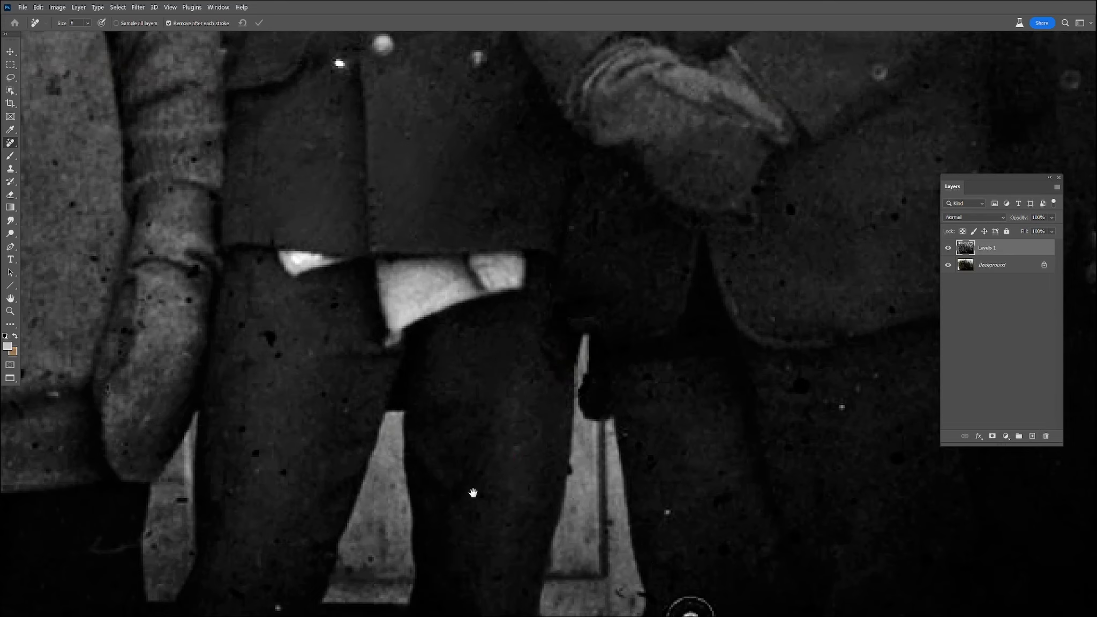
drag(473, 492, 464, 298)
drag(496, 376, 493, 387)
drag(495, 506, 545, 536)
drag(577, 461, 568, 465)
click(600, 439)
mouse_move(612, 398)
mouse_down()
mouse_move(630, 420)
mouse_move(687, 419)
mouse_up()
drag(600, 327, 611, 325)
drag(558, 272, 556, 293)
- Remove the dark spots down the left-hand trouser leg of the man in the double-breasted coat
click(269, 162)
click(259, 143)
click(228, 129)
click(273, 239)
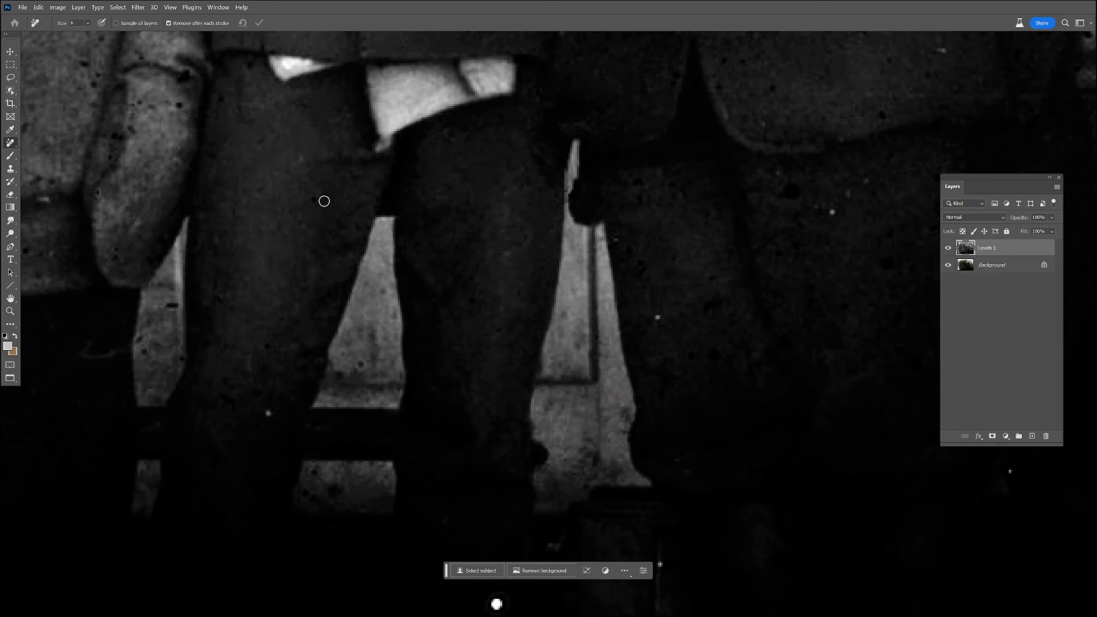
drag(293, 347, 387, 256)
drag(381, 303, 357, 331)
drag(357, 255, 356, 271)
drag(323, 307, 327, 325)
- Remove the blemishes from the dark ground and the light background gaps between the legs
drag(581, 502, 591, 515)
click(377, 578)
drag(435, 389, 424, 405)
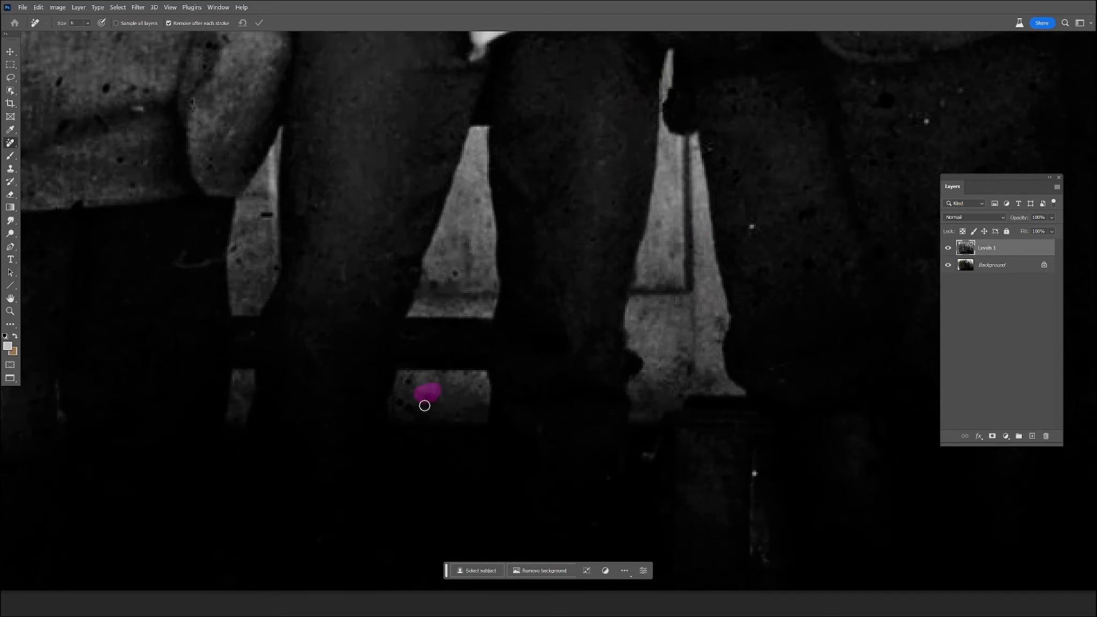
drag(263, 212, 274, 216)
drag(266, 266, 282, 277)
- Remove the remaining specks from the top of the trousers and the front and sleeve of the double-breasted coat
drag(329, 168, 346, 547)
click(333, 401)
drag(486, 353, 494, 356)
drag(455, 231, 482, 491)
drag(453, 203, 460, 344)
drag(384, 395, 392, 389)
drag(436, 187, 453, 191)
drag(471, 305, 477, 347)
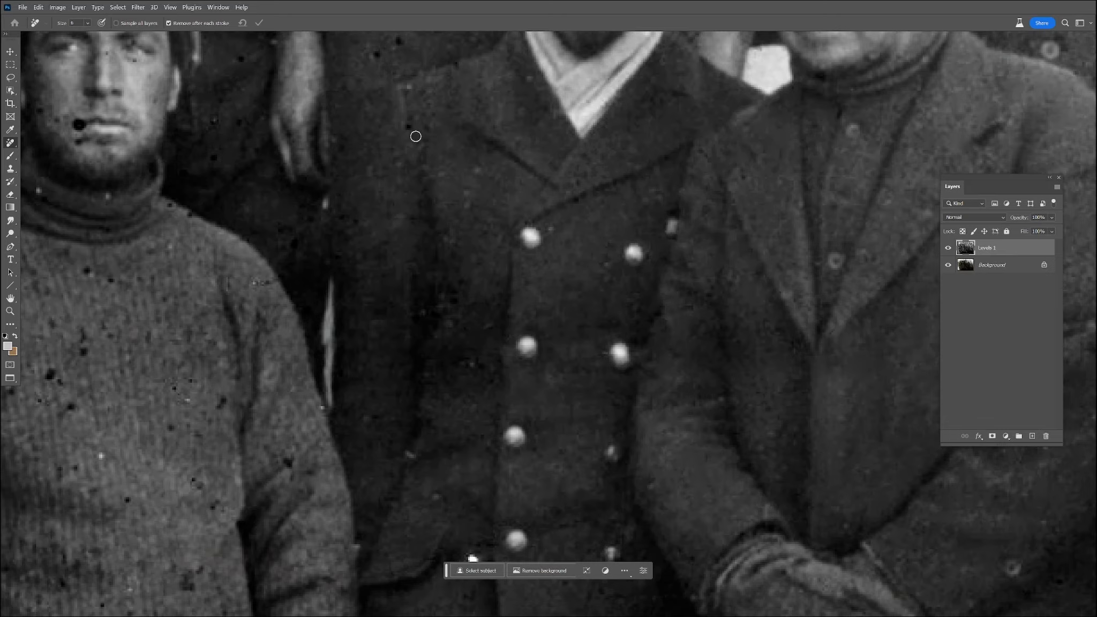
- Clean the specks off the double-breasted coat's shoulder, the dark clothing behind it, and its wearer's face and cap
click(408, 127)
drag(414, 90, 421, 291)
click(406, 245)
drag(390, 247, 379, 260)
drag(454, 146, 466, 149)
click(557, 173)
drag(493, 253, 478, 420)
drag(547, 225, 554, 227)
- Remove the specks from the sleeve, lower sweater and trousers of the man standing behind
drag(274, 215, 282, 221)
click(281, 197)
click(326, 217)
drag(361, 162, 357, 171)
drag(482, 140, 471, 139)
click(389, 218)
click(451, 352)
click(338, 373)
- Remove the dark and light spots from the body of the standing man's ribbed sweater
drag(667, 225, 628, 344)
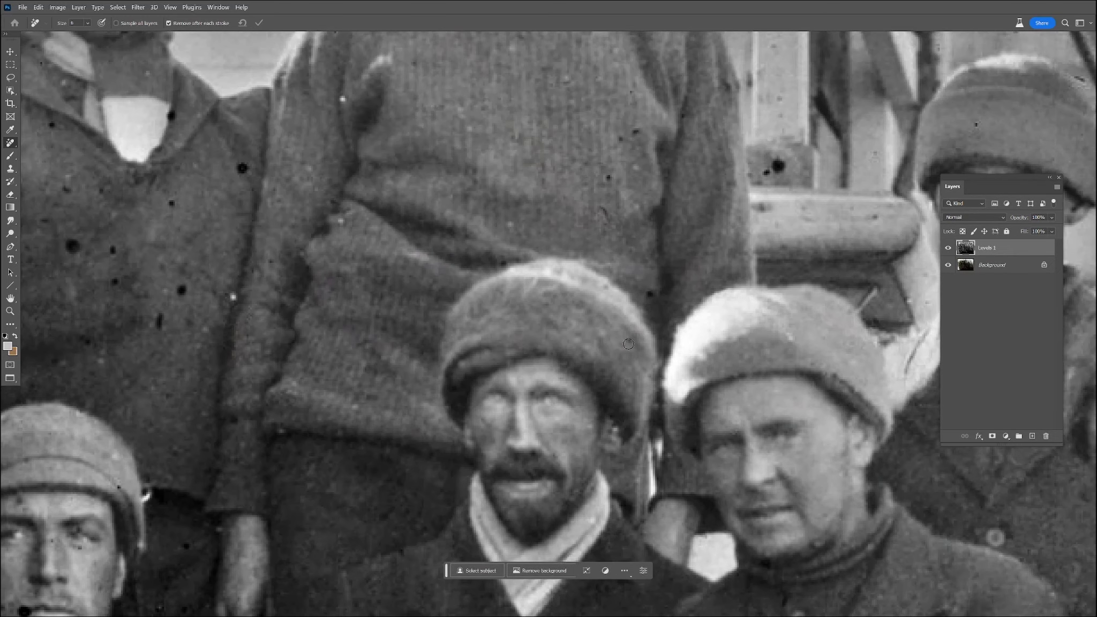
click(608, 176)
click(620, 140)
drag(635, 133, 641, 132)
drag(430, 144, 377, 348)
click(374, 251)
drag(458, 241, 469, 241)
click(511, 204)
click(583, 290)
- Remove the dark spot beside the sweater wearer's mouth and the blemishes on the side of his cap
scroll(447, 236, up, 5)
drag(399, 309, 412, 321)
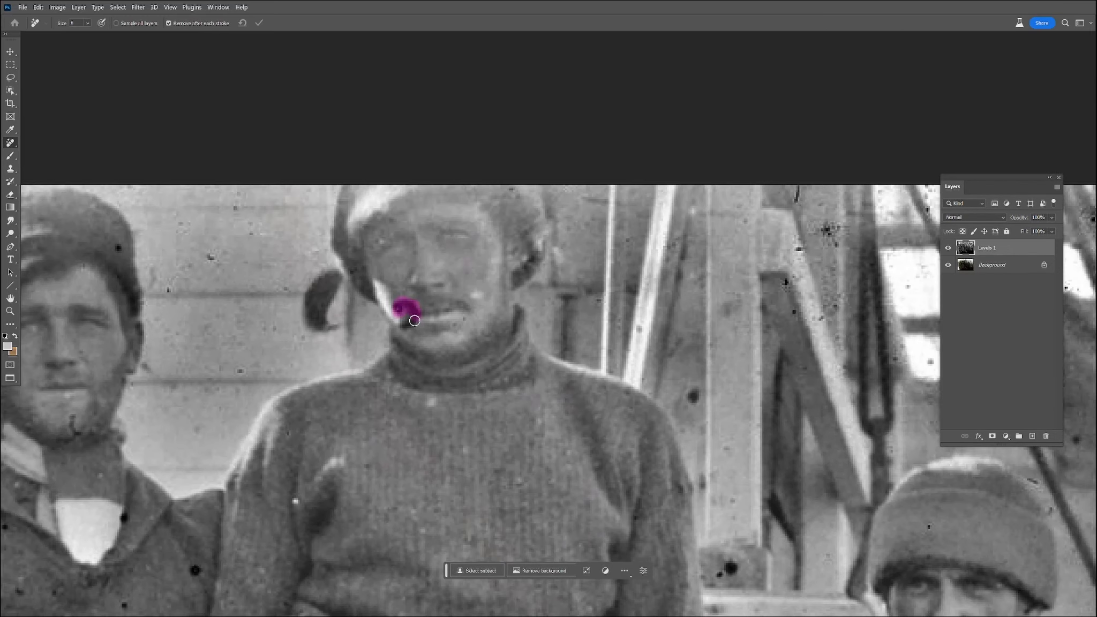
click(530, 255)
click(513, 192)
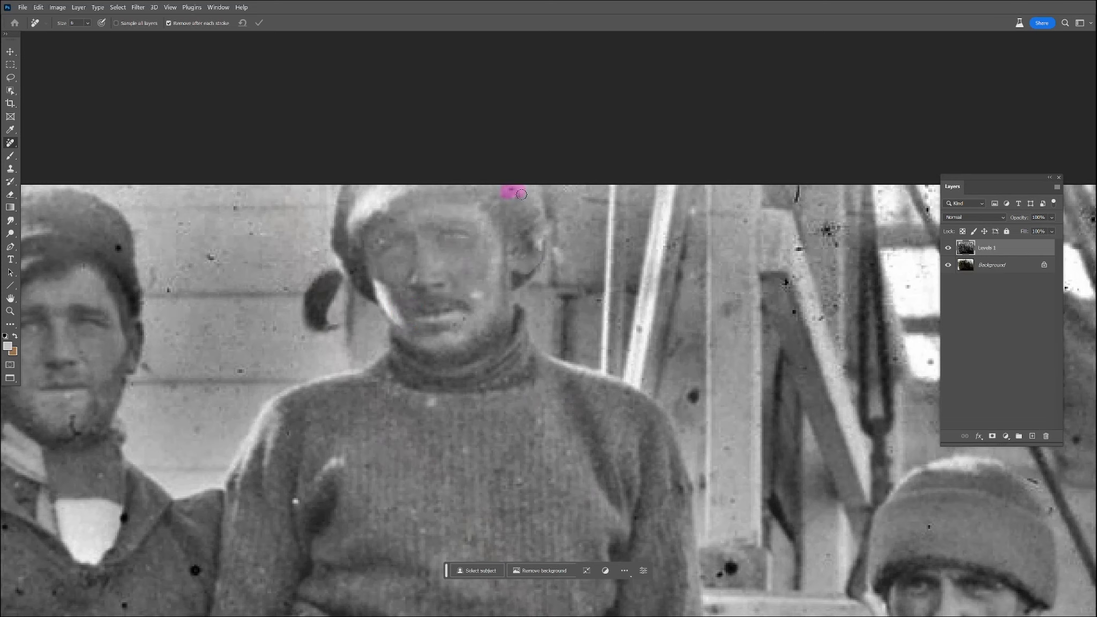
- Remove the spots from the cap, face and collar of the man in the V-neck smock
scroll(336, 278, down, 4)
scroll(441, 109, left, 8)
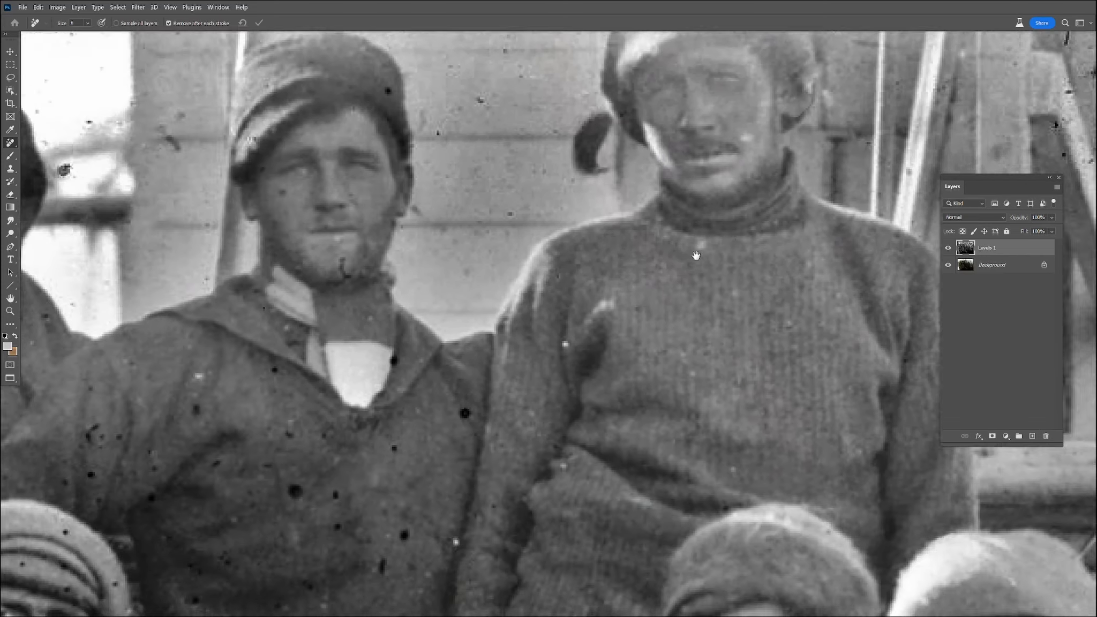
click(443, 97)
click(339, 197)
click(304, 149)
click(317, 309)
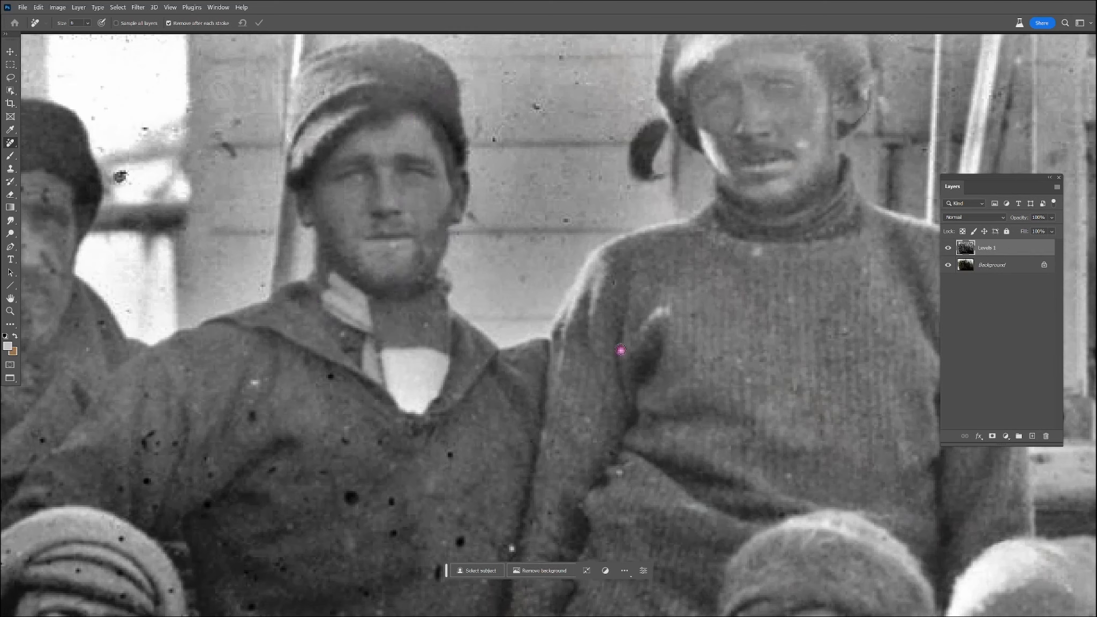
- Remove the dark spots from the chest and shoulder of the V-neck smock
click(392, 501)
click(359, 497)
drag(321, 476, 344, 465)
click(252, 415)
click(255, 383)
- Remove the remaining spots from the lower front and upper arm of the V-neck smock
scroll(266, 249, down, 5)
click(435, 338)
click(359, 389)
click(243, 420)
click(138, 239)
click(127, 281)
click(135, 305)
click(126, 193)
- Remove the dark spots from the jacket front and collar of the bearded man at the photo's upper left
drag(287, 291, 587, 345)
click(324, 295)
click(249, 325)
click(214, 269)
click(192, 273)
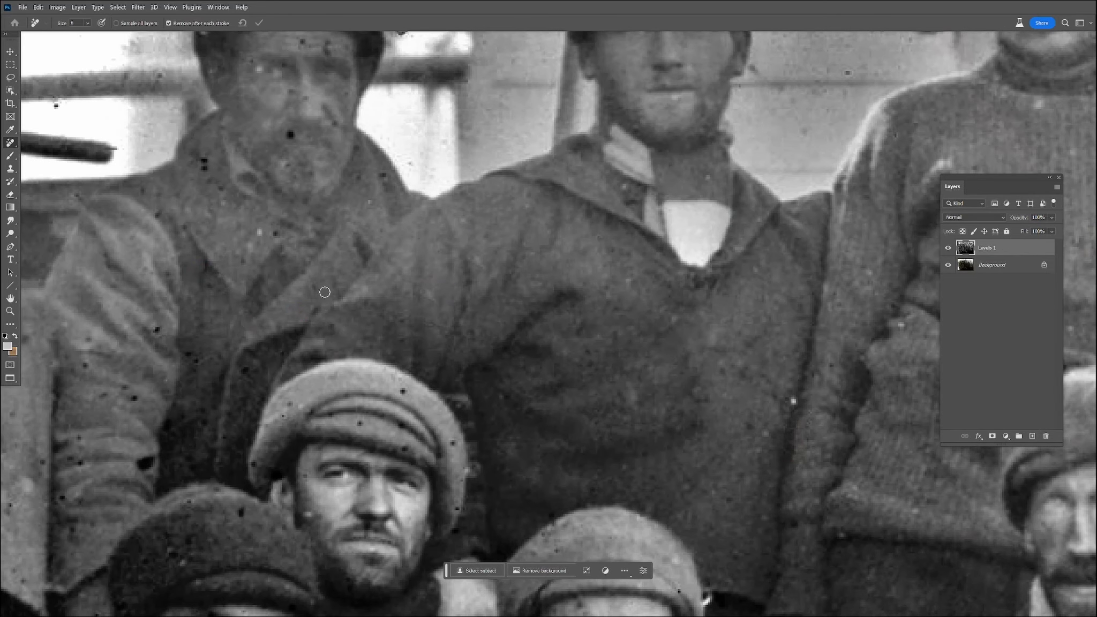
click(204, 164)
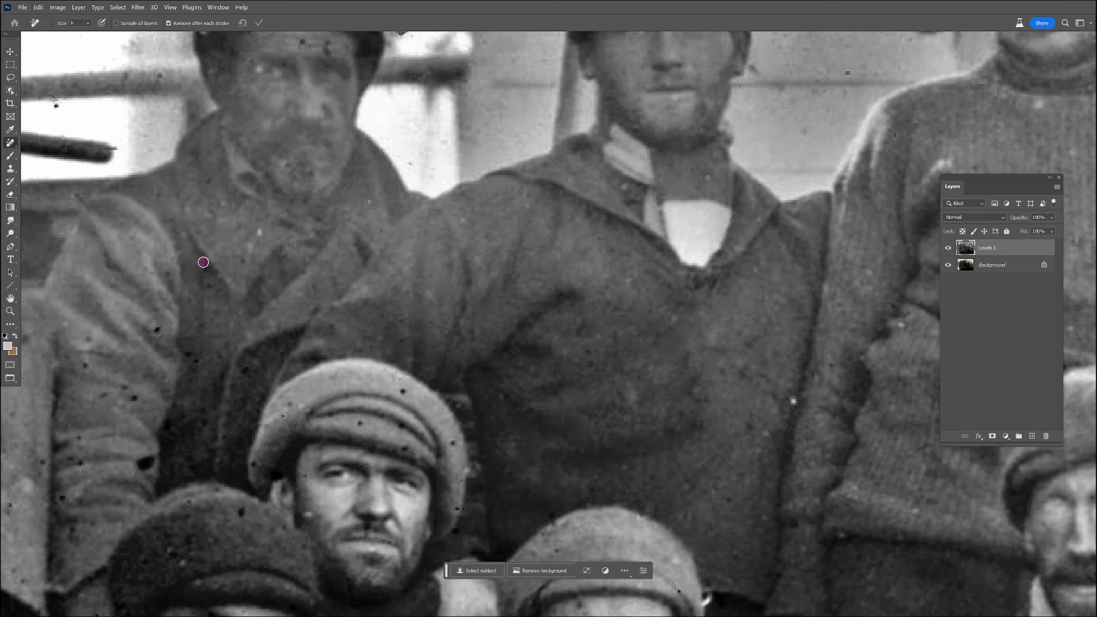
- Clean the specks from the bright background and top edge of the photo beside the bearded man's cap
scroll(302, 187, up, 5)
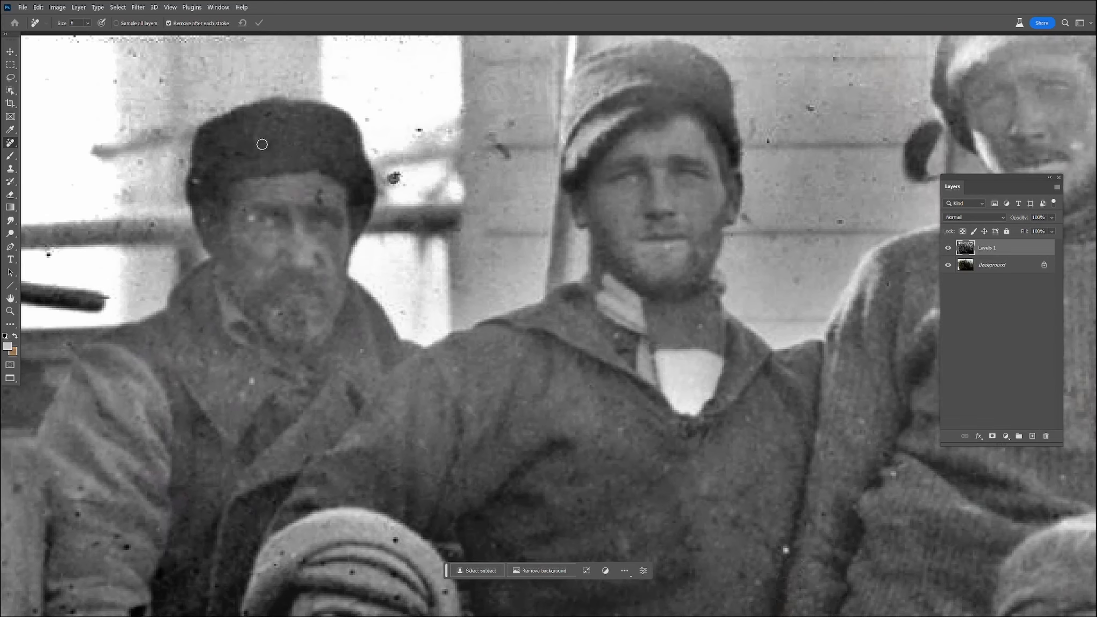
click(49, 254)
click(141, 162)
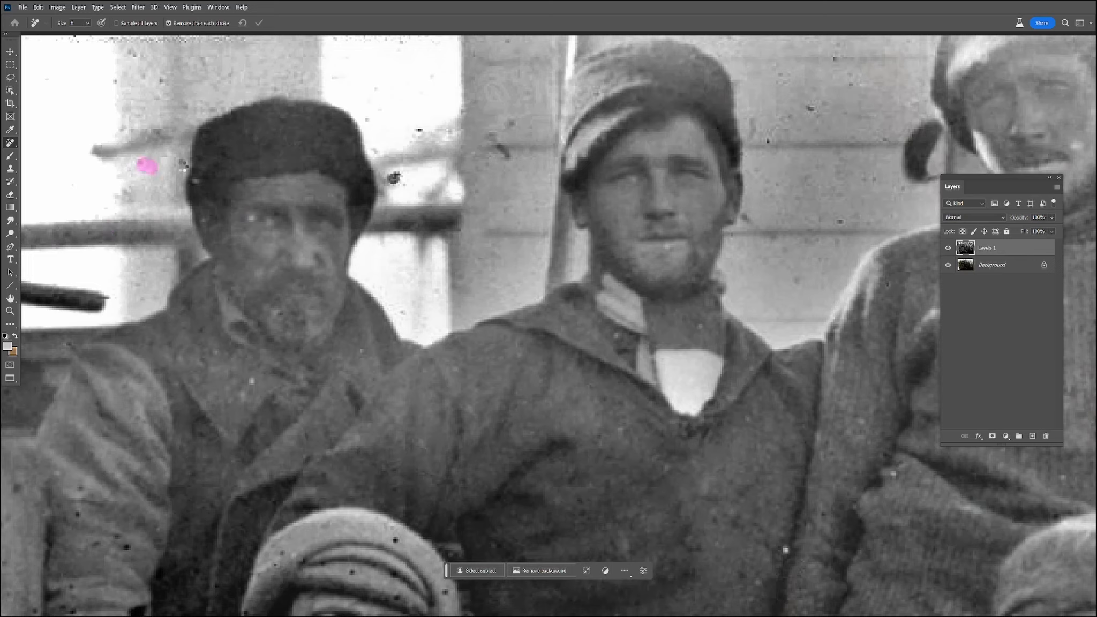
drag(188, 72, 186, 163)
mouse_move(238, 133)
mouse_down()
mouse_move(187, 124)
mouse_move(92, 134)
mouse_move(138, 146)
mouse_up()
click(146, 168)
- Remove the dark blob and specks from the background between the bearded man and the V-neck smock wearer
drag(362, 200, 373, 219)
drag(395, 264, 410, 263)
drag(417, 222, 452, 223)
mouse_move(430, 167)
mouse_down()
mouse_move(429, 156)
mouse_move(351, 132)
mouse_up()
drag(379, 137, 420, 142)
mouse_move(489, 229)
mouse_down()
mouse_move(496, 224)
mouse_move(513, 253)
mouse_up()
drag(452, 200, 458, 203)
drag(426, 383, 437, 388)
drag(399, 401, 412, 422)
- Remove the marks from the plank wall between the V-neck smock wearer and the man in the ribbed sweater
drag(744, 309, 771, 331)
click(842, 338)
drag(805, 197, 814, 205)
drag(771, 163, 786, 174)
drag(837, 133, 835, 157)
drag(865, 273, 908, 283)
drag(802, 363, 798, 378)
- Remove the dark spots from the bearded man's jacket sleeve beside the metal drum
mouse_move(886, 374)
mouse_down()
mouse_move(894, 380)
mouse_move(575, 330)
mouse_up()
mouse_move(715, 225)
mouse_down()
mouse_move(695, 342)
mouse_move(691, 80)
mouse_up()
drag(445, 269, 734, 442)
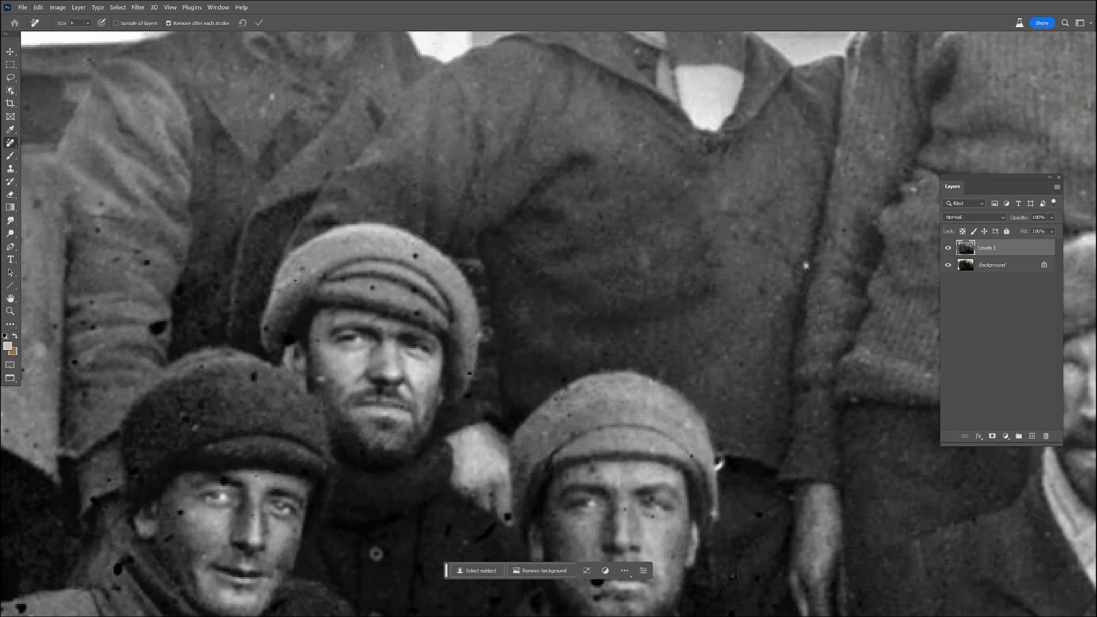
drag(112, 259, 251, 395)
scroll(228, 361, down, 5)
drag(236, 314, 242, 308)
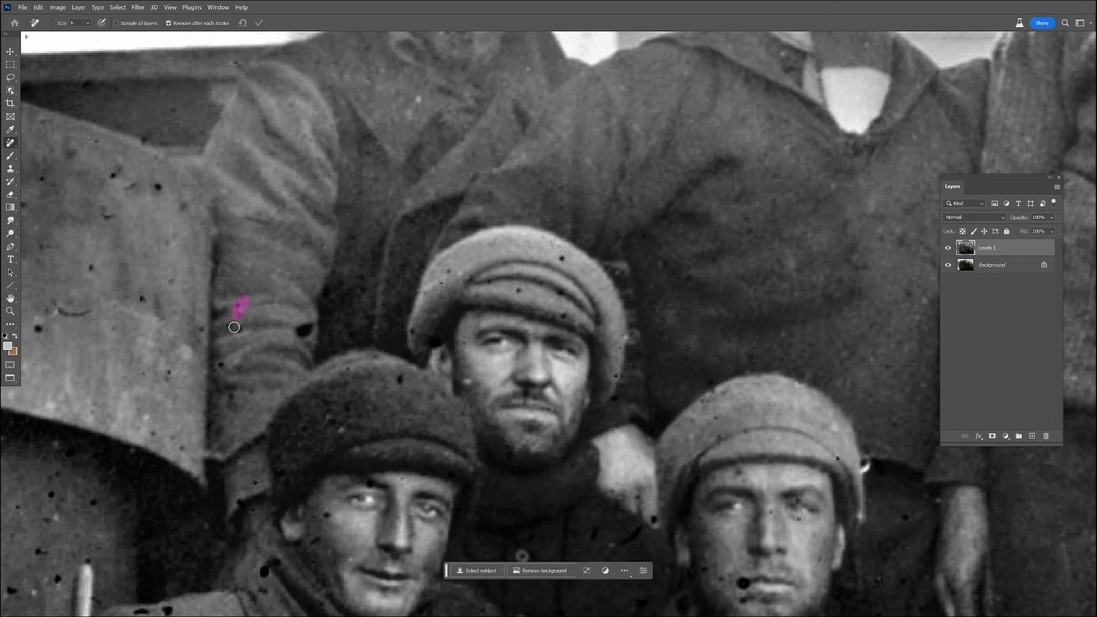
- Remove the dark spots and small curved marks from the side of the metal drum
drag(143, 427, 153, 432)
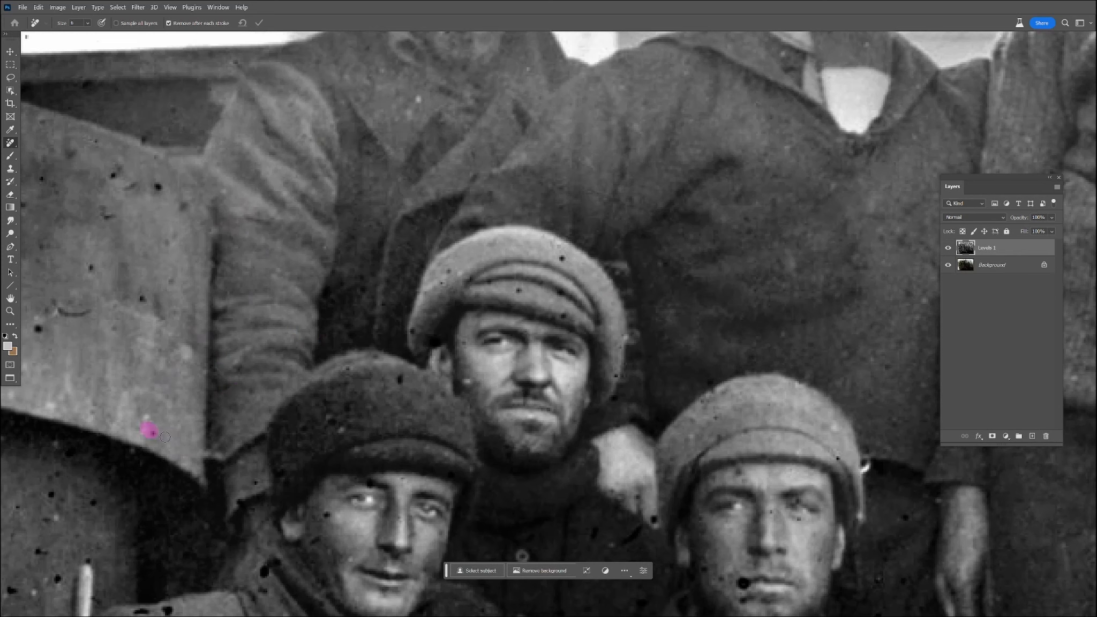
click(183, 205)
drag(172, 242, 164, 247)
drag(47, 304, 250, 351)
drag(210, 361, 199, 368)
drag(176, 311, 158, 311)
click(117, 275)
click(101, 337)
click(163, 248)
drag(179, 239, 186, 245)
click(203, 217)
mouse_move(265, 248)
mouse_down()
mouse_move(274, 254)
mouse_move(296, 221)
mouse_up()
click(275, 213)
- Remove the remaining specks from the top of the metal drum and the railing above it
drag(214, 204, 298, 298)
drag(255, 267, 263, 272)
click(236, 264)
drag(267, 165, 278, 176)
drag(316, 90, 326, 93)
click(275, 79)
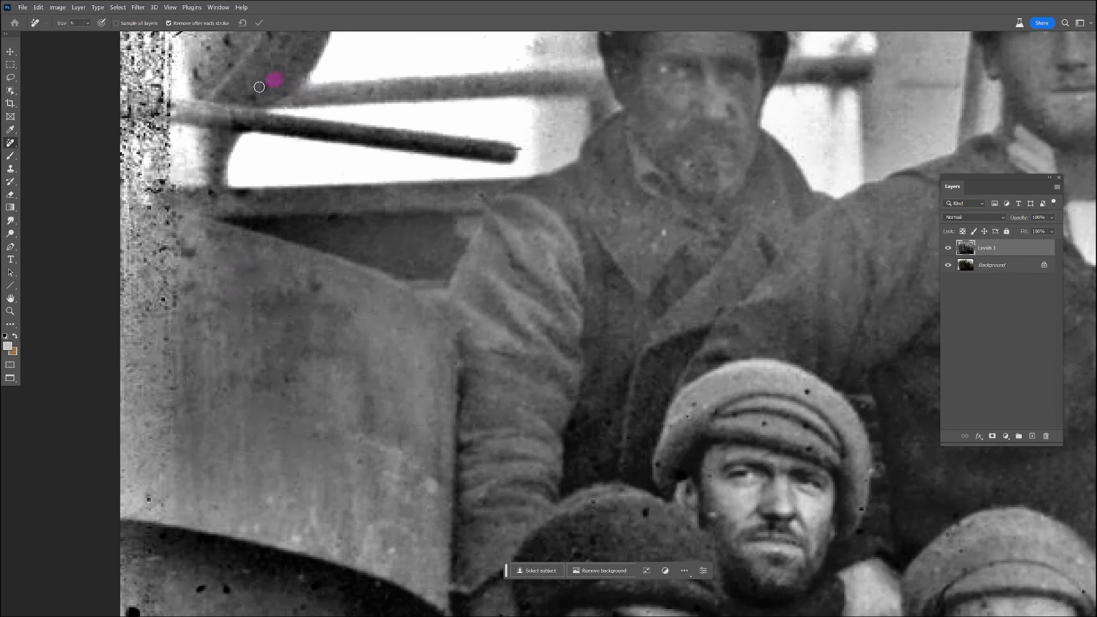
- Clean the specks from the hanging shape, bright background and railing in the photo's upper left corner
drag(272, 34, 332, 155)
drag(359, 140, 370, 147)
drag(410, 95, 412, 107)
drag(442, 70, 455, 77)
click(431, 60)
mouse_move(307, 119)
mouse_down()
mouse_move(235, 157)
mouse_move(287, 162)
mouse_move(260, 197)
mouse_up()
click(295, 128)
click(255, 159)
drag(291, 91, 301, 97)
click(322, 65)
click(352, 46)
click(335, 81)
click(270, 311)
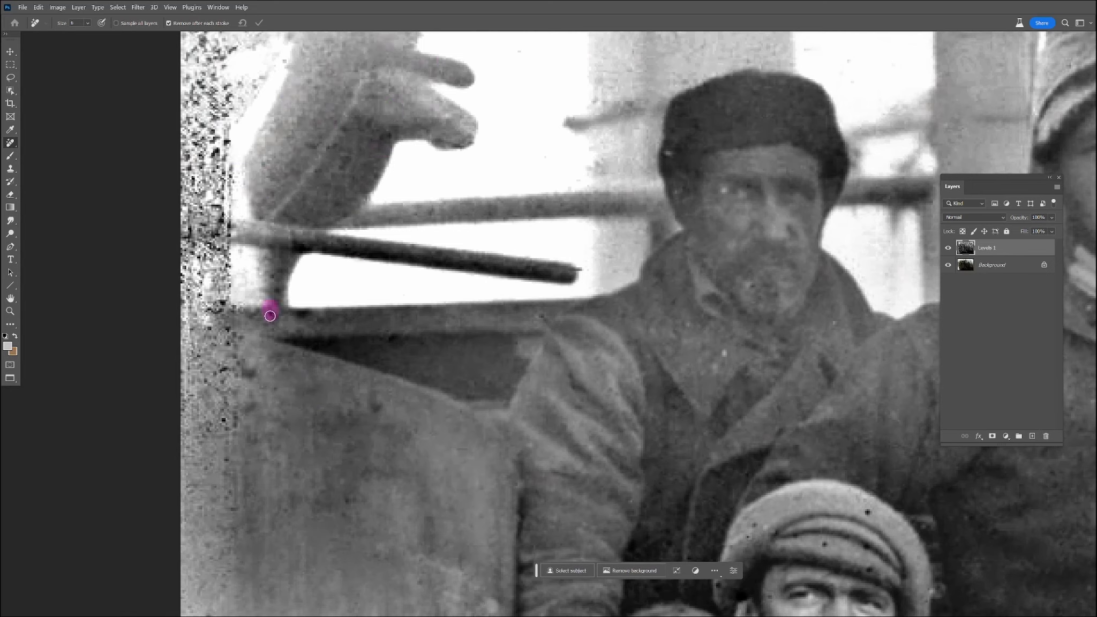
- Remove the dark spots from the wooden posts and boards beside the man in the ribbed sweater
scroll(326, 317, down, 3)
drag(518, 338, 412, 328)
click(646, 206)
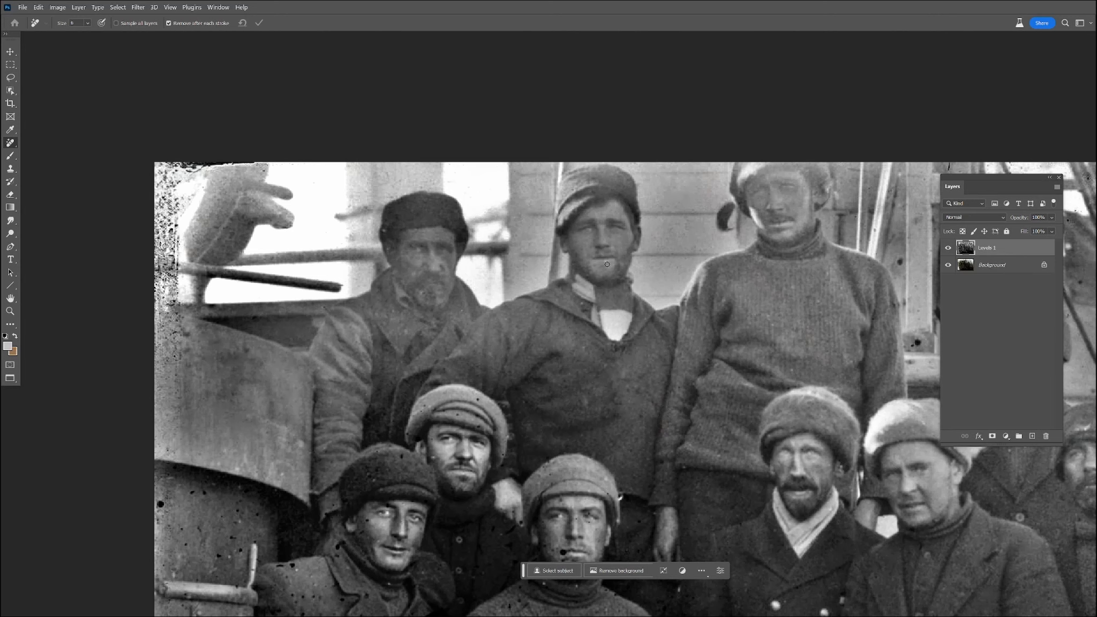
drag(838, 340, 596, 413)
scroll(651, 353, up, 2)
drag(663, 314, 661, 317)
click(740, 175)
click(762, 199)
click(759, 264)
click(731, 235)
click(741, 212)
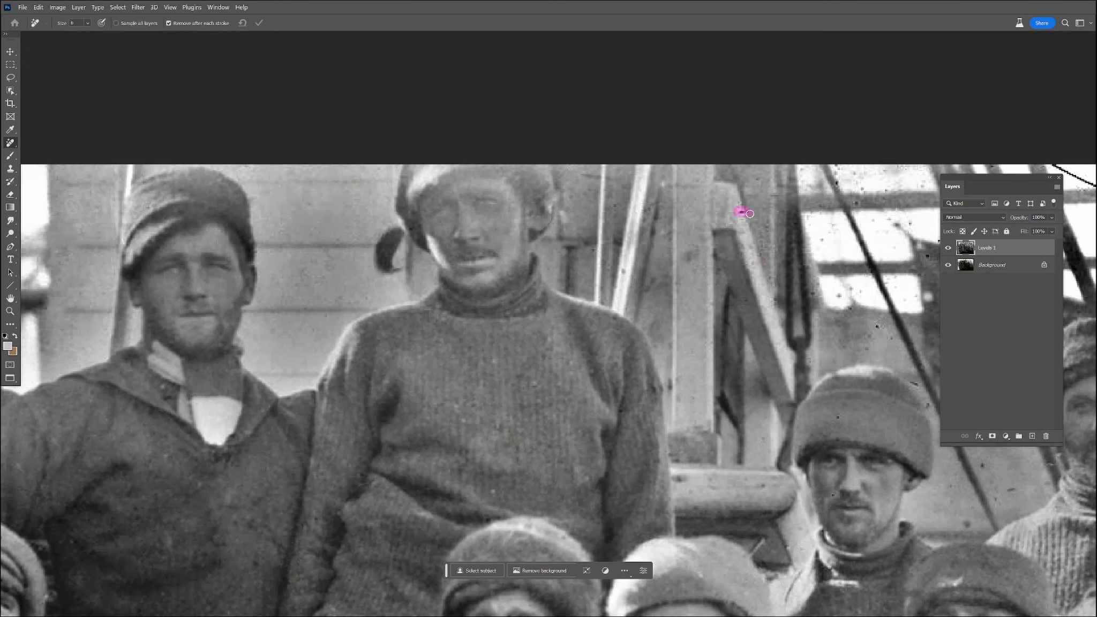
- Remove the large dark blob and the specks from the canvas, ropes and bright sky behind the men
drag(851, 285, 861, 292)
click(876, 327)
drag(758, 437, 467, 395)
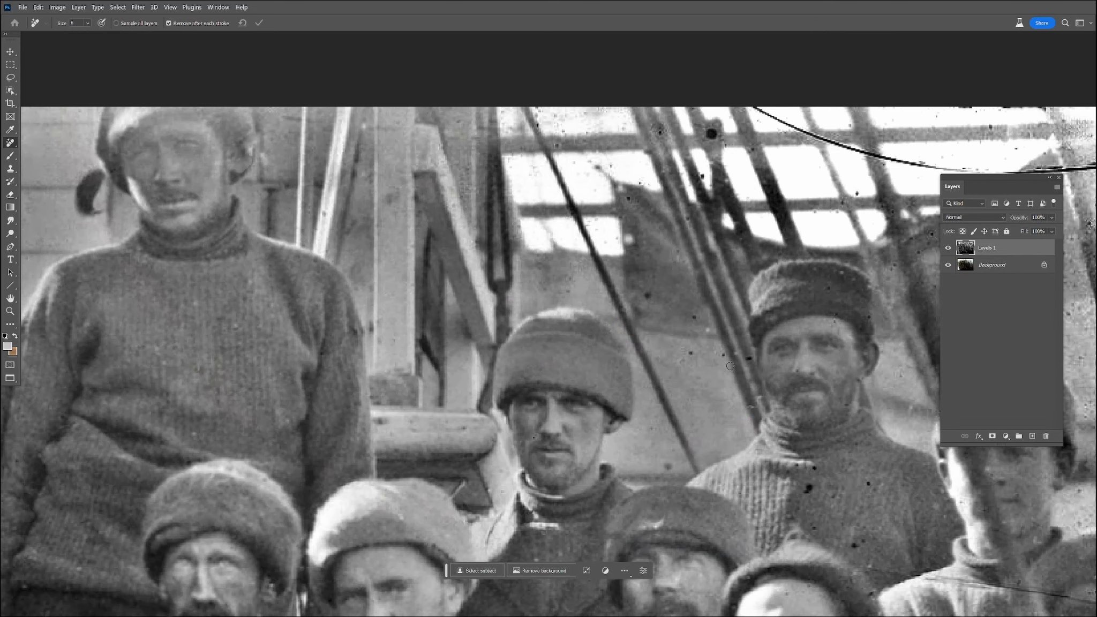
click(693, 317)
click(640, 183)
click(595, 224)
drag(559, 226, 564, 376)
click(564, 293)
mouse_move(562, 278)
mouse_down()
mouse_move(553, 259)
mouse_move(506, 260)
mouse_up()
drag(527, 318, 596, 330)
click(617, 315)
drag(613, 268, 628, 275)
click(665, 281)
click(717, 283)
drag(705, 320, 706, 328)
mouse_move(770, 265)
mouse_down()
mouse_move(523, 287)
mouse_move(731, 340)
mouse_up()
- Enlarge the healing brush and remove the curved dark scratch and specks across the rigging
key(])
key(])
key(])
key(])
drag(618, 353, 613, 363)
drag(579, 379, 600, 373)
drag(771, 381, 819, 429)
click(705, 422)
click(690, 404)
click(649, 383)
click(748, 297)
drag(706, 281, 811, 281)
drag(770, 316, 787, 314)
drag(683, 340, 799, 347)
drag(715, 331, 689, 322)
click(611, 298)
- Clean the remaining scratch marks and specks from the sky and canvas in the photo's upper right
drag(757, 395, 548, 352)
drag(617, 294, 746, 285)
drag(664, 259, 716, 260)
drag(669, 315, 703, 318)
drag(718, 323, 739, 318)
drag(739, 351, 730, 370)
click(672, 303)
drag(660, 338, 638, 351)
click(674, 408)
mouse_move(674, 432)
mouse_down()
mouse_move(688, 458)
mouse_move(711, 458)
mouse_up()
drag(707, 480, 719, 485)
drag(653, 396, 658, 435)
mouse_move(563, 419)
mouse_down()
mouse_move(554, 426)
mouse_move(587, 448)
mouse_up()
- Remove the dark spots around the bearded man in the turtleneck and the capped man beside him
drag(443, 514, 539, 331)
mouse_move(464, 415)
mouse_down()
mouse_move(439, 409)
mouse_move(454, 434)
mouse_up()
click(461, 474)
click(515, 428)
mouse_move(510, 486)
mouse_down()
mouse_move(500, 490)
mouse_move(798, 555)
mouse_up()
drag(768, 508, 800, 510)
drag(671, 529, 665, 532)
drag(605, 446, 611, 450)
click(588, 357)
- Remove the remaining spots around the men behind the diagonal spar near the photo's right edge
drag(544, 311, 544, 323)
drag(627, 277, 608, 280)
drag(682, 284, 692, 304)
click(723, 303)
mouse_move(697, 265)
mouse_down()
mouse_move(715, 283)
mouse_move(696, 256)
mouse_up()
mouse_move(749, 328)
mouse_down()
mouse_move(756, 397)
mouse_move(696, 338)
mouse_move(668, 370)
mouse_move(820, 355)
mouse_up()
click(755, 396)
drag(806, 368, 794, 380)
drag(838, 371, 839, 361)
click(842, 336)
click(835, 487)
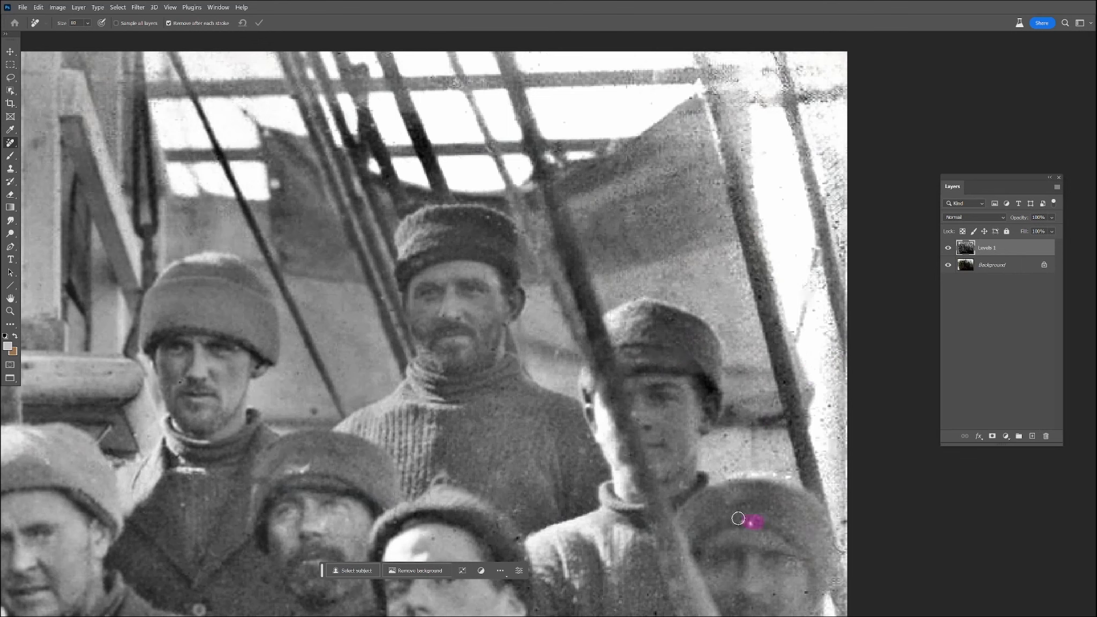
scroll(513, 326, down, 4)
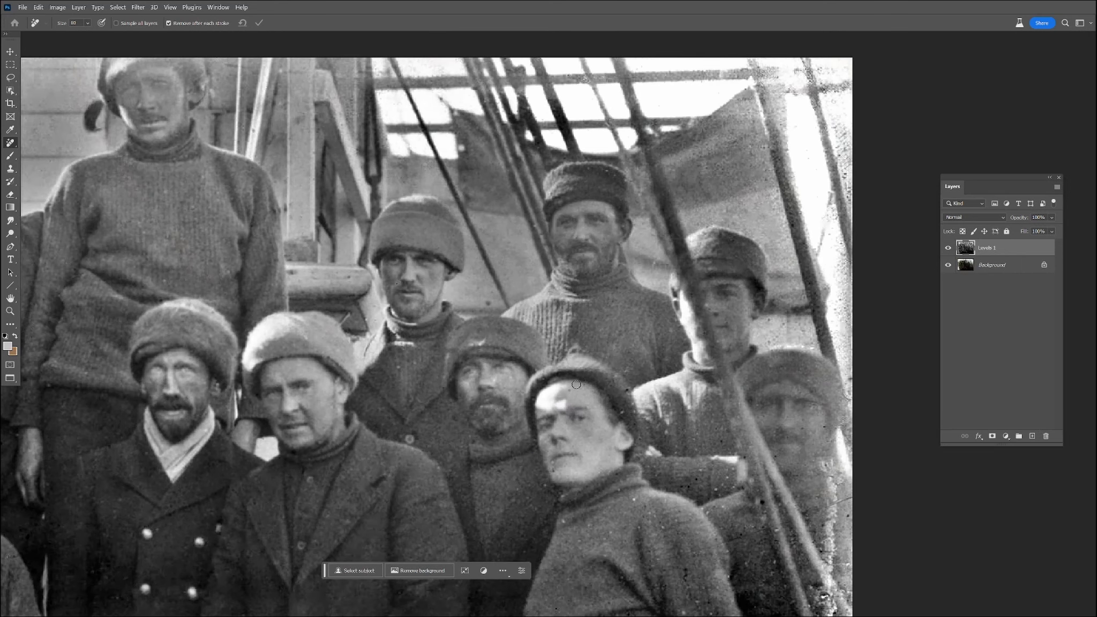
drag(770, 320, 774, 347)
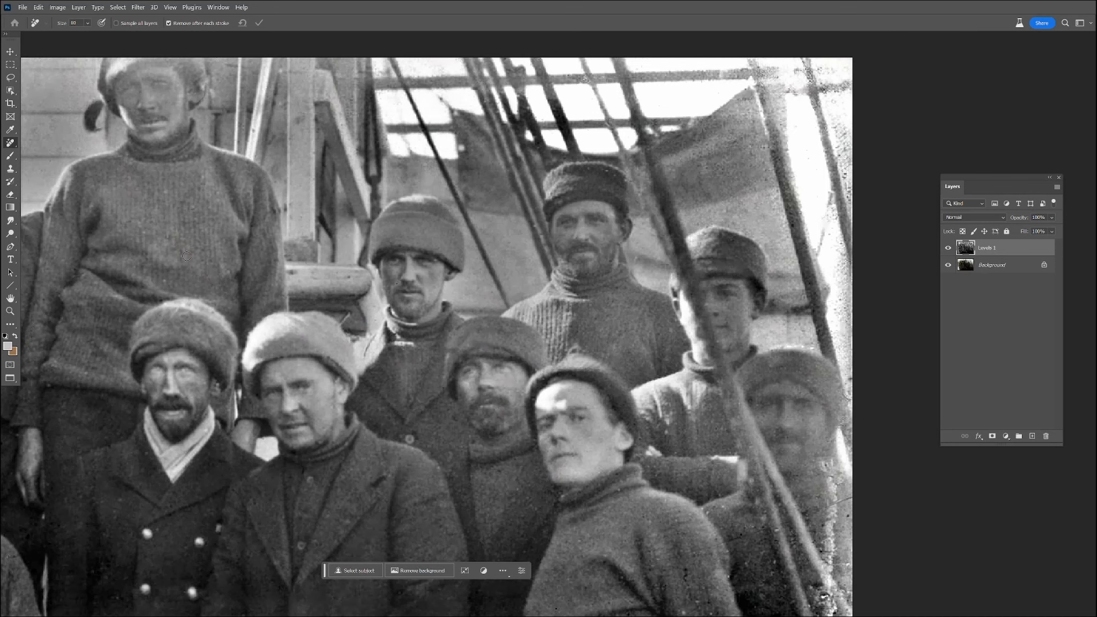
- Remove the dark spots from the front of the knit-capped man's light turtleneck sweater
scroll(562, 450, down, 10)
click(426, 502)
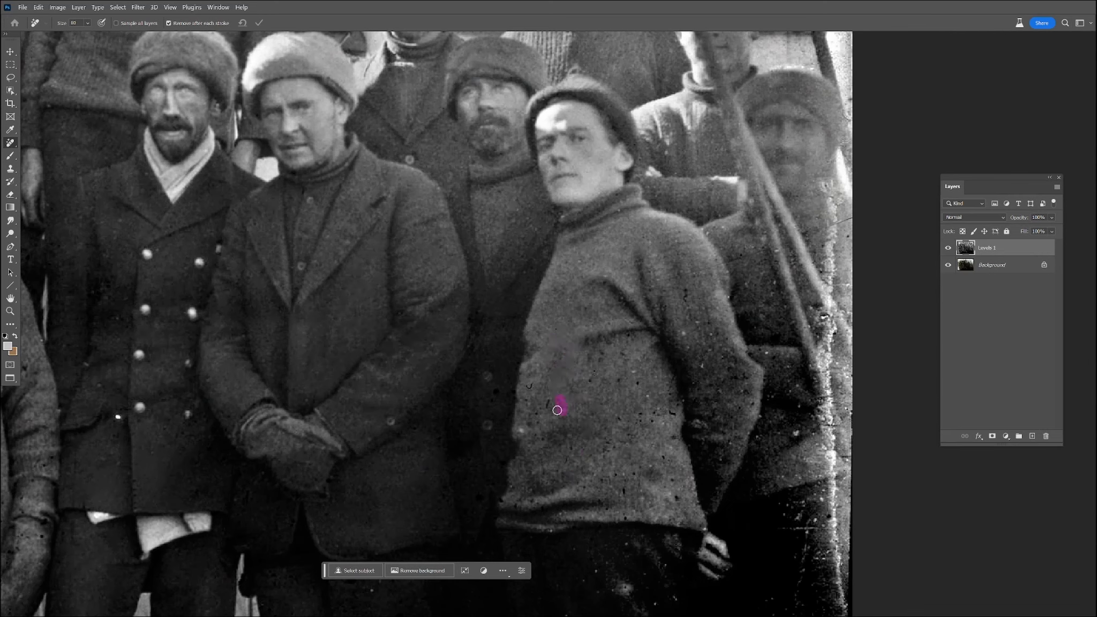
click(496, 392)
click(529, 419)
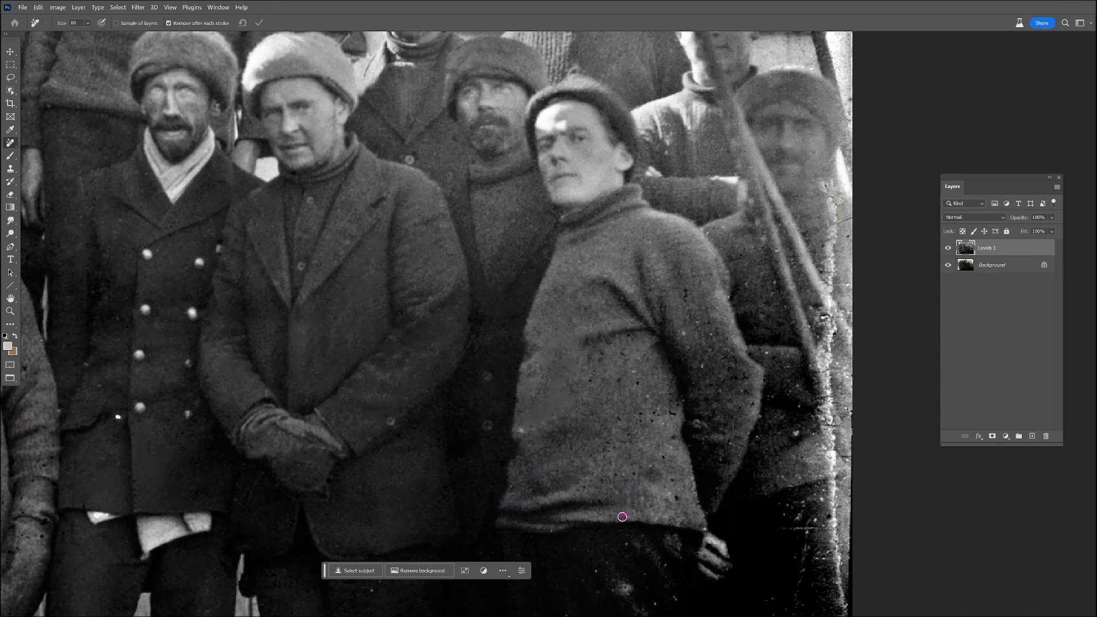
click(673, 380)
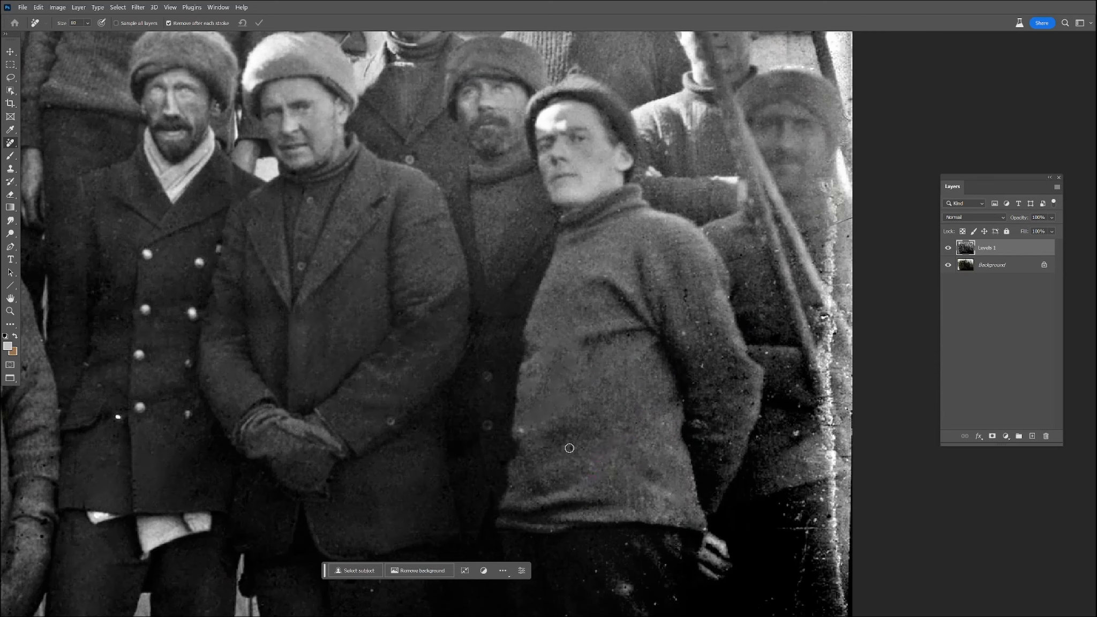
- Remove the specks from the light sweater's sleeve and hem, the adjacent man's shoulder and the trousers below
drag(764, 248, 733, 255)
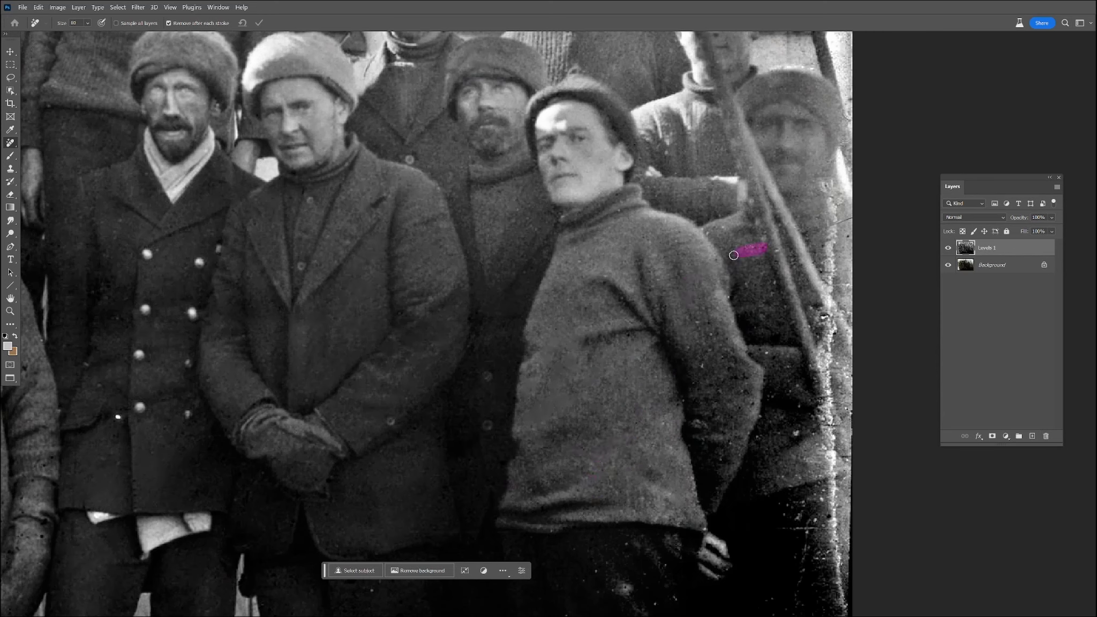
drag(732, 375, 744, 377)
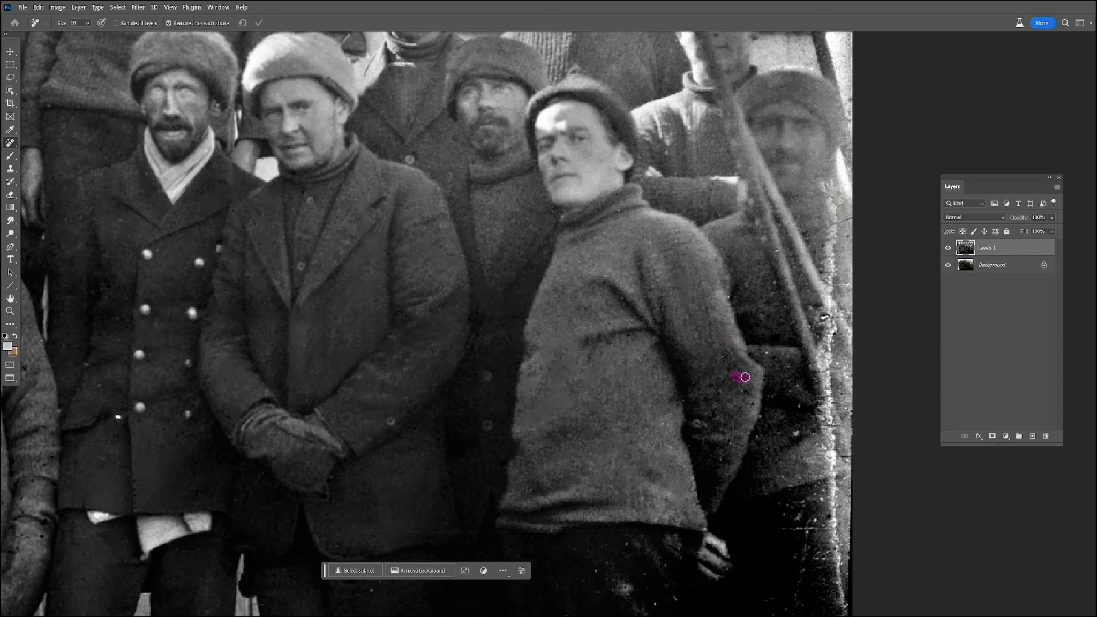
click(718, 458)
click(705, 527)
click(677, 550)
click(658, 604)
- Remove the white specks from the dark trousers along the bottom of the photo
scroll(659, 604, down, 5)
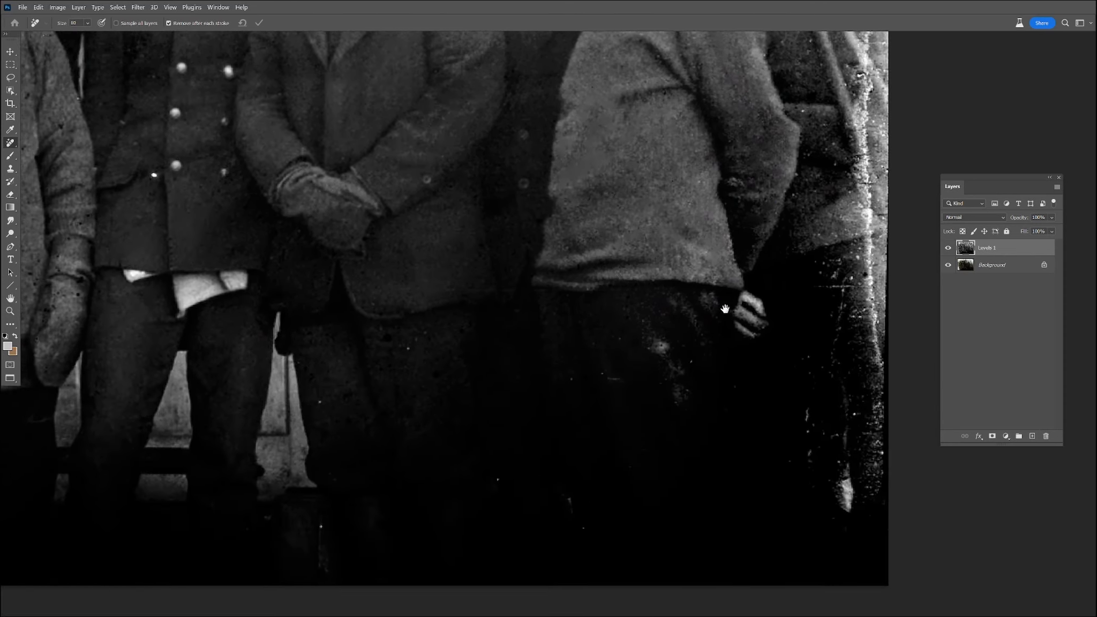
click(489, 454)
click(345, 373)
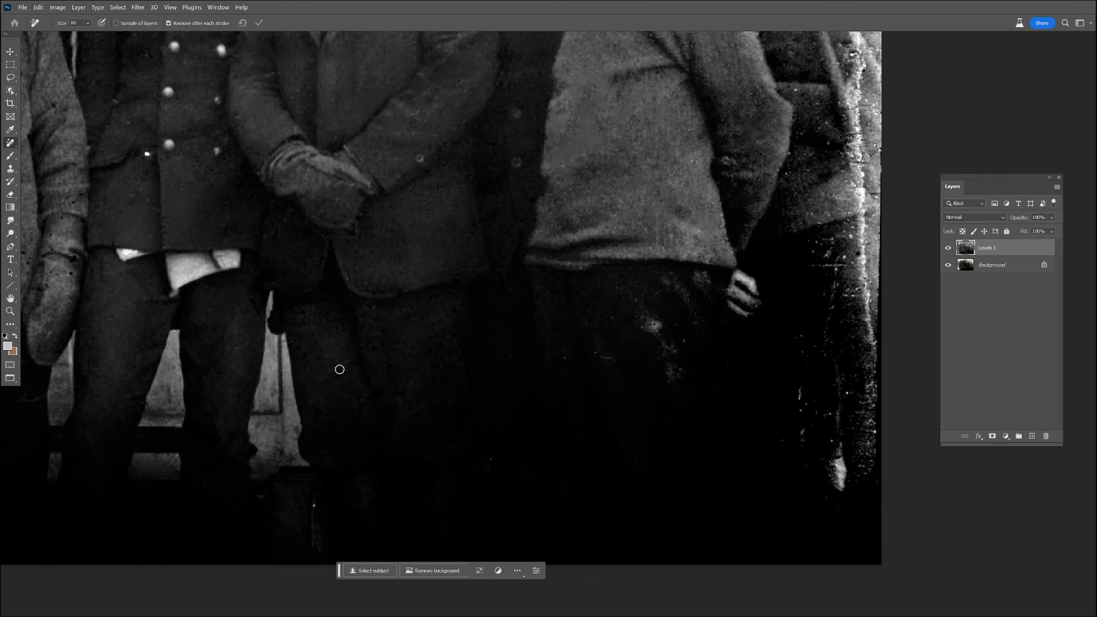
- Add a Levels adjustment layer above the retouched layer and brighten its midtones to 2.35
click(1005, 436)
click(1017, 245)
drag(120, 287, 83, 285)
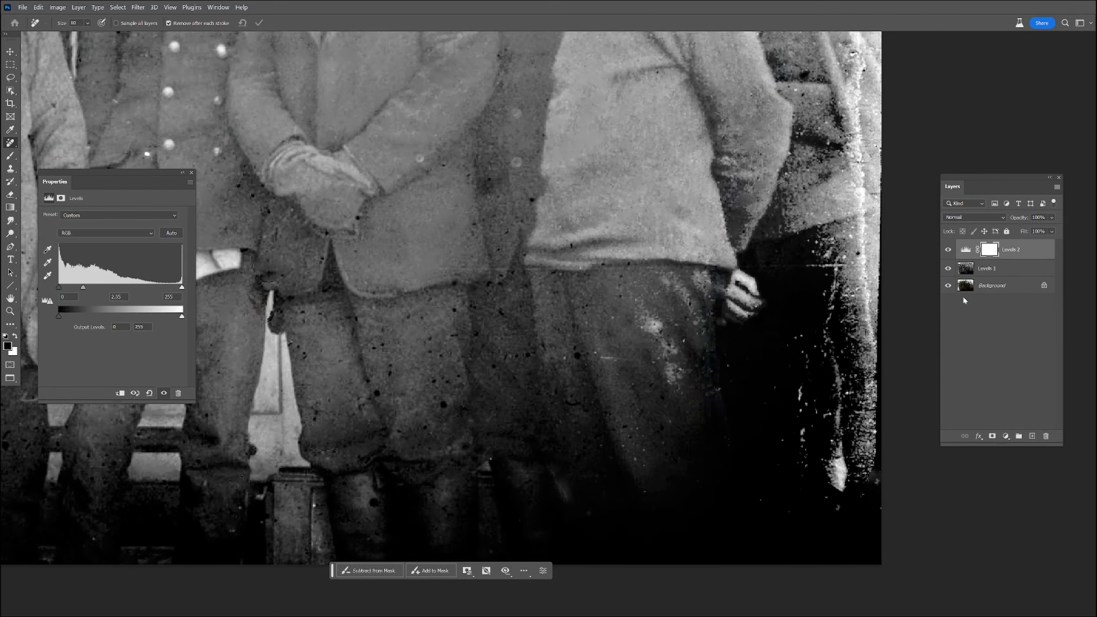
- Select the Levels 1 layer and remove the dark spots from the folded-hands man's clothing and the light-sweatered man's trousers
click(986, 269)
click(571, 245)
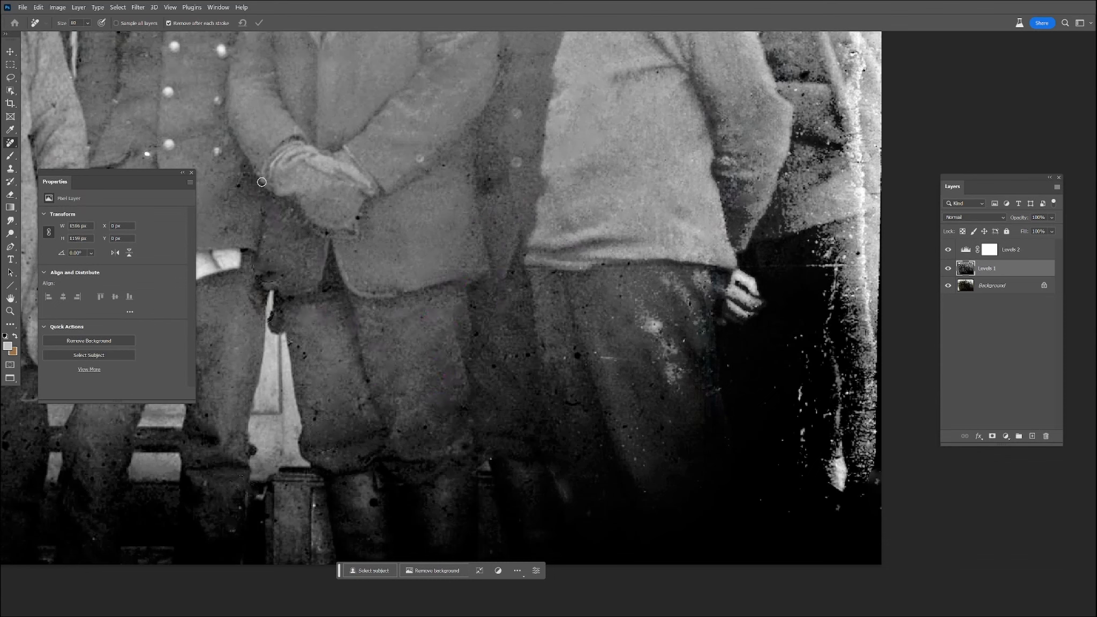
click(374, 501)
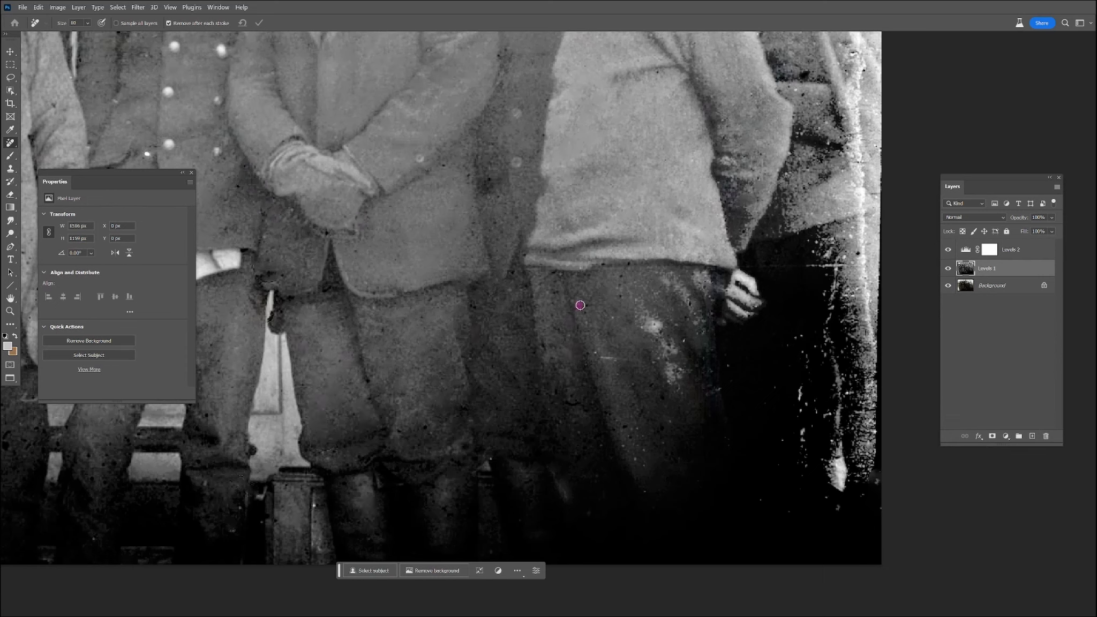
drag(660, 328, 669, 369)
drag(549, 347, 557, 382)
drag(631, 431, 637, 458)
drag(632, 386, 644, 414)
drag(707, 357, 724, 402)
- Remove the dark spots from the ribbed sweater's sleeve and the mittens of the man wearing it
drag(499, 296, 968, 332)
click(368, 144)
drag(382, 521, 398, 521)
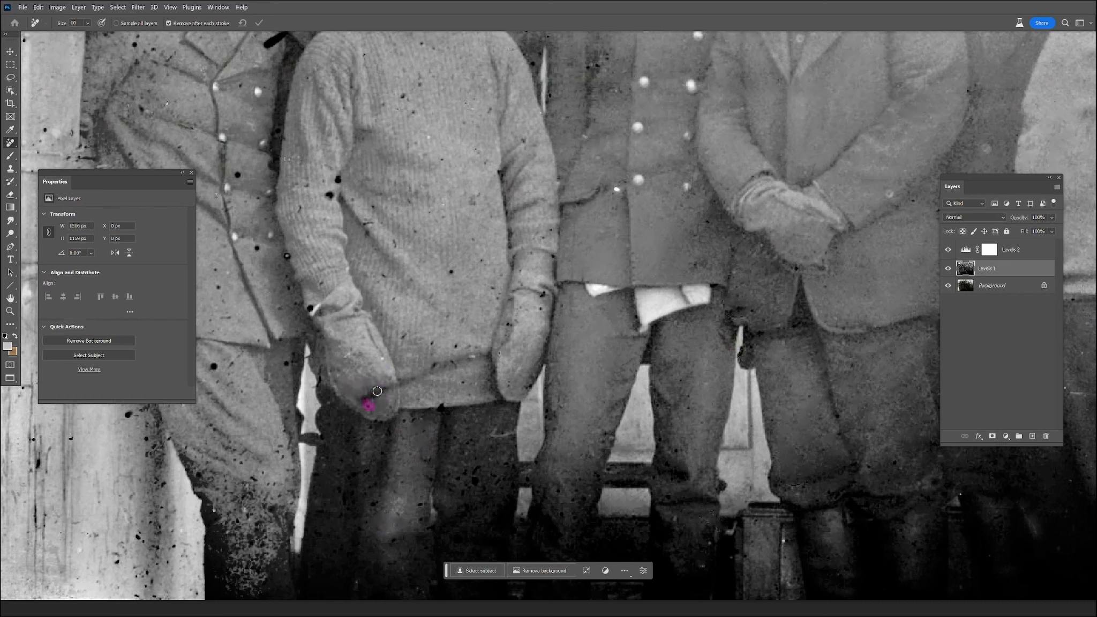
click(538, 309)
click(563, 519)
click(704, 224)
click(466, 259)
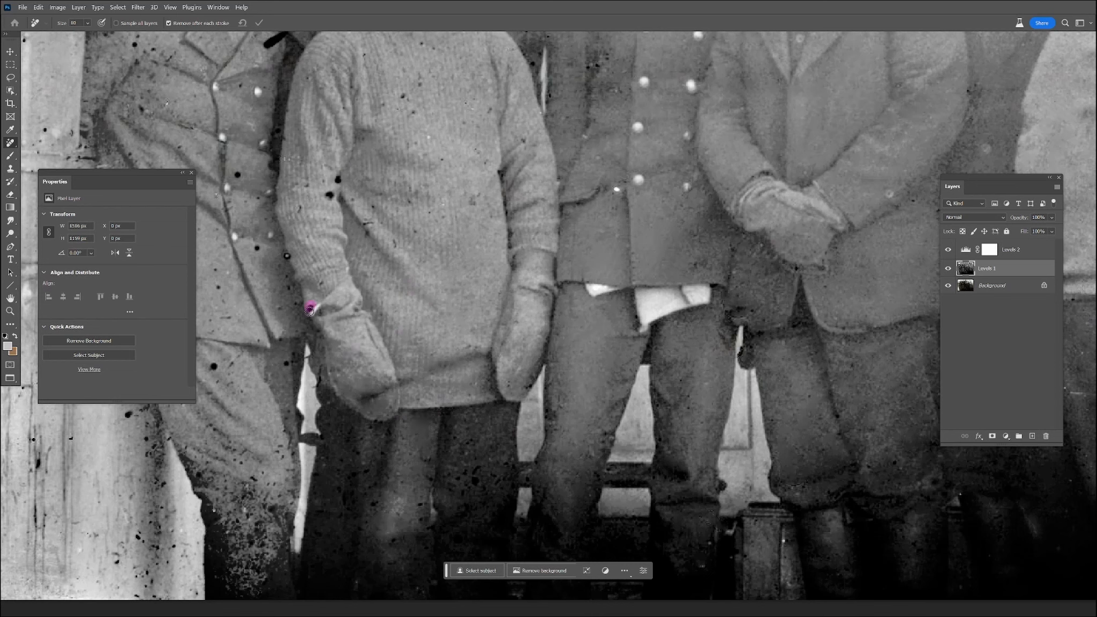
click(295, 204)
- Remove the specks from the dark trousers below the ribbed sweater and the neighbouring man's lower clothing
click(478, 477)
click(452, 488)
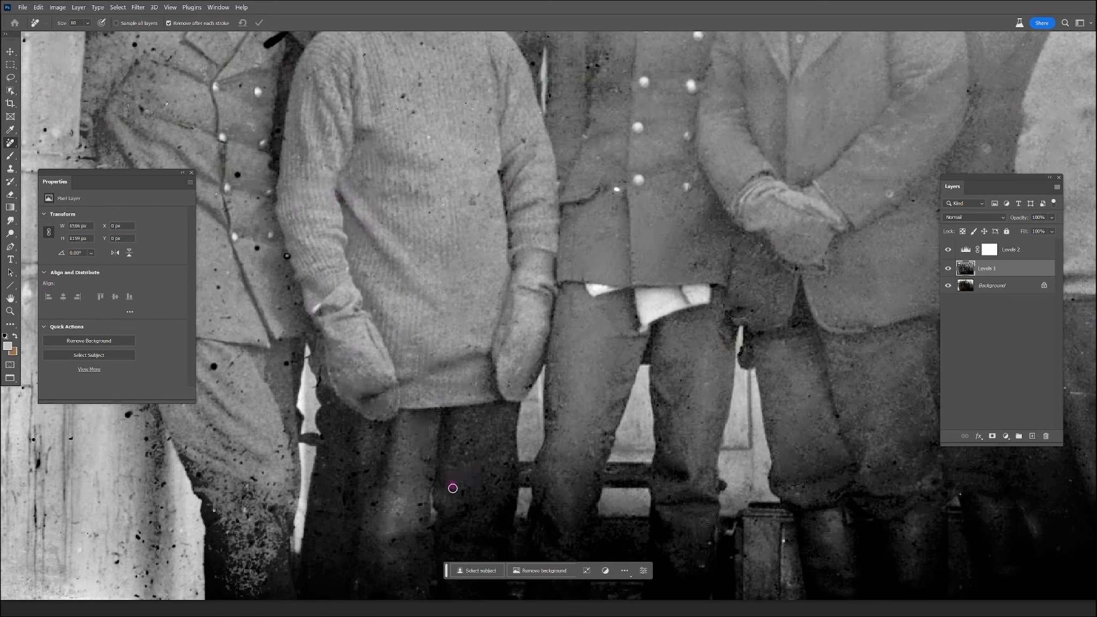
click(405, 587)
click(342, 508)
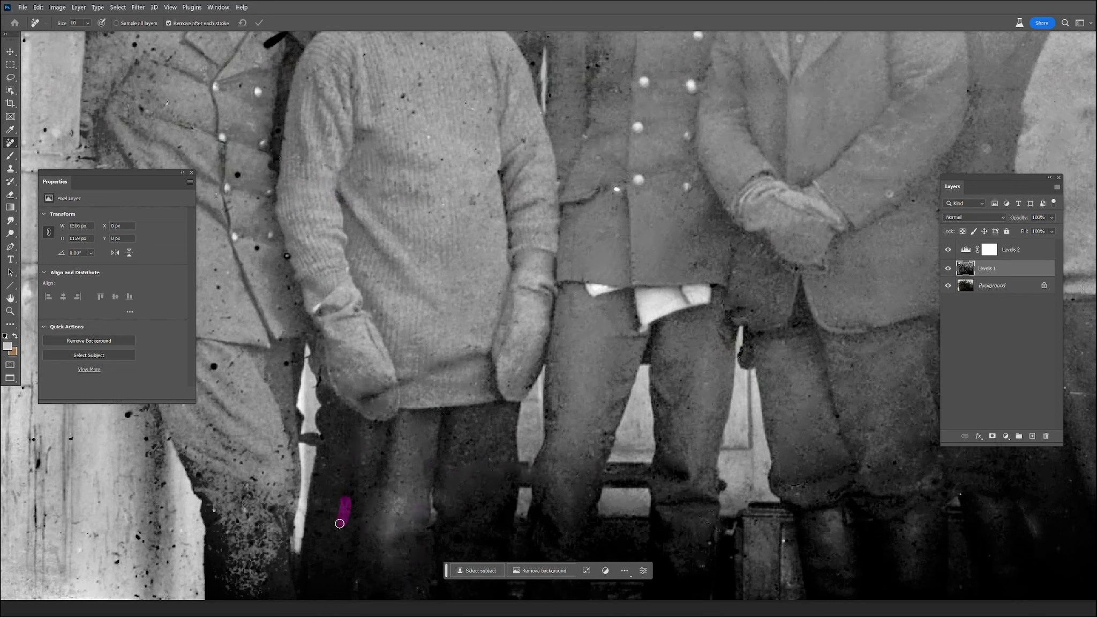
click(284, 367)
click(213, 366)
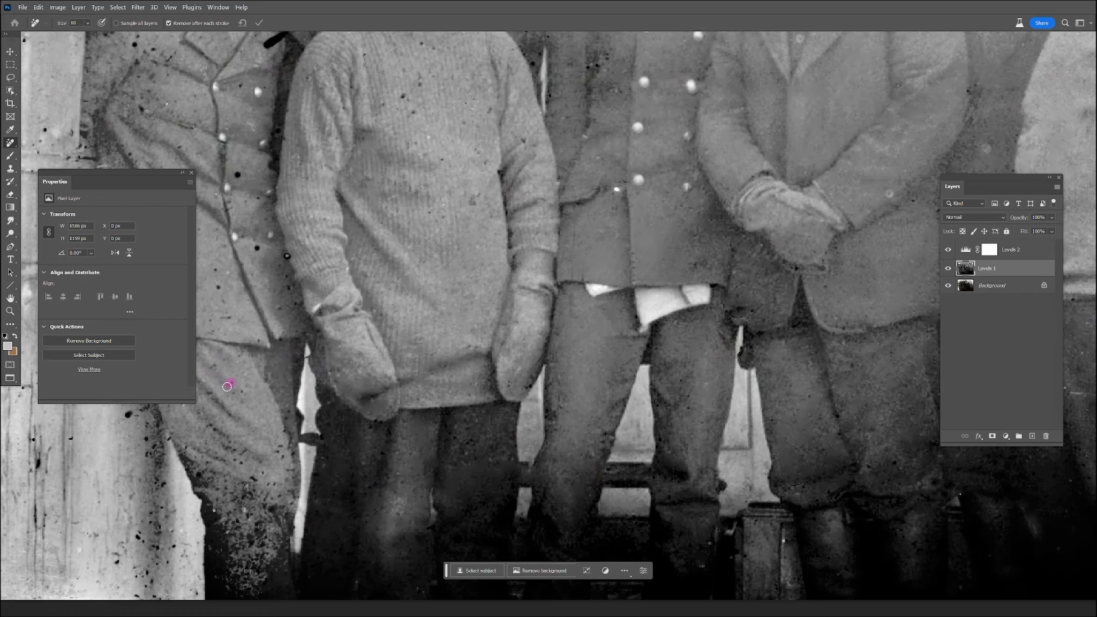
- Remove the blemishes from the ribbed sweater and the large black mark on the neighbouring man's coat shoulder
drag(384, 263, 422, 426)
drag(438, 261, 438, 271)
drag(421, 280, 431, 299)
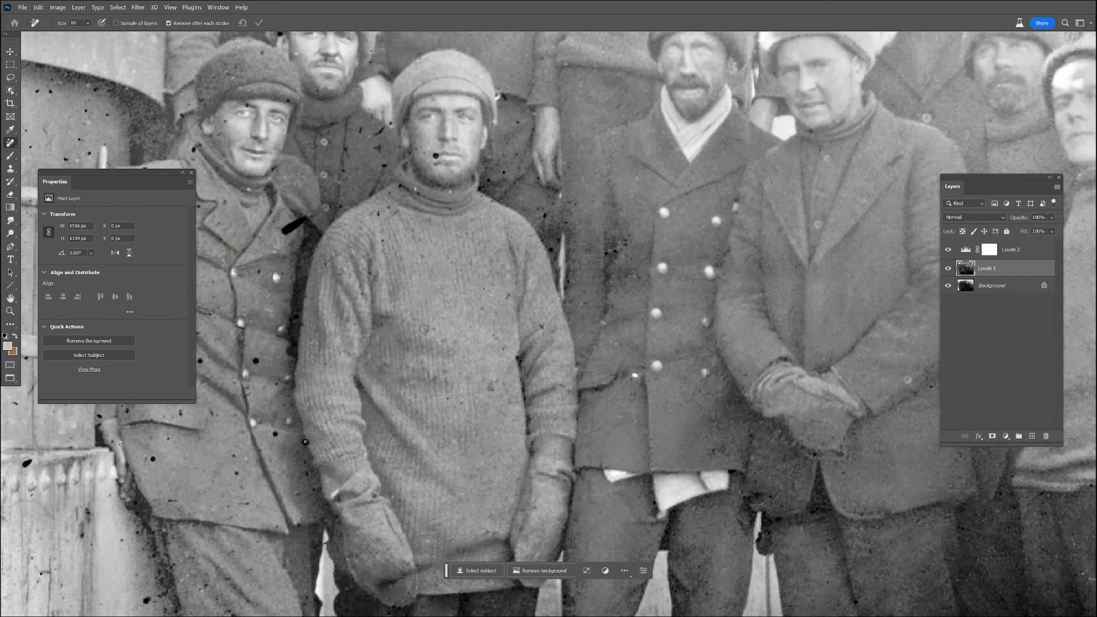
click(499, 309)
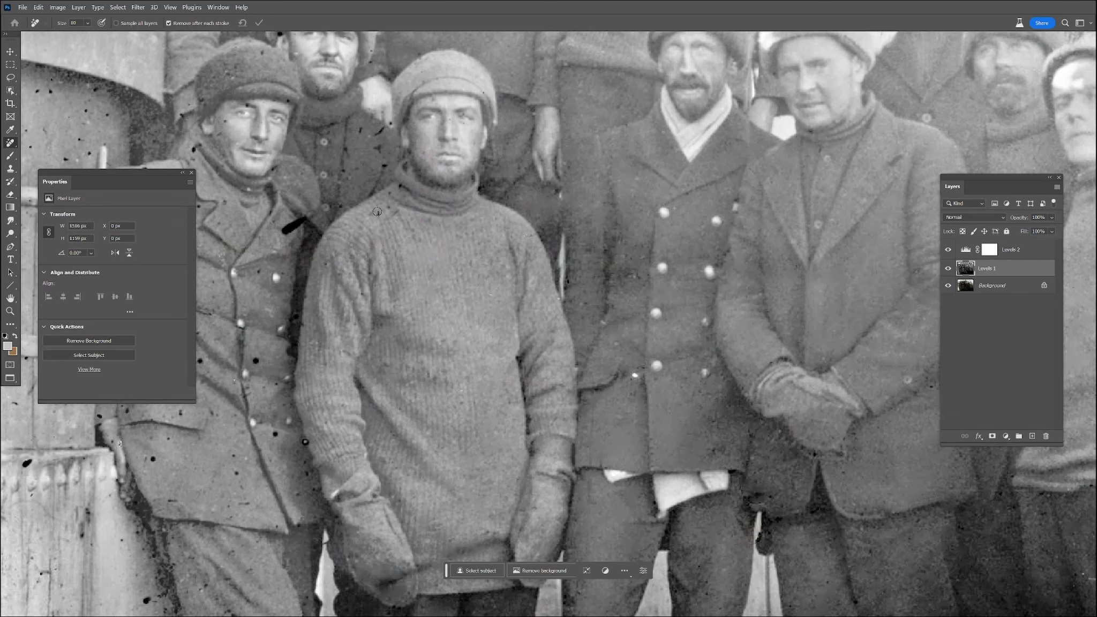
drag(304, 219, 286, 229)
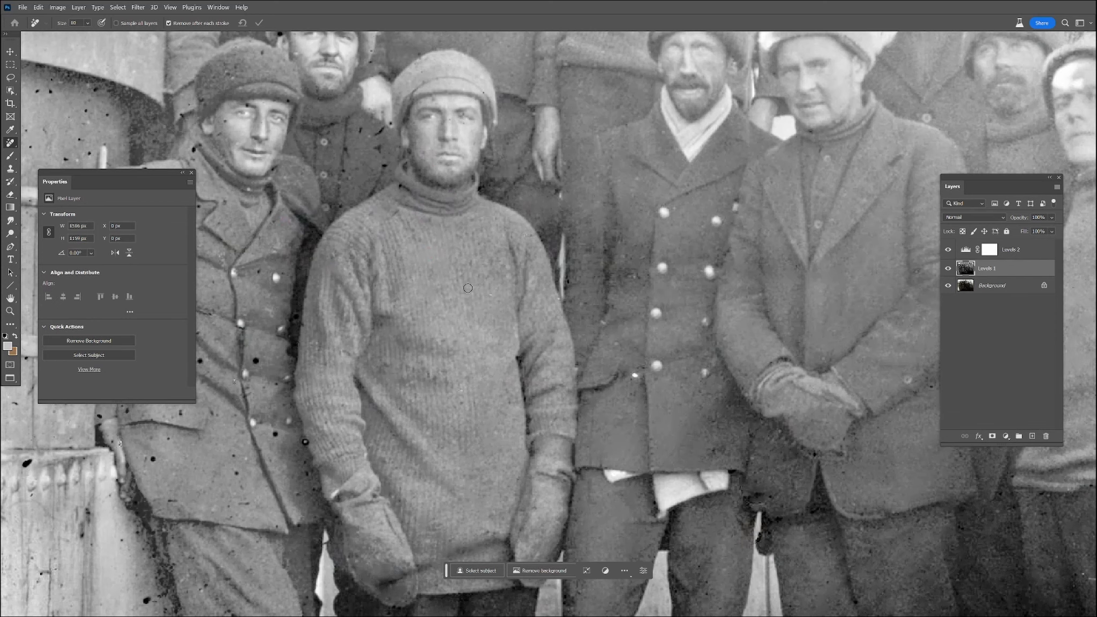
- Remove the dark specks from the buttoned jacket of the man standing behind the ribbed-sweater man
key(ctrl+0)
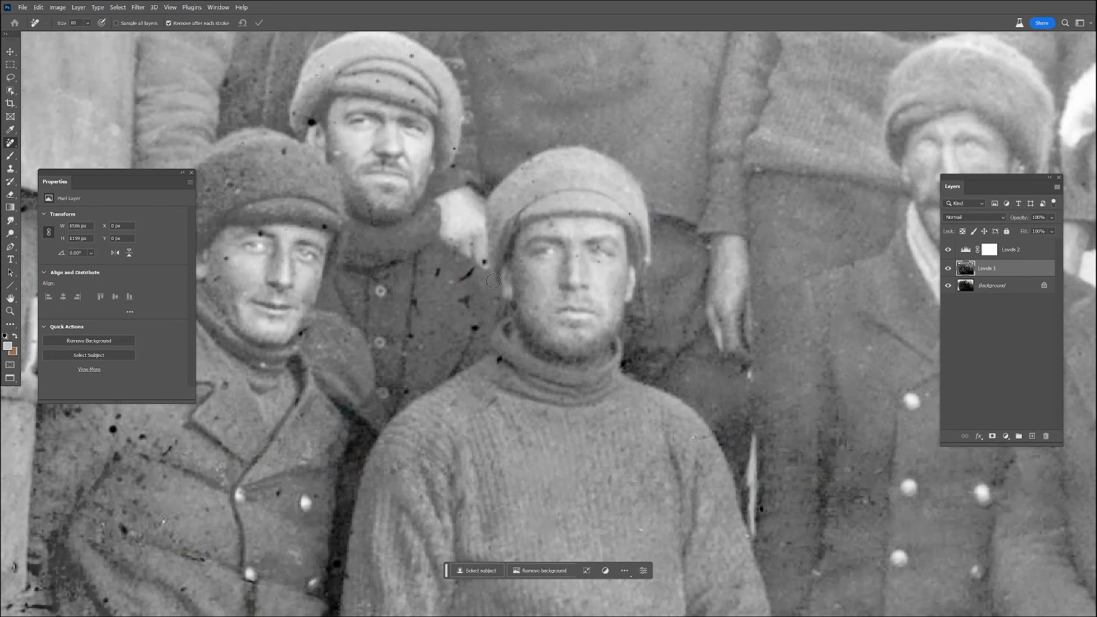
click(482, 267)
click(467, 298)
click(473, 332)
click(496, 354)
click(413, 336)
click(415, 304)
click(436, 269)
drag(399, 263, 386, 266)
- Remove the dark spots on and around the caps of the standing bearded man and the ribbed-sweater man
click(374, 74)
click(379, 85)
drag(453, 151, 453, 161)
click(526, 156)
click(530, 181)
click(624, 212)
click(352, 139)
click(313, 120)
click(312, 80)
click(293, 115)
click(338, 126)
- Remove the specks from the face, cap and collar area of the man in the dark knit cap
drag(308, 183, 538, 203)
click(461, 206)
click(491, 253)
click(554, 245)
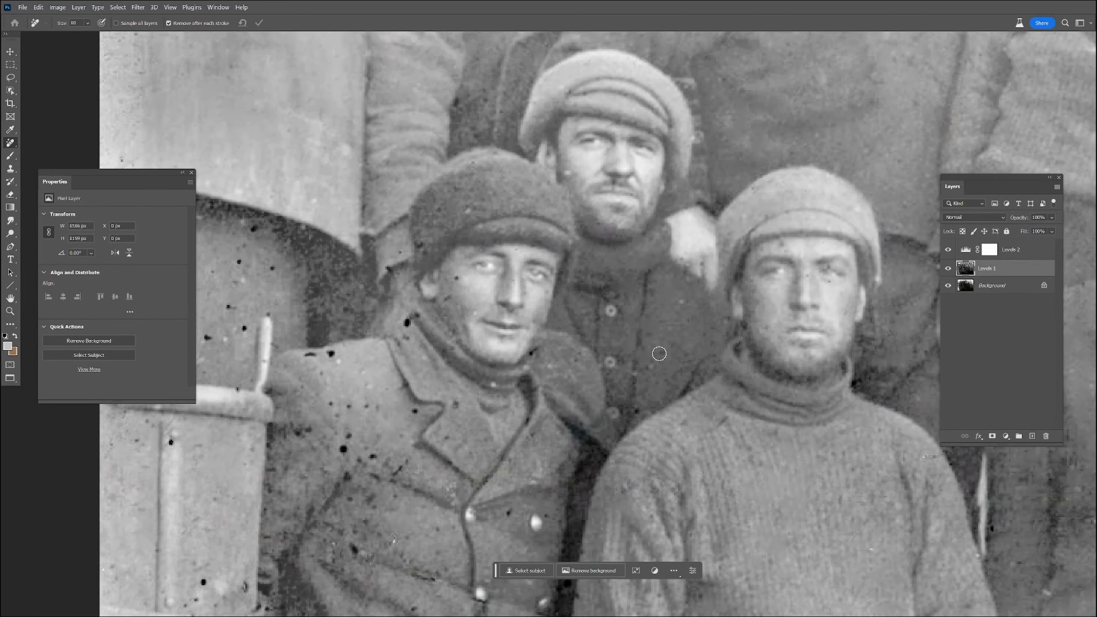
click(405, 322)
click(447, 300)
click(385, 266)
click(410, 344)
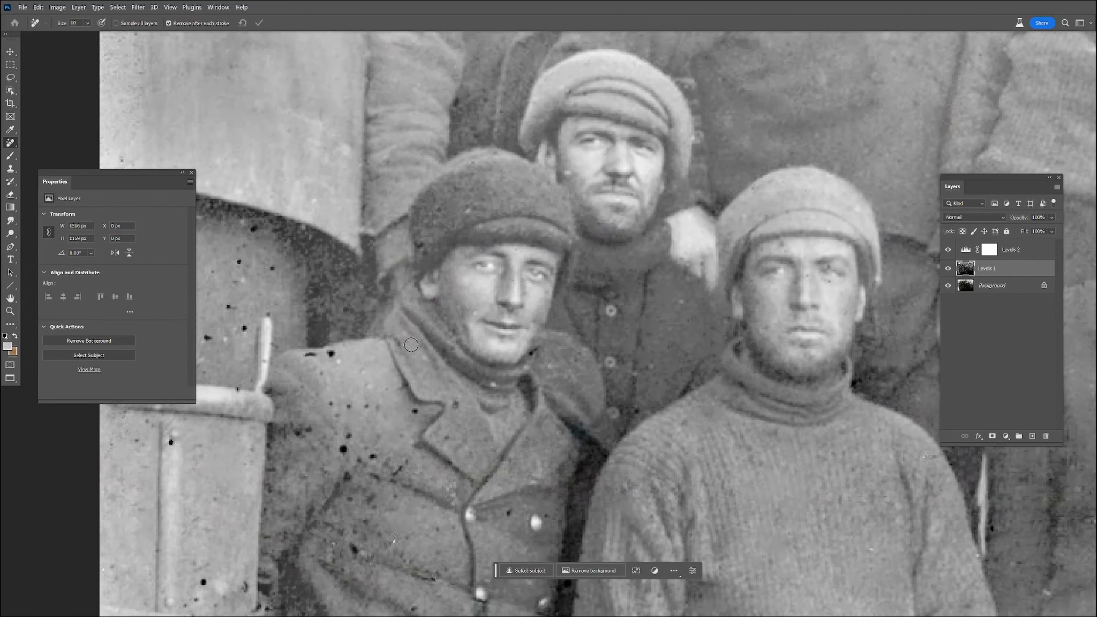
- Remove the black spots from the shoulder and upper sleeve of the dark-capped man's double-breasted coat
drag(375, 405, 367, 405)
click(331, 353)
drag(299, 355, 316, 354)
click(330, 405)
drag(348, 435, 344, 449)
drag(348, 461, 402, 465)
click(374, 474)
- Remove the specks from the lapels, chest and sleeve of the double-breasted coat
mouse_move(348, 471)
mouse_down()
mouse_move(343, 489)
mouse_move(429, 334)
mouse_move(393, 363)
mouse_up()
click(547, 348)
click(436, 372)
click(395, 383)
drag(419, 335, 407, 338)
mouse_move(391, 312)
mouse_down()
mouse_move(424, 300)
mouse_move(436, 328)
mouse_up()
mouse_move(457, 411)
mouse_down()
mouse_move(479, 423)
mouse_move(455, 444)
mouse_up()
drag(463, 482, 455, 496)
drag(558, 491, 542, 485)
drag(385, 478, 394, 492)
drag(377, 455, 374, 462)
mouse_move(368, 491)
mouse_down()
mouse_move(365, 501)
mouse_move(408, 514)
mouse_up()
- Remove the dark spots along the buttoned lower front of the double-breasted coat and its edge beside the ribbed sweater
drag(463, 554, 458, 354)
drag(476, 364, 473, 373)
drag(571, 398, 566, 403)
drag(617, 410, 614, 420)
drag(577, 335, 589, 360)
drag(617, 443, 619, 466)
drag(630, 485, 601, 500)
drag(503, 435, 511, 467)
drag(542, 505, 511, 512)
click(492, 513)
drag(578, 542, 636, 545)
- Remove the specks from the lower coat panel and the sleeve area next to the barrel
click(498, 533)
drag(415, 505, 404, 505)
drag(385, 435, 372, 444)
drag(407, 407, 396, 409)
drag(421, 366, 336, 367)
drag(357, 337, 355, 349)
drag(370, 298, 367, 306)
drag(413, 273, 406, 281)
drag(318, 261, 275, 263)
drag(303, 242, 292, 245)
drag(289, 336, 296, 374)
drag(316, 299, 319, 321)
- Remove the dark spots from the shaded curved background between the barrel and the coat shoulder
drag(500, 312, 635, 531)
click(388, 164)
click(425, 147)
click(413, 124)
click(425, 97)
click(451, 90)
click(461, 52)
click(454, 162)
click(451, 174)
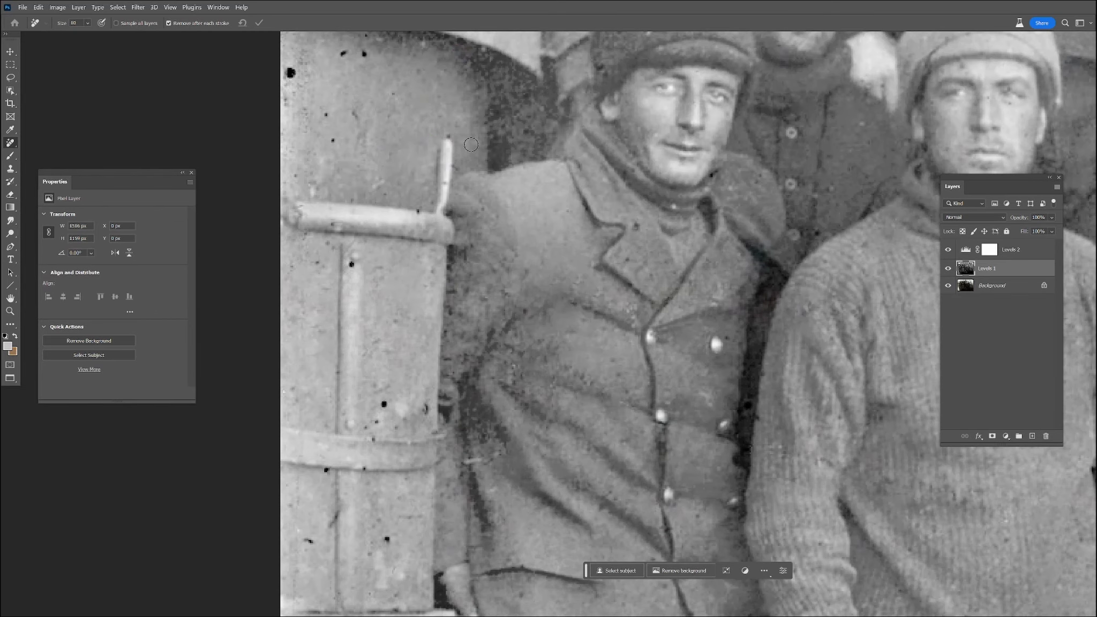
- Remove the black spots from the barrel's rim, staves and hoop beside the double-breasted coat
click(447, 184)
click(419, 215)
click(353, 262)
click(385, 402)
drag(422, 403, 365, 426)
click(374, 441)
click(364, 468)
click(326, 470)
click(386, 539)
click(309, 541)
click(404, 428)
- Remove the black marks from the rounded background surface above the barrel, near the photo's outer edge
click(291, 73)
click(342, 53)
click(364, 55)
drag(327, 108, 330, 125)
drag(382, 156, 392, 295)
drag(312, 113, 306, 118)
- Remove the blemishes from the pale streaked surface below the barrel and the coat beneath its pocket flap
drag(546, 292, 593, 133)
drag(509, 471, 601, 117)
drag(574, 333, 574, 346)
drag(555, 358, 560, 373)
drag(487, 256, 472, 260)
drag(485, 296, 485, 307)
drag(625, 374, 626, 379)
click(650, 366)
mouse_move(655, 474)
mouse_down()
mouse_move(680, 469)
mouse_move(692, 517)
mouse_up()
drag(576, 506, 511, 512)
drag(524, 537, 514, 561)
drag(497, 427, 505, 432)
click(484, 407)
click(520, 424)
click(578, 385)
click(606, 308)
drag(670, 216, 675, 261)
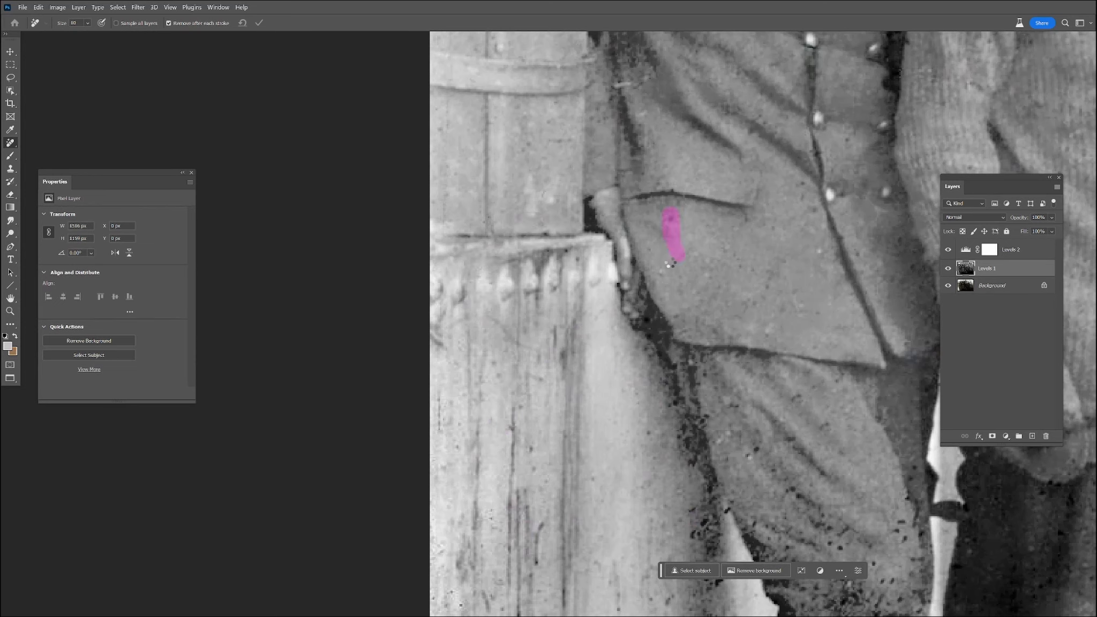
- Remove the dark specks from the lower pale streaked surface, its shaded edge and the folds of the adjacent trousers
drag(747, 421, 521, 161)
drag(476, 313, 501, 348)
drag(463, 383, 507, 398)
mouse_move(464, 417)
mouse_down()
mouse_move(489, 424)
mouse_move(466, 476)
mouse_up()
click(420, 439)
click(455, 397)
click(387, 400)
click(568, 135)
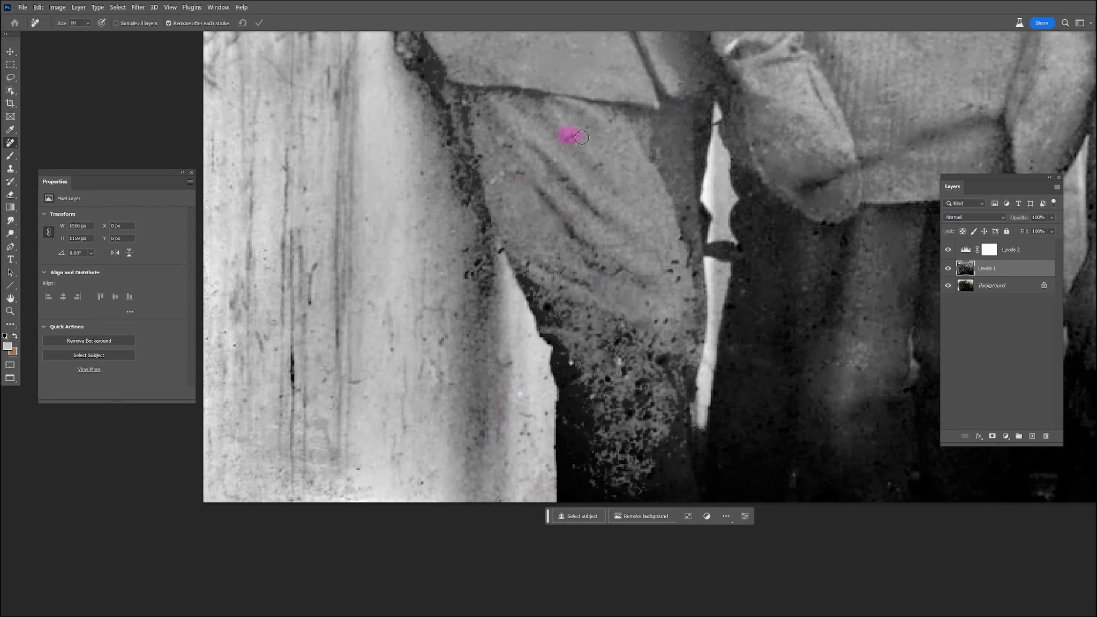
drag(465, 257, 479, 276)
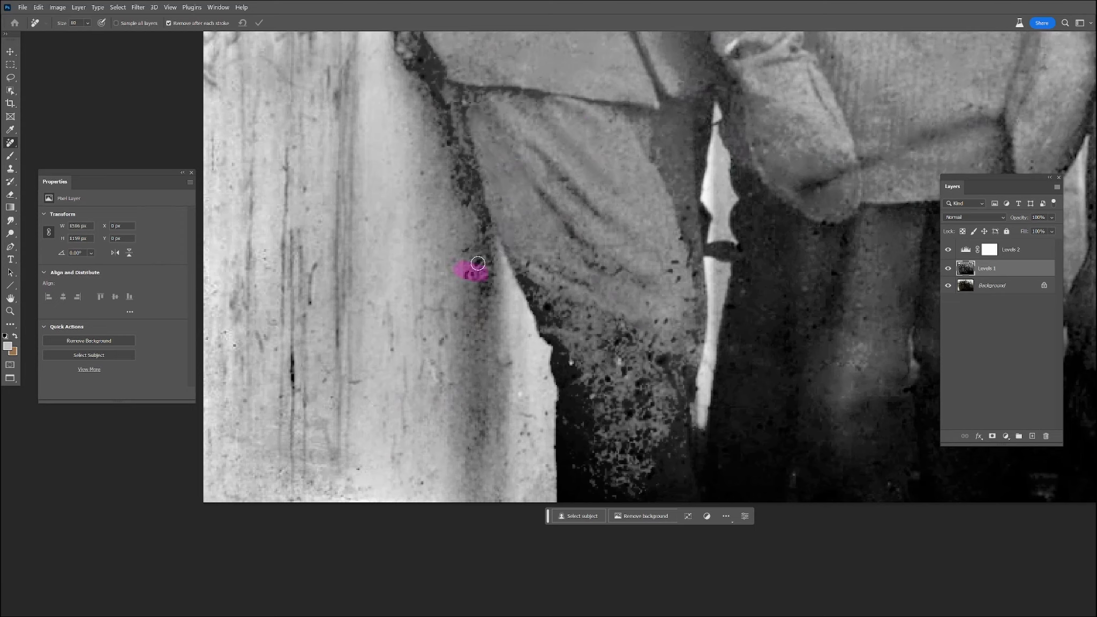
drag(400, 338, 397, 357)
- Try to remove the dense dark speckling from the lower trouser leg beside the pale streaked barrel
drag(661, 322, 672, 344)
drag(666, 270, 675, 277)
drag(681, 235, 690, 257)
drag(692, 291, 687, 367)
drag(661, 355, 664, 372)
drag(615, 338, 628, 371)
mouse_move(579, 328)
mouse_down()
mouse_move(605, 348)
mouse_move(620, 386)
mouse_up()
mouse_move(649, 383)
mouse_down()
mouse_move(662, 409)
mouse_move(651, 425)
mouse_up()
drag(644, 345, 656, 359)
drag(616, 398, 623, 416)
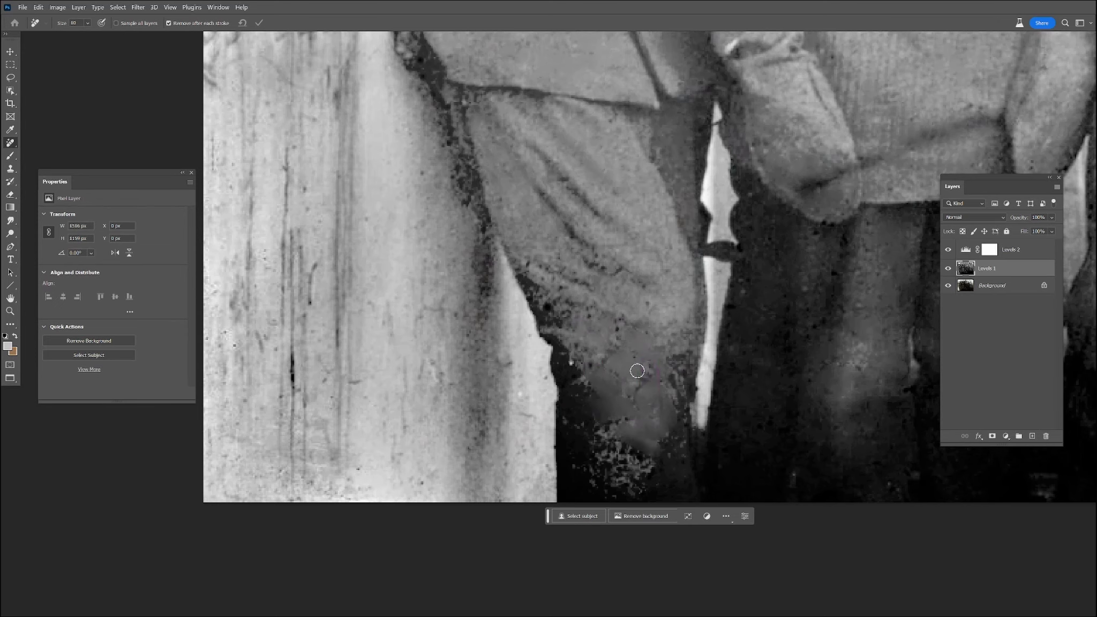
- Try to smooth the speckled trouser leg with a smaller Healing Brush, sampling clean fabric from above
right_click(10, 143)
click(59, 162)
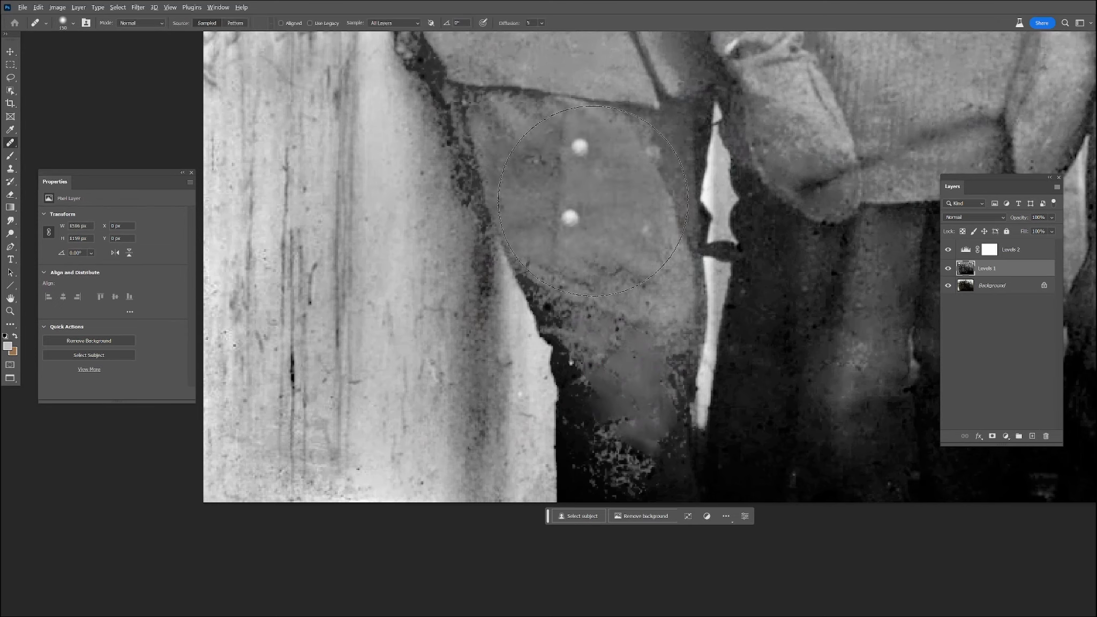
scroll(601, 195, down, 2)
alt+click(541, 51)
key(bracketleft)
key(bracketleft)
key(bracketleft)
key(bracketleft)
key(bracketleft)
key(bracketleft)
key(bracketleft)
key(bracketleft)
key(bracketleft)
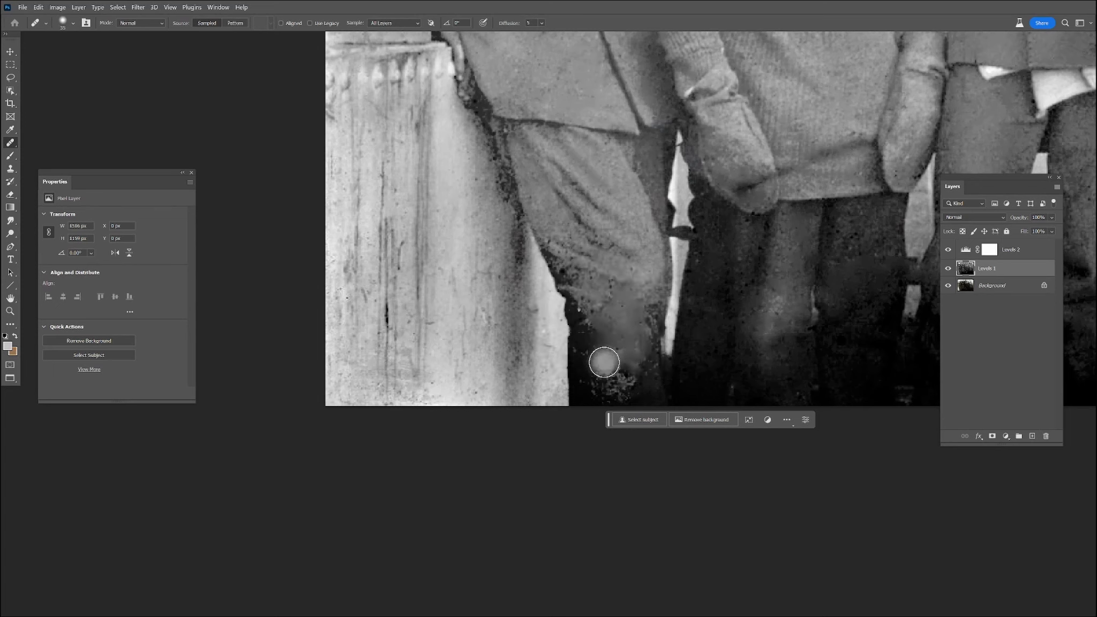
mouse_move(620, 344)
mouse_down()
mouse_move(627, 313)
mouse_move(613, 291)
mouse_move(630, 387)
mouse_move(602, 335)
mouse_up()
right_click(10, 143)
click(65, 161)
alt+click(615, 189)
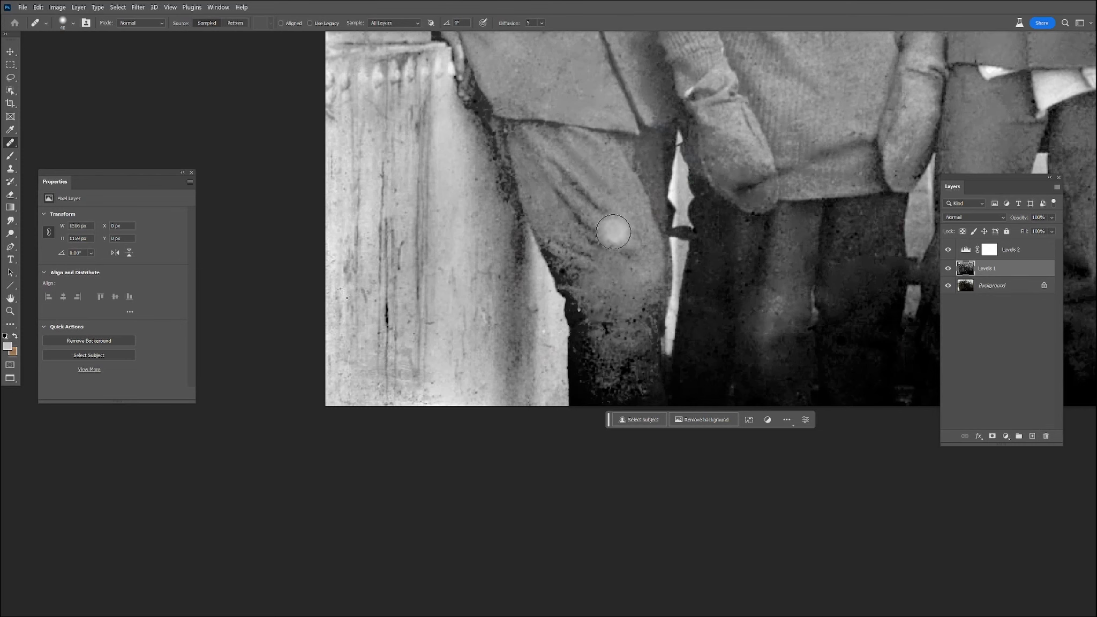
- Hide the Levels 2 adjustment and compare the retouched layer with the original across the whole photo
scroll(851, 81, down, 5)
drag(851, 82, 492, 362)
scroll(730, 238, down, 3)
drag(731, 238, 611, 305)
click(948, 250)
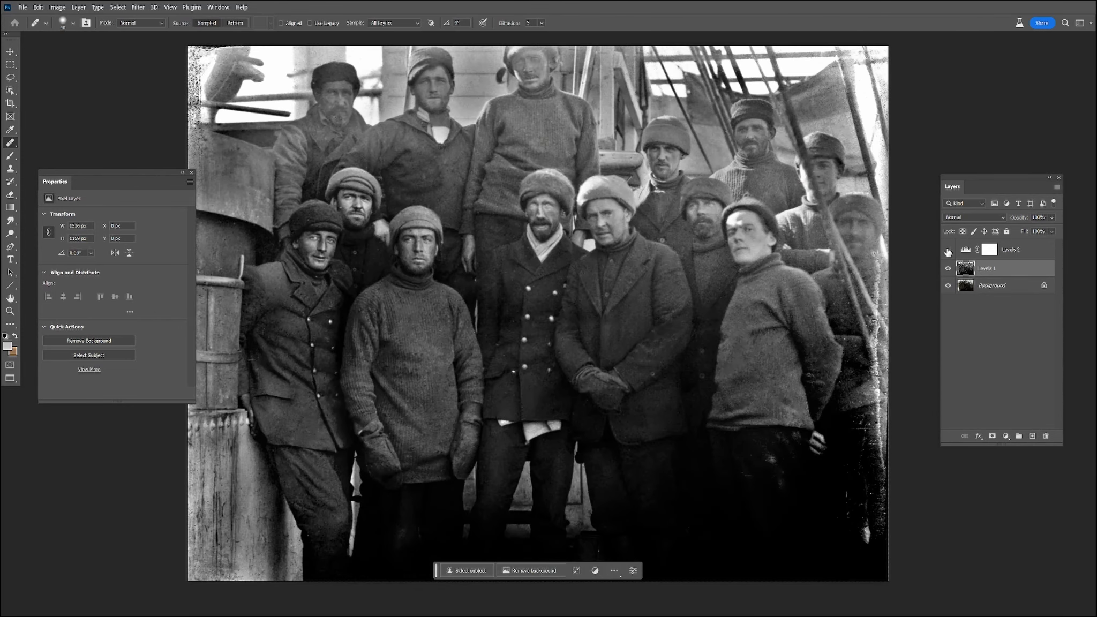
click(947, 271)
click(947, 270)
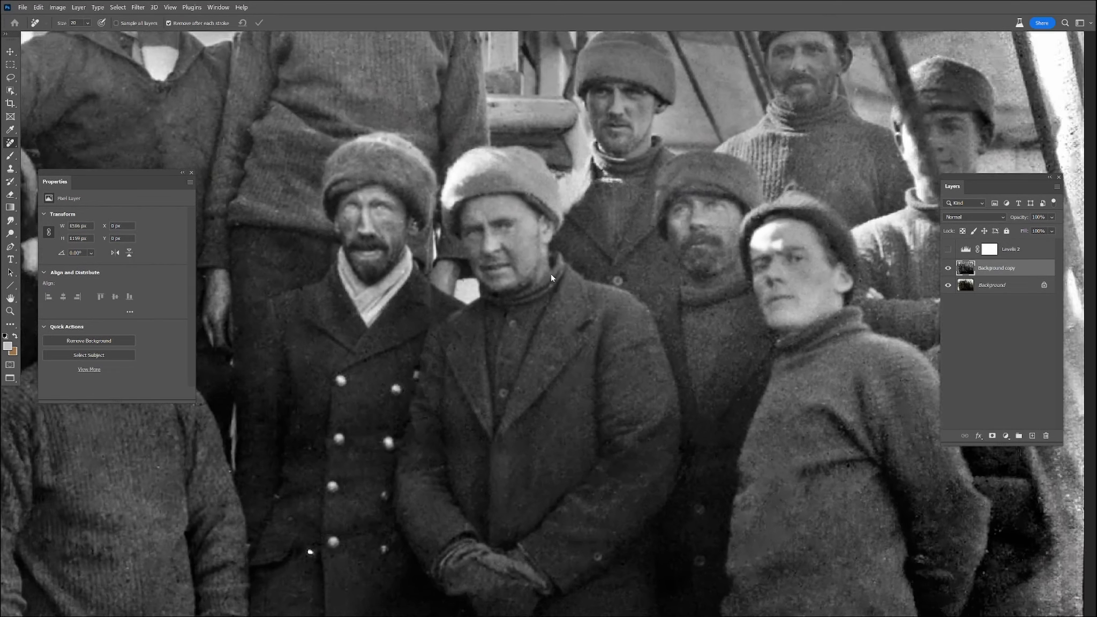
- Open Neural Filters for the retouched Background copy layer and enable Photo Restoration
scroll(550, 273, down, 5)
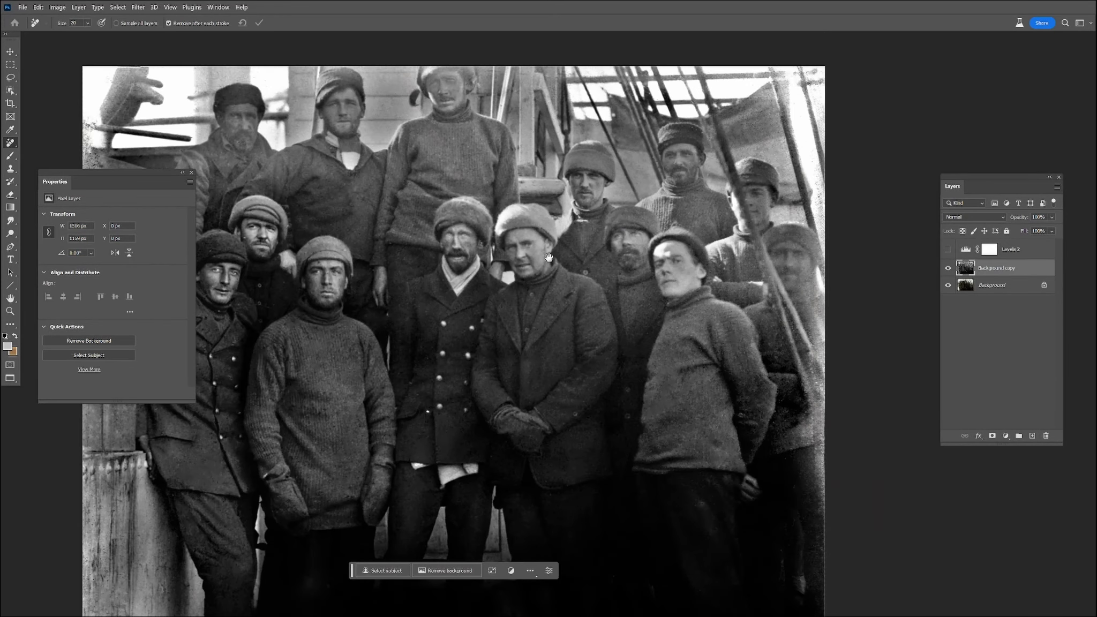
key(z)
drag(599, 325, 577, 319)
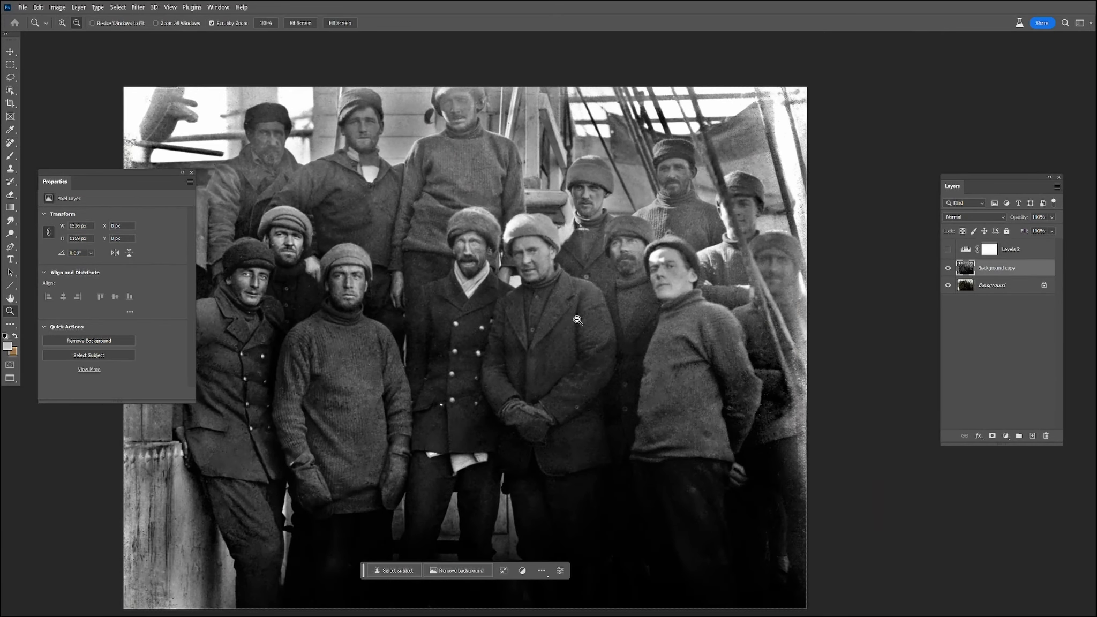
key(ctrl+0)
key(j)
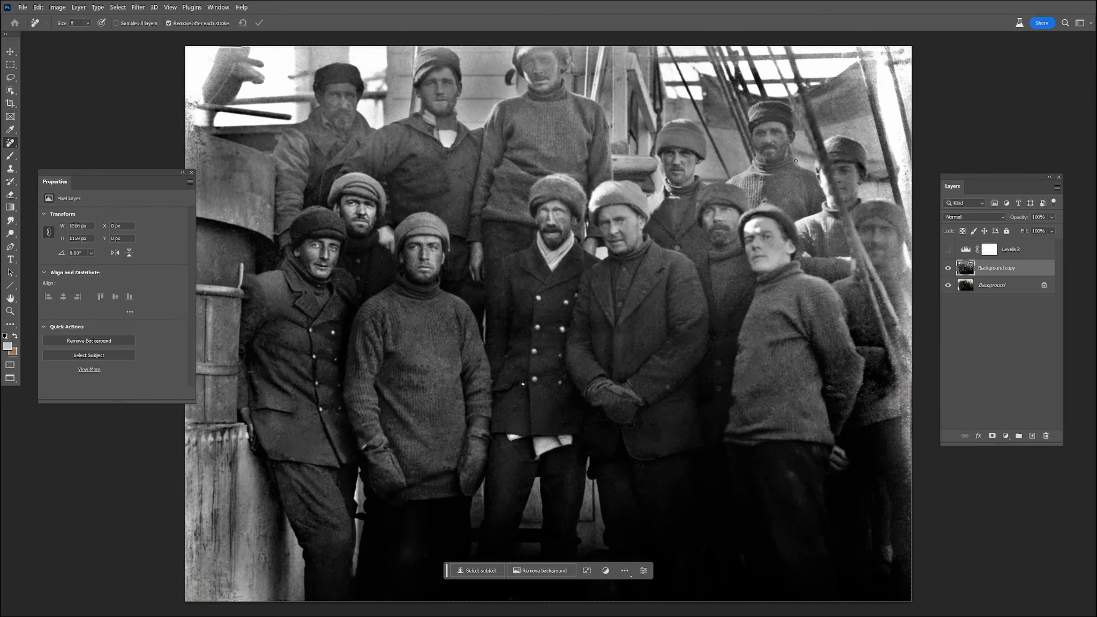
click(142, 7)
click(142, 7)
scroll(502, 267, up, 3)
scroll(596, 232, up, 2)
mouse_move(791, 242)
mouse_down()
mouse_move(777, 245)
mouse_move(837, 296)
mouse_up()
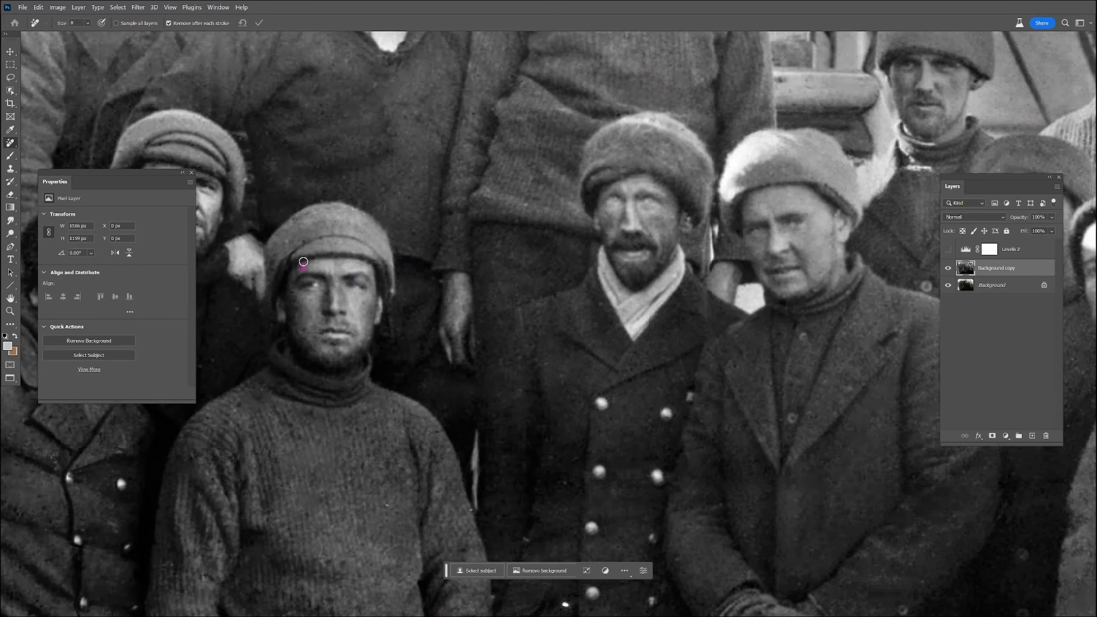
click(138, 7)
click(160, 41)
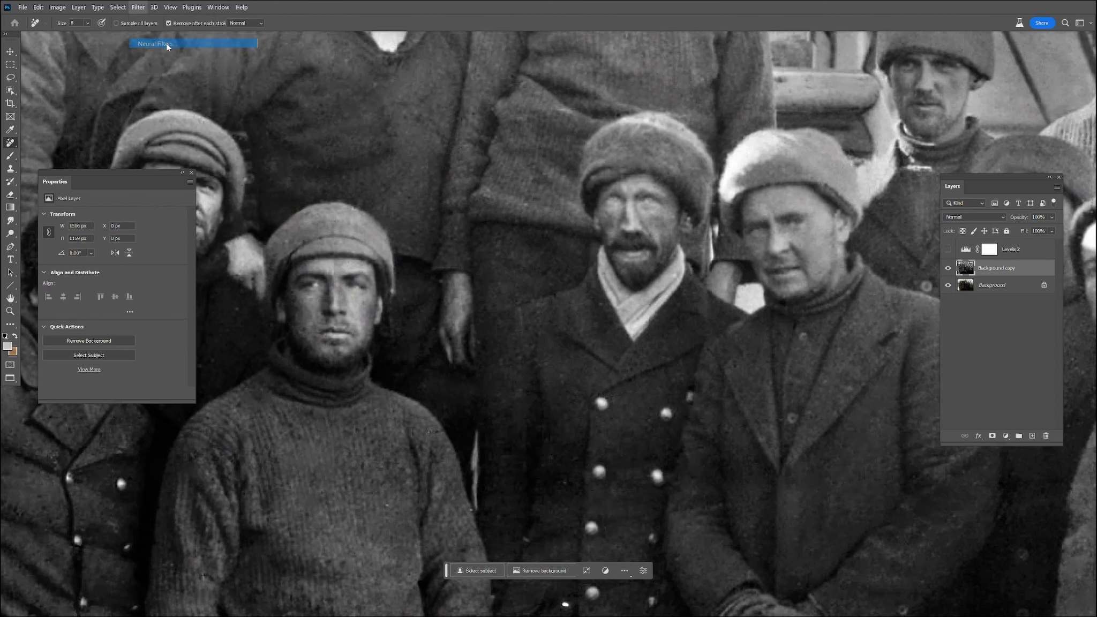
click(887, 440)
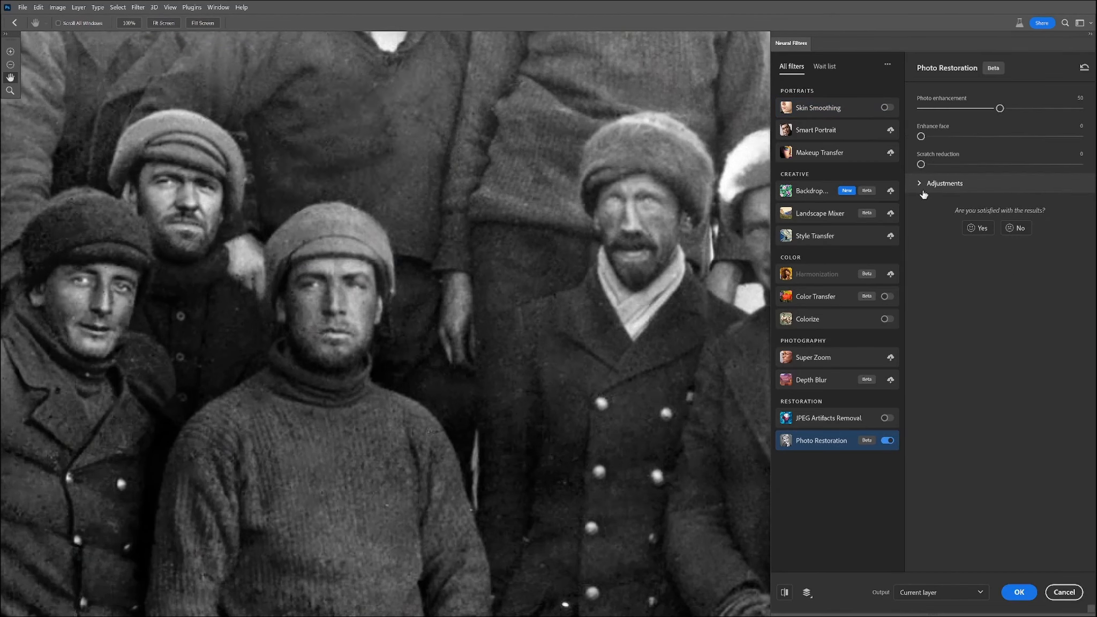
- Set JPEG artifacts reduction to 14 and photo enhancement to about 42 in the Photo Restoration filter
click(919, 190)
drag(925, 296, 947, 295)
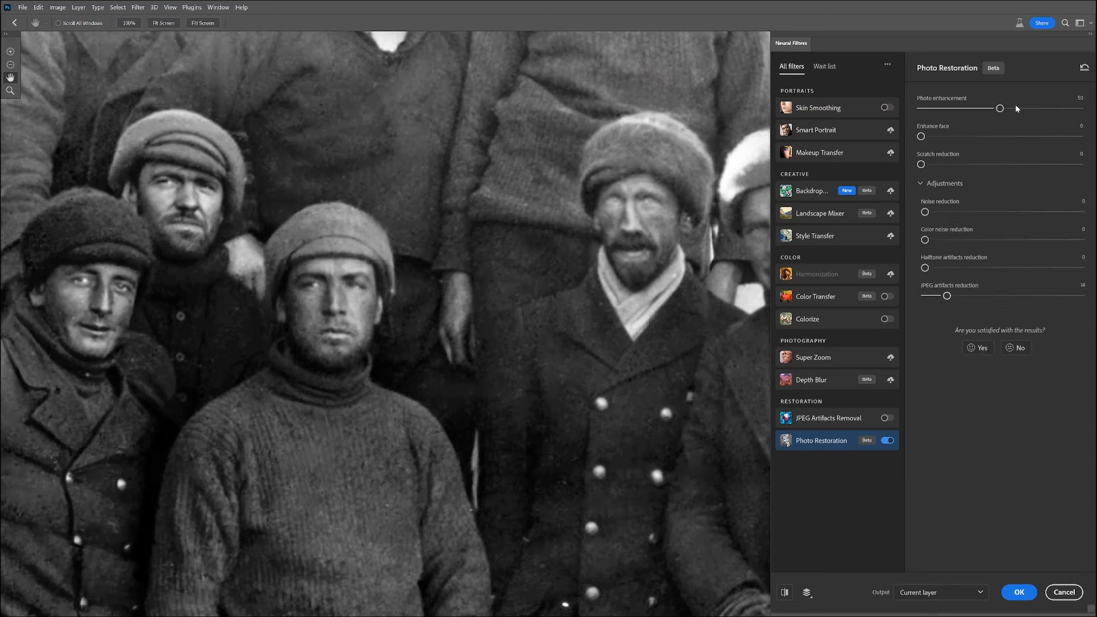
drag(999, 108, 1005, 109)
click(784, 592)
click(784, 592)
- Compare the faces with and without Photo Restoration, and apply the filter to the current layer
drag(630, 326, 131, 380)
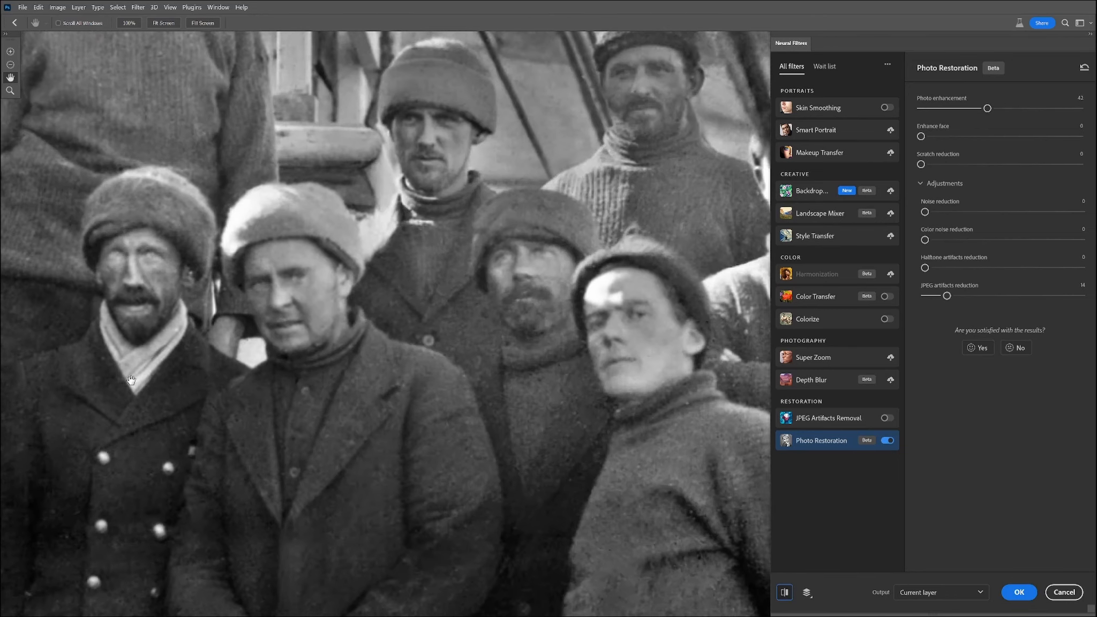
click(784, 592)
click(785, 592)
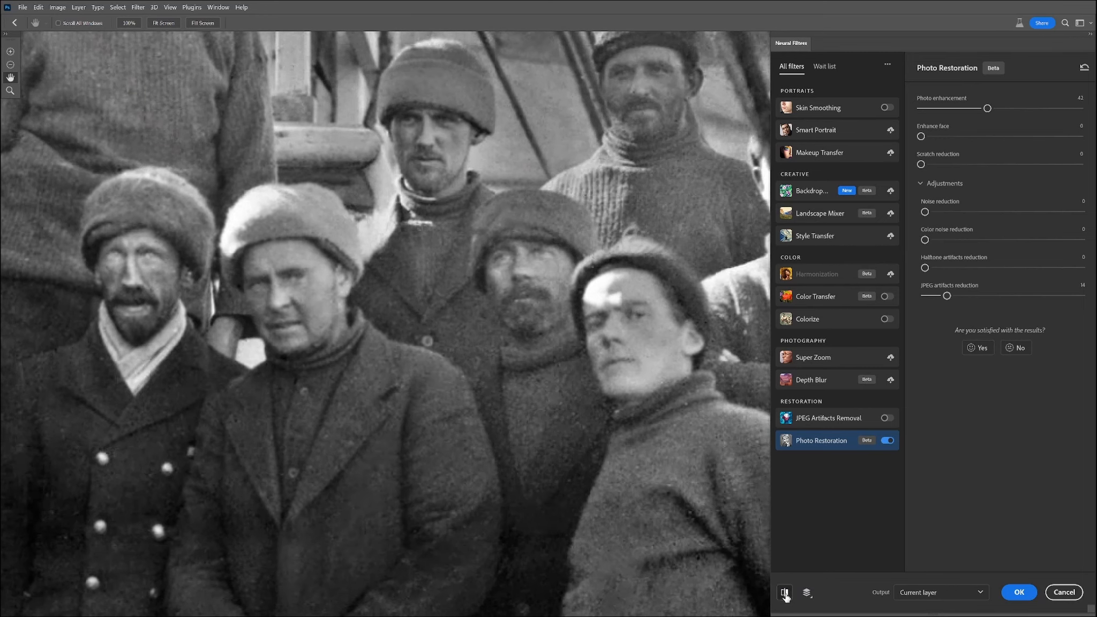
scroll(538, 396, down, 5)
drag(466, 431, 482, 317)
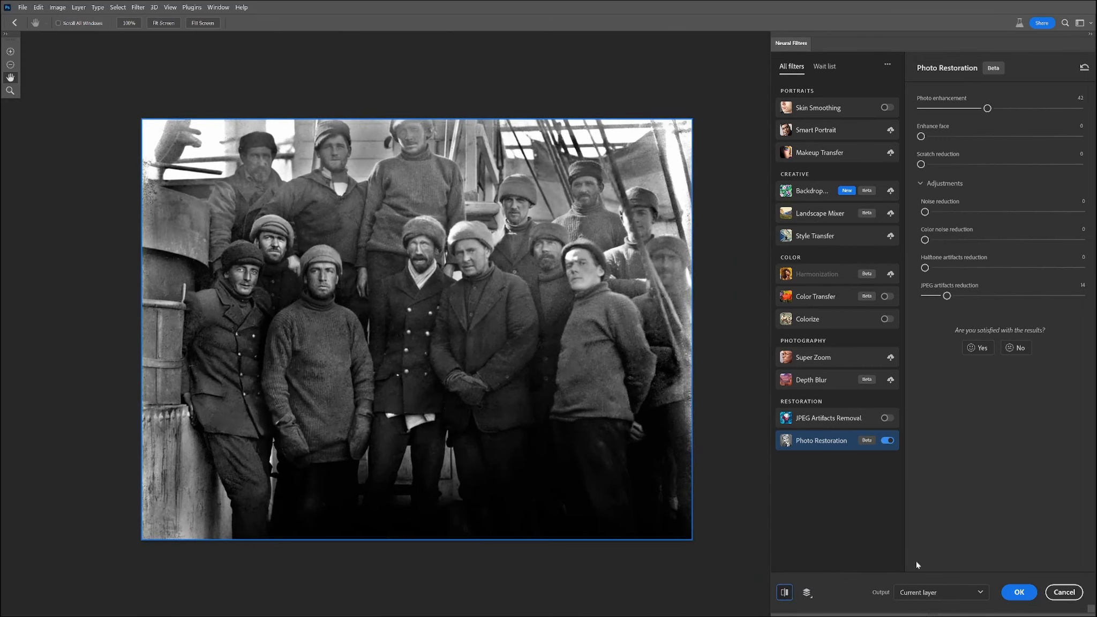
click(1018, 591)
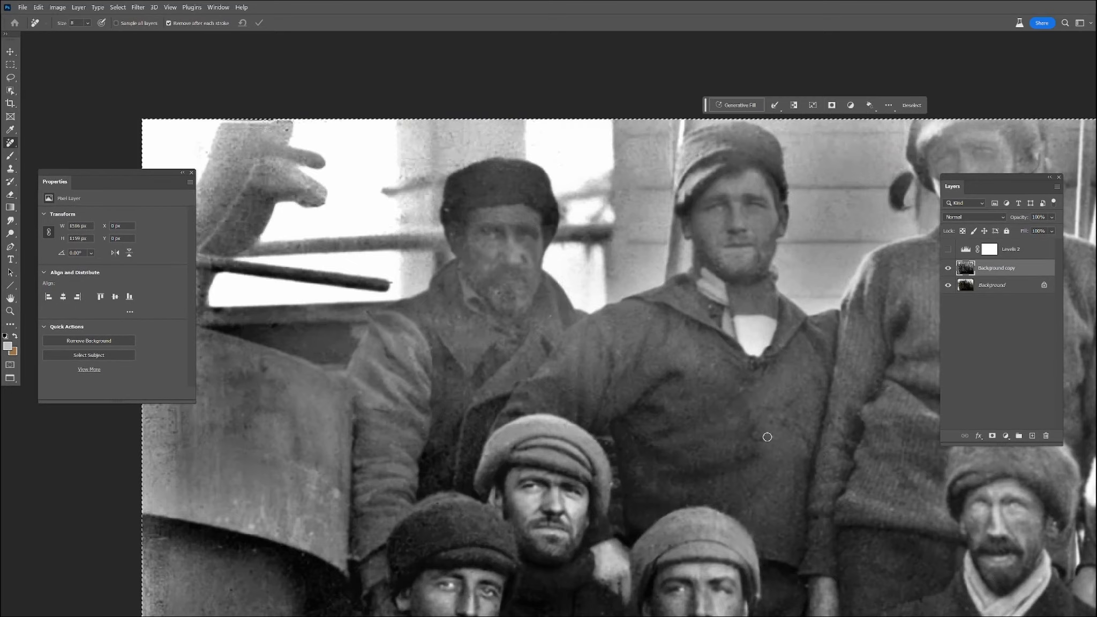
- Compare the finished Levels 1 layer with the original damaged photo beneath it
scroll(767, 437, down, 6)
drag(763, 429, 469, 219)
scroll(621, 311, down, 1)
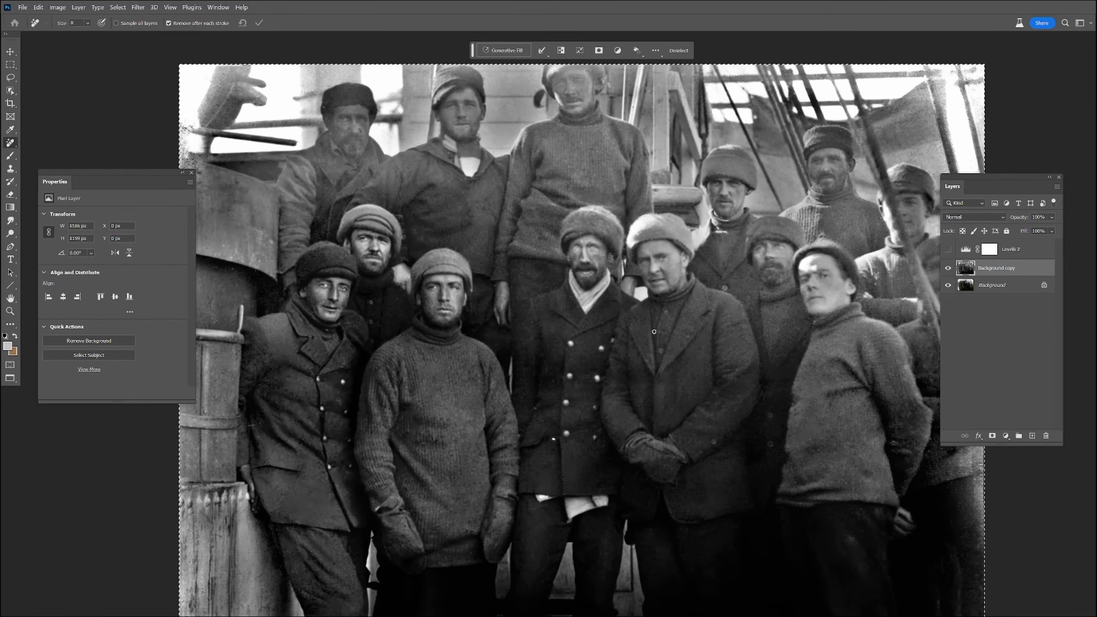
drag(654, 331, 624, 306)
scroll(632, 312, down, 1)
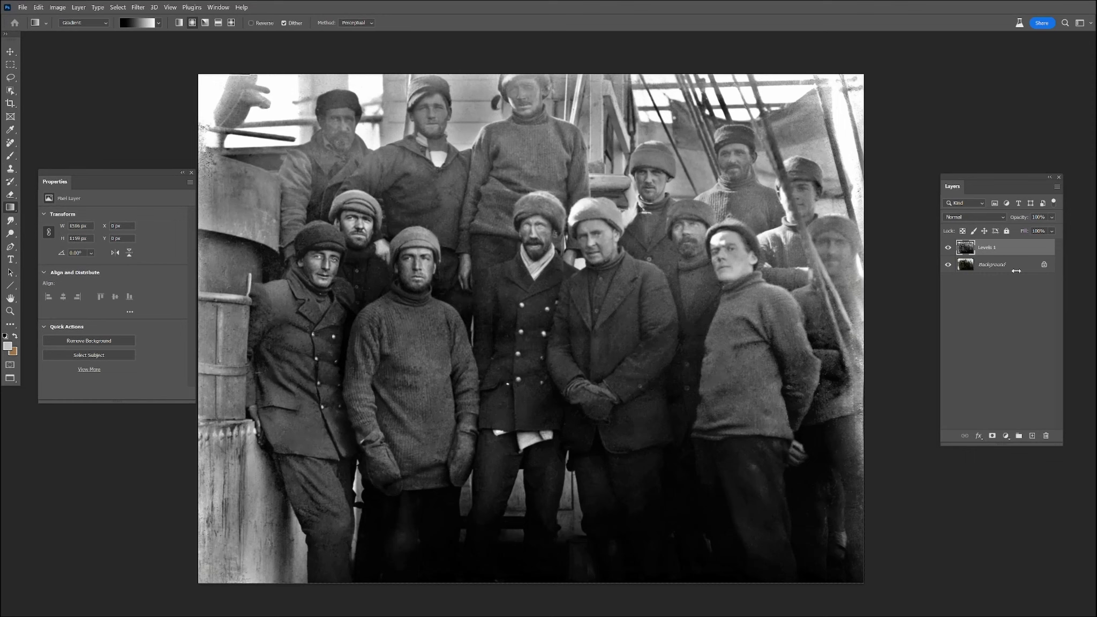
click(945, 248)
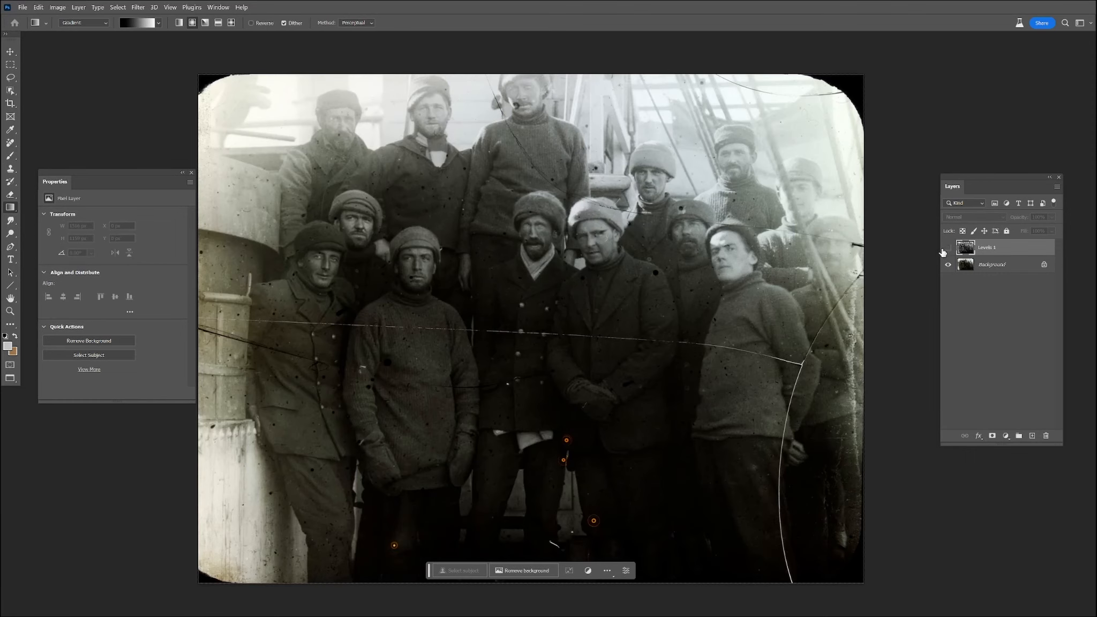
click(945, 248)
click(945, 248)
- Duplicate the Background layer to the top of the stack and apply a Gaussian Blur of about 8.8 pixels
drag(1004, 266, 1031, 436)
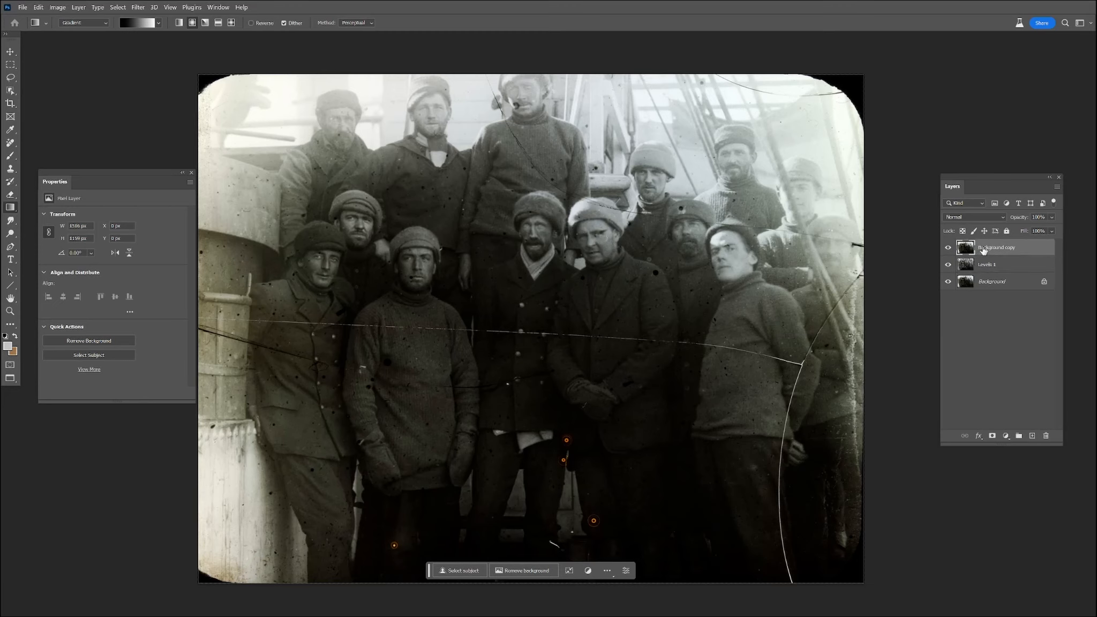
click(137, 7)
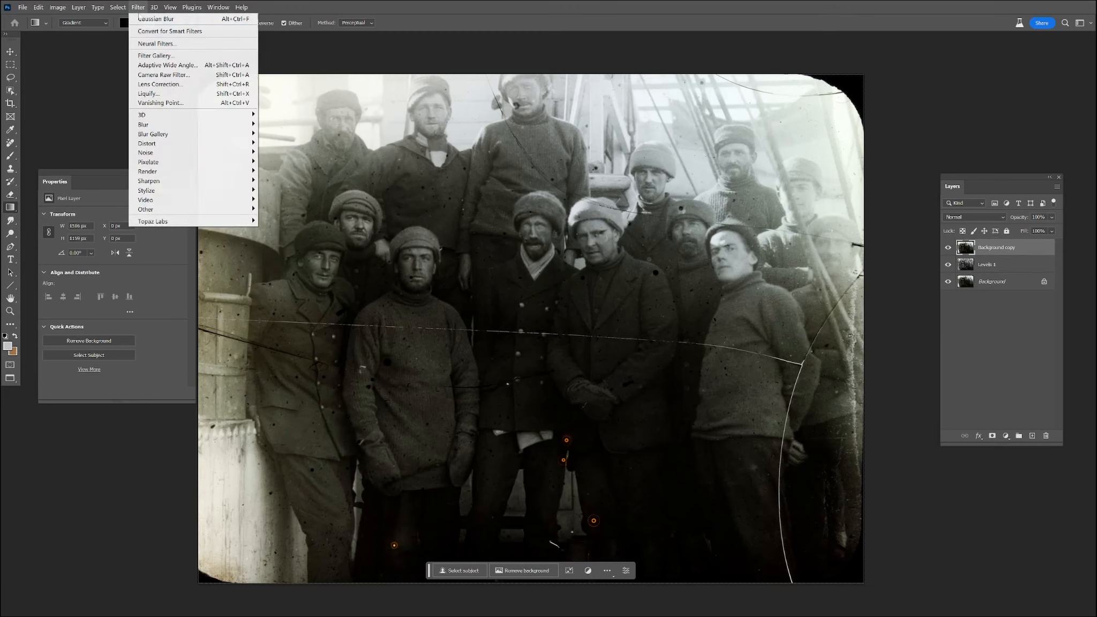
mouse_move(225, 134)
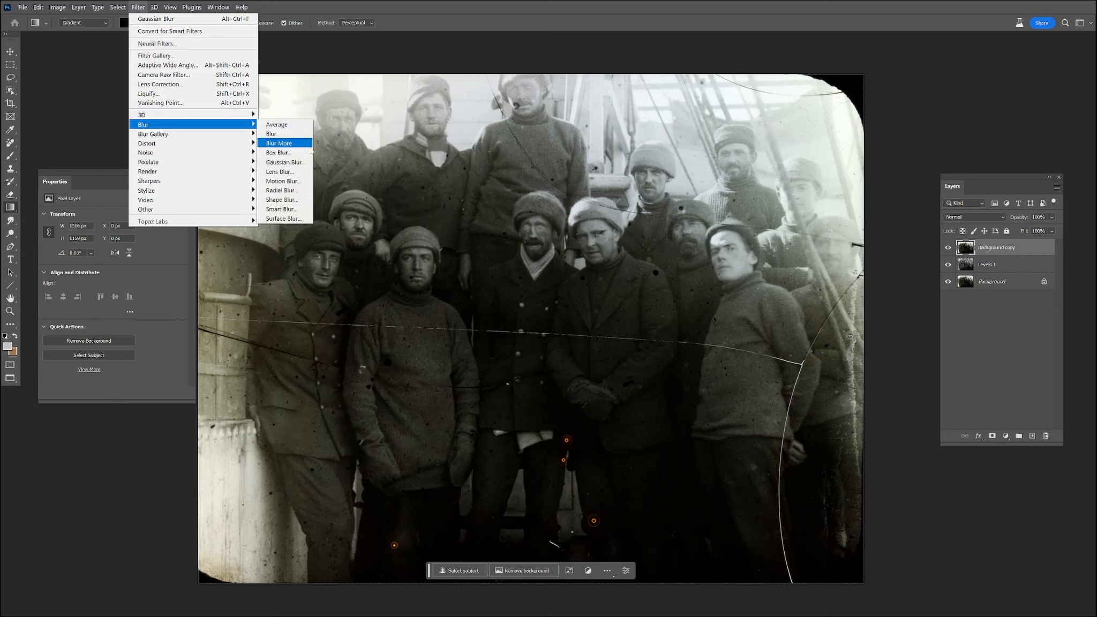
click(286, 161)
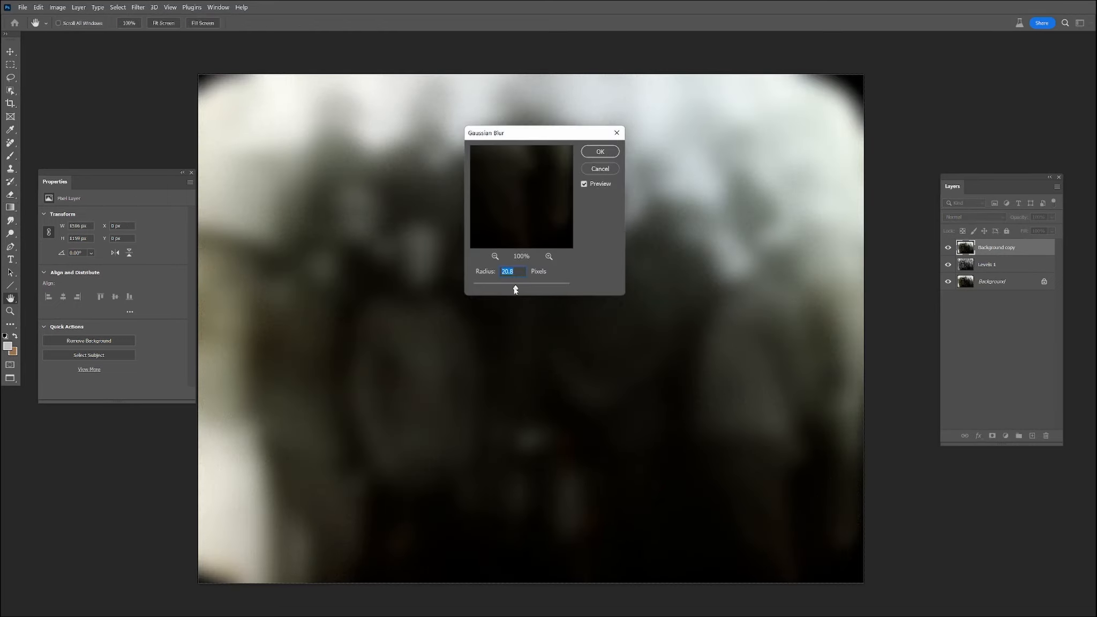
drag(515, 289, 510, 289)
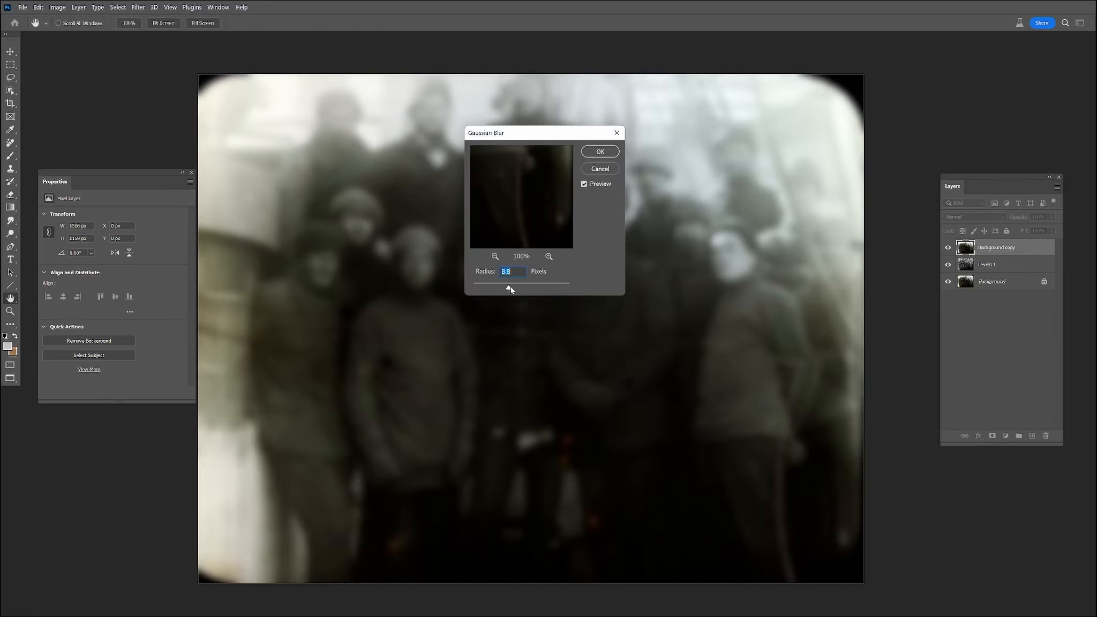
click(599, 152)
key(g)
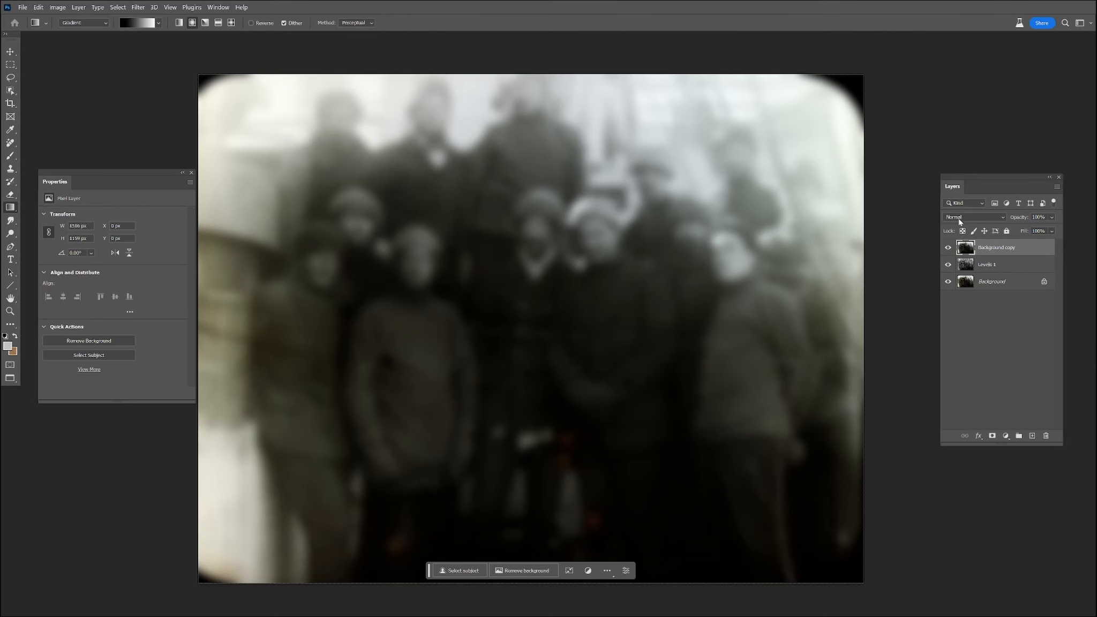
- Set the blurred Background copy's blend mode to Color, and hide the upper two layers to compare with the original
click(959, 219)
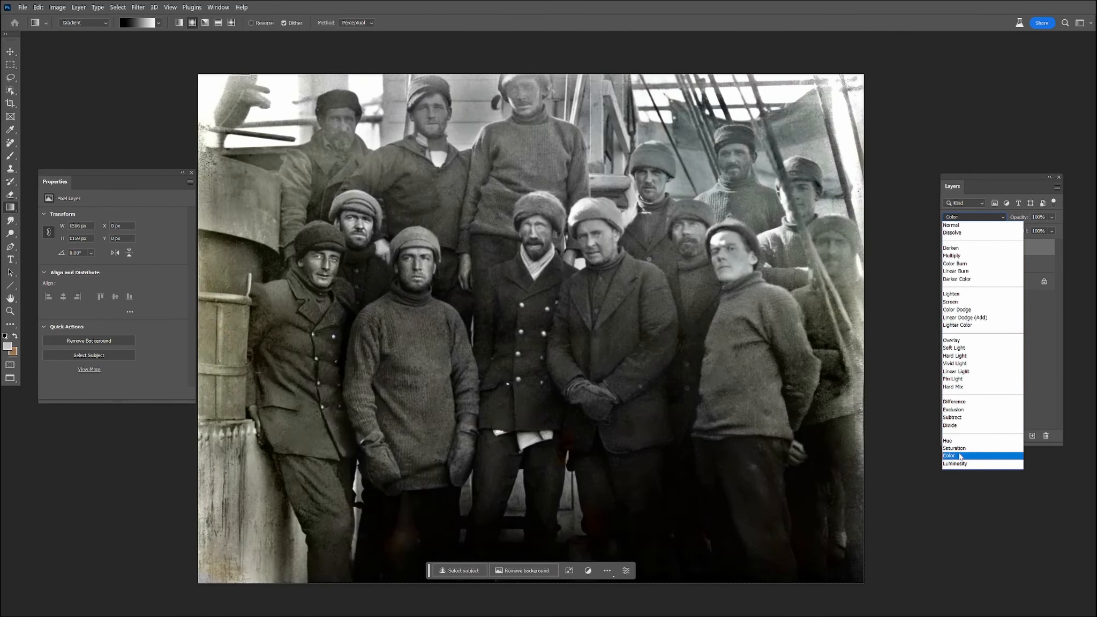
click(960, 456)
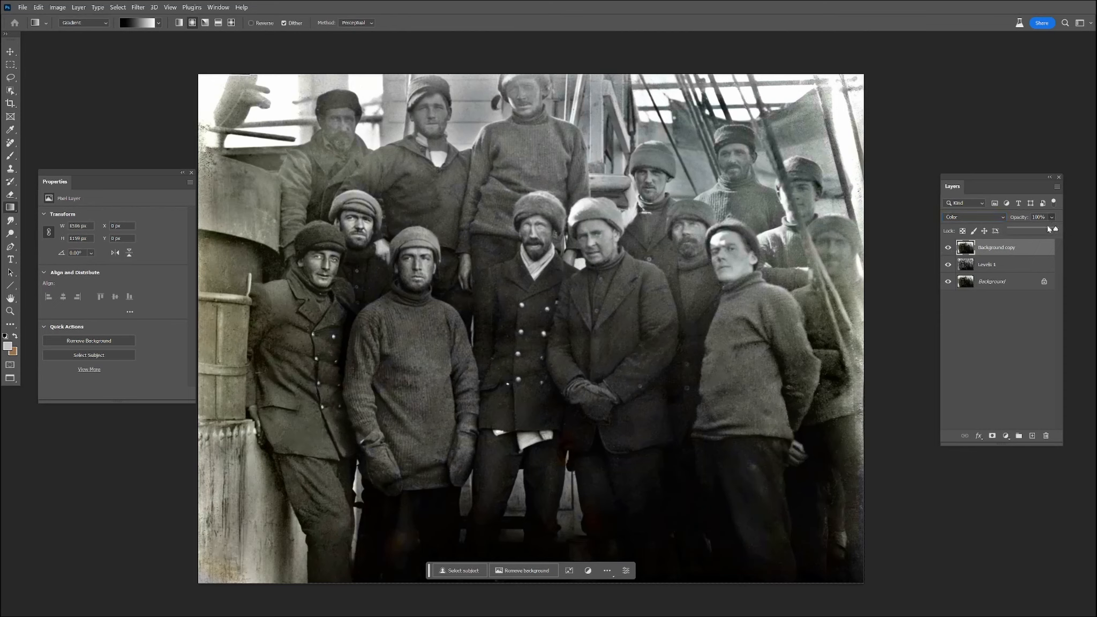
click(1002, 351)
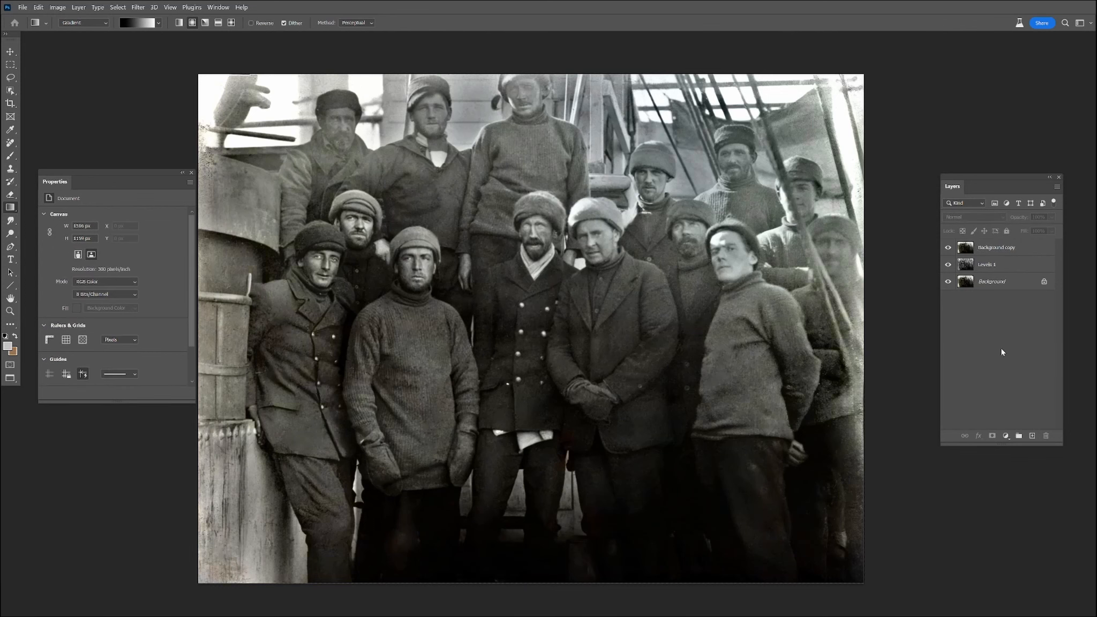
click(947, 247)
click(947, 265)
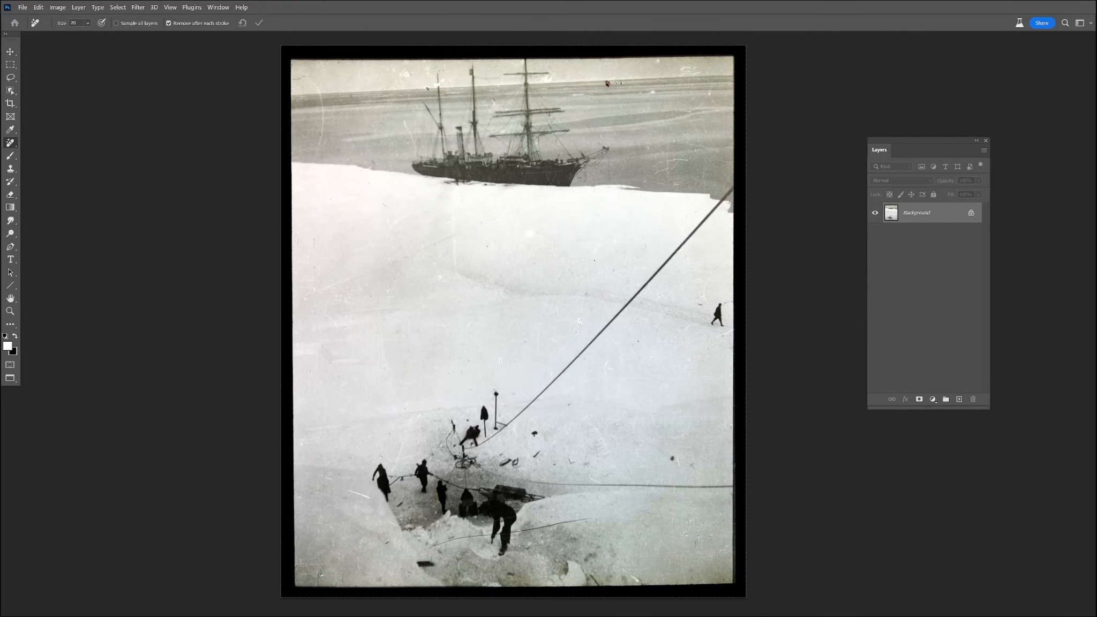
- Straighten the photo of the ship in the ice, using a Ruler line along the horizon
click(10, 130)
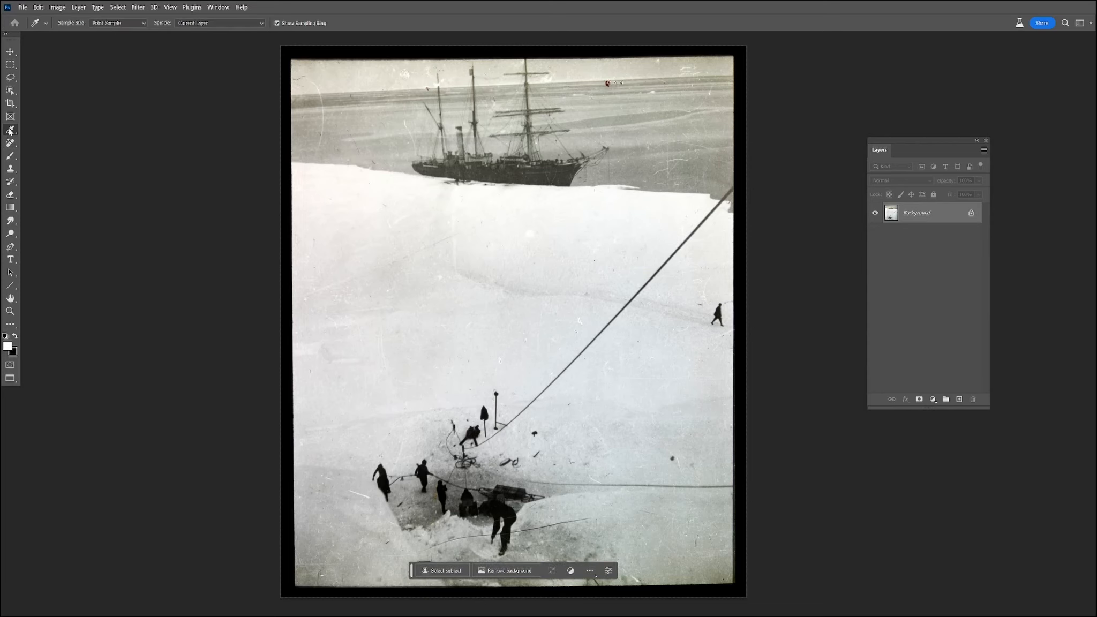
click(51, 158)
drag(288, 97, 823, 72)
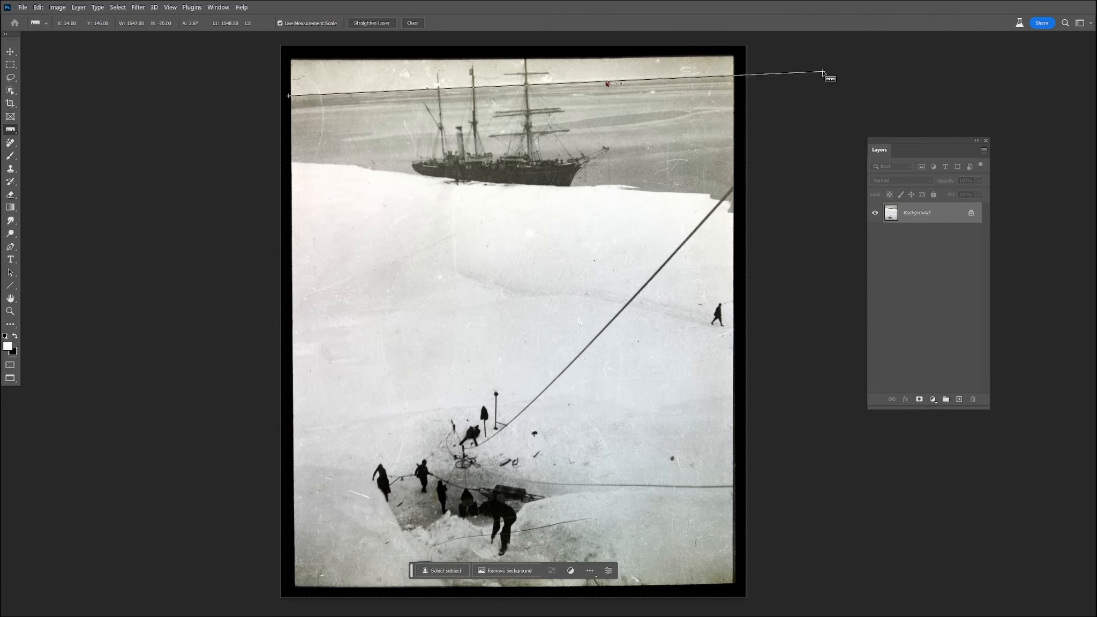
click(377, 24)
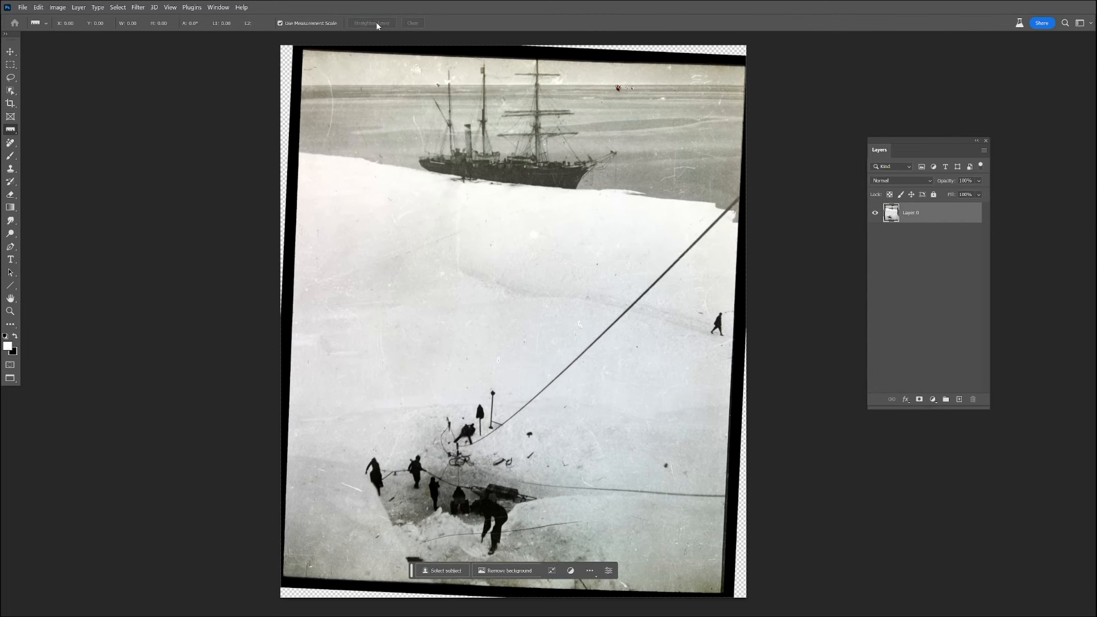
- Crop the straightened ship photo inward to trim away most of the transparent margins and black border
scroll(460, 185, down, 1)
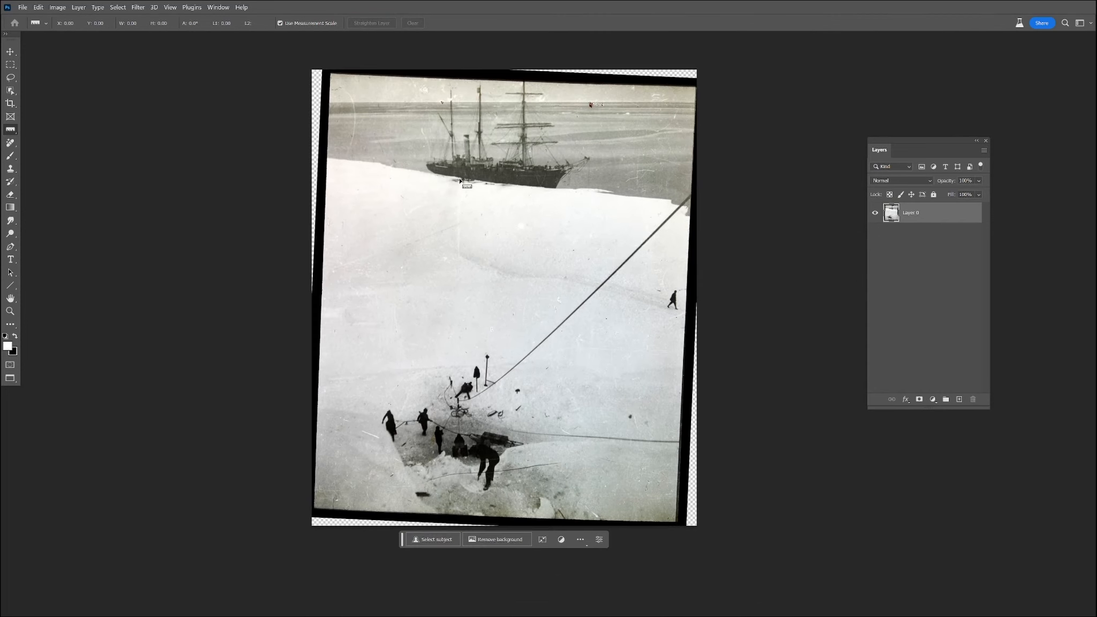
key(l)
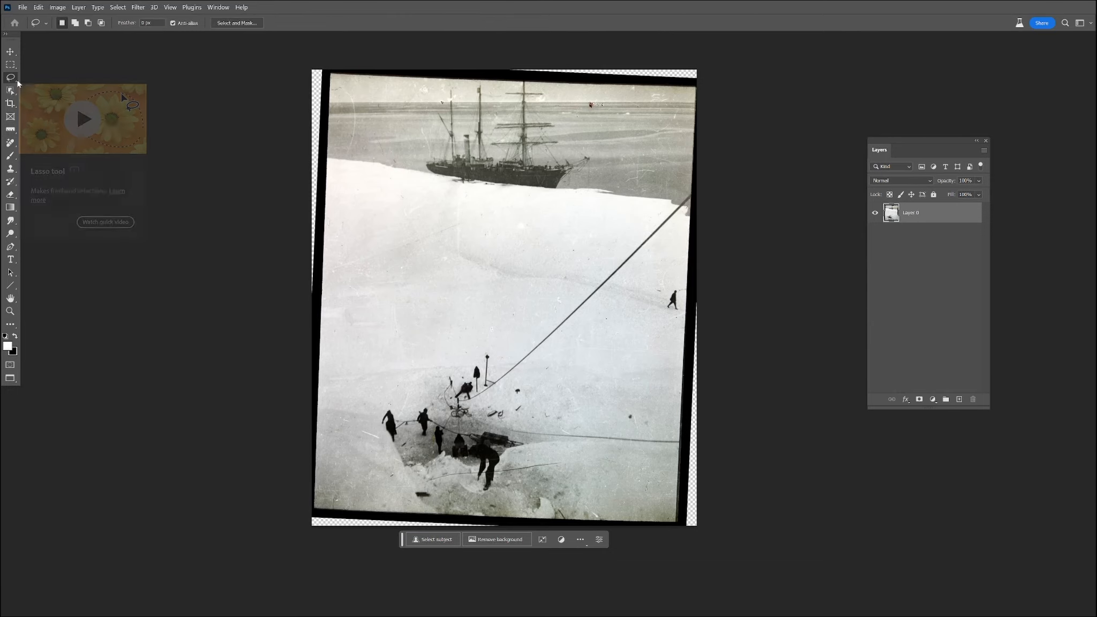
click(11, 103)
drag(313, 299, 316, 293)
drag(693, 298, 702, 289)
drag(516, 527, 516, 515)
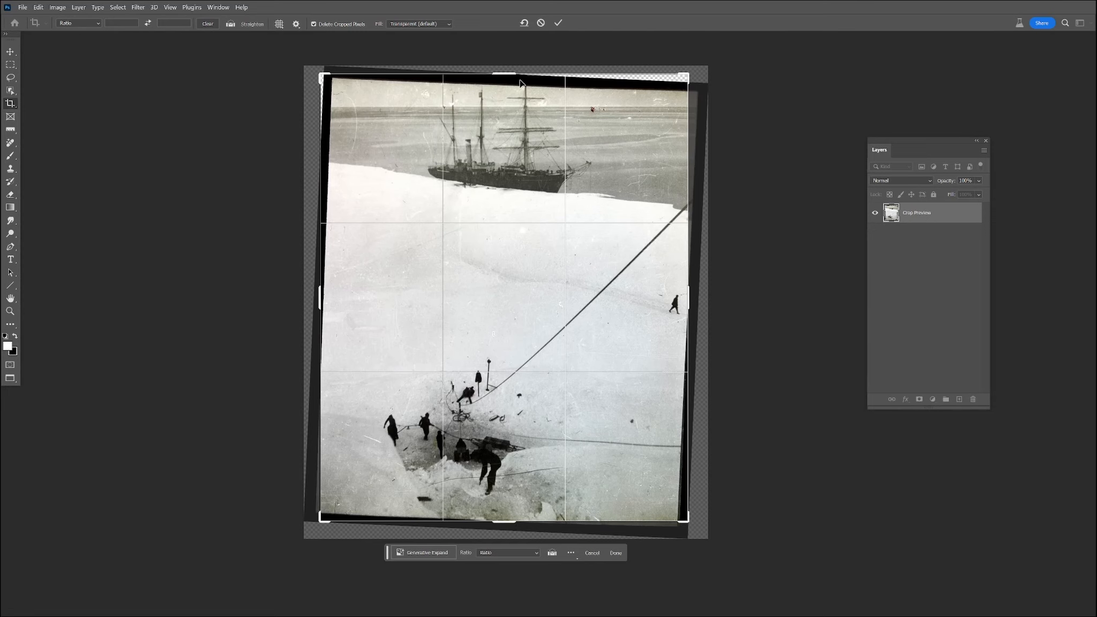
key(Return)
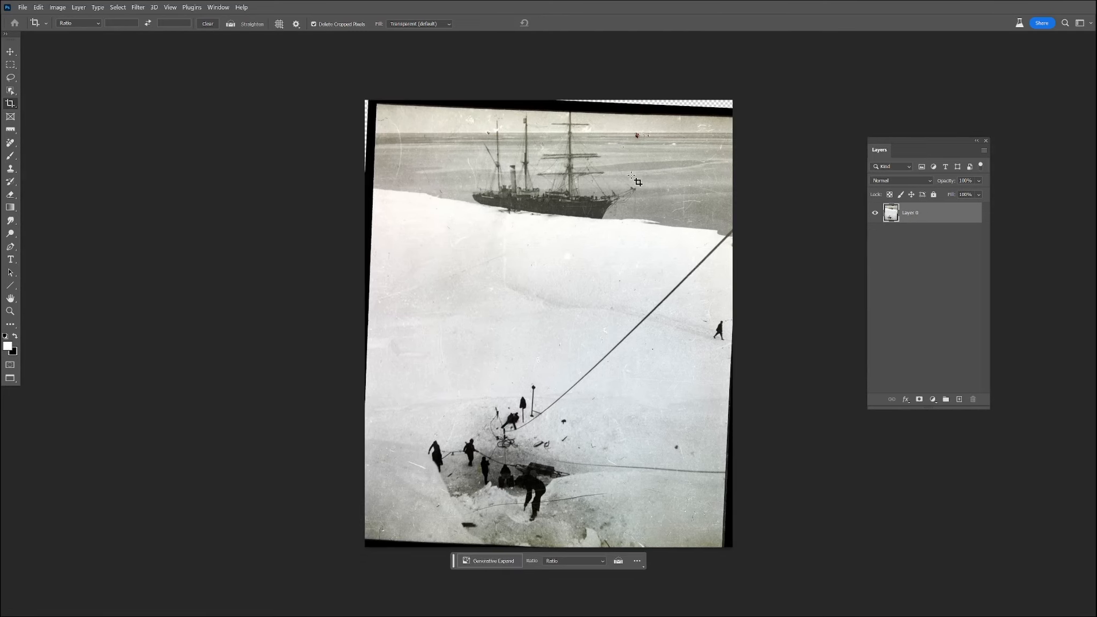
- Select the black strip along the photo's left edge with the Polygonal Lasso, run Generative Fill without a prompt, and keep the second variation
drag(428, 217, 381, 208)
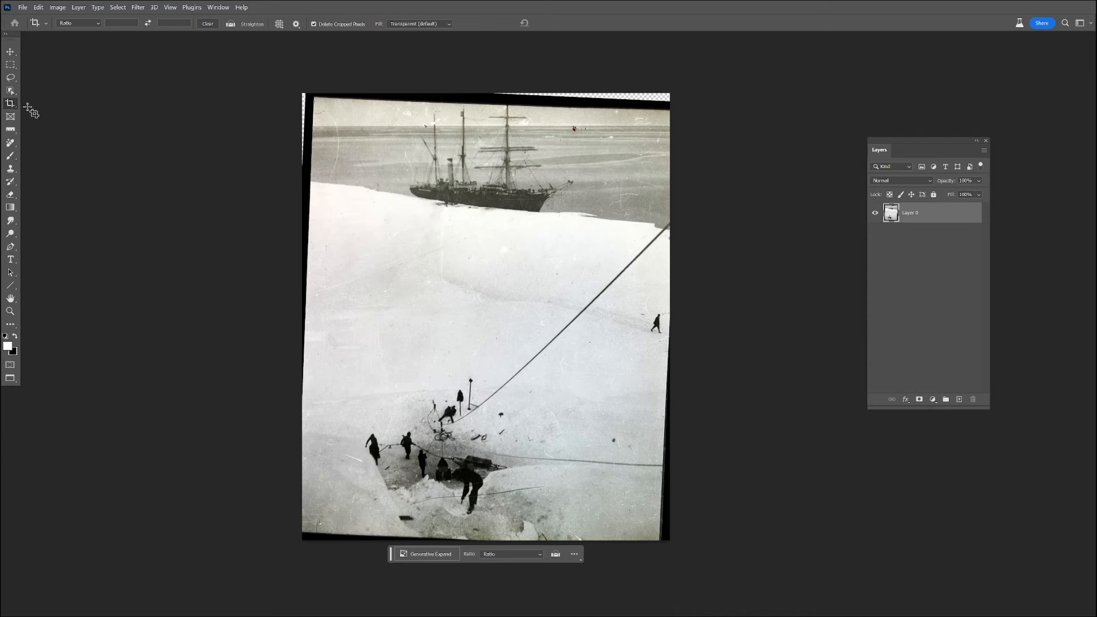
click(11, 79)
click(61, 88)
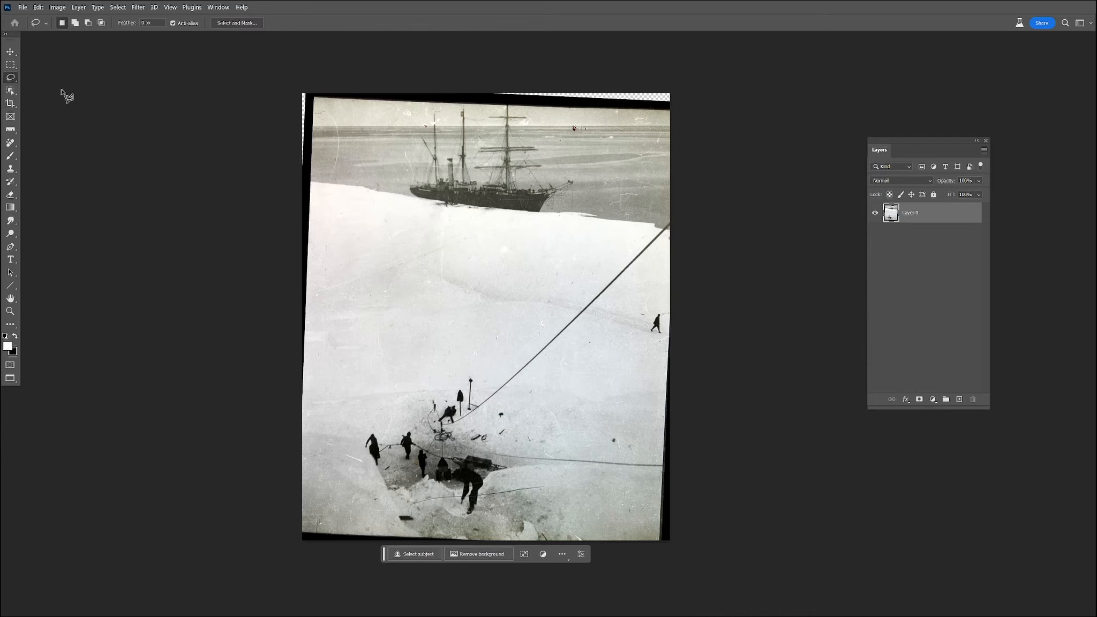
click(316, 99)
click(307, 474)
click(284, 473)
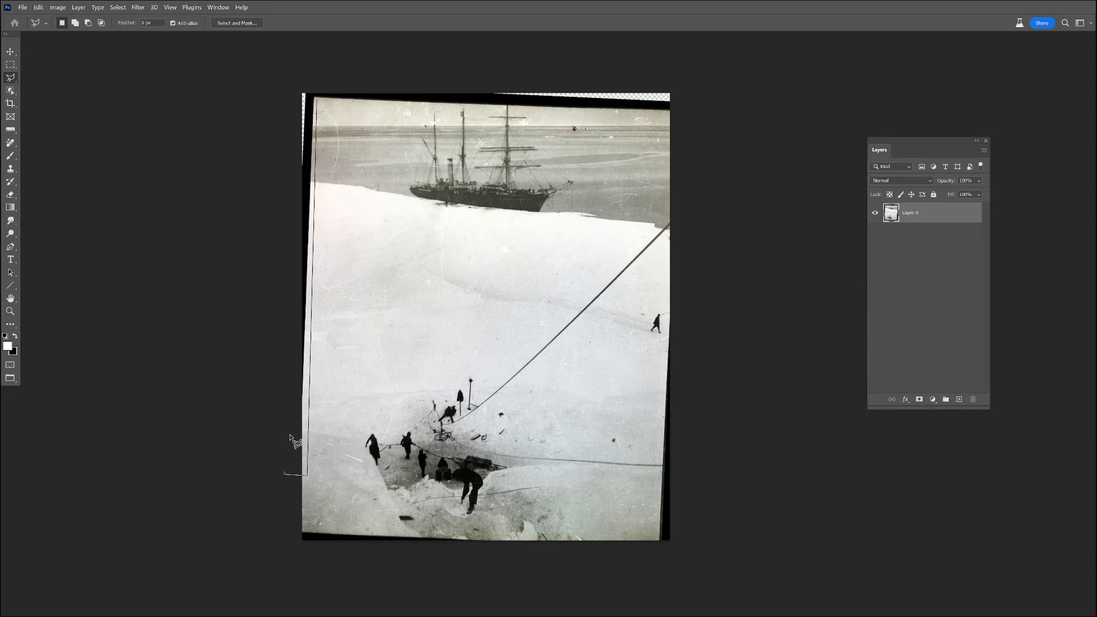
click(316, 100)
click(222, 489)
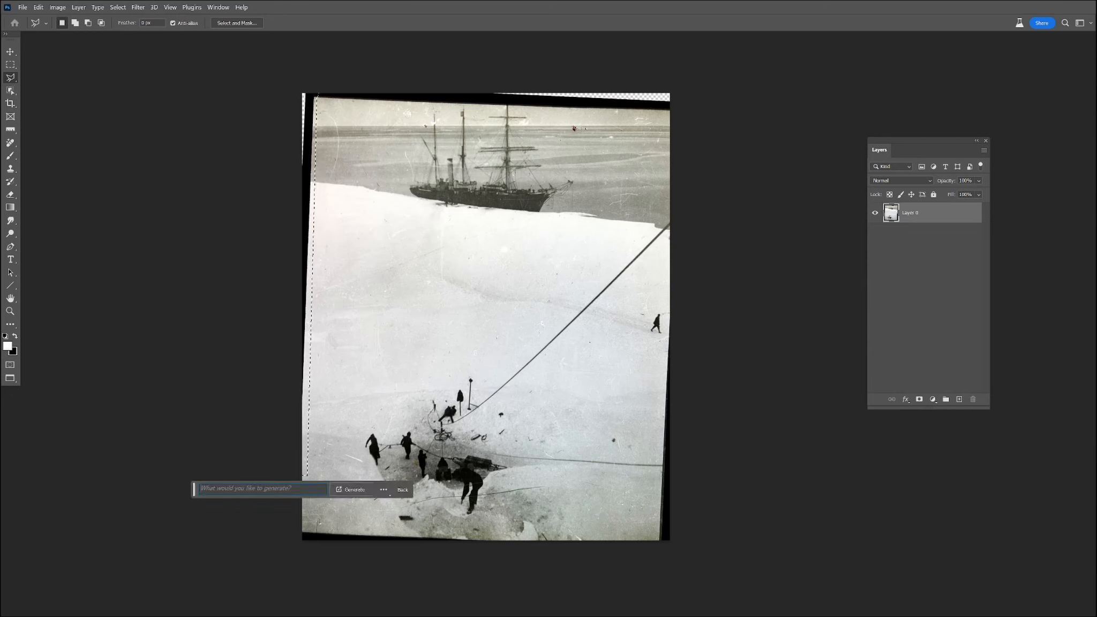
click(350, 489)
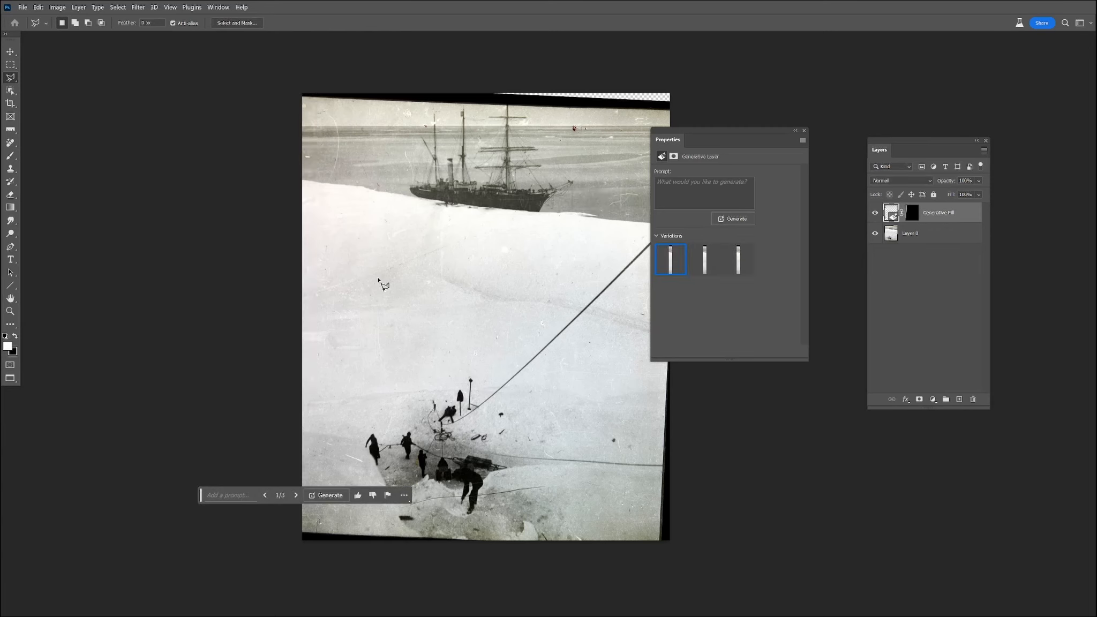
click(745, 262)
click(706, 259)
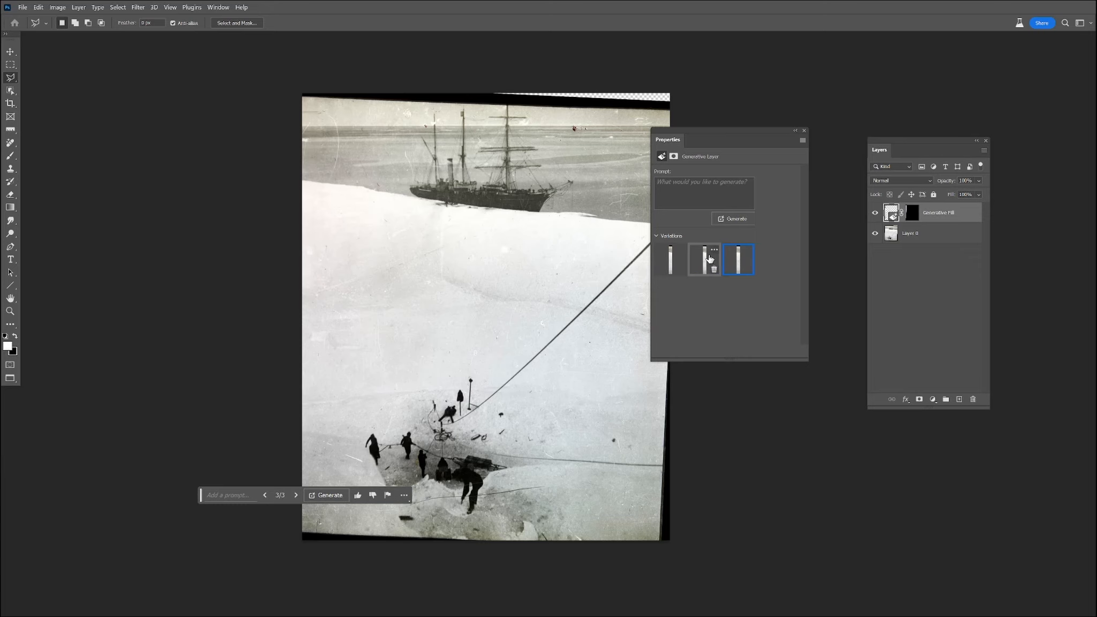
- Select the black wedge along the photo's bottom edge, replace it with Generative Fill without a prompt, and keep the first variation
click(296, 525)
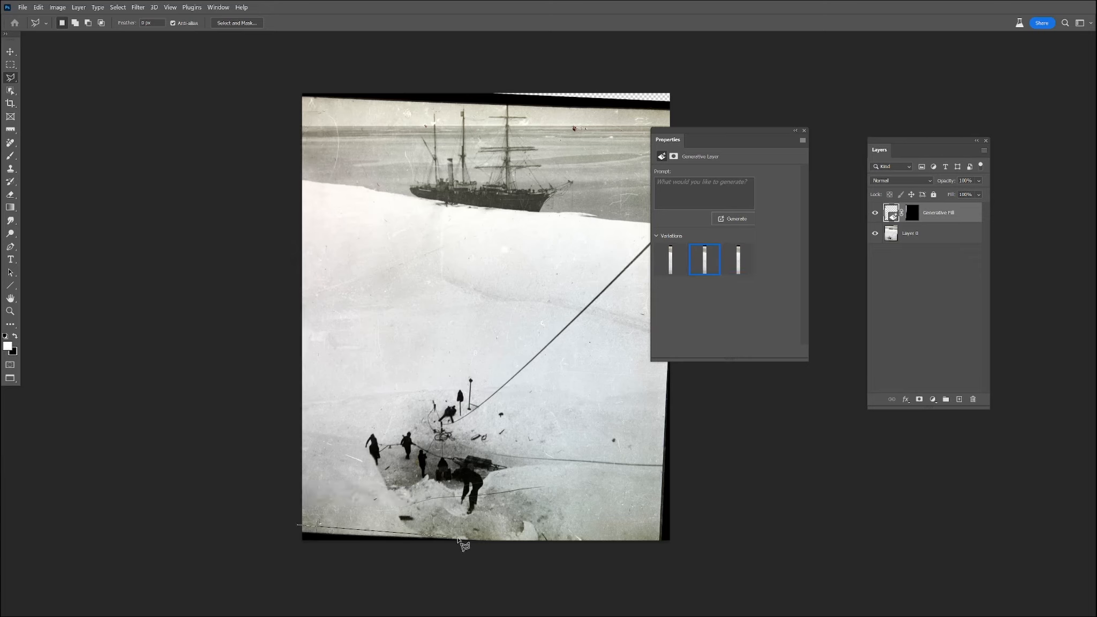
click(557, 542)
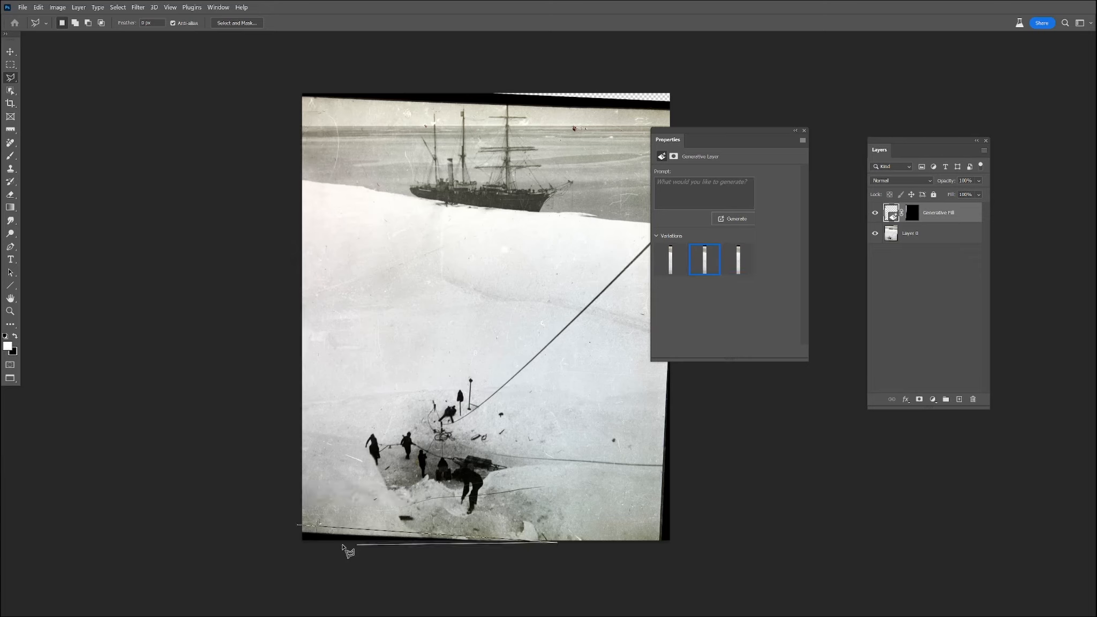
click(297, 524)
click(363, 559)
click(476, 559)
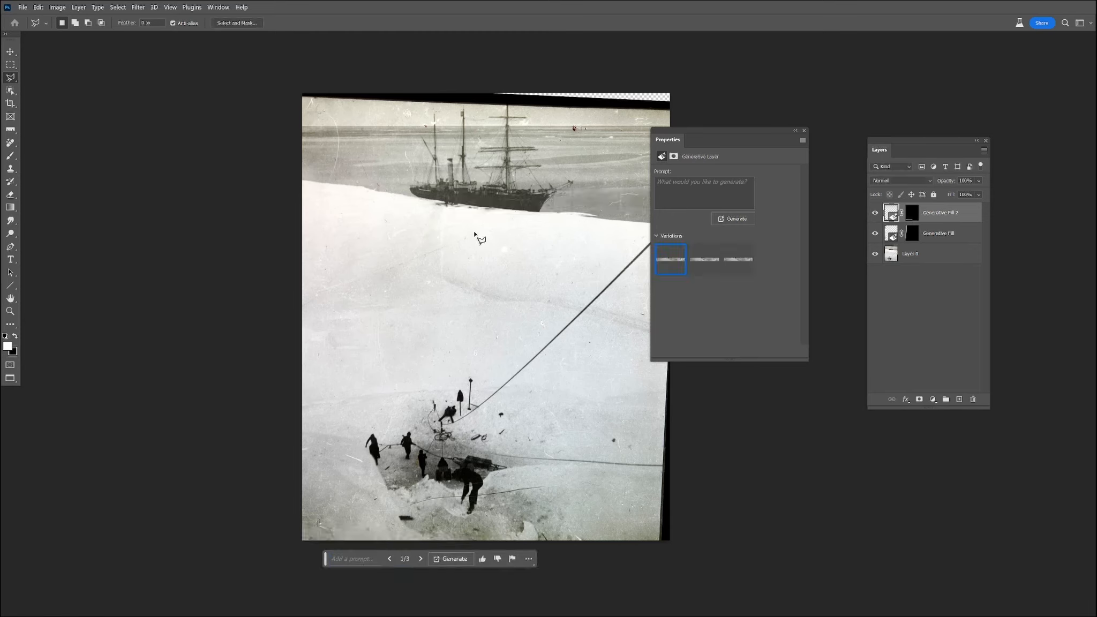
click(704, 261)
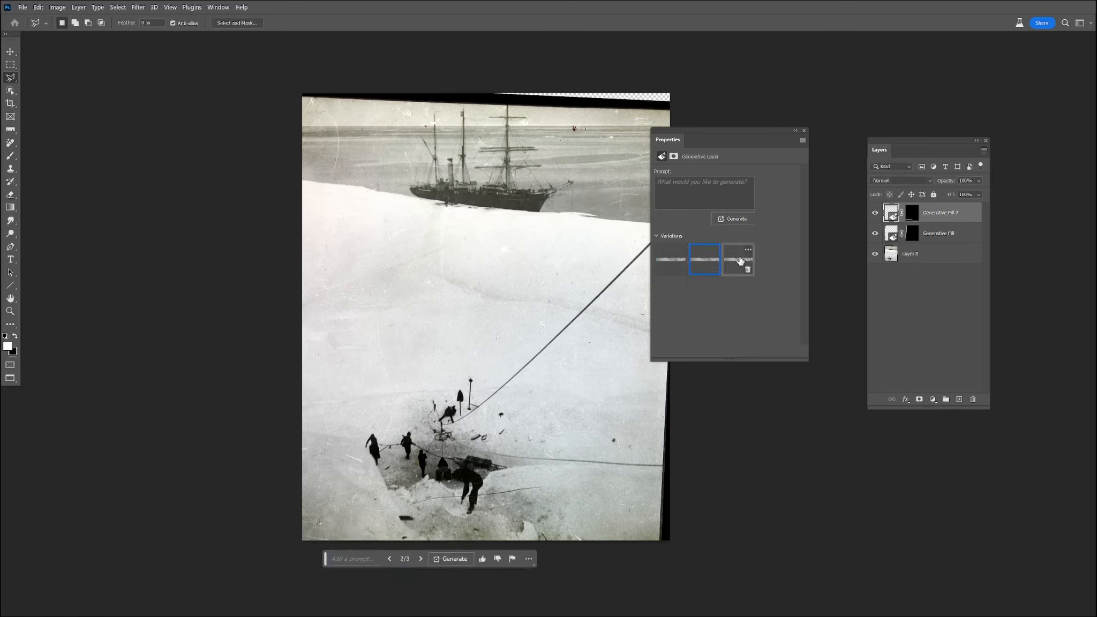
click(675, 260)
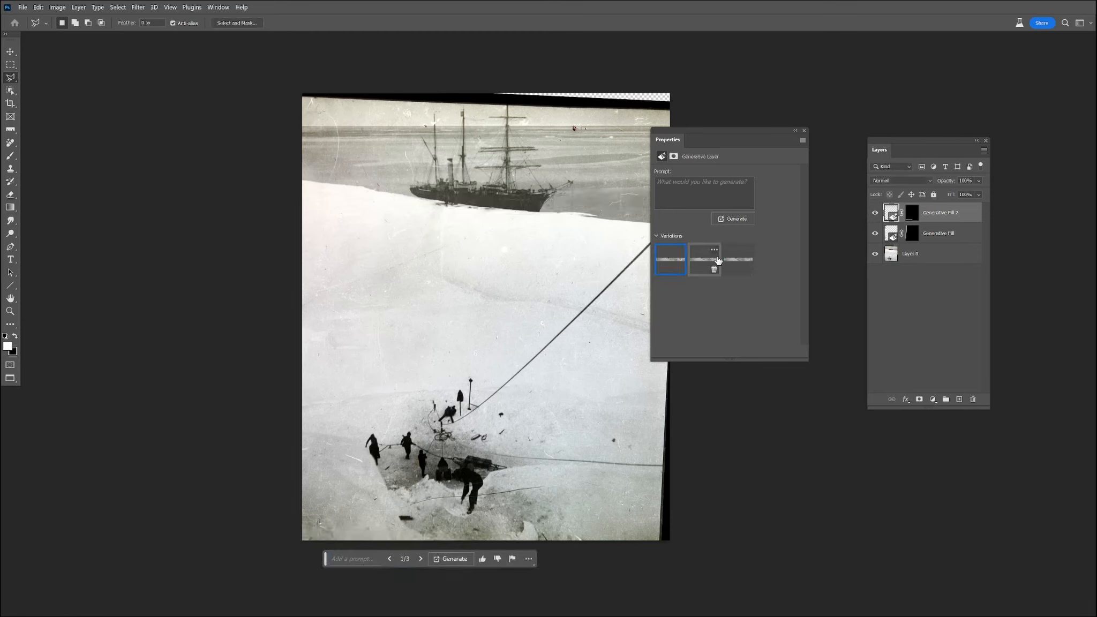
- Select the black wedge along the photo's lower right edge, run Generative Fill without a prompt, and keep the third variation
drag(550, 295, 440, 307)
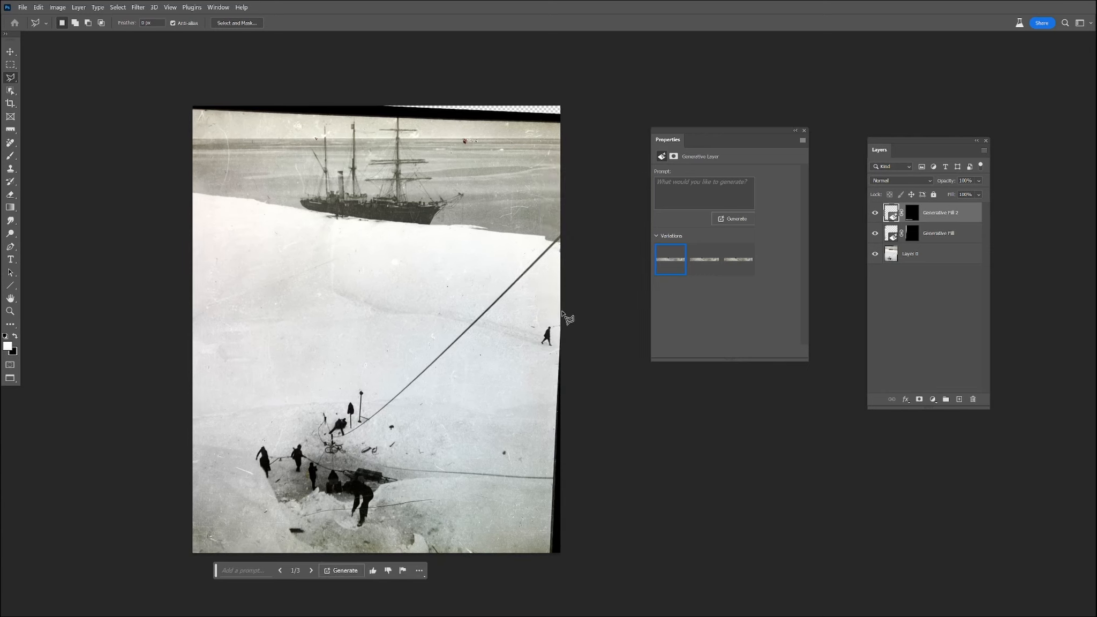
click(546, 556)
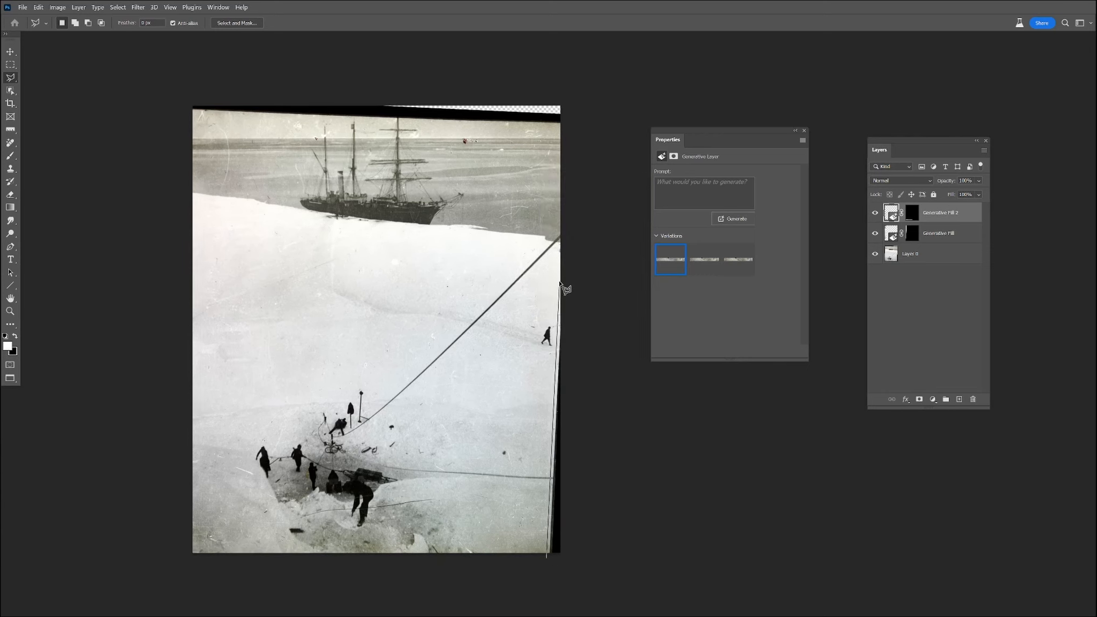
click(547, 558)
click(608, 572)
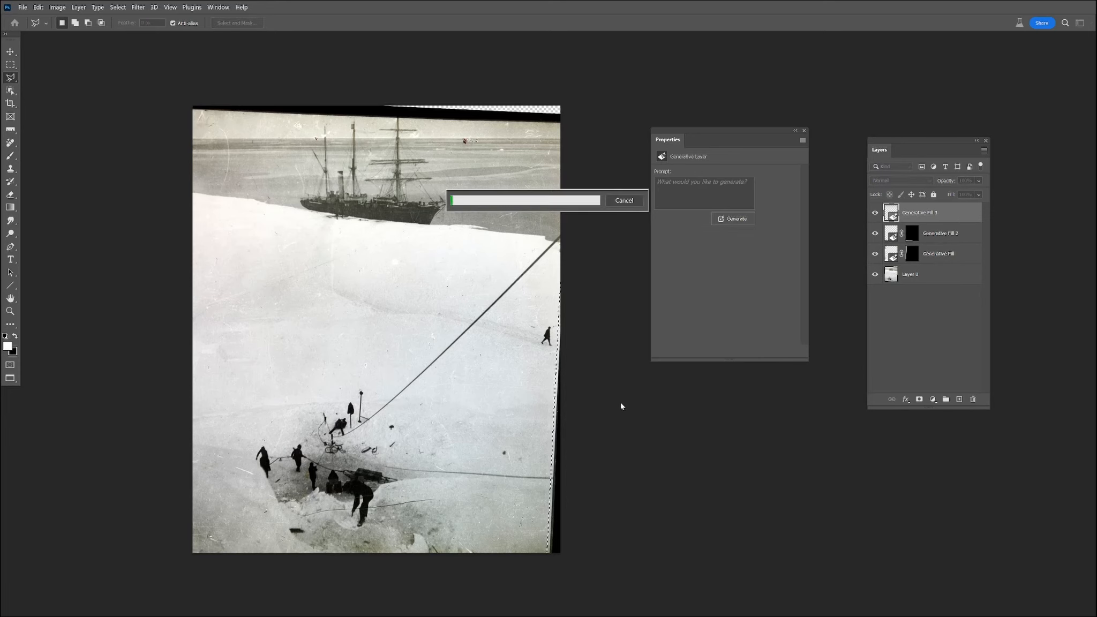
key(ctrl+plus)
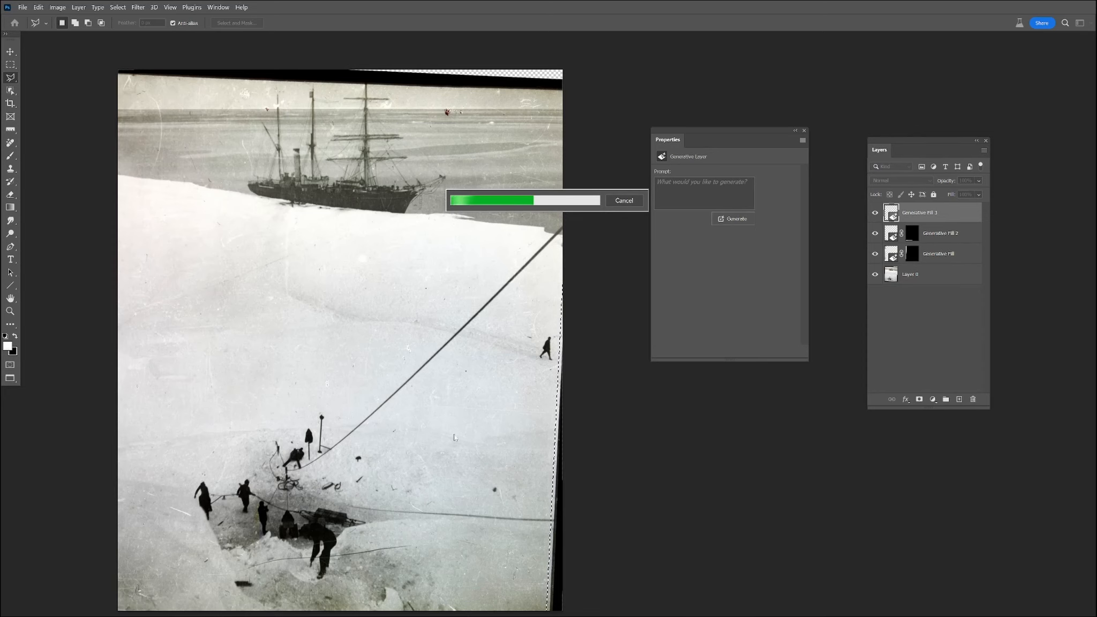
scroll(569, 418, down, 2)
scroll(569, 418, down, 2)
scroll(573, 421, up, 1)
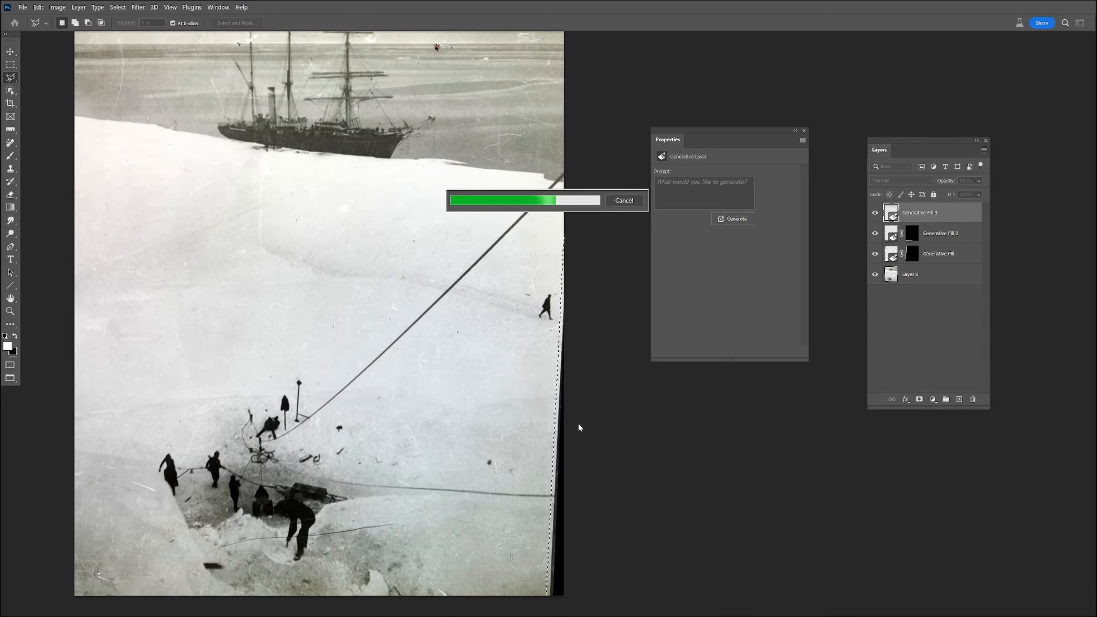
scroll(584, 428, down, 2)
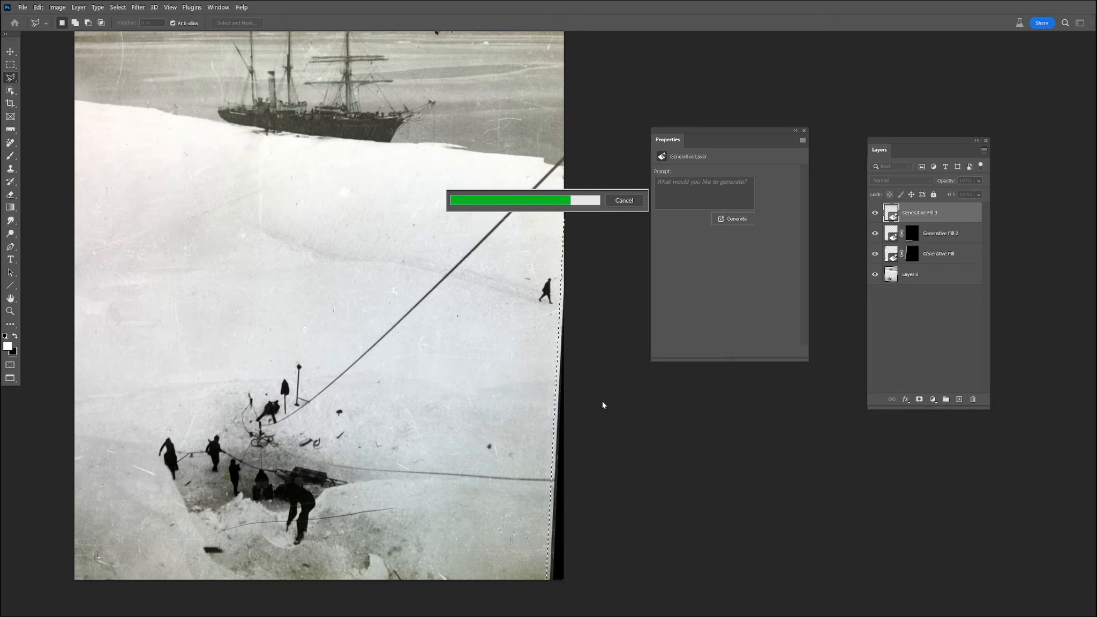
click(705, 261)
click(738, 261)
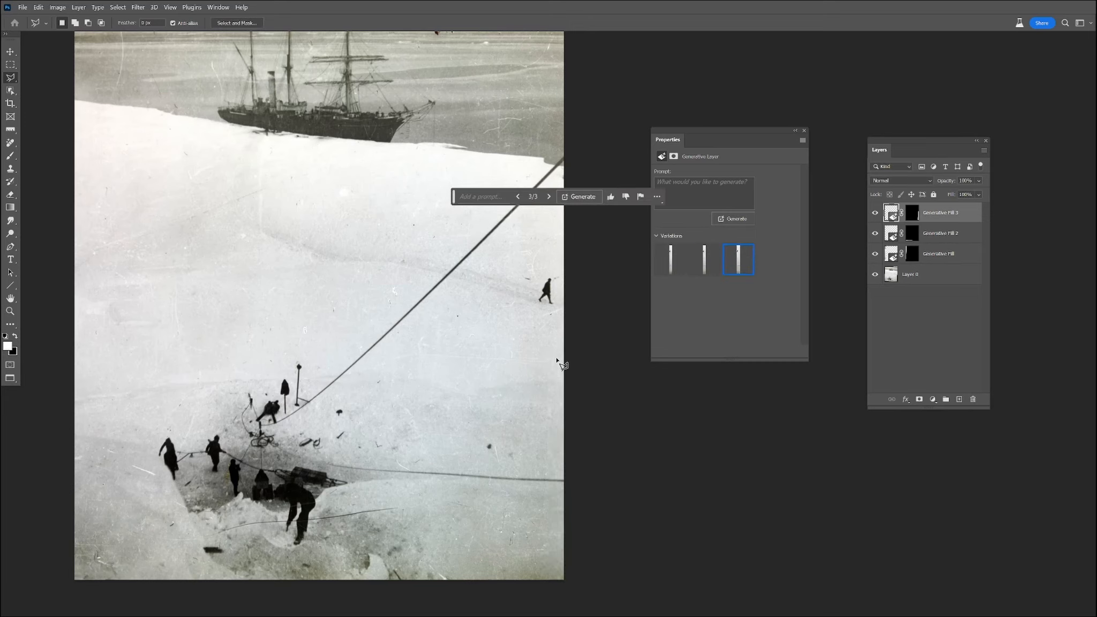
- Select the black and transparent strip along the photo's top edge, run Generative Fill without a prompt, and keep the second variation
scroll(557, 360, up, 4)
click(69, 166)
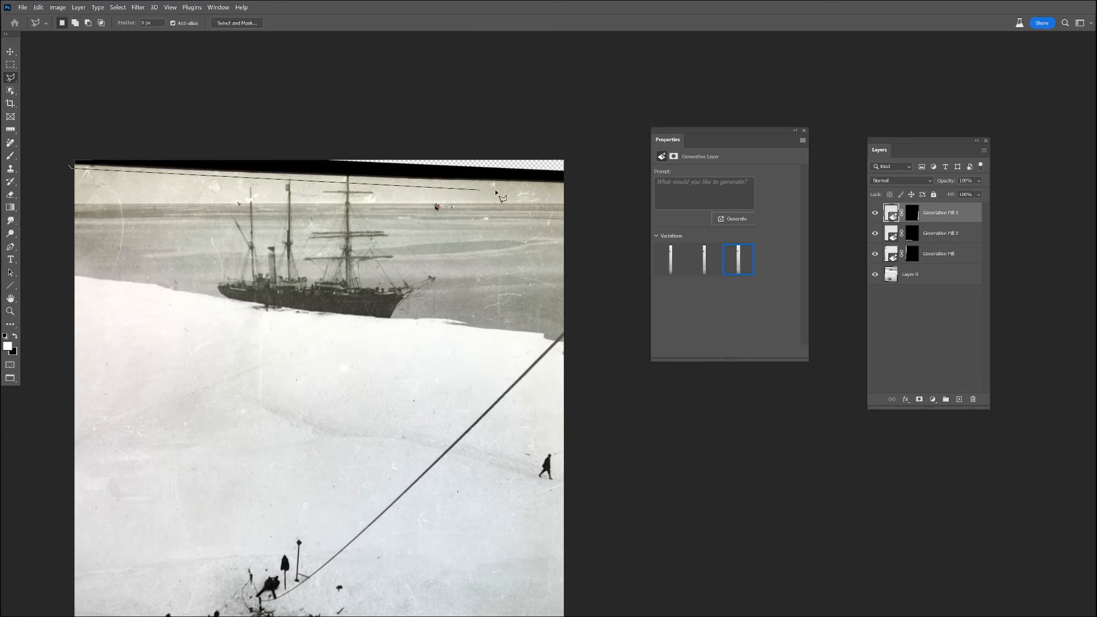
click(576, 189)
click(572, 150)
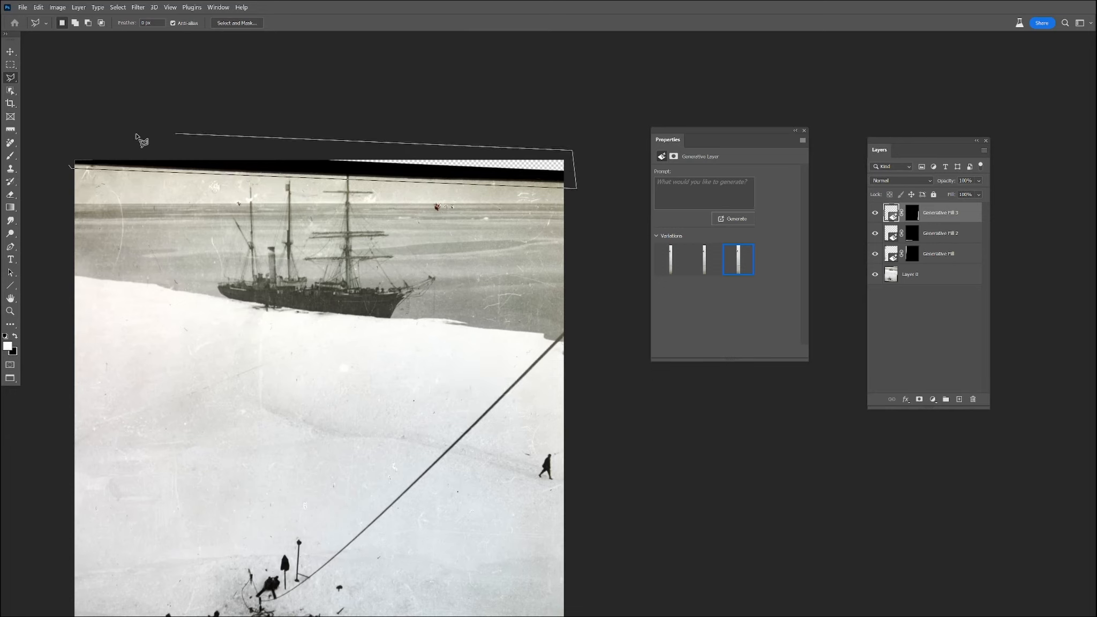
click(69, 166)
click(243, 202)
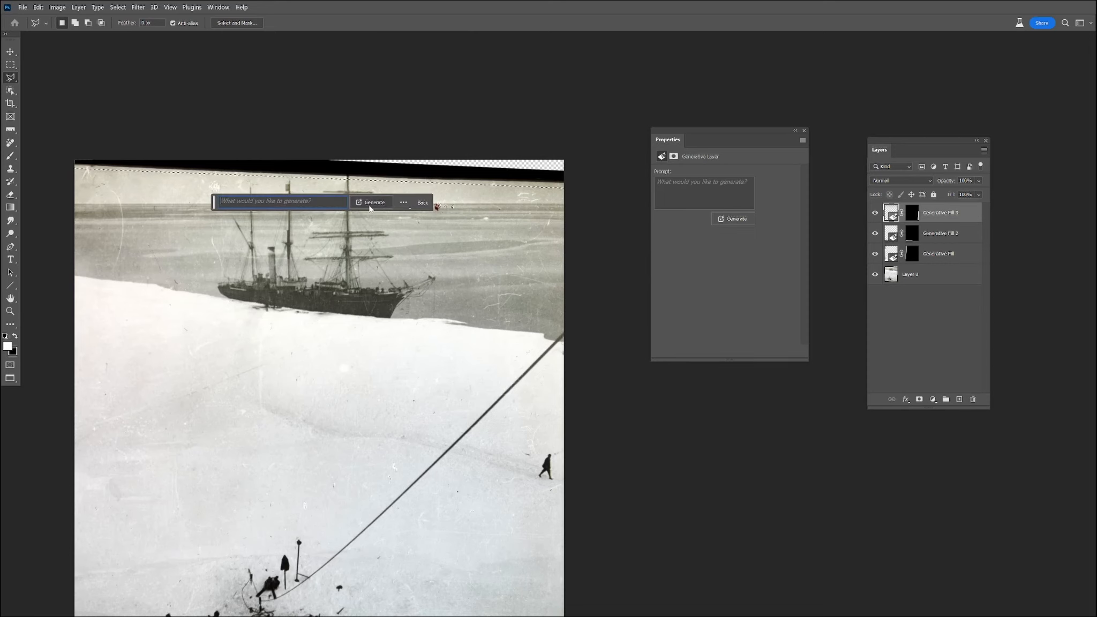
click(372, 204)
key(ctrl+plus)
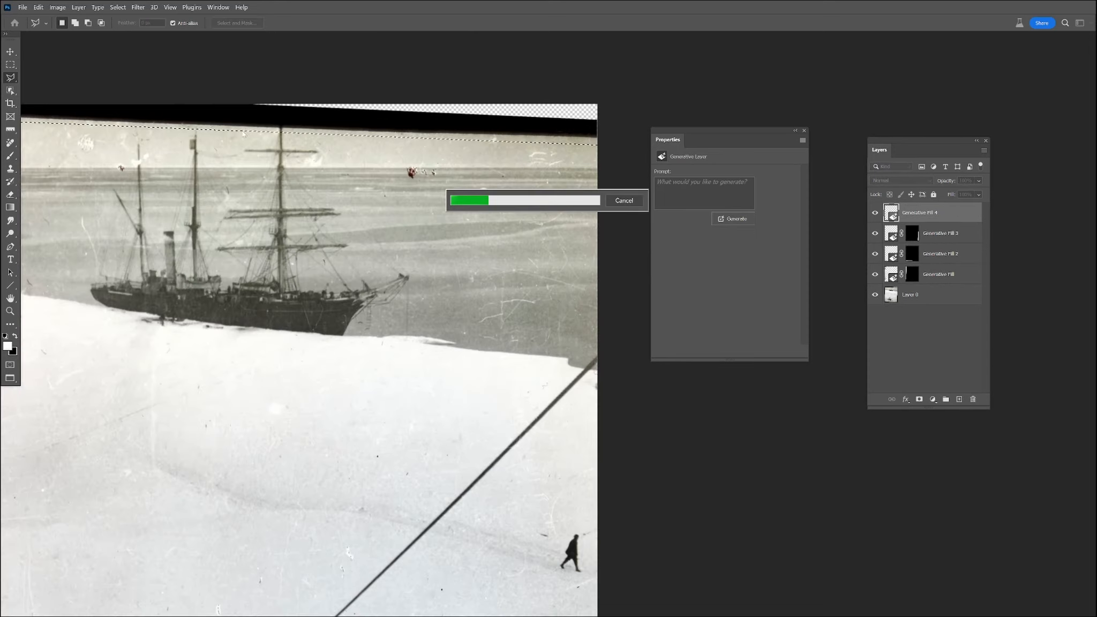
scroll(189, 79, up, 4)
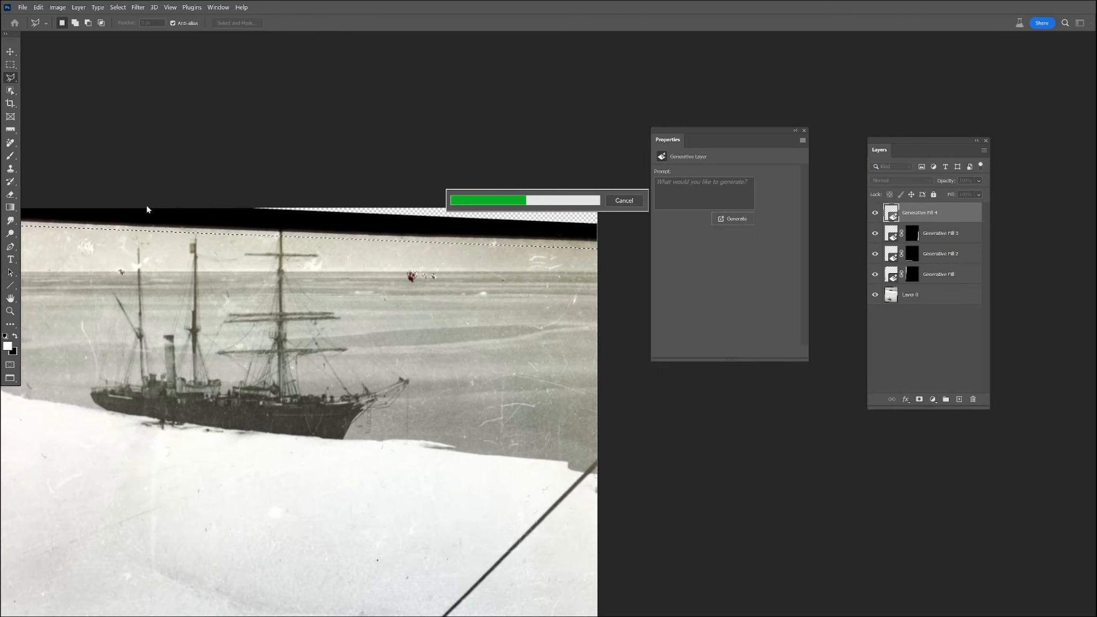
key(ctrl+plus)
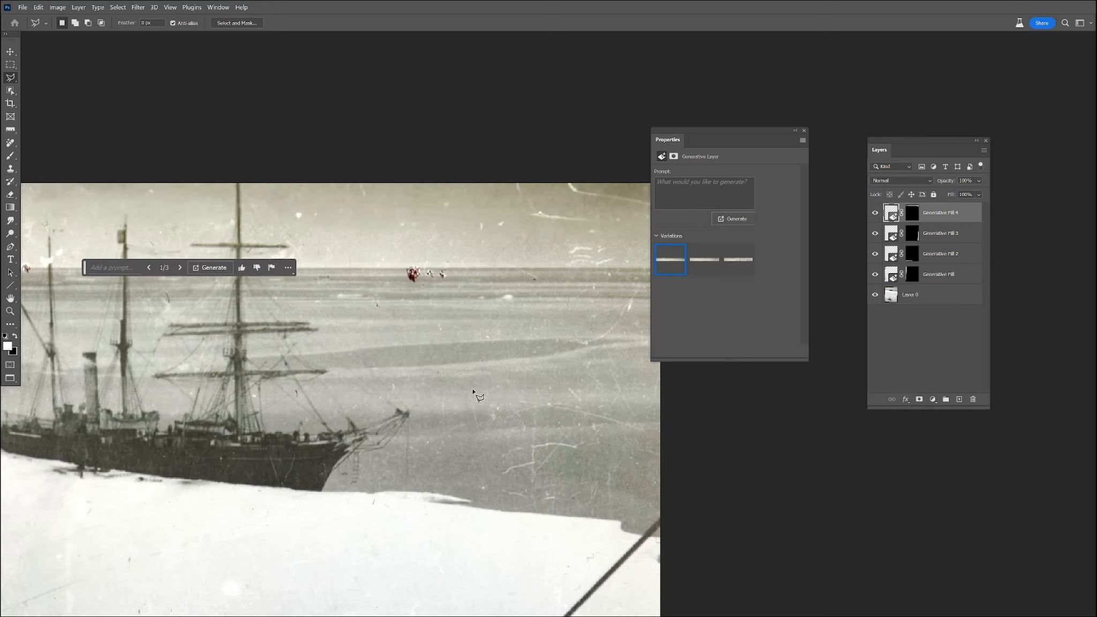
click(714, 258)
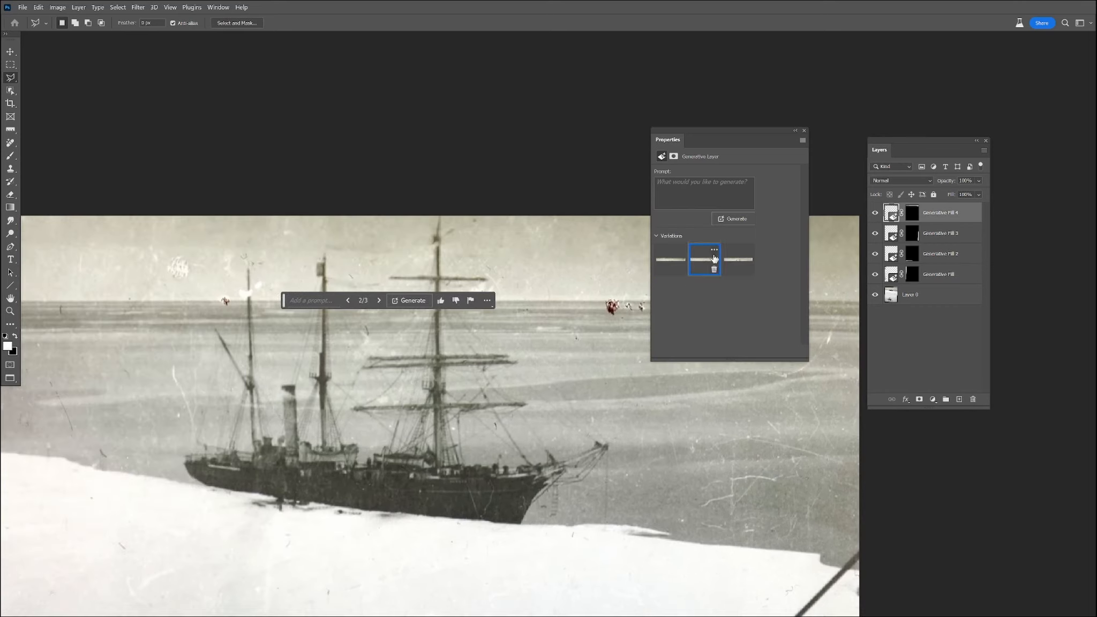
- Inspect the ship's masts and rigging, and show Layer 1 with the reference photo of the ship
scroll(517, 292, down, 1)
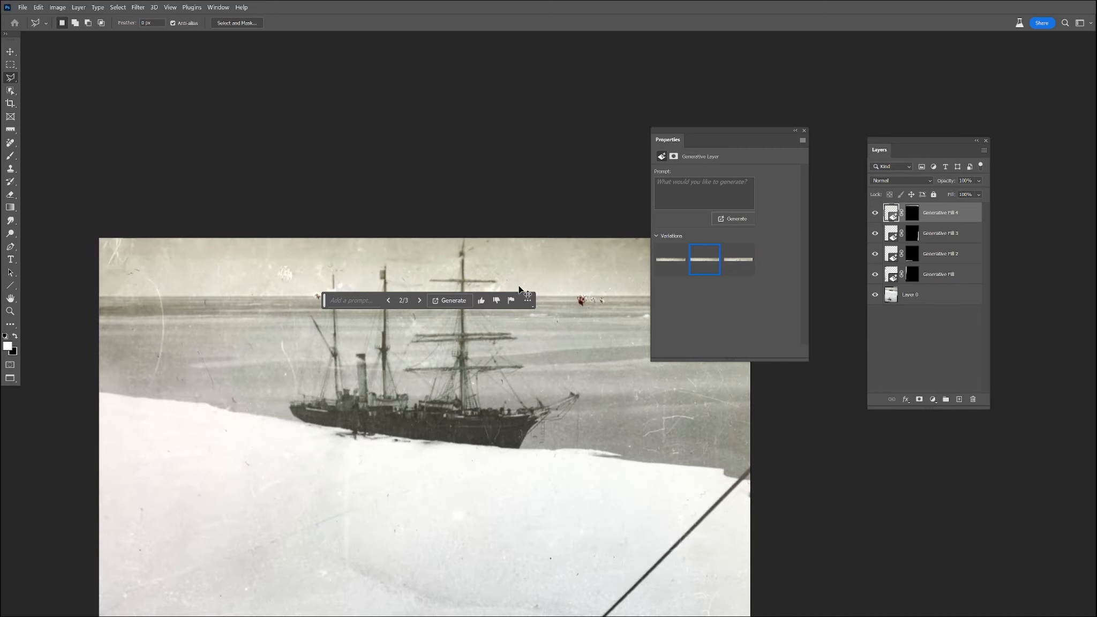
scroll(551, 296, down, 2)
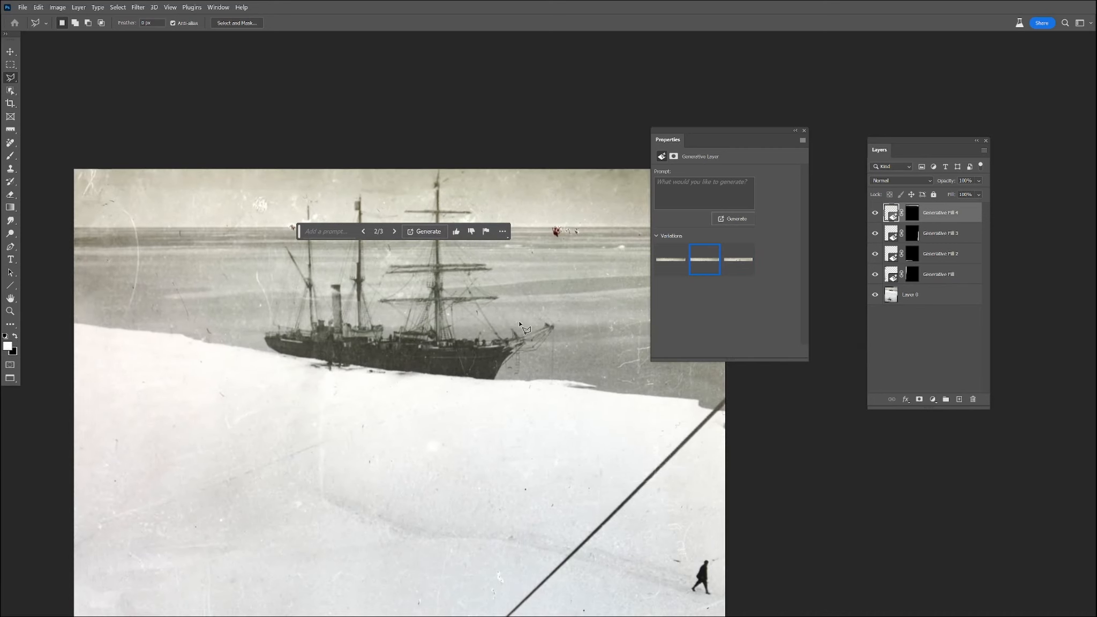
click(925, 298)
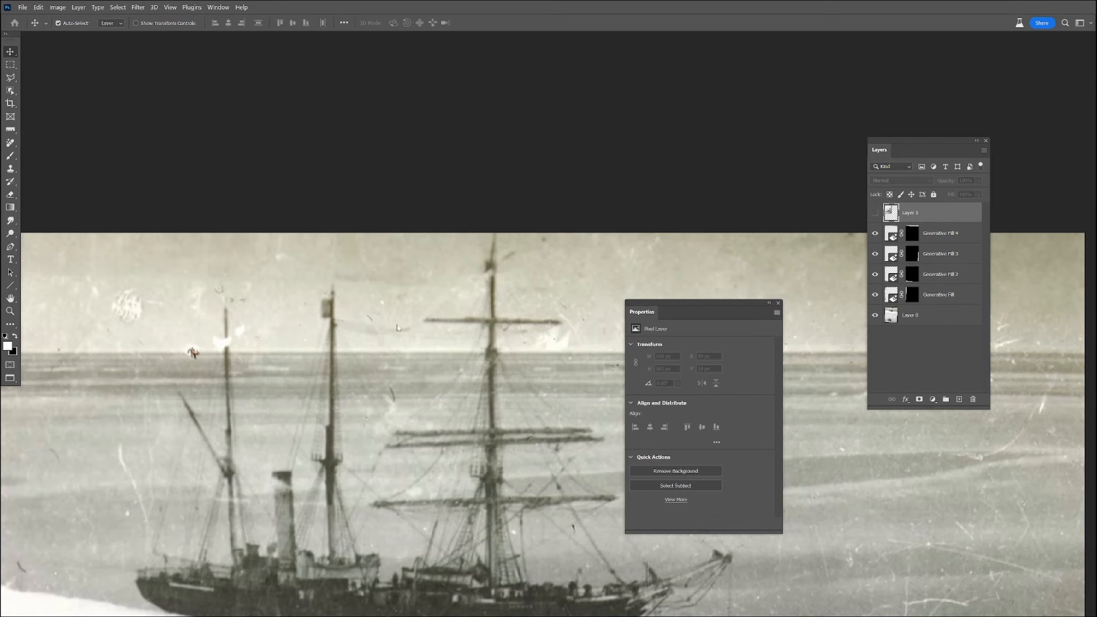
drag(386, 309, 504, 213)
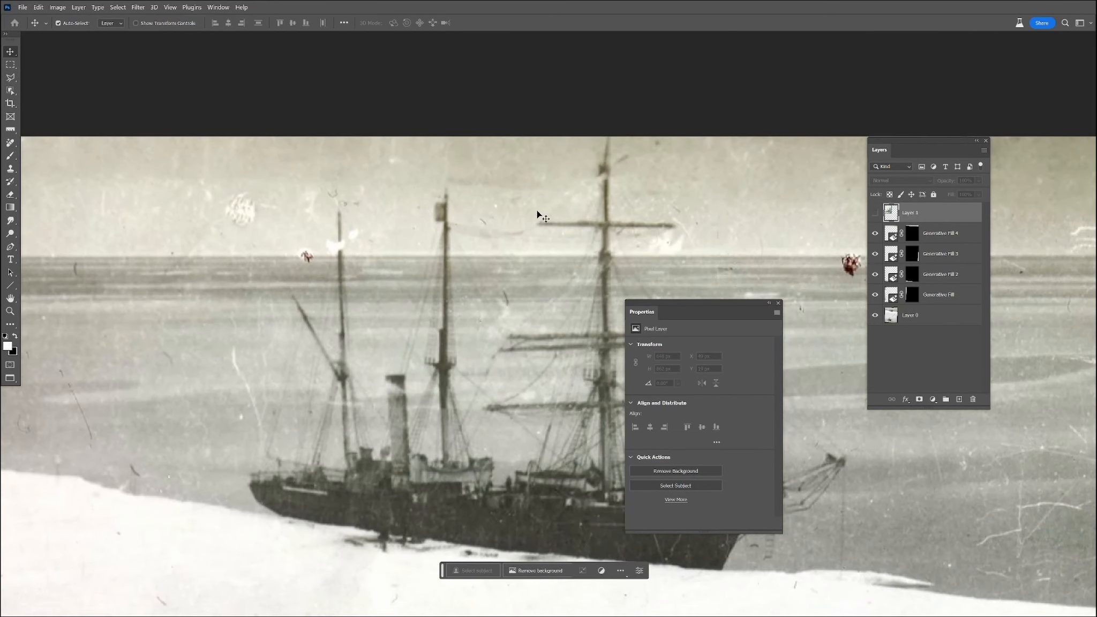
scroll(527, 201, down, 3)
drag(486, 335, 496, 220)
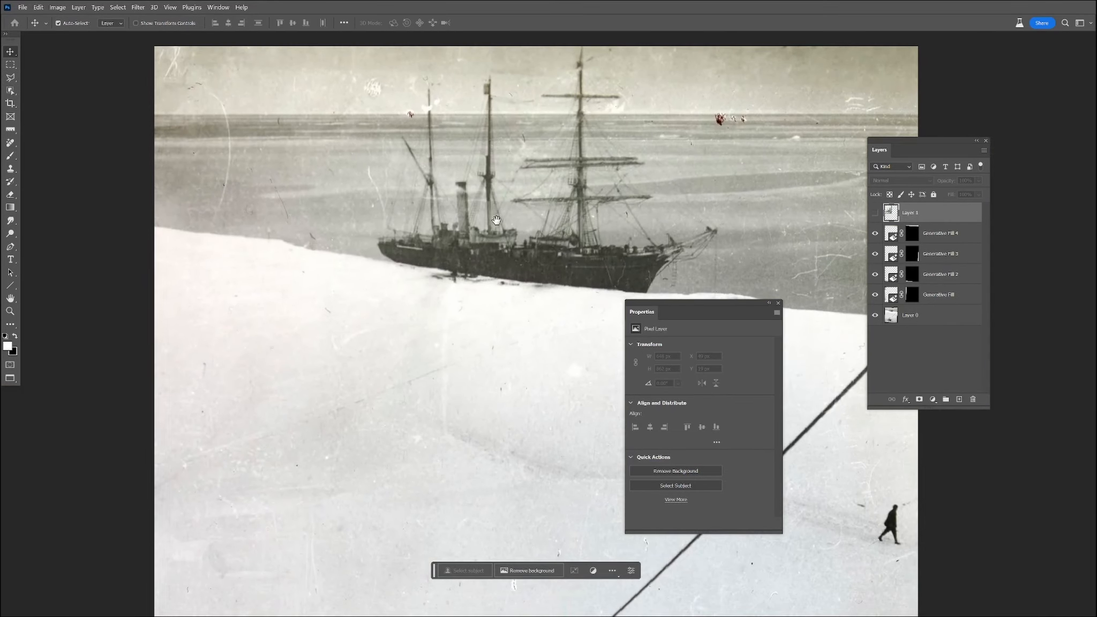
click(875, 212)
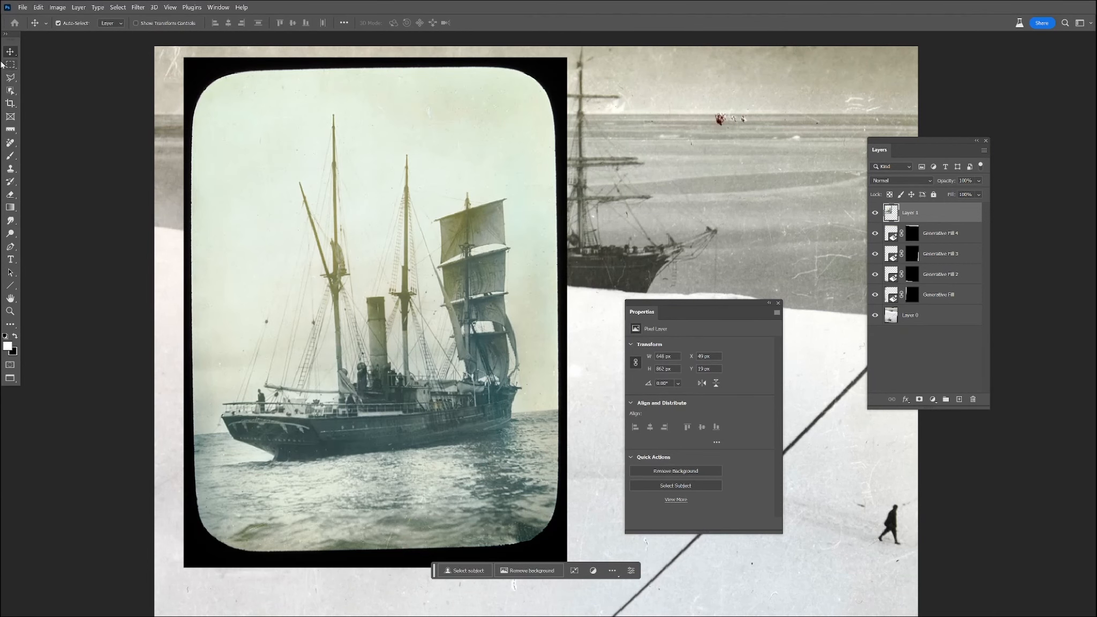
- Shift the reference photo toward the canvas's left edge, lasso the top of its square-rigged mast, and copy it to a new layer
drag(367, 232, 265, 271)
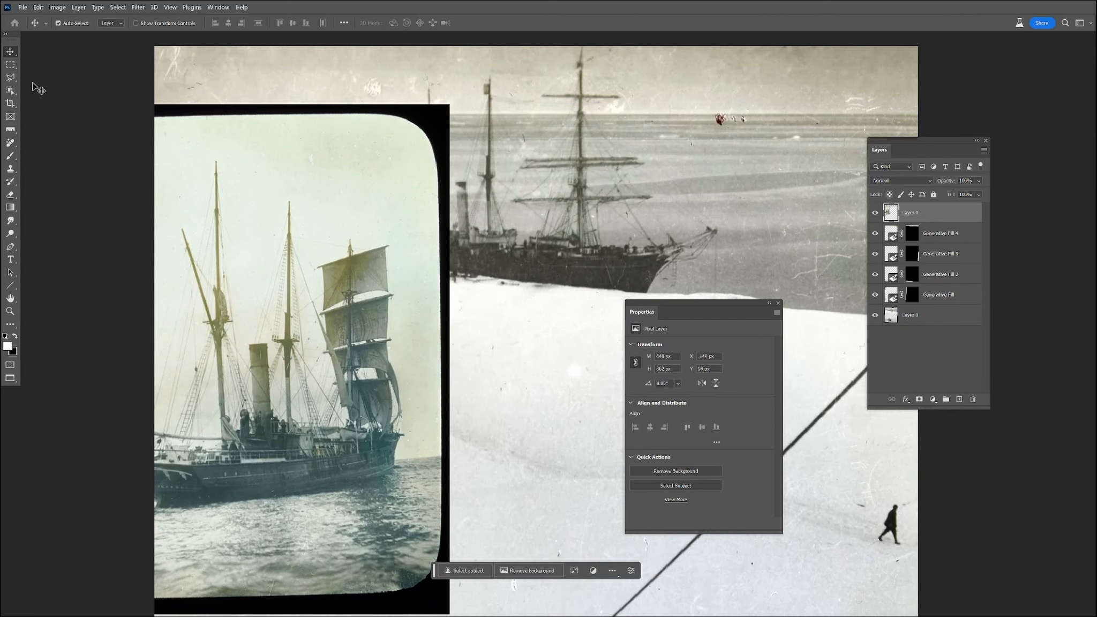
key(ctrl+plus)
click(11, 78)
mouse_move(367, 389)
mouse_down()
mouse_move(341, 433)
mouse_move(430, 416)
mouse_move(445, 389)
mouse_move(369, 389)
mouse_up()
key(ctrl+j)
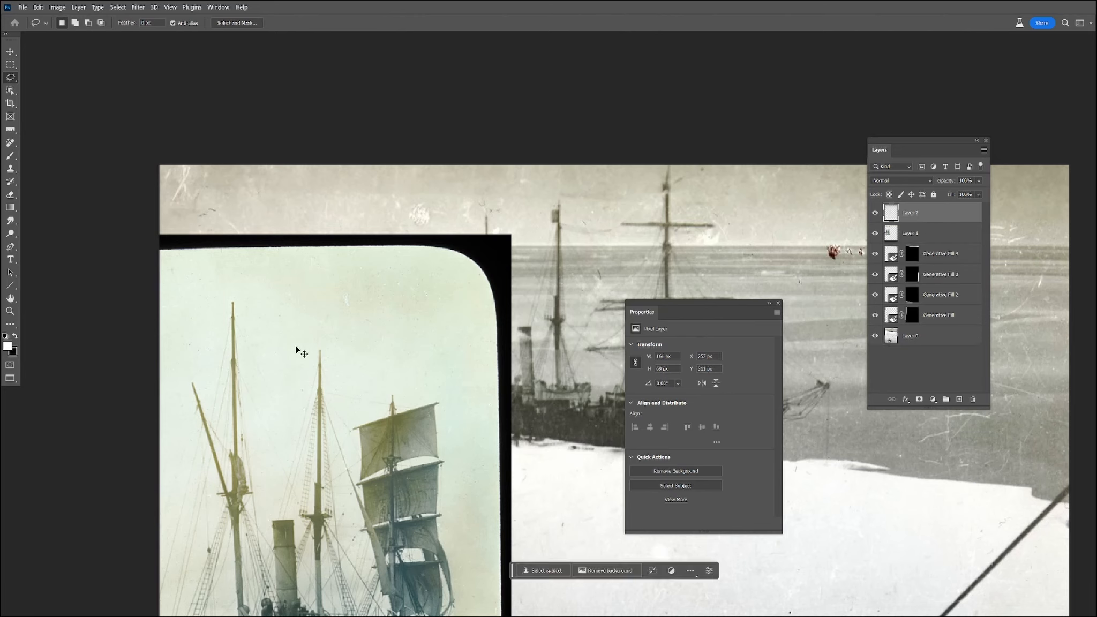
- Hide the reference photo on Layer 1 and move the copied mast top onto the ship's square-rigged mast
click(875, 233)
key(v)
drag(409, 396, 677, 205)
scroll(718, 214, up, 2)
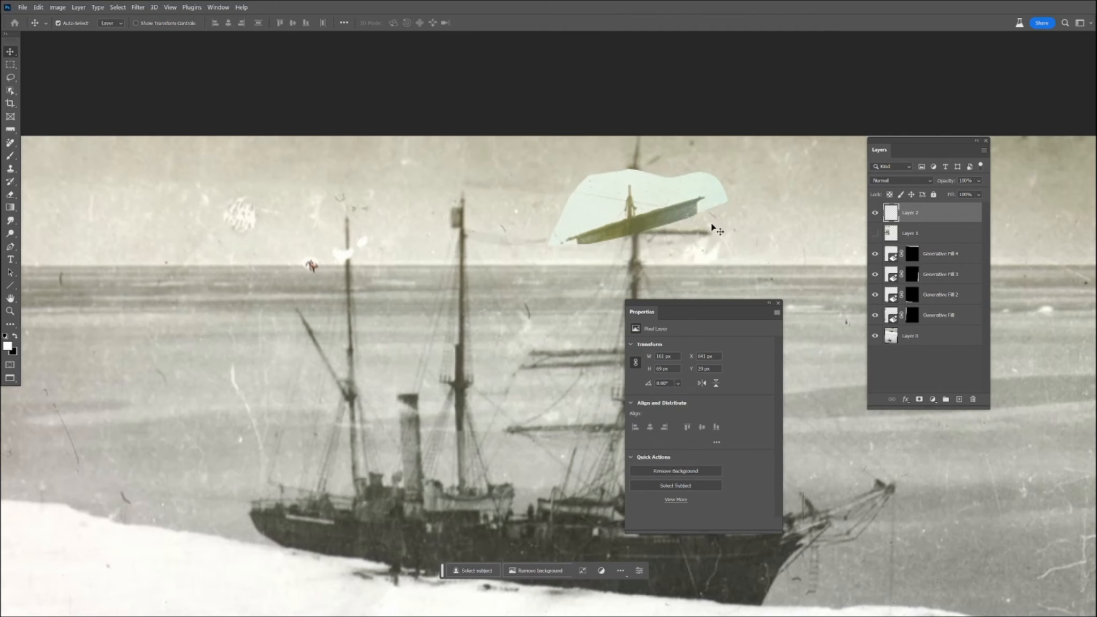
- Set the copied mast top to 60% opacity and transform it to about 172 × 73 px over the original mast
key(6)
key(ctrl+t)
drag(711, 226, 716, 234)
drag(731, 177, 725, 203)
key(Return)
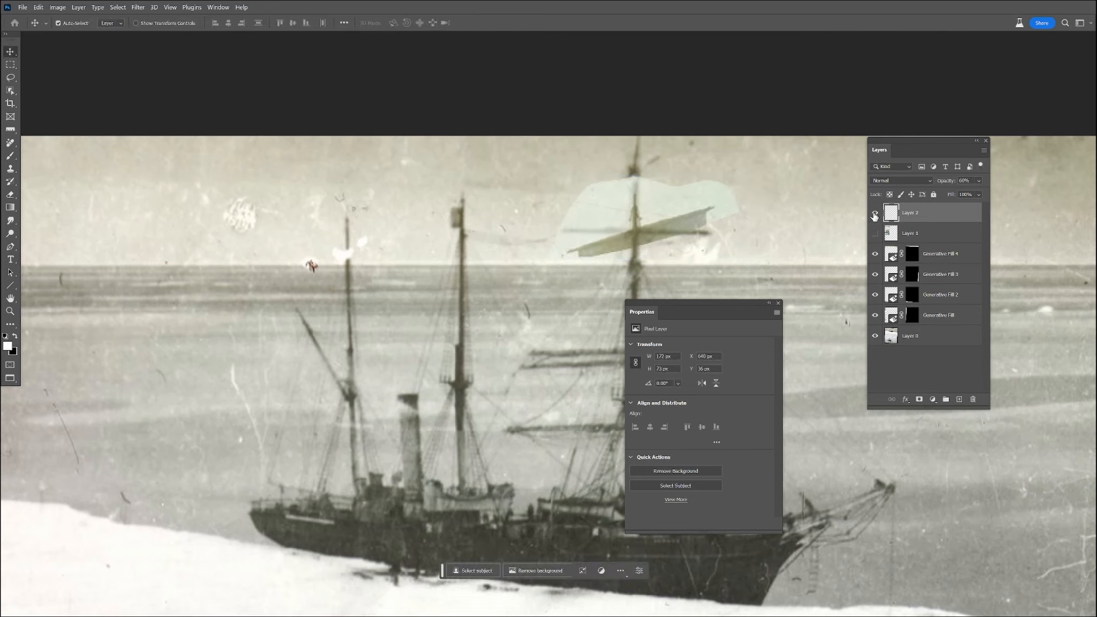
- Hide Generative Fill 4, shift the copied mast top up to align with the original mast, and set its opacity to 100%
click(875, 213)
click(876, 255)
click(875, 213)
click(876, 213)
click(875, 213)
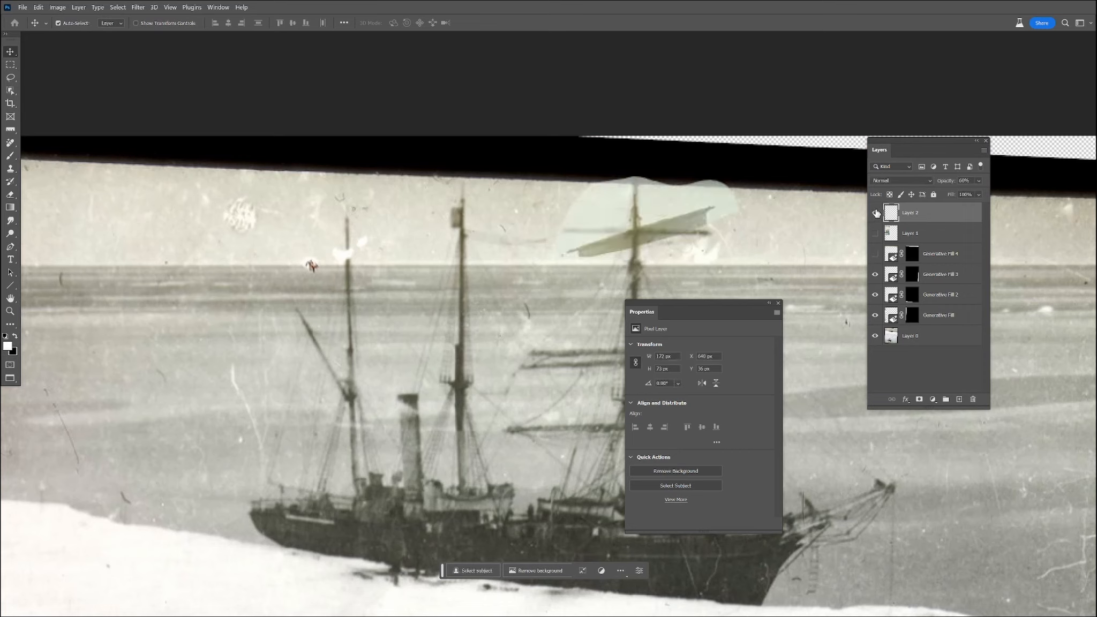
click(876, 213)
click(876, 213)
drag(666, 223, 669, 206)
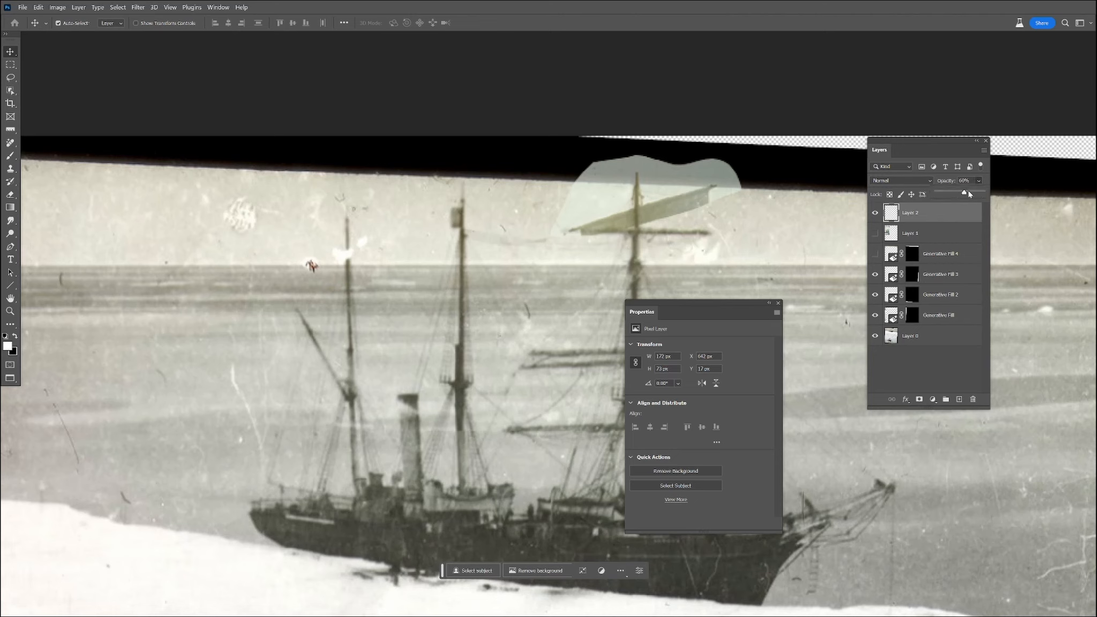
drag(968, 193, 983, 192)
click(874, 253)
- Add a mask to Layer 2, brush away the sail and sky around the mast top at 100% opacity, and show Generative Fill 4
click(10, 156)
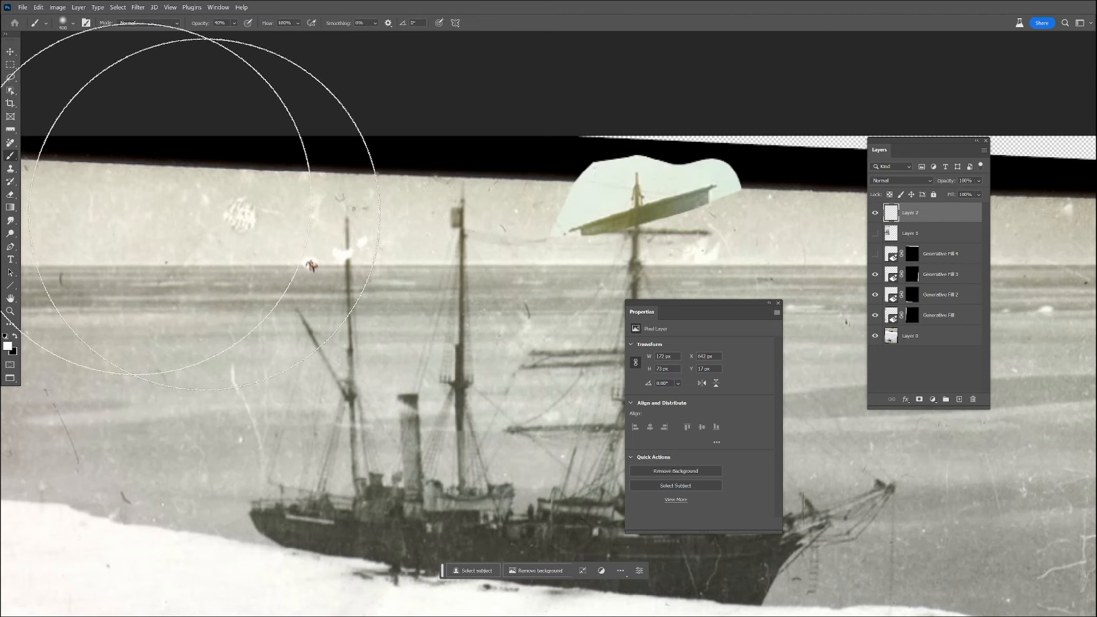
click(919, 399)
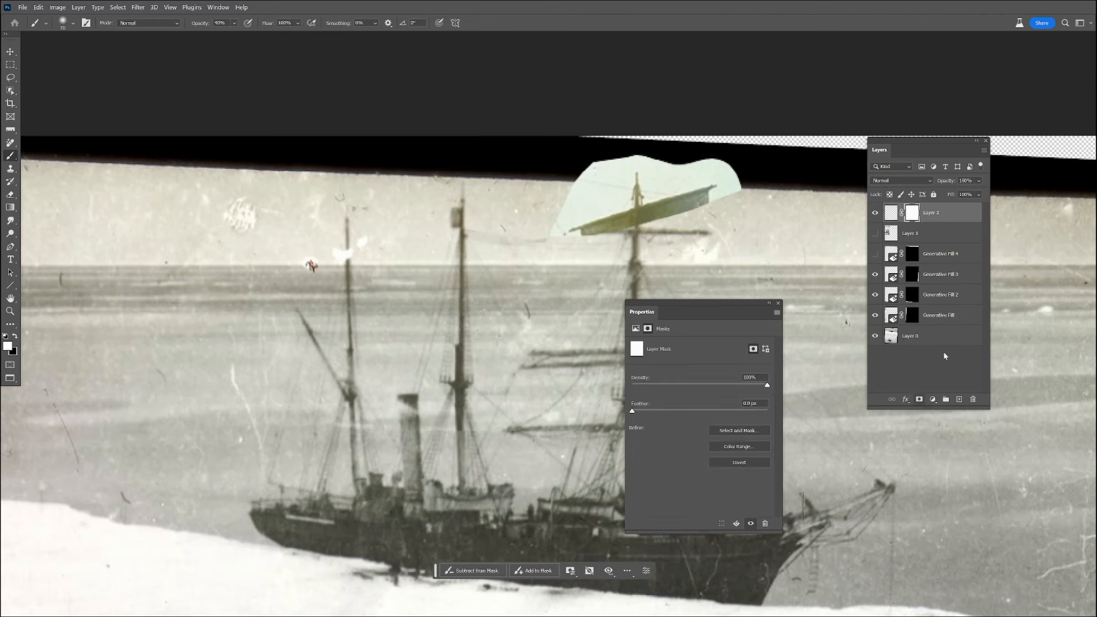
key(bracketleft)
key(bracketleft)
key(bracketleft)
key(bracketleft)
key(bracketleft)
key(bracketleft)
key(x)
click(234, 24)
mouse_move(623, 216)
mouse_down()
mouse_move(569, 232)
mouse_move(594, 223)
mouse_move(546, 230)
mouse_move(587, 207)
mouse_move(572, 203)
mouse_move(560, 219)
mouse_move(602, 207)
mouse_move(604, 157)
mouse_move(642, 146)
mouse_move(657, 153)
mouse_move(608, 154)
mouse_move(635, 148)
mouse_move(674, 184)
mouse_move(673, 208)
mouse_move(647, 205)
mouse_move(646, 219)
mouse_move(642, 208)
mouse_move(645, 227)
mouse_move(656, 167)
mouse_move(675, 215)
mouse_move(700, 216)
mouse_move(736, 129)
mouse_move(592, 206)
mouse_up()
key(bracketright)
key(bracketright)
key(bracketright)
key(bracketleft)
click(876, 255)
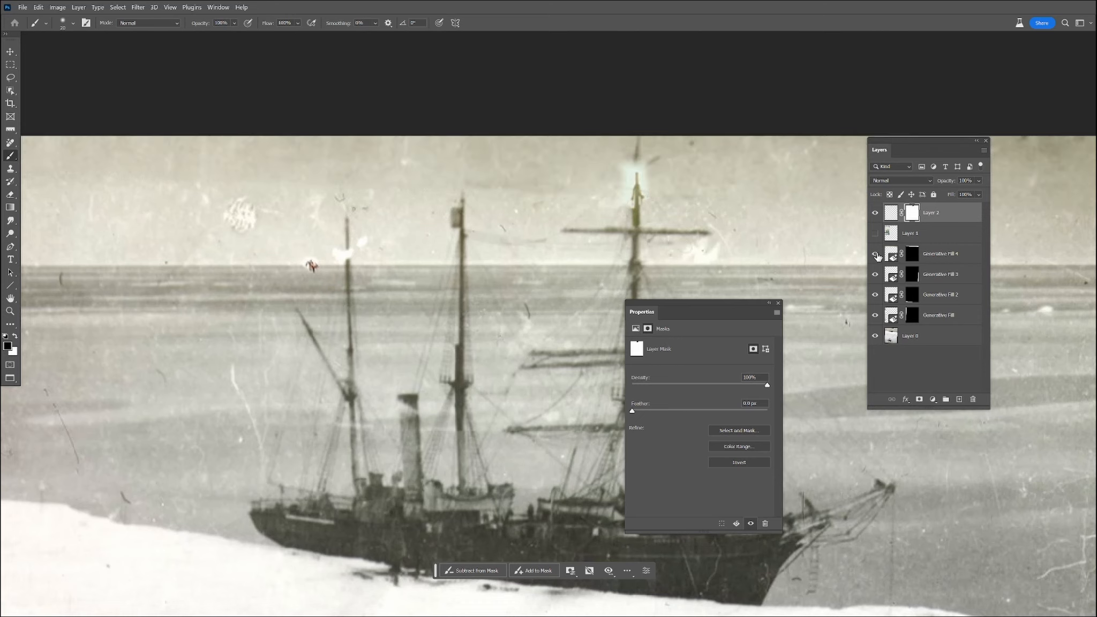
click(919, 399)
key(x)
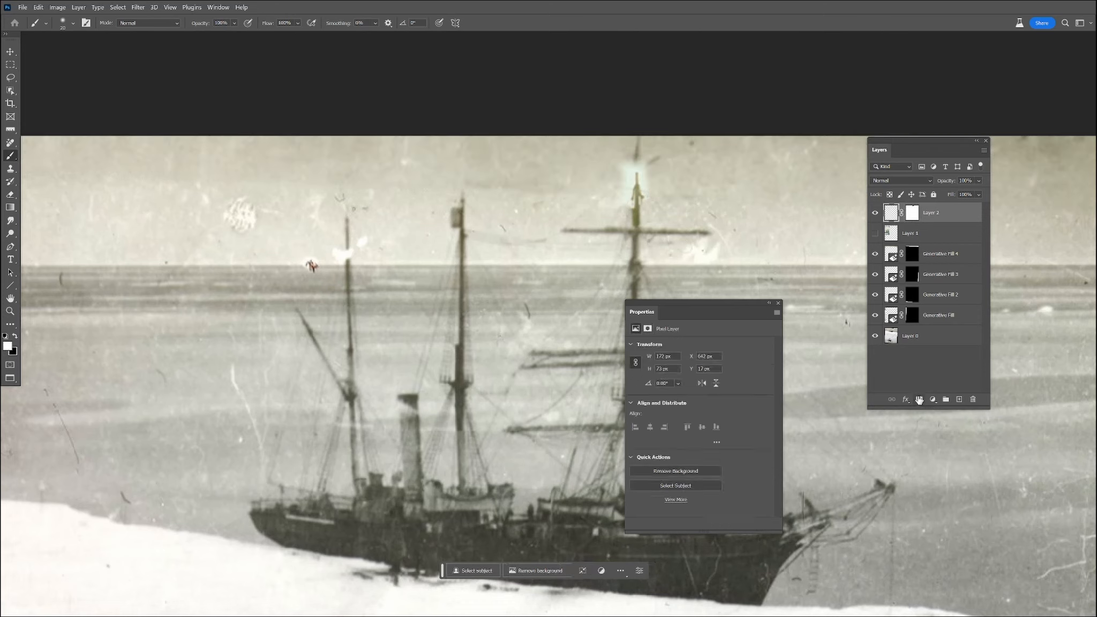
key(ctrl+z)
- Add a Levels adjustment above Layer 2, darken the midtones, and clip it to the mast top layer
click(932, 399)
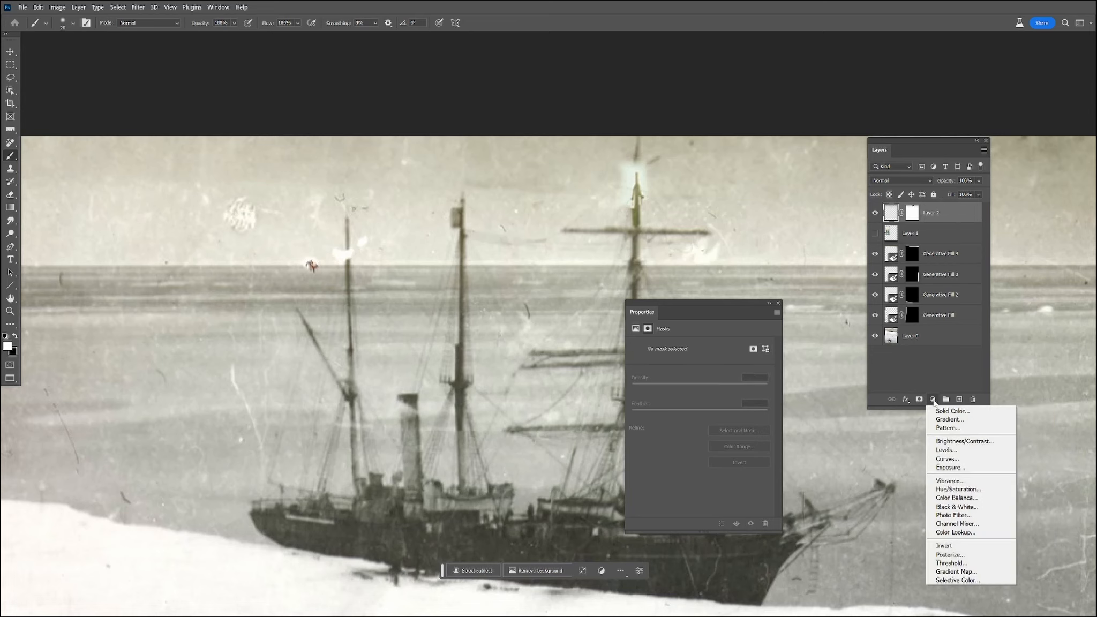
click(946, 450)
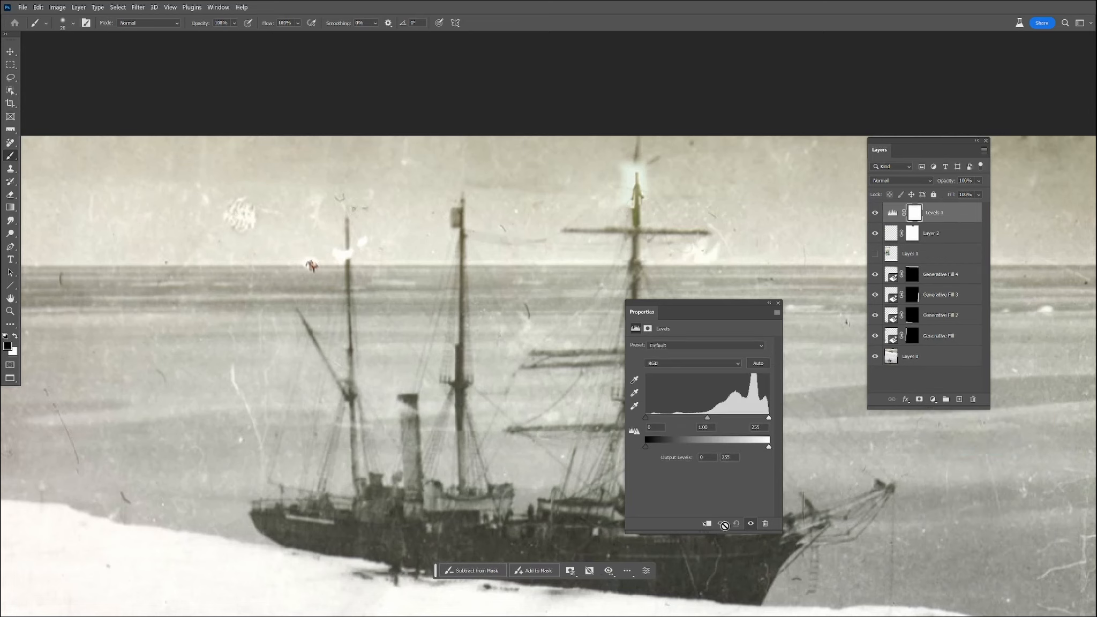
drag(709, 417, 738, 423)
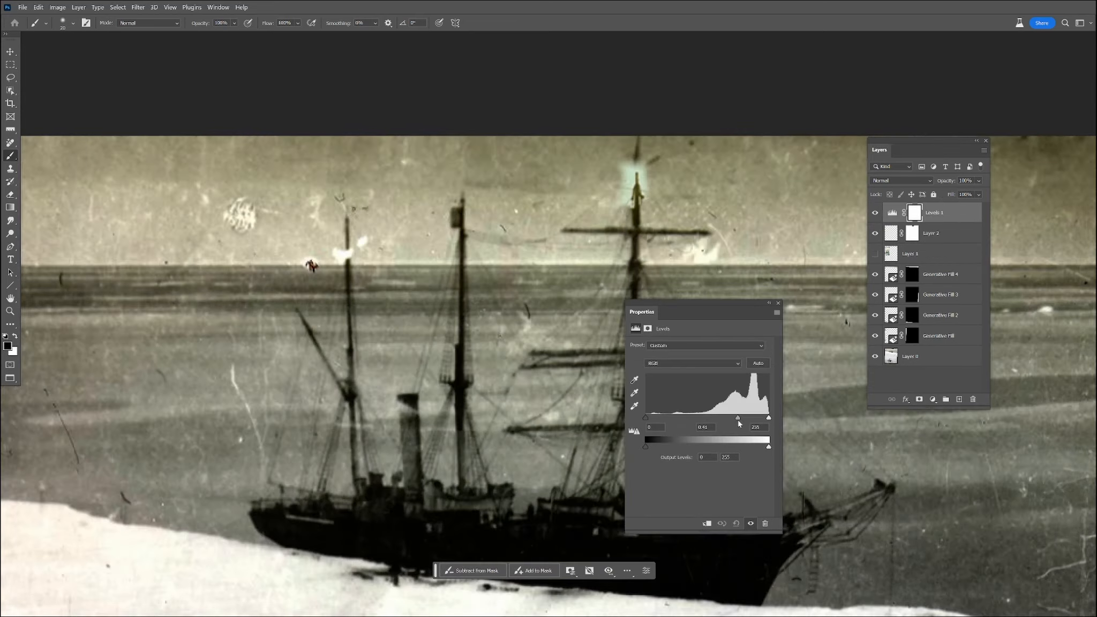
click(706, 523)
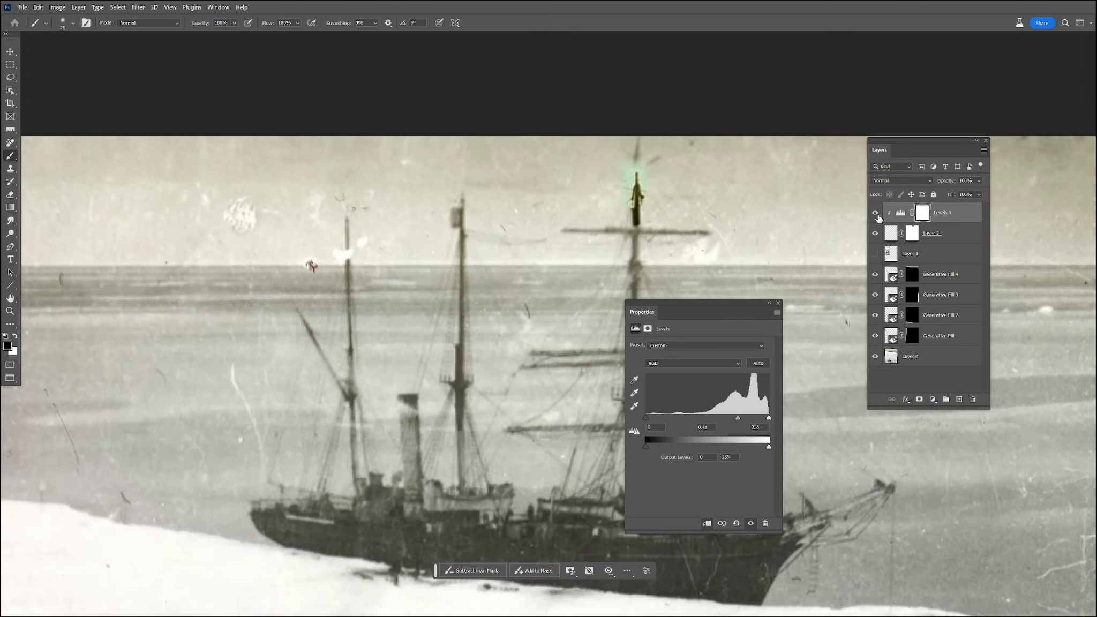
- Set the Levels midtones to 0.39 and the output levels to 54 and 240 for the mast top
mouse_move(738, 420)
mouse_down()
mouse_move(726, 420)
mouse_move(740, 419)
mouse_up()
drag(642, 443, 682, 444)
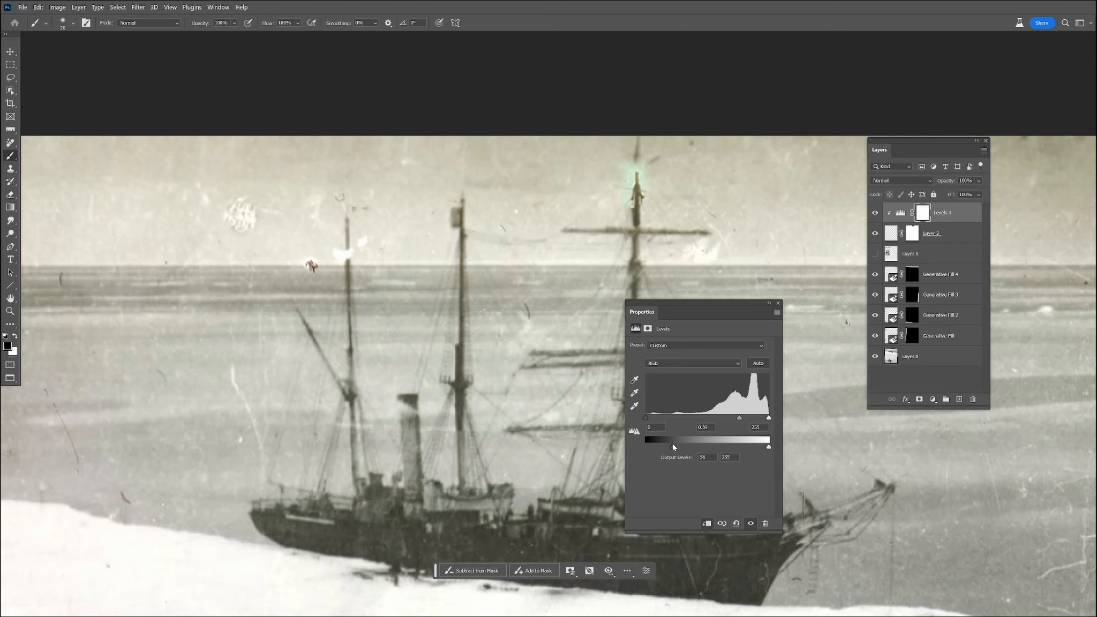
drag(771, 447, 759, 447)
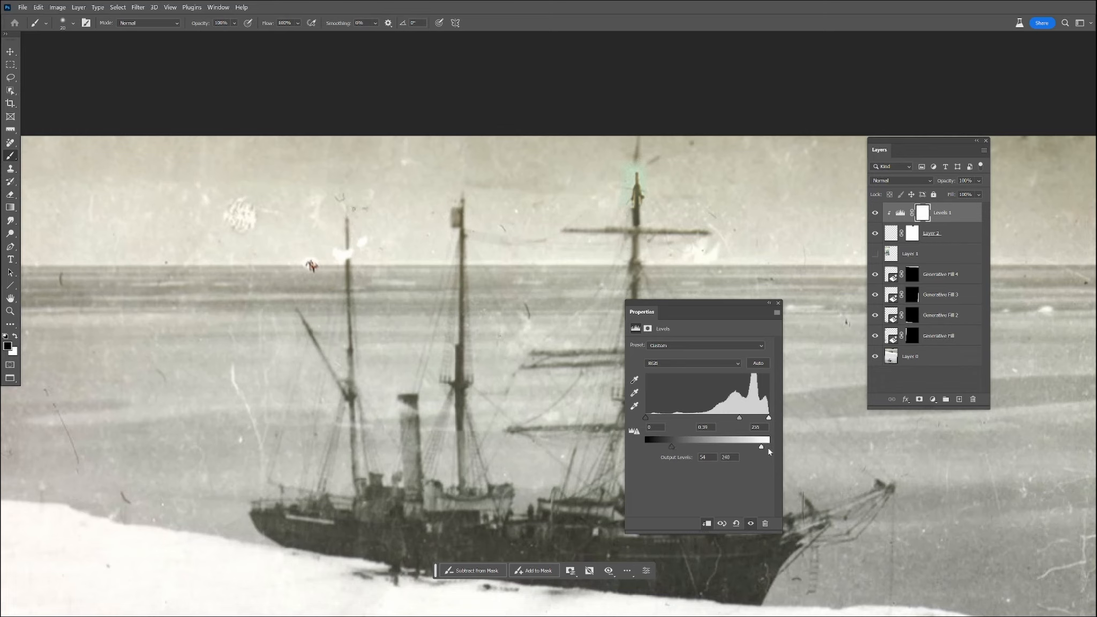
click(777, 304)
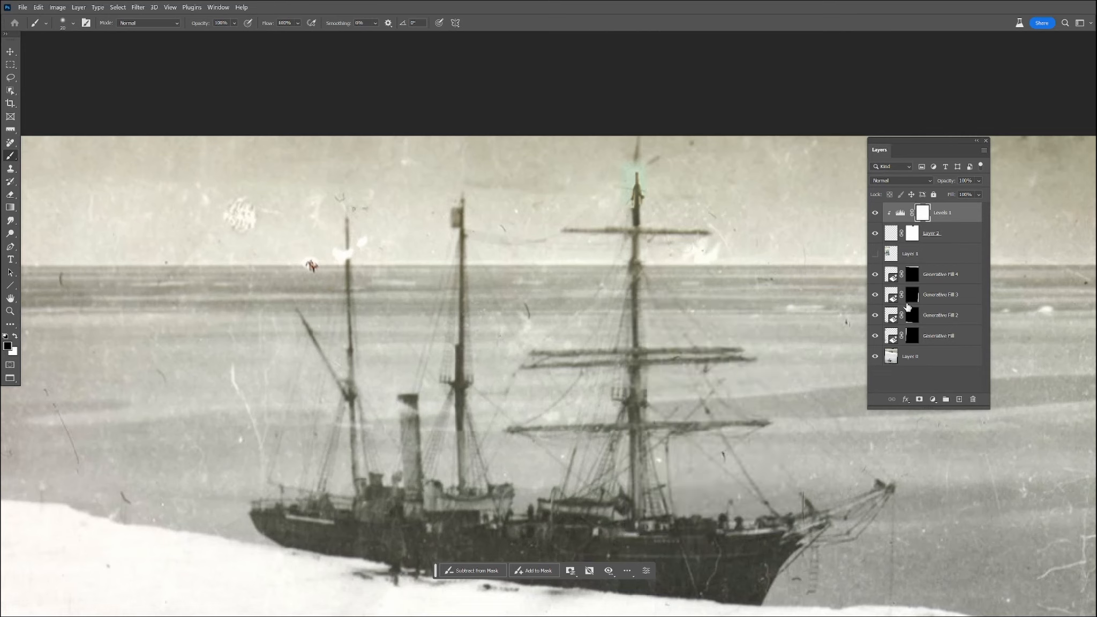
- Delete the reference photo layer and add a Hue/Saturation adjustment at the top of the stack that fully desaturates the image
drag(918, 255, 973, 398)
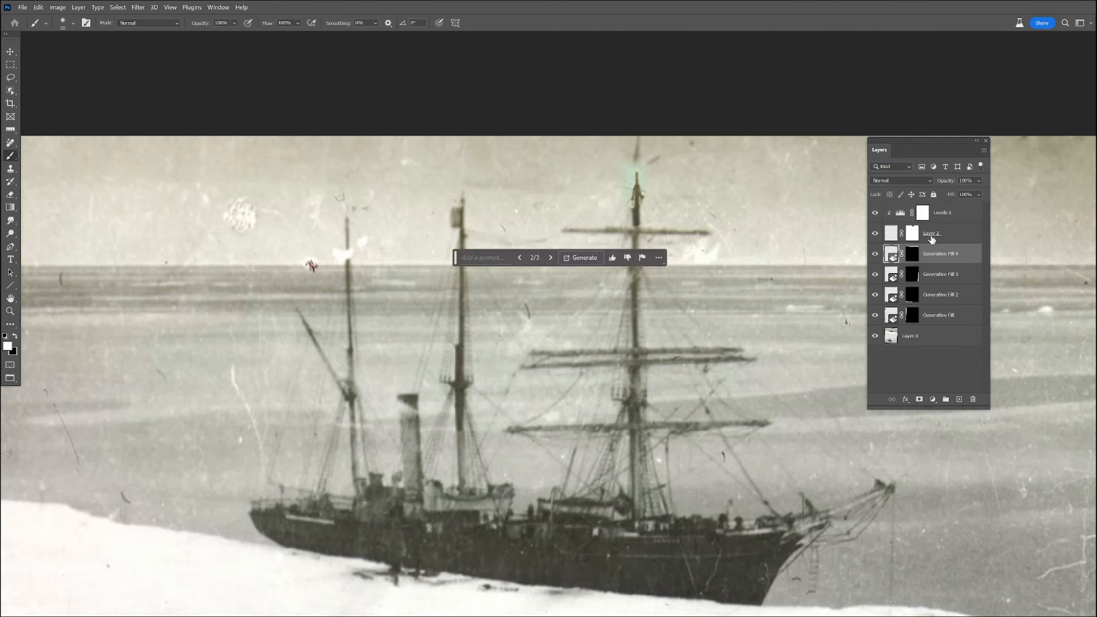
click(951, 214)
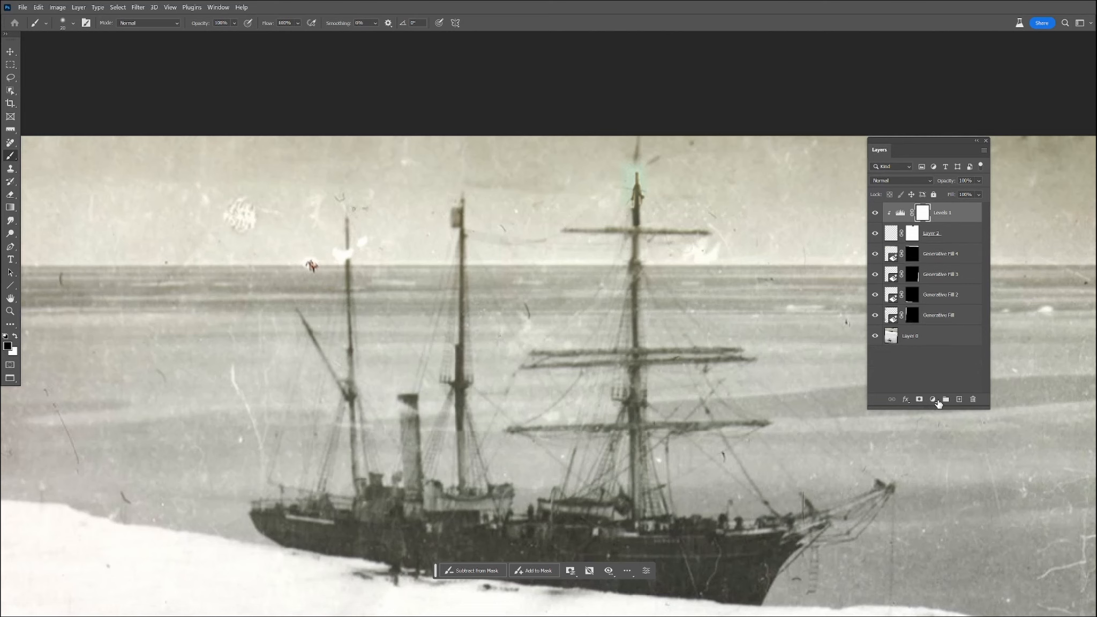
click(932, 399)
click(954, 489)
drag(701, 402, 605, 392)
click(777, 303)
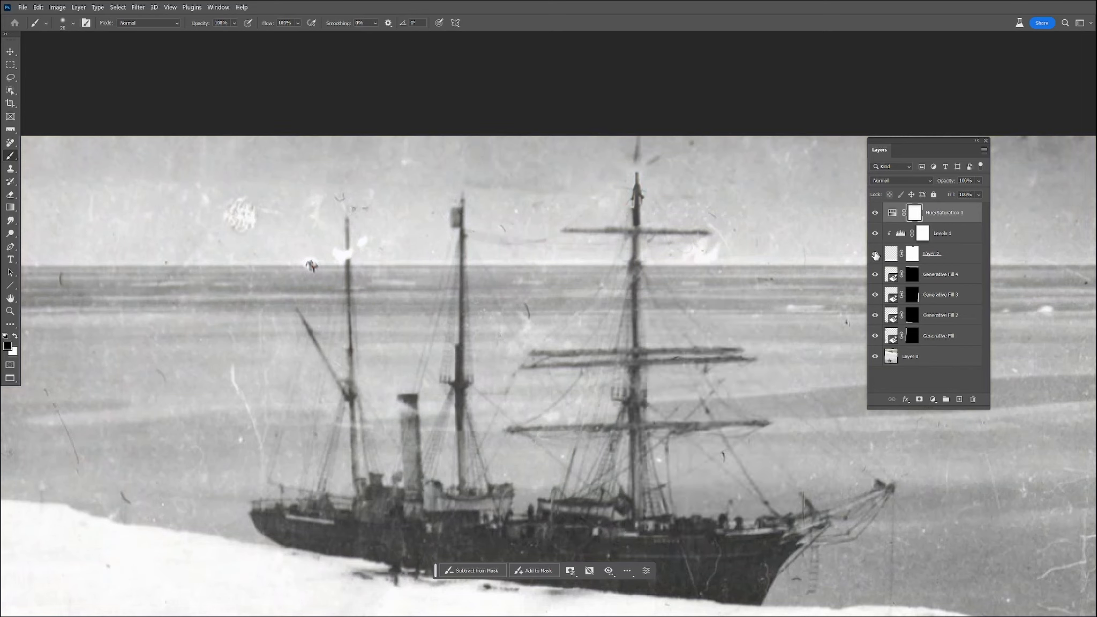
- Target Layer 2's mask and, with a very small brush, trim both sides of the pasted mast just above the upper yard
click(911, 254)
scroll(633, 198, up, 5)
key(bracketleft)
key(bracketleft)
key(bracketleft)
key(bracketleft)
key(bracketleft)
key(bracketleft)
key(bracketleft)
key(bracketleft)
key(bracketleft)
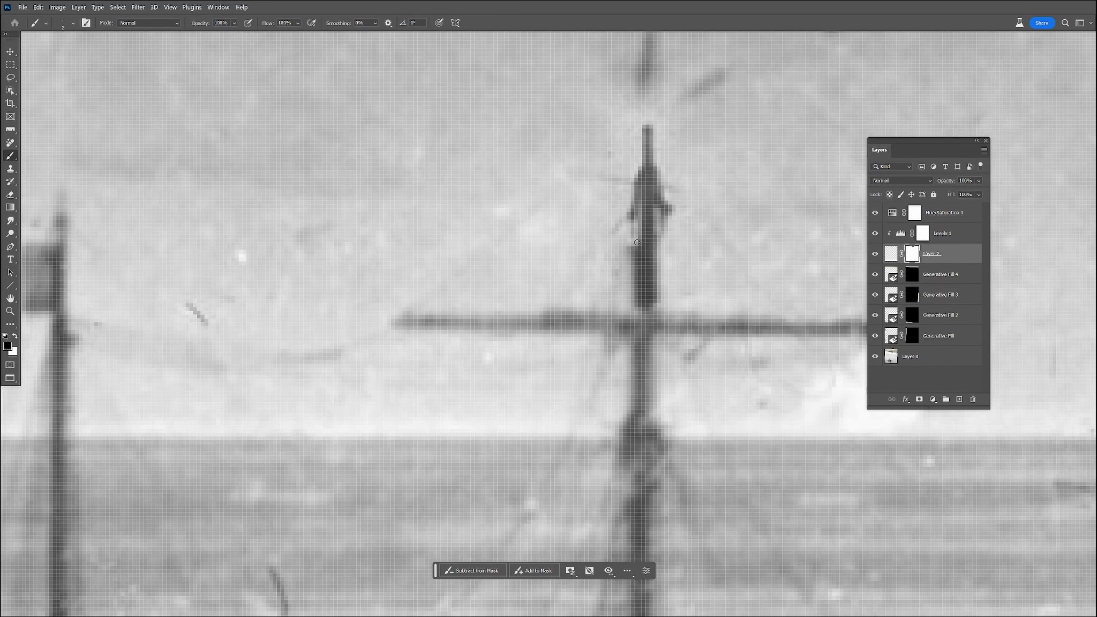
drag(632, 261, 636, 300)
drag(657, 227, 655, 307)
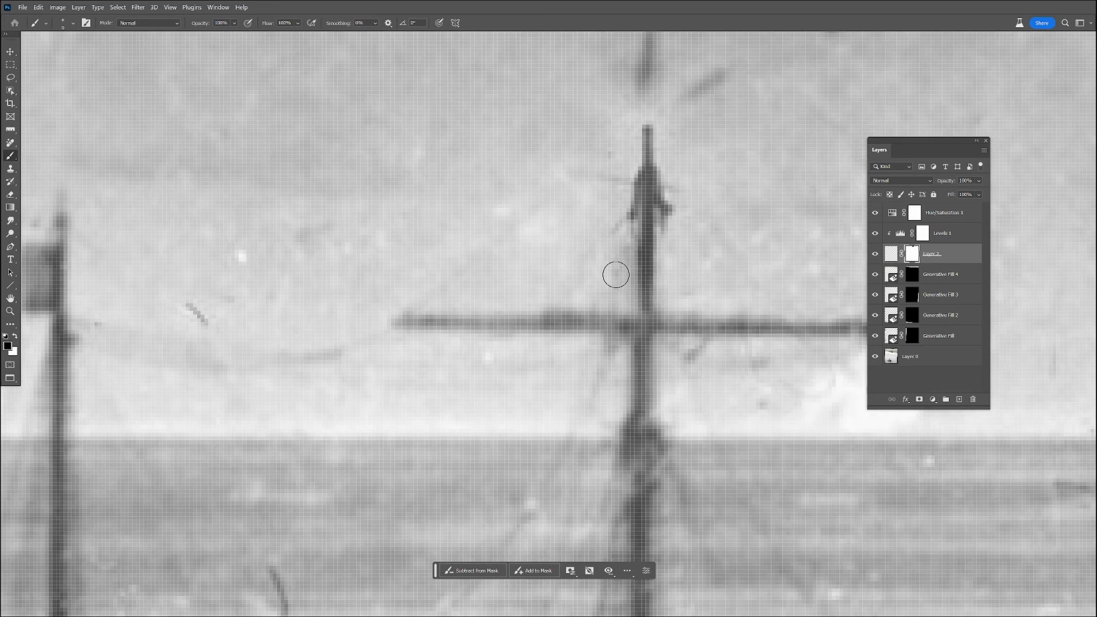
- Mask out the stray rigging bits on both sides of the pasted mast's upper part
drag(624, 161, 622, 232)
key([)
drag(675, 185, 669, 184)
mouse_move(672, 225)
mouse_down()
mouse_move(672, 236)
mouse_move(667, 206)
mouse_up()
key([)
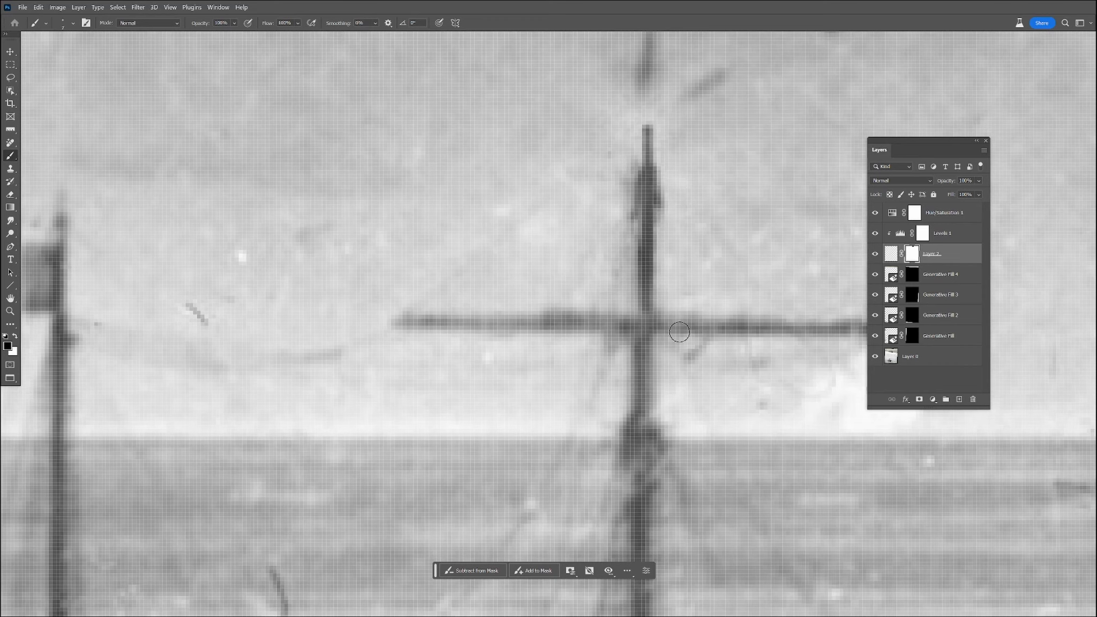
- Try masking beside the mast tip with a smaller brush, and undo the stroke
key([)
key([)
key([)
drag(632, 157, 629, 99)
key(ctrl+z)
- Reopen the Levels 1 adjustment and lower its white output level to 228
scroll(732, 352, down, 1)
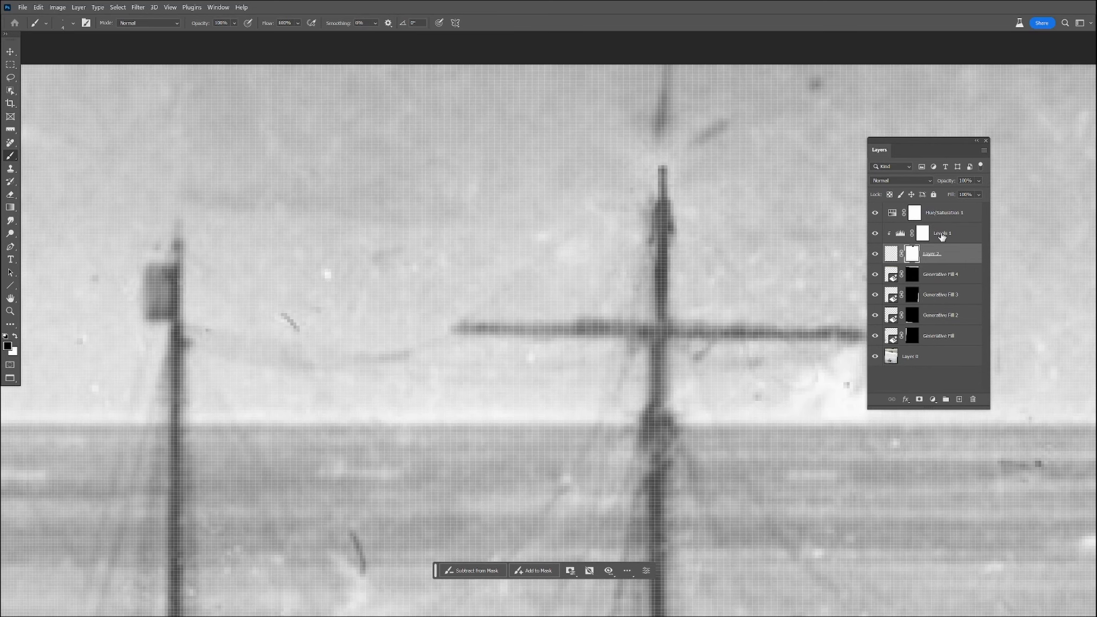
double_click(899, 234)
drag(763, 449, 757, 450)
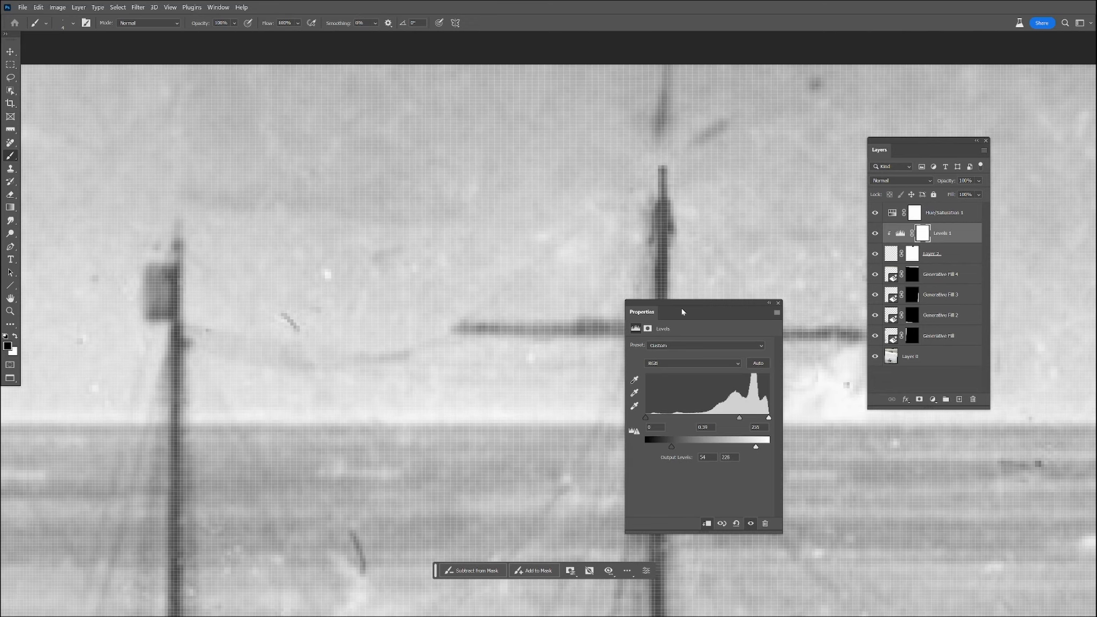
click(778, 303)
- Hide Hue/Saturation 1, merge all layers from Levels 1 down to Layer 0, and delete the Hue/Saturation layer
scroll(754, 321, down, 5)
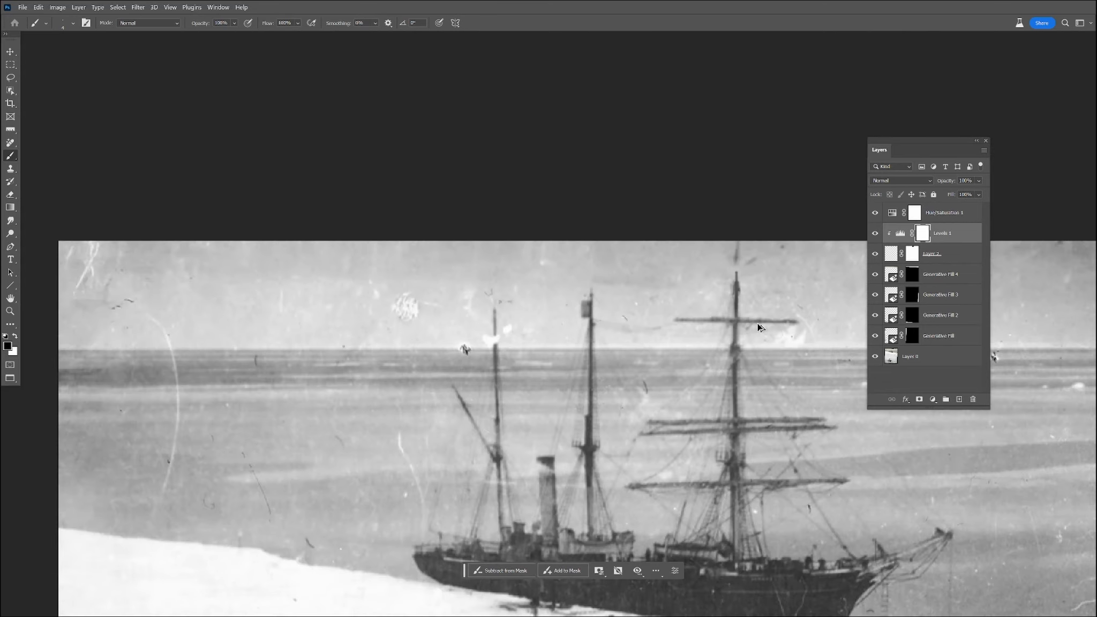
drag(739, 370, 527, 261)
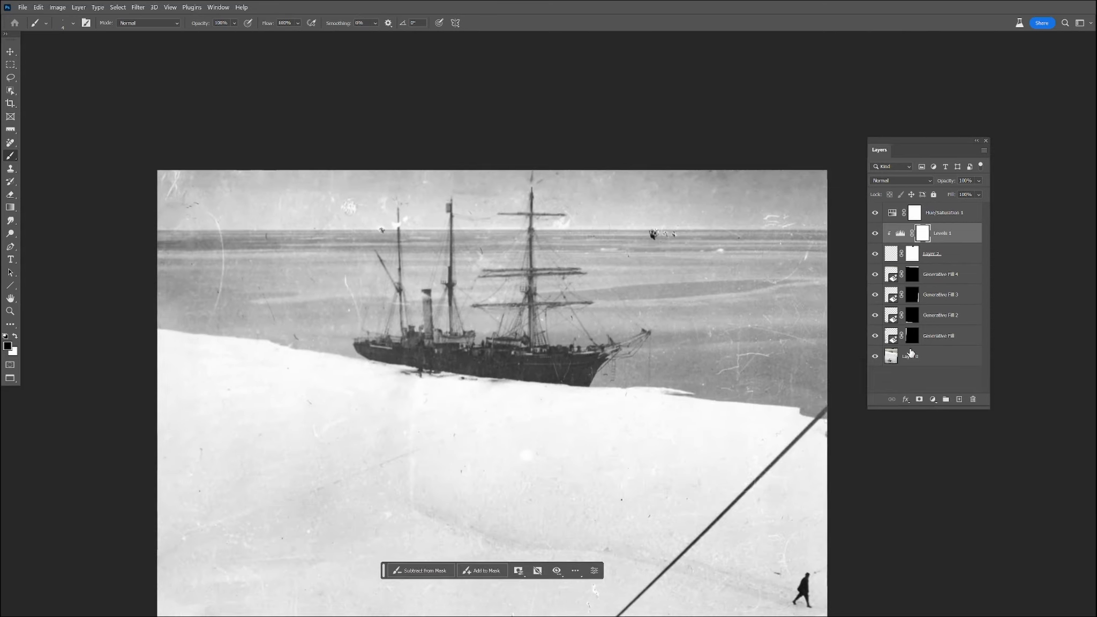
click(927, 360)
shift+click(945, 212)
right_click(945, 213)
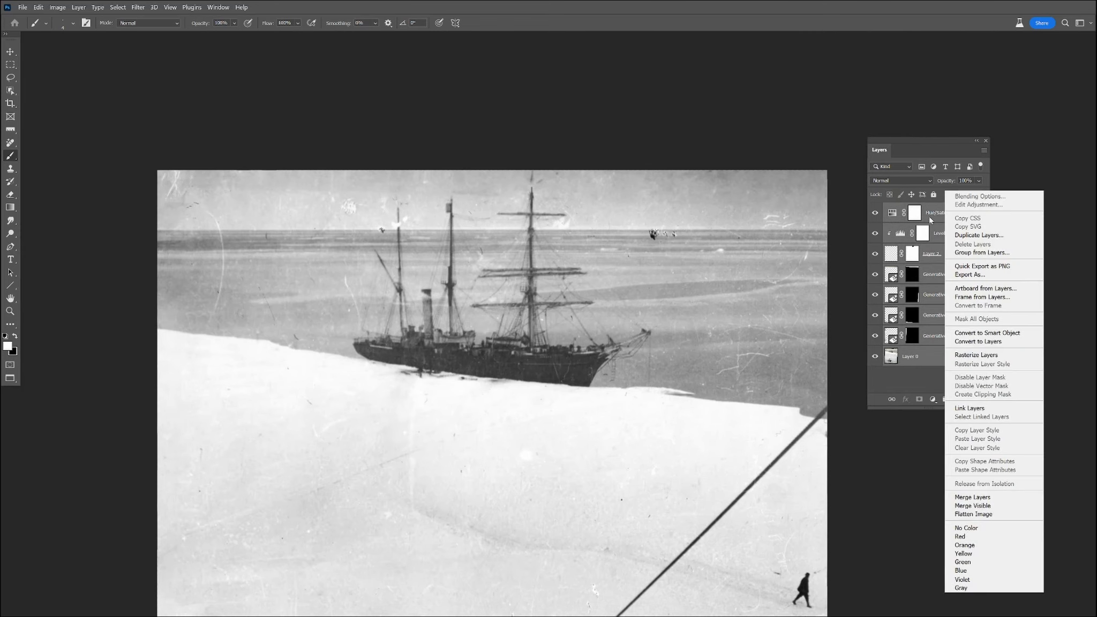
click(872, 212)
click(948, 234)
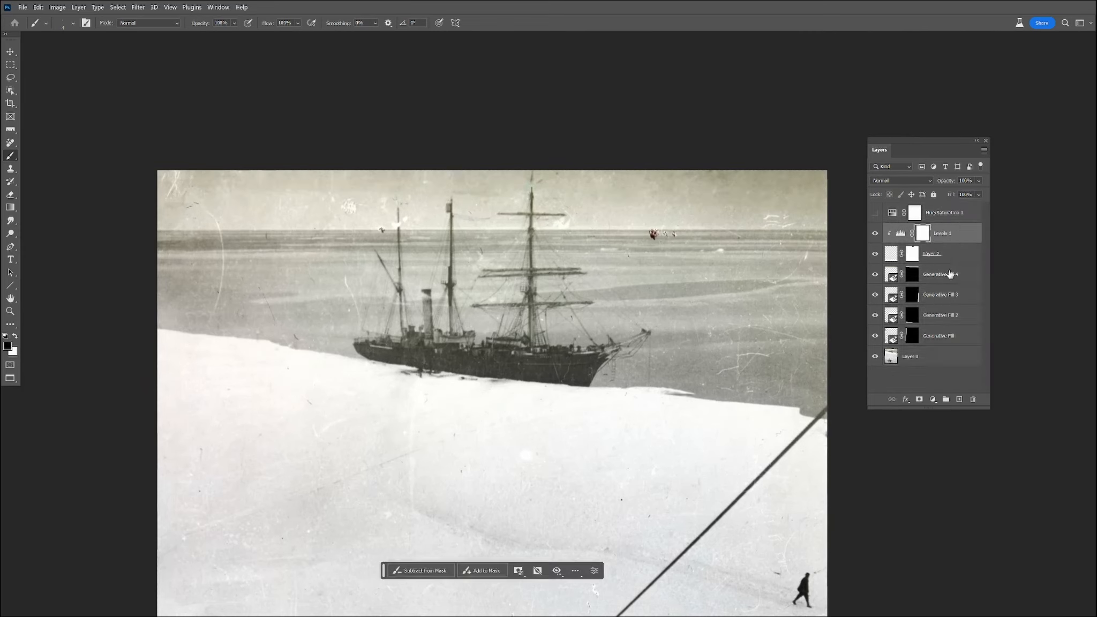
right_click(939, 364)
click(964, 495)
drag(946, 213, 971, 399)
- Review the snow area with the people at the photo's bottom and duplicate the merged Levels 1 layer
drag(678, 409, 711, 427)
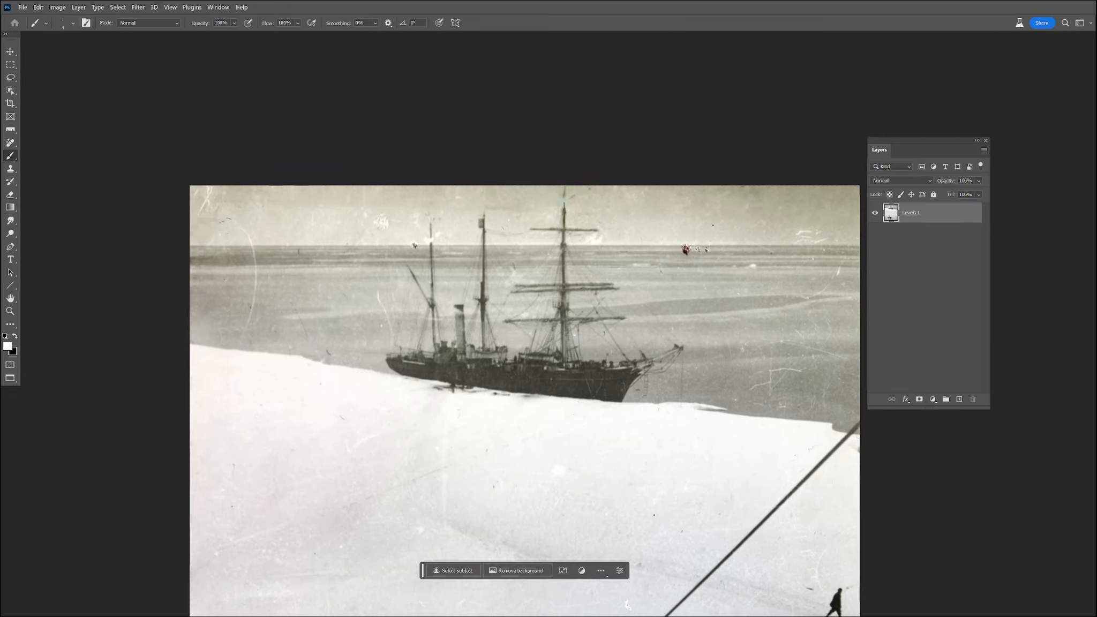
scroll(648, 283, down, 3)
drag(610, 403, 636, 166)
drag(575, 298, 581, 401)
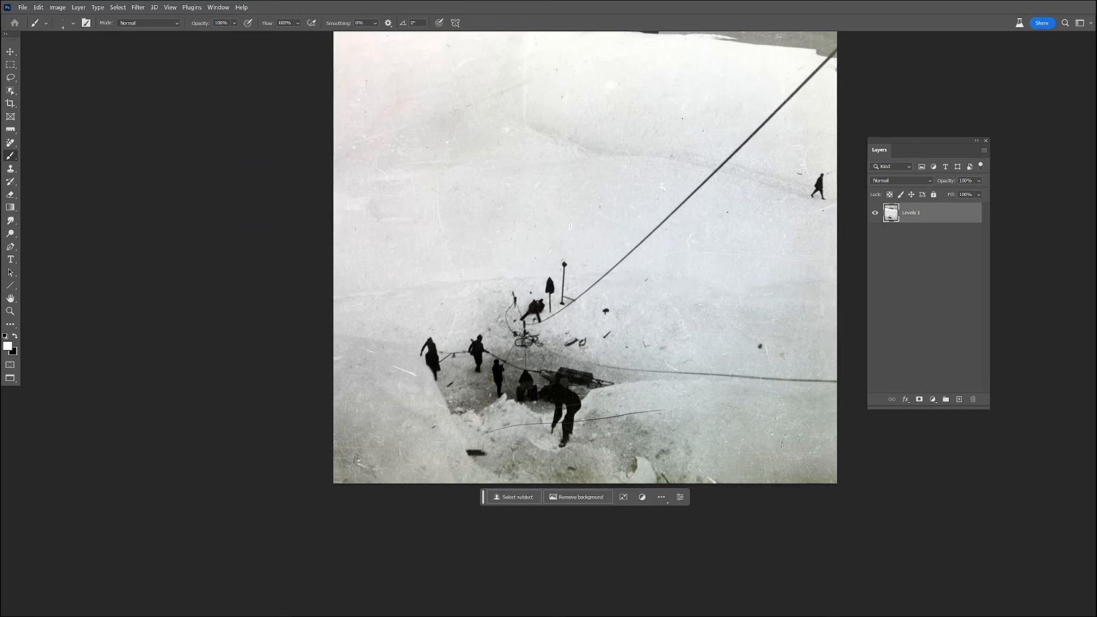
drag(933, 209, 958, 399)
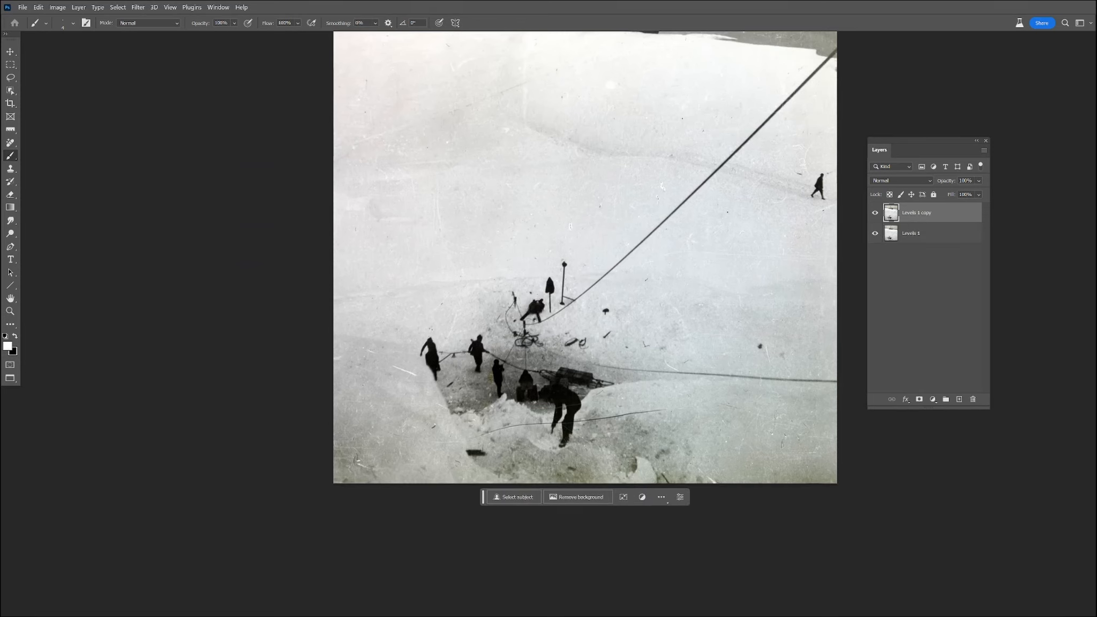
- Try a Shadows/Highlights adjustment with low shadow and highlight amounts on the Levels 1 copy layer
click(57, 7)
mouse_move(97, 31)
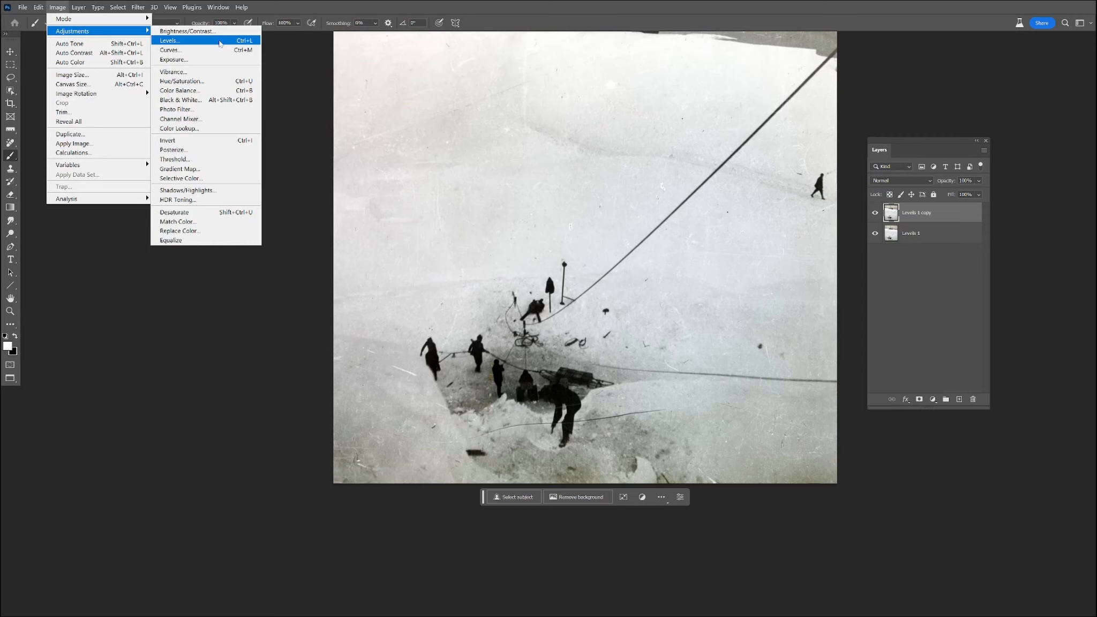
click(187, 190)
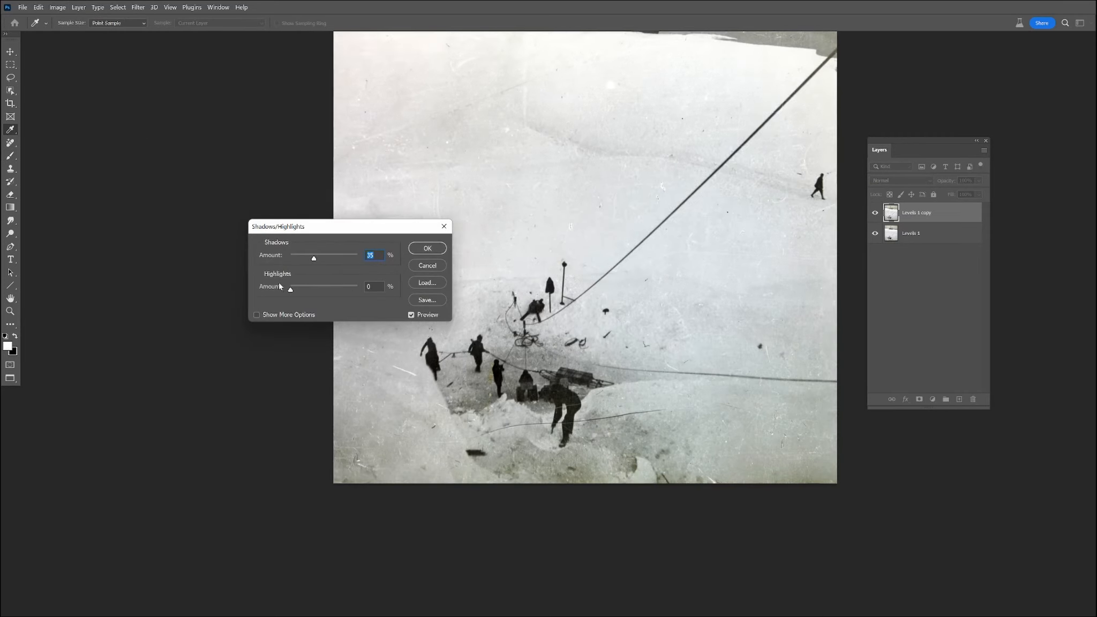
mouse_move(290, 288)
mouse_down()
mouse_move(297, 256)
mouse_move(334, 256)
mouse_move(286, 259)
mouse_move(306, 253)
mouse_move(287, 258)
mouse_move(301, 292)
mouse_up()
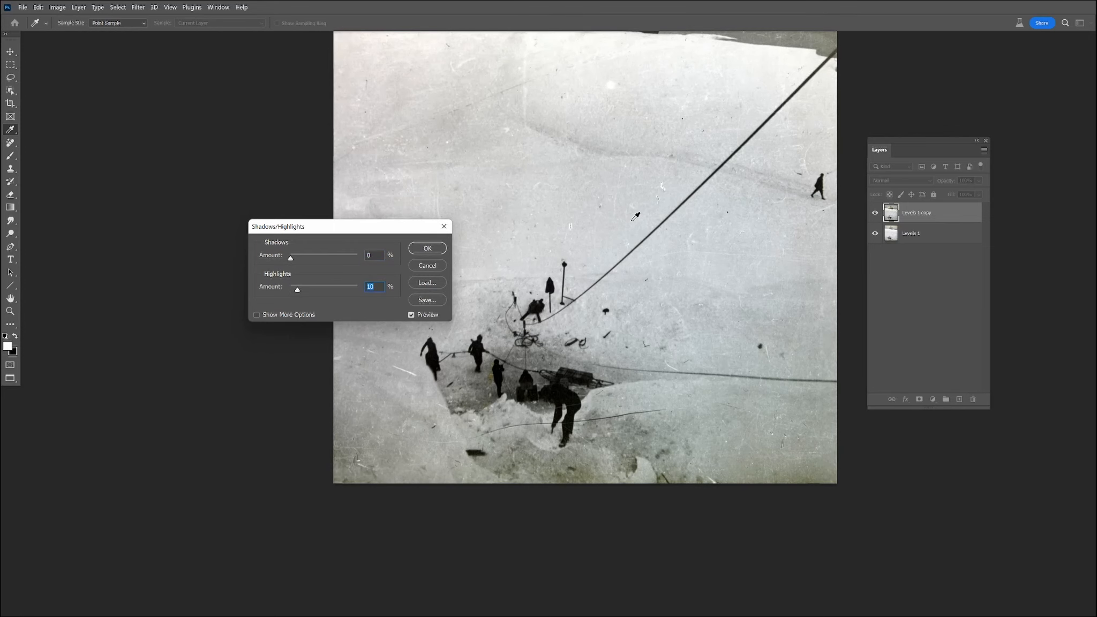
drag(626, 126, 605, 277)
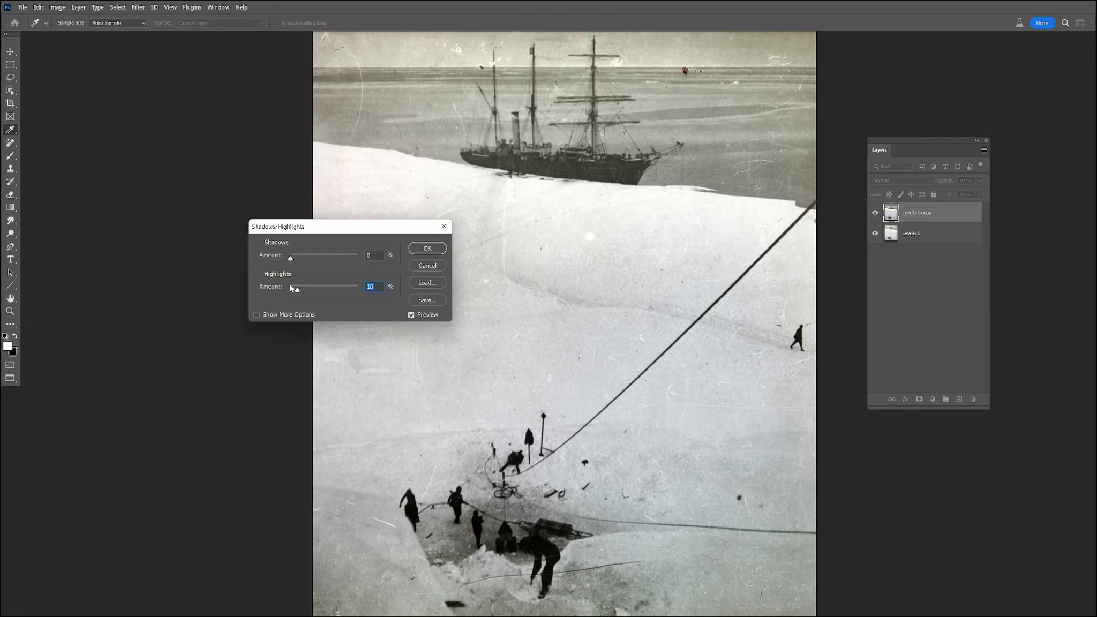
drag(291, 259, 295, 290)
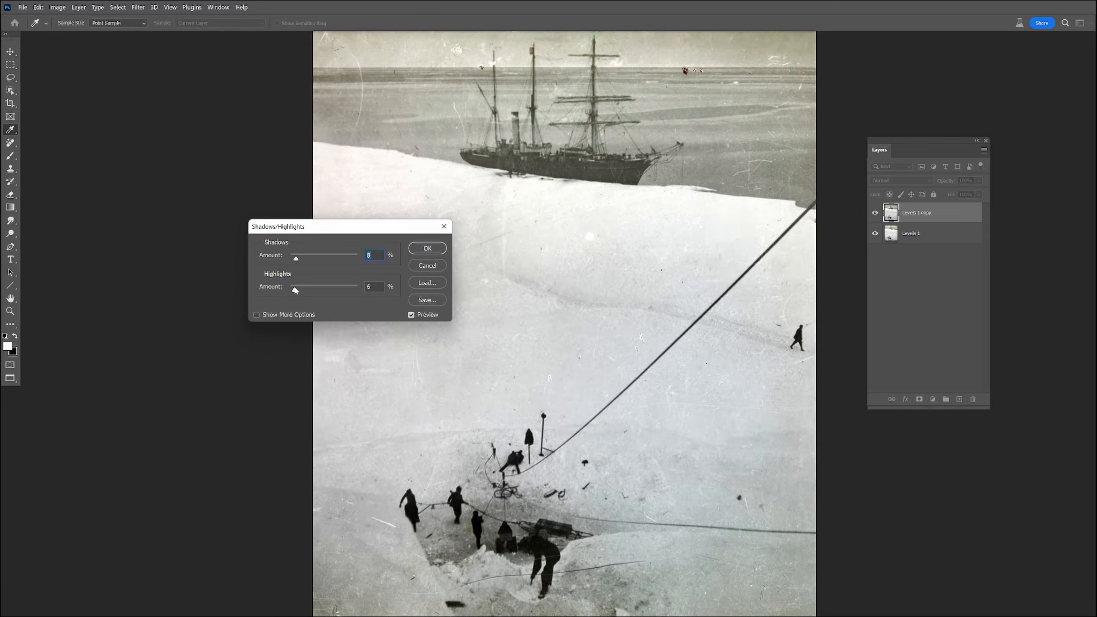
click(430, 251)
scroll(530, 275, down, 1)
drag(549, 273, 478, 260)
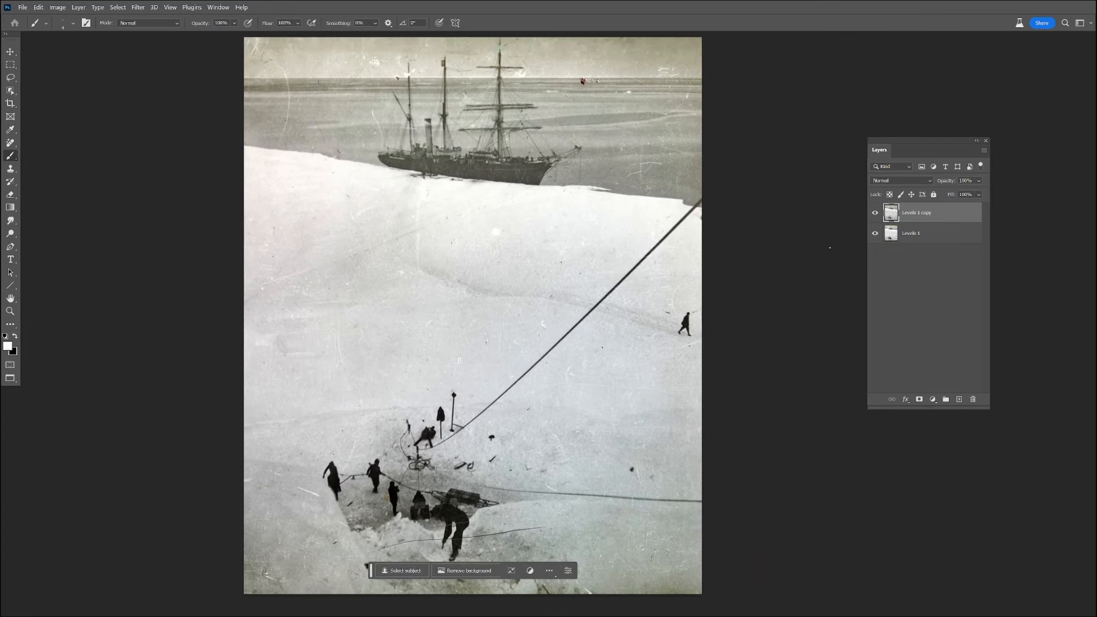
- Compare the adjusted Levels 1 copy with the layer beneath and lower its opacity to 57%
click(875, 213)
click(875, 213)
click(875, 213)
click(875, 213)
click(875, 213)
click(875, 213)
click(978, 181)
drag(984, 191, 962, 195)
- Check the softened copy against the layer beneath once more and delete the Levels 1 copy layer
click(875, 213)
click(875, 213)
click(875, 213)
click(874, 213)
click(875, 213)
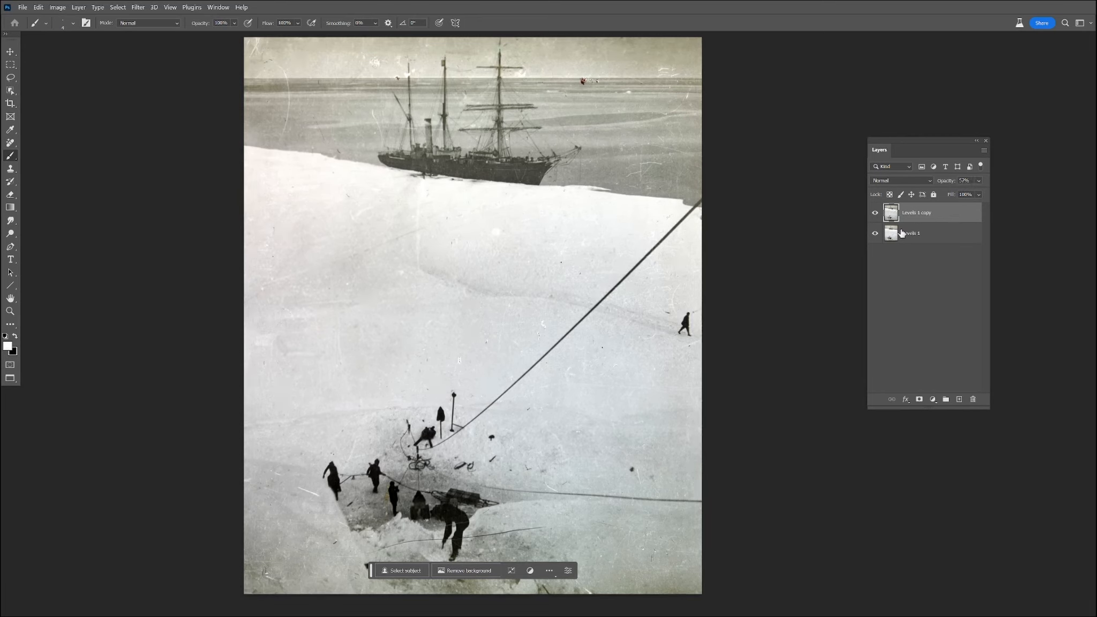
click(876, 213)
drag(915, 214, 973, 399)
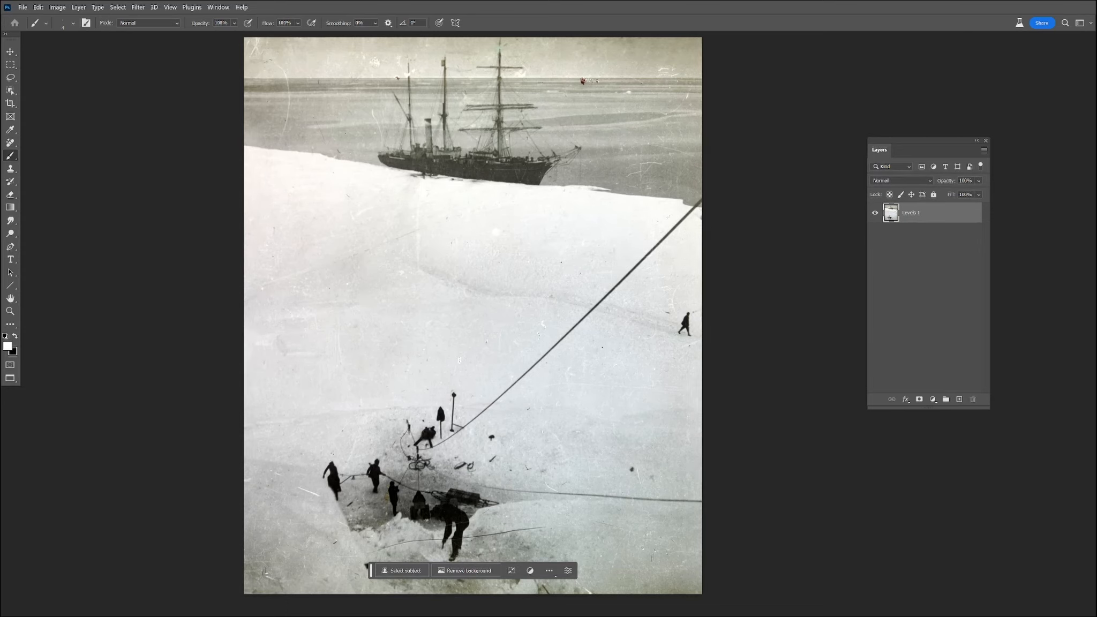
- Use the Remove tool to erase the white patch, the red spot and the bright blotches around the ship's rear mast
drag(409, 99, 451, 287)
scroll(531, 273, up, 7)
scroll(455, 261, down, 1)
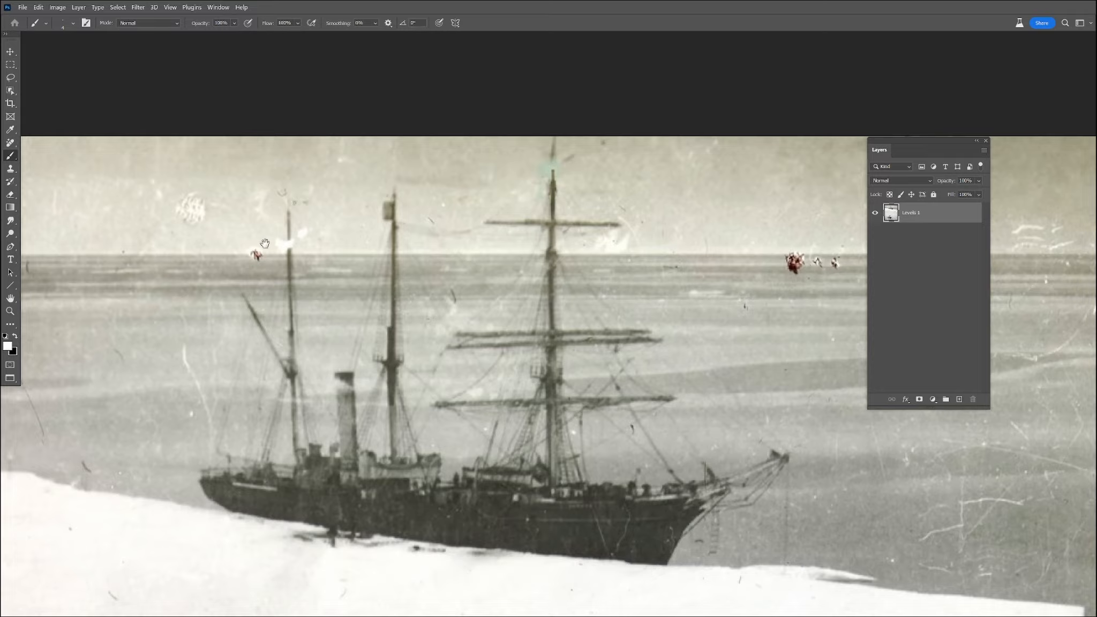
drag(264, 243, 588, 217)
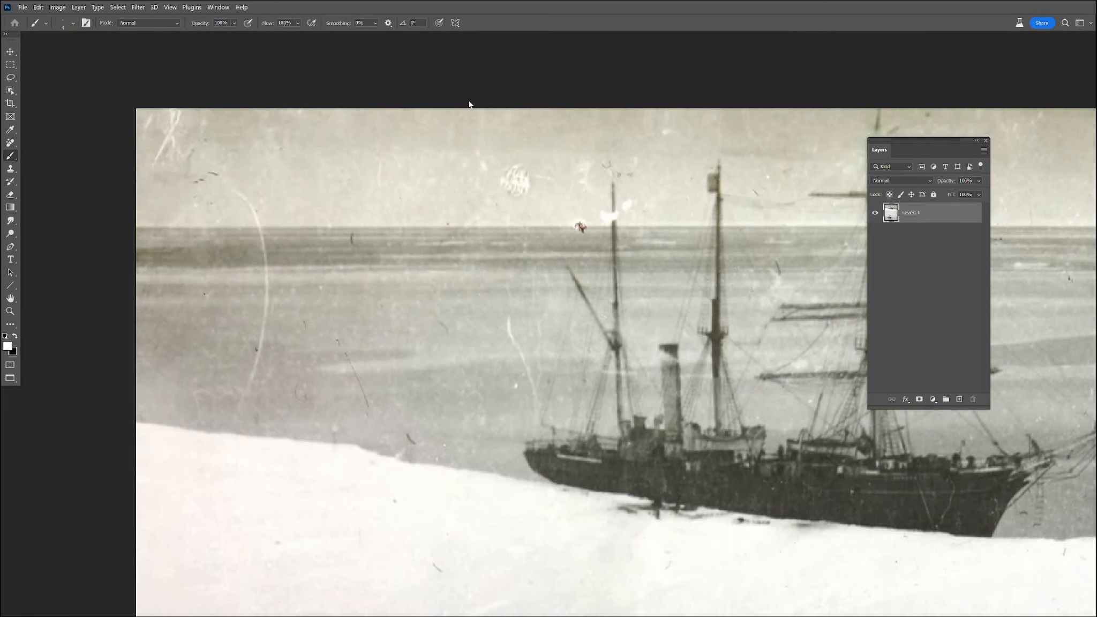
right_click(10, 143)
click(43, 151)
drag(584, 161, 584, 189)
click(582, 226)
click(610, 214)
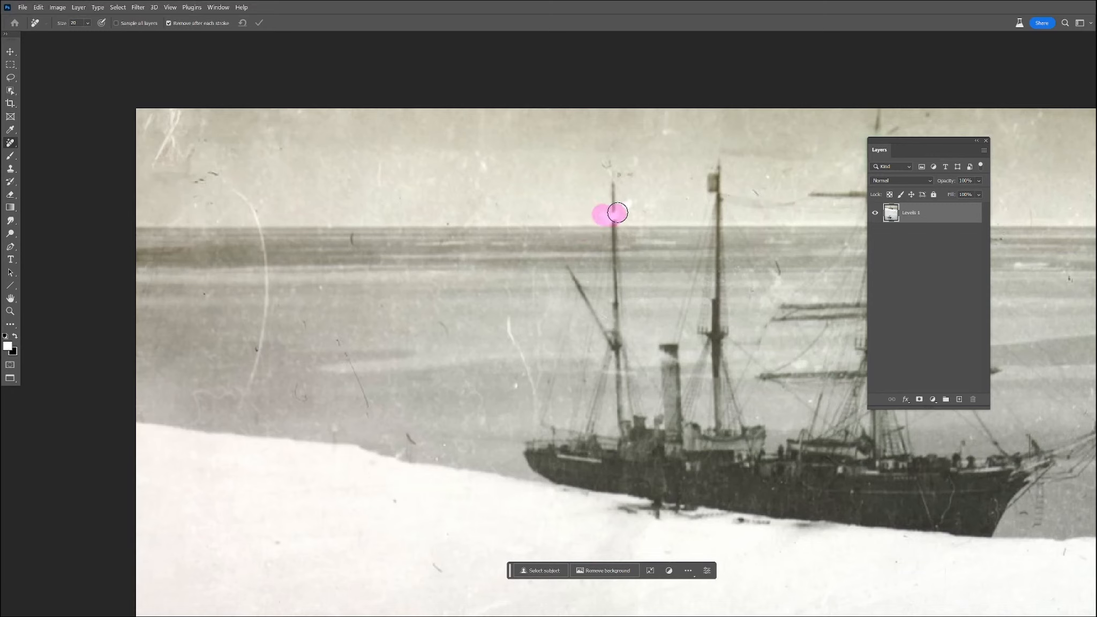
click(630, 205)
- Reduce the brush size and remove the small marks at the tips of the rear and middle masts
key(bracketleft)
key(bracketleft)
drag(620, 175, 607, 161)
drag(703, 168, 715, 163)
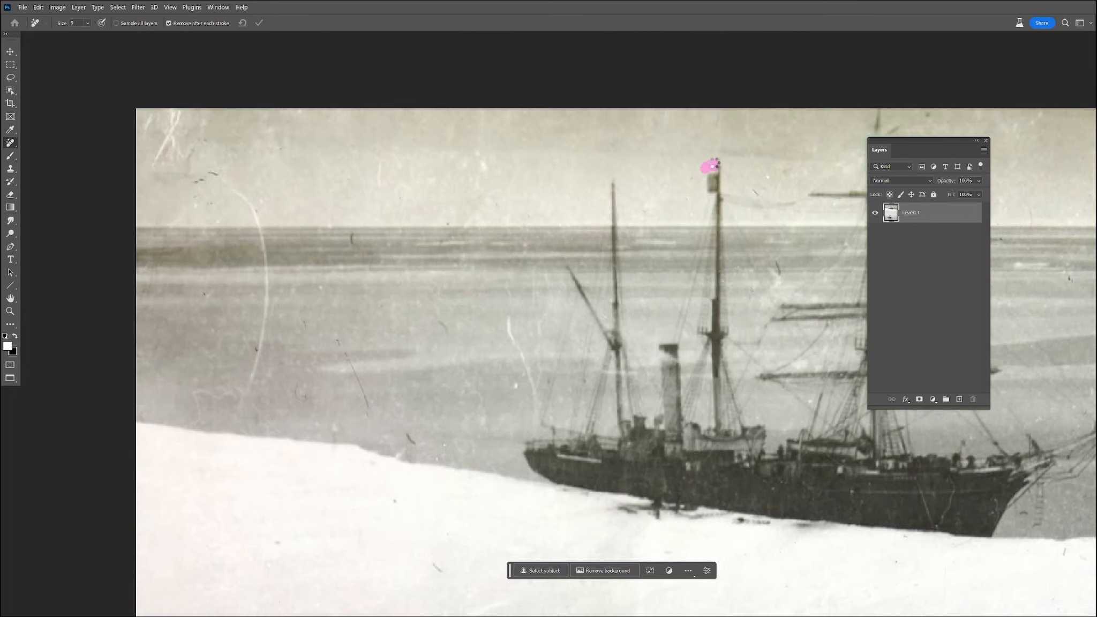
- Remove the white curved scratches, the thin dark scratch and the dark horizon mark from the area behind the stern
drag(508, 315, 536, 425)
mouse_move(241, 410)
mouse_down()
mouse_move(265, 256)
mouse_move(252, 209)
mouse_move(228, 186)
mouse_up()
drag(347, 340, 367, 416)
drag(351, 230, 354, 250)
drag(397, 162, 401, 171)
- Remove the crossed white scratches and dark specks from the sky in the photo's upper left corner
mouse_move(152, 173)
mouse_down()
mouse_move(176, 115)
mouse_move(152, 117)
mouse_up()
mouse_move(185, 164)
mouse_down()
mouse_move(209, 161)
mouse_move(196, 205)
mouse_up()
click(203, 138)
drag(204, 131, 204, 127)
drag(182, 218, 171, 228)
- Clean the marks along the snow edge and the spots in the water beside the ship's stern
mouse_move(195, 424)
mouse_down()
mouse_move(198, 392)
mouse_move(286, 432)
mouse_up()
click(336, 428)
drag(400, 456, 410, 447)
drag(437, 319, 447, 332)
click(520, 388)
drag(537, 385, 547, 267)
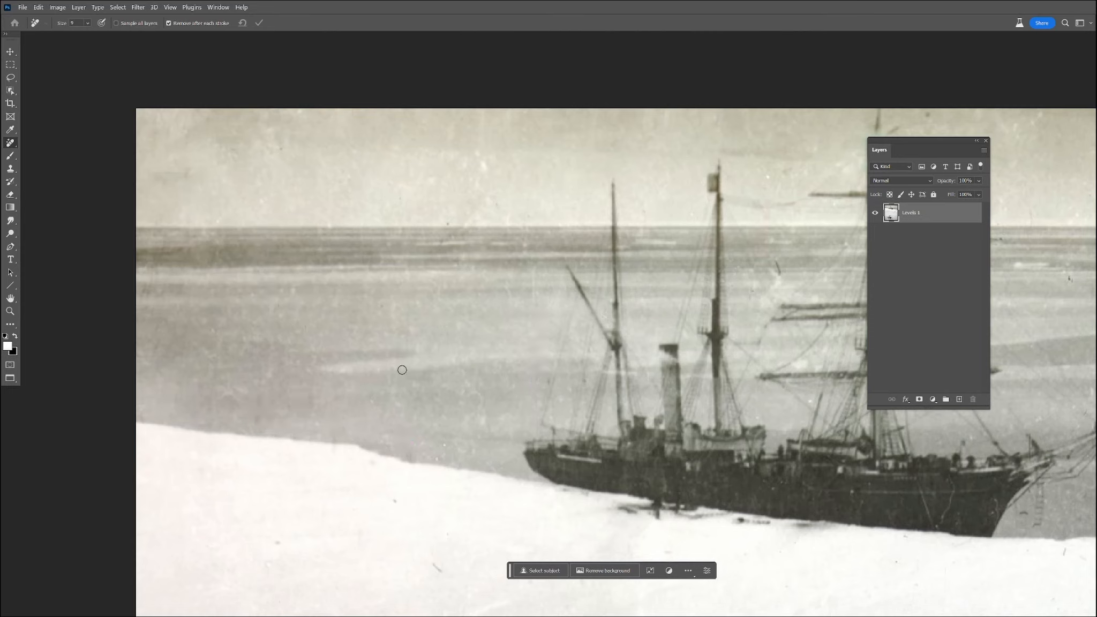
- Remove the remaining specks and faint lines from the sky and water to the left of the ship
drag(350, 390, 348, 378)
drag(448, 221, 504, 205)
drag(474, 215, 472, 225)
drag(227, 143, 226, 161)
drag(221, 212, 217, 225)
mouse_move(536, 266)
mouse_down()
mouse_move(538, 303)
mouse_move(508, 305)
mouse_up()
drag(332, 433, 335, 459)
drag(409, 450, 410, 469)
- Remove the spots and bright scratches in the sky and water around the ship's middle mast
click(646, 213)
drag(774, 259, 771, 286)
click(801, 362)
click(743, 270)
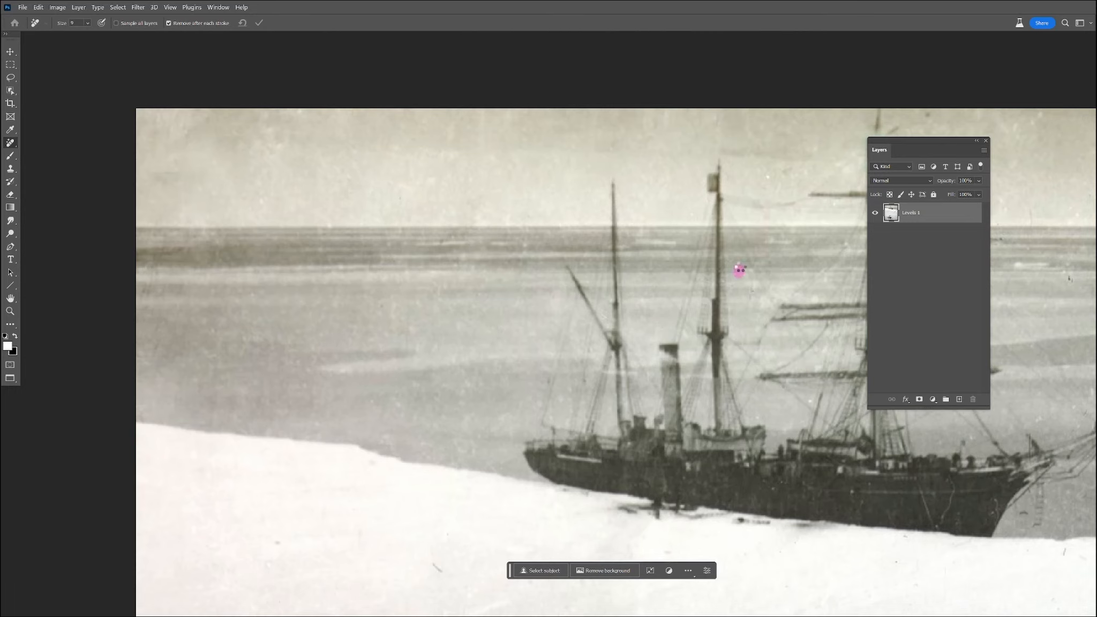
drag(680, 244, 651, 242)
- Enlarge the brush and remove the blemishes above the tallest mast, below its upper yard and in the rigging
key(bracketright)
key(bracketright)
scroll(566, 258, right, 5)
drag(613, 140, 599, 127)
click(661, 226)
click(631, 231)
click(620, 421)
- Shrink the brush and retouch the small marks above the deck, at the upper yard's end and in the sky
key(bracketleft)
key(bracketleft)
key(bracketleft)
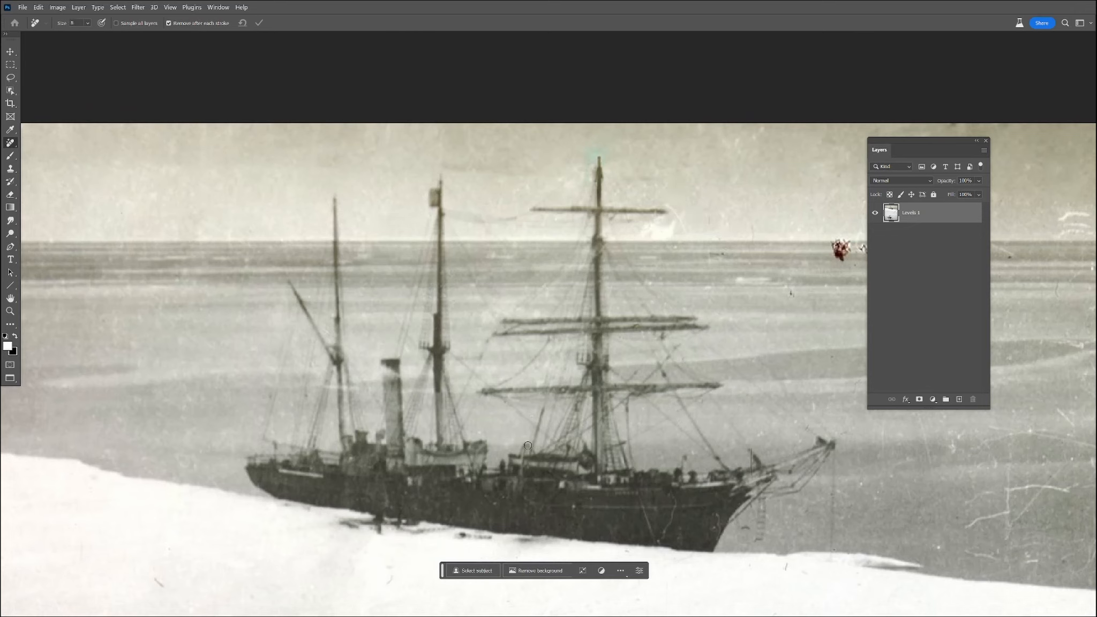
drag(477, 431, 485, 431)
drag(665, 202, 685, 232)
drag(681, 164, 686, 165)
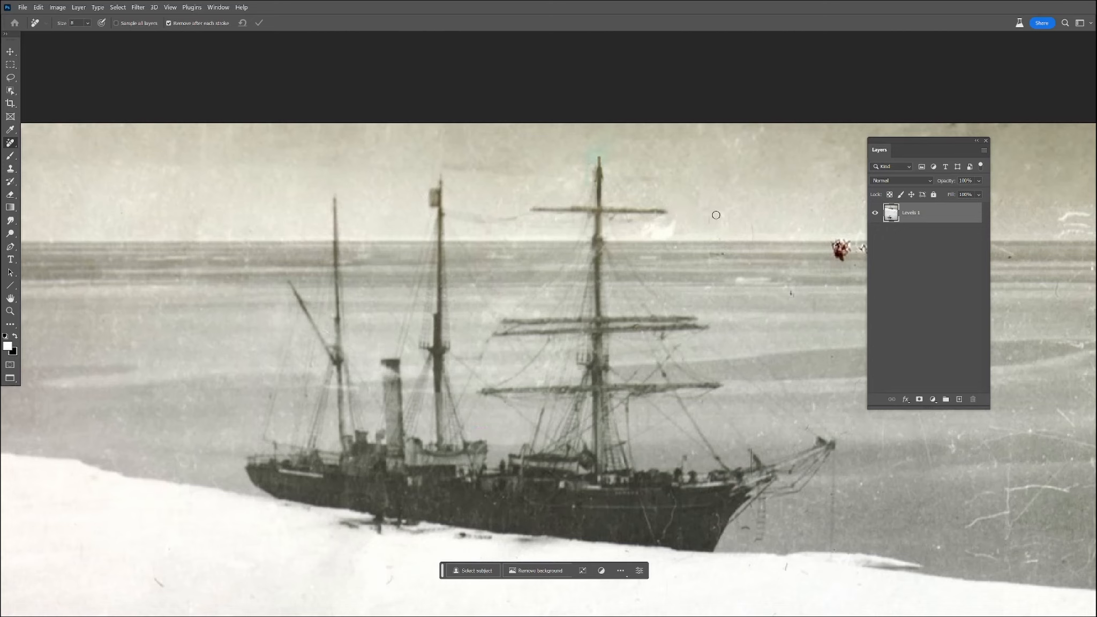
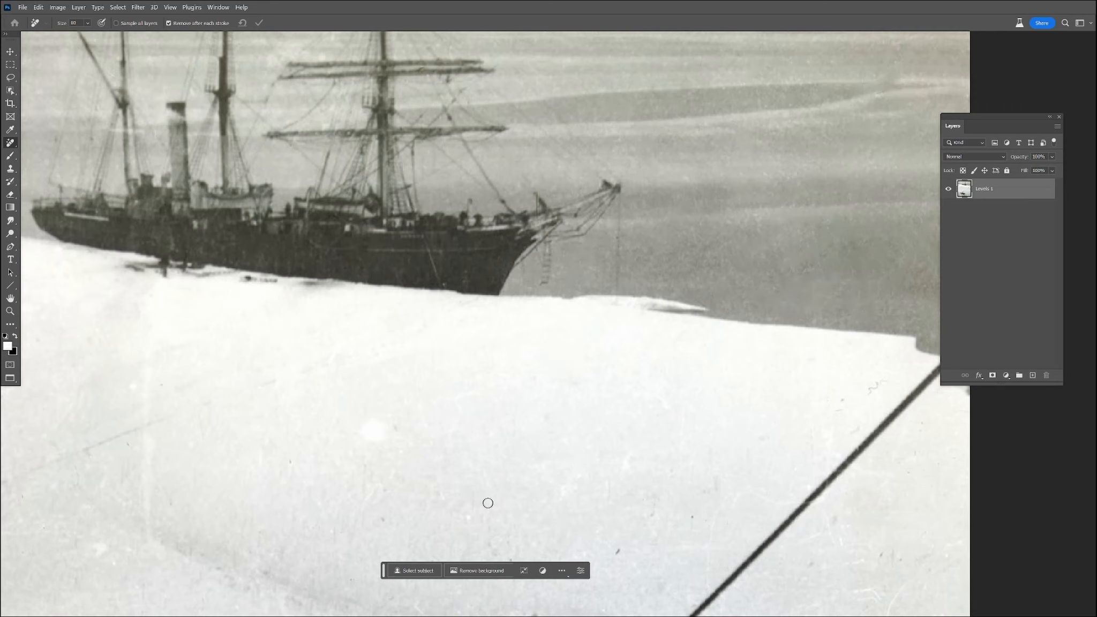
- Remove the bright spot and scattered specks from the snow slope directly below the ship
drag(715, 516, 710, 585)
mouse_move(860, 426)
mouse_down()
mouse_move(842, 443)
mouse_move(760, 434)
mouse_up()
drag(559, 491, 564, 483)
drag(377, 421, 369, 434)
drag(337, 518, 326, 538)
scroll(849, 475, down, 5)
drag(663, 432, 620, 292)
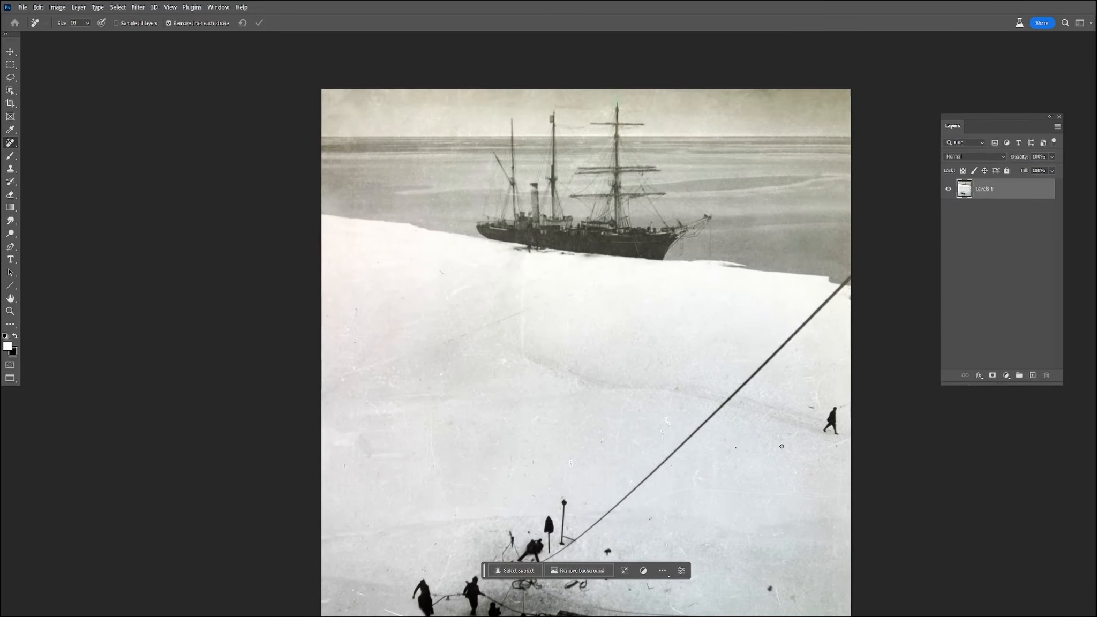
- Remove the dark specks from the upper left part of the snow slope
scroll(451, 364, up, 5)
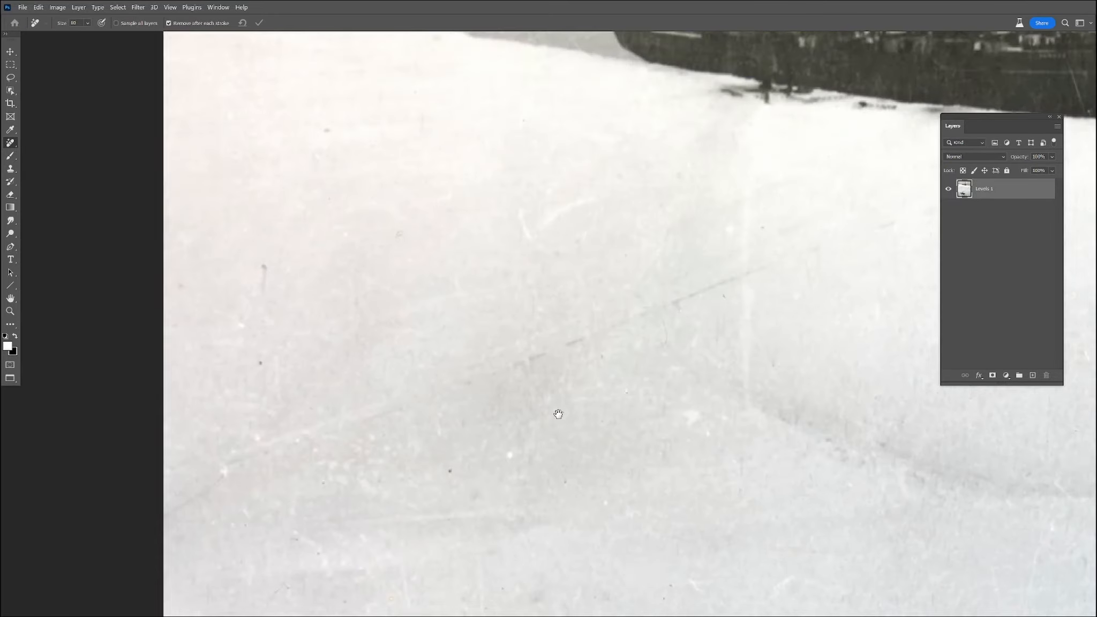
click(400, 229)
click(256, 357)
click(175, 330)
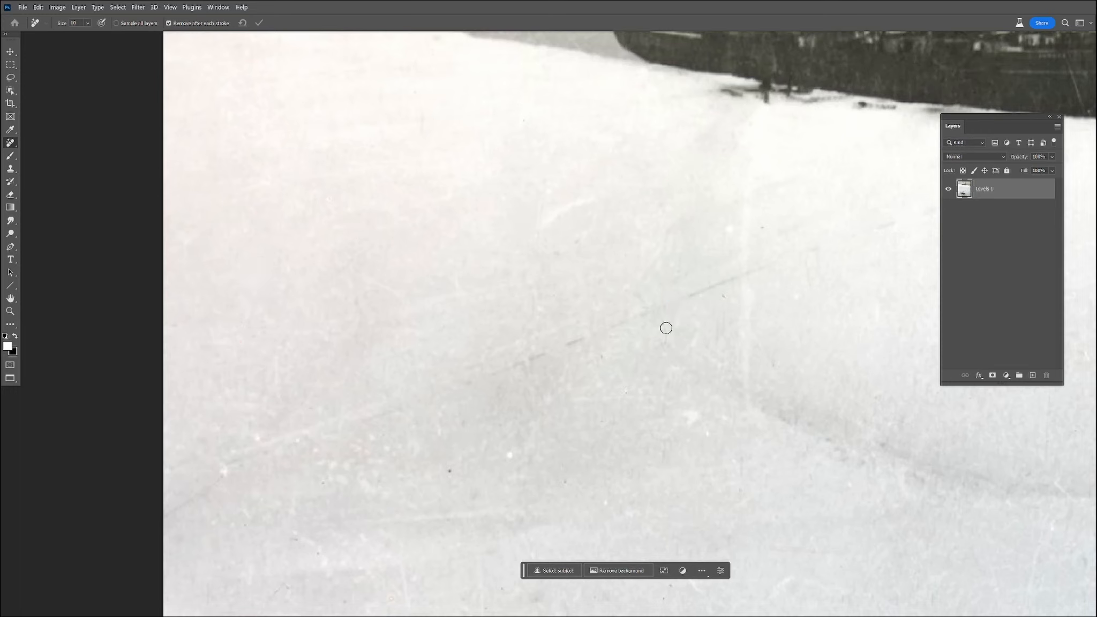
- Remove the bright and dark spots scattered across the middle and lower left of the snow slope
click(693, 417)
click(607, 506)
click(451, 471)
drag(437, 417, 439, 430)
mouse_move(382, 447)
mouse_down()
mouse_move(329, 464)
mouse_move(322, 484)
mouse_up()
click(356, 448)
click(351, 460)
click(297, 444)
click(196, 505)
click(208, 525)
- Remove a small blemish and the pale vertical streak in the snow beneath the ship's hull
click(558, 250)
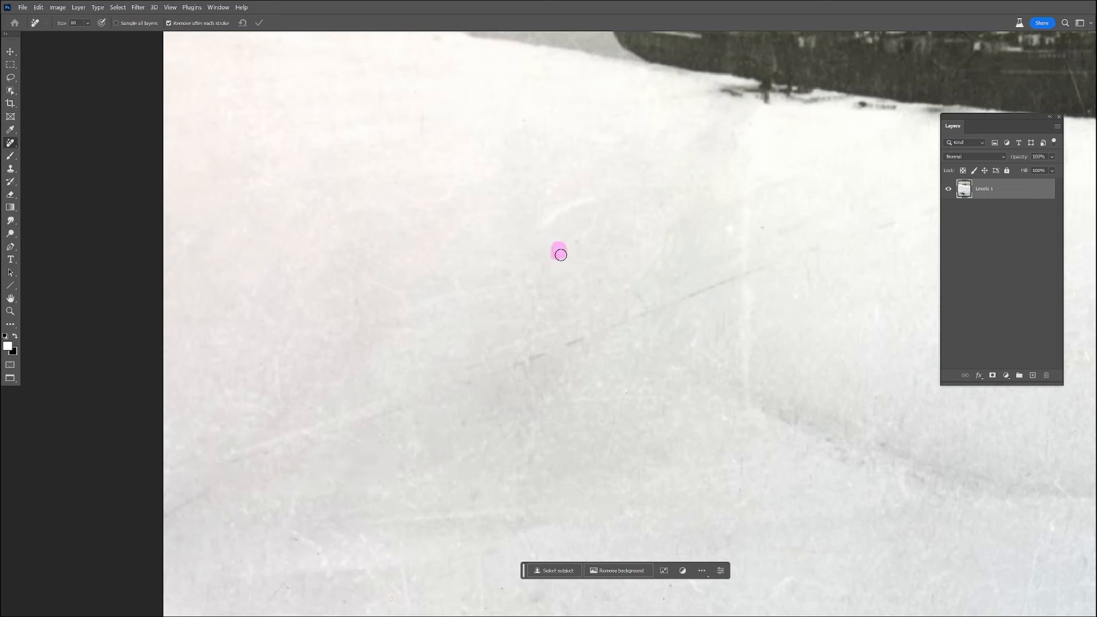
drag(750, 280, 748, 397)
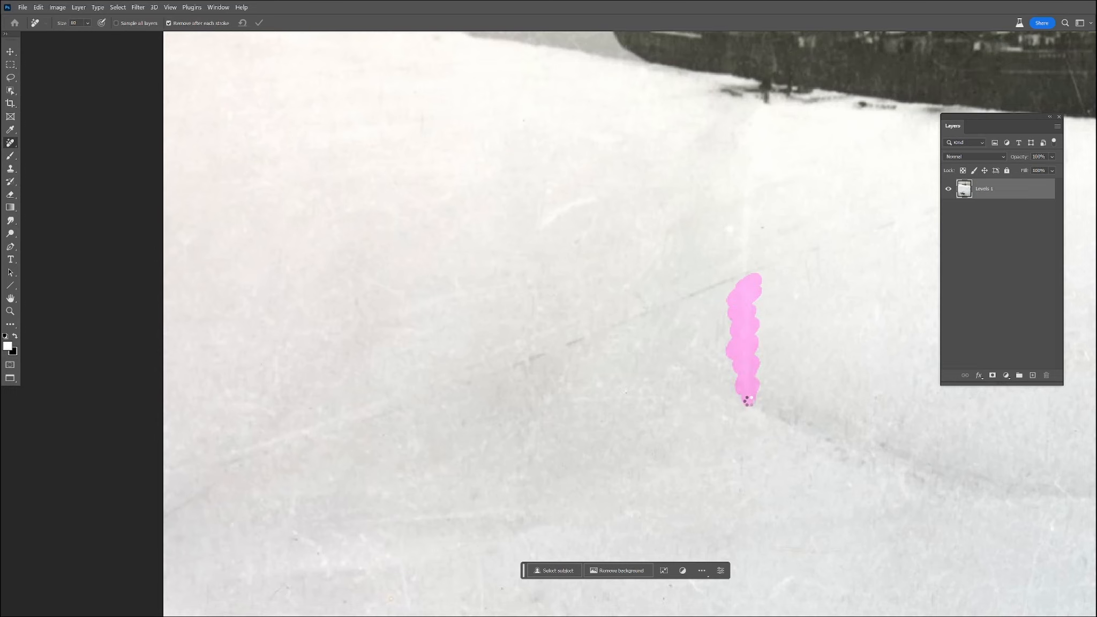
drag(740, 260, 745, 201)
- Remove the vertical scratch, the smudge and the diagonal mark on the left side of the snowfield
scroll(765, 177, down, 2)
drag(769, 345, 585, 339)
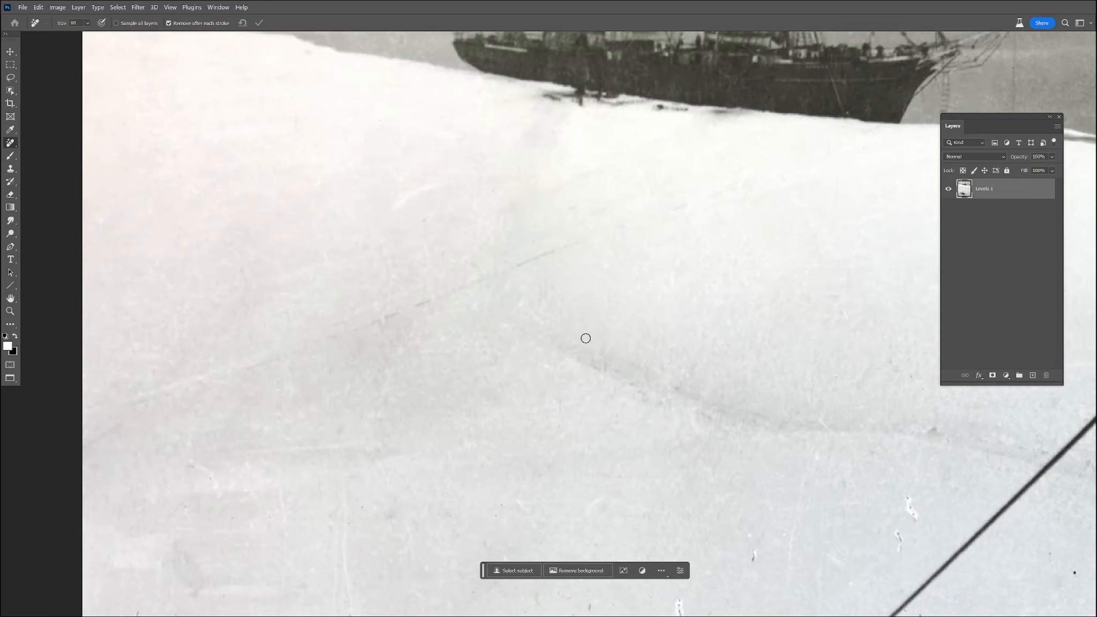
drag(341, 470, 348, 522)
drag(182, 499, 167, 508)
drag(110, 432, 88, 447)
- Remove the white marks beside the long diagonal rope and the nearby specks in the snow
mouse_move(284, 498)
mouse_down()
mouse_move(310, 238)
mouse_move(206, 267)
mouse_up()
drag(818, 270, 821, 289)
click(731, 339)
click(839, 203)
click(699, 191)
- Remove the spots from the central snowfield above the upright shovel and pole
drag(589, 373, 589, 390)
click(497, 379)
click(432, 277)
click(391, 319)
click(442, 407)
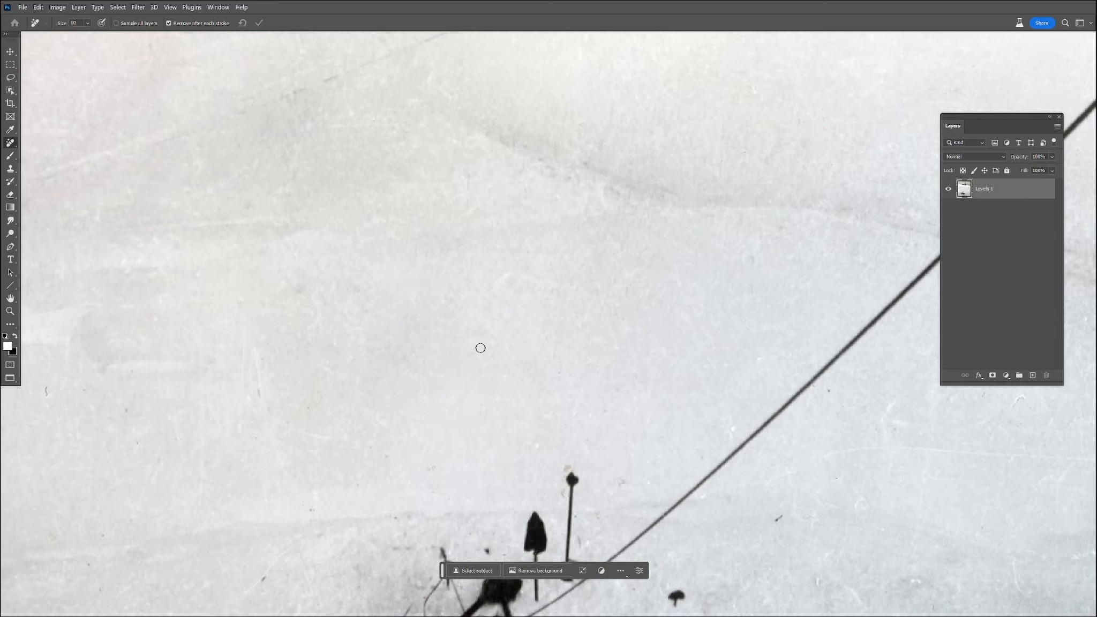
- Clean the vertical scratch, the dark fleck and the spots from the snow at the photo's left edge
drag(257, 377, 251, 419)
click(238, 299)
click(235, 212)
mouse_move(156, 226)
mouse_down()
mouse_move(323, 217)
mouse_move(125, 261)
mouse_up()
drag(46, 384, 50, 405)
click(128, 412)
click(132, 373)
- Remove the marks from the snow to the lower left of the upright shovel
mouse_move(93, 510)
mouse_down()
mouse_move(135, 482)
mouse_move(162, 433)
mouse_up()
click(100, 533)
drag(267, 585, 303, 527)
click(357, 482)
- Remove the spots and the white curved scratch from the snow to the right of the camp equipment
mouse_move(834, 494)
mouse_down()
mouse_move(783, 298)
mouse_move(725, 327)
mouse_up()
mouse_move(834, 432)
mouse_down()
mouse_move(788, 322)
mouse_move(815, 290)
mouse_up()
drag(703, 338, 723, 345)
click(713, 316)
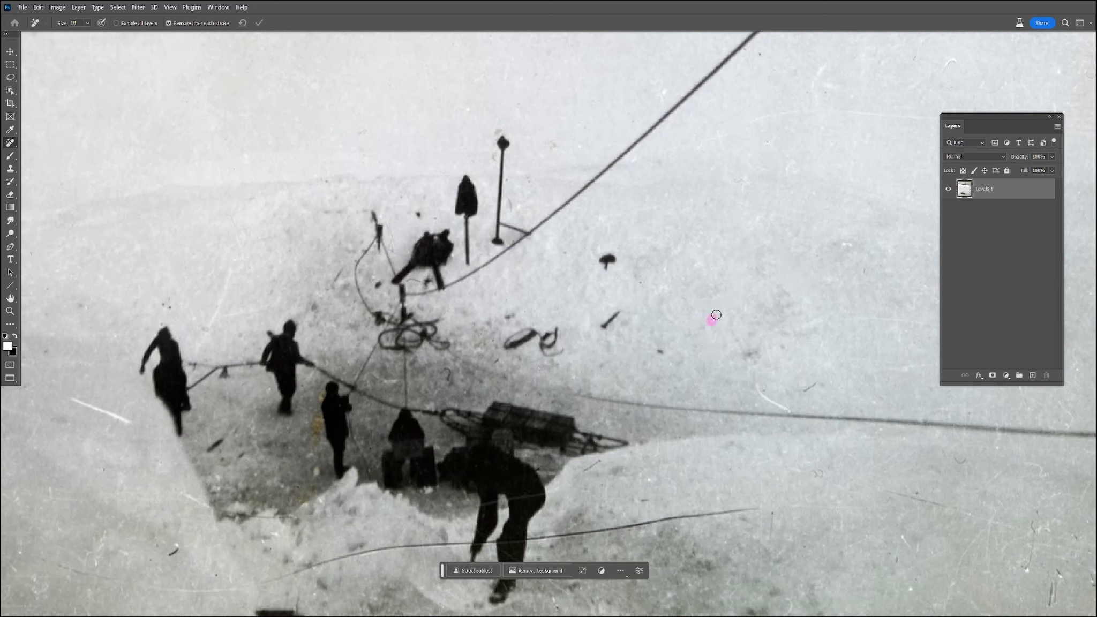
drag(757, 378, 798, 411)
drag(741, 147, 760, 161)
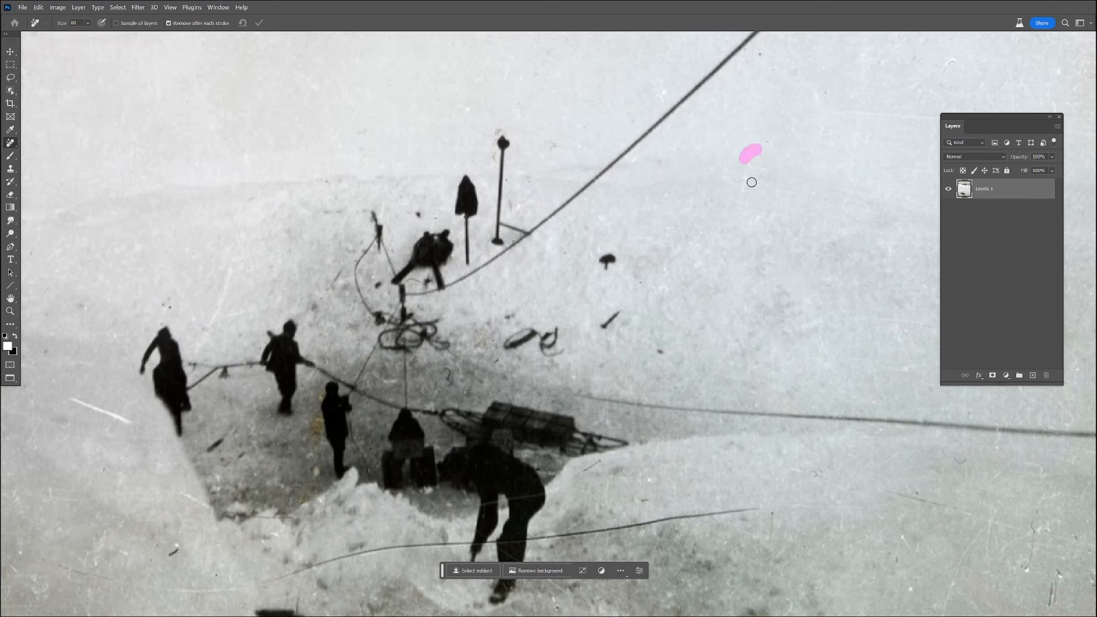
- Remove the small spots around the upright pole and along the diagonal rope
click(642, 153)
drag(664, 101, 665, 84)
drag(511, 197, 510, 212)
click(510, 181)
click(555, 147)
click(492, 157)
- Change the brush size and remove the specks in the snow above the upright pole
key(bracketright)
key(bracketright)
drag(511, 57, 505, 80)
click(467, 109)
- Remove the white streaks, the bright scratch and the dark marks in the snow around the leftmost figure
drag(231, 213, 227, 287)
drag(73, 398, 129, 421)
drag(181, 491, 210, 510)
drag(160, 545, 154, 545)
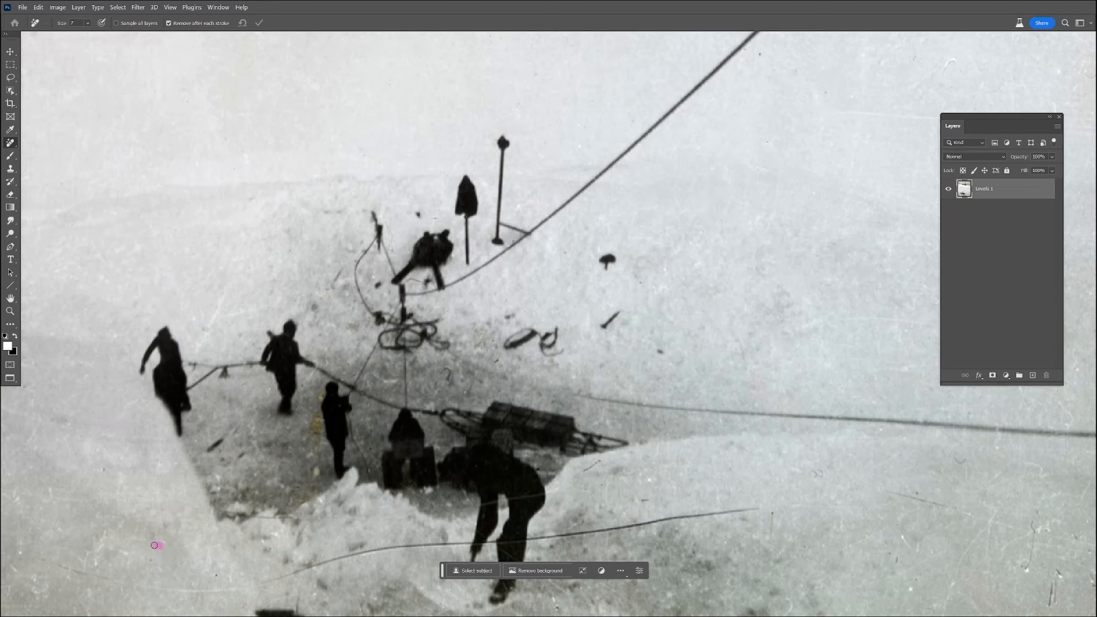
click(95, 540)
drag(40, 559, 85, 576)
- Remove the thin line at the pit's edge and the long dark curved line running across the bending man
drag(283, 538, 447, 500)
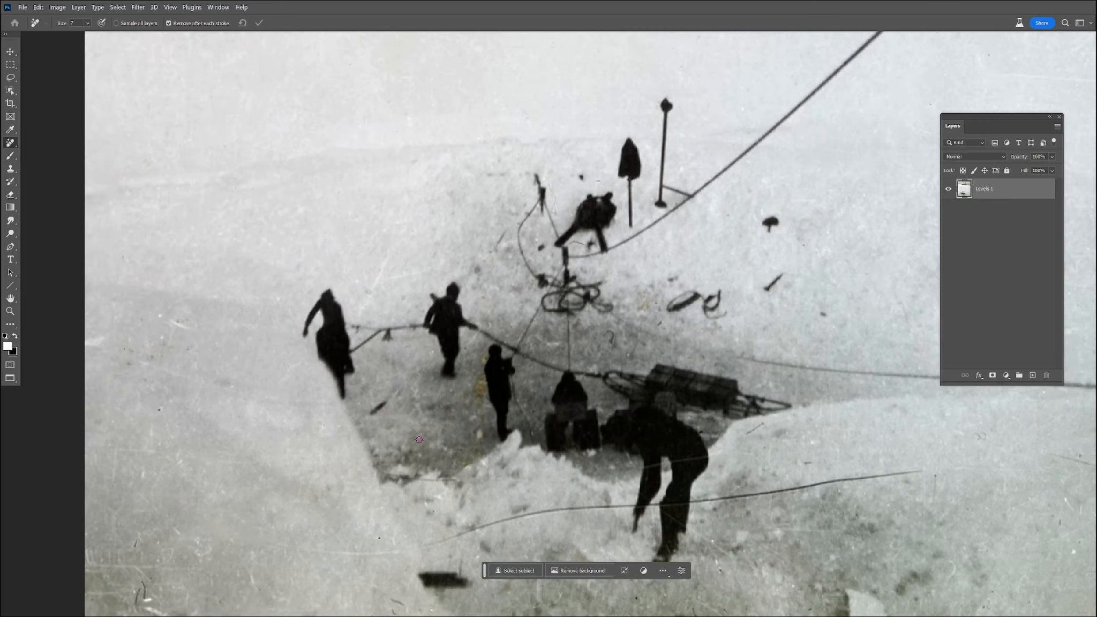
drag(406, 479, 473, 482)
mouse_move(289, 549)
mouse_down()
mouse_move(424, 548)
mouse_move(517, 514)
mouse_move(933, 473)
mouse_up()
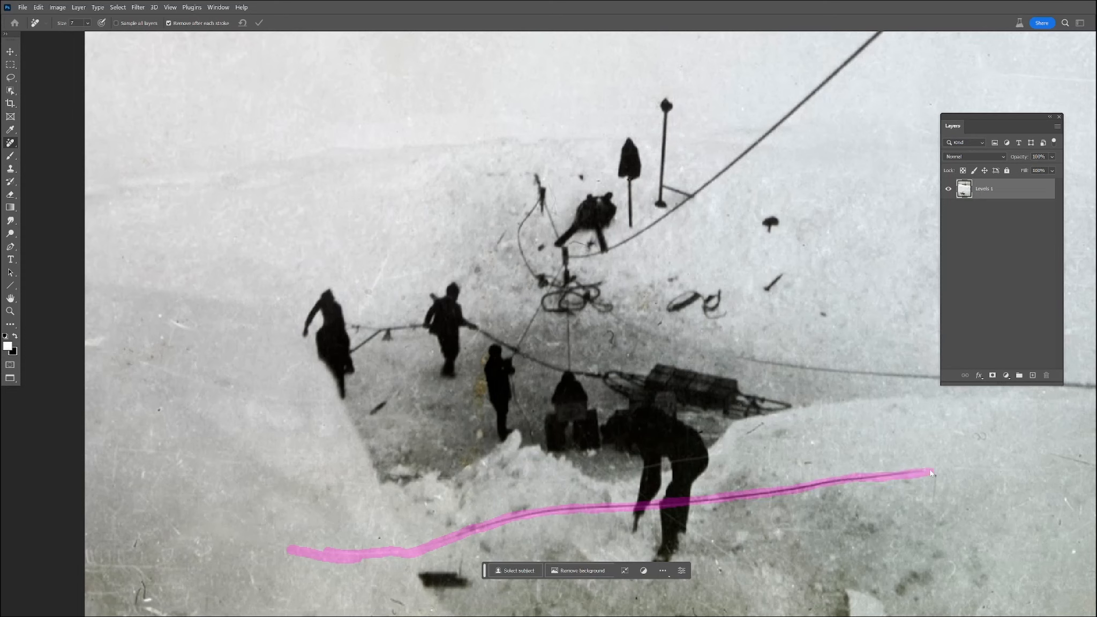
- Retouch the remaining scratches across the bending man and in the snow around him
drag(535, 481, 730, 454)
drag(739, 442, 765, 420)
drag(571, 452, 747, 561)
drag(716, 550, 724, 574)
drag(433, 511, 432, 511)
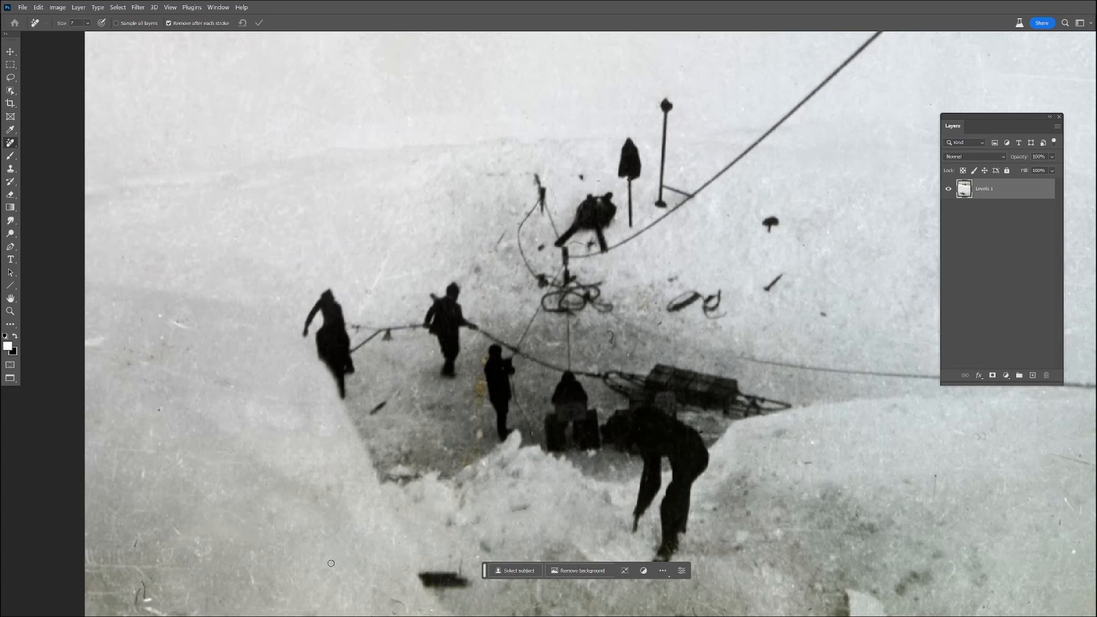
- Remove the streaks and specks in the snow left of the figures and around the ropes and equipment above the pit
drag(196, 536, 196, 546)
drag(119, 455, 169, 436)
drag(160, 340, 181, 350)
drag(547, 175, 557, 214)
click(663, 322)
drag(608, 331, 610, 343)
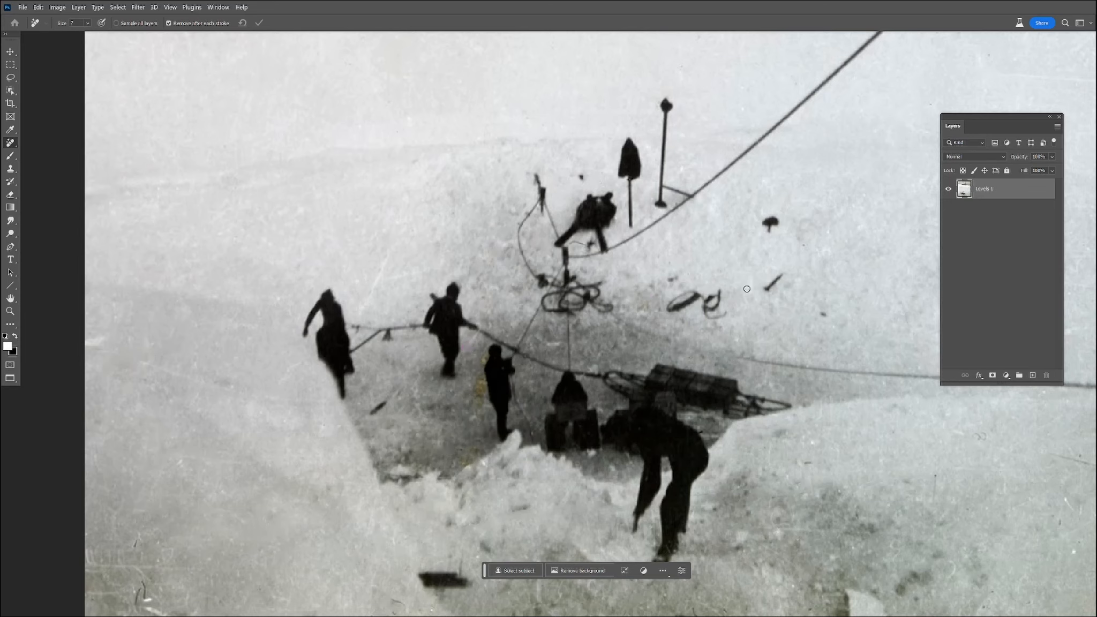
- Retouch the small marks in the snow to the right of the pit and the bending man
drag(884, 311, 903, 303)
drag(764, 440, 765, 454)
drag(782, 529, 927, 535)
- Remove the curved dark marks, the bright diagonal scratch and the specks in the snow along the photo's lower edge
drag(880, 445, 759, 276)
drag(568, 436, 576, 447)
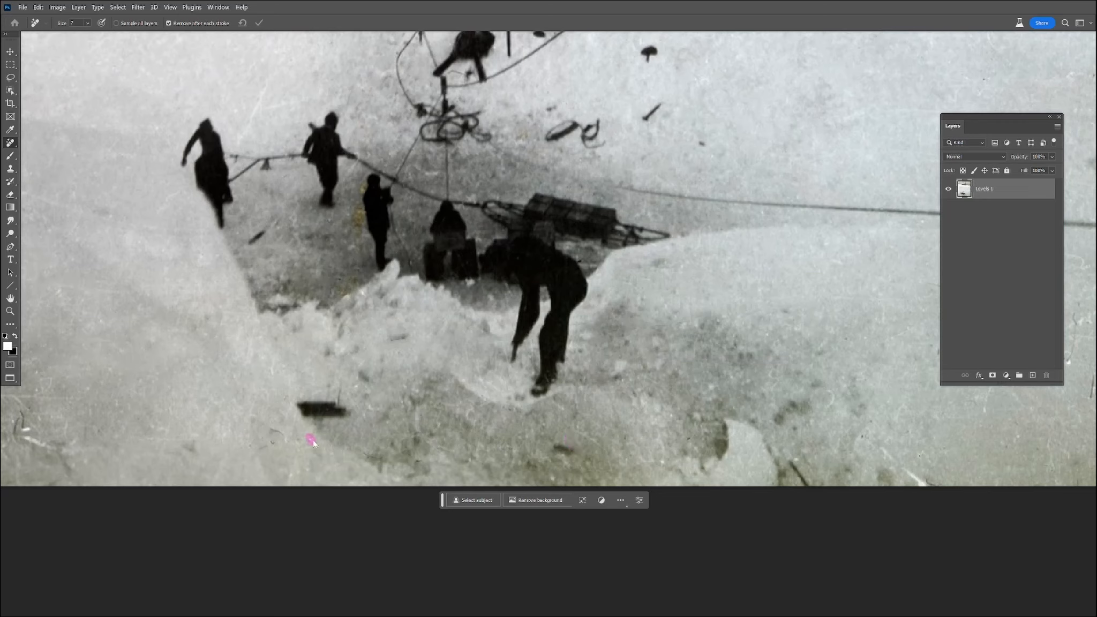
drag(19, 411, 23, 437)
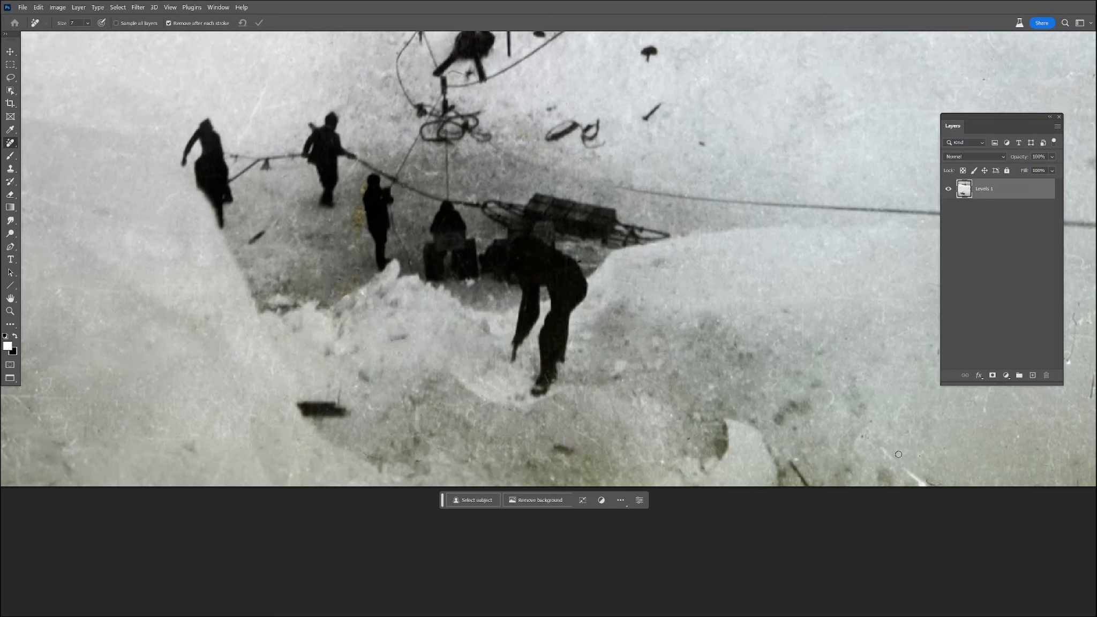
drag(801, 305, 801, 352)
drag(575, 426, 608, 446)
drag(533, 338, 532, 382)
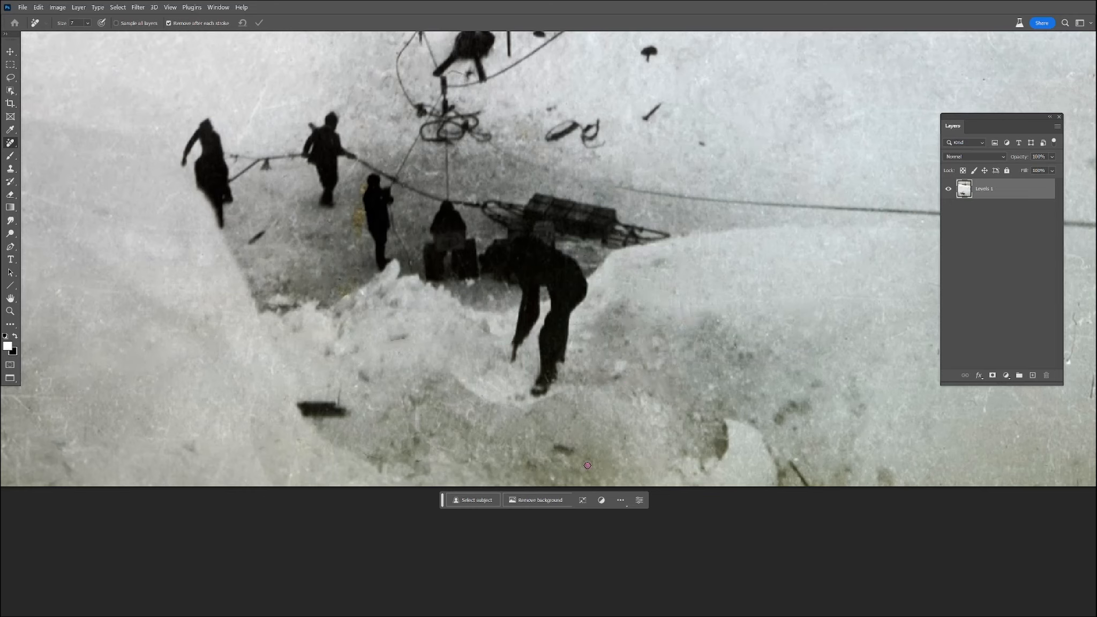
drag(799, 460, 940, 444)
- Adjust the brush size and clean the strip of snow just below the horizontal rope near the photo's right edge
scroll(741, 324, down, 4)
mouse_move(791, 303)
mouse_down()
mouse_move(538, 397)
mouse_move(673, 426)
mouse_up()
scroll(736, 396, up, 6)
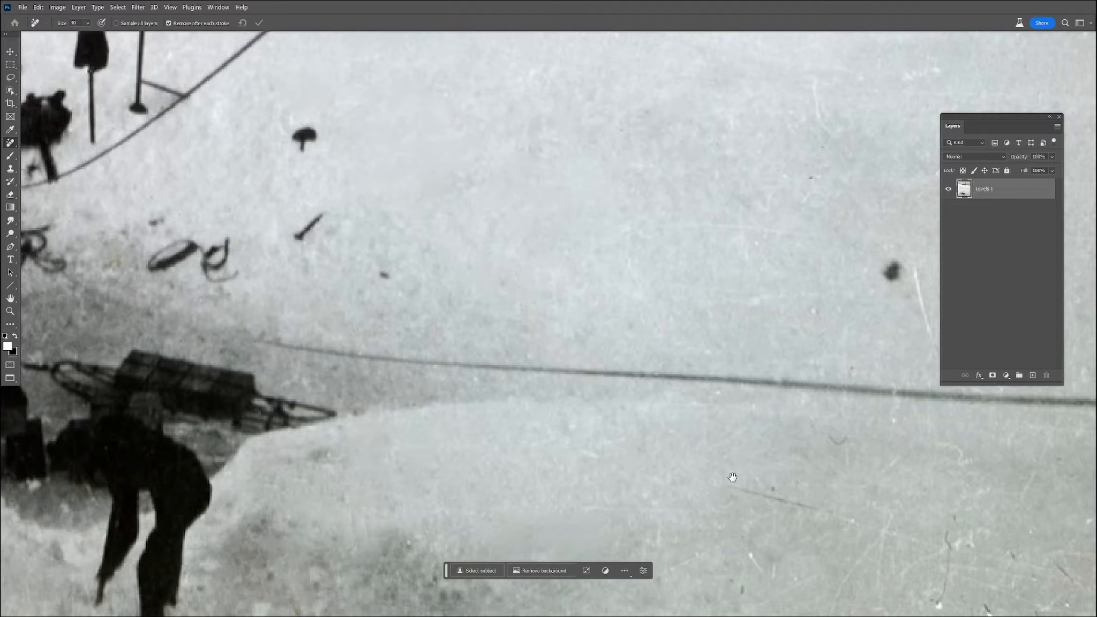
drag(734, 480, 516, 320)
key(bracketleft)
key(bracketleft)
key(bracketleft)
click(554, 329)
drag(632, 274, 622, 279)
mouse_move(713, 278)
mouse_down()
mouse_move(746, 299)
mouse_move(884, 273)
mouse_move(932, 279)
mouse_up()
click(673, 261)
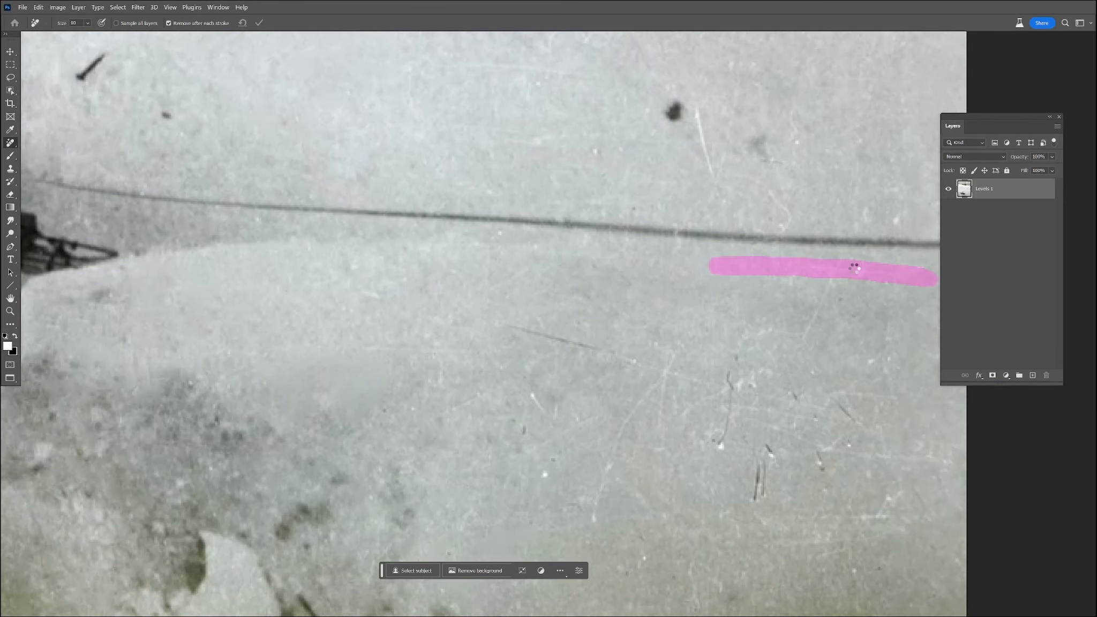
- Reduce the brush size and remove the dark curved scratch and the long pale diagonal scratch in the snow below the horizontal rope
key(bracketleft)
key(bracketleft)
mouse_move(730, 374)
mouse_down()
mouse_move(718, 445)
mouse_move(661, 386)
mouse_move(669, 362)
mouse_up()
click(700, 429)
mouse_move(673, 358)
mouse_down()
mouse_move(651, 386)
mouse_move(594, 536)
mouse_up()
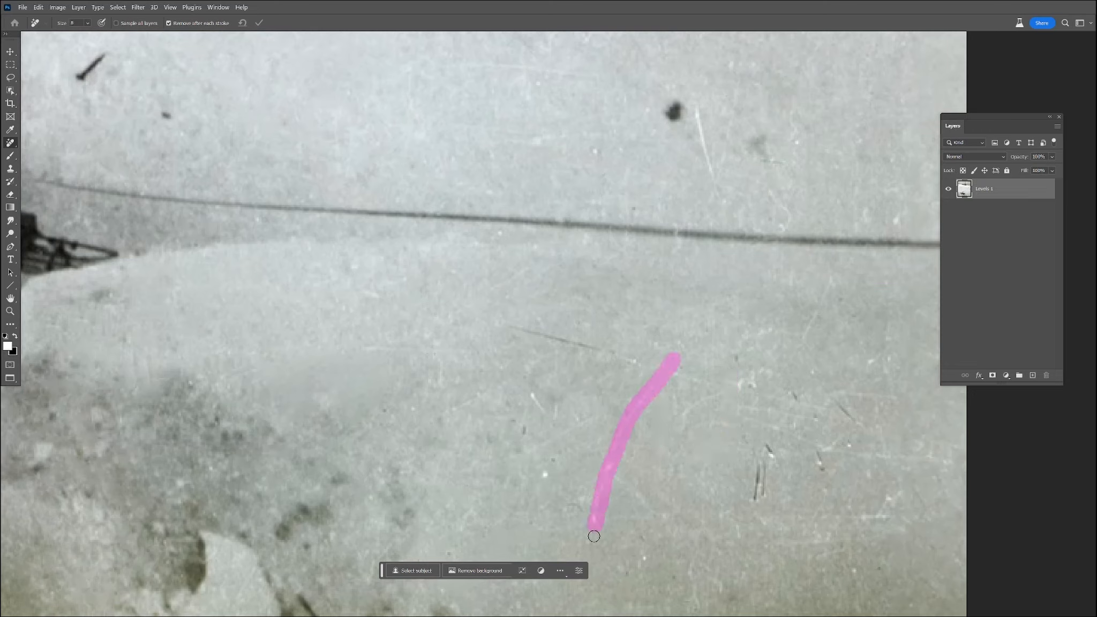
click(547, 477)
mouse_move(556, 451)
mouse_down()
mouse_move(547, 458)
mouse_move(590, 414)
mouse_up()
- Remove the small white and dark marks and the thin brown line in the middle of the snow below the rope
drag(564, 404, 543, 411)
drag(529, 394, 516, 418)
drag(451, 413, 480, 395)
click(405, 405)
drag(392, 407, 384, 410)
drag(448, 391, 439, 360)
mouse_move(365, 348)
mouse_down()
mouse_move(674, 373)
mouse_move(693, 425)
mouse_up()
- Remove the short dark ticks and white scratches in the snow at the photo's lower right
drag(654, 554, 631, 578)
drag(722, 596, 703, 564)
mouse_move(756, 497)
mouse_down()
mouse_move(768, 451)
mouse_move(825, 475)
mouse_up()
mouse_move(765, 420)
mouse_down()
mouse_move(744, 414)
mouse_move(927, 456)
mouse_up()
drag(906, 493, 884, 499)
click(828, 486)
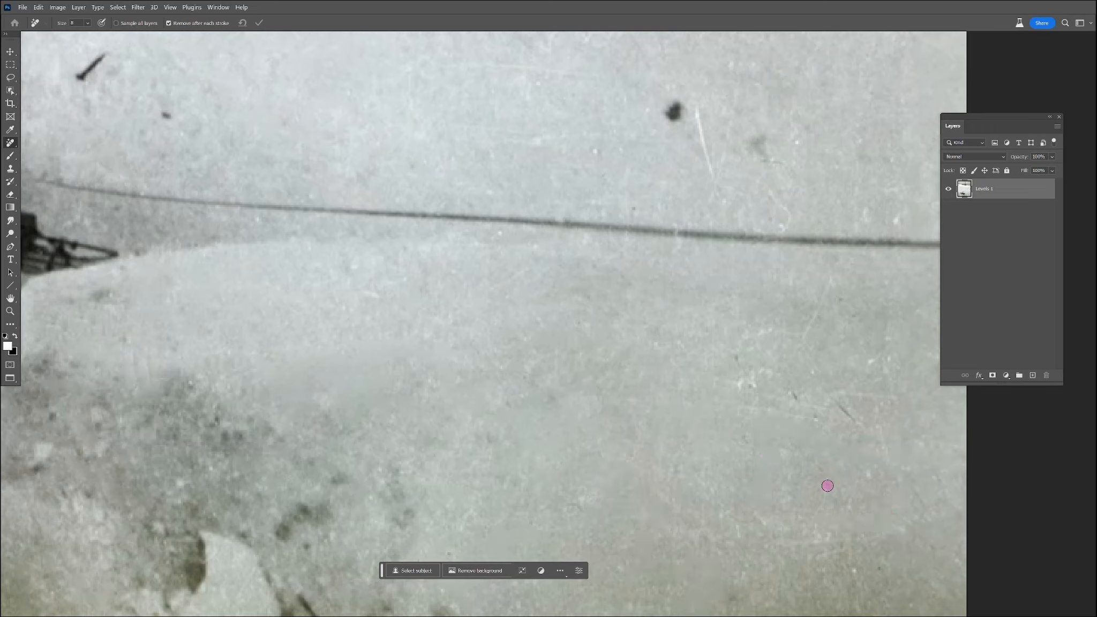
drag(739, 523, 734, 533)
- Clean up the remaining scratches and specks between the horizontal rope and the lower right snow
drag(724, 391, 762, 371)
drag(735, 357, 766, 329)
drag(754, 336, 774, 354)
mouse_move(832, 277)
mouse_down()
mouse_move(782, 368)
mouse_move(817, 377)
mouse_up()
drag(836, 399, 856, 421)
drag(903, 361, 890, 375)
drag(829, 499, 811, 514)
drag(745, 403, 810, 417)
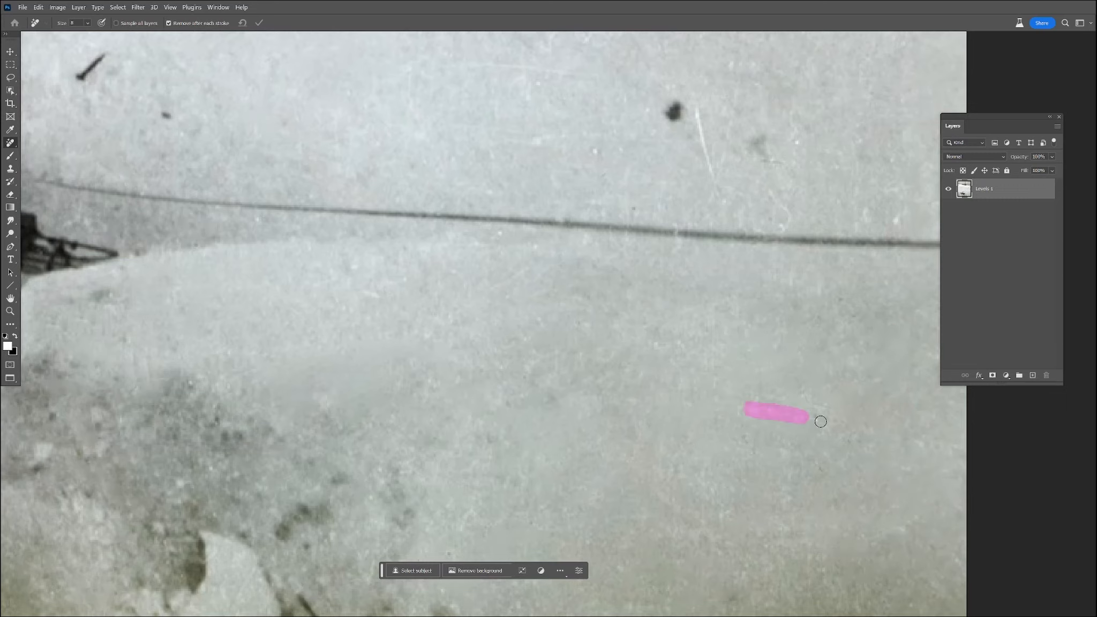
- Remove the dark spot, the white scratch and the dark smudge in the snow above the horizontal rope
mouse_move(700, 106)
mouse_down()
mouse_move(719, 186)
mouse_move(676, 121)
mouse_up()
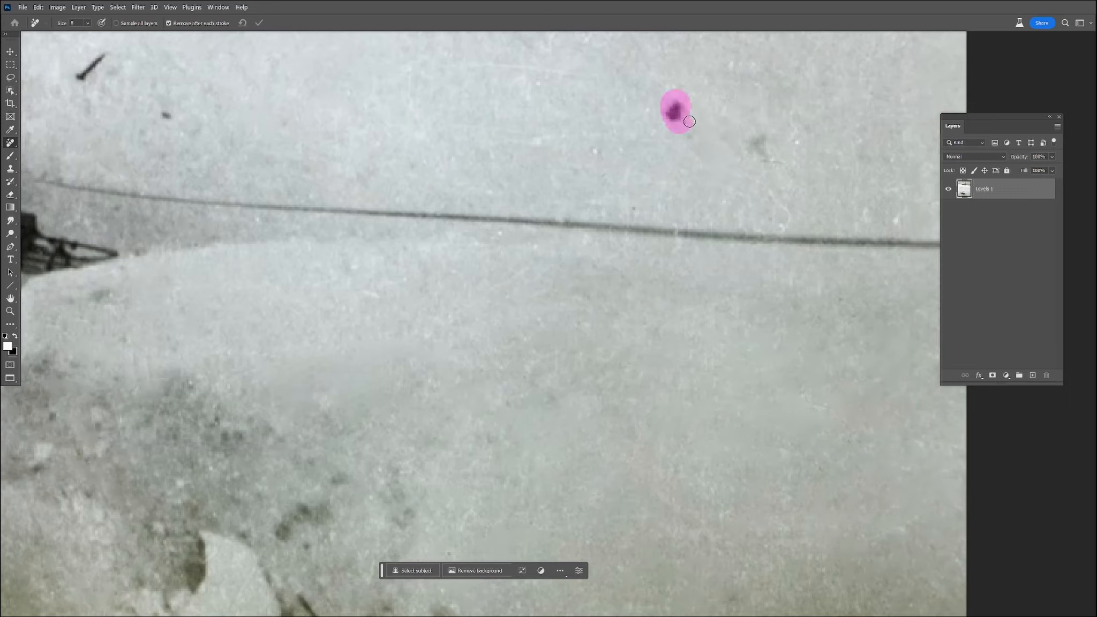
scroll(707, 443, up, 5)
drag(776, 212, 764, 234)
drag(690, 205, 690, 208)
drag(679, 209, 678, 215)
drag(669, 110, 648, 119)
drag(605, 111, 577, 180)
mouse_move(557, 184)
mouse_down()
mouse_move(564, 216)
mouse_move(552, 225)
mouse_up()
drag(524, 212, 530, 227)
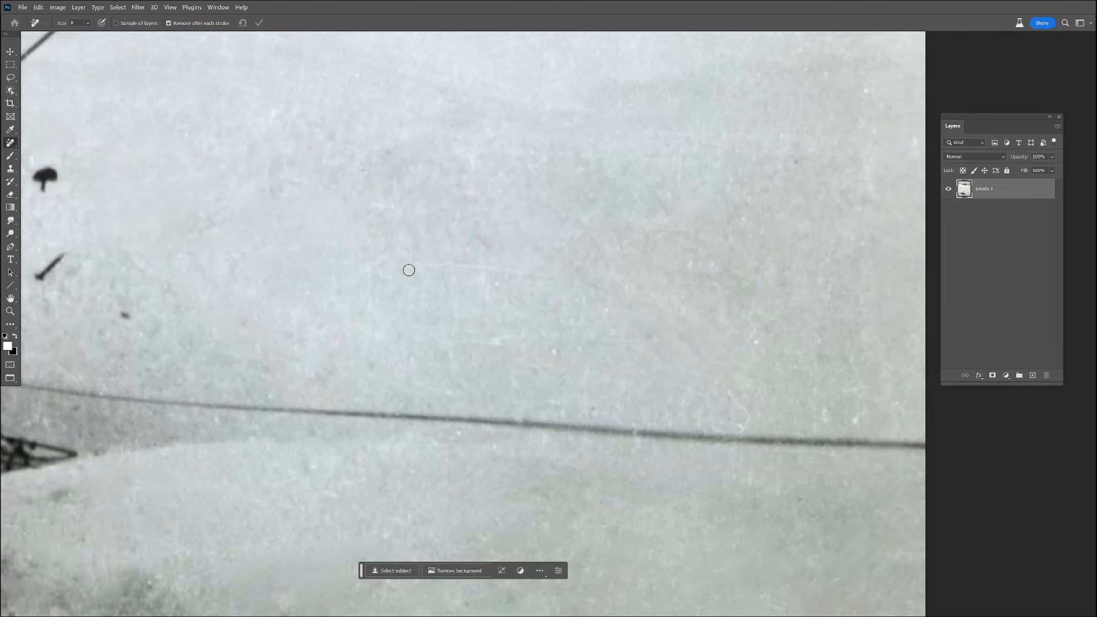
- Remove the long faint scratches above the horizontal rope, the vertical mark across it and the specks near the sledge
drag(407, 268, 608, 285)
drag(456, 340, 661, 340)
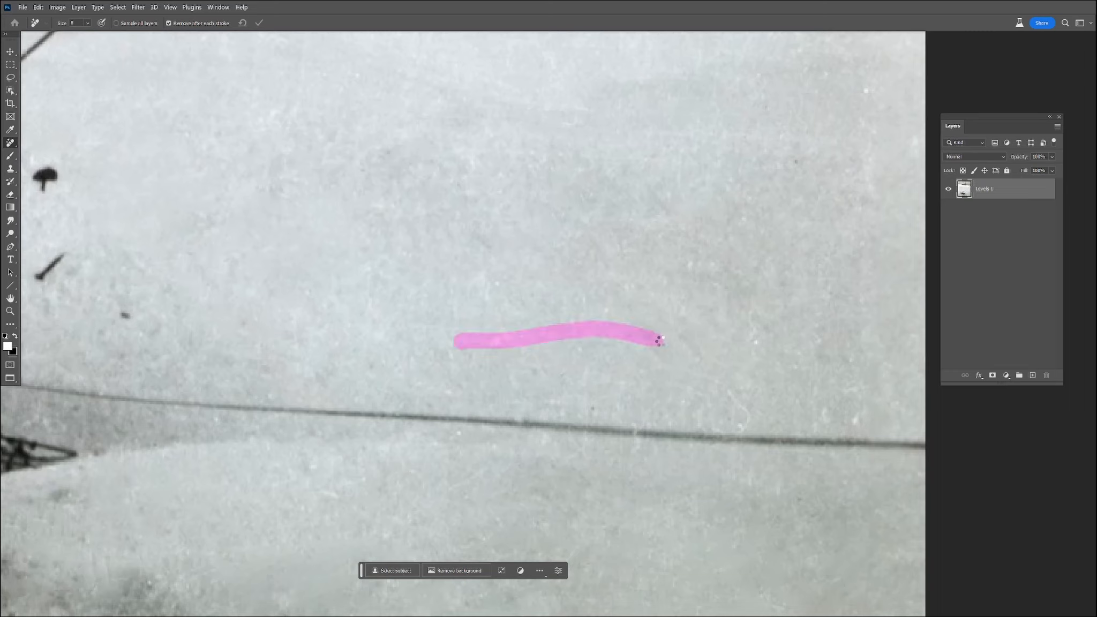
drag(585, 362, 591, 462)
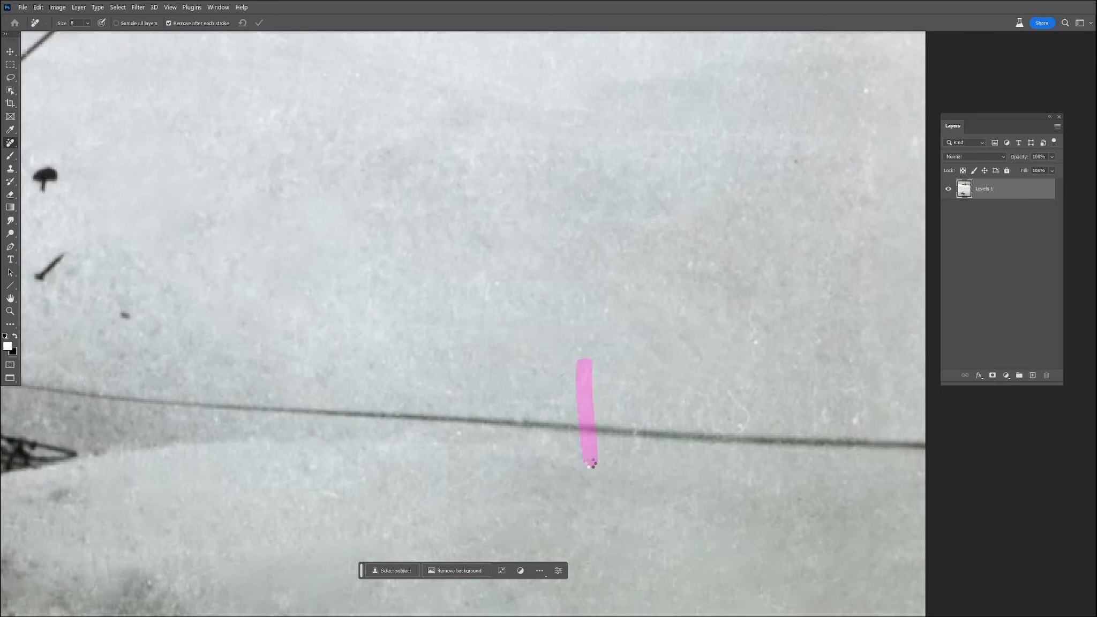
drag(633, 426, 631, 437)
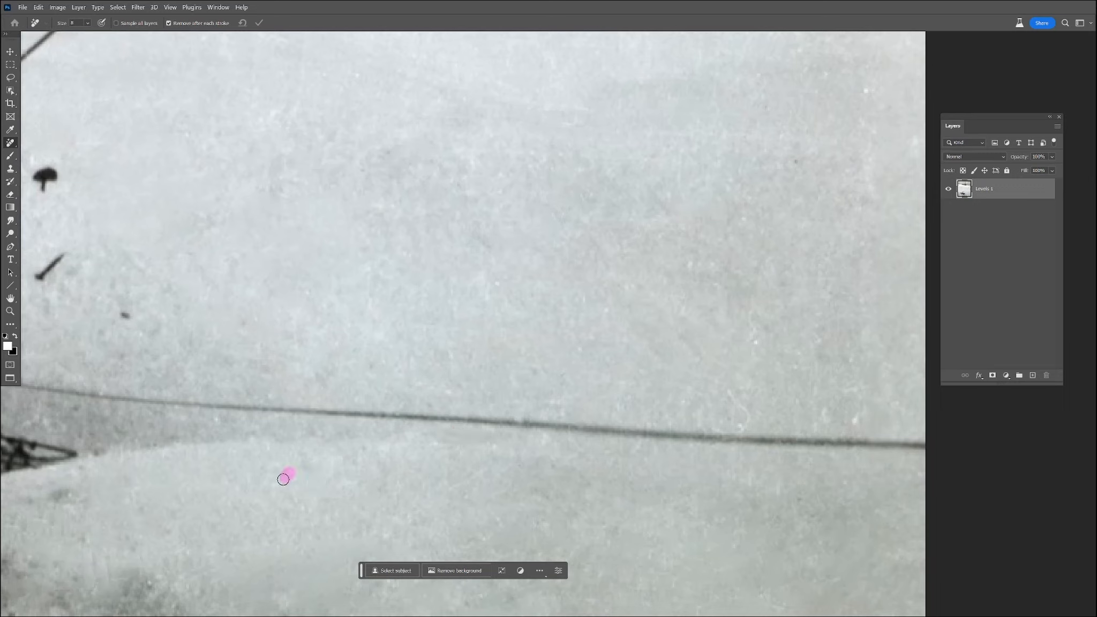
click(100, 395)
click(100, 396)
drag(25, 424, 56, 428)
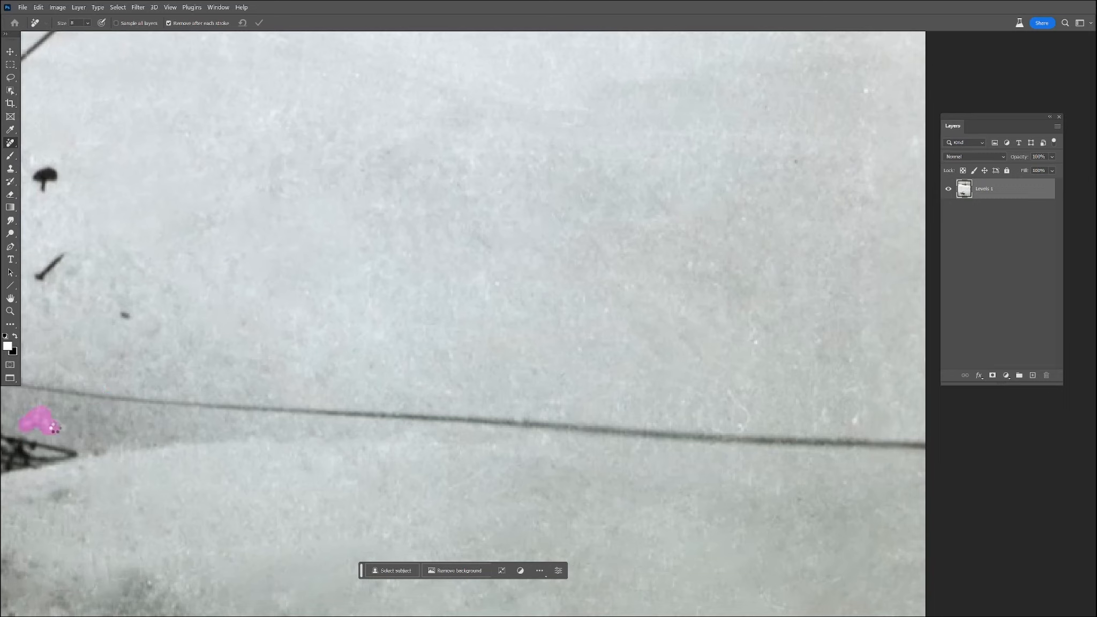
- Remove the curled white mark above the rope's right part and the light specks touching the rope
drag(727, 394, 744, 428)
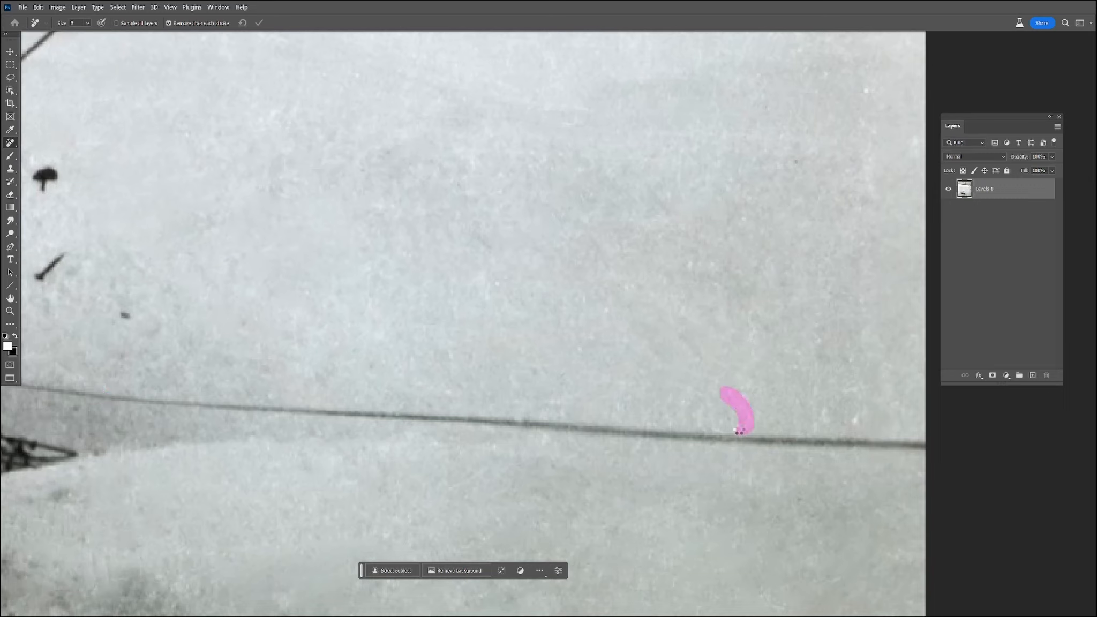
drag(825, 406, 820, 421)
drag(648, 440, 655, 456)
drag(517, 415, 521, 424)
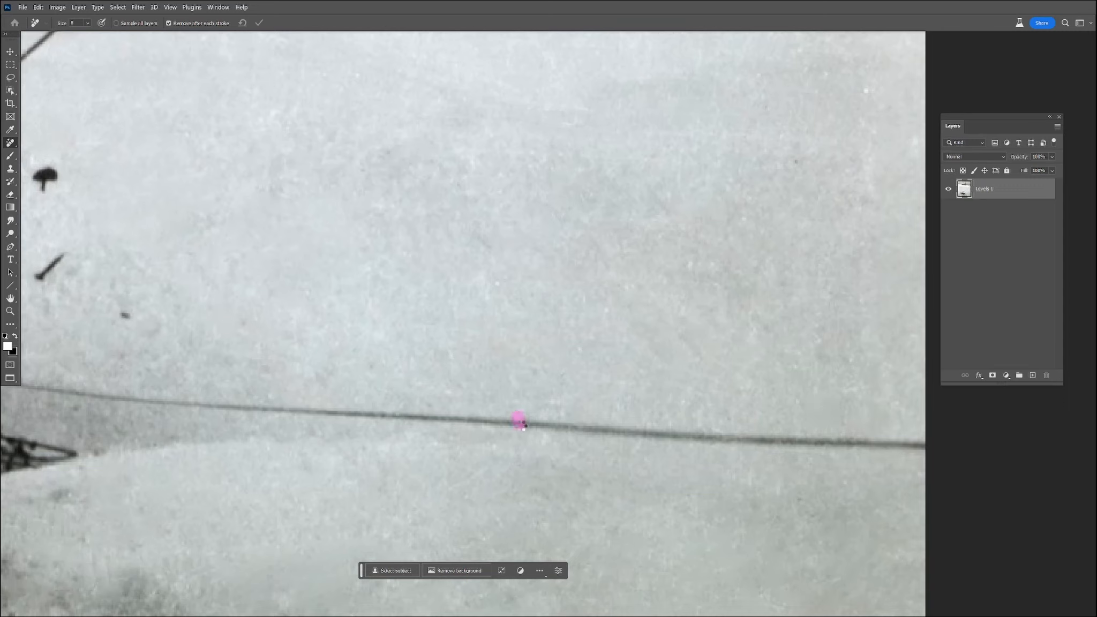
- Remove the scattered dark and white specks from the open snow above the horizontal rope
drag(794, 159, 808, 163)
drag(865, 91, 879, 94)
drag(582, 339, 583, 348)
drag(533, 290, 533, 303)
drag(533, 340, 595, 485)
drag(675, 141, 674, 170)
- Retouch the spots in the snow along the photo's right edge, below the walking man
drag(764, 172, 767, 212)
drag(845, 48, 838, 54)
drag(717, 463, 693, 485)
drag(739, 178, 745, 188)
mouse_move(778, 153)
mouse_down()
mouse_move(776, 172)
mouse_move(803, 176)
mouse_move(848, 111)
mouse_up()
click(804, 134)
click(798, 350)
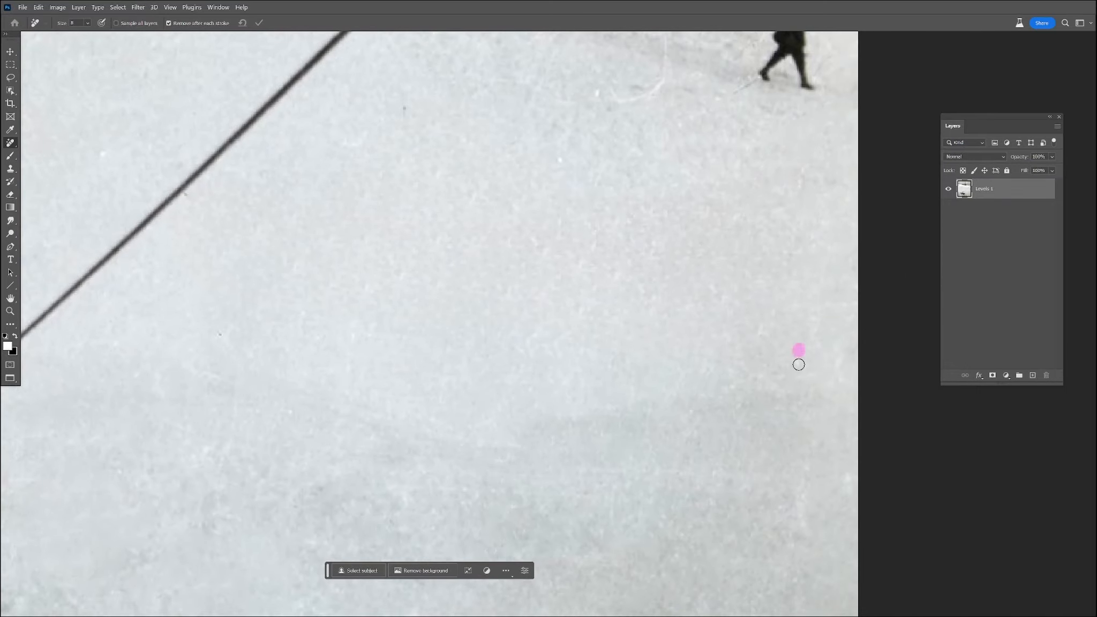
drag(729, 381, 735, 411)
- Remove the curved white scratch and the nearby specks in the snow to the left of the walking man
drag(672, 97, 626, 332)
drag(617, 247, 582, 337)
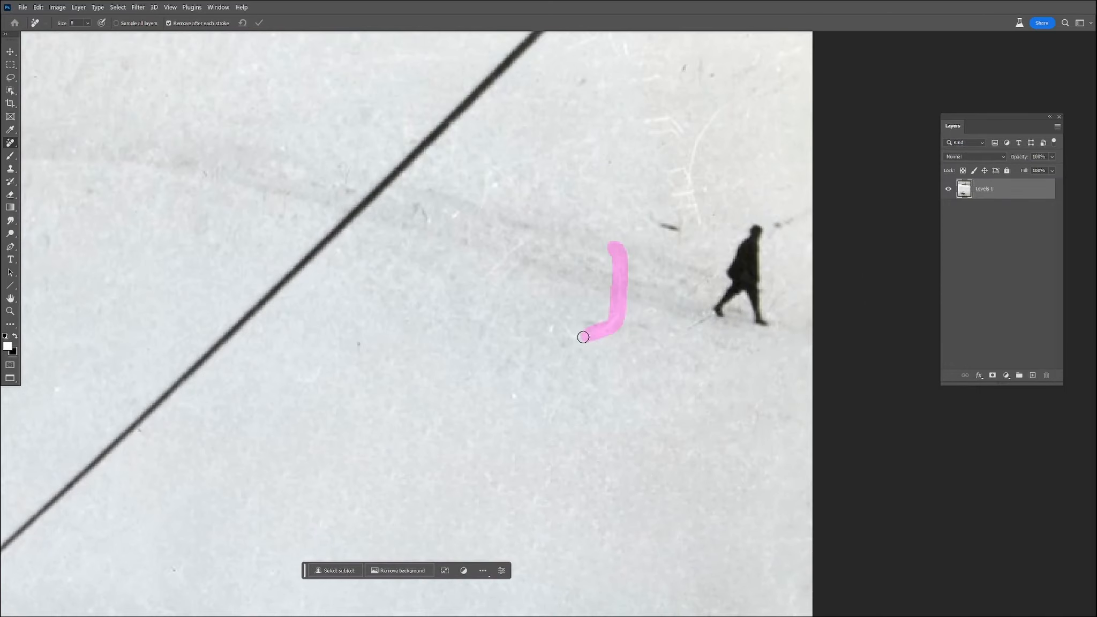
click(513, 396)
drag(498, 299, 511, 248)
drag(464, 223, 461, 236)
- Remove the marks along the faint snow ridge on both sides of the diagonal rope
click(428, 190)
mouse_move(420, 204)
mouse_down()
mouse_move(428, 219)
mouse_move(430, 205)
mouse_up()
drag(453, 209, 466, 212)
mouse_move(351, 189)
mouse_down()
mouse_move(338, 167)
mouse_move(307, 183)
mouse_up()
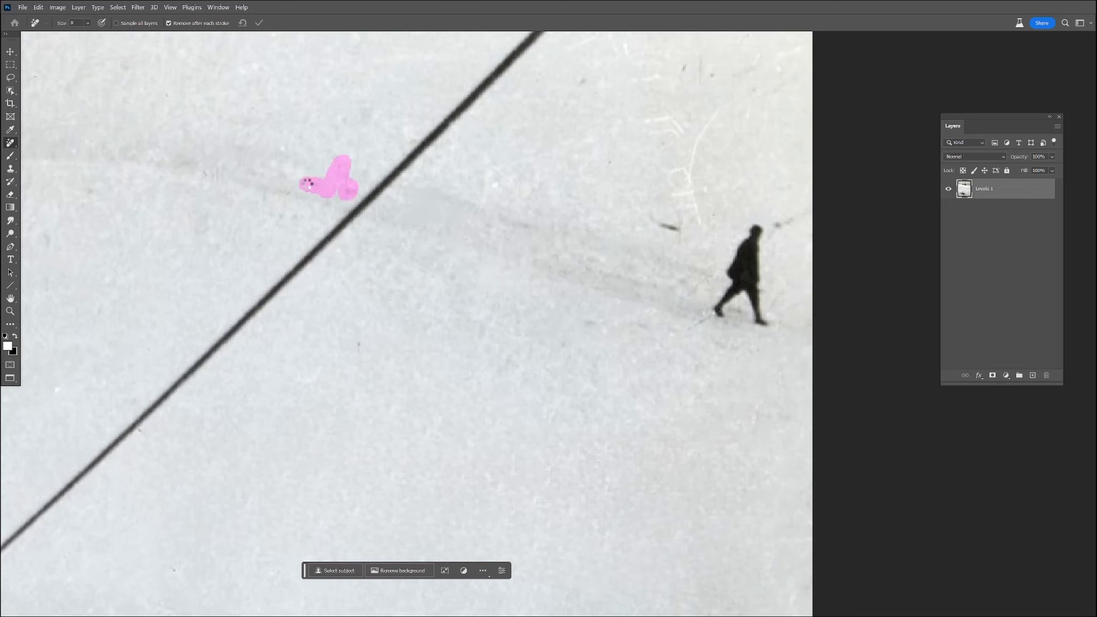
drag(202, 174, 215, 177)
click(193, 219)
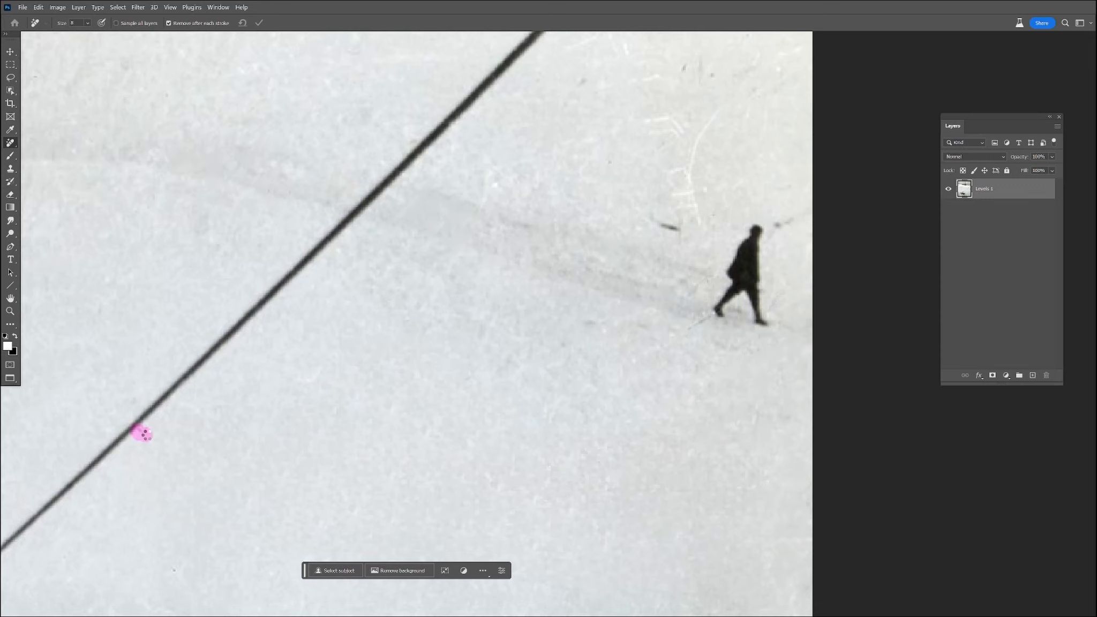
- Remove the branching white cracks in the snow above the walking man
mouse_move(670, 201)
mouse_down()
mouse_move(722, 112)
mouse_move(691, 176)
mouse_up()
click(677, 113)
mouse_move(679, 130)
mouse_down()
mouse_move(651, 119)
mouse_move(669, 155)
mouse_up()
drag(607, 157, 621, 161)
click(712, 208)
- Remove the thin lines at the walking man's feet and beside his head, plus the speck to his left
drag(703, 319, 684, 338)
drag(780, 225, 792, 215)
click(586, 324)
- Clean the scratches and specks from the snow slope between the walking man and the diagonal rope's upper end
drag(696, 367, 664, 485)
drag(658, 323, 649, 370)
mouse_move(551, 200)
mouse_down()
mouse_move(579, 184)
mouse_move(641, 189)
mouse_up()
click(467, 301)
click(744, 272)
drag(754, 173, 743, 200)
drag(718, 147, 710, 162)
click(687, 190)
drag(567, 248, 554, 266)
click(666, 315)
drag(738, 280, 726, 313)
click(657, 438)
drag(738, 443, 736, 466)
- Remove the scratches beside the upper diagonal rope and the dark marks at the photo's right edge below the water
drag(702, 194, 656, 401)
drag(659, 234, 654, 270)
drag(537, 285, 620, 305)
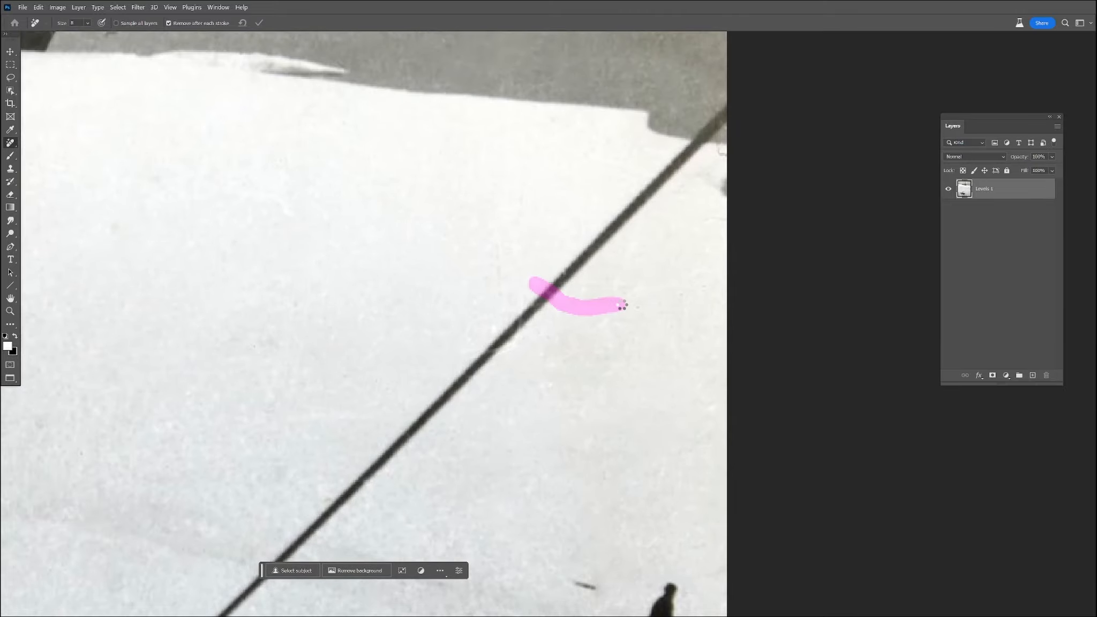
drag(494, 351, 505, 347)
drag(499, 234, 499, 296)
drag(721, 176, 719, 210)
drag(721, 145, 721, 156)
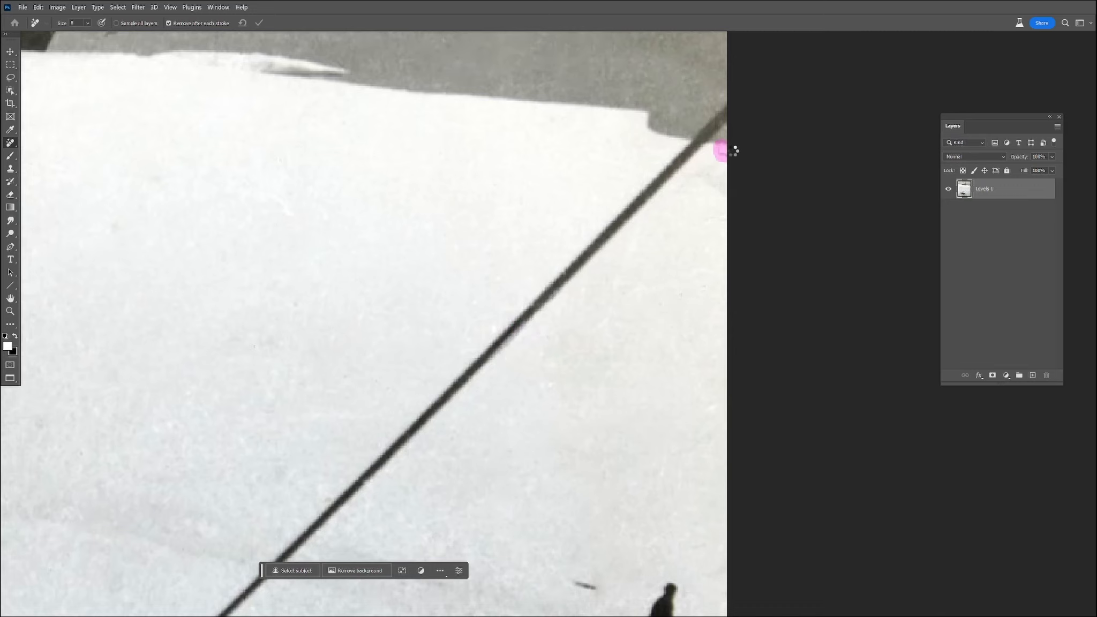
drag(543, 384, 553, 385)
- Set the brush size to 25 and remove the long diagonal track and the blotches on the snow slope below the ship
key(ctrl+0)
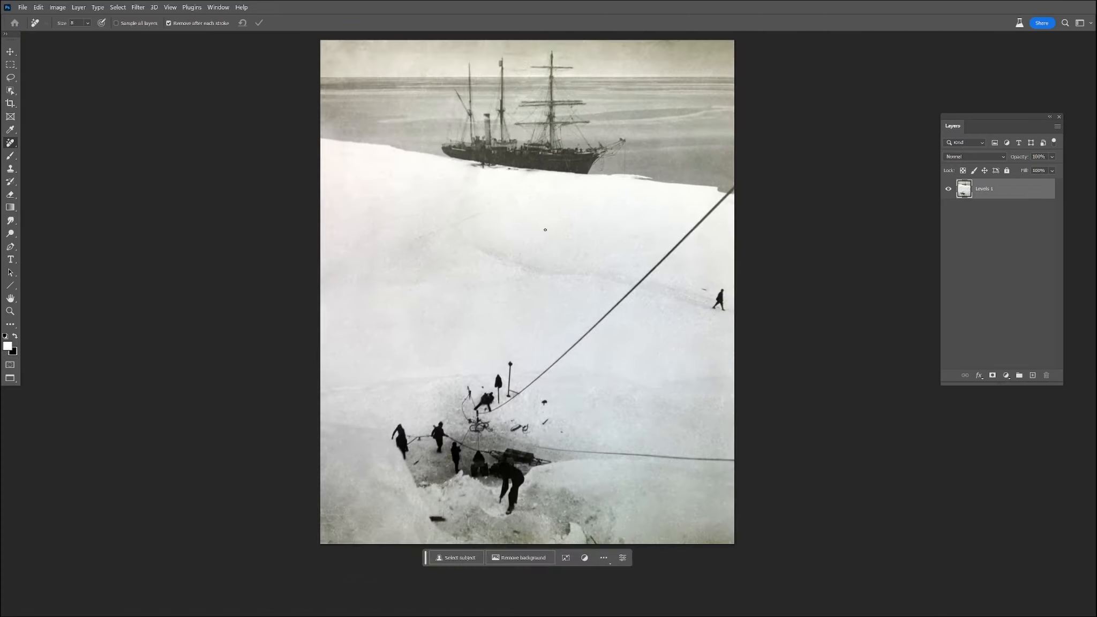
scroll(409, 196, up, 8)
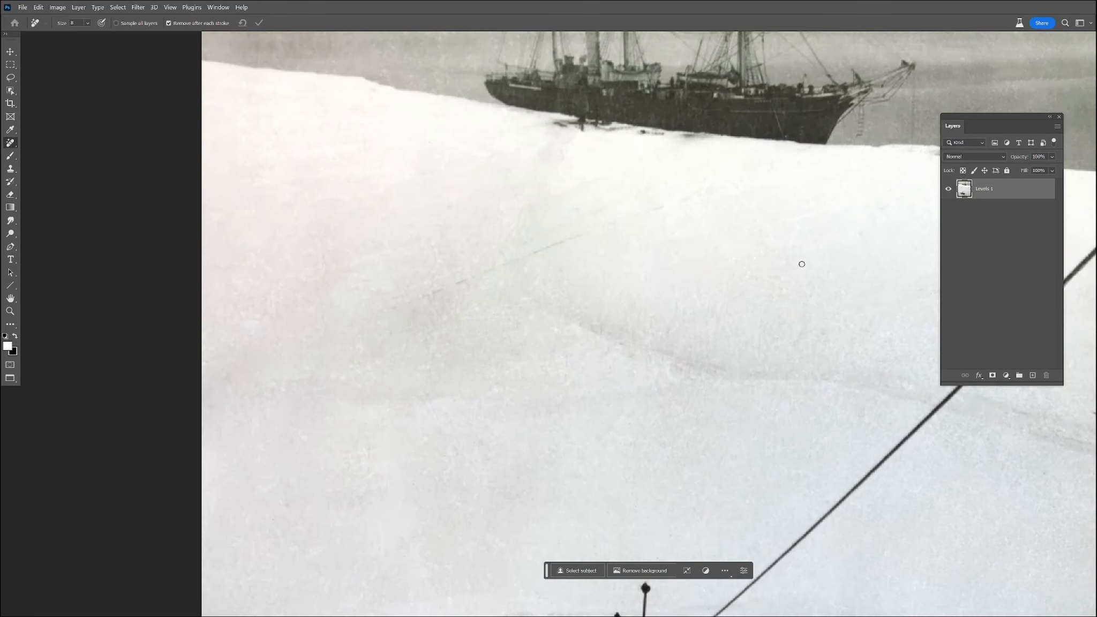
mouse_move(408, 301)
mouse_down()
mouse_move(673, 203)
mouse_move(804, 172)
mouse_up()
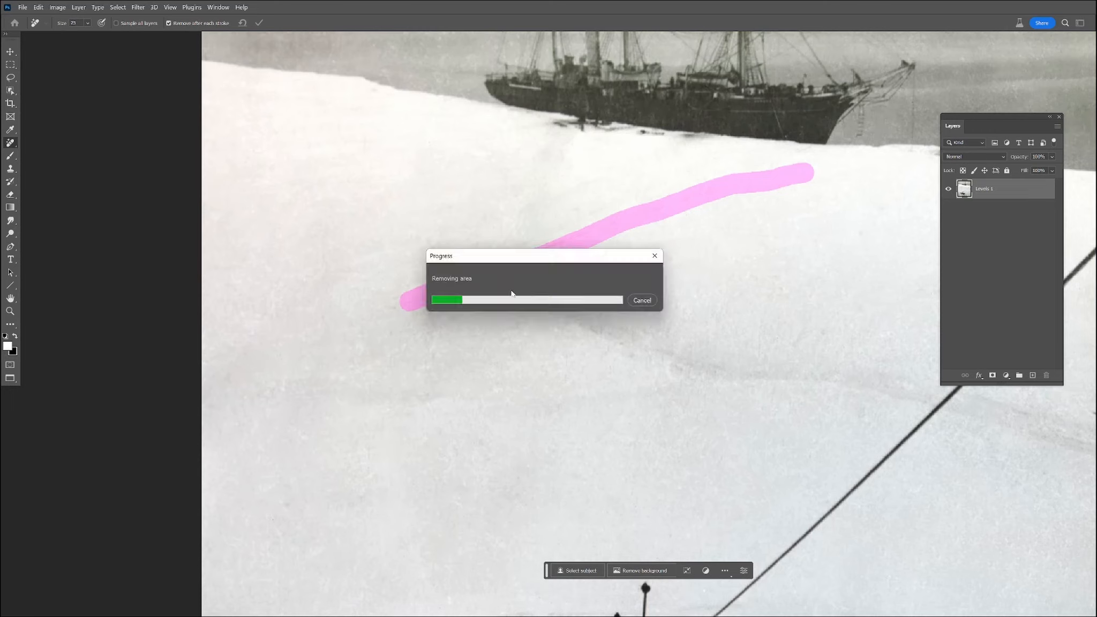
mouse_move(445, 284)
mouse_down()
mouse_move(531, 257)
mouse_move(414, 347)
mouse_up()
drag(612, 171, 554, 186)
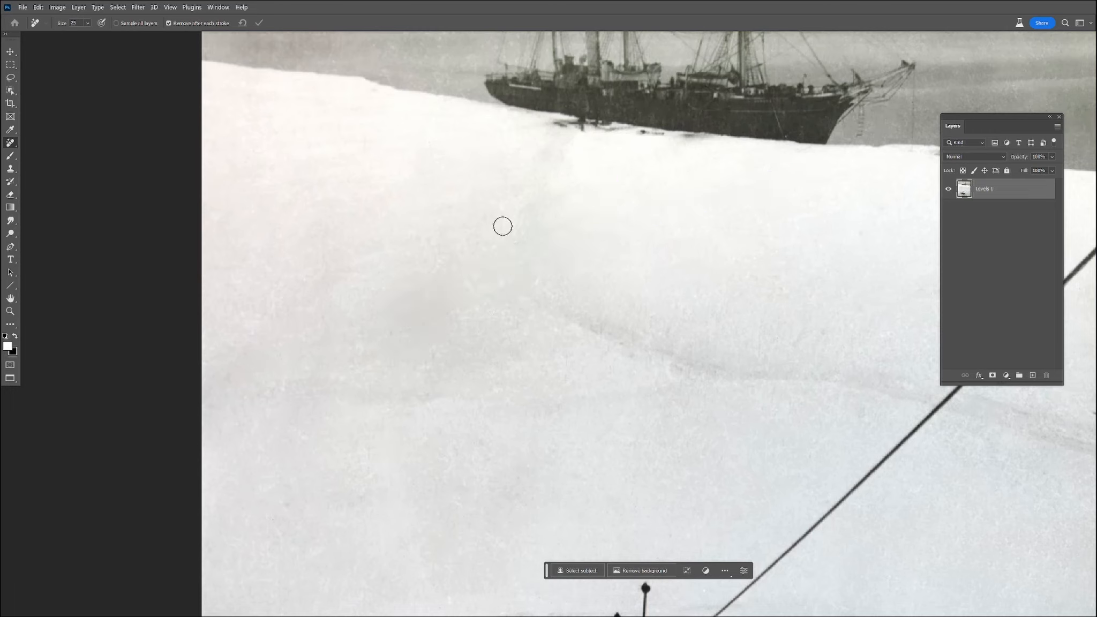
drag(879, 199, 841, 238)
drag(834, 207, 776, 223)
- Retouch a spot on the snow slope and clean the patch of sky at the photo's upper left corner
drag(792, 263, 564, 282)
click(711, 288)
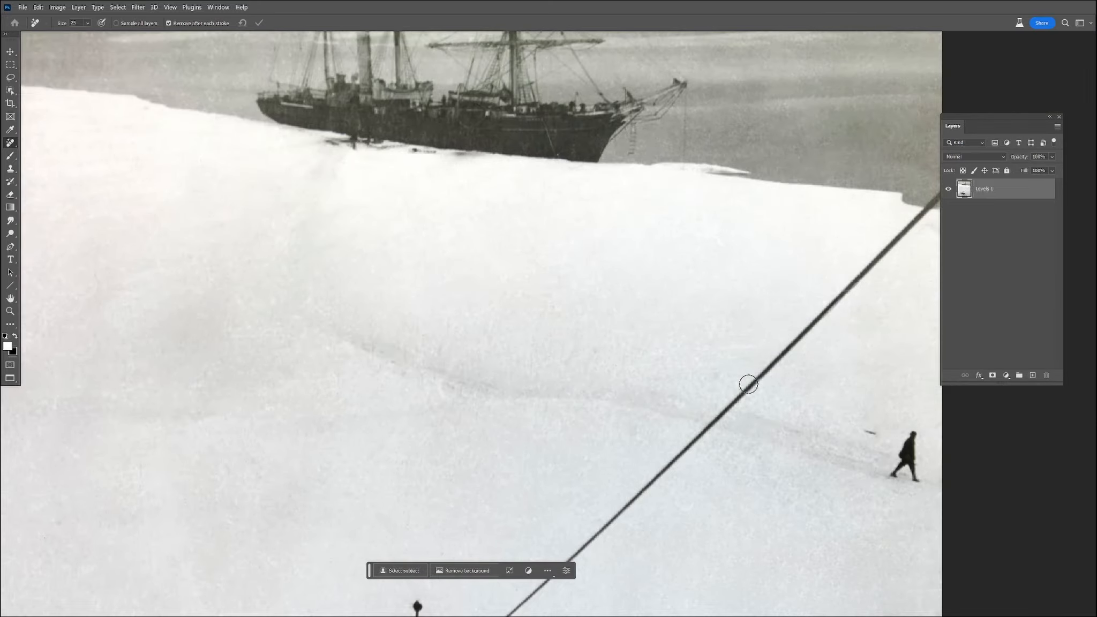
scroll(733, 380, down, 4)
scroll(661, 386, down, 1)
drag(378, 124, 313, 119)
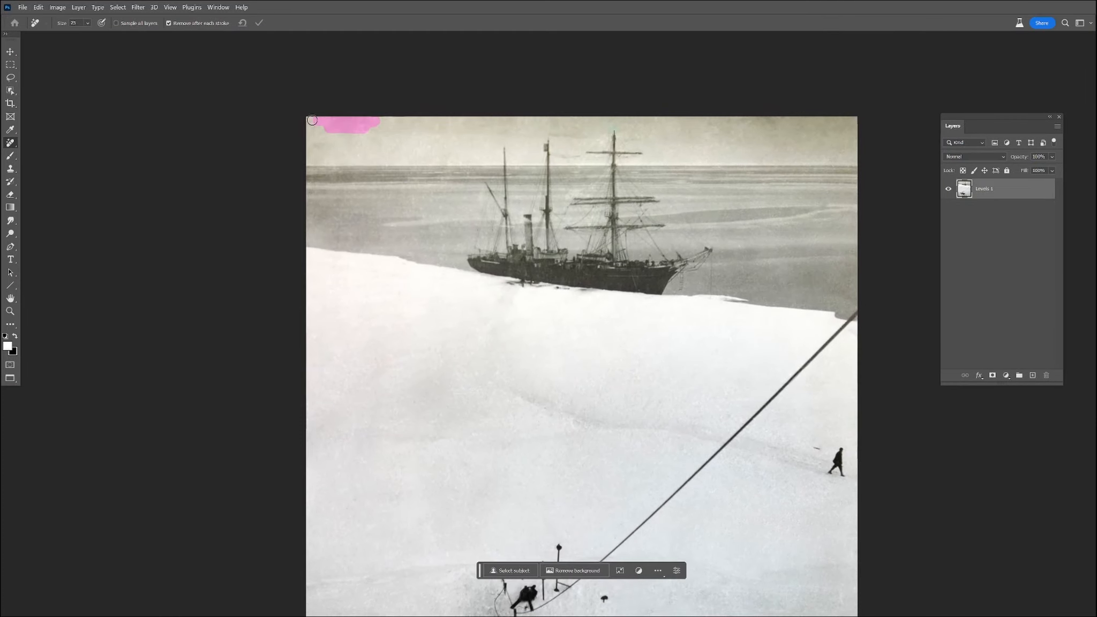
- Switch to the Healing Brush, enlarge the brush and retouch the sky along the photo's top edge
right_click(10, 143)
click(59, 163)
key(bracketright)
key(bracketright)
key(bracketright)
mouse_move(564, 129)
mouse_down()
mouse_move(580, 123)
mouse_move(528, 117)
mouse_up()
mouse_move(642, 133)
mouse_down()
mouse_move(832, 125)
mouse_move(707, 112)
mouse_move(839, 124)
mouse_move(691, 115)
mouse_up()
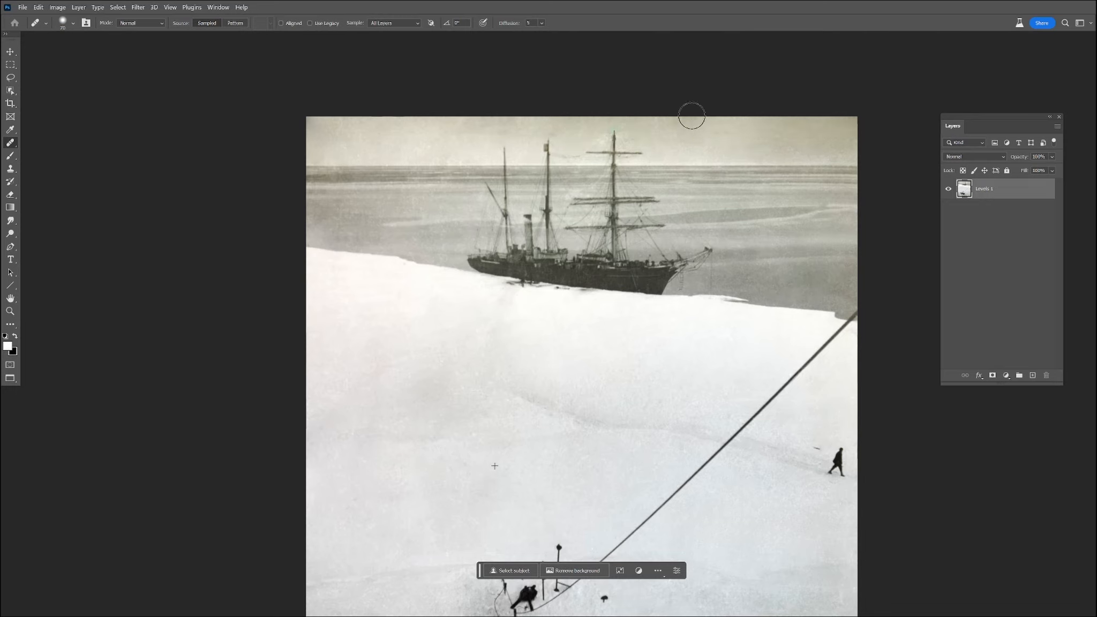
- Turn on the Photo Restoration neural filter for the photo and zoom in on the ship to check its effect
scroll(682, 283, down, 5)
drag(646, 358, 537, 307)
scroll(541, 308, up, 2)
drag(746, 356, 661, 327)
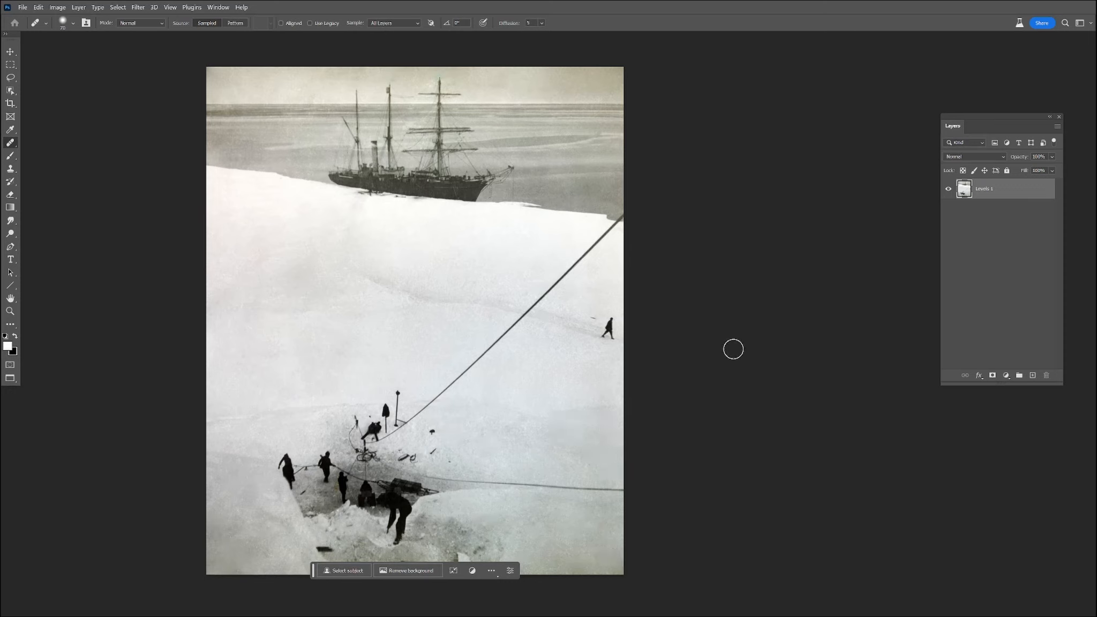
click(134, 8)
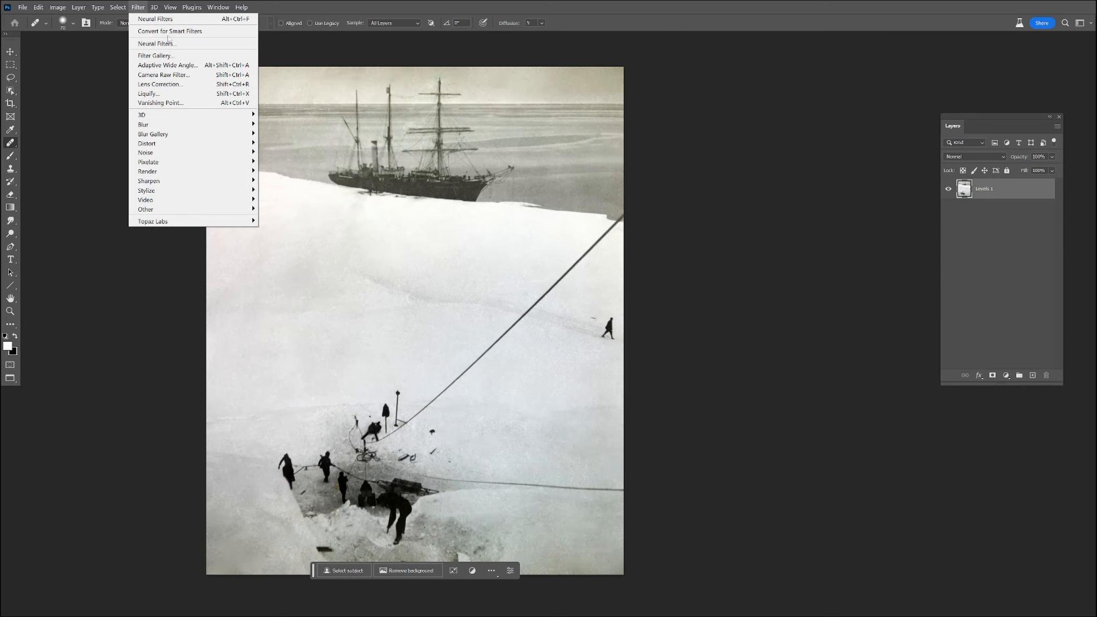
click(152, 44)
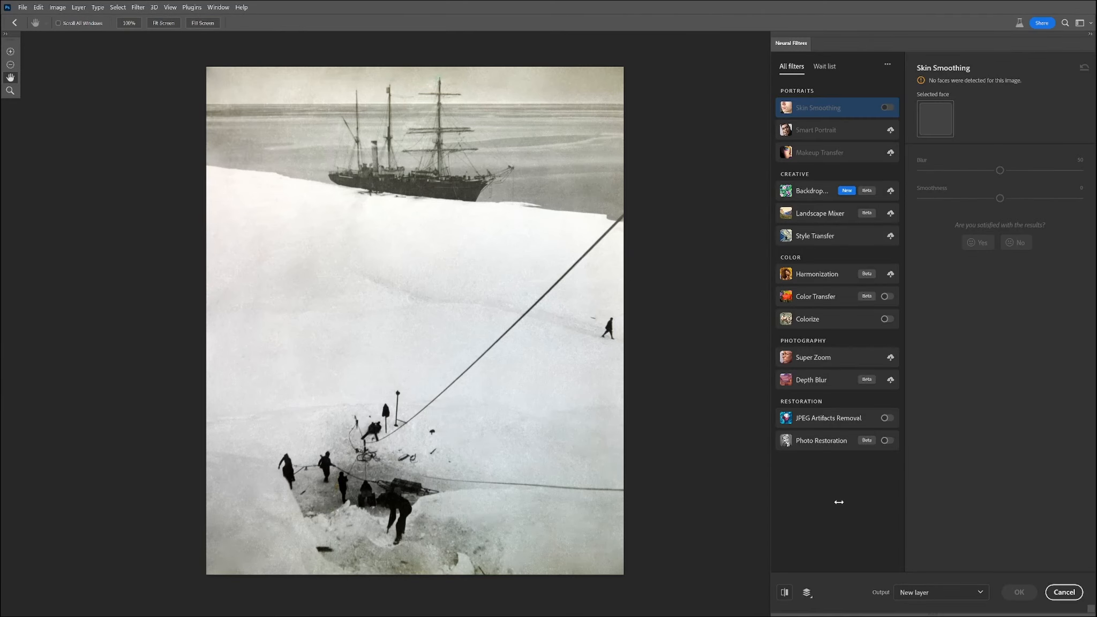
click(887, 441)
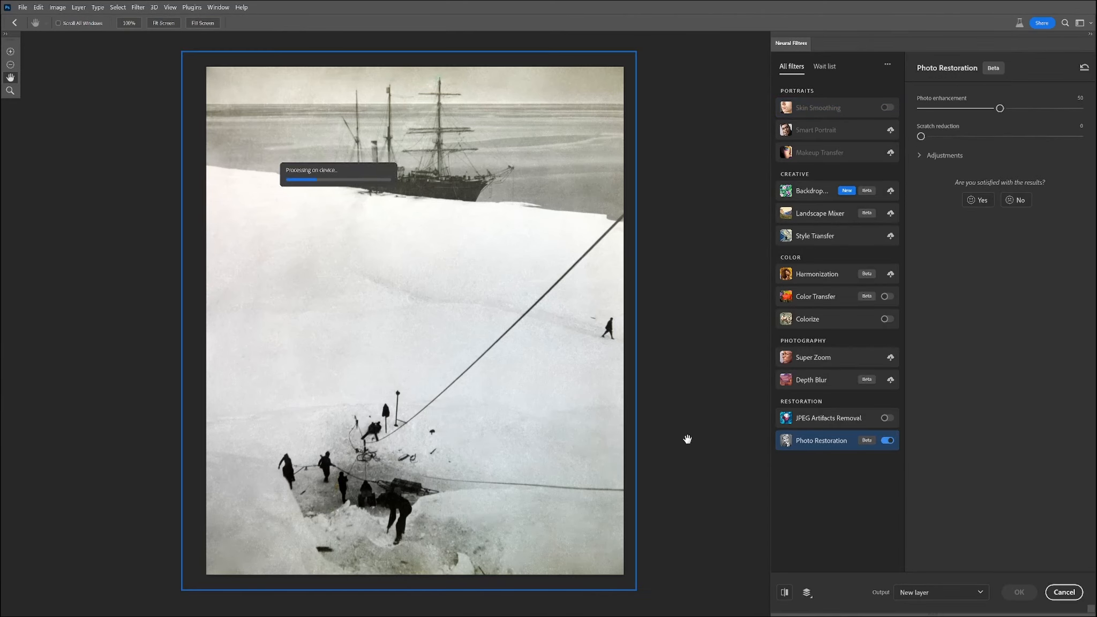
scroll(447, 438, up, 5)
drag(437, 482, 610, 290)
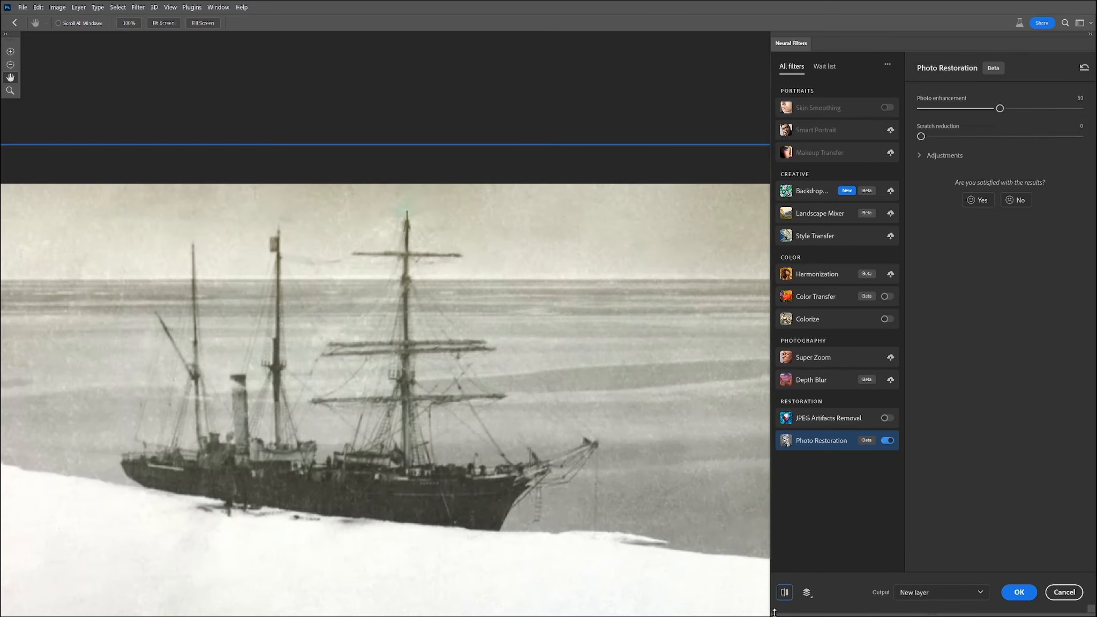
- Compare the photo with and without the Photo Restoration filter and apply the filter with the output set to a new layer
click(786, 594)
click(786, 594)
click(787, 594)
click(786, 594)
click(787, 594)
click(787, 594)
click(935, 592)
click(926, 534)
click(1018, 592)
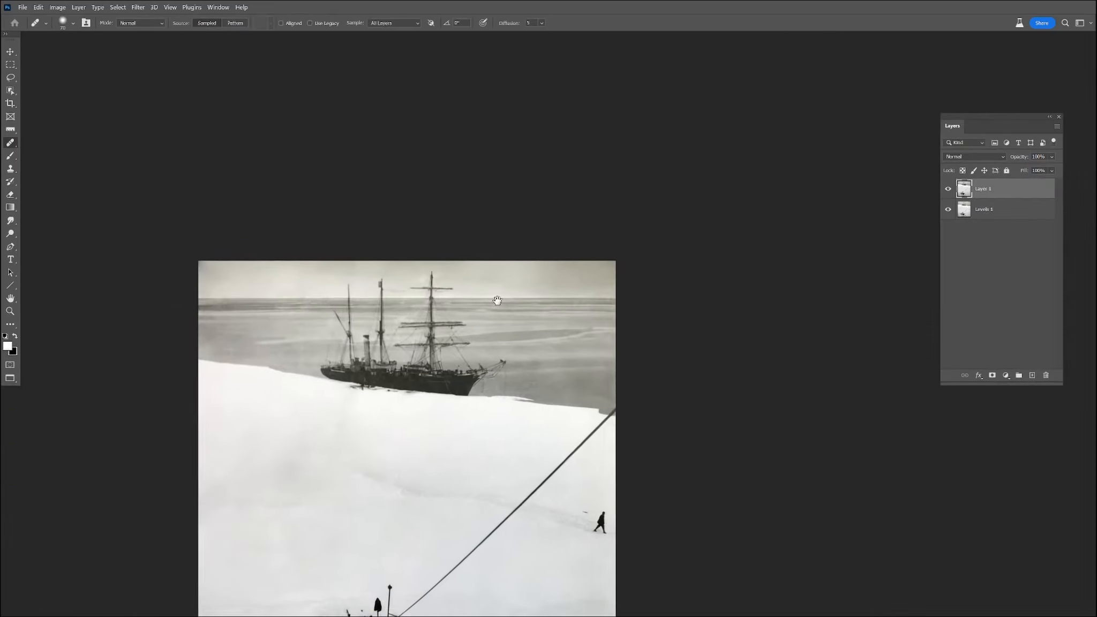
- Compare the ship photo with the restored layer hidden and shown, examining the ship and sky at several magnifications
drag(497, 300, 553, 324)
scroll(526, 318, up, 3)
click(947, 190)
click(946, 190)
click(947, 191)
click(947, 191)
click(946, 191)
click(947, 190)
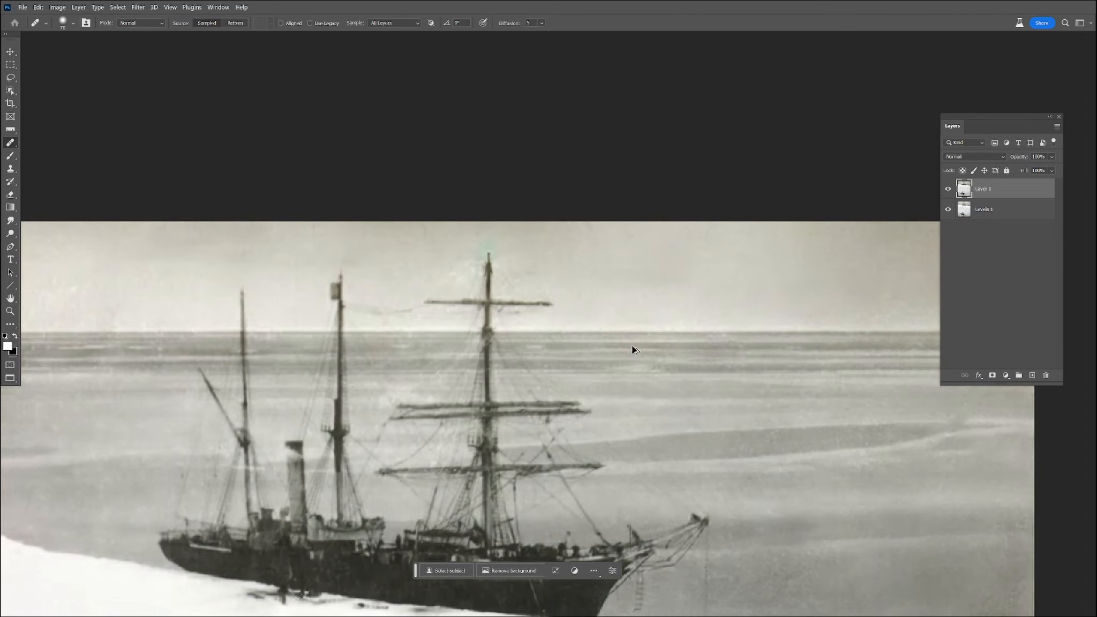
scroll(631, 348, down, 2)
click(947, 188)
click(948, 188)
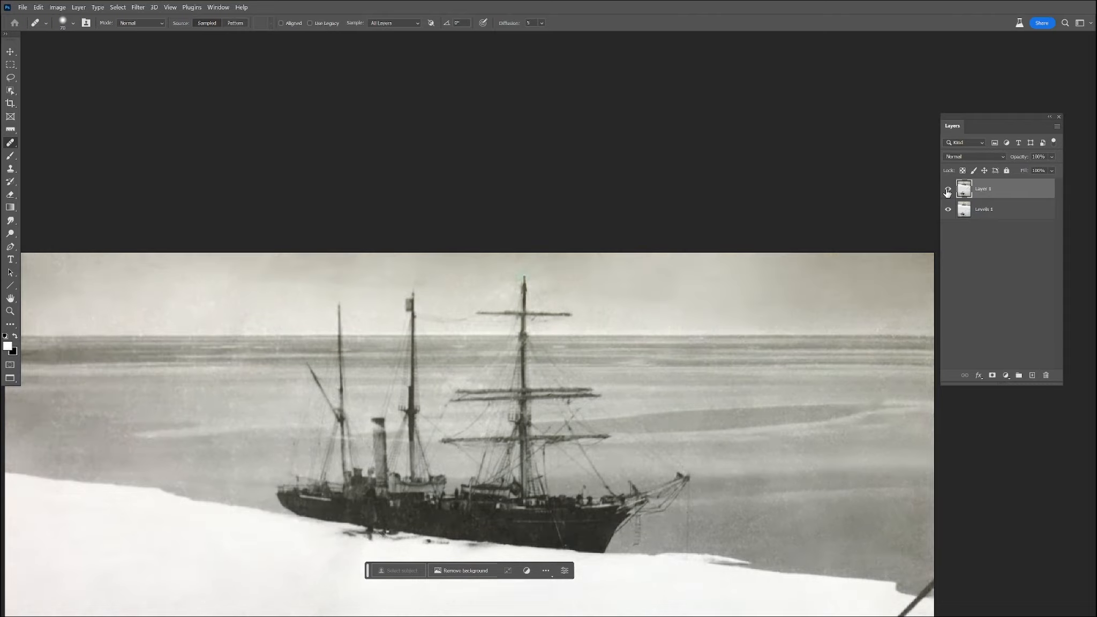
scroll(682, 410, down, 2)
scroll(683, 409, down, 5)
scroll(541, 551, up, 3)
click(946, 191)
click(947, 191)
click(947, 191)
click(947, 191)
click(946, 191)
click(947, 191)
click(946, 191)
click(946, 191)
click(946, 192)
click(947, 192)
- Add a layer mask to the restored layer and paint black with an enlarged brush over the men in the foreground
scroll(827, 242, down, 4)
drag(765, 253, 578, 366)
click(991, 377)
click(10, 155)
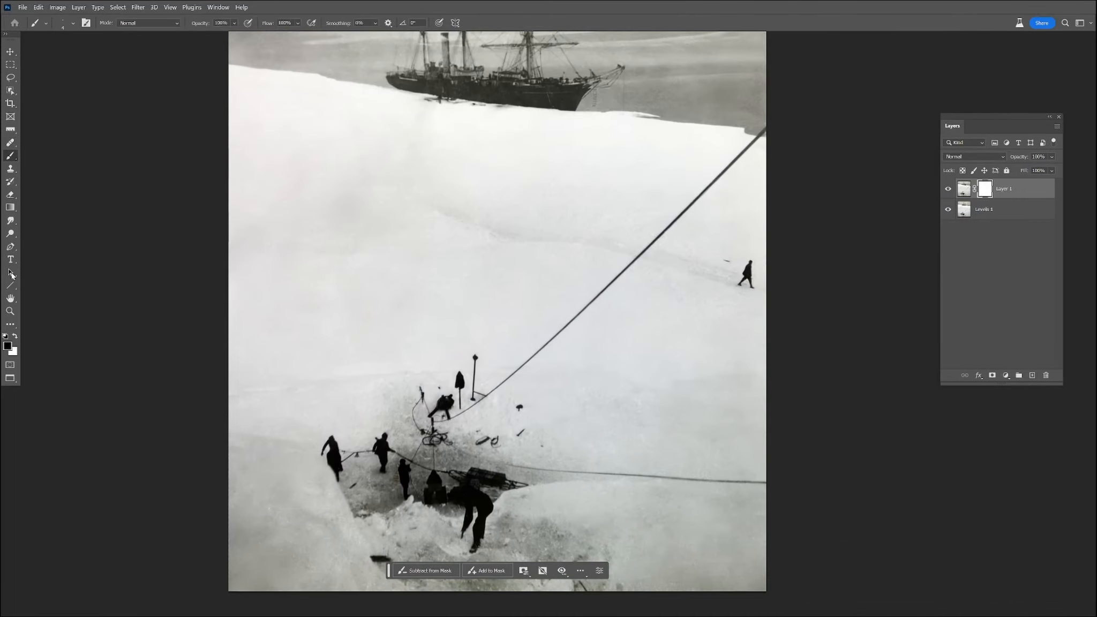
key(])
key(])
key(])
key(])
key(])
key(])
key(])
key(])
key(])
key(])
key(])
key(])
key(])
key(])
key(])
key(])
key(])
mouse_move(408, 507)
mouse_down()
mouse_move(457, 478)
mouse_move(502, 527)
mouse_up()
drag(504, 219, 491, 476)
drag(507, 407, 557, 255)
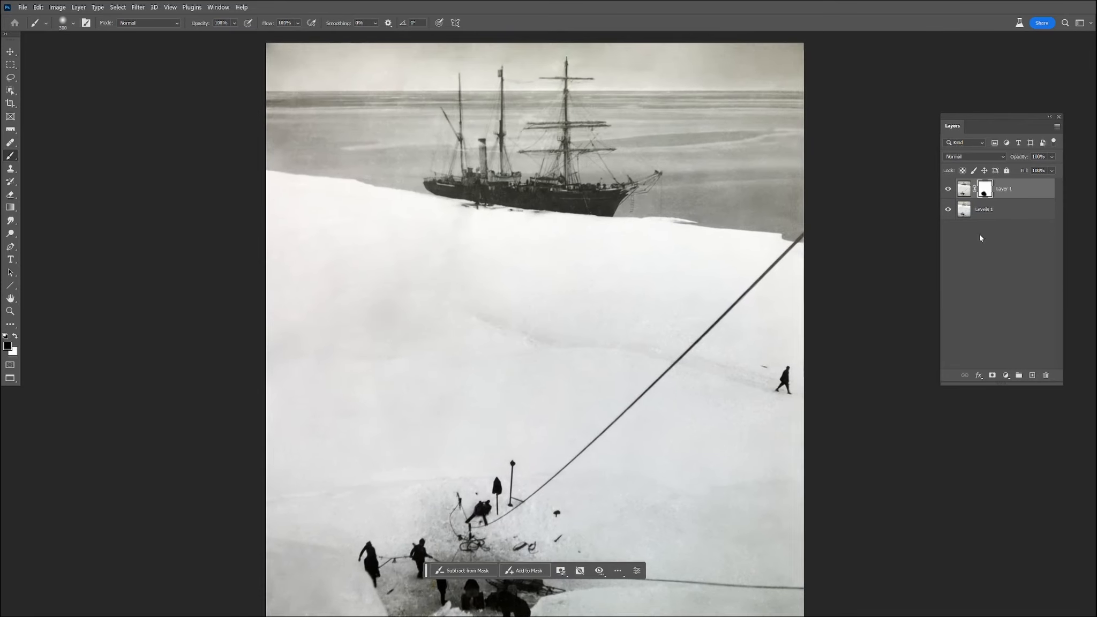
- Merge the restored layer with the layer below and slightly brighten the midtones with Levels
ctrl+click(990, 212)
right_click(1001, 191)
click(934, 505)
key(ctrl+l)
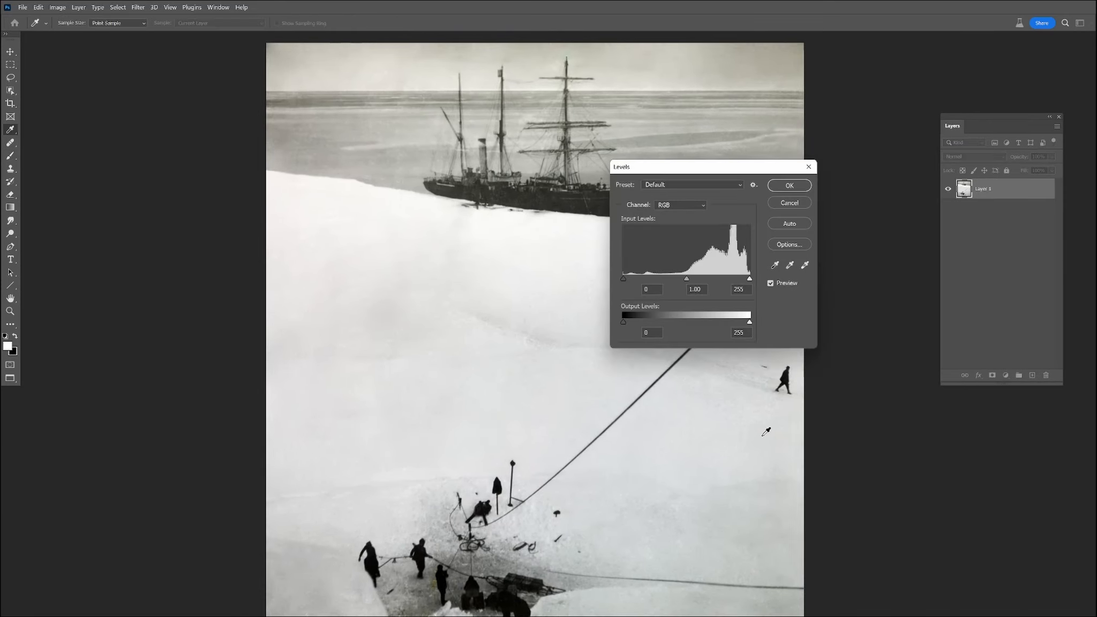
drag(688, 280, 682, 279)
click(789, 185)
- Remove all colour from the ship photo by lowering Saturation to -100 with Hue/Saturation
key(ctrl+u)
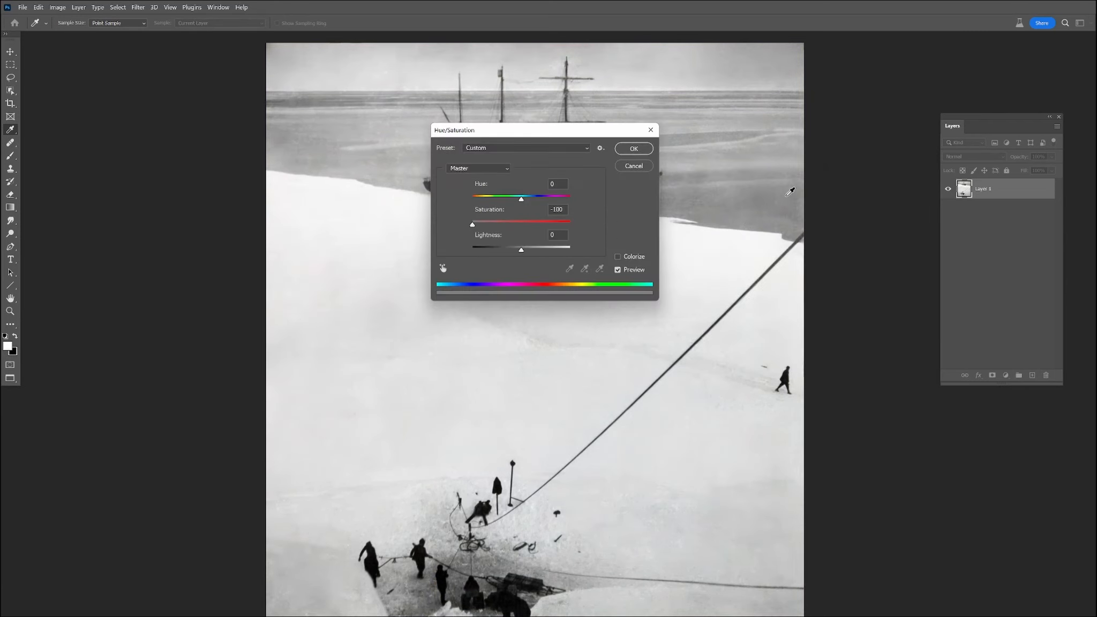
mouse_move(474, 226)
mouse_down()
mouse_move(592, 226)
mouse_move(457, 227)
mouse_up()
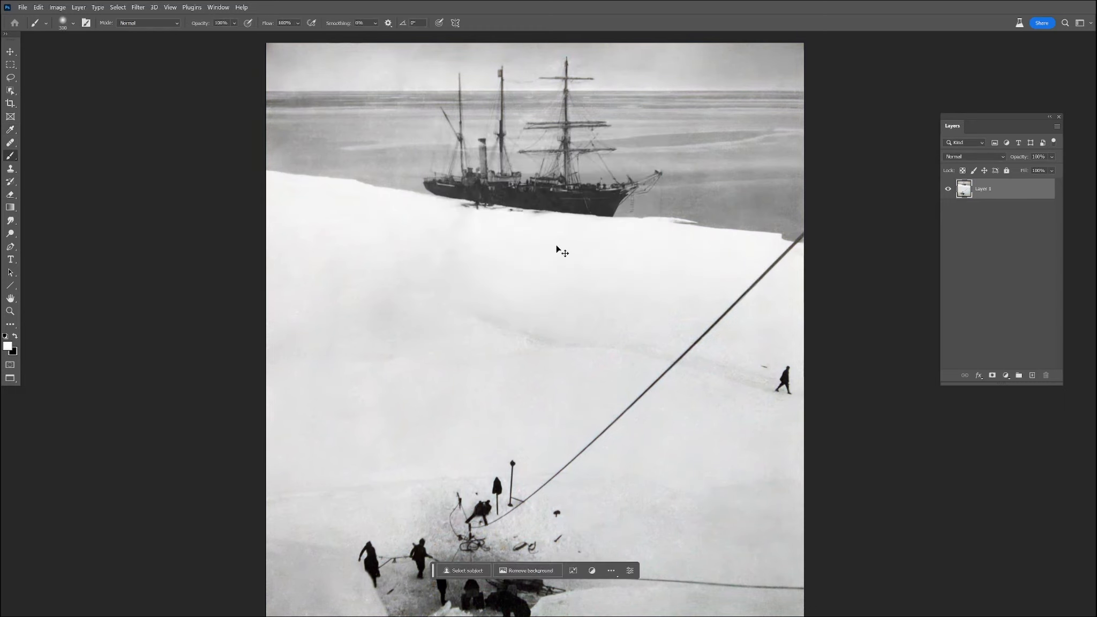
scroll(534, 239, down, 2)
mouse_move(535, 239)
mouse_down()
mouse_move(369, 286)
mouse_move(384, 276)
mouse_up()
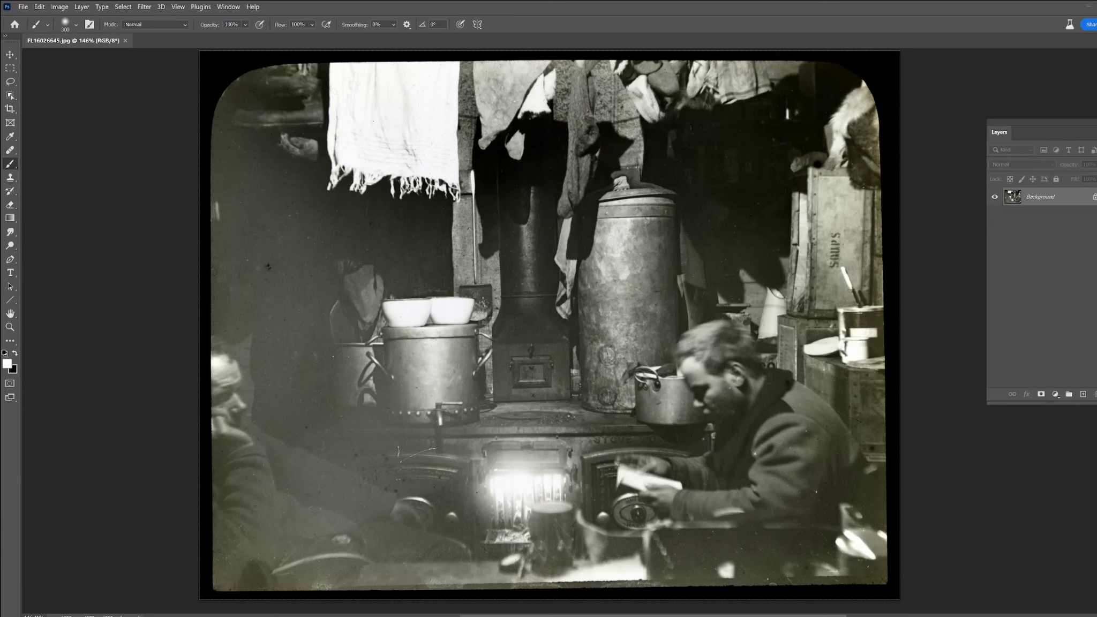
- Crop the black borders off all four sides of the stove photo and desaturate it with Hue/Saturation
key(c)
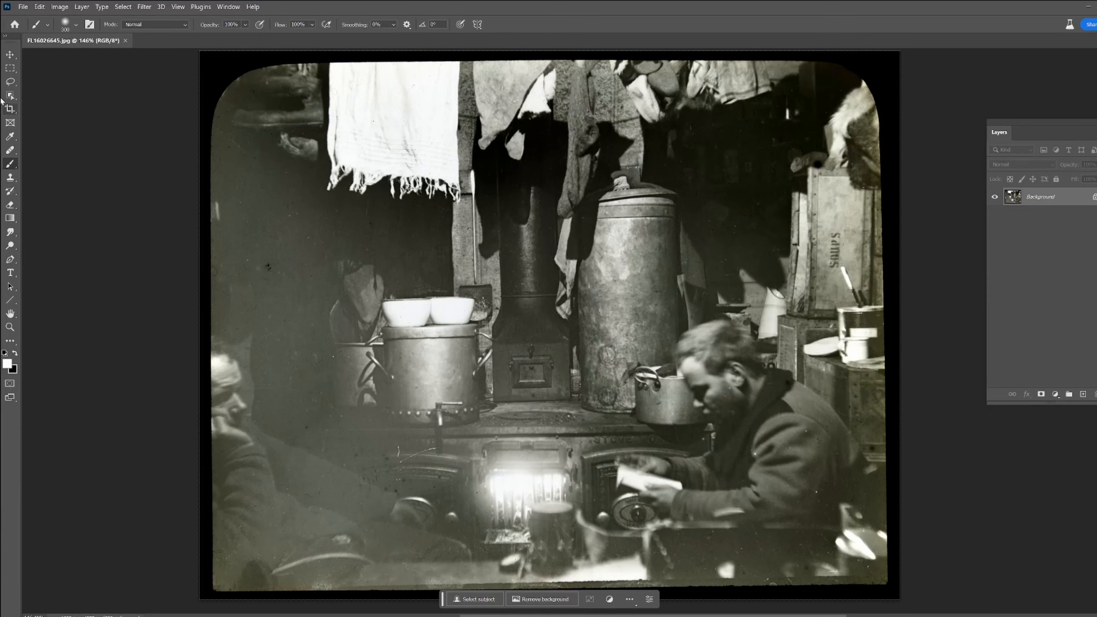
drag(199, 328, 208, 330)
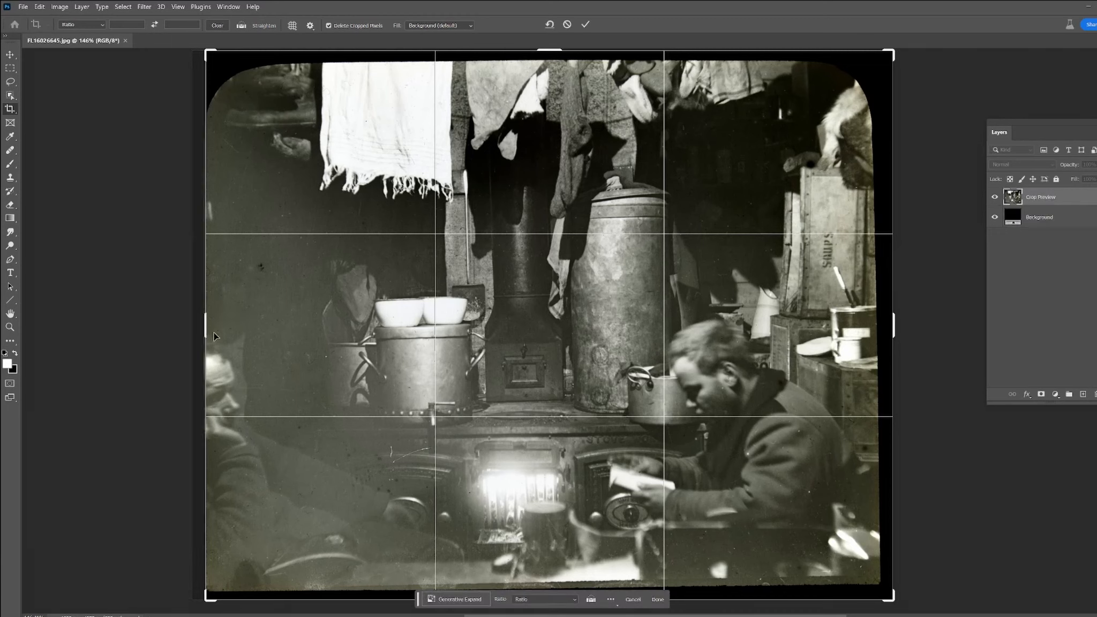
drag(897, 329, 885, 330)
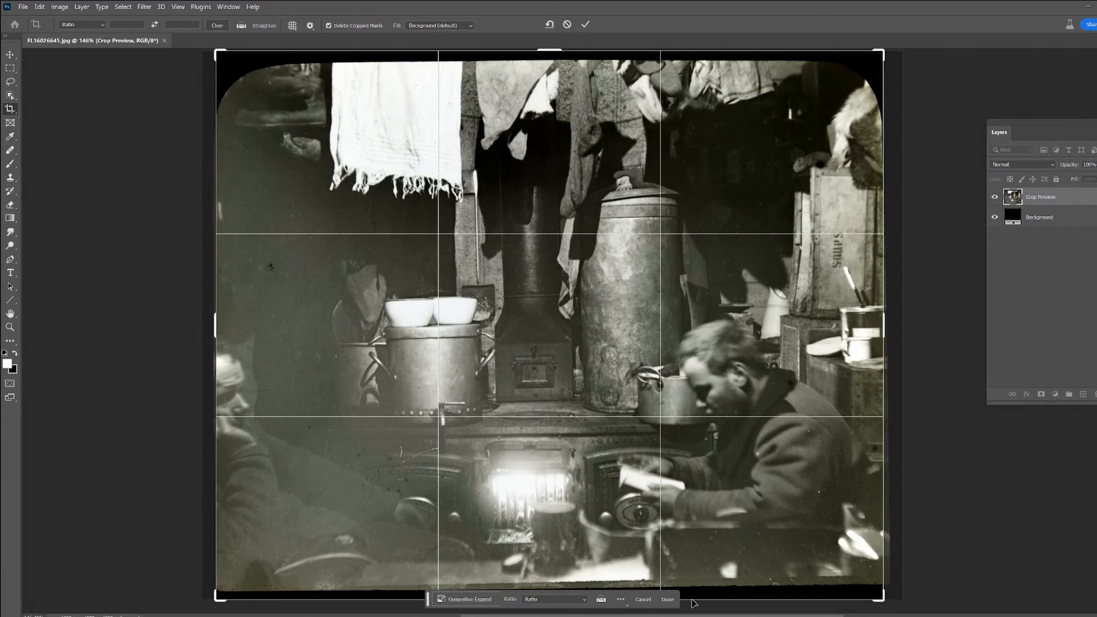
drag(554, 601, 560, 591)
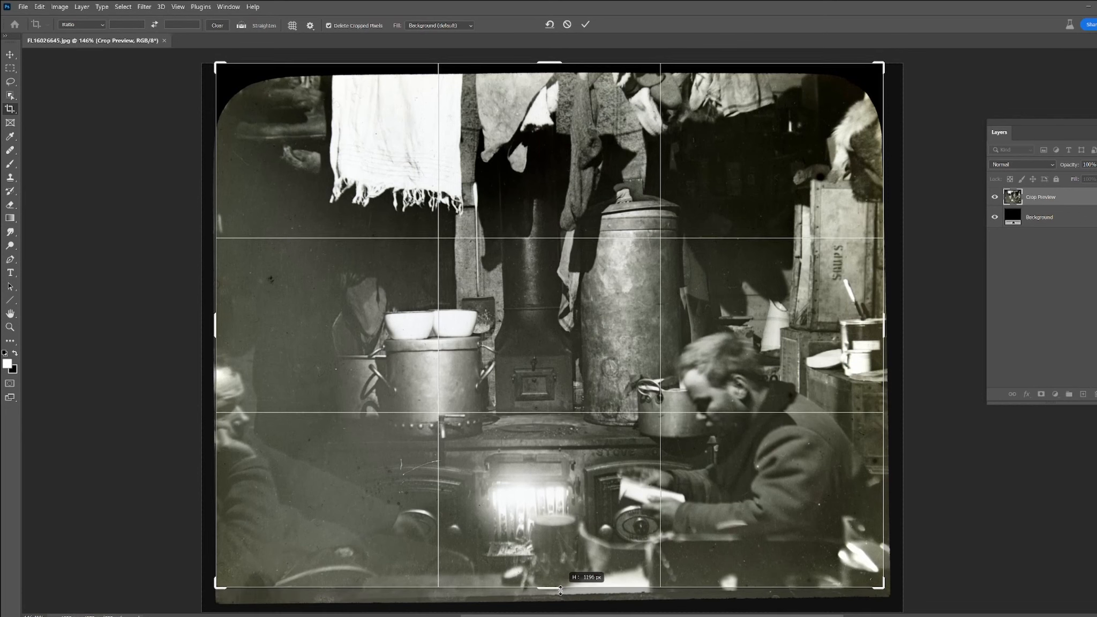
drag(555, 63, 552, 69)
key(Return)
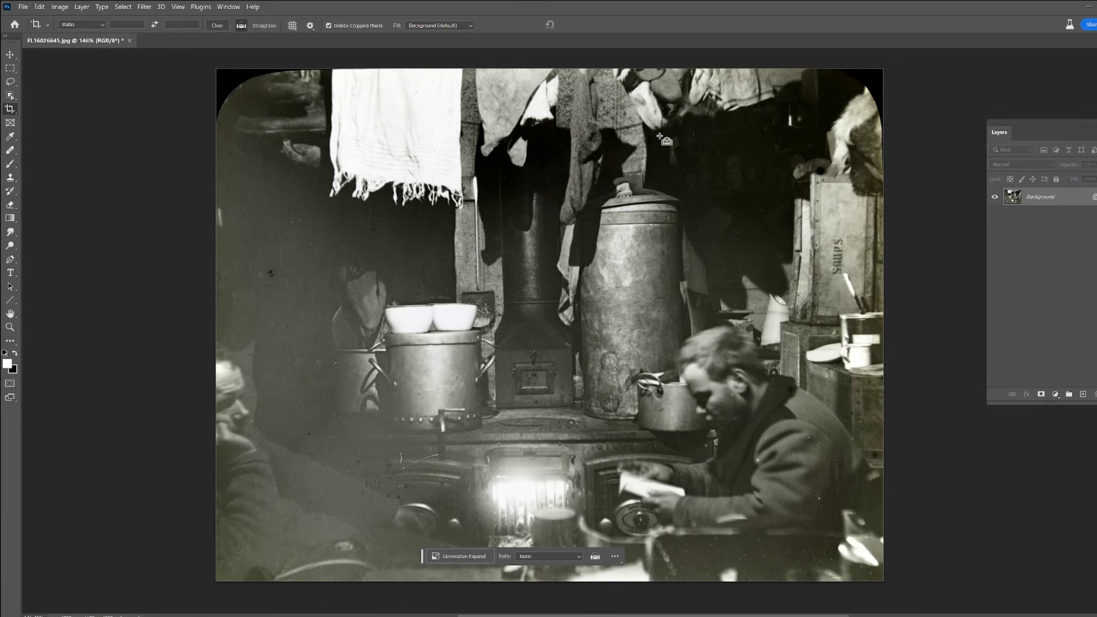
key(ctrl+u)
click(673, 158)
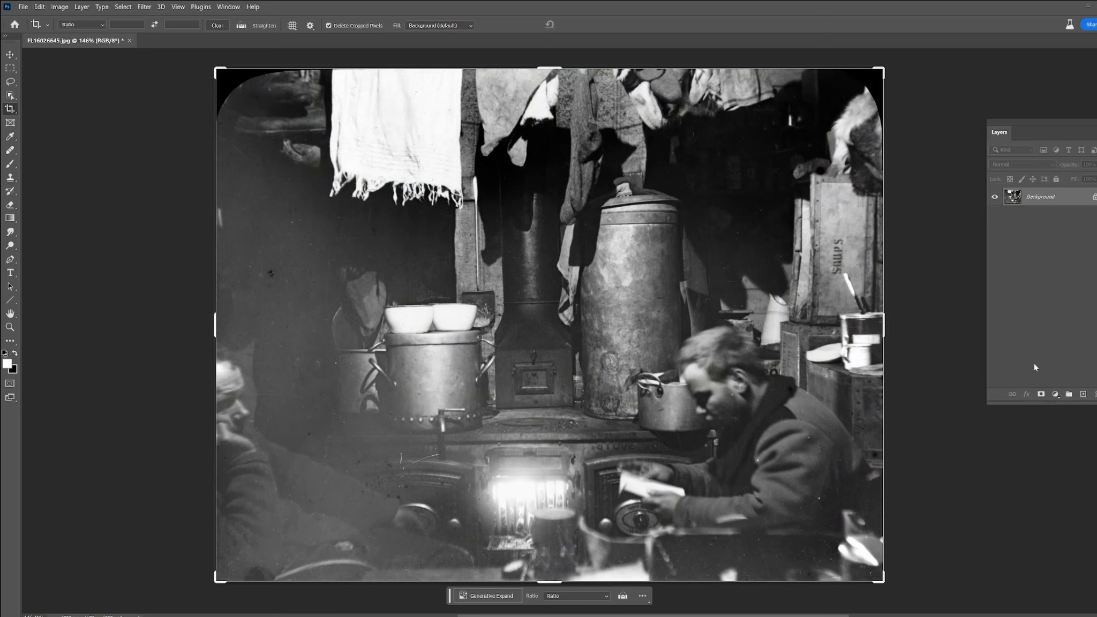
- Add a Levels adjustment layer with strongly darkened midtones and invert its mask to hide the effect
click(1055, 393)
click(1063, 449)
drag(741, 438, 793, 438)
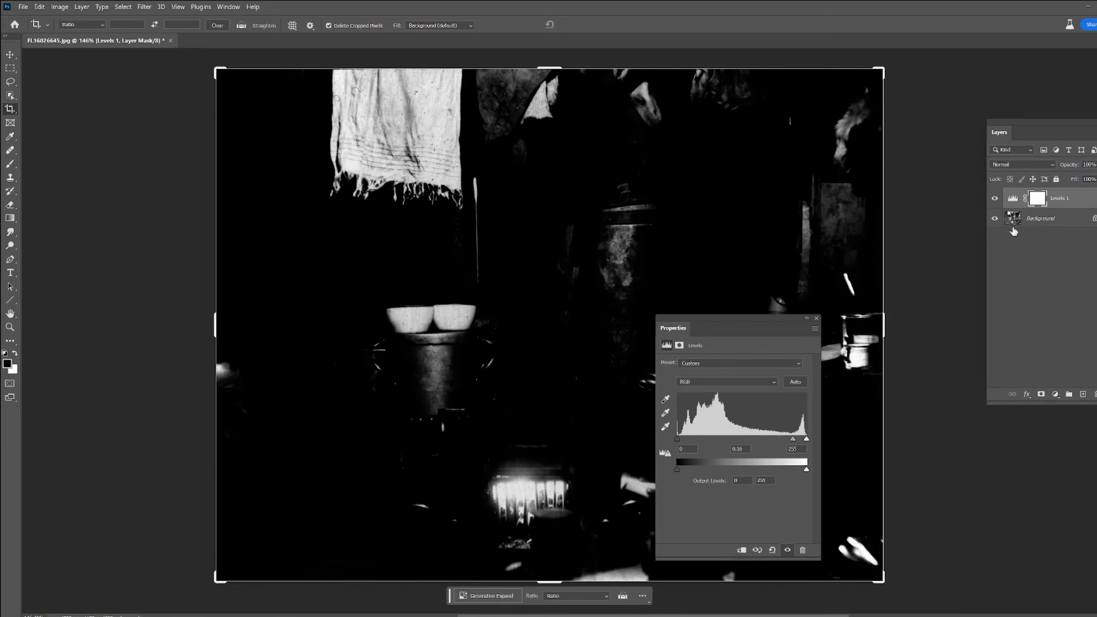
click(1036, 198)
key(ctrl+i)
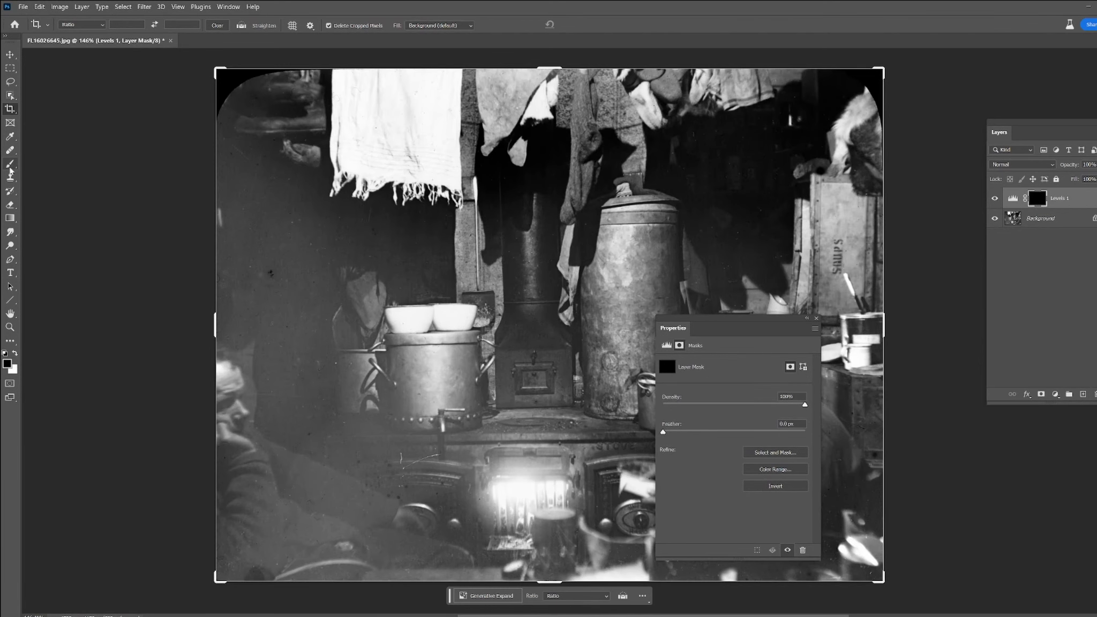
- Paint the Levels effect over the hazy area around the seated man by the wall and set the input levels to 51, 1.25 and 221
click(11, 164)
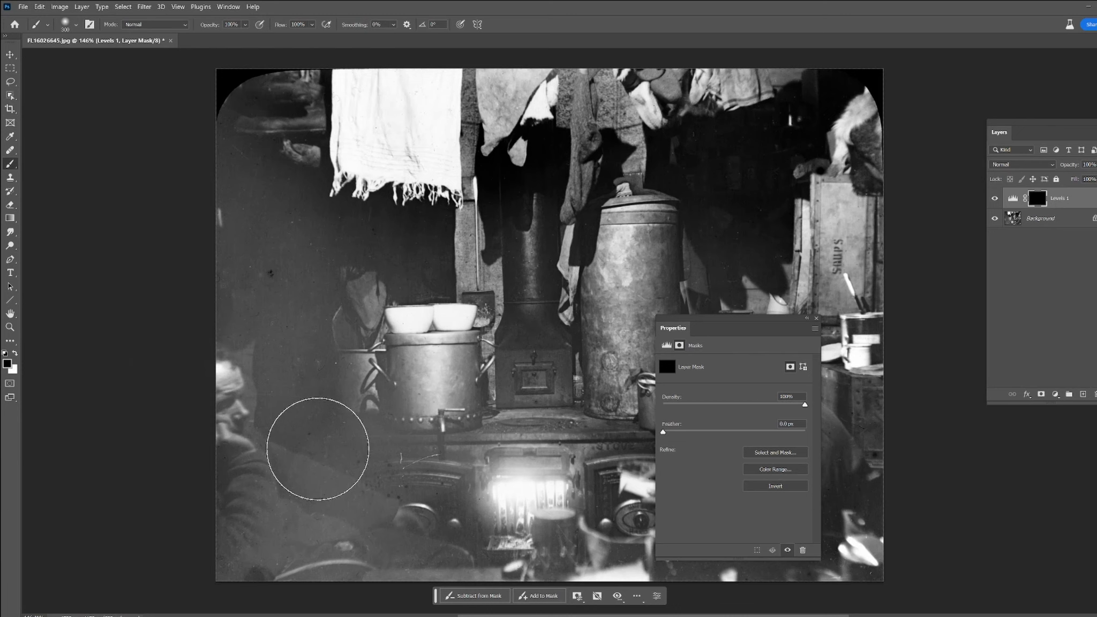
mouse_move(322, 423)
mouse_down()
mouse_move(282, 294)
mouse_move(269, 506)
mouse_move(461, 523)
mouse_up()
click(1013, 198)
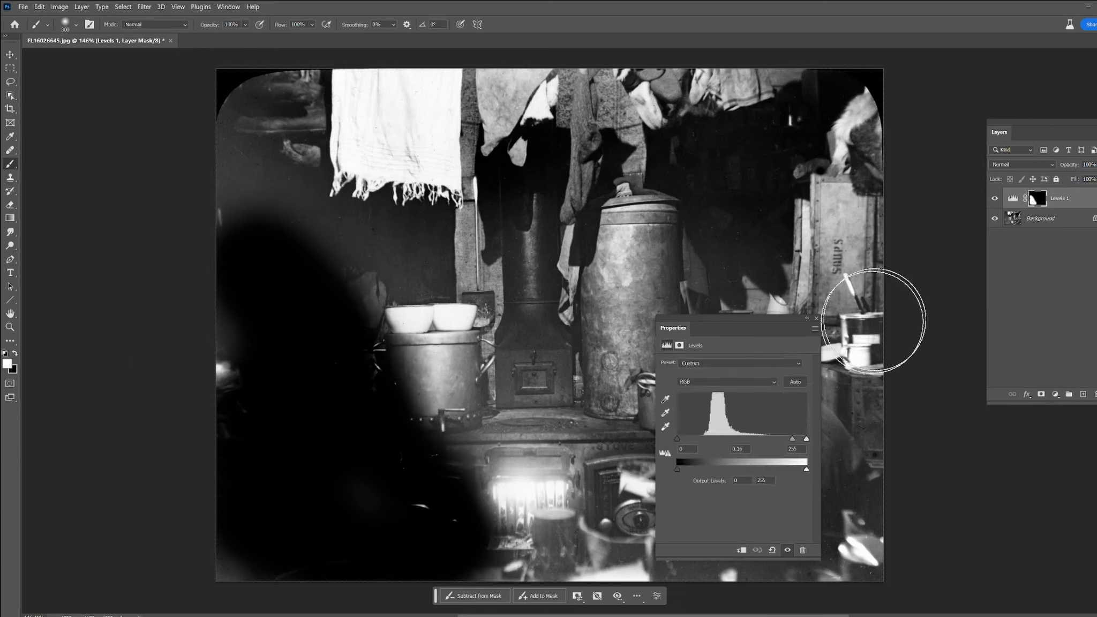
mouse_move(792, 440)
mouse_down()
mouse_move(683, 438)
mouse_move(751, 438)
mouse_move(701, 438)
mouse_up()
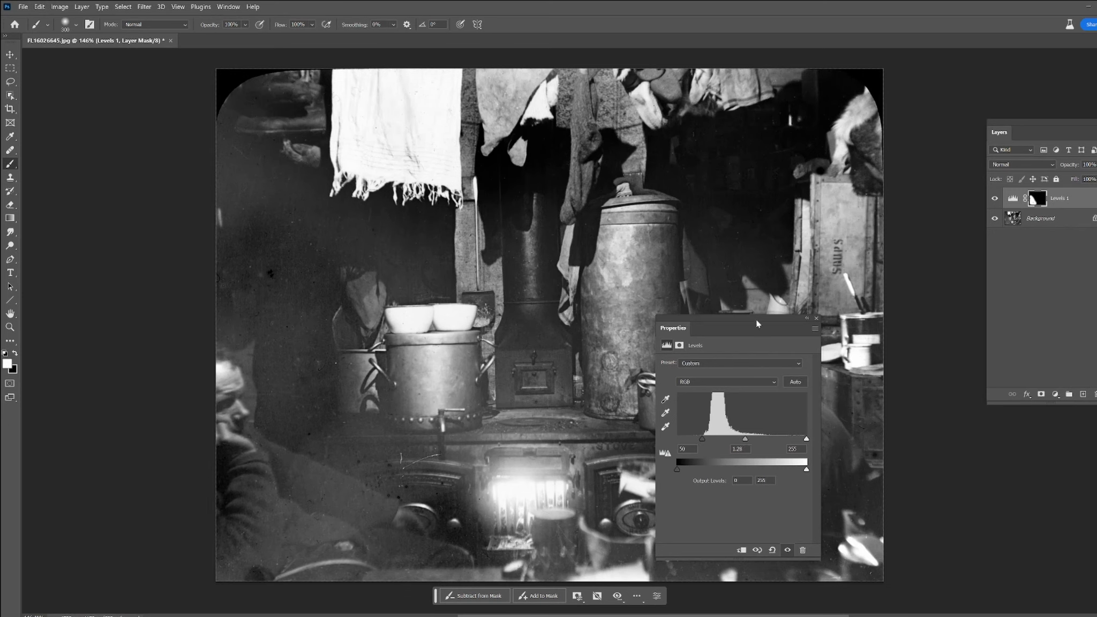
drag(755, 318, 903, 124)
drag(953, 243, 852, 245)
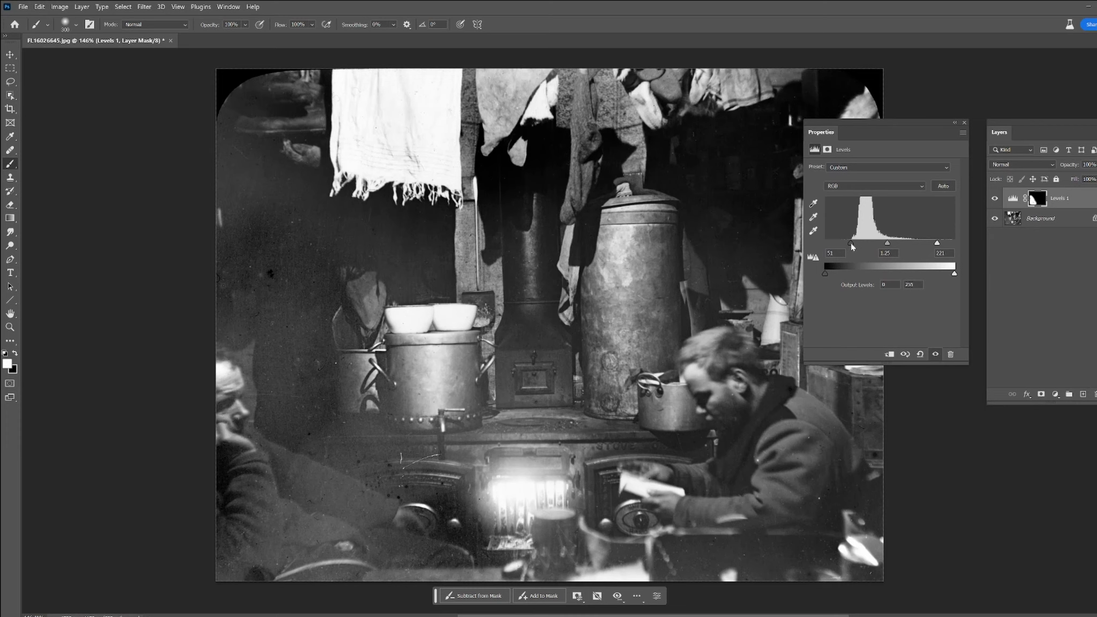
click(994, 199)
click(994, 198)
- Refine the first Levels mask with black and white brush strokes around the fire and on the dark wall beside the pots
click(1032, 201)
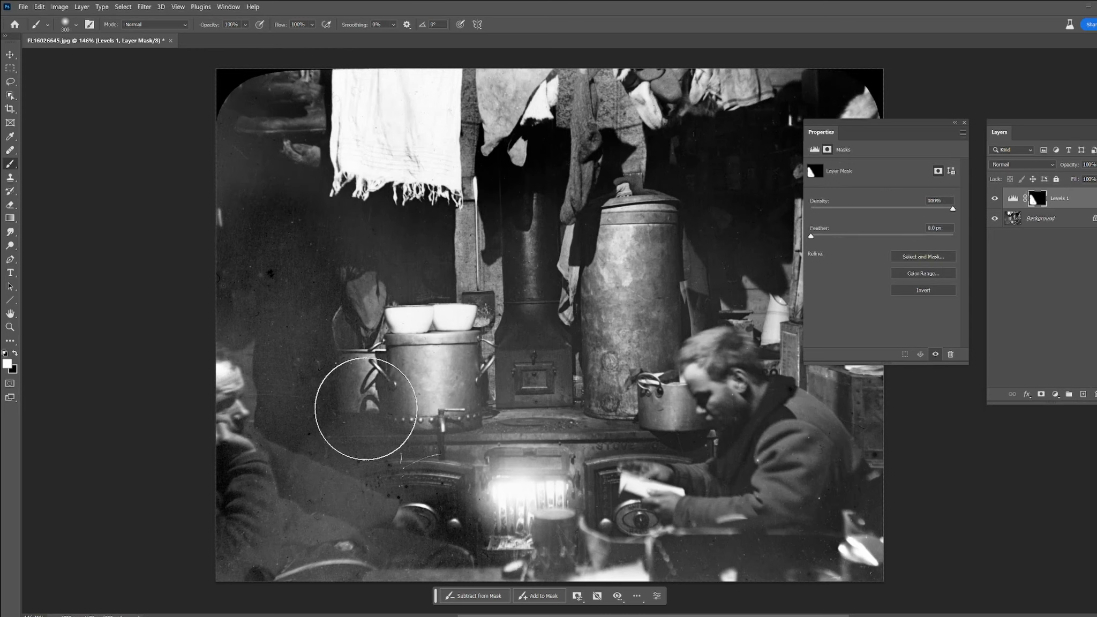
key(x)
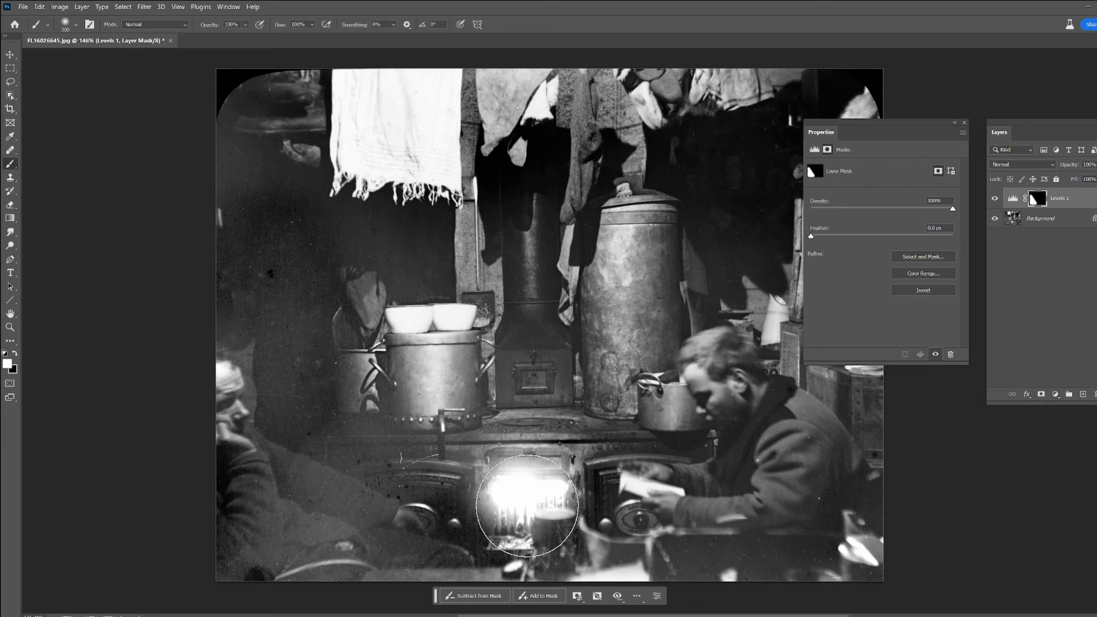
drag(521, 509, 503, 511)
mouse_move(338, 300)
mouse_down()
mouse_move(299, 210)
mouse_move(230, 218)
mouse_move(310, 311)
mouse_move(220, 225)
mouse_move(270, 318)
mouse_up()
key(x)
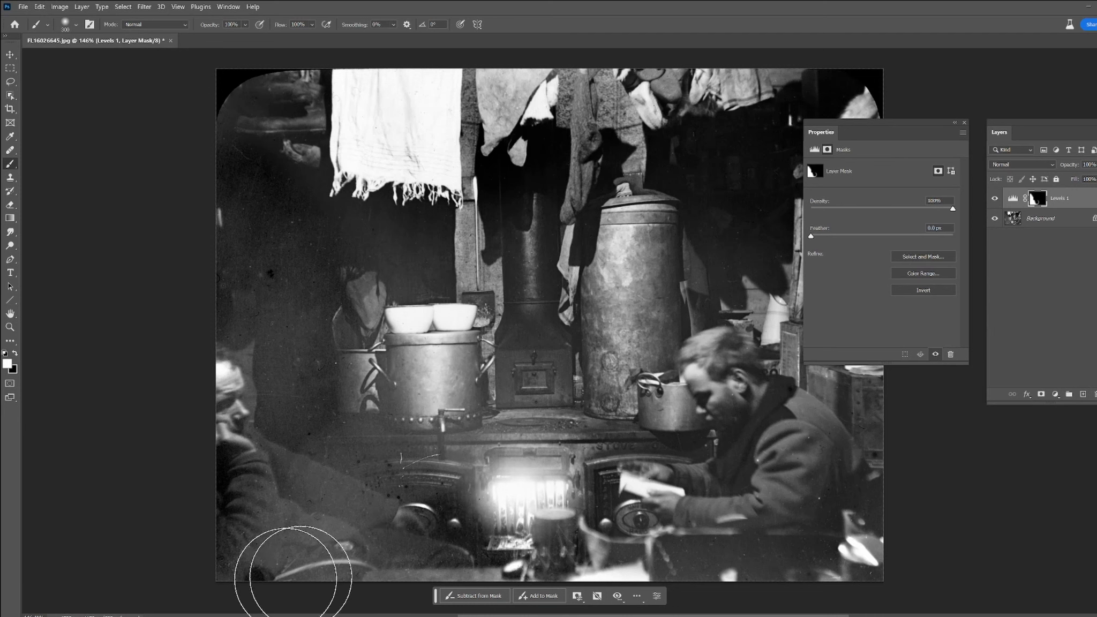
key(x)
drag(499, 535, 437, 539)
key(x)
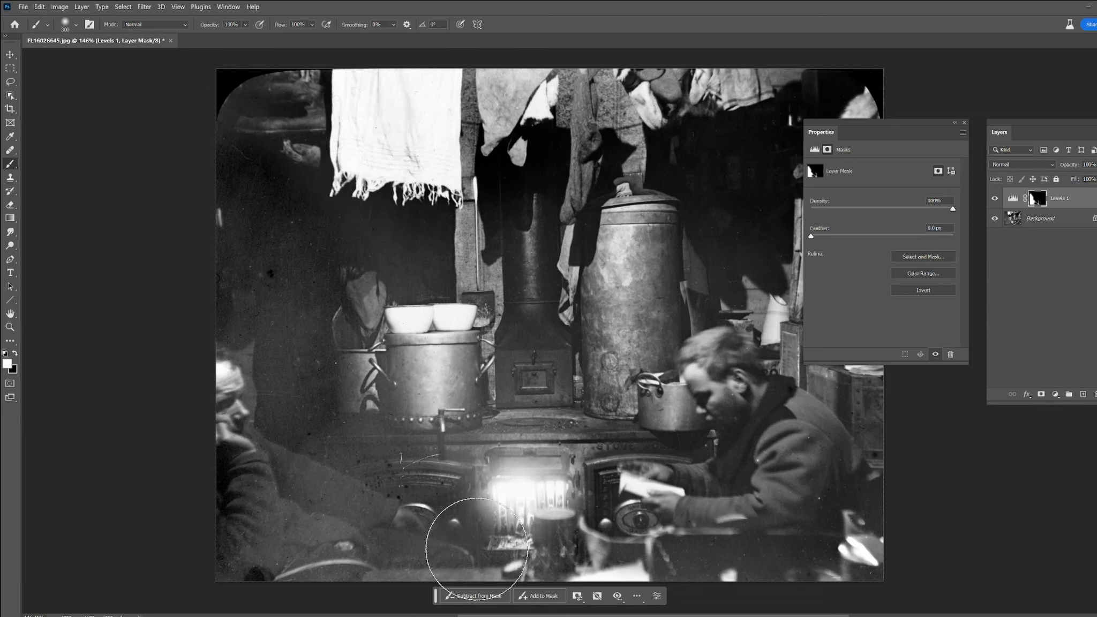
- Lower the brush opacity to 48% and blend the edge of the Levels mask beside the fire
click(245, 24)
click(245, 39)
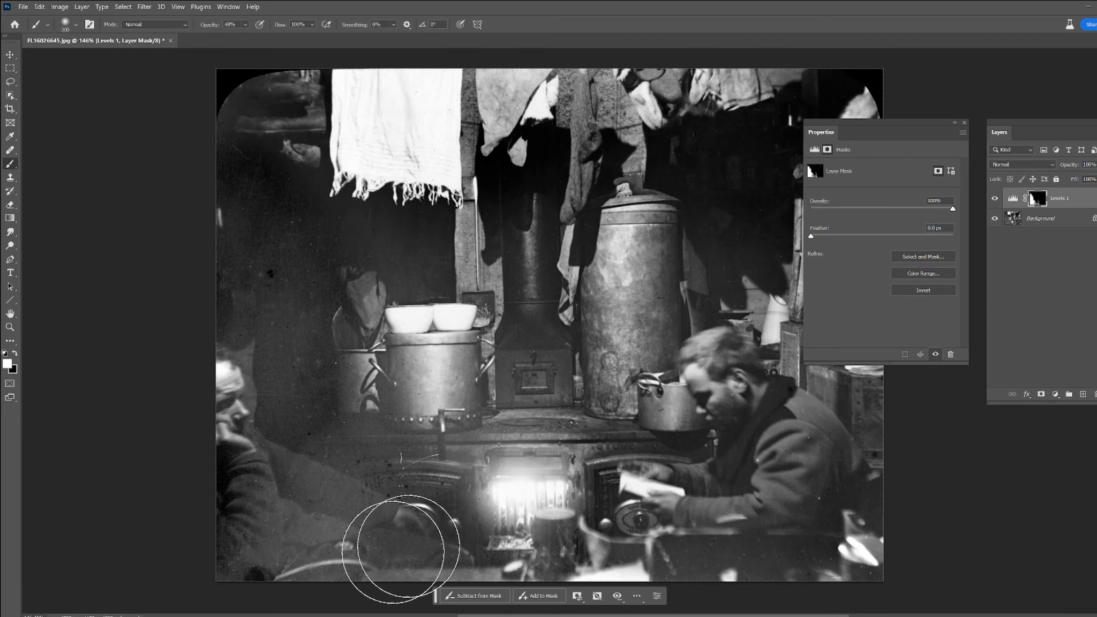
click(463, 525)
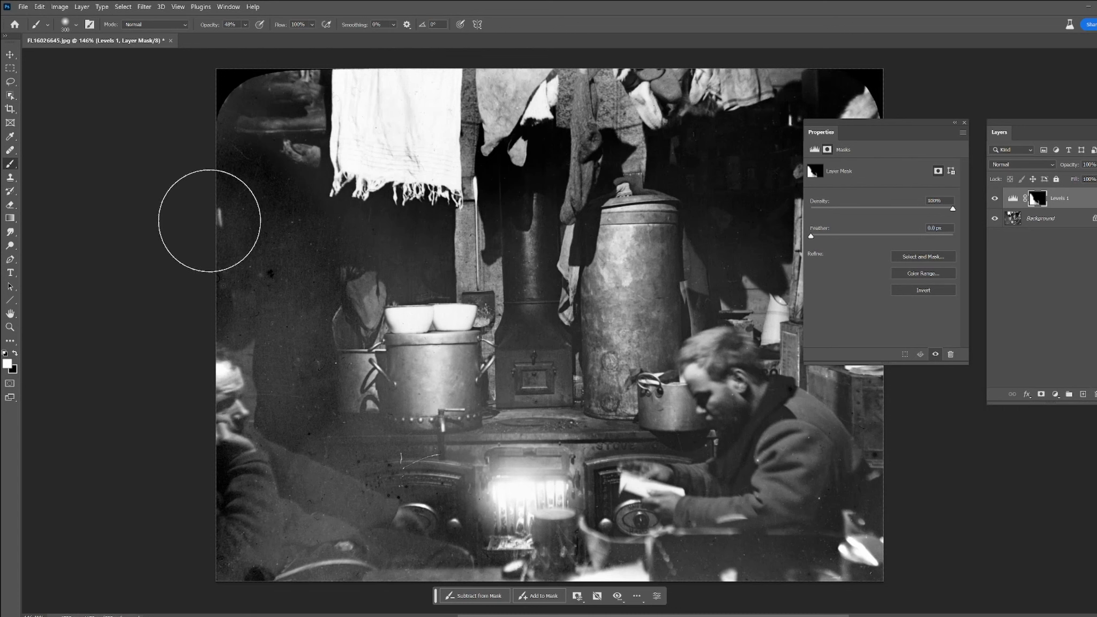
- Add a second Levels adjustment layer with input levels 35, 0.89 and 210, and invert its mask
click(1055, 394)
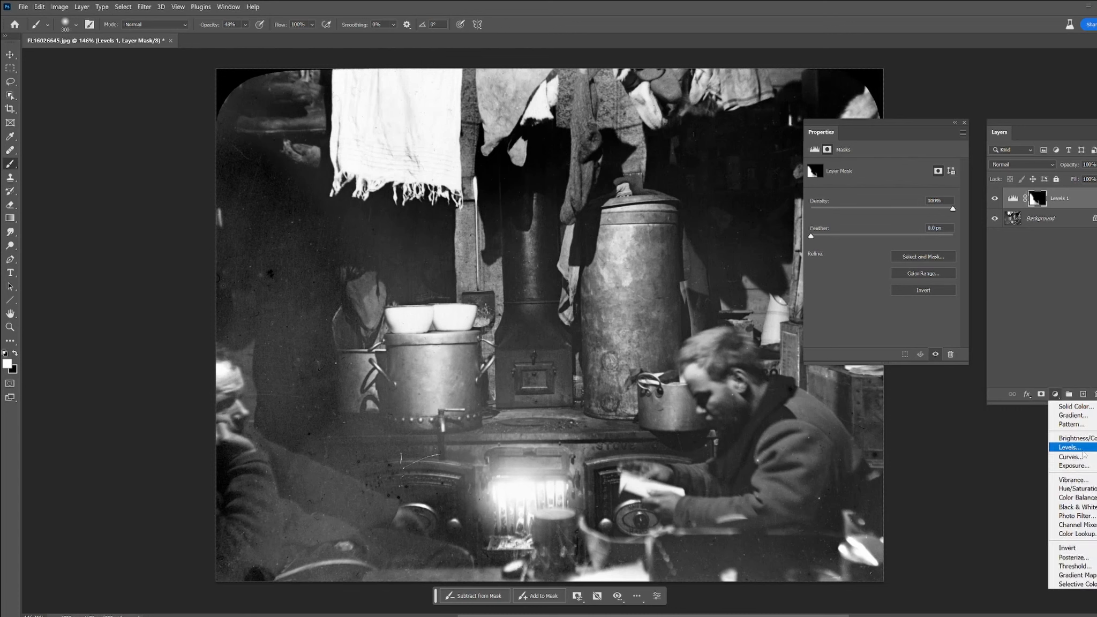
click(1062, 447)
drag(889, 243, 924, 249)
drag(827, 244, 843, 243)
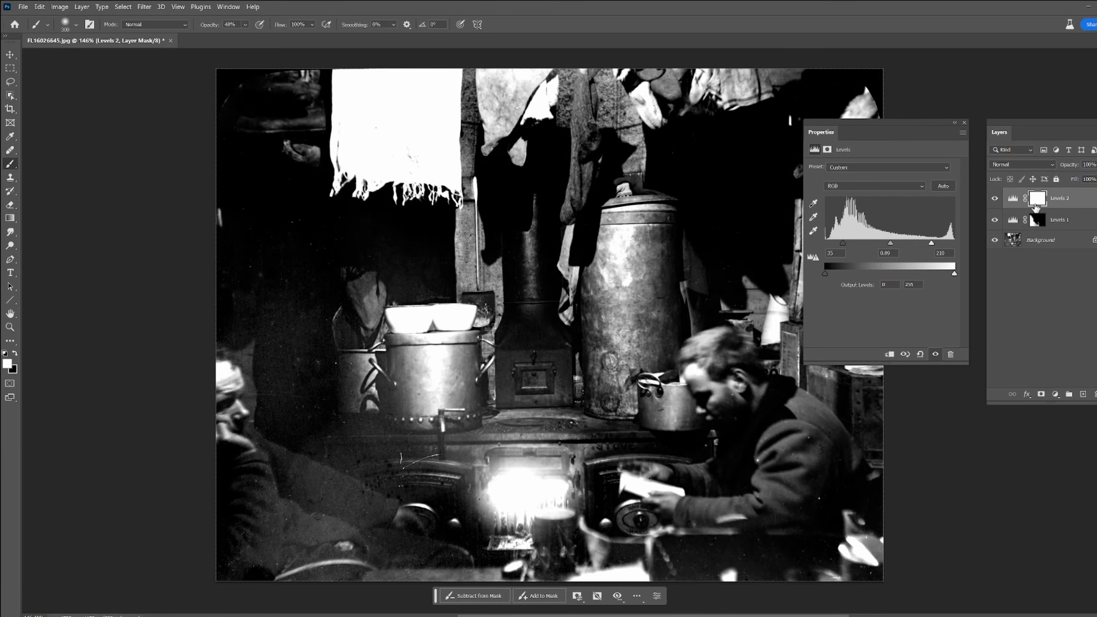
click(1035, 206)
key(ctrl+i)
- Paint the second Levels effect over the reclining man's body and the large pot, and set its midtones to 0.92
mouse_move(333, 455)
mouse_down()
mouse_move(294, 527)
mouse_move(330, 502)
mouse_move(294, 527)
mouse_move(407, 573)
mouse_up()
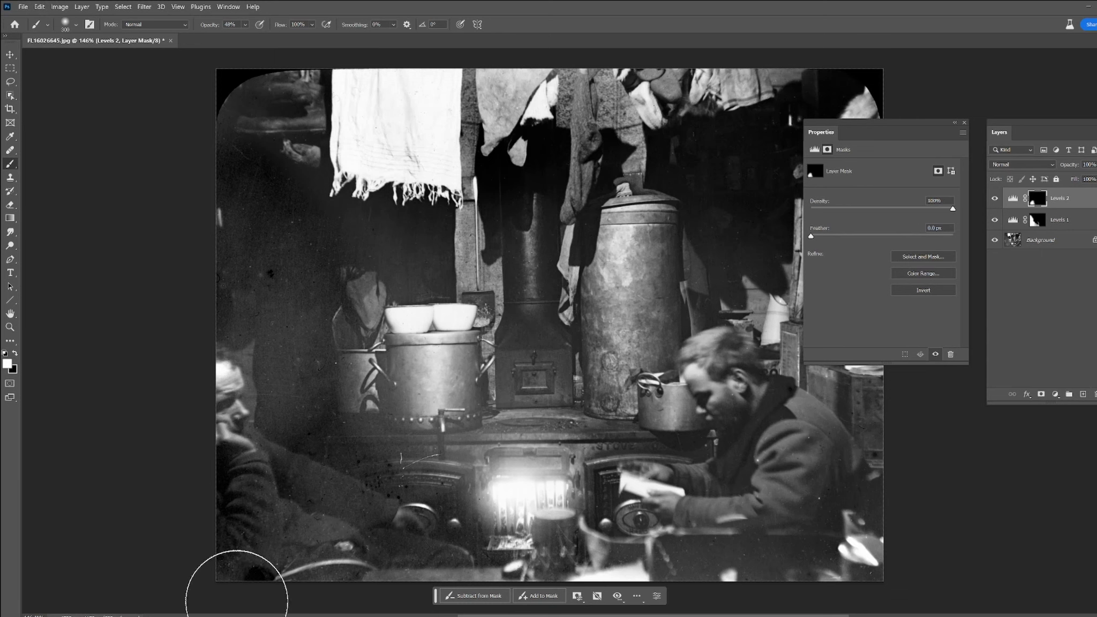
mouse_move(304, 436)
mouse_down()
mouse_move(386, 433)
mouse_move(404, 448)
mouse_move(452, 391)
mouse_up()
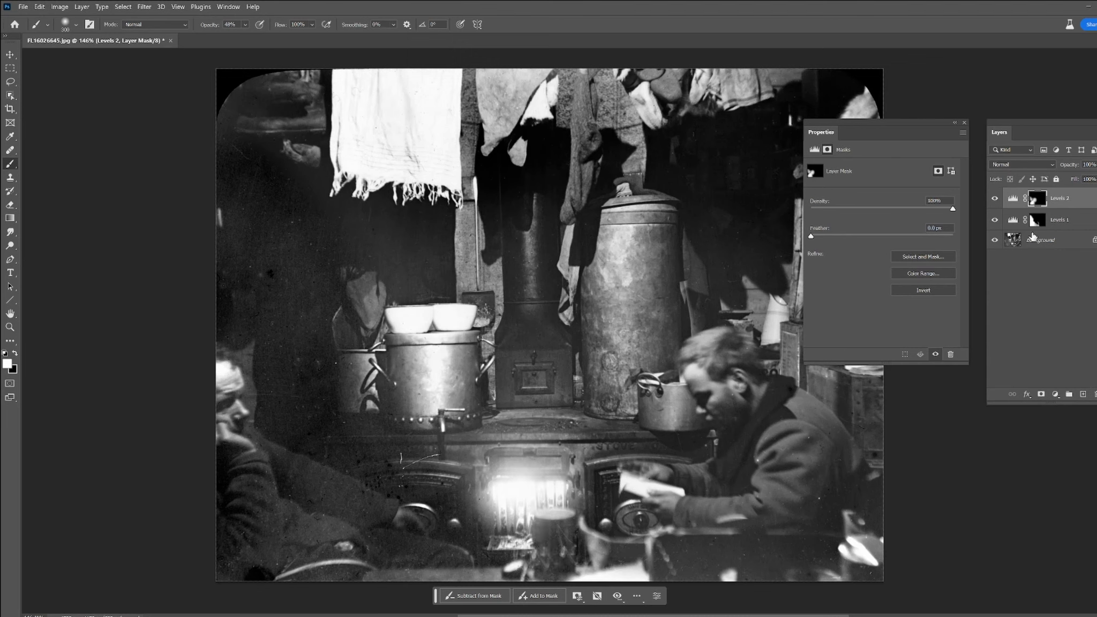
click(1012, 198)
drag(884, 247, 883, 246)
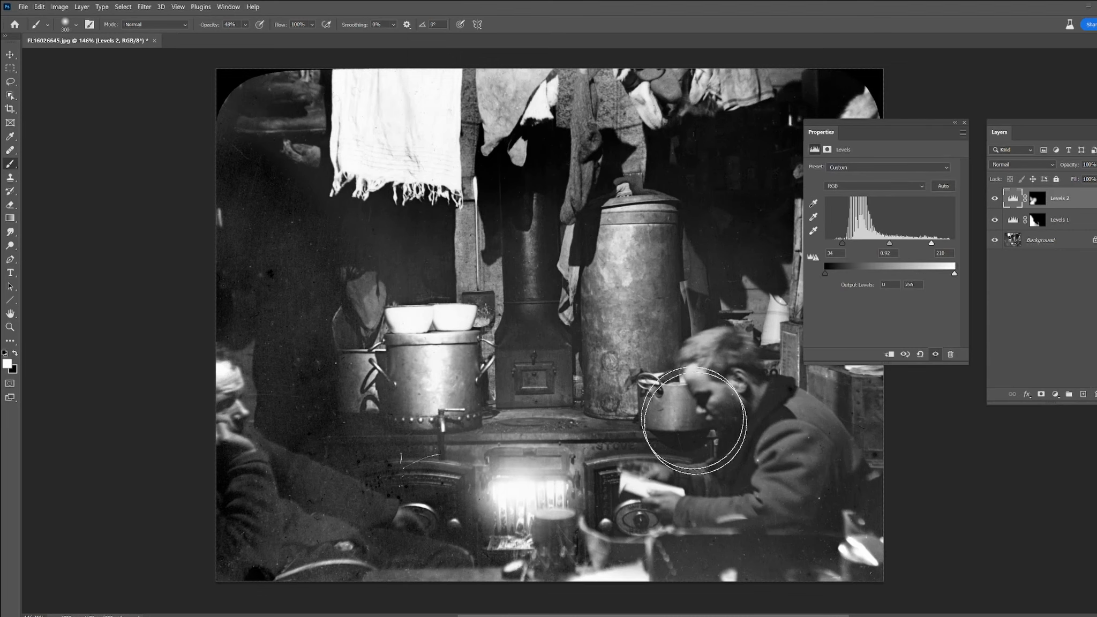
- Extend the second Levels mask with brush strokes over the dark wall beside the hanging towel and the pots
scroll(643, 320, down, 2)
drag(626, 271, 470, 311)
drag(182, 382, 183, 312)
key(ctrl+z)
click(1037, 199)
mouse_move(110, 269)
mouse_down()
mouse_move(177, 347)
mouse_move(230, 377)
mouse_move(212, 429)
mouse_move(126, 303)
mouse_move(214, 353)
mouse_move(208, 307)
mouse_move(308, 327)
mouse_move(297, 349)
mouse_up()
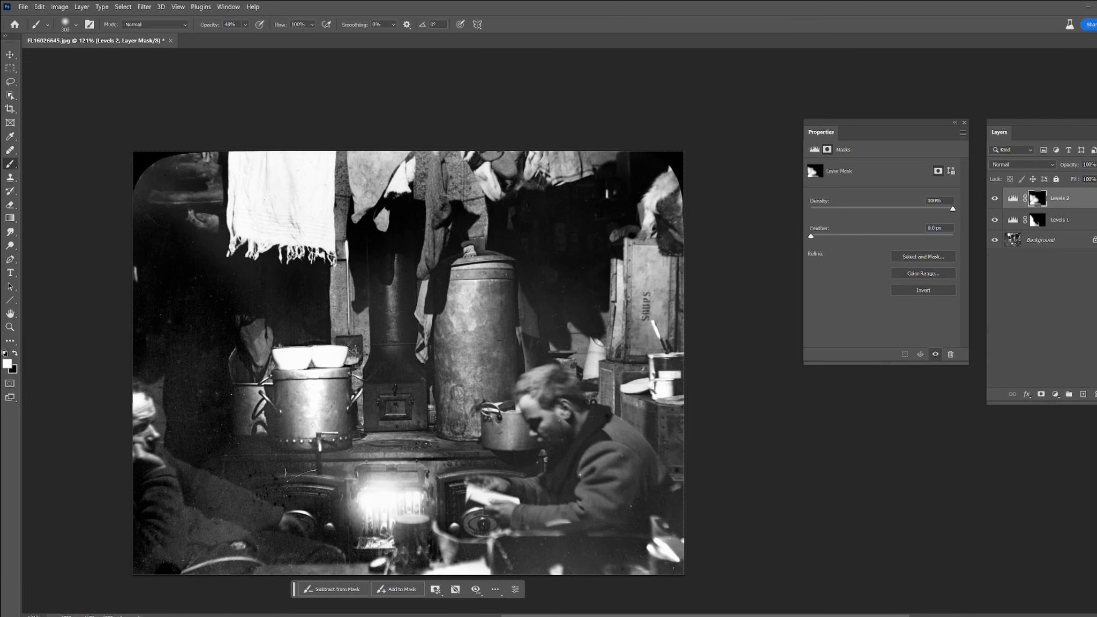
scroll(187, 512, up, 3)
scroll(113, 543, down, 3)
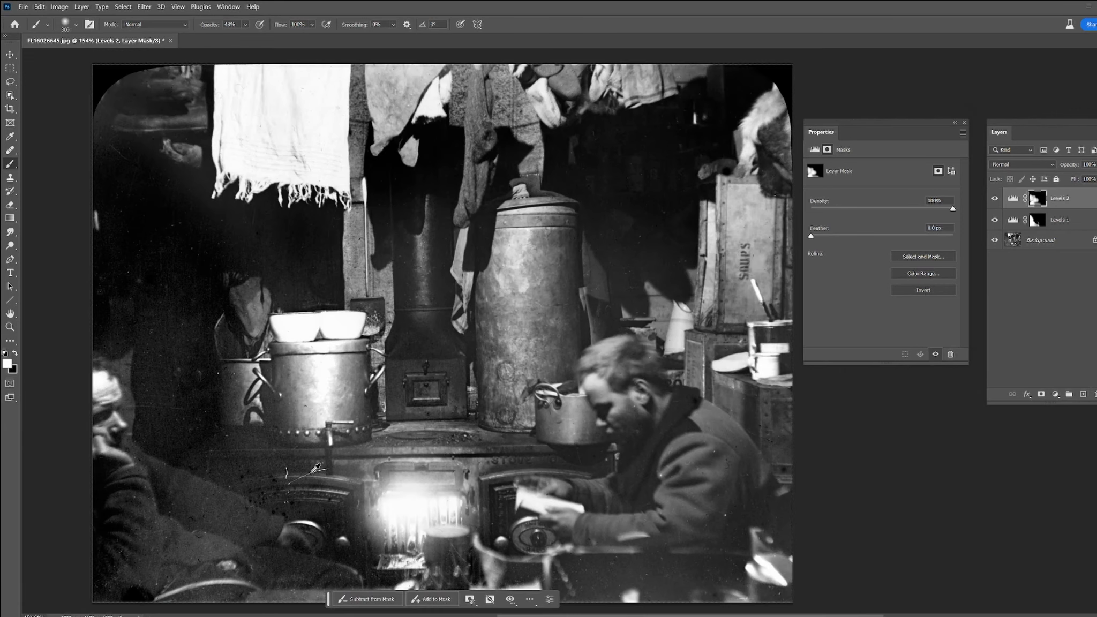
- Try merging the two Levels adjustment layers with the background, and undo the merge
drag(995, 217, 995, 200)
drag(714, 308, 726, 299)
right_click(1044, 240)
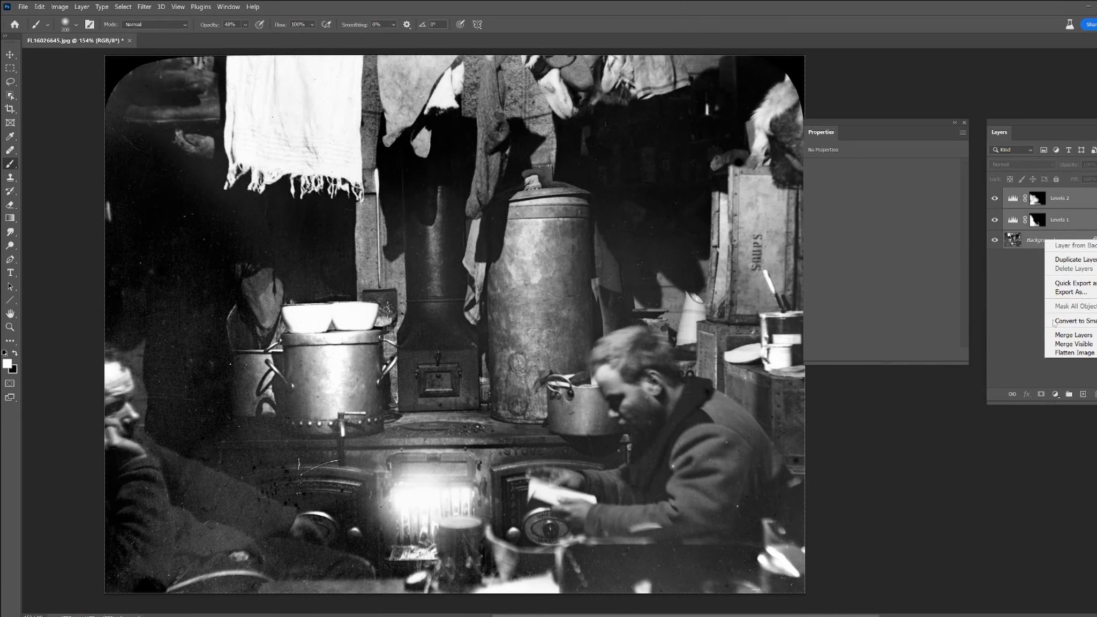
click(1065, 335)
key(ctrl+z)
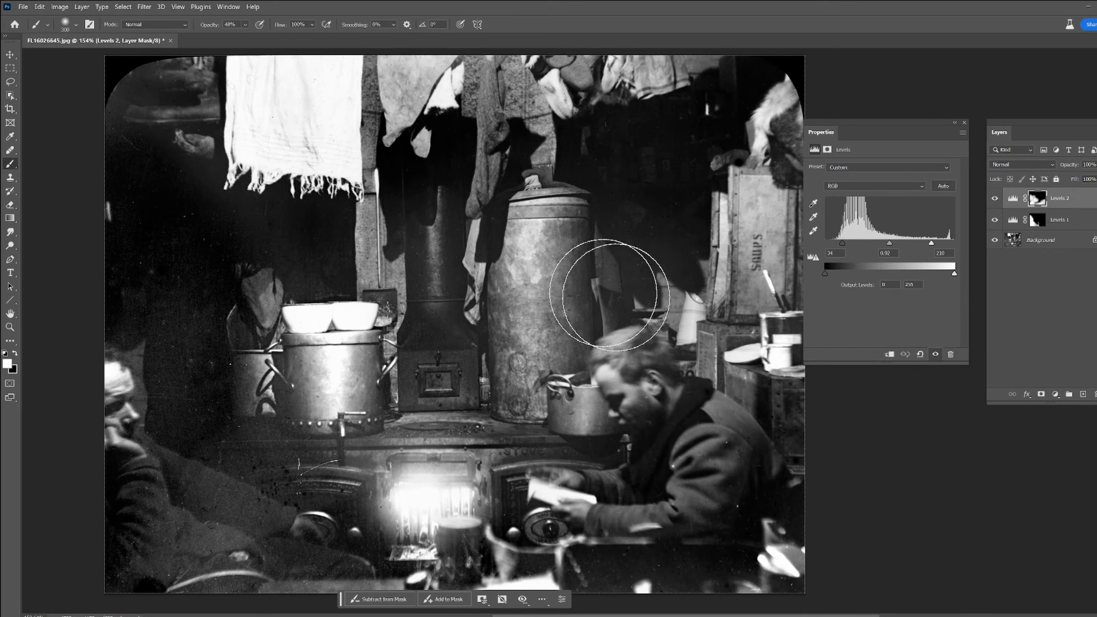
- Merge both Levels layers into the background and check the merged photo's histogram in Levels without adjusting it
shift+click(1041, 240)
right_click(1043, 241)
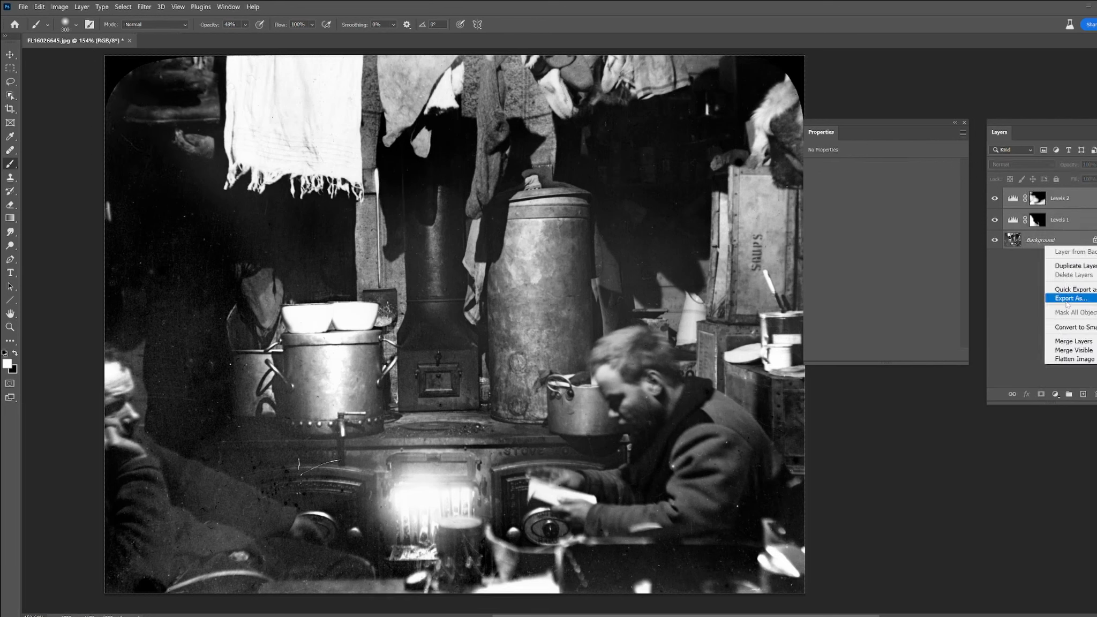
click(1069, 343)
key(ctrl+l)
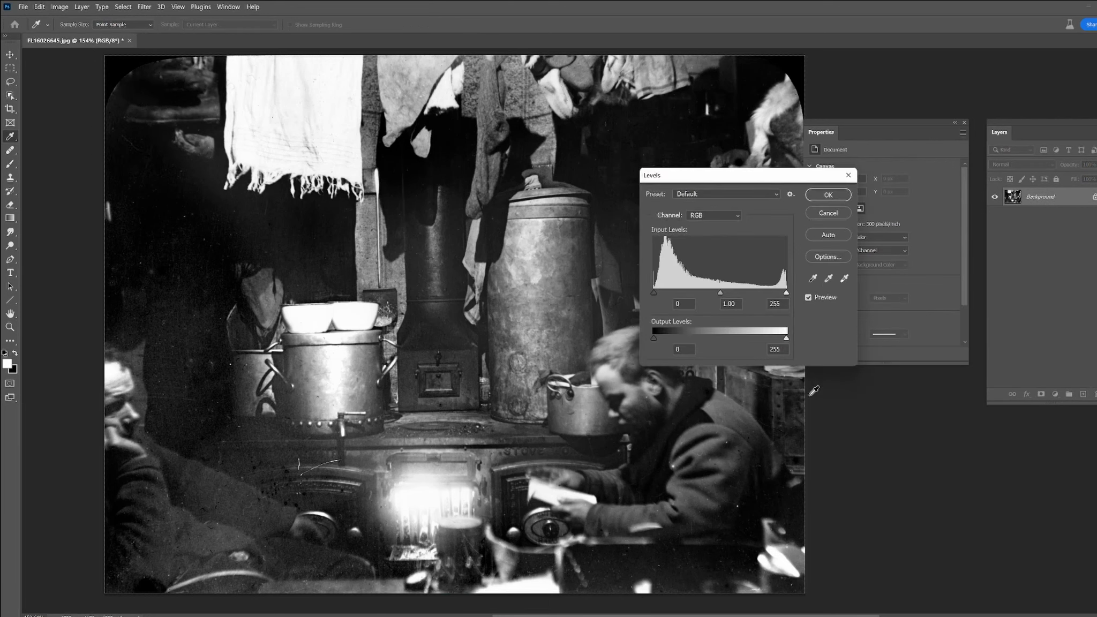
click(827, 197)
- Merge the two Levels adjustment layers and the background into a single layer
scroll(784, 477, up, 8)
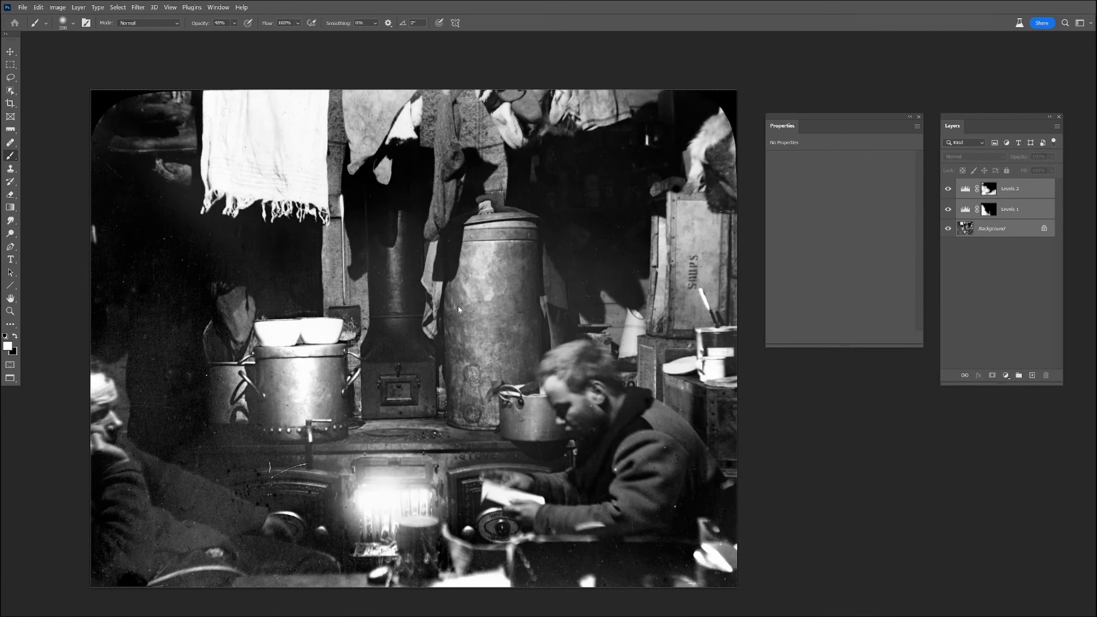
scroll(656, 492, up, 5)
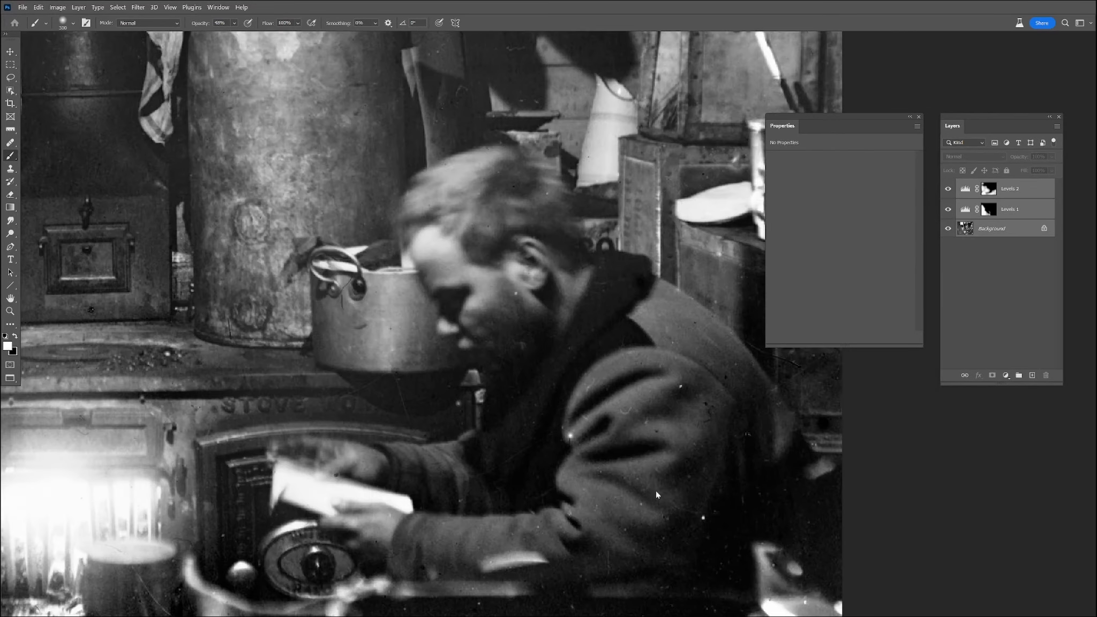
drag(530, 245, 383, 339)
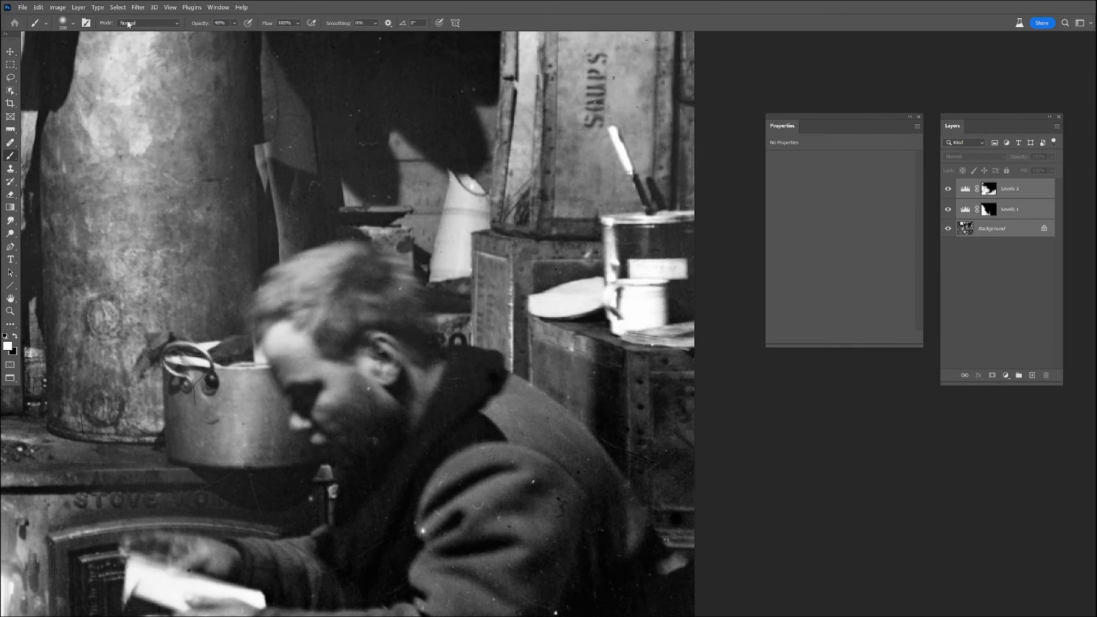
click(137, 7)
click(1016, 189)
shift+click(1012, 229)
right_click(995, 226)
click(1024, 317)
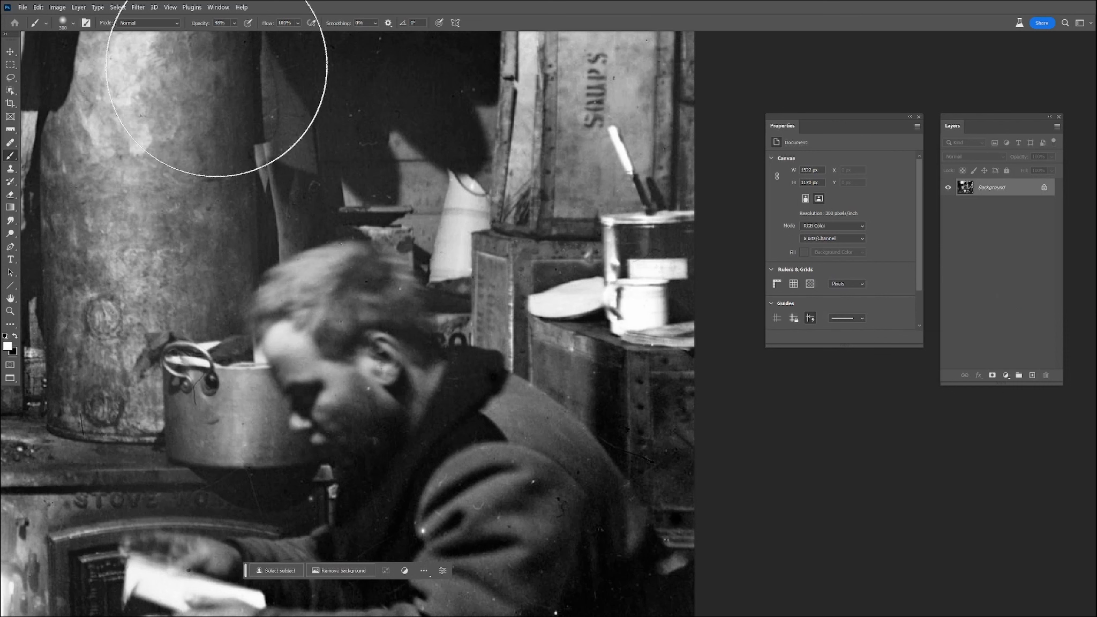
- Apply the Photo Restoration neural filter with photo enhancement 50 and scratch reduction 3, and output it to a new layer
click(137, 7)
click(154, 43)
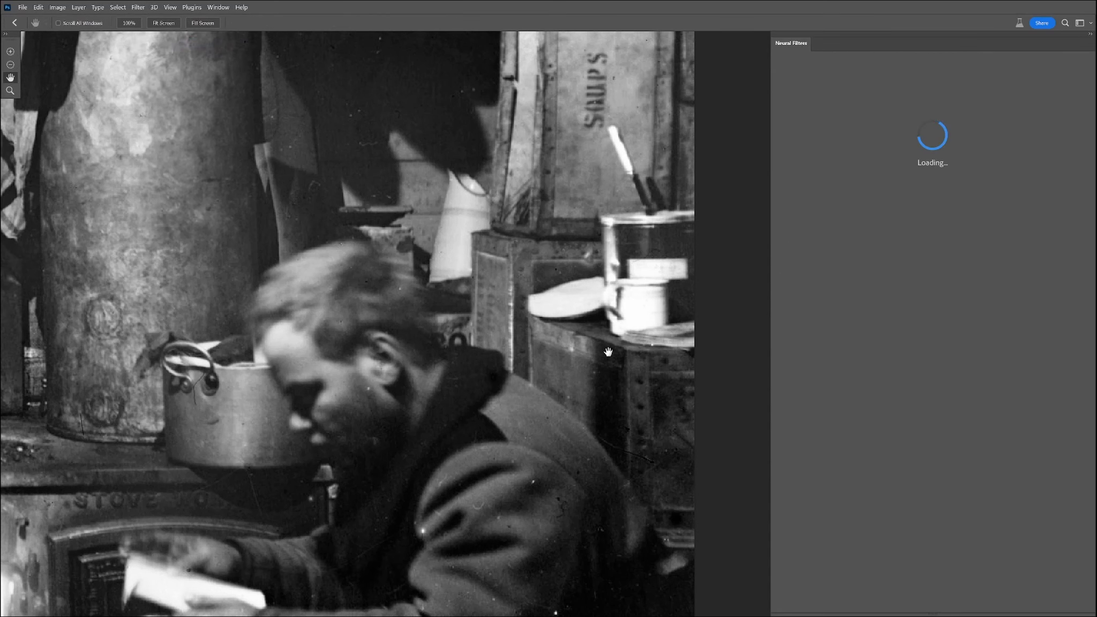
click(890, 444)
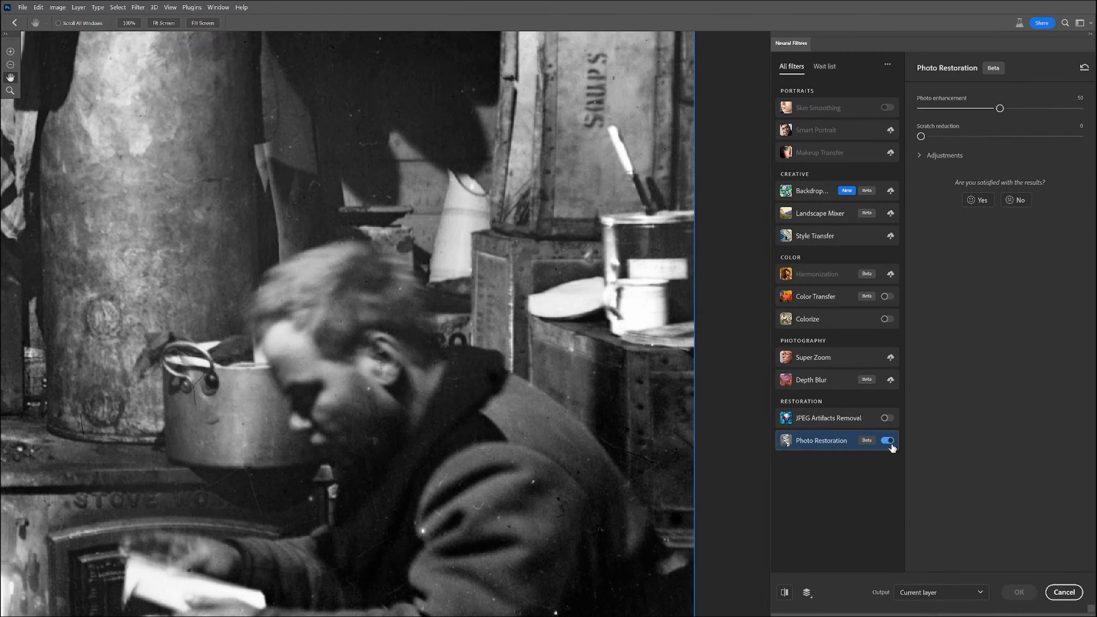
click(784, 592)
click(784, 592)
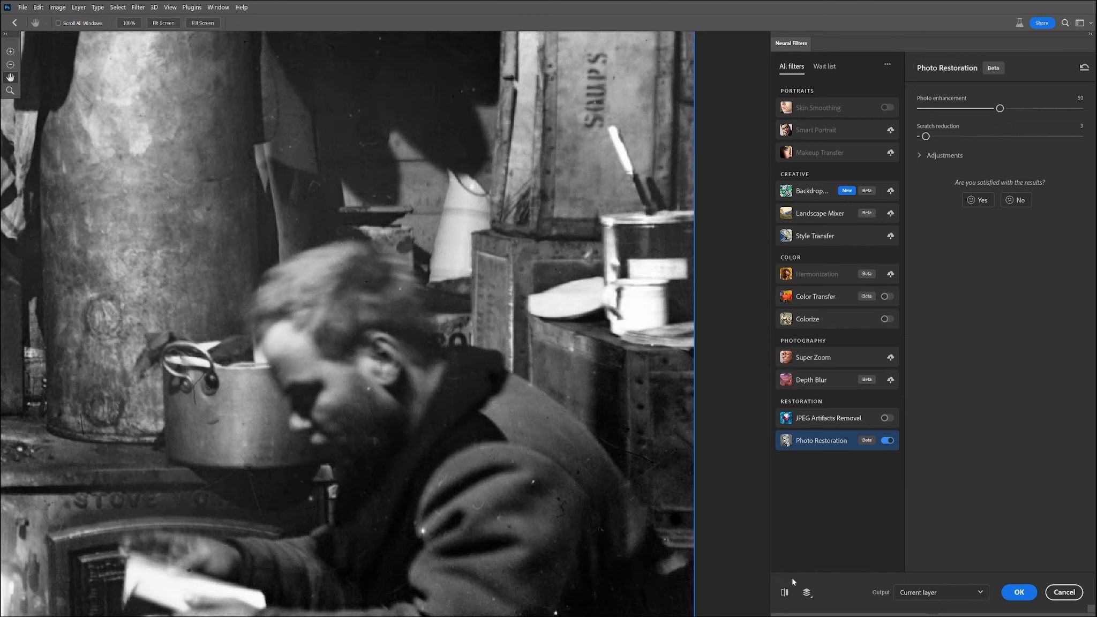
click(785, 594)
click(781, 600)
click(940, 592)
click(913, 534)
click(1012, 595)
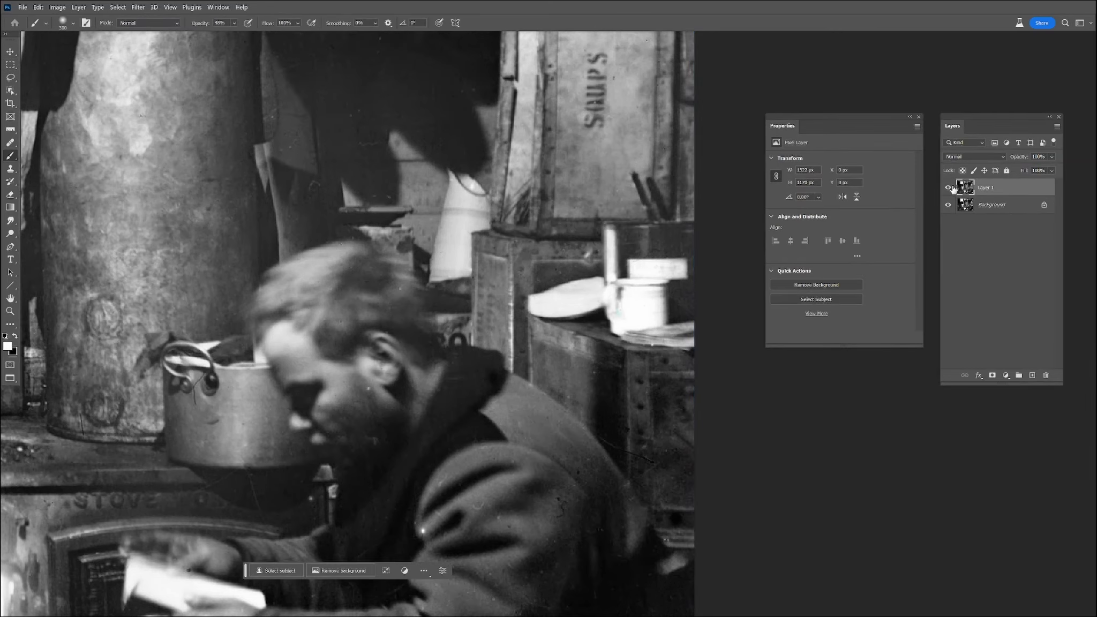
- Compare the restored layer with the original and add a white layer mask to it
click(948, 188)
click(992, 375)
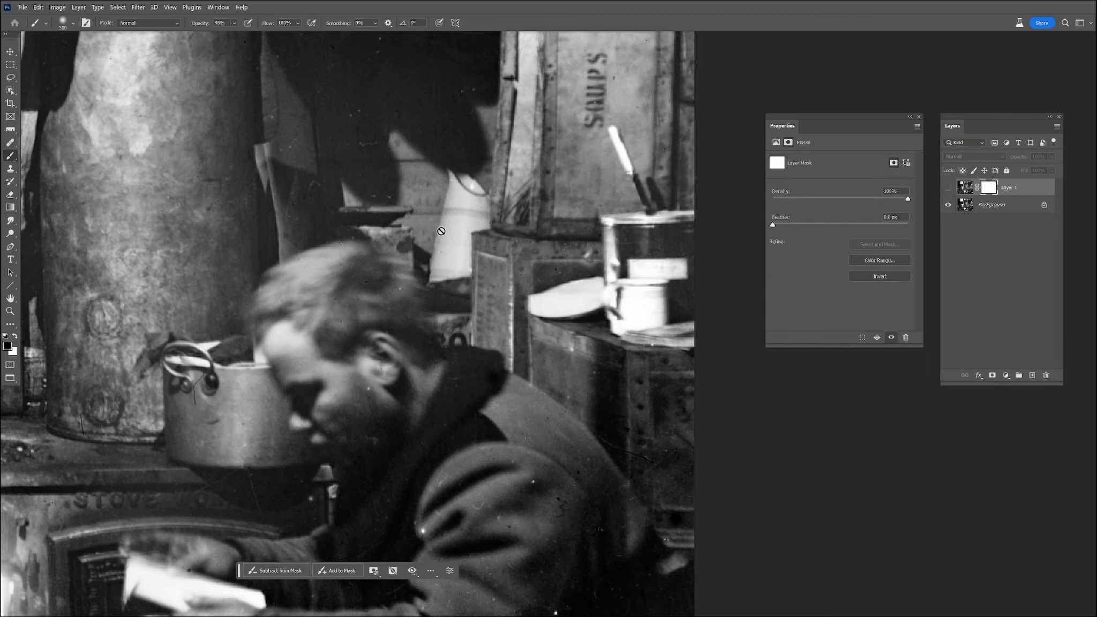
click(952, 188)
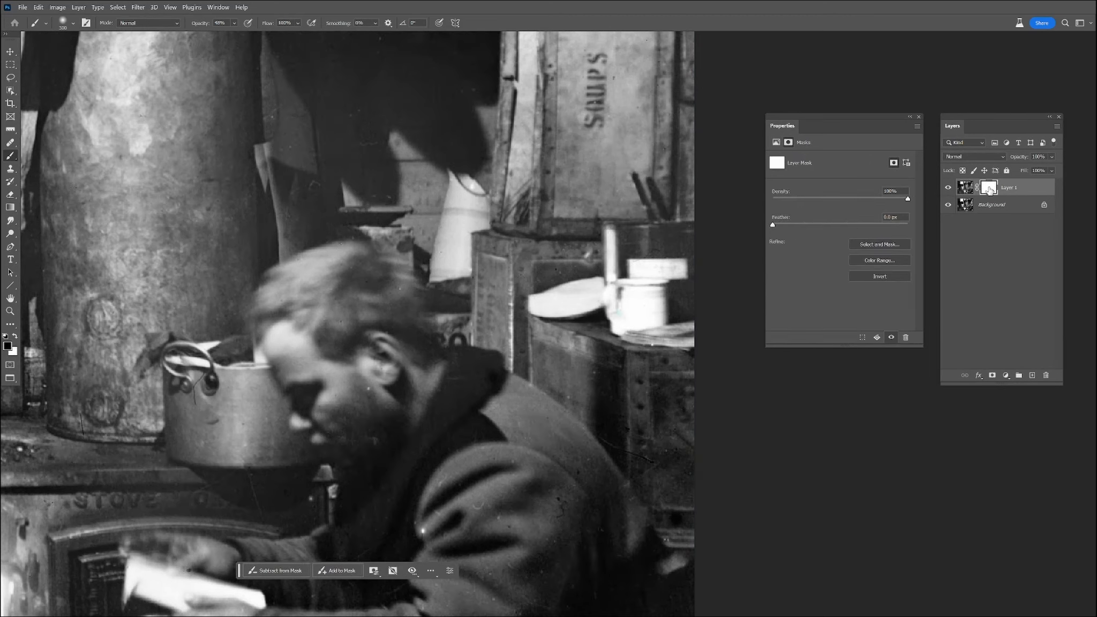
- Paint black on the mask with a small brush at 100% opacity to bring back the original spoon and pot beside the crates
key(bracketleft)
key(bracketleft)
key(bracketleft)
key(bracketleft)
key(bracketleft)
key(bracketleft)
key(bracketleft)
key(bracketleft)
key(bracketleft)
key(bracketleft)
key(bracketleft)
key(bracketleft)
key(bracketleft)
mouse_move(615, 146)
mouse_down()
mouse_move(631, 175)
mouse_move(614, 124)
mouse_move(648, 215)
mouse_move(696, 226)
mouse_move(608, 221)
mouse_move(606, 244)
mouse_move(609, 229)
mouse_move(691, 220)
mouse_move(610, 263)
mouse_move(618, 316)
mouse_move(679, 334)
mouse_up()
key(0)
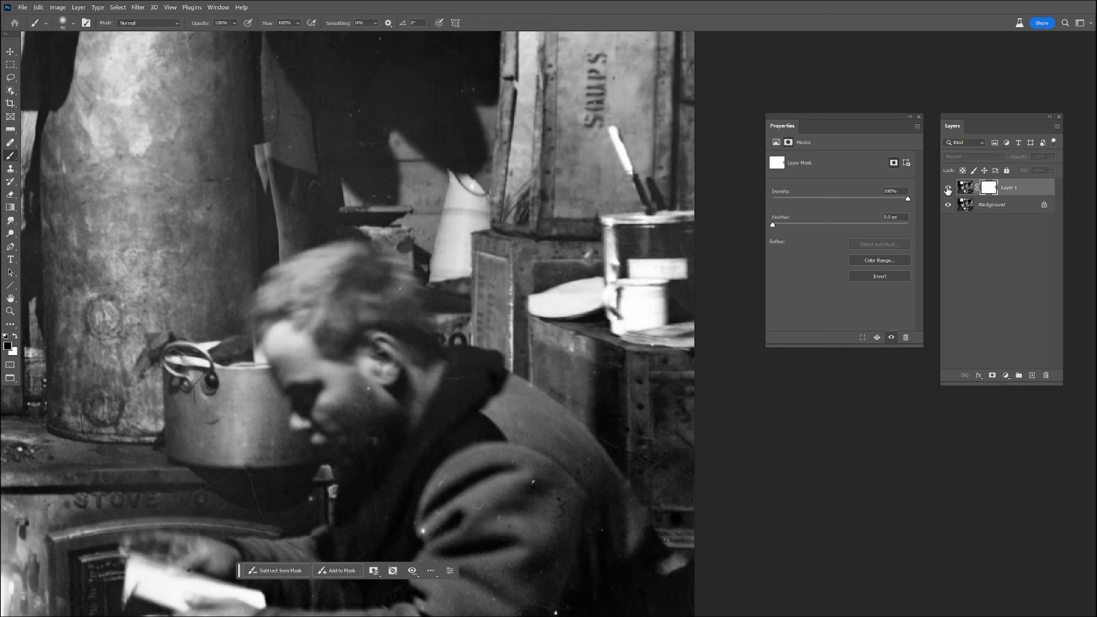
key(bracketleft)
key(bracketleft)
key(bracketleft)
key(bracketleft)
key(bracketleft)
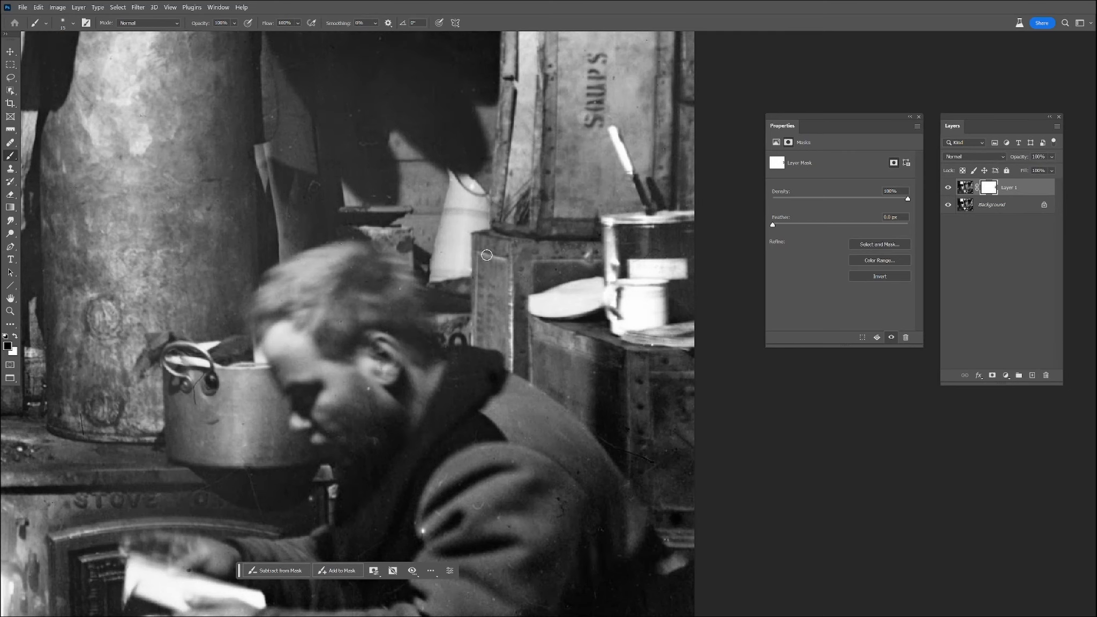
- Compare the restored layer with the original across the hanging clothes, the tall boiler and the dark wall
click(947, 188)
drag(494, 132, 486, 477)
scroll(525, 437, down, 2)
click(948, 188)
drag(474, 377, 857, 349)
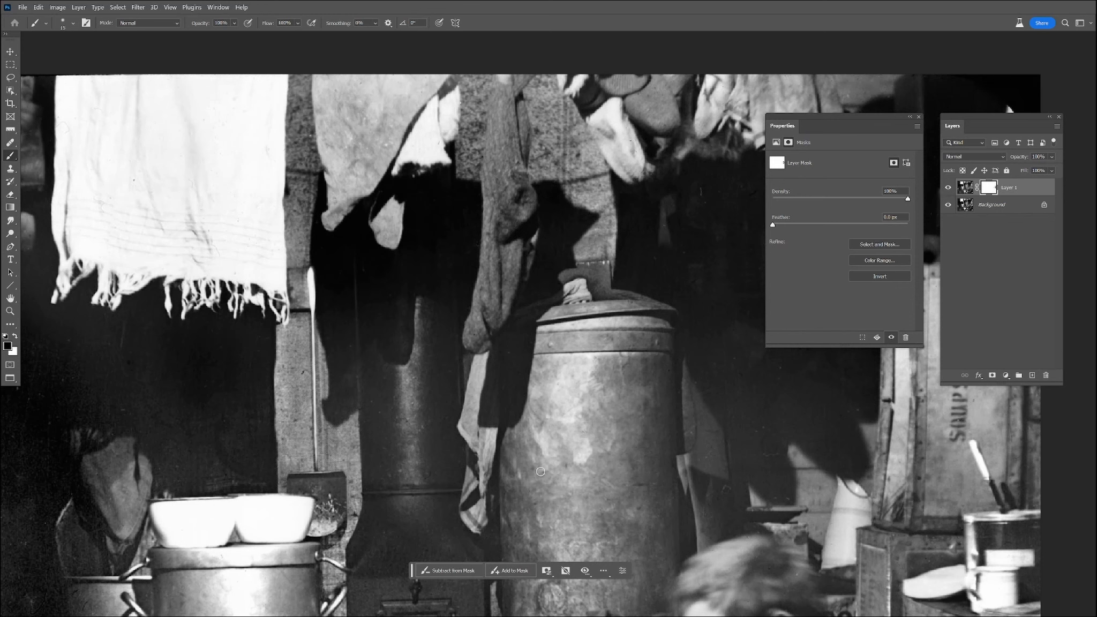
drag(379, 422, 674, 422)
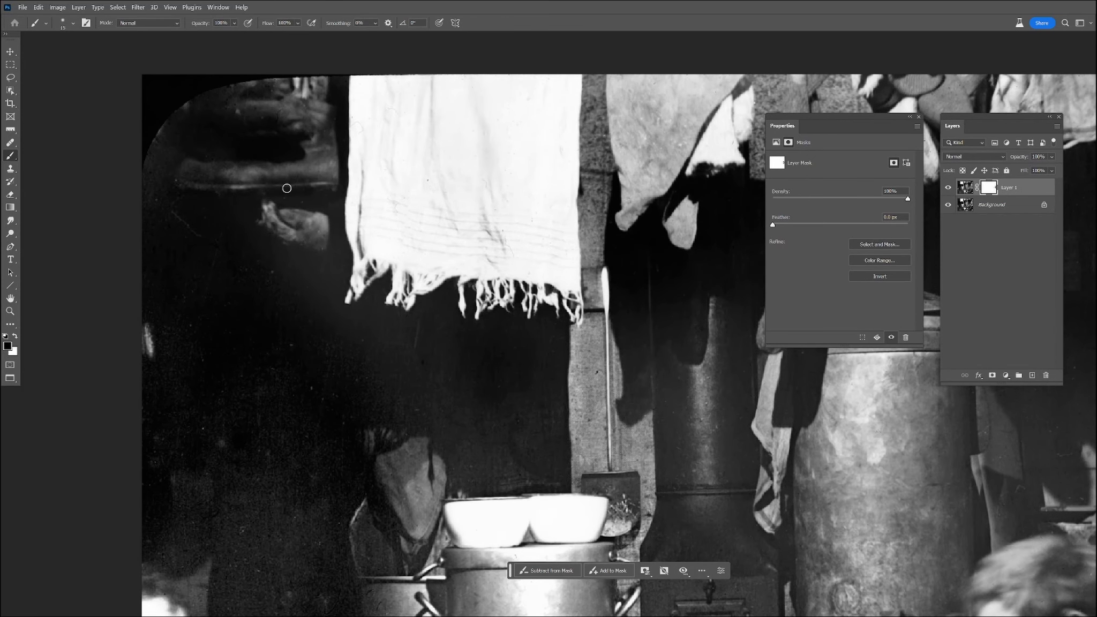
click(949, 188)
click(946, 189)
drag(336, 465, 391, 148)
click(949, 187)
click(949, 187)
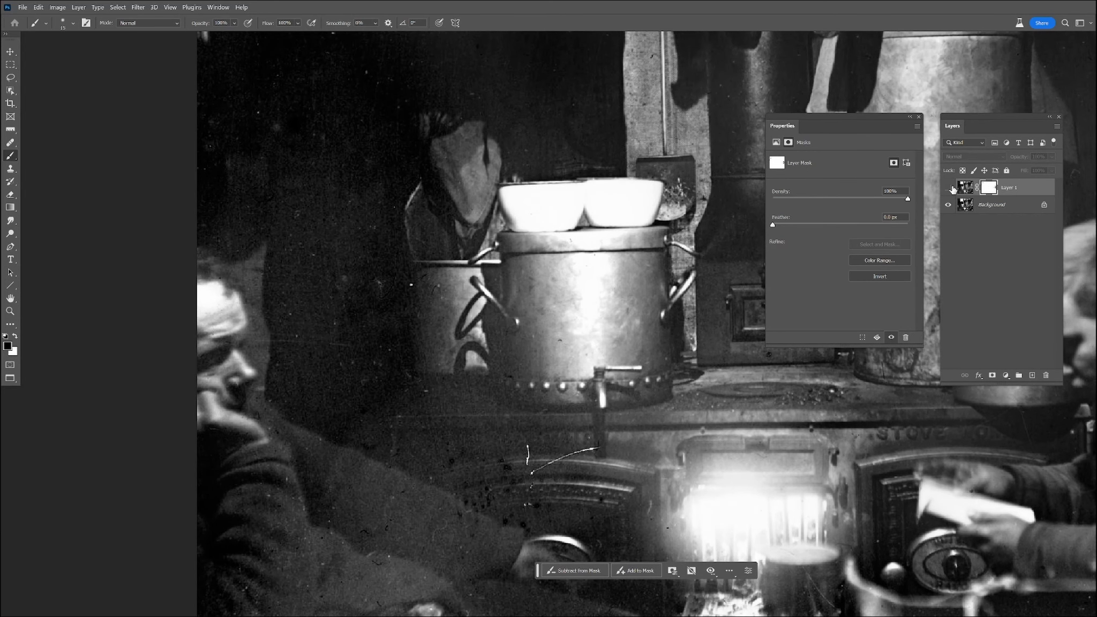
- Compare the restored layer with the original around the reclining man, the large pot and the stove
click(946, 188)
click(946, 188)
click(946, 188)
click(947, 189)
click(947, 188)
click(946, 190)
click(947, 190)
click(947, 189)
click(947, 190)
click(947, 189)
click(946, 189)
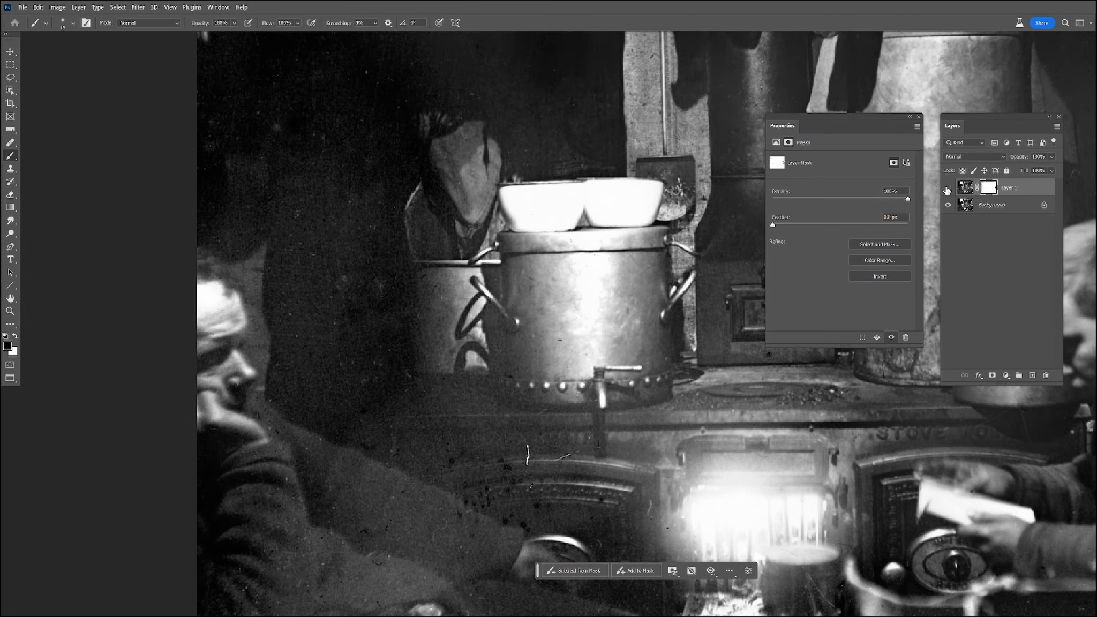
click(947, 190)
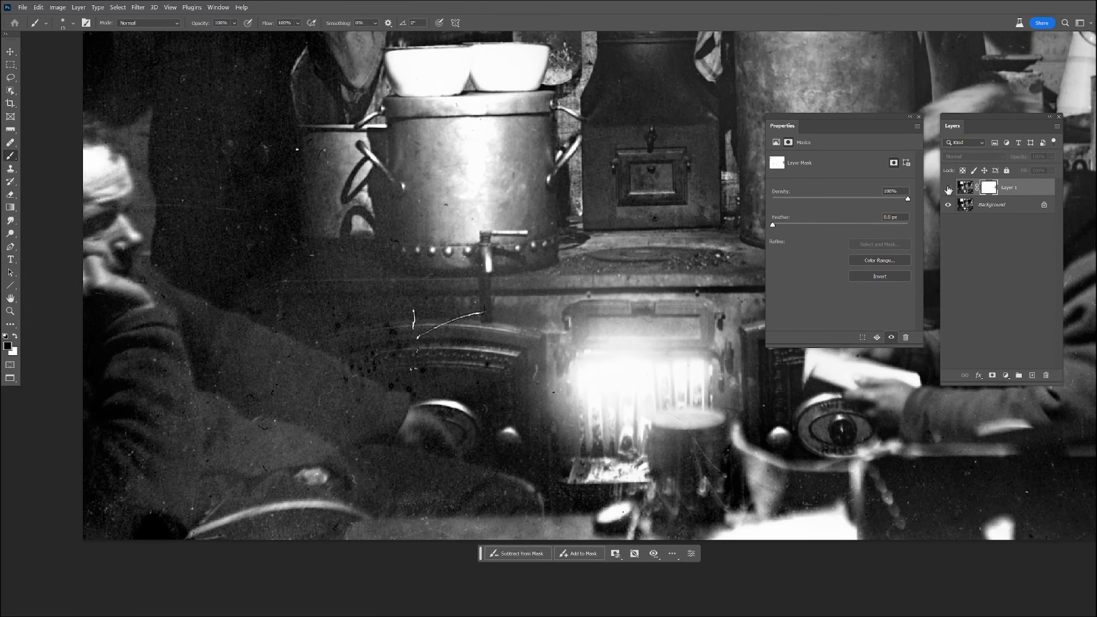
click(947, 188)
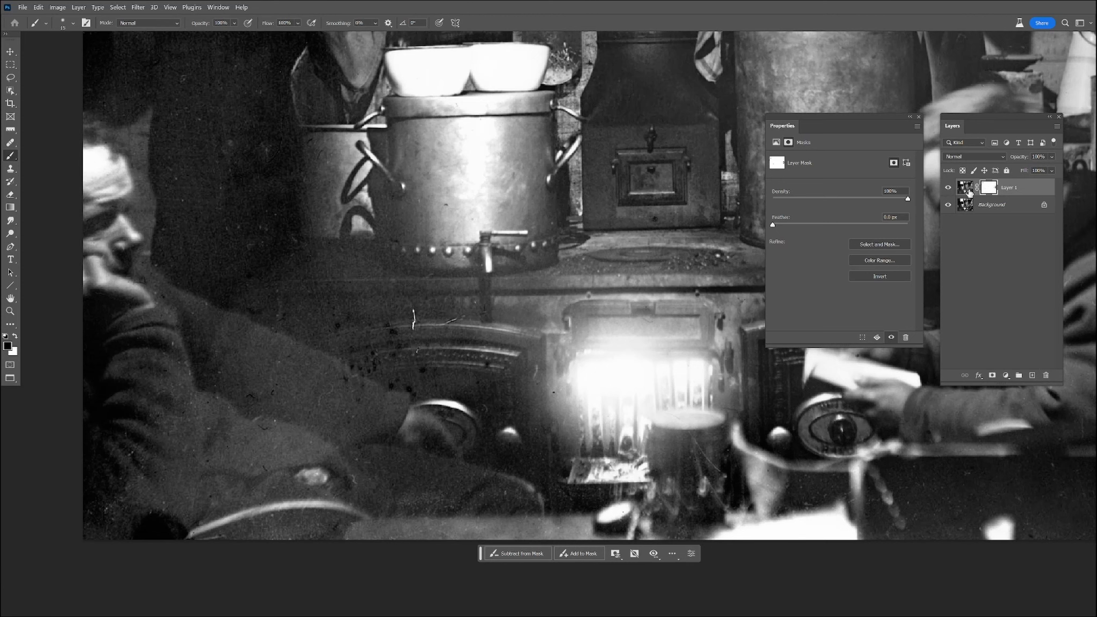
- Flatten the image and use the Remove tool on the white scratches above the stove door and the dark spot beside the fire
right_click(997, 202)
click(1044, 301)
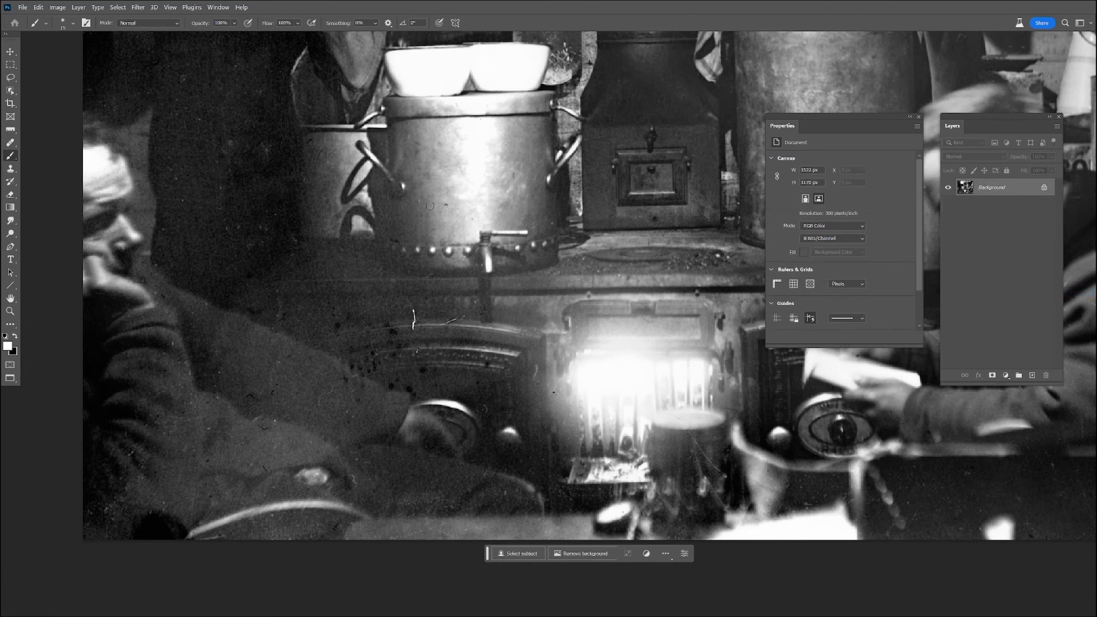
click(10, 144)
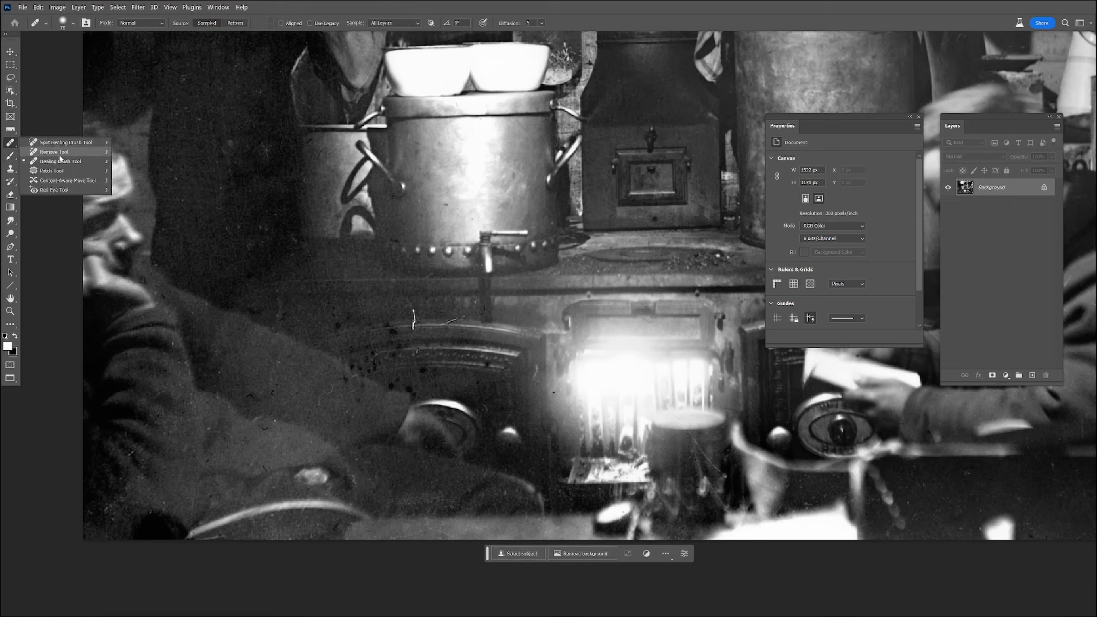
click(54, 152)
drag(412, 311, 411, 329)
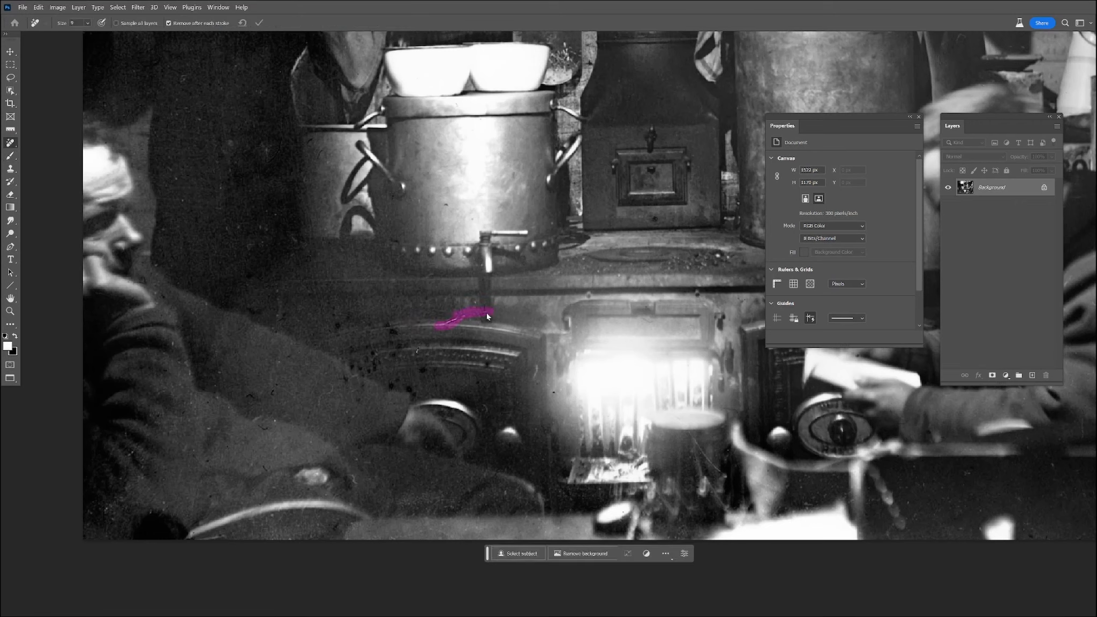
drag(553, 393, 559, 390)
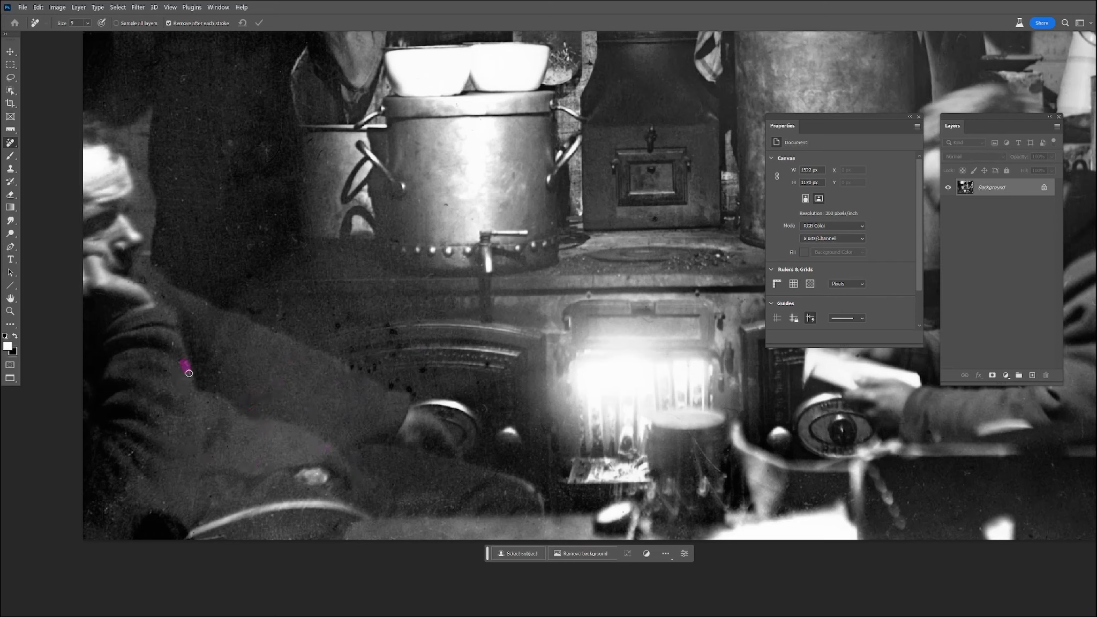
- Remove the specks and blotches from the reclining man's clothes, the stove front and the photo's lower edge
drag(129, 452, 143, 472)
click(514, 177)
drag(406, 386, 416, 402)
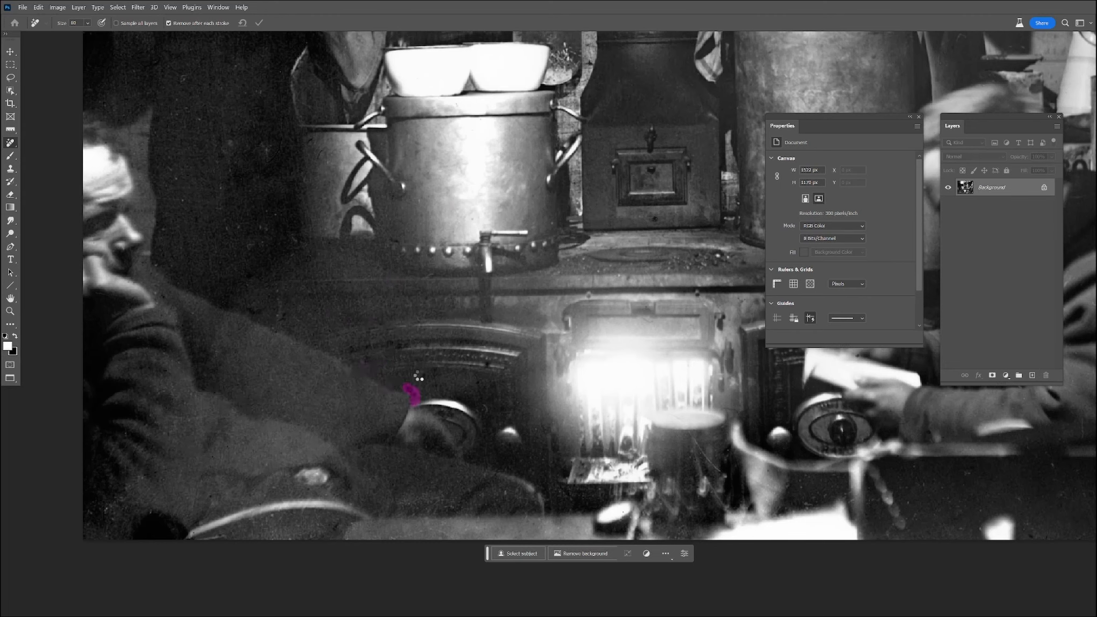
drag(493, 479, 504, 518)
drag(102, 512, 108, 506)
click(145, 511)
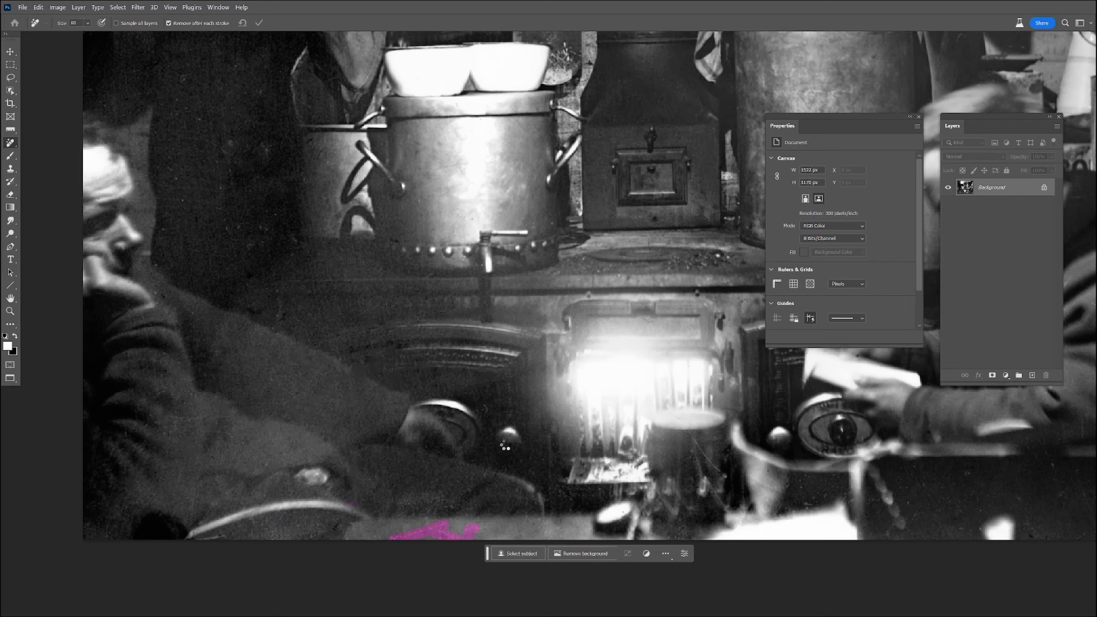
click(536, 527)
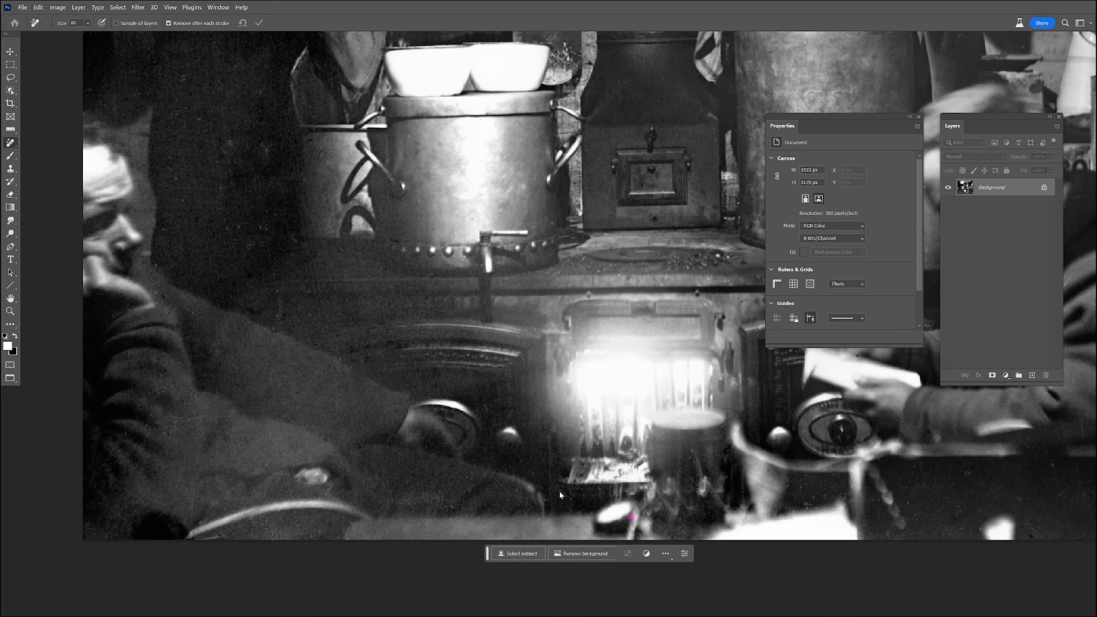
- Remove the speck beside the stove lettering and the marks on and beneath the small pot
scroll(609, 491, right, 5)
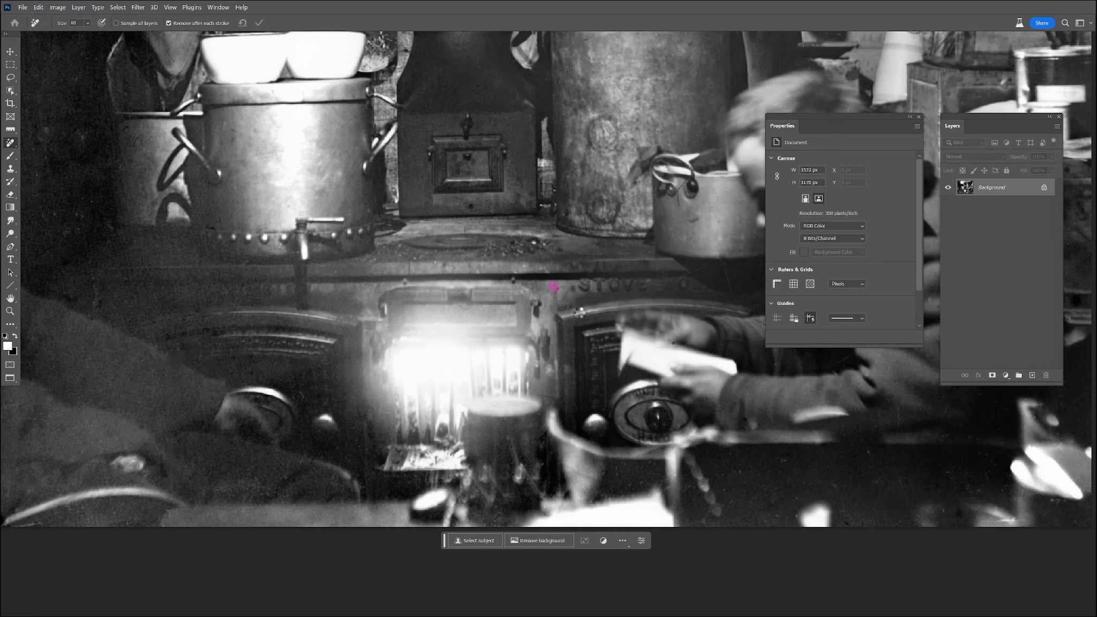
drag(611, 289, 368, 295)
scroll(384, 290, up, 5)
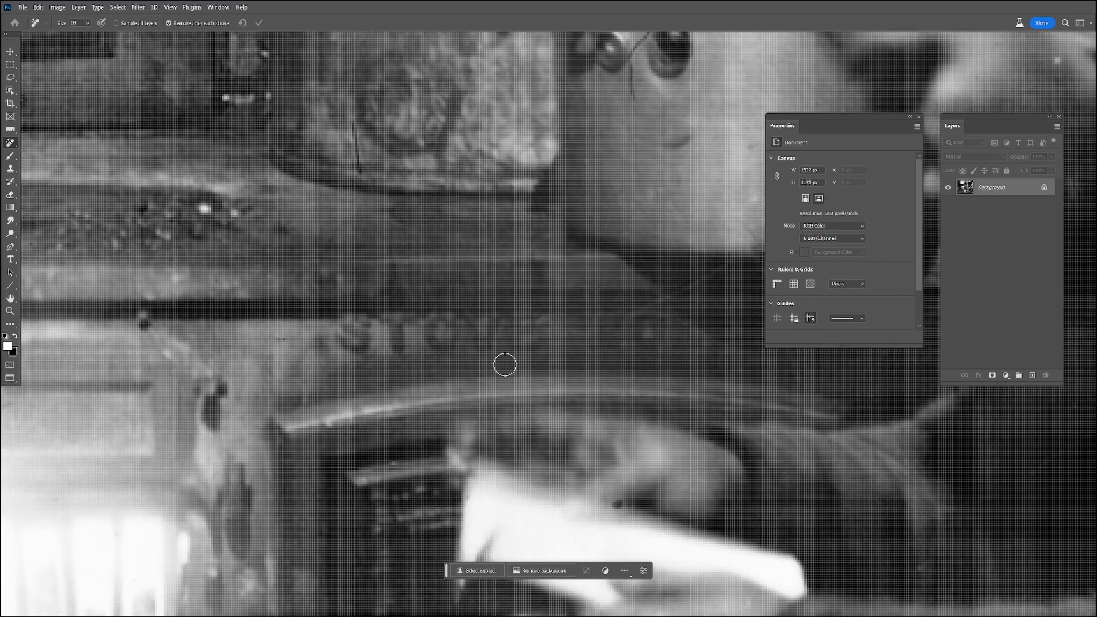
scroll(517, 340, down, 1)
scroll(557, 394, down, 3)
mouse_move(610, 352)
mouse_down()
mouse_move(642, 334)
mouse_move(676, 394)
mouse_up()
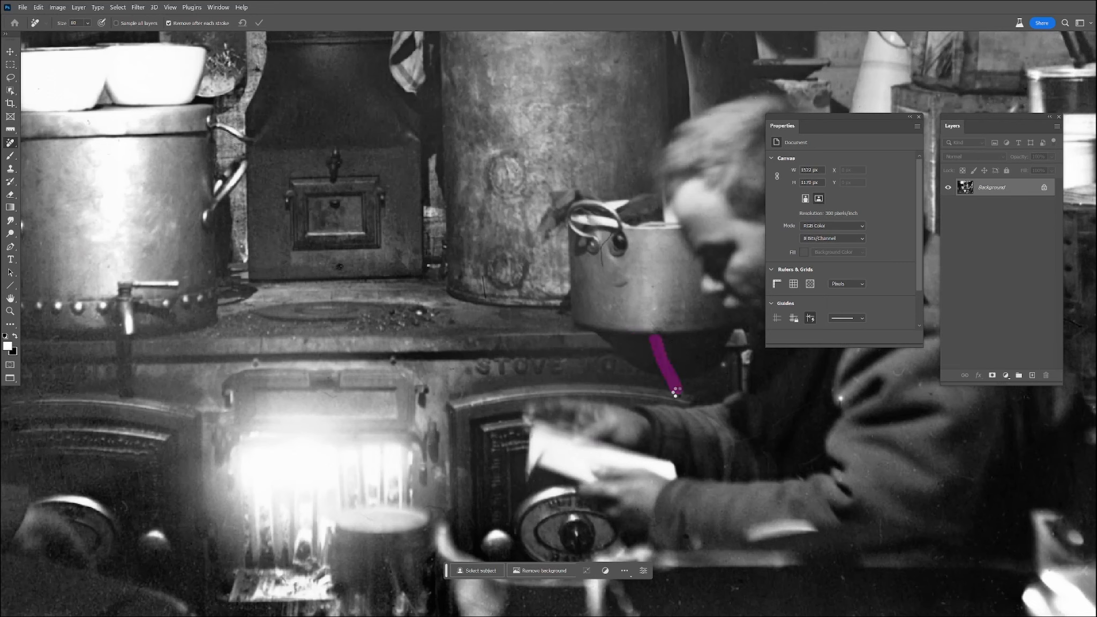
drag(603, 272, 606, 240)
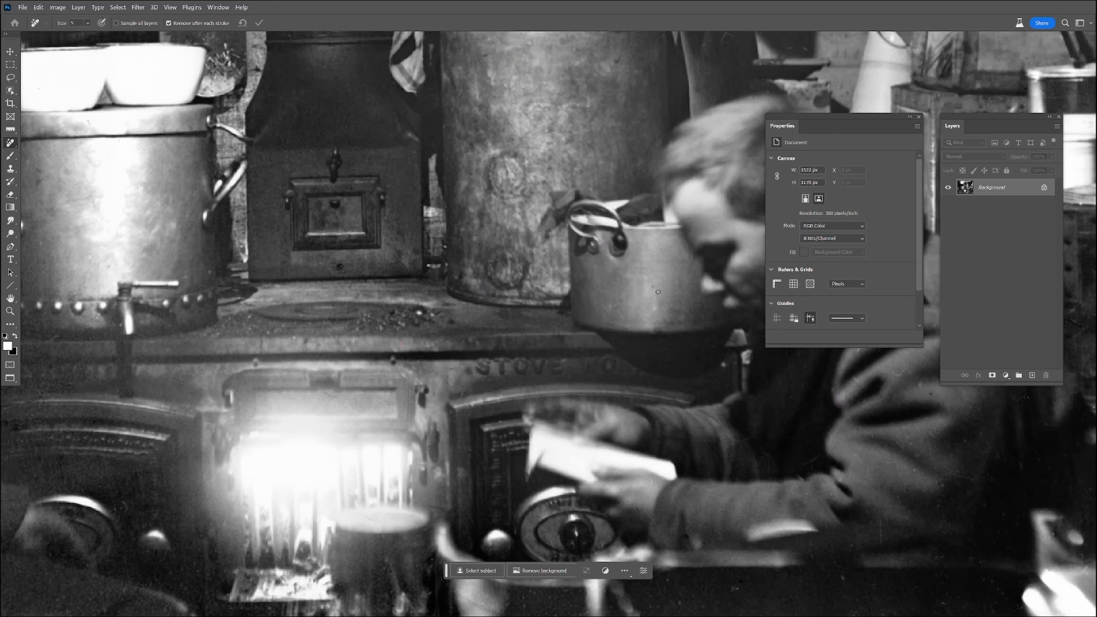
- Switch to the Spot Healing Brush and clear the specks from the dark foreground along the photo's lower edge
scroll(658, 291, right, 5)
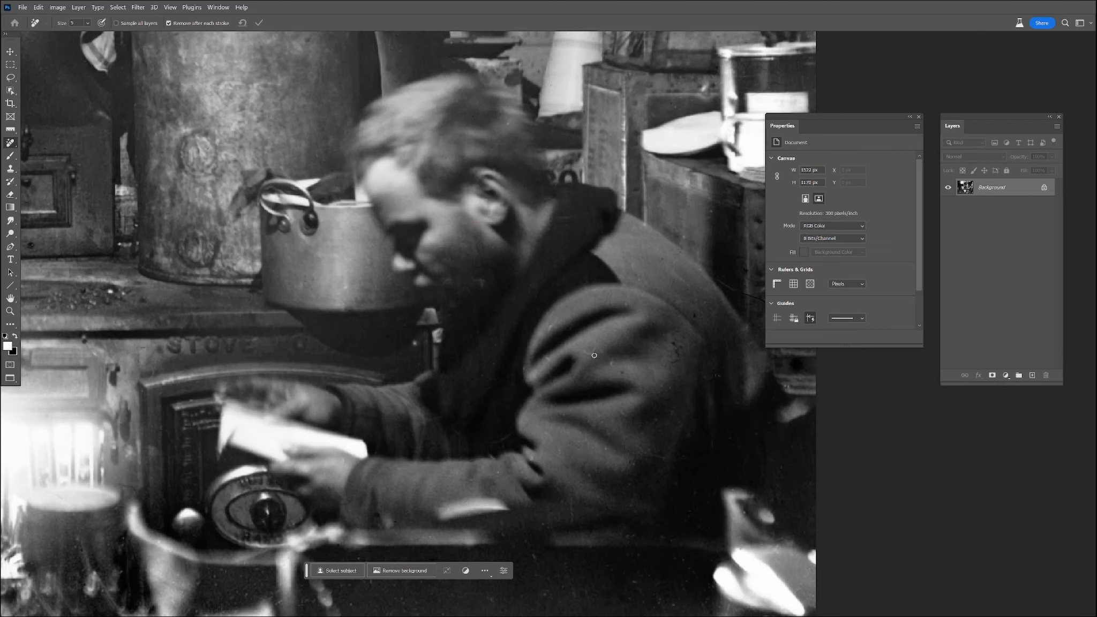
right_click(14, 147)
click(54, 140)
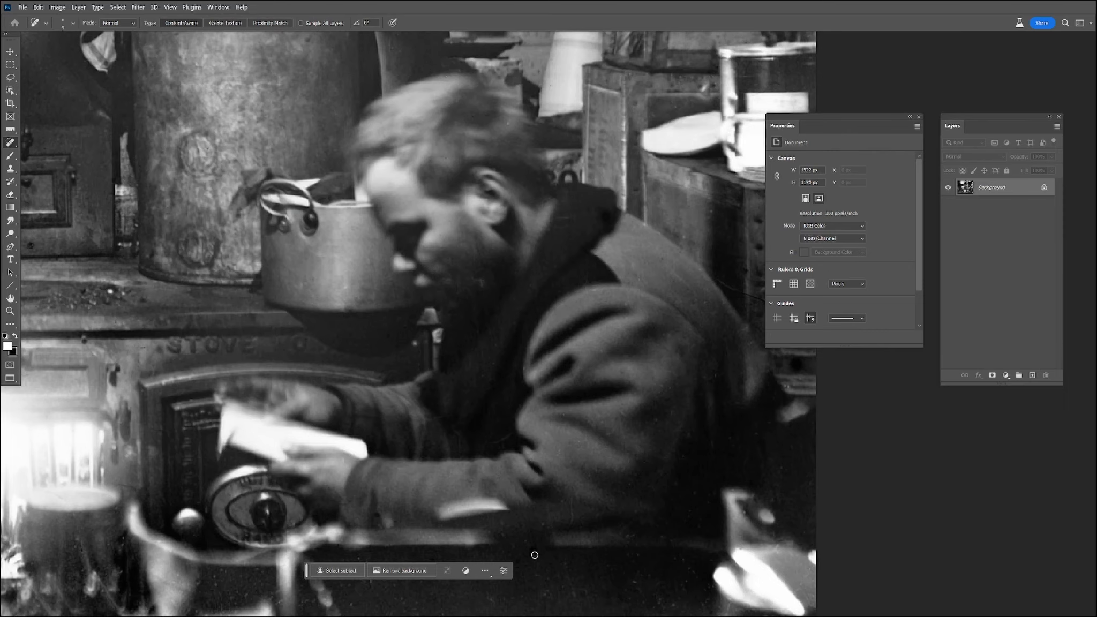
drag(553, 580, 490, 591)
mouse_move(399, 597)
mouse_down()
mouse_move(446, 488)
mouse_move(402, 502)
mouse_up()
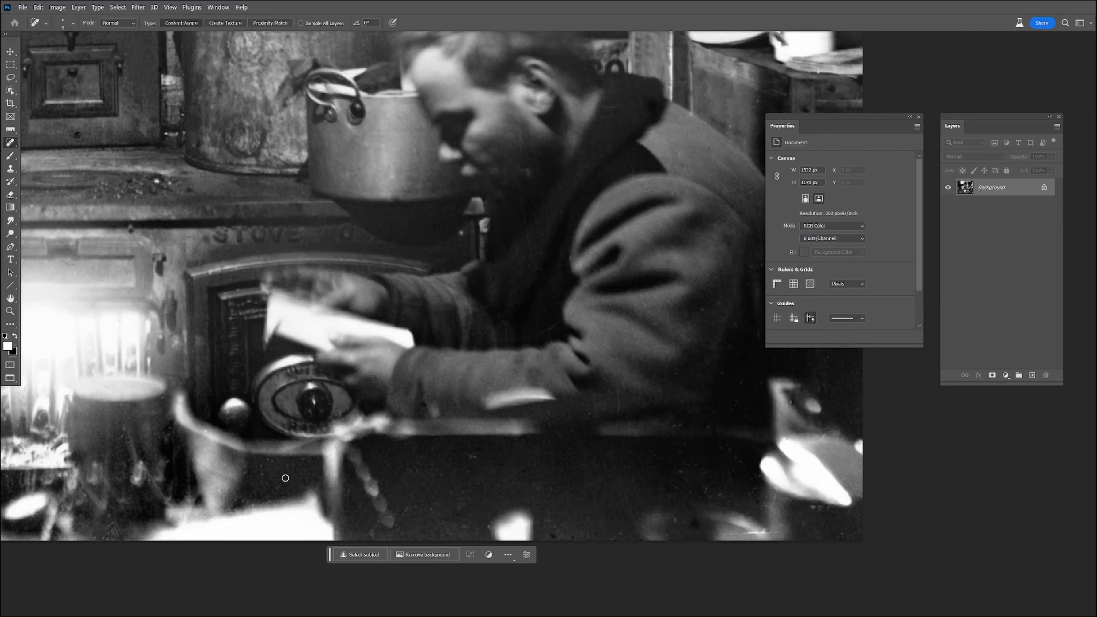
drag(216, 496, 217, 498)
drag(125, 447, 116, 433)
drag(237, 419, 253, 507)
mouse_move(116, 536)
mouse_down()
mouse_move(125, 526)
mouse_move(102, 537)
mouse_up()
drag(549, 530, 569, 538)
drag(746, 528, 766, 533)
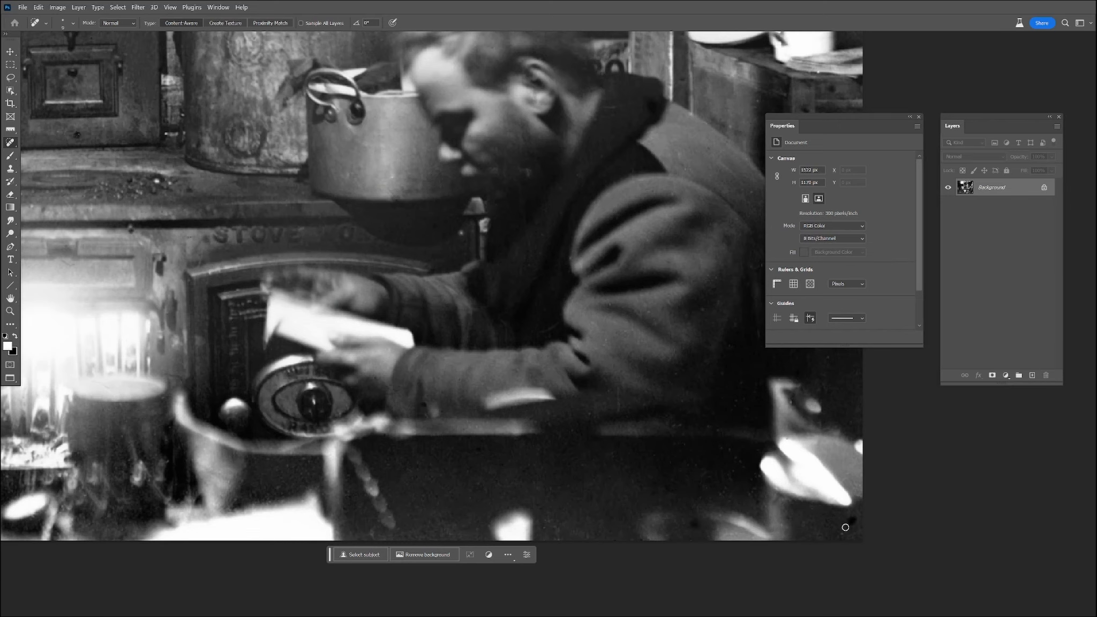
- Heal the specks on the seated man's coat and collar and the scratch on the crates behind his back
drag(617, 390, 513, 435)
click(540, 357)
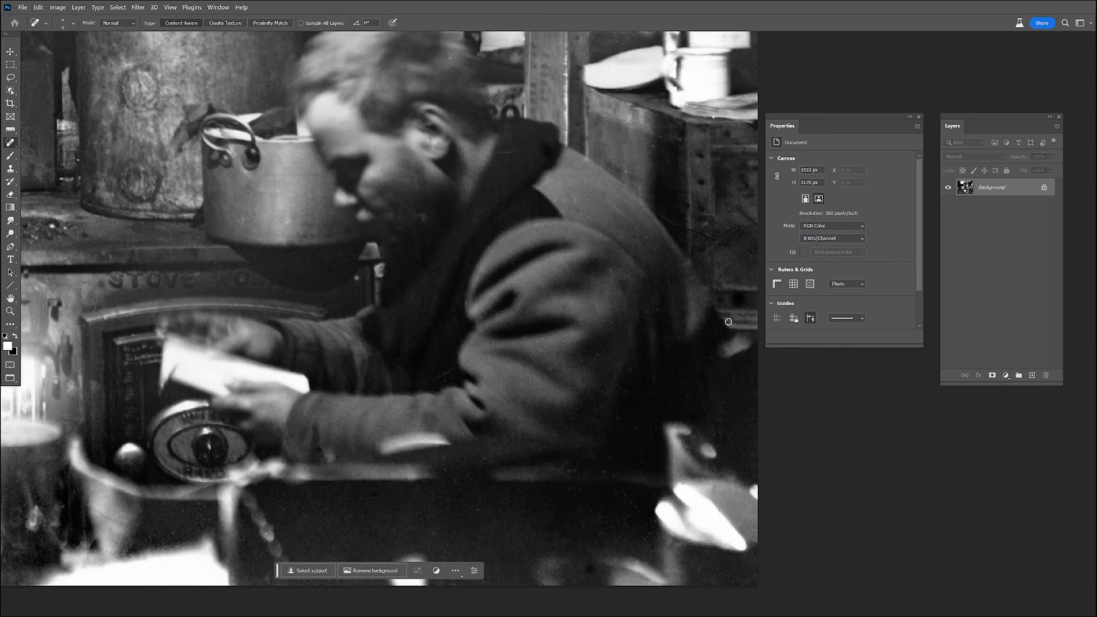
drag(667, 222, 720, 244)
drag(353, 227, 302, 420)
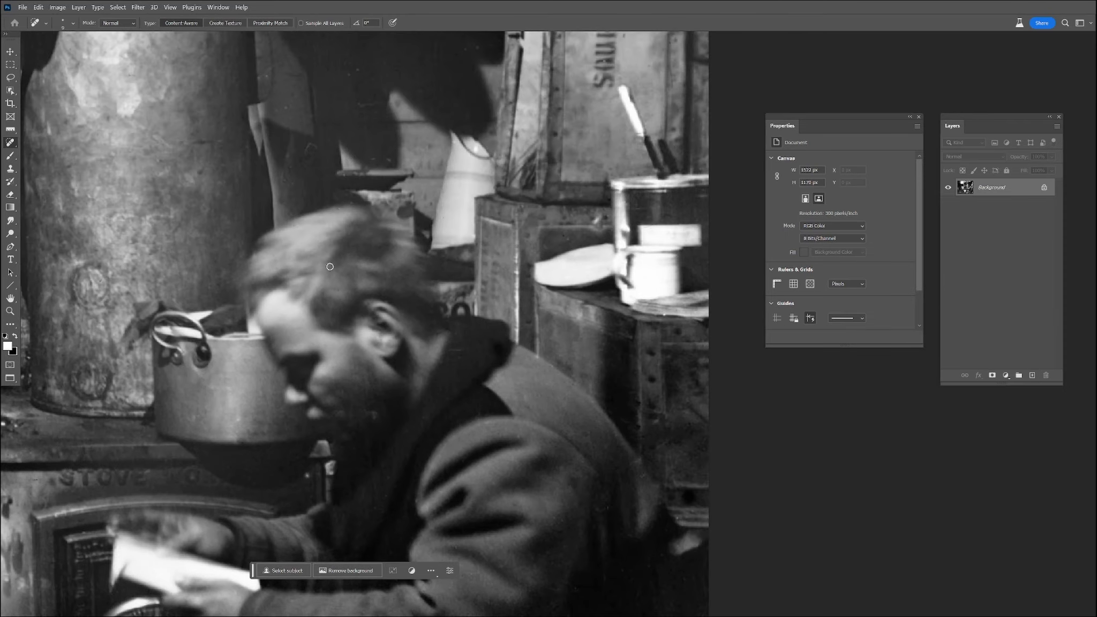
drag(463, 360, 453, 349)
- Heal the dark mark above the SOUPS lettering on the crate
scroll(367, 294, up, 5)
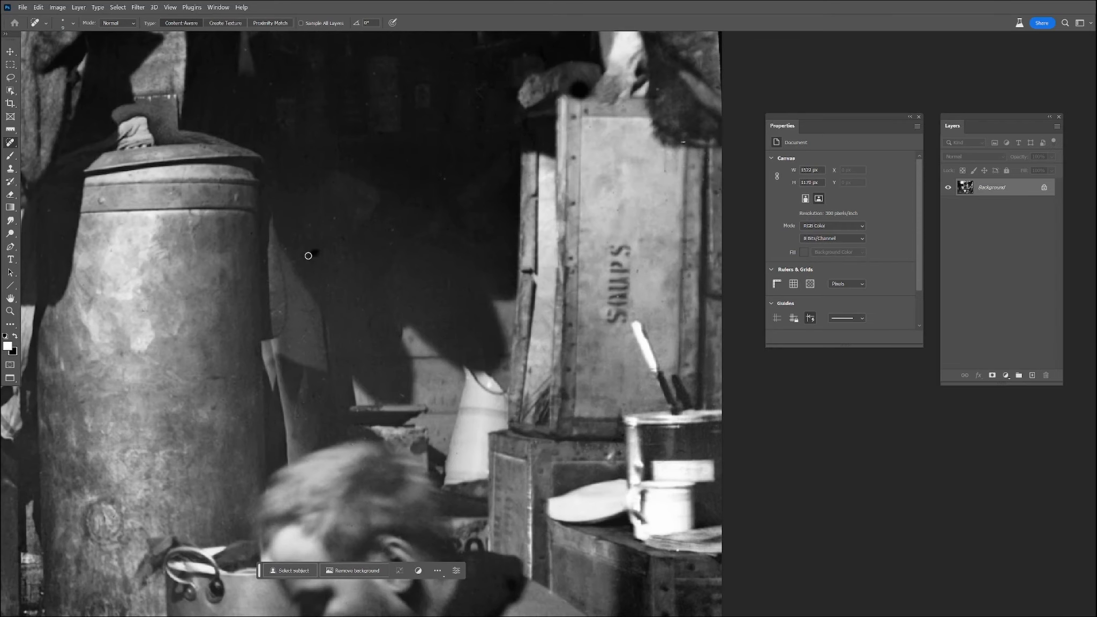
drag(414, 193, 378, 352)
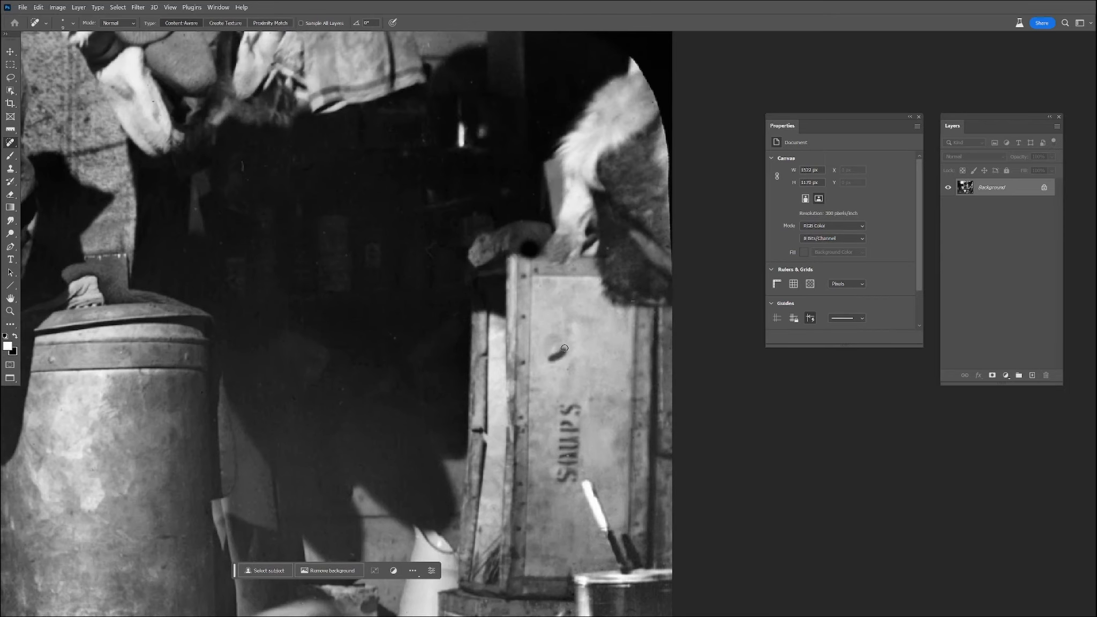
drag(550, 358, 565, 348)
drag(609, 251, 593, 335)
- Add a temporary Levels layer with brightened midtones to expose dark-area flaws, and use the Remove tool on the Background layer
right_click(14, 144)
click(54, 151)
click(1006, 374)
click(1025, 418)
drag(847, 231, 820, 233)
click(980, 208)
mouse_move(551, 95)
mouse_down()
mouse_move(605, 117)
mouse_move(652, 184)
mouse_move(668, 257)
mouse_move(673, 213)
mouse_move(538, 81)
mouse_up()
- Use the Spot Healing Brush on the Background layer to clear spots from the dark area beside the hanging towel
drag(372, 195, 886, 240)
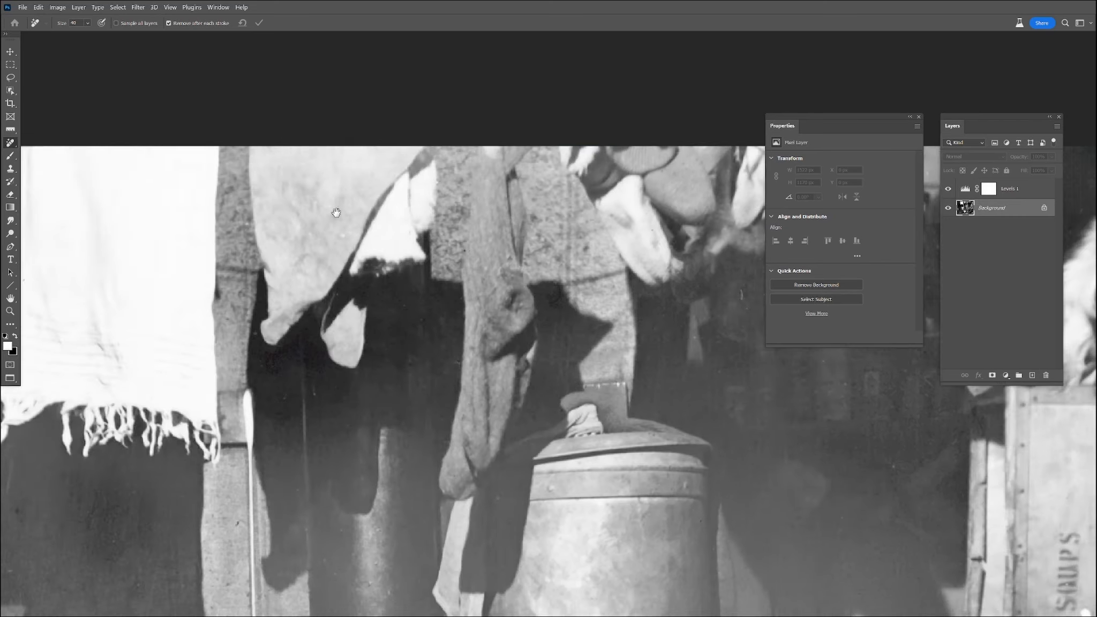
drag(335, 211, 1000, 250)
mouse_move(322, 322)
mouse_down()
mouse_move(362, 223)
mouse_move(465, 176)
mouse_move(592, 163)
mouse_move(342, 190)
mouse_move(448, 174)
mouse_move(259, 169)
mouse_up()
click(1017, 188)
right_click(10, 142)
click(53, 141)
click(984, 213)
drag(373, 351, 404, 389)
mouse_move(390, 366)
mouse_down()
mouse_move(419, 393)
mouse_move(440, 361)
mouse_up()
drag(399, 496, 412, 509)
drag(556, 534, 516, 523)
drag(515, 446, 495, 432)
click(470, 428)
drag(463, 237, 457, 232)
drag(380, 317, 366, 341)
- Heal the bright spots in the dark wall area below the hanging towel
drag(708, 326, 426, 320)
mouse_move(421, 532)
mouse_down()
mouse_move(406, 557)
mouse_move(346, 380)
mouse_up()
drag(521, 326, 469, 480)
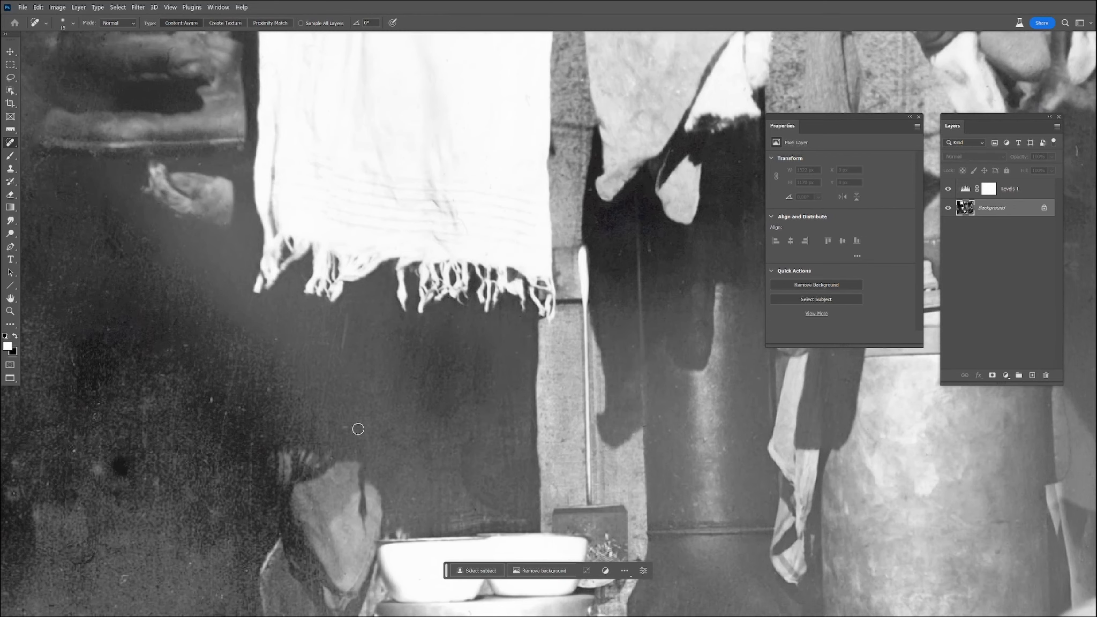
drag(245, 404, 242, 413)
drag(210, 396, 205, 408)
click(244, 431)
- Heal the scattered blotches on the dark wall between the photo's left edge and the tapped pot
drag(208, 572, 493, 306)
drag(395, 337, 395, 359)
drag(418, 358, 449, 368)
drag(466, 293, 485, 307)
drag(497, 326, 516, 337)
drag(532, 385, 514, 413)
drag(530, 478, 524, 486)
drag(506, 500, 512, 502)
click(463, 501)
drag(478, 421, 458, 455)
drag(391, 430, 400, 440)
drag(403, 452, 406, 482)
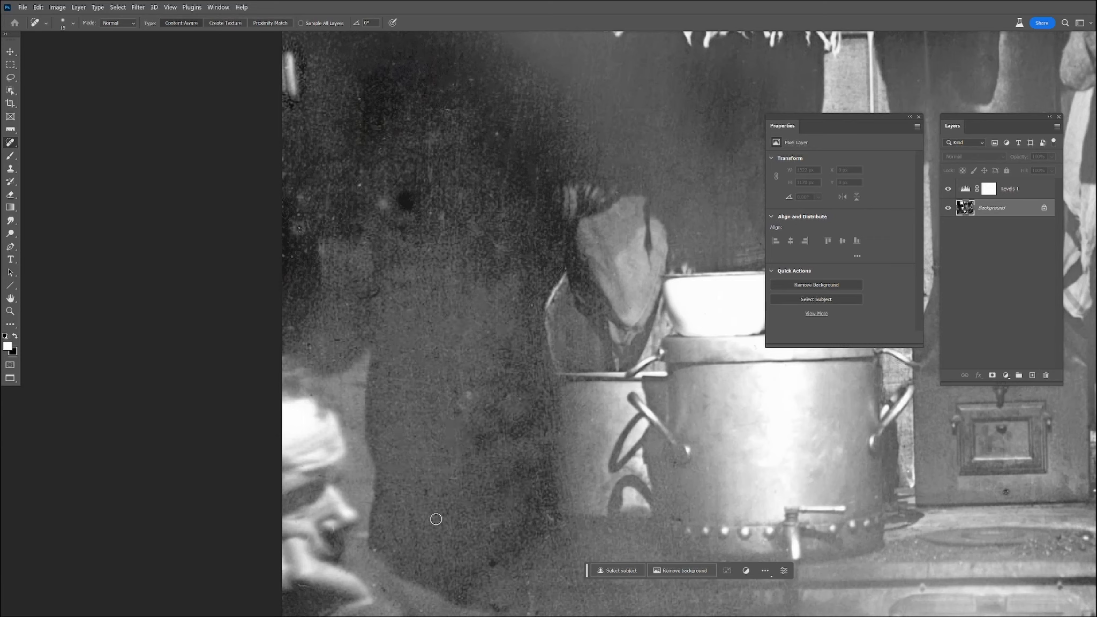
- Heal the remaining spots on the wall above the reclining man's head and on his clothes
drag(310, 345, 300, 344)
drag(295, 258, 276, 252)
click(299, 228)
drag(322, 215, 303, 206)
drag(368, 180, 346, 190)
drag(358, 104, 360, 79)
scroll(310, 329, down, 5)
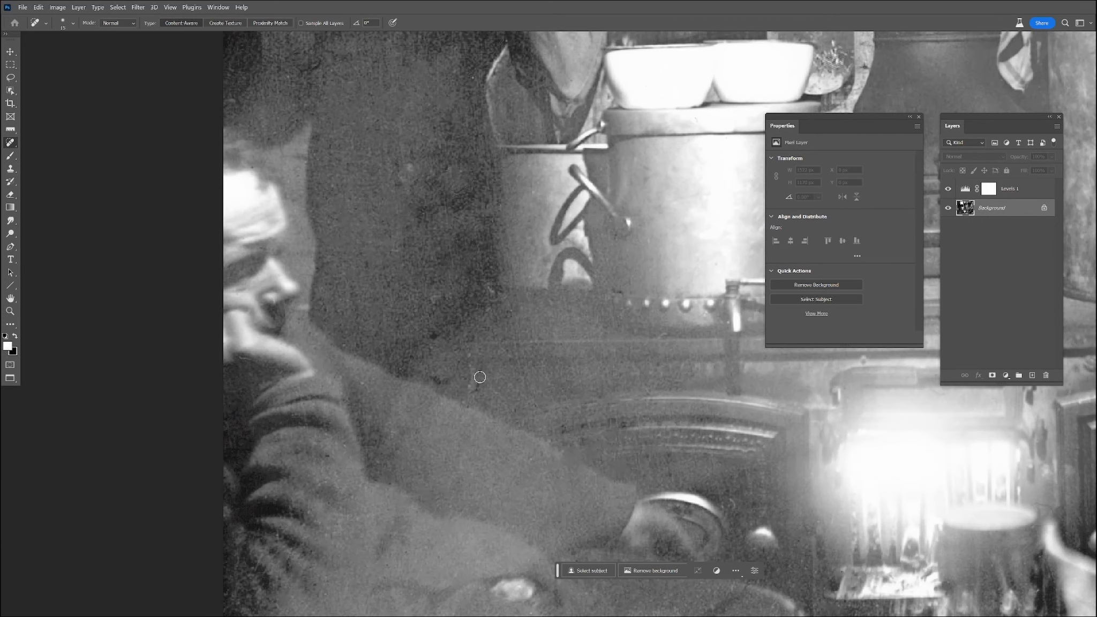
scroll(623, 290, down, 5)
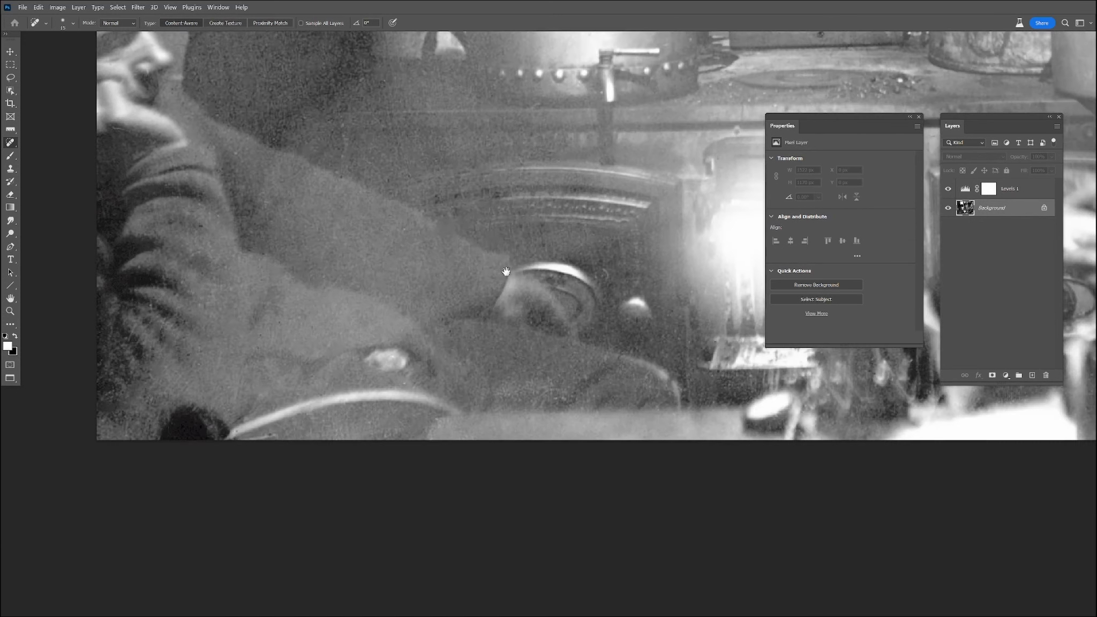
click(150, 396)
click(205, 228)
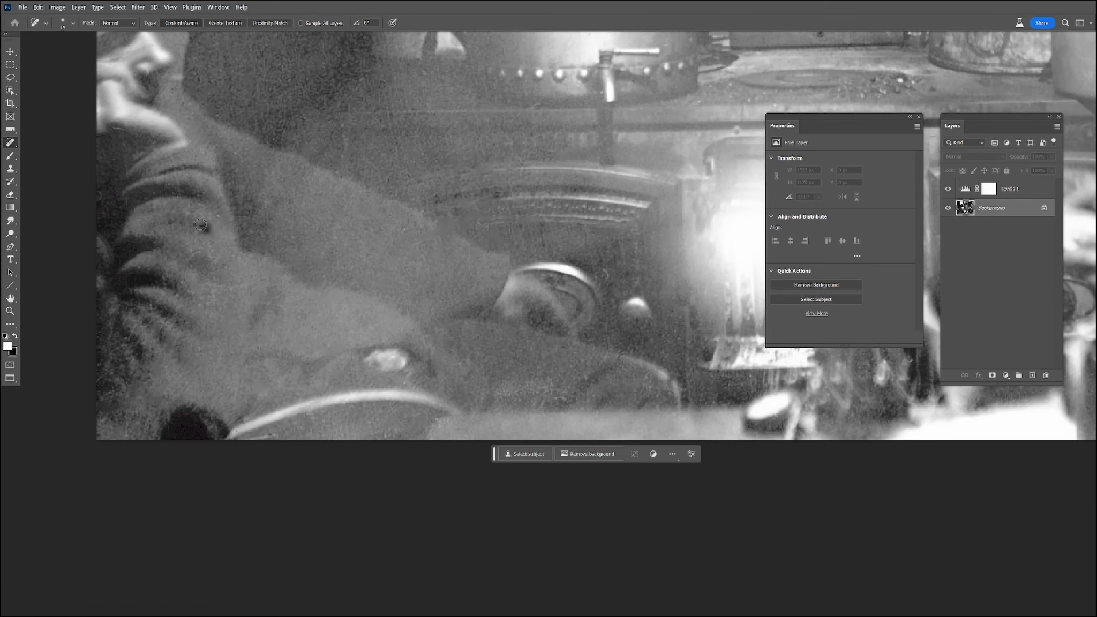
- Heal the specks on the seated man's coat, the foreground beneath it and the crates behind him
drag(708, 387, 382, 433)
mouse_move(568, 220)
mouse_down()
mouse_move(378, 296)
mouse_move(406, 428)
mouse_up()
drag(333, 289, 305, 288)
drag(613, 459, 471, 339)
click(527, 436)
click(553, 444)
click(612, 499)
click(701, 444)
mouse_move(650, 360)
mouse_down()
mouse_move(669, 353)
mouse_move(623, 352)
mouse_up()
drag(648, 363, 662, 367)
drag(822, 509, 784, 517)
drag(794, 437, 469, 396)
mouse_move(519, 405)
mouse_down()
mouse_move(534, 370)
mouse_move(584, 364)
mouse_up()
drag(598, 323, 566, 324)
- Heal the specks in the dark background between the large boiler and the SOUPS crate
drag(542, 220, 542, 224)
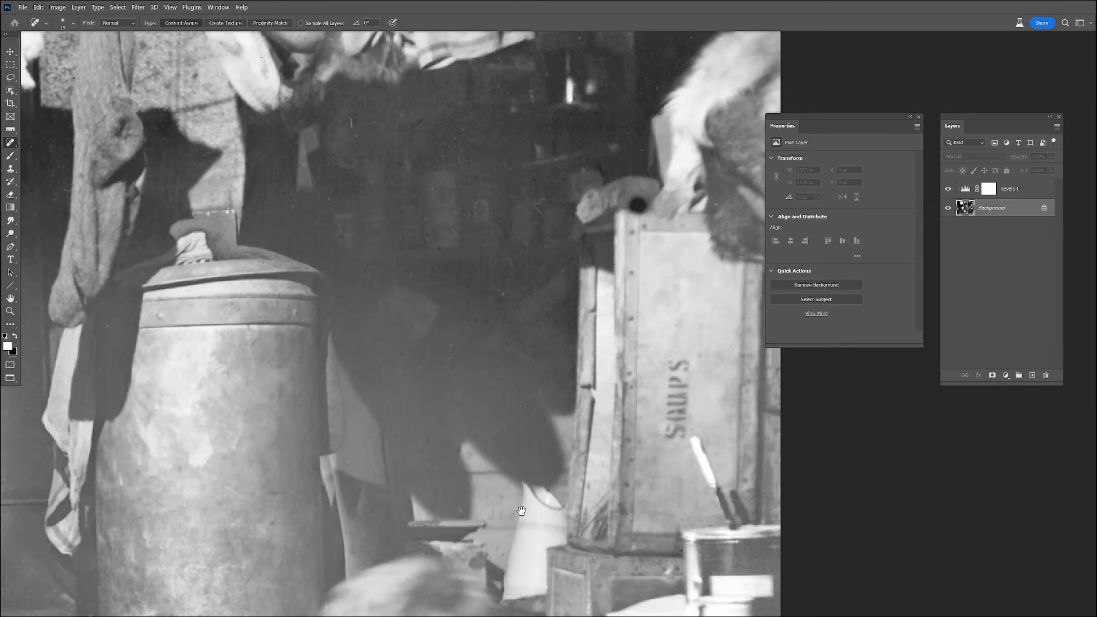
drag(495, 293, 509, 330)
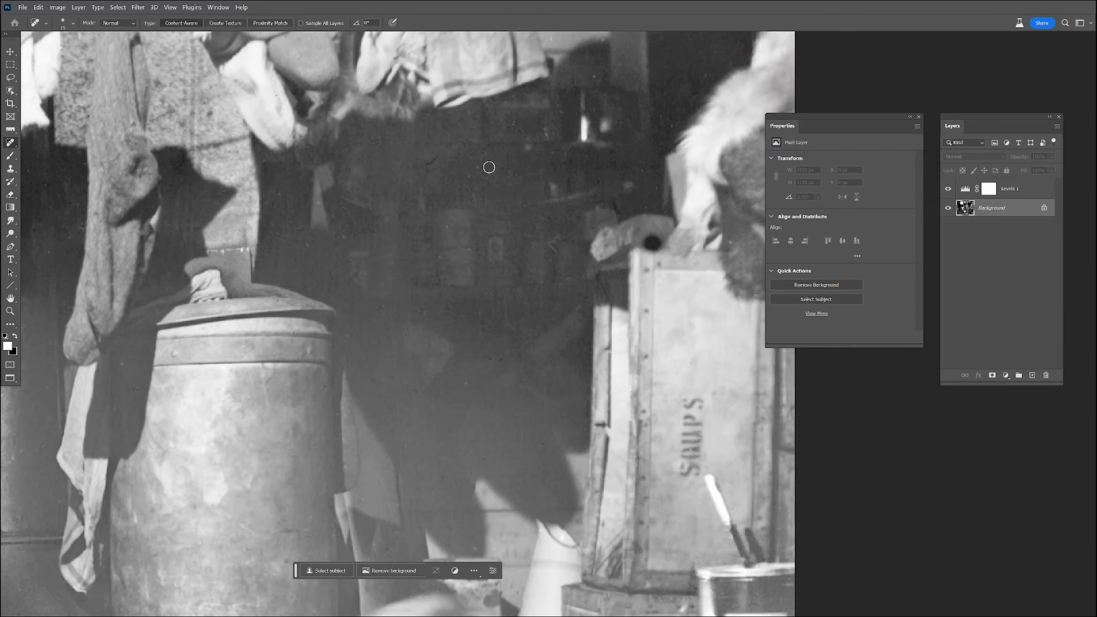
drag(443, 152, 404, 176)
drag(559, 101, 555, 119)
- Heal the spots on and around the hanging garments and boots along the photo's upper edge
drag(272, 419, 396, 596)
mouse_move(320, 308)
mouse_down()
mouse_move(313, 315)
mouse_move(317, 285)
mouse_move(330, 292)
mouse_up()
mouse_move(318, 271)
mouse_down()
mouse_move(320, 236)
mouse_move(311, 248)
mouse_up()
drag(309, 374, 310, 404)
click(316, 257)
click(431, 216)
click(407, 216)
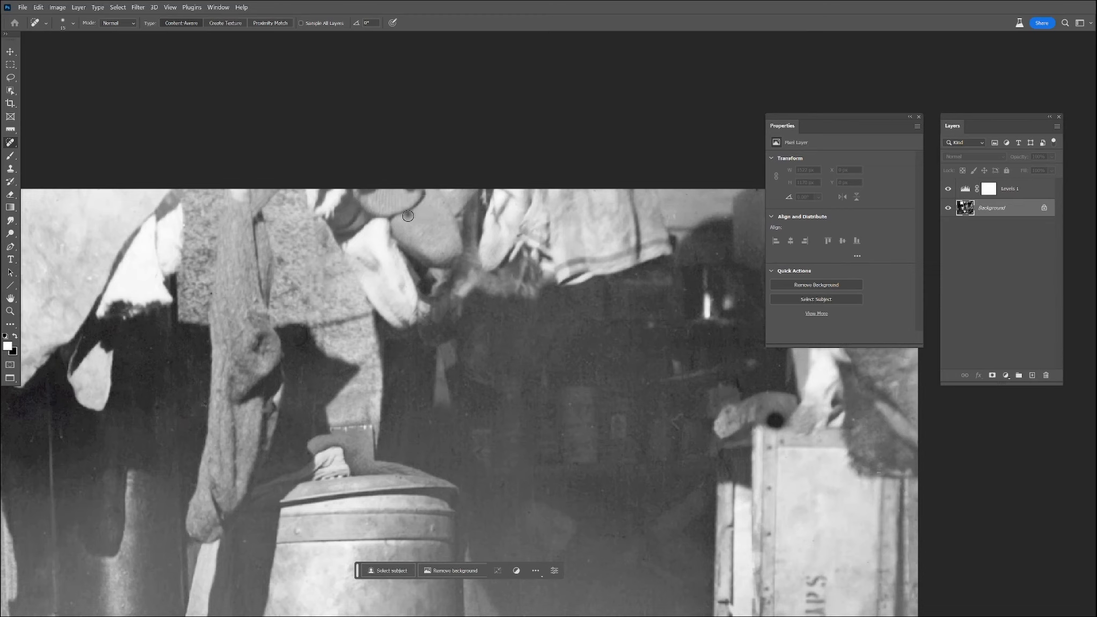
drag(682, 214, 669, 220)
mouse_move(105, 277)
mouse_down()
mouse_move(293, 292)
mouse_move(216, 296)
mouse_up()
- Delete the temporary Levels layer, fit the whole photo in view and group the Properties panel with Layers
drag(1019, 198, 1045, 375)
key(ctrl+0)
drag(868, 118, 979, 126)
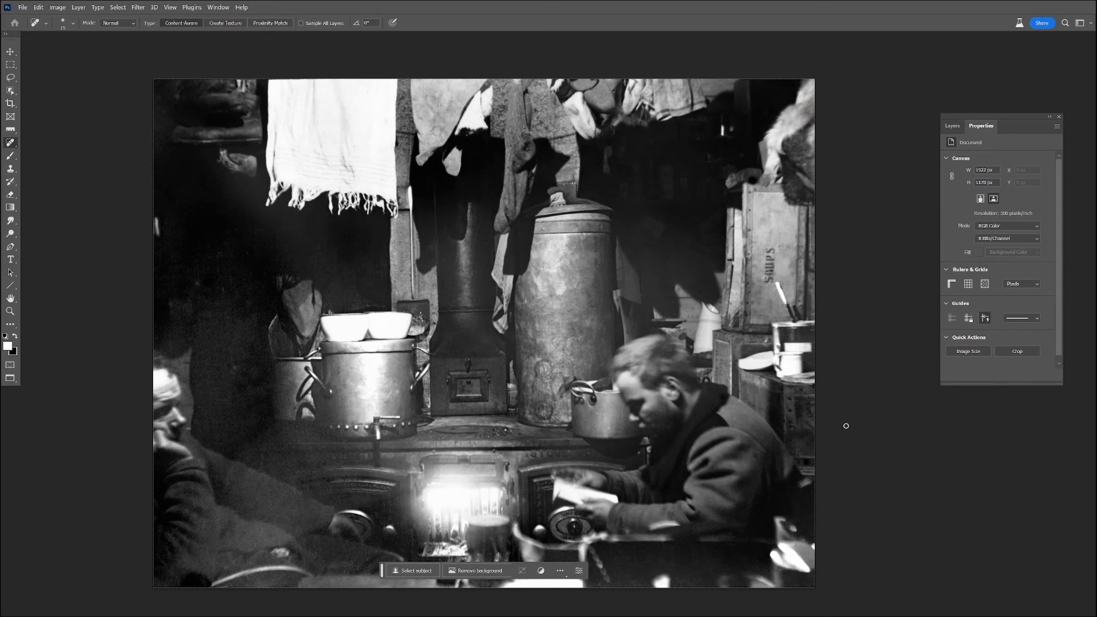
click(952, 125)
- Add a Levels adjustment layer, darken its midtones to 0.66 and separate the Properties panel from Layers
click(1005, 375)
click(1020, 412)
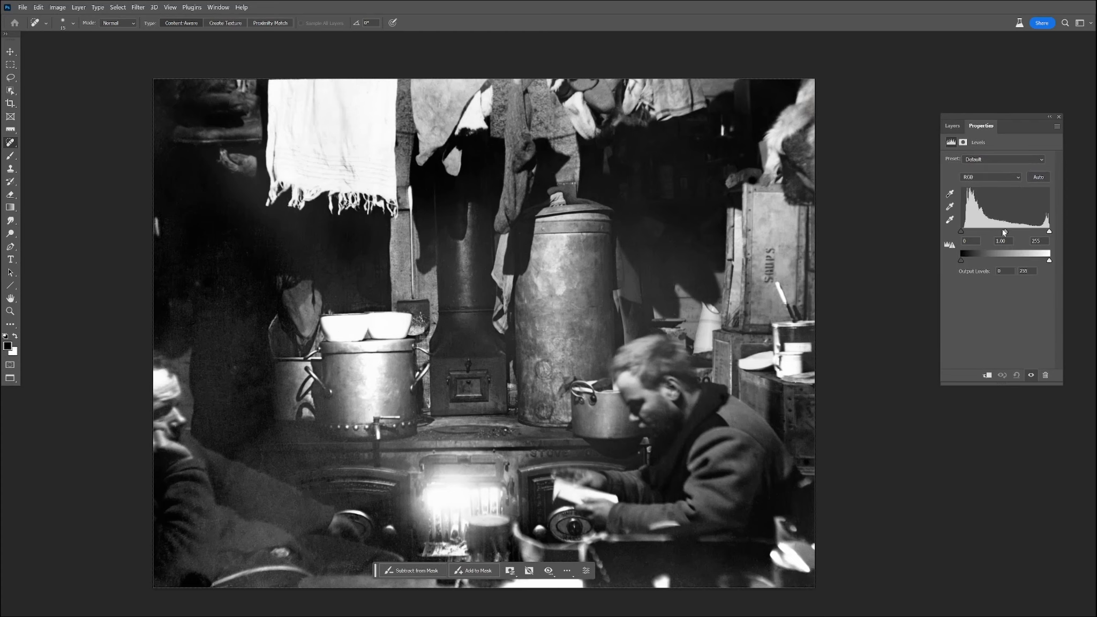
drag(1004, 231, 1017, 231)
drag(980, 126, 828, 136)
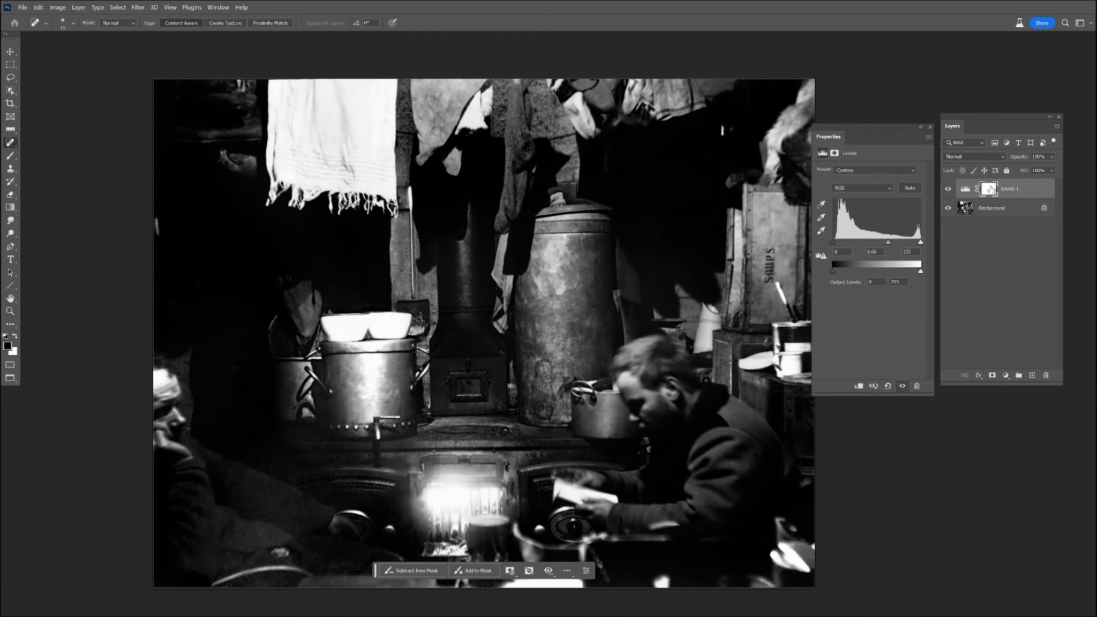
- Invert the Levels layer mask to black and set the Brush tool's opacity to 33%
click(989, 189)
key(ctrl+i)
key(b)
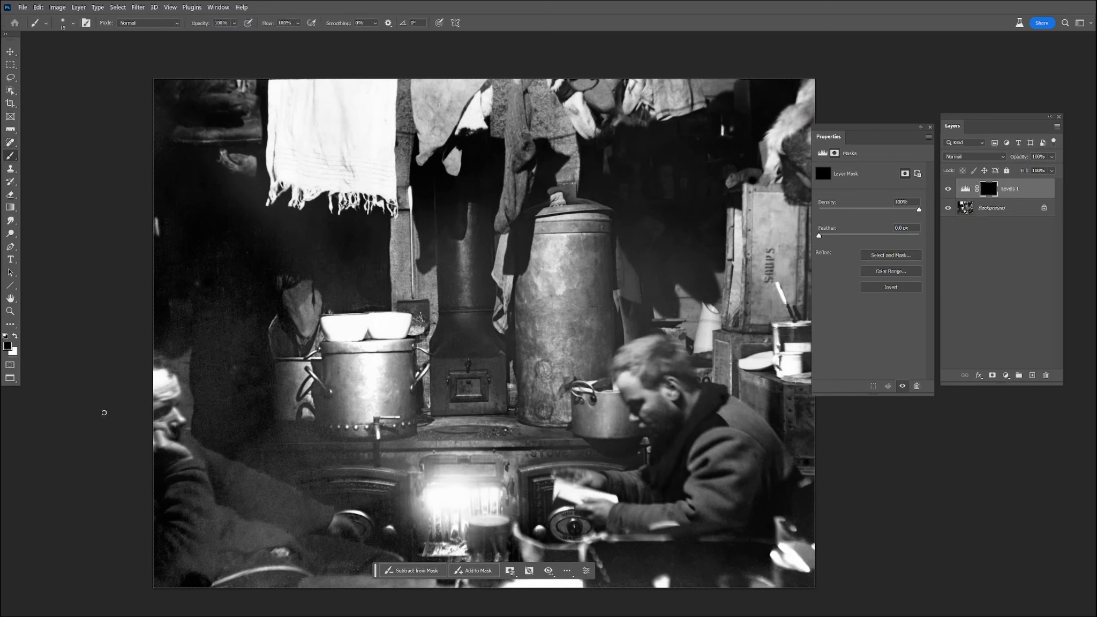
click(233, 24)
drag(261, 36, 224, 36)
click(112, 417)
- Paint white on the Levels mask with a large brush over the reclining man and the stove's lower-left area
key(bracketright)
key(bracketright)
key(bracketright)
key(bracketright)
key(bracketright)
key(bracketright)
key(bracketright)
key(bracketright)
key(bracketright)
key(bracketright)
key(bracketright)
key(bracketright)
key(bracketright)
key(bracketright)
key(bracketright)
key(bracketright)
key(bracketright)
key(bracketright)
key(bracketright)
key(bracketright)
mouse_move(327, 484)
mouse_down()
mouse_move(264, 528)
mouse_move(363, 467)
mouse_up()
key(bracketleft)
key(bracketleft)
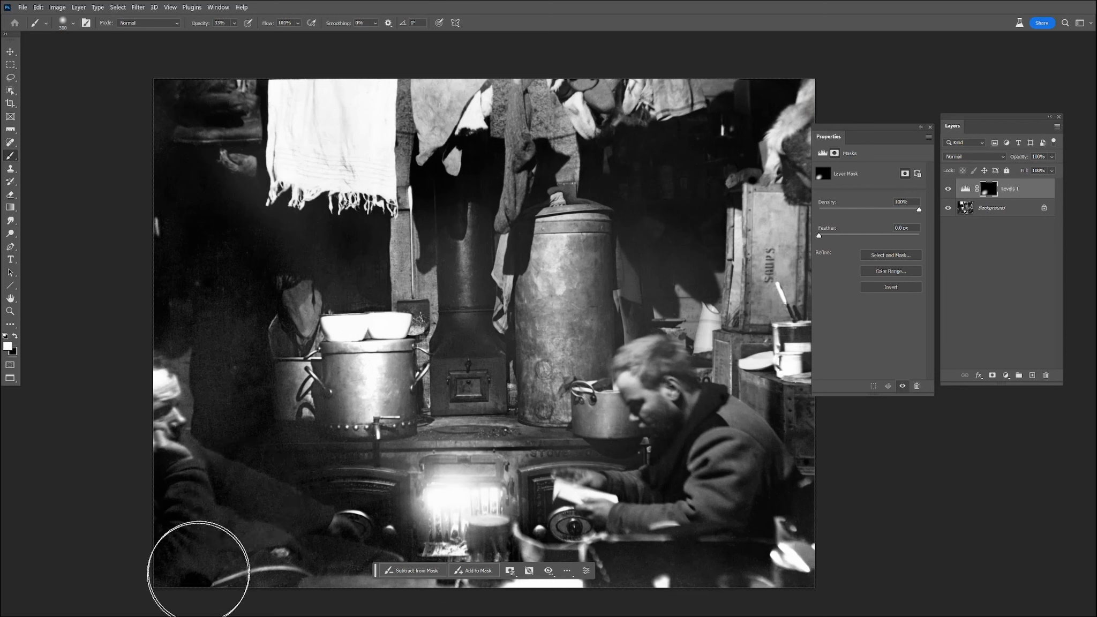
- Raise the black input point of the masked Levels adjustment slightly and compare the photo with and without it
click(964, 188)
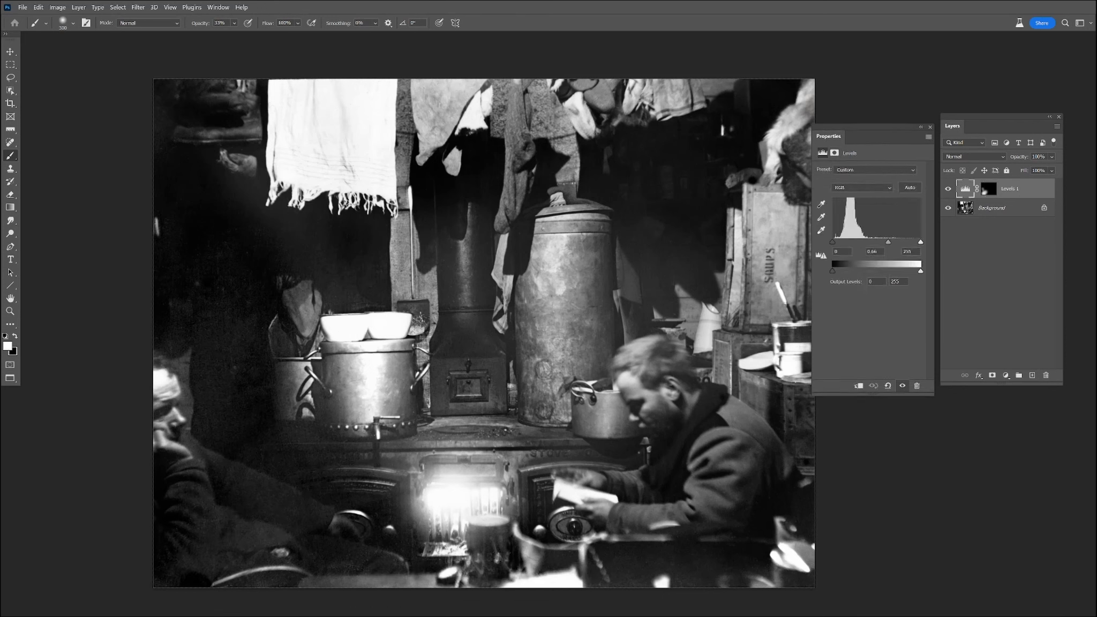
drag(832, 243, 839, 243)
click(949, 191)
click(949, 190)
- Merge the Levels layer into the Background
shift+click(1009, 209)
right_click(1010, 209)
click(1020, 302)
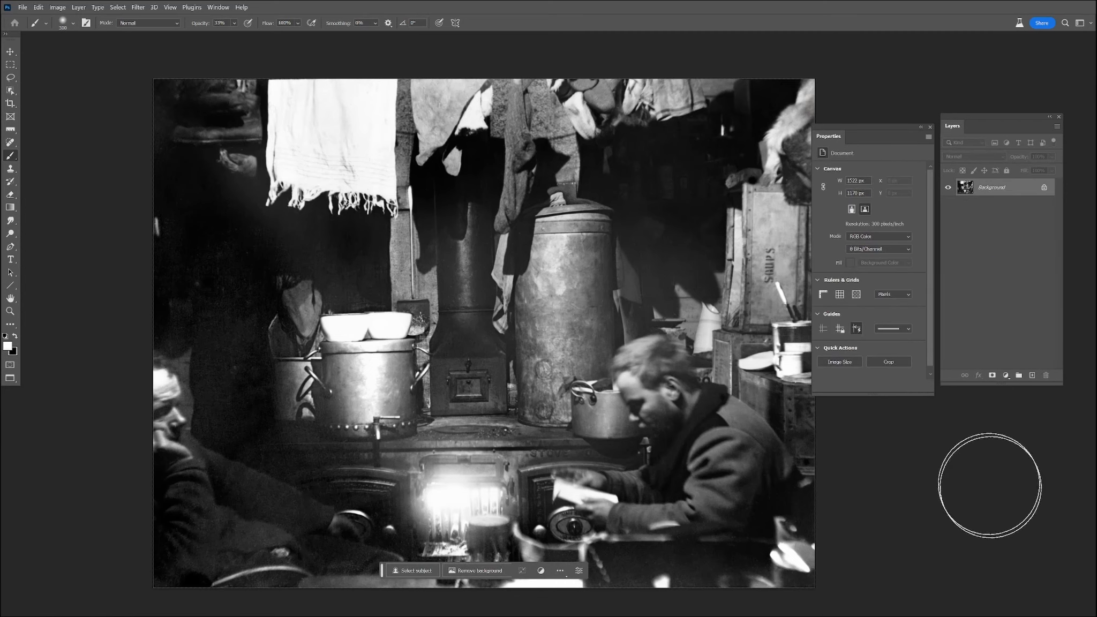
- Separate the Layers and Properties panels and place Properties beside the yellow-stained penguin photo
drag(885, 136, 913, 134)
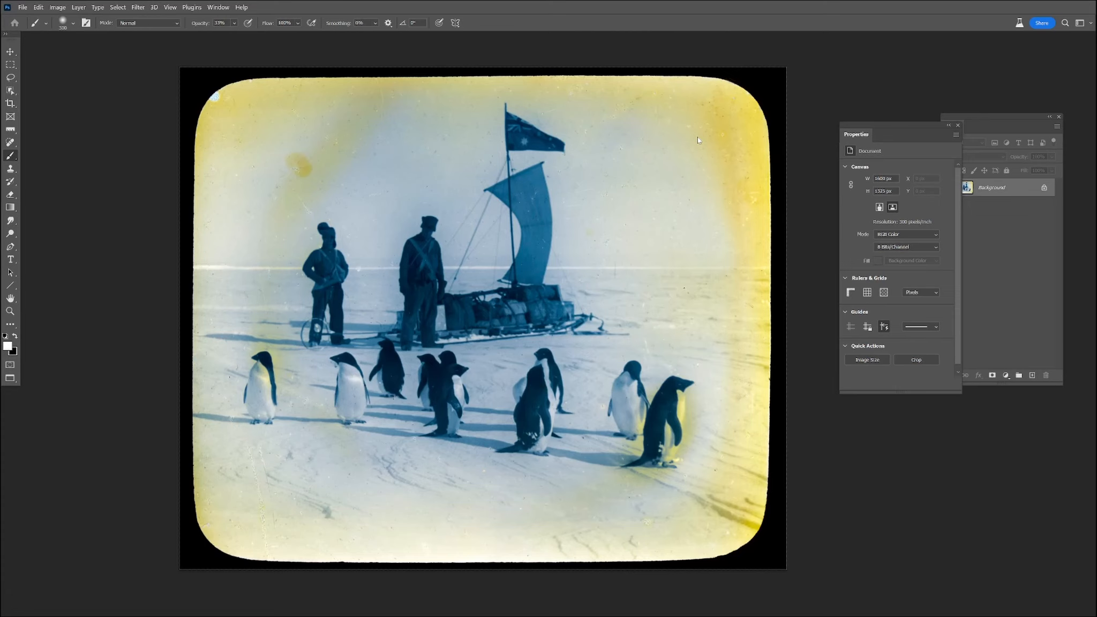
drag(987, 117, 922, 123)
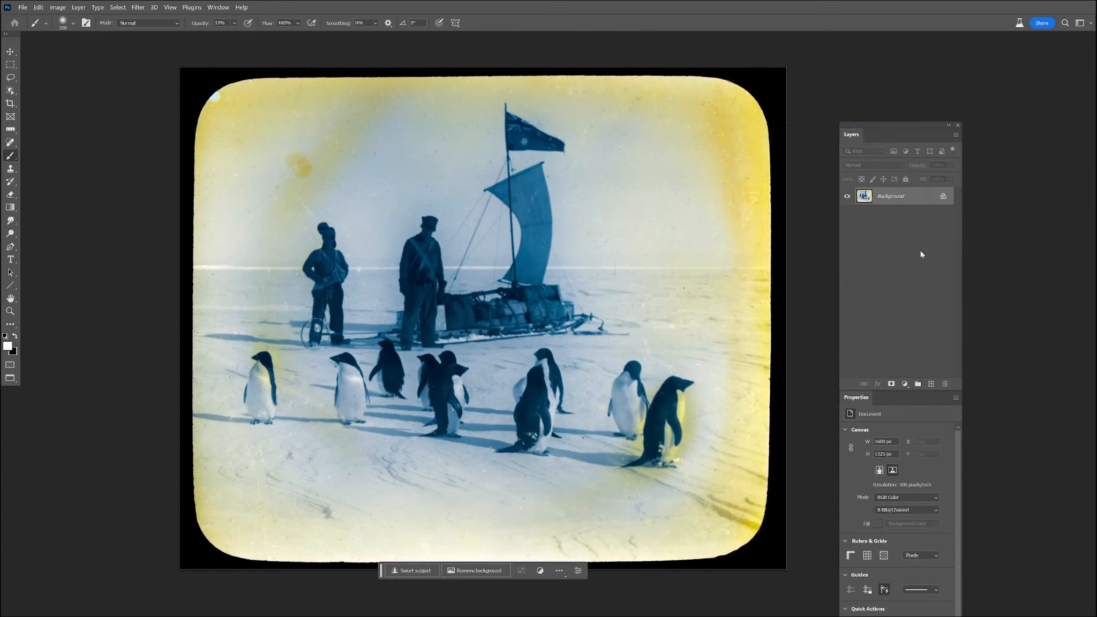
drag(880, 397, 110, 310)
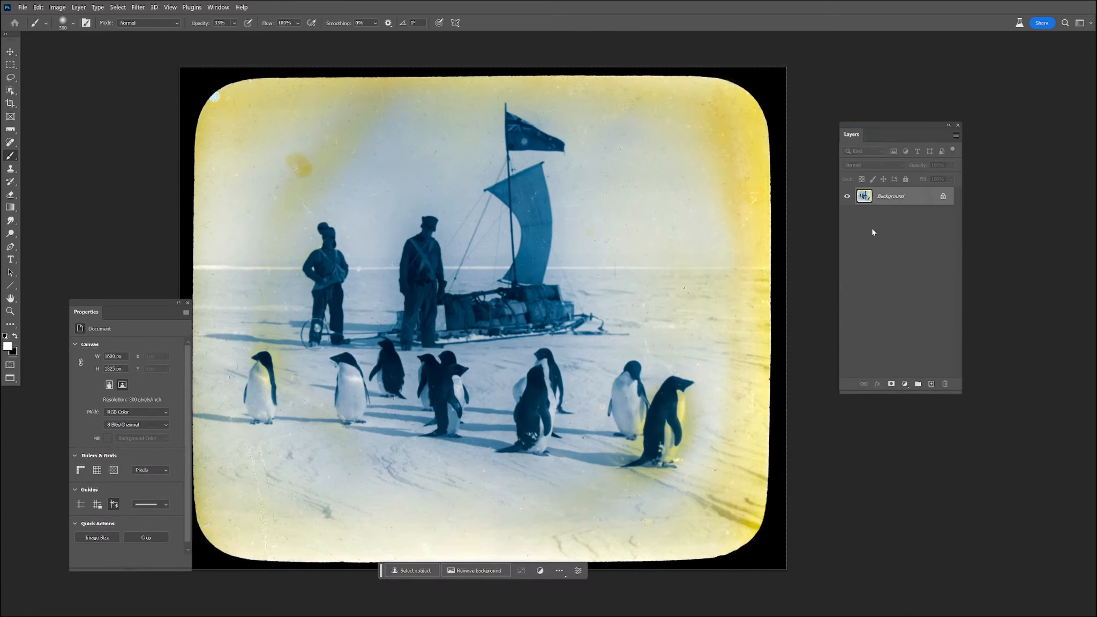
- Add a Hue/Saturation adjustment layer to the penguin photo and set its Master saturation to -100
click(907, 388)
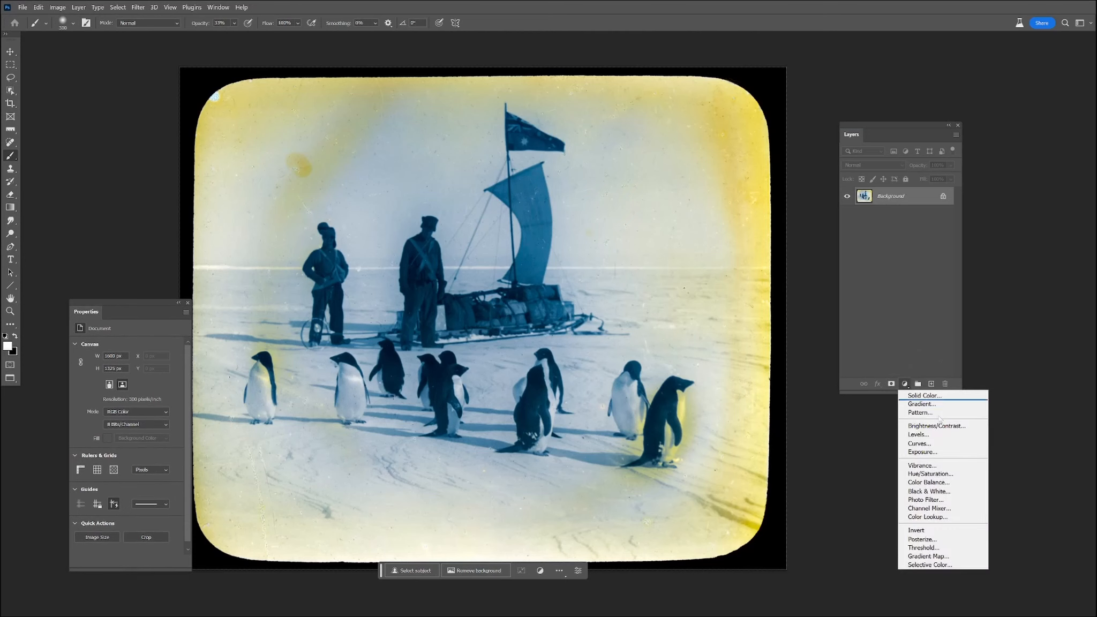
click(934, 474)
drag(117, 403, 70, 402)
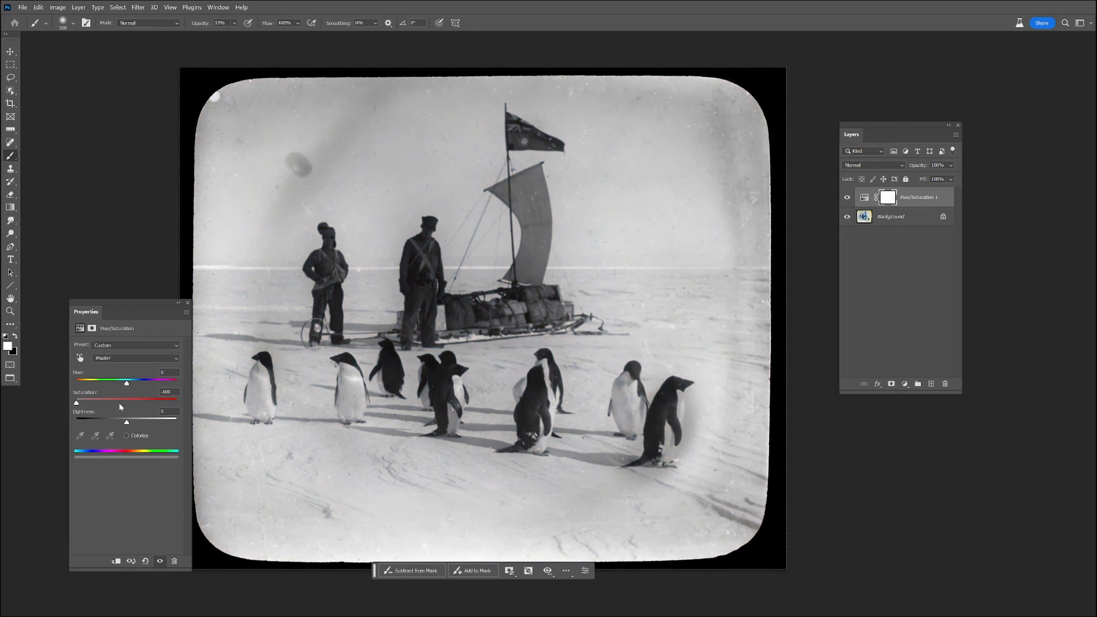
- Set the Yellows lightness of the Hue/Saturation adjustment to +79
click(121, 355)
click(125, 383)
drag(127, 424, 165, 427)
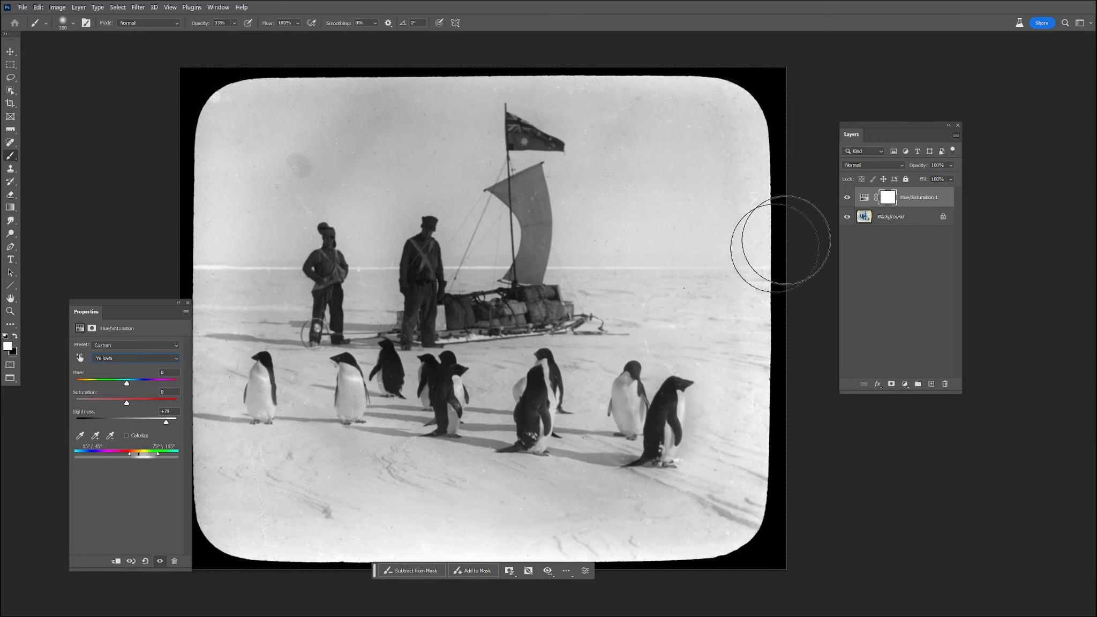
- Recheck the Master saturation at -100 and set the Yellows lightness to +100
click(112, 358)
click(110, 365)
mouse_move(78, 403)
mouse_down()
mouse_move(128, 404)
mouse_move(74, 403)
mouse_up()
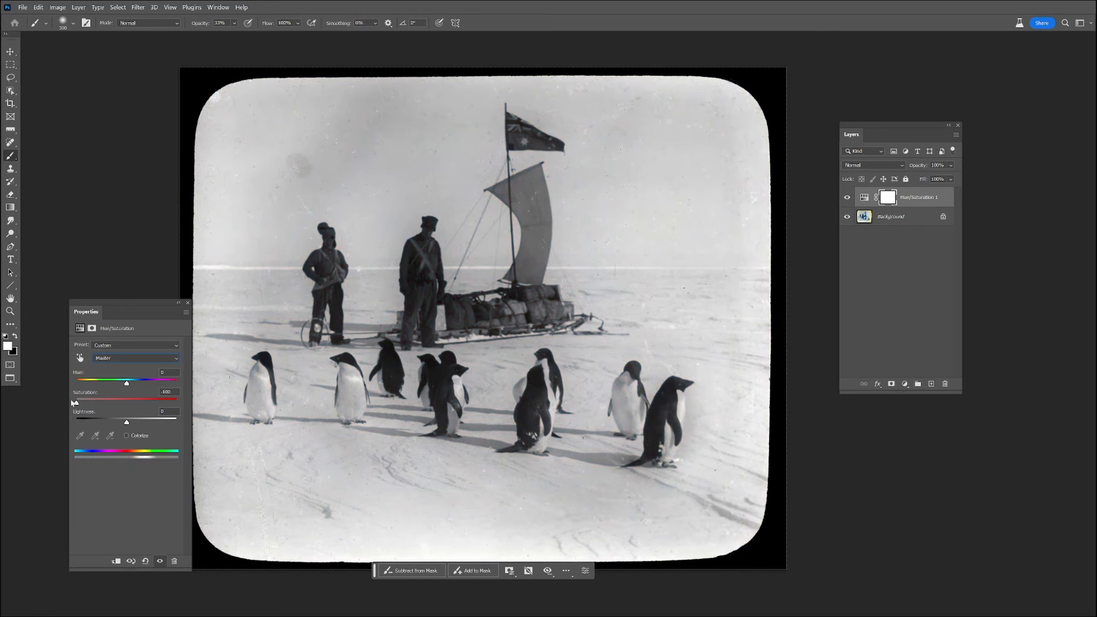
click(122, 358)
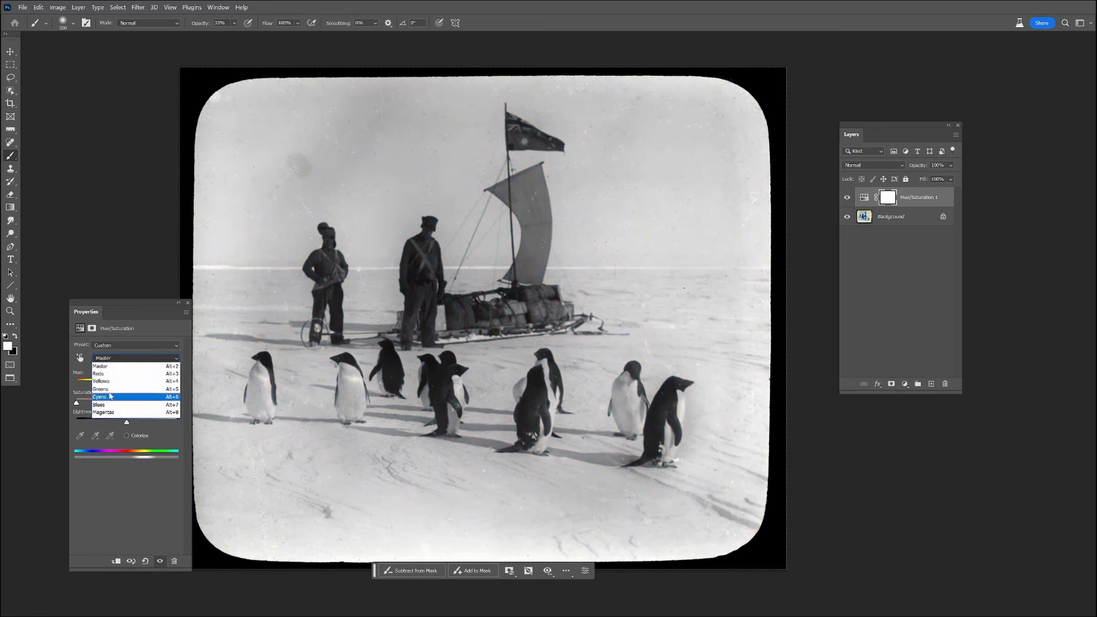
click(111, 384)
drag(166, 423, 181, 423)
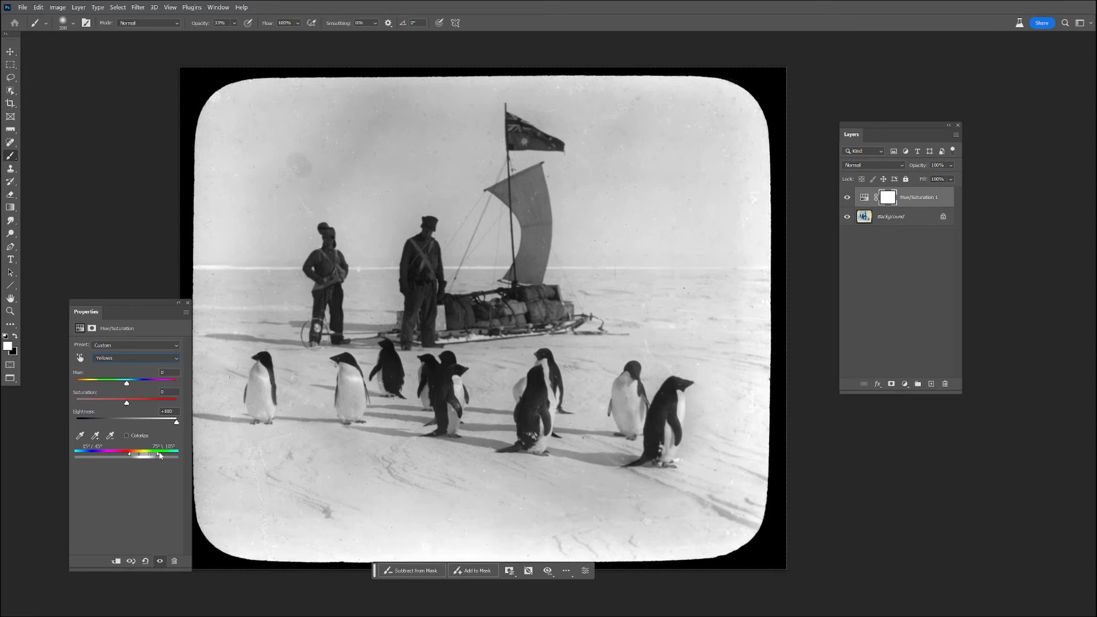
- Merge the Hue/Saturation adjustment layer with the Background layer
shift+click(909, 217)
right_click(909, 217)
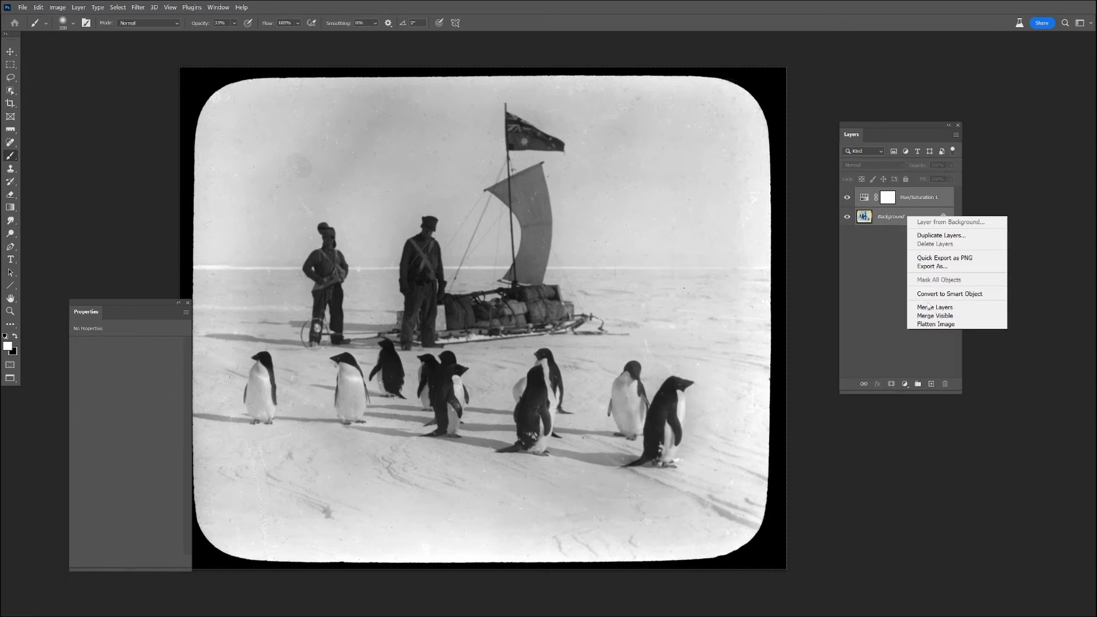
click(928, 307)
- Crop away the black border on all sides of the penguin photo, to about 1509 by 1265 px
drag(486, 65, 487, 70)
drag(792, 323, 774, 322)
drag(373, 571, 371, 532)
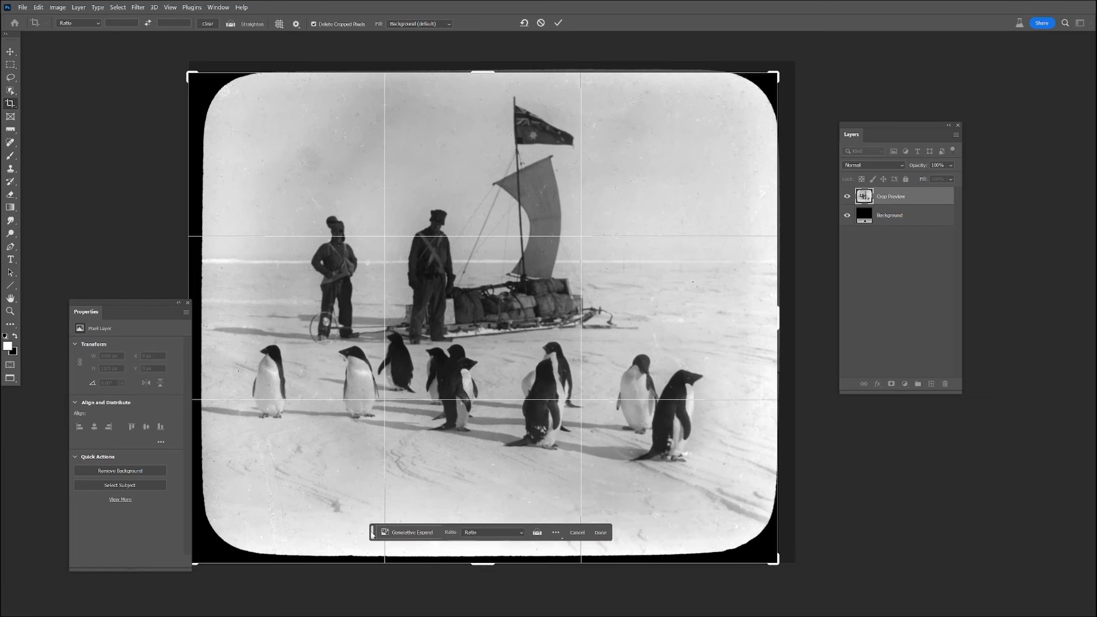
drag(479, 565, 480, 558)
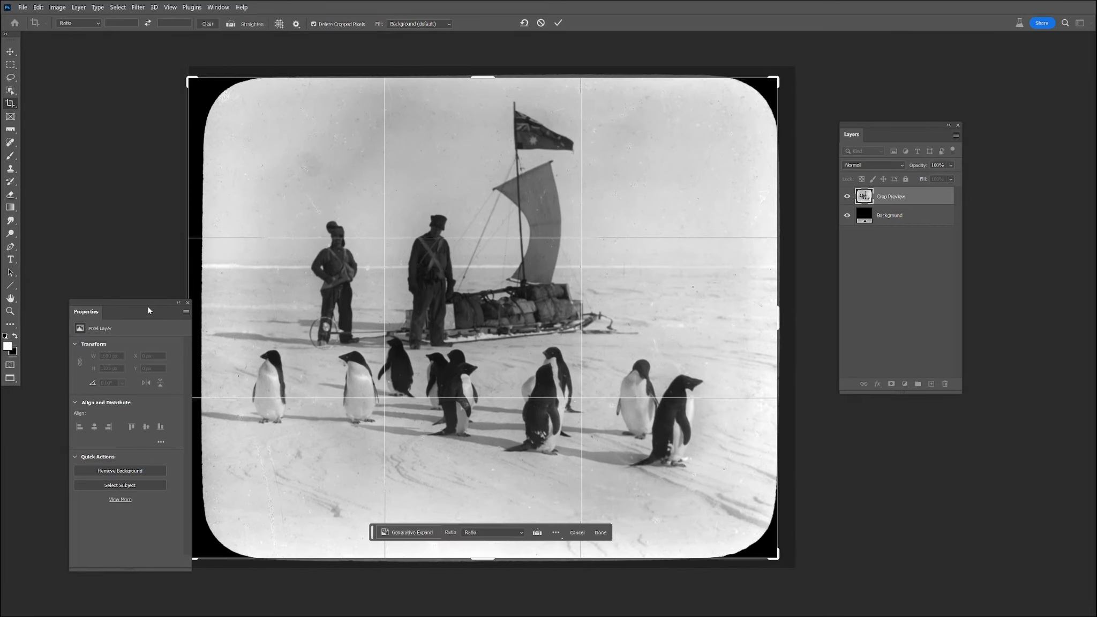
drag(147, 309, 119, 293)
drag(183, 317, 195, 317)
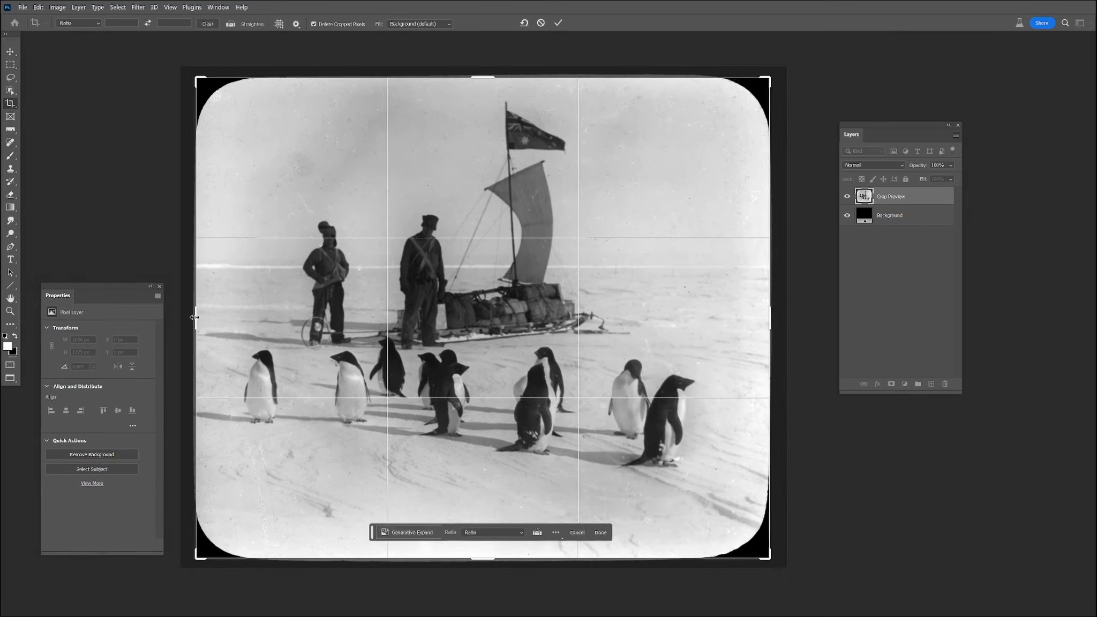
click(600, 532)
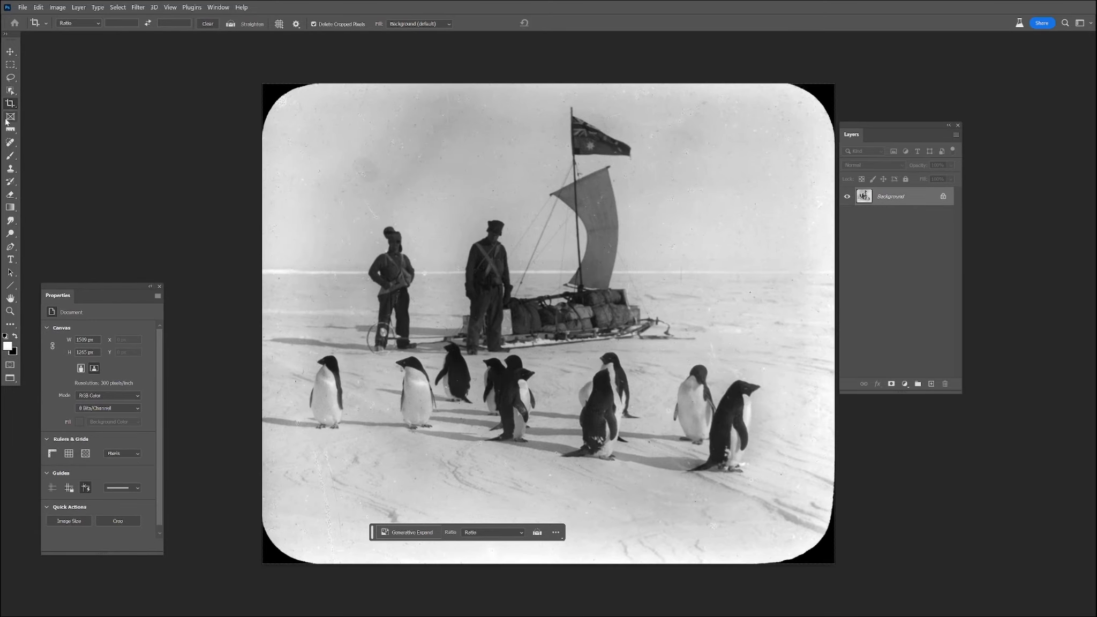
- Fill the photo's four rounded black corners and clean blemishes in the sky with the Remove tool
click(12, 144)
click(57, 151)
drag(262, 141, 320, 85)
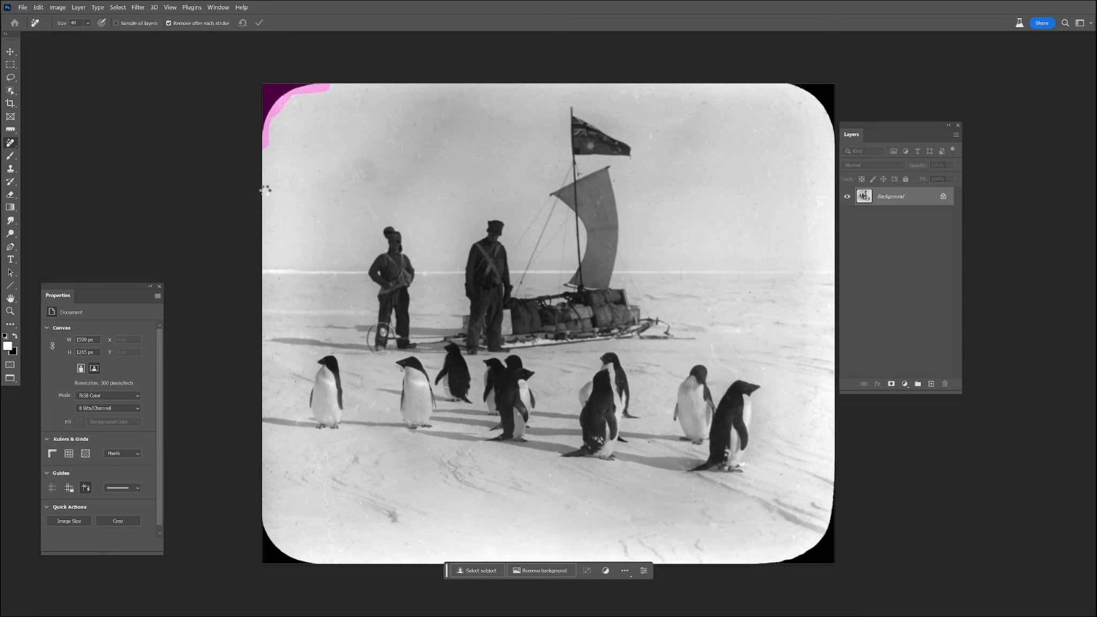
mouse_move(835, 93)
mouse_down()
mouse_move(840, 155)
mouse_move(801, 94)
mouse_move(807, 81)
mouse_move(826, 95)
mouse_up()
mouse_move(398, 173)
mouse_down()
mouse_move(461, 109)
mouse_move(466, 164)
mouse_up()
drag(379, 168, 379, 168)
mouse_move(673, 132)
mouse_down()
mouse_move(686, 99)
mouse_move(608, 88)
mouse_up()
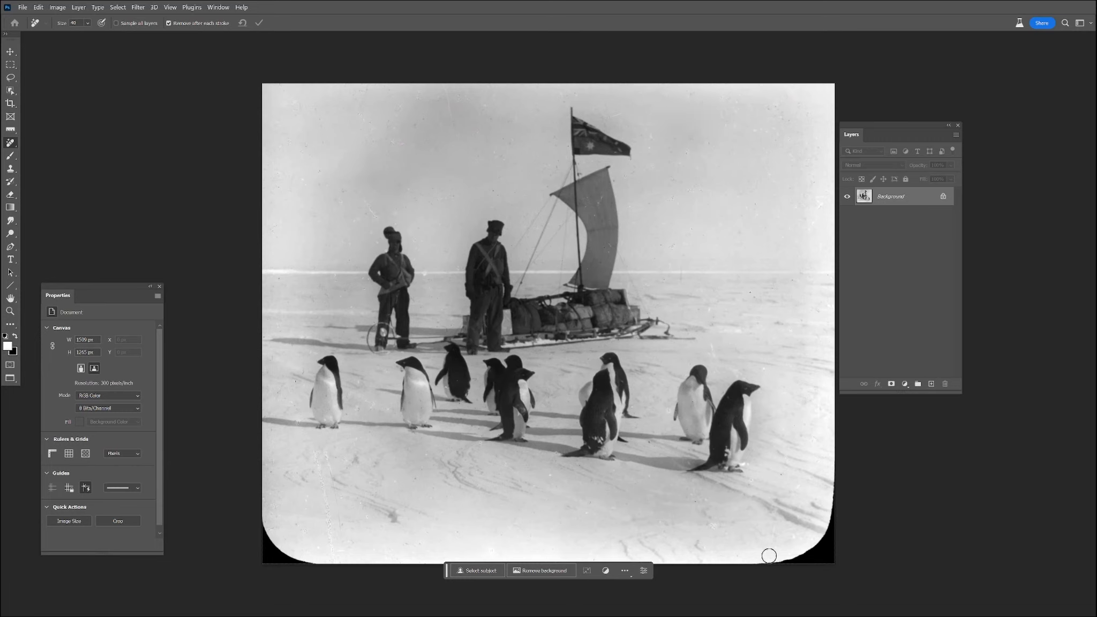
drag(768, 556, 831, 484)
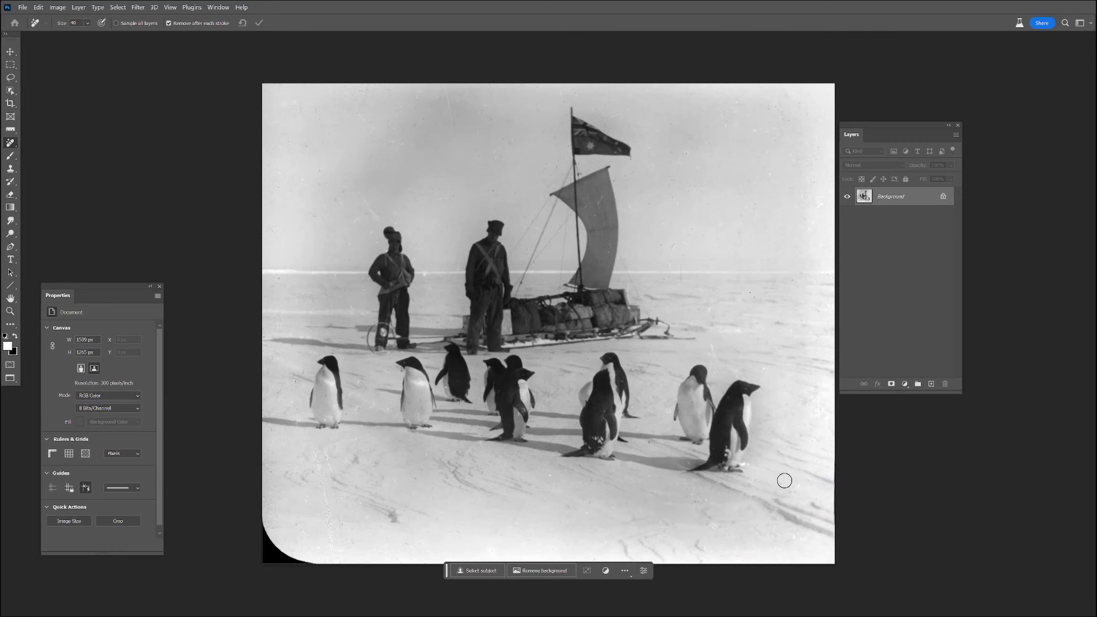
mouse_move(347, 561)
mouse_down()
mouse_move(256, 558)
mouse_move(264, 526)
mouse_move(245, 549)
mouse_up()
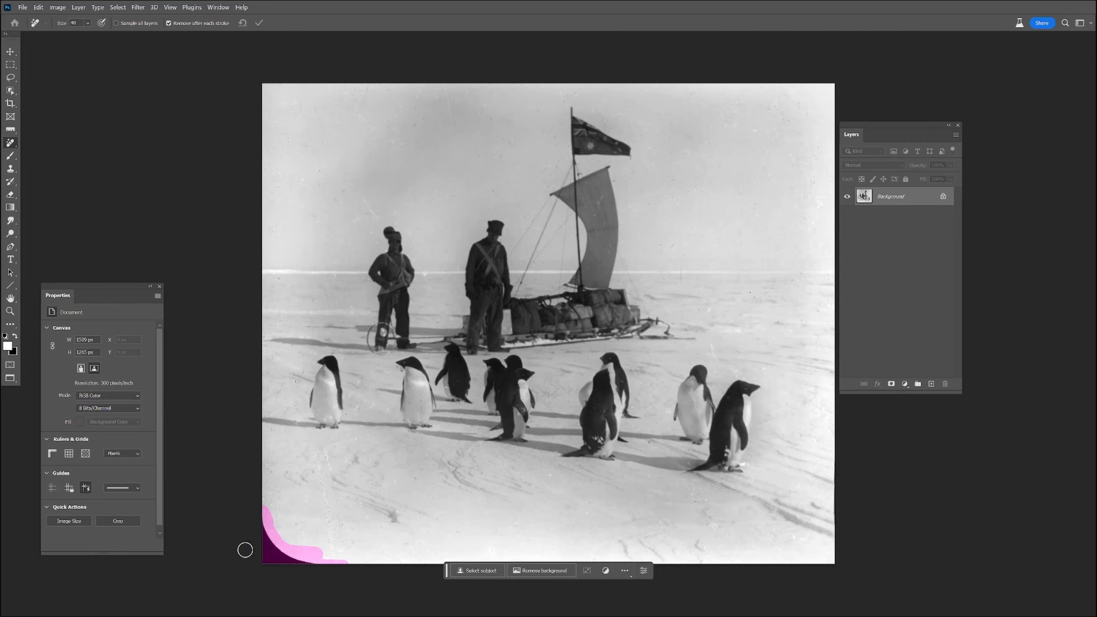
- Add a Levels adjustment layer to the penguin photo, reposition its Properties panel and adjust the input levels slightly
drag(692, 402, 613, 392)
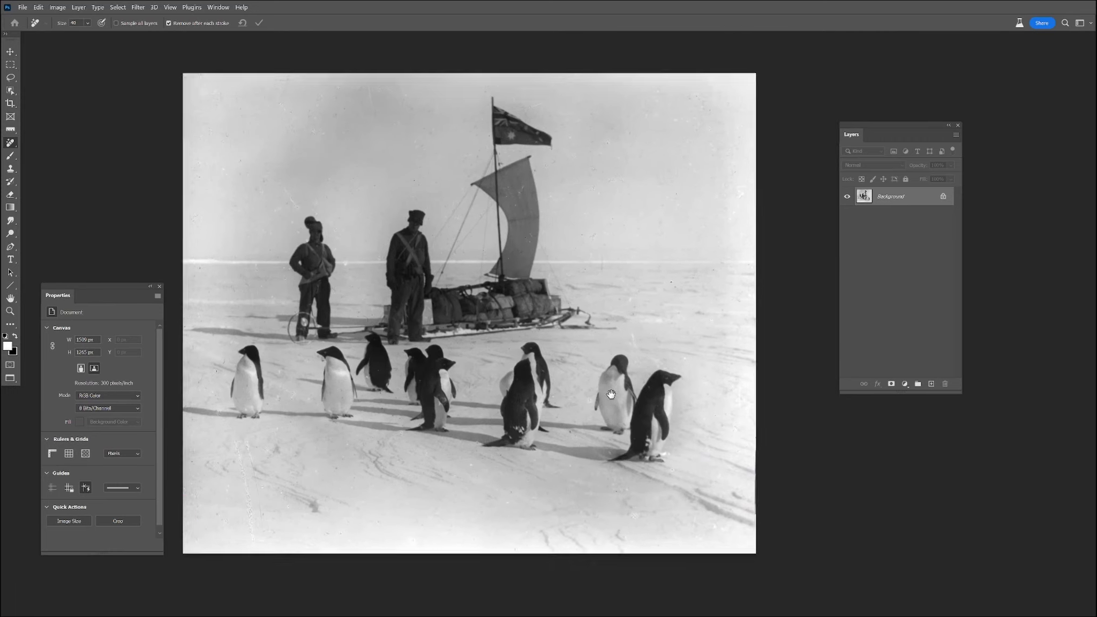
drag(640, 335, 639, 341)
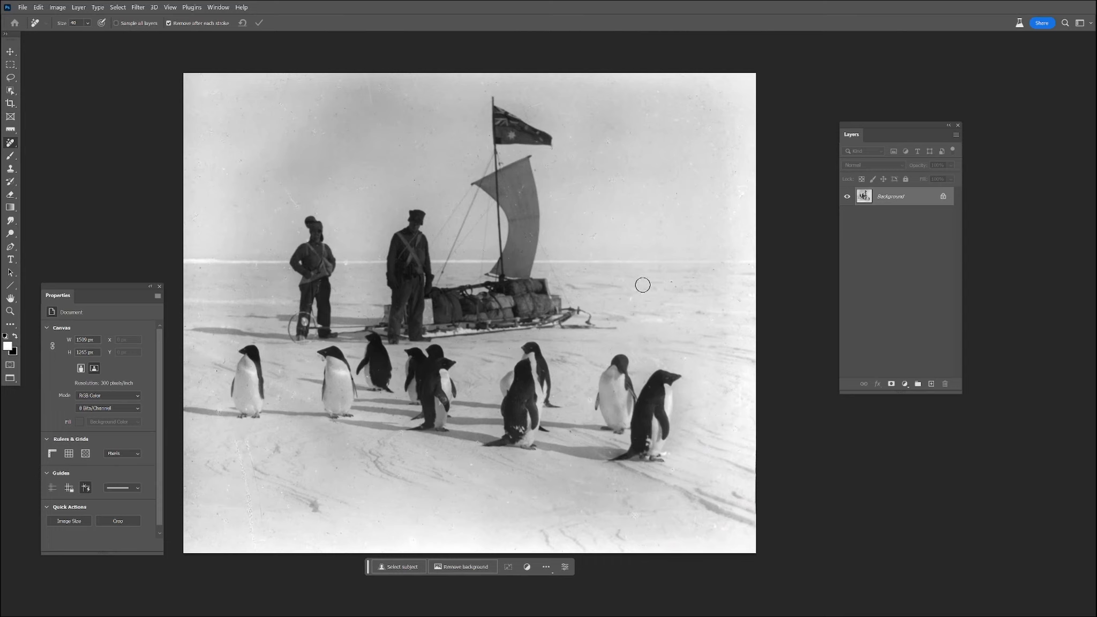
click(898, 384)
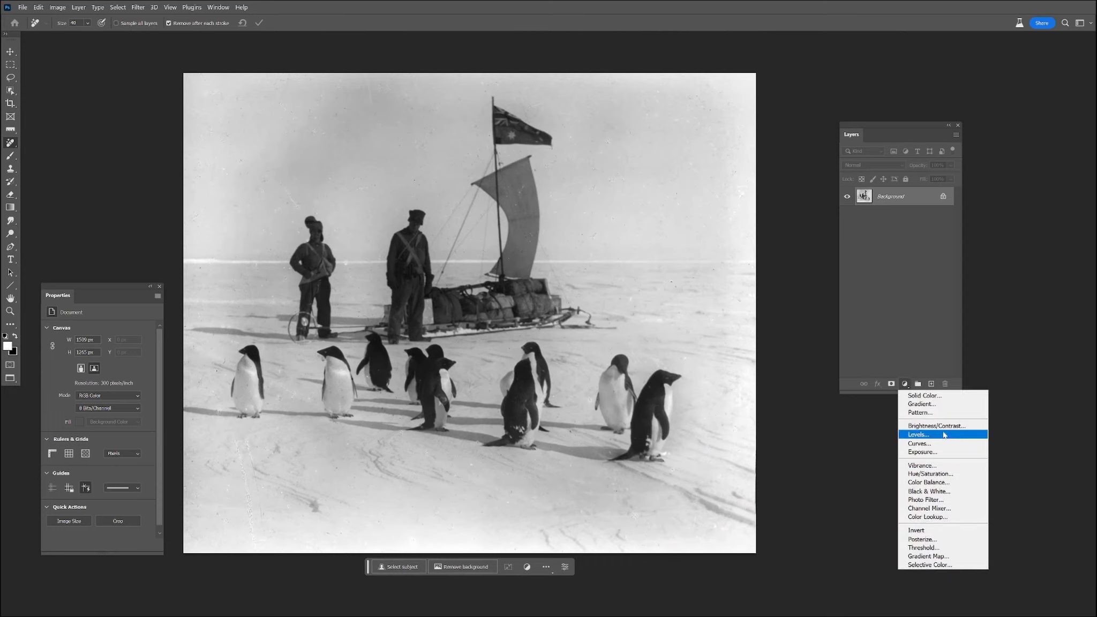
click(942, 432)
drag(102, 287, 380, 173)
drag(440, 437, 508, 367)
drag(431, 172, 694, 119)
drag(615, 234, 624, 236)
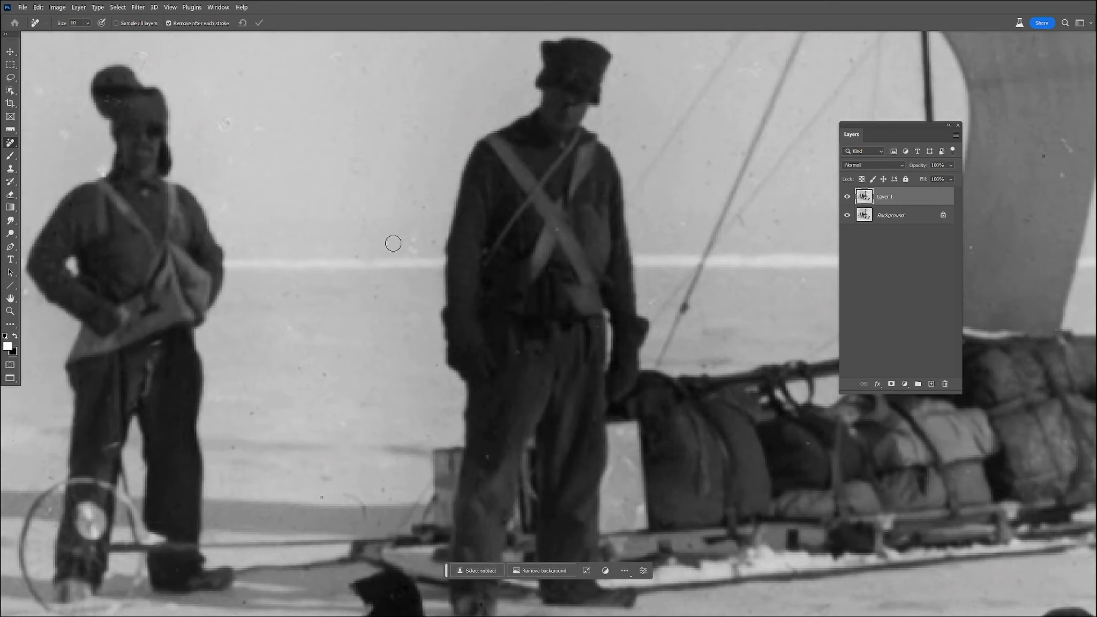
- Remove the specks in the sky and snow around the two men and on the right man's coat
click(419, 189)
drag(230, 130, 268, 127)
drag(330, 166, 362, 161)
click(558, 232)
drag(380, 523, 339, 487)
drag(325, 500, 316, 468)
drag(352, 420, 342, 421)
click(231, 449)
- Remove the white specks and marks from the snow beside the left man, just below the horizon
drag(291, 362, 605, 395)
drag(319, 314, 353, 343)
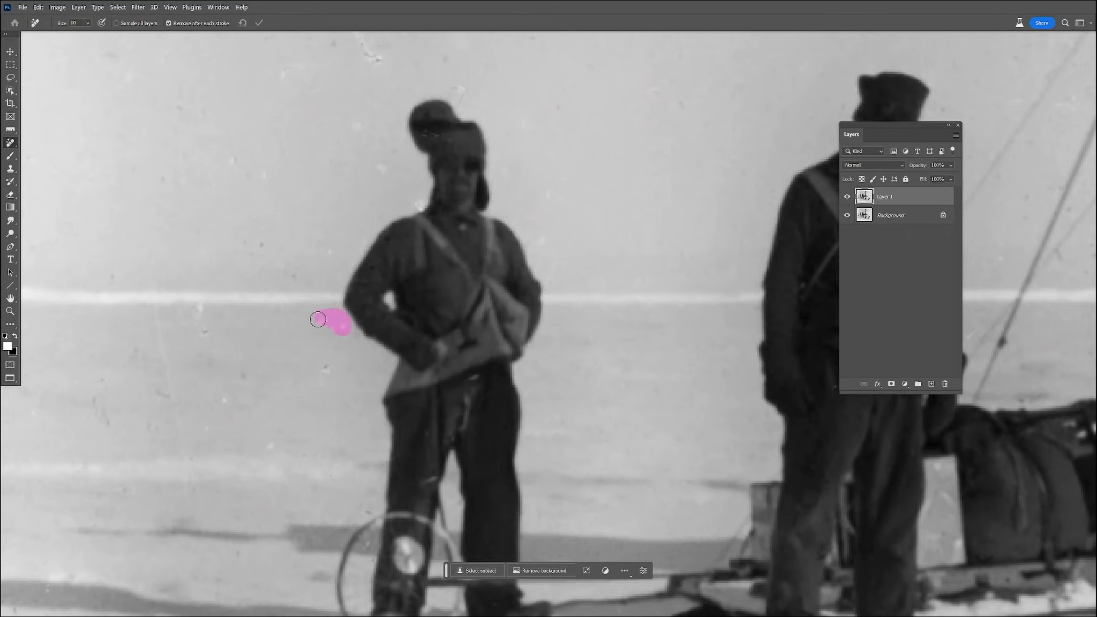
mouse_move(201, 309)
mouse_down()
mouse_move(193, 305)
mouse_move(165, 395)
mouse_up()
click(133, 352)
- Remove the scratches and spots from the snow between the horizon and the leftmost penguin, near the long shadows
key(space)
drag(232, 400, 328, 289)
drag(358, 238, 364, 338)
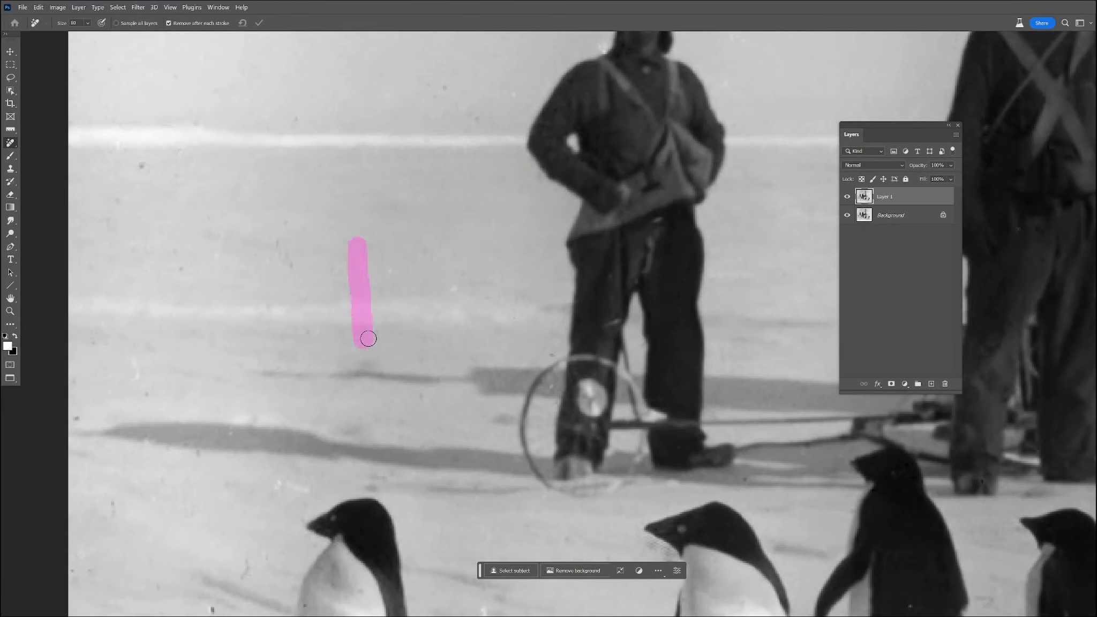
drag(444, 280, 478, 285)
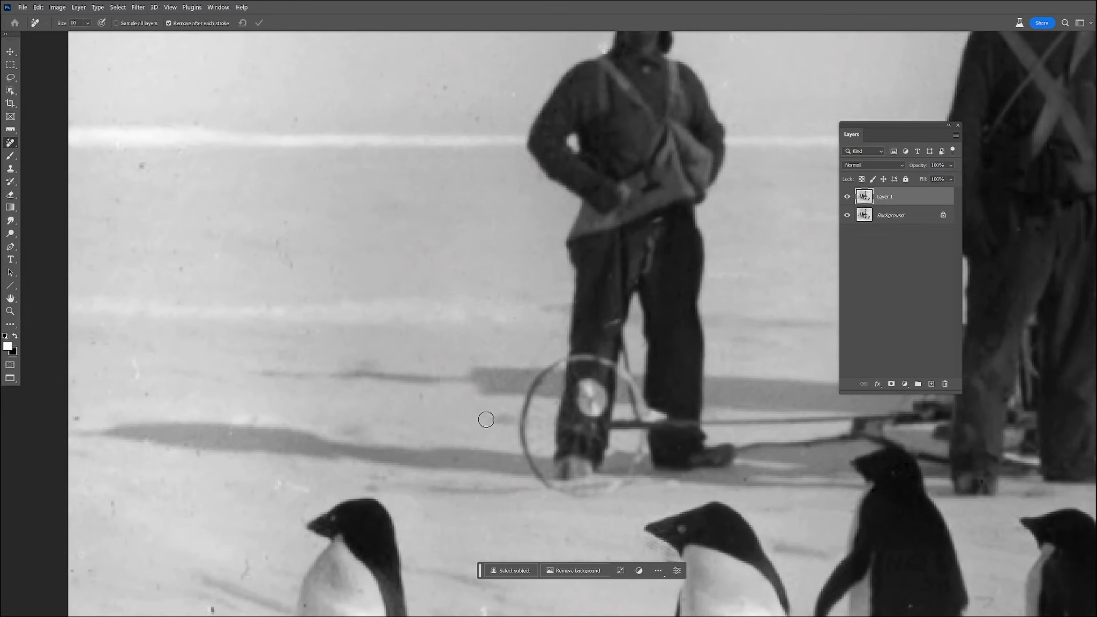
drag(287, 257, 284, 292)
click(284, 221)
click(105, 217)
drag(98, 391, 74, 421)
drag(344, 402, 301, 425)
drag(284, 484, 312, 490)
- Remove the marks and dark specks from the snow around the leftmost penguin
drag(234, 465, 323, 250)
mouse_move(417, 368)
mouse_down()
mouse_move(430, 376)
mouse_move(406, 414)
mouse_up()
drag(199, 282, 213, 316)
drag(282, 481, 307, 515)
mouse_move(322, 563)
mouse_down()
mouse_move(321, 582)
mouse_move(337, 575)
mouse_up()
drag(310, 570, 294, 566)
- Remove the two long white scratches and the nearby spots from the snow below the leftmost penguin
scroll(316, 206, down, 4)
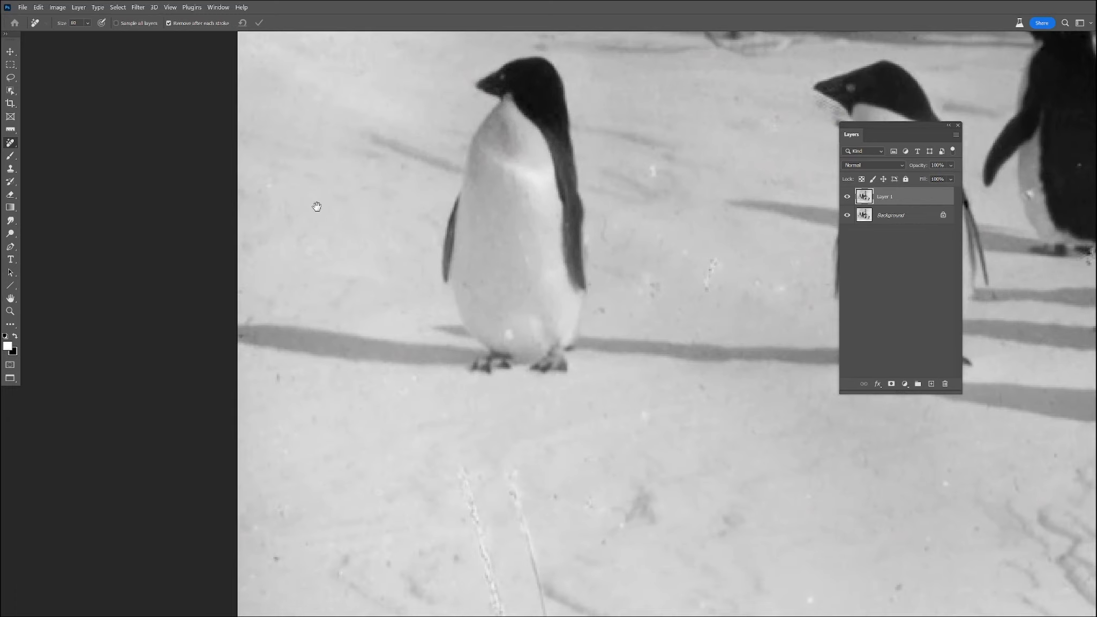
scroll(316, 205, down, 4)
mouse_move(378, 276)
mouse_down()
mouse_move(408, 378)
mouse_move(447, 610)
mouse_up()
drag(431, 270, 496, 612)
drag(437, 560, 447, 602)
drag(450, 511, 461, 500)
drag(365, 363, 377, 370)
drag(395, 291, 399, 281)
click(475, 307)
drag(226, 366, 187, 360)
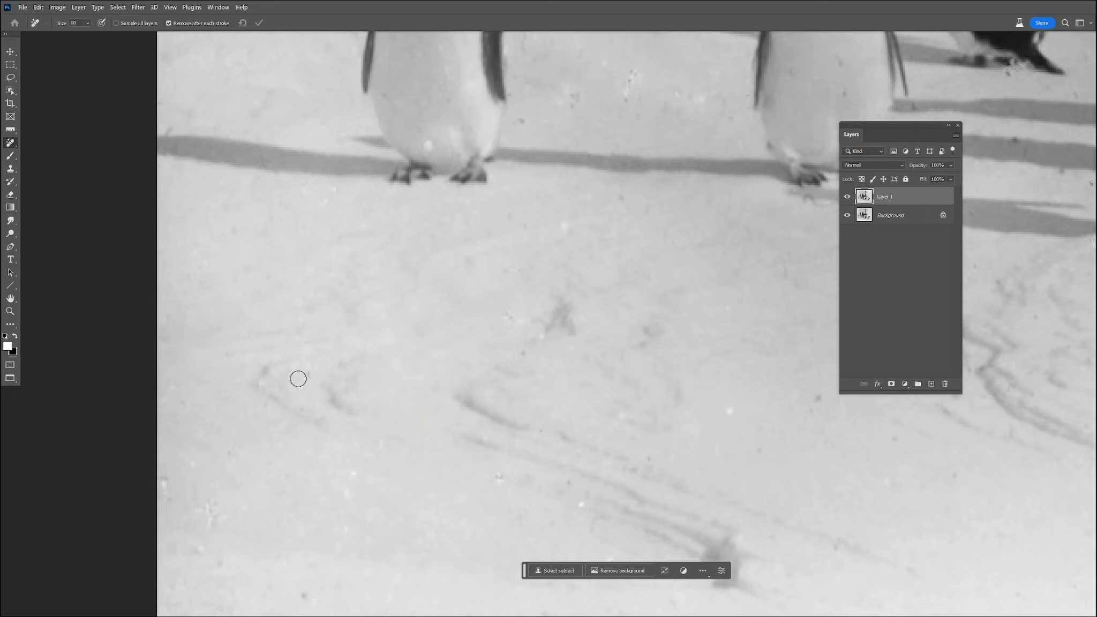